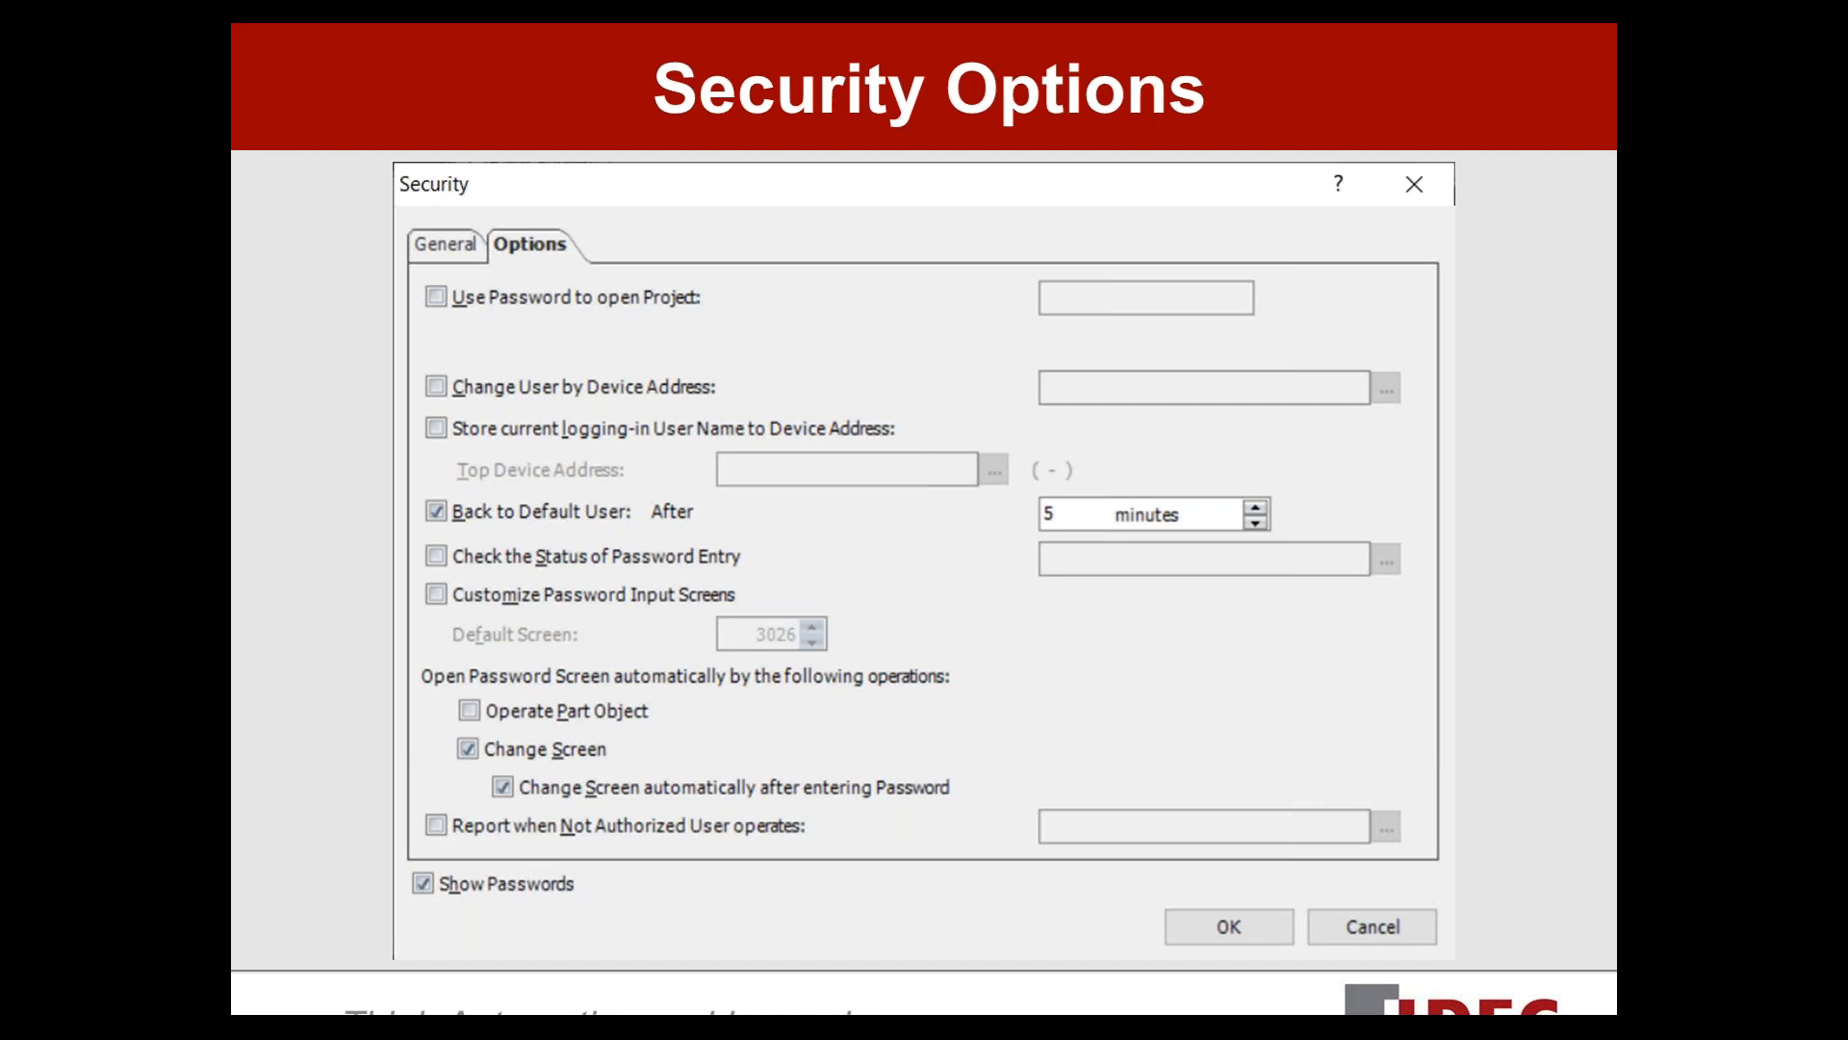
# Advance to the 'Let's Do Some Examples!' slide and end the slide show.
pyautogui.press('Right')
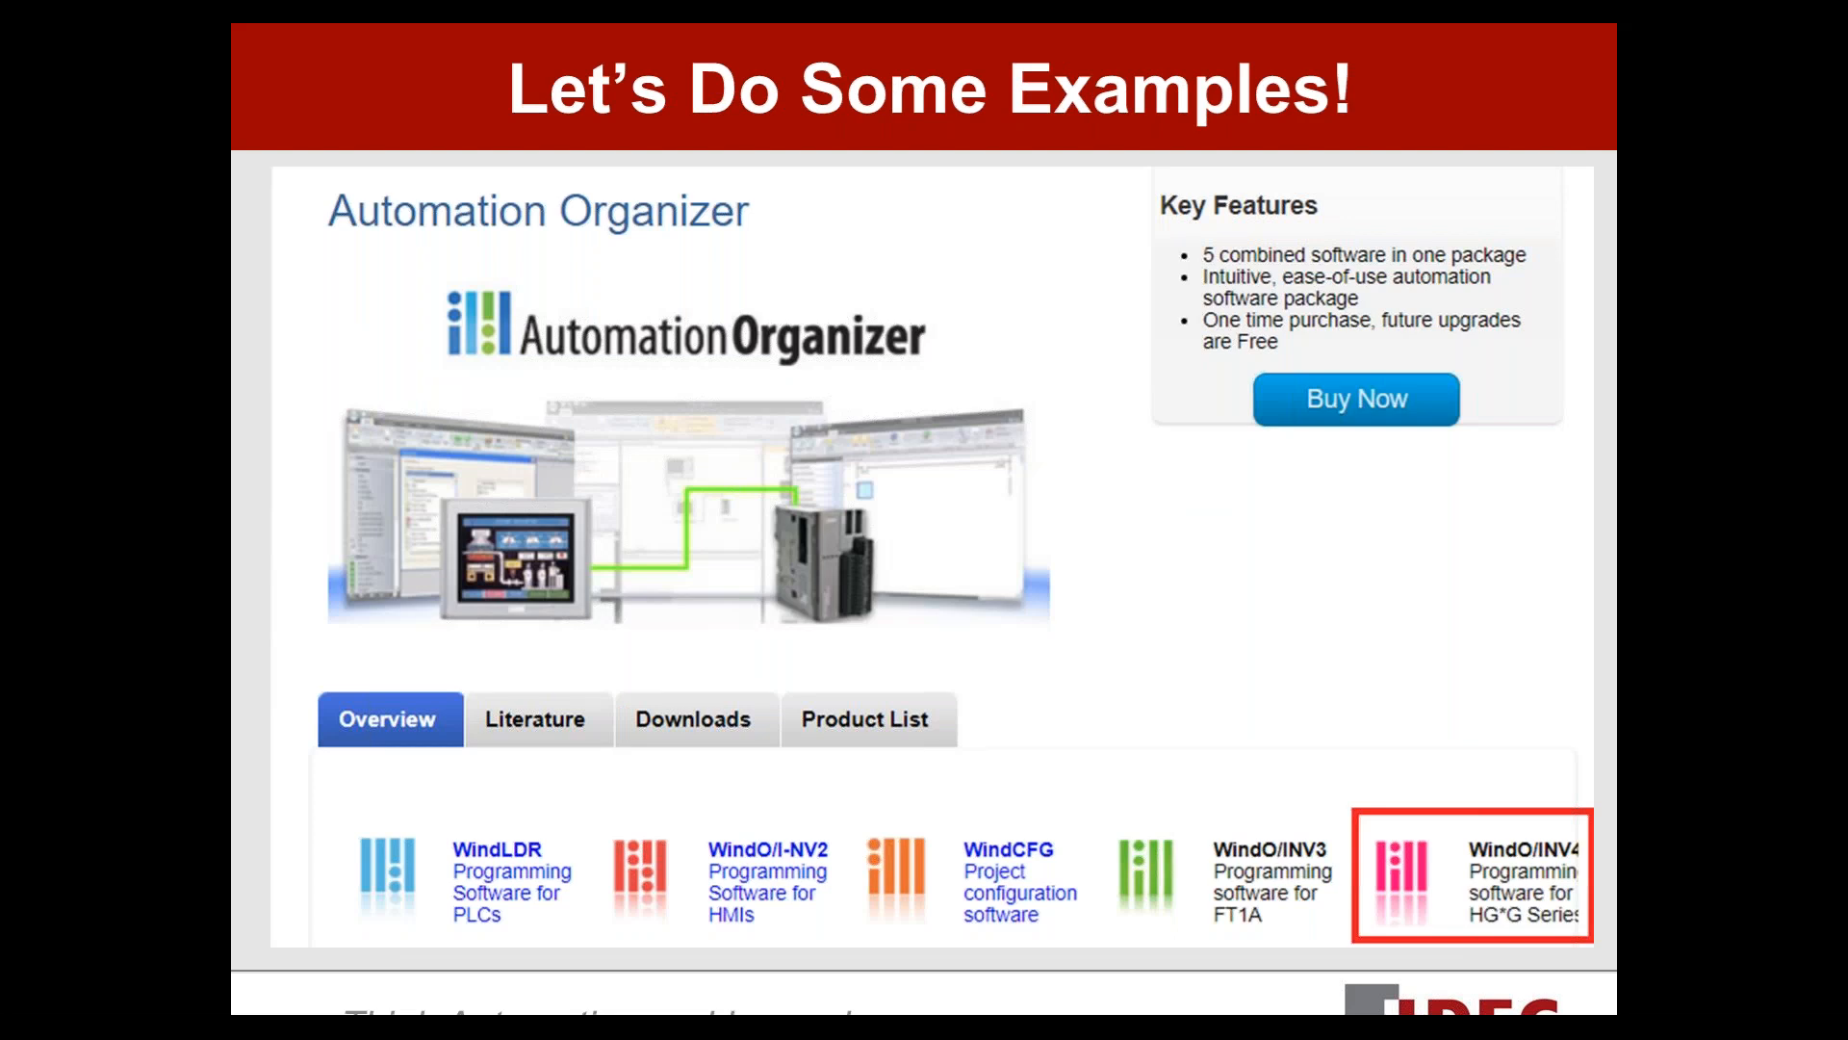
pyautogui.press('Escape')
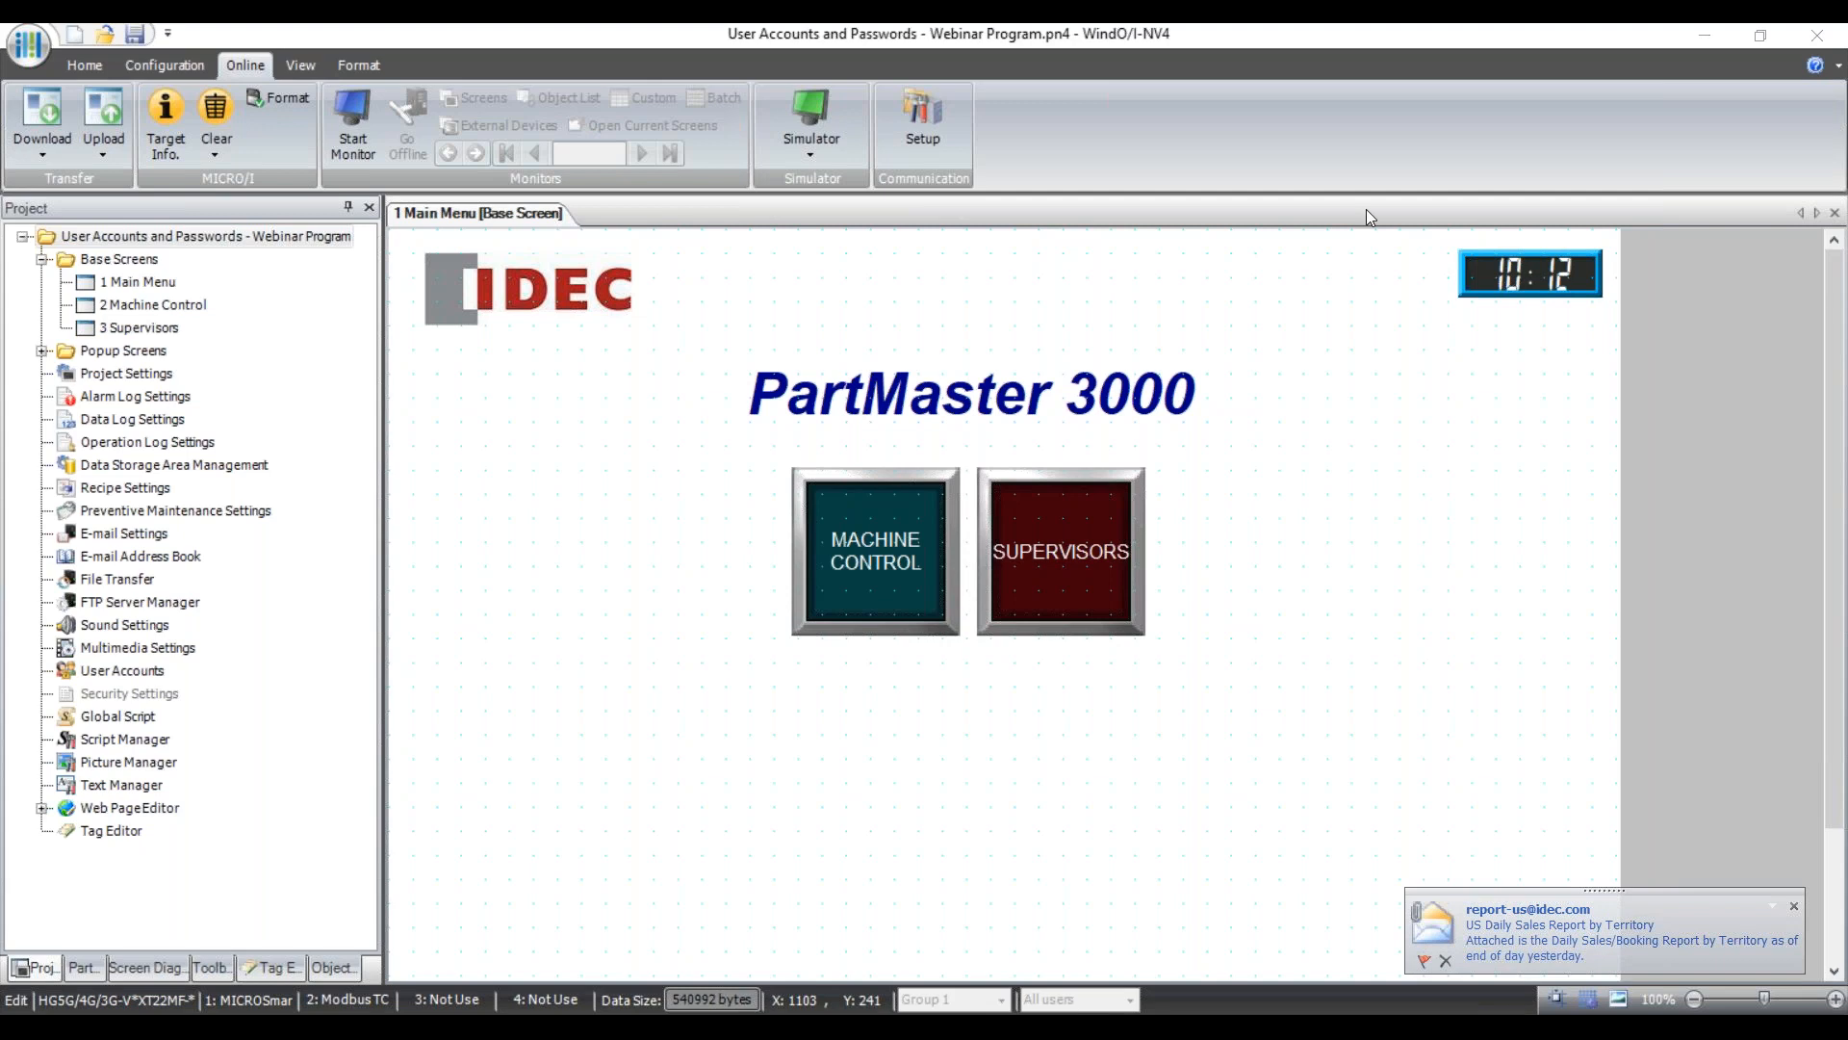
# Dismiss the Outlook mail notification and disconnect the Cisco AnyConnect VPN.
pyautogui.click(1793, 906)
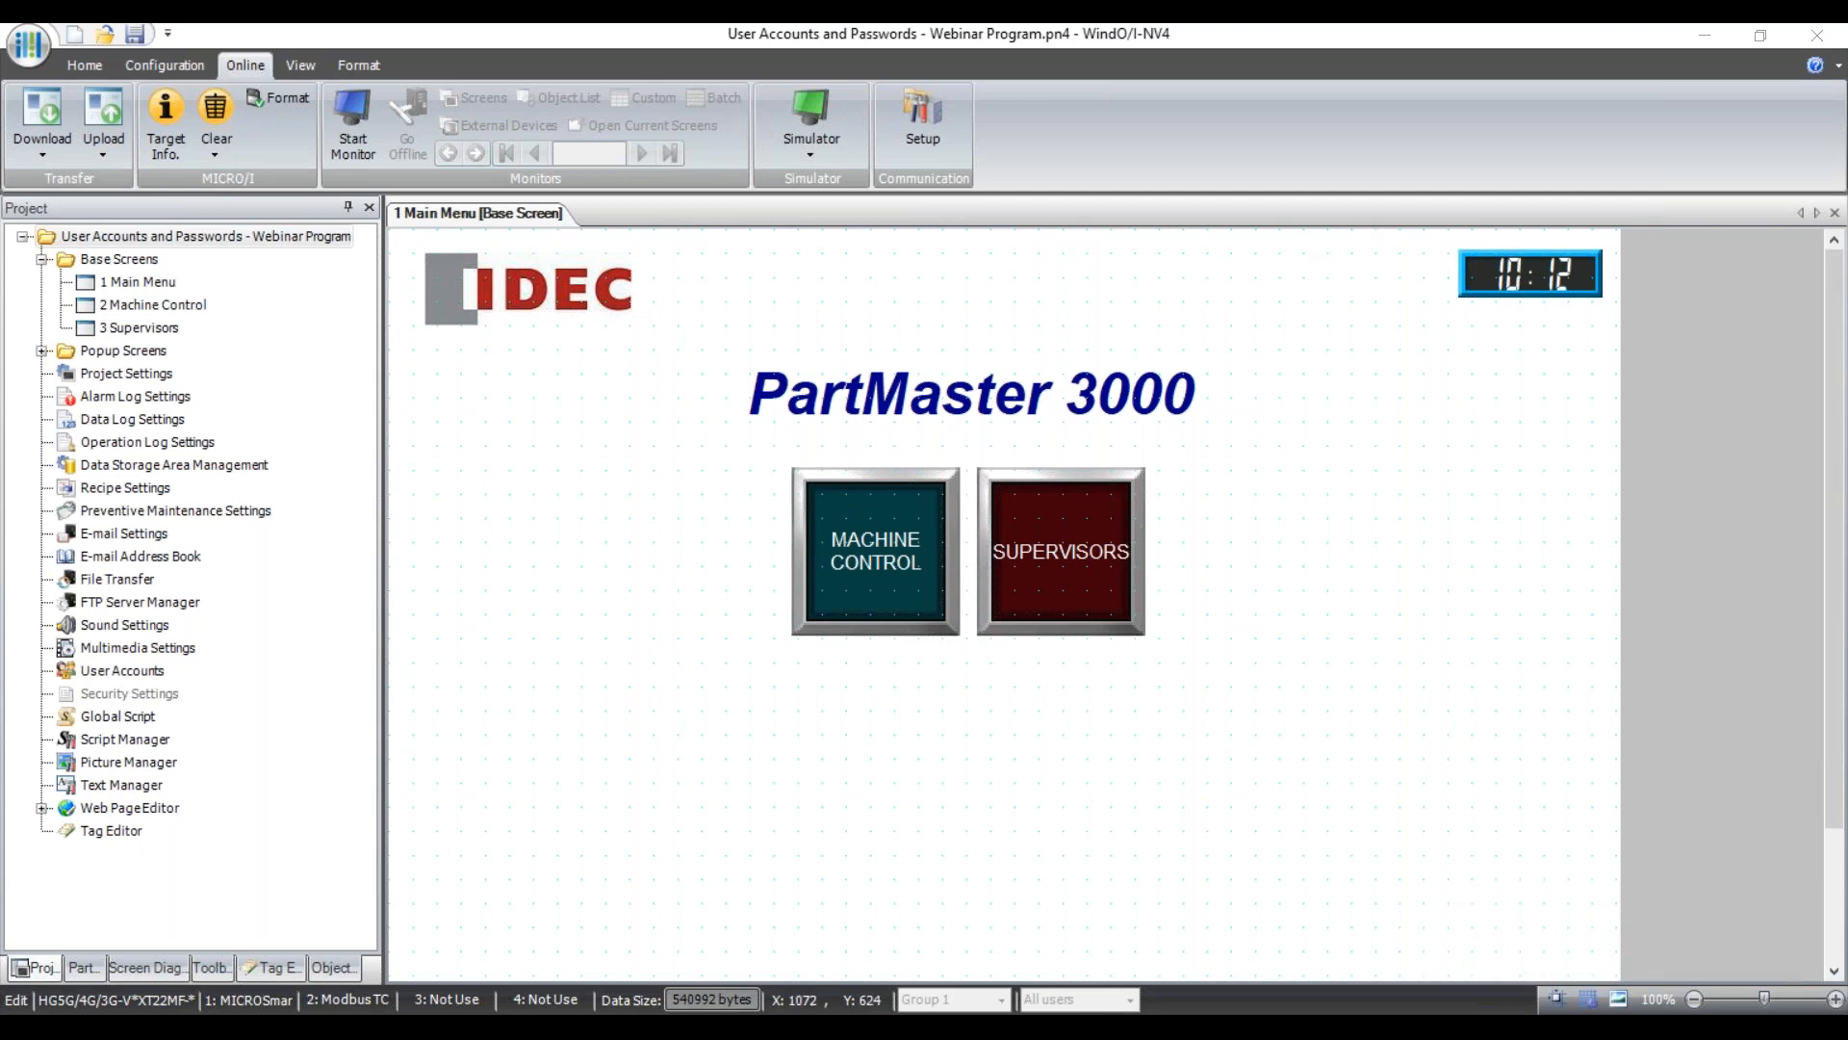
pyautogui.click(1574, 1035)
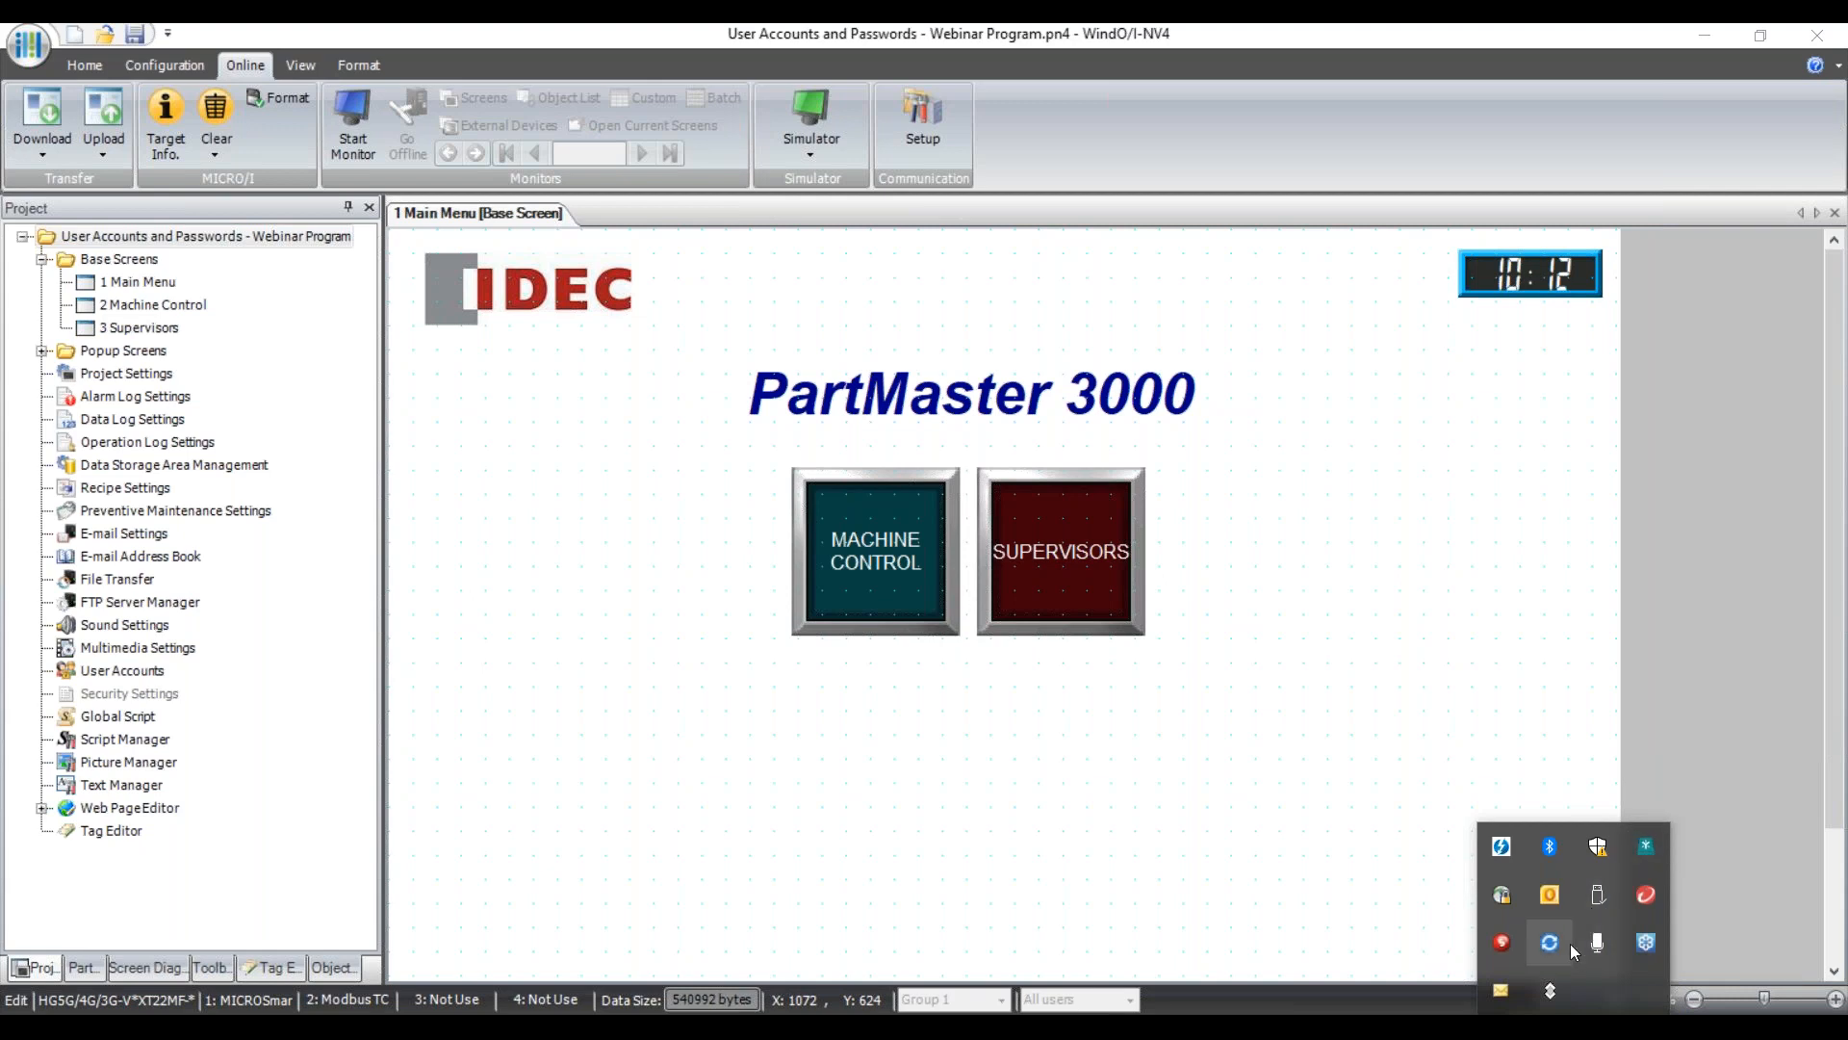
pyautogui.click(1502, 895)
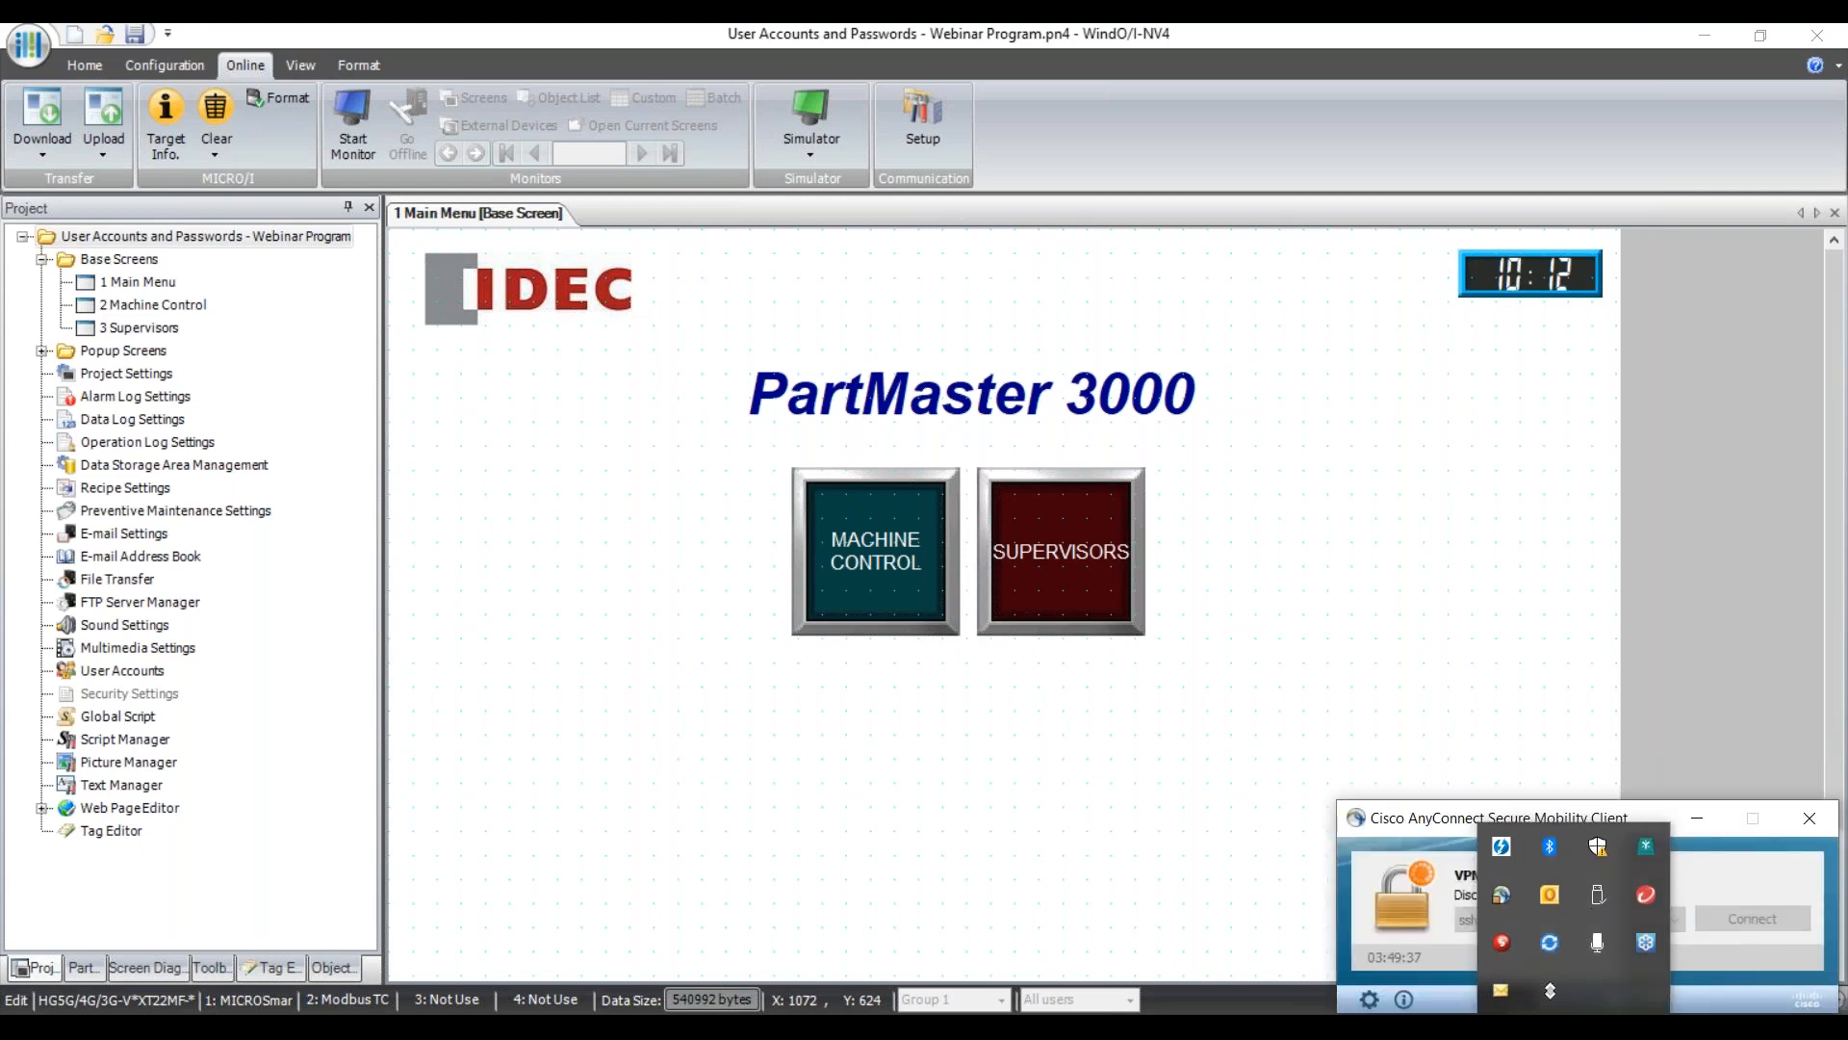
pyautogui.click(1754, 922)
pyautogui.click(1783, 823)
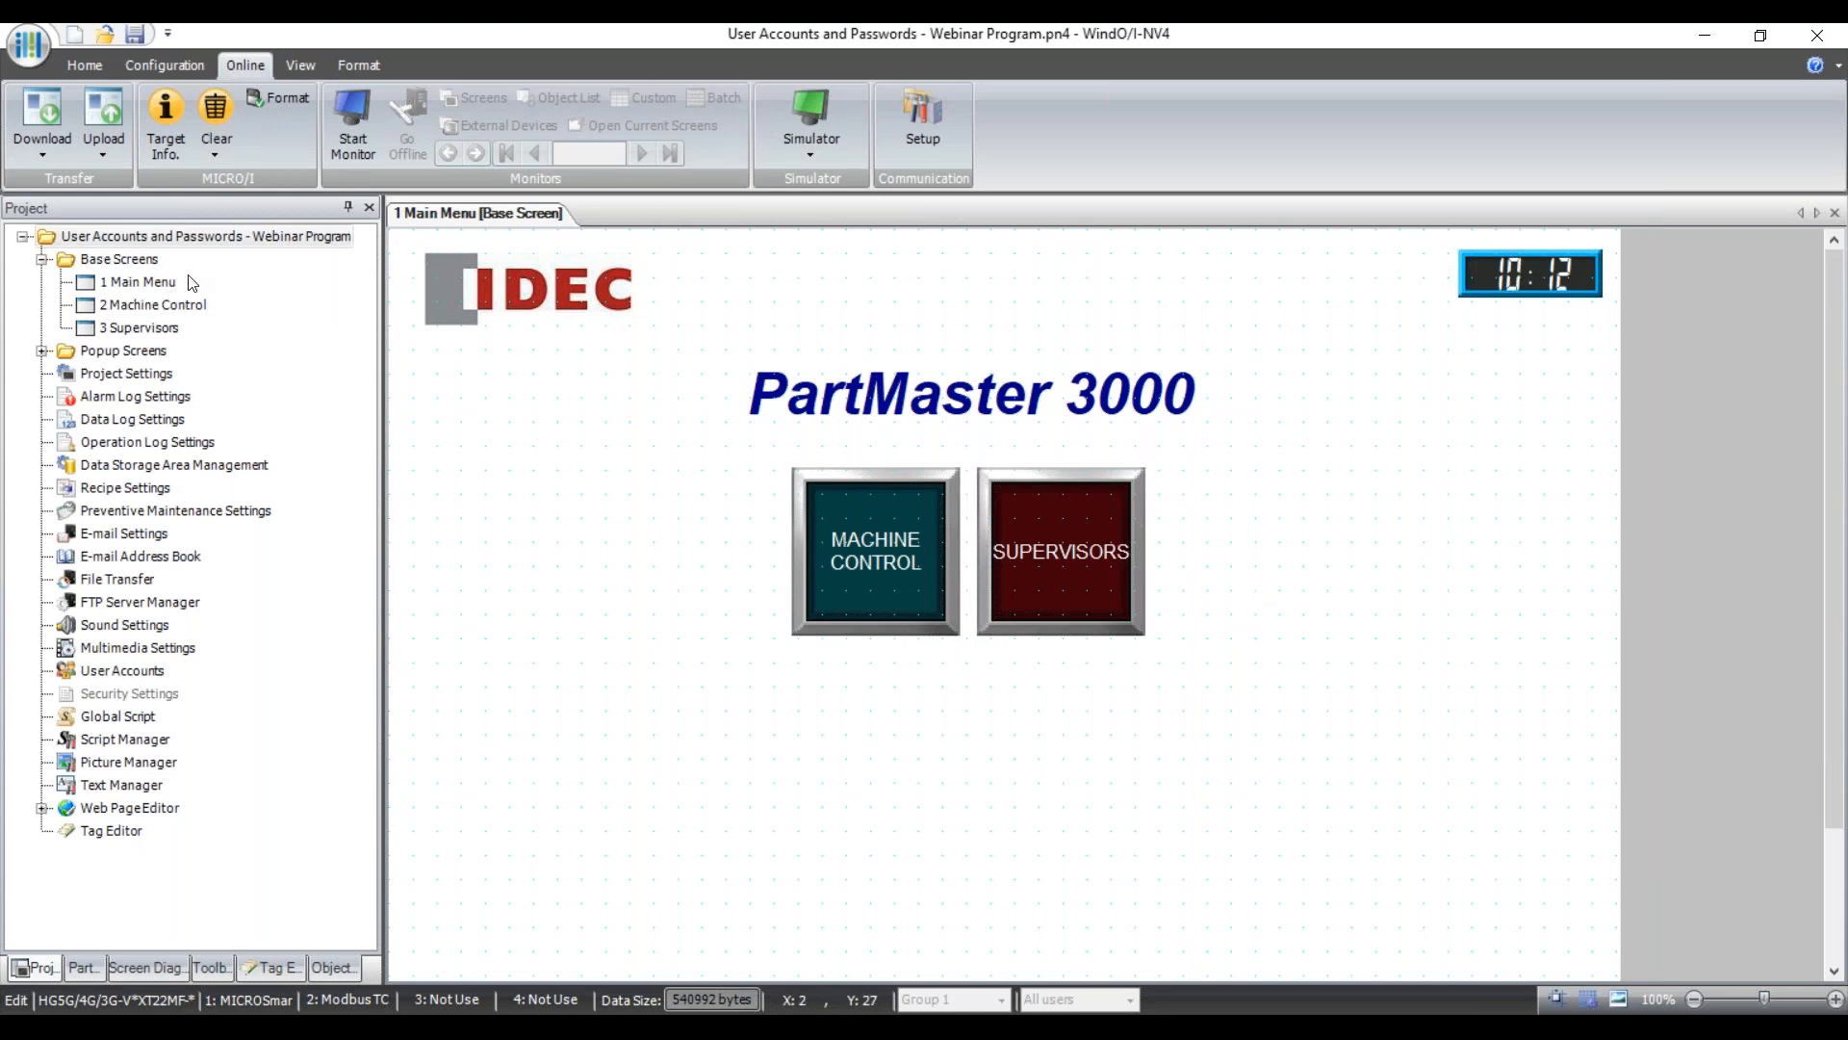
# Select the IDEC logo and clock display on the Main Menu, and browse the Data Displays parts list.
pyautogui.click(528, 282)
pyautogui.click(84, 68)
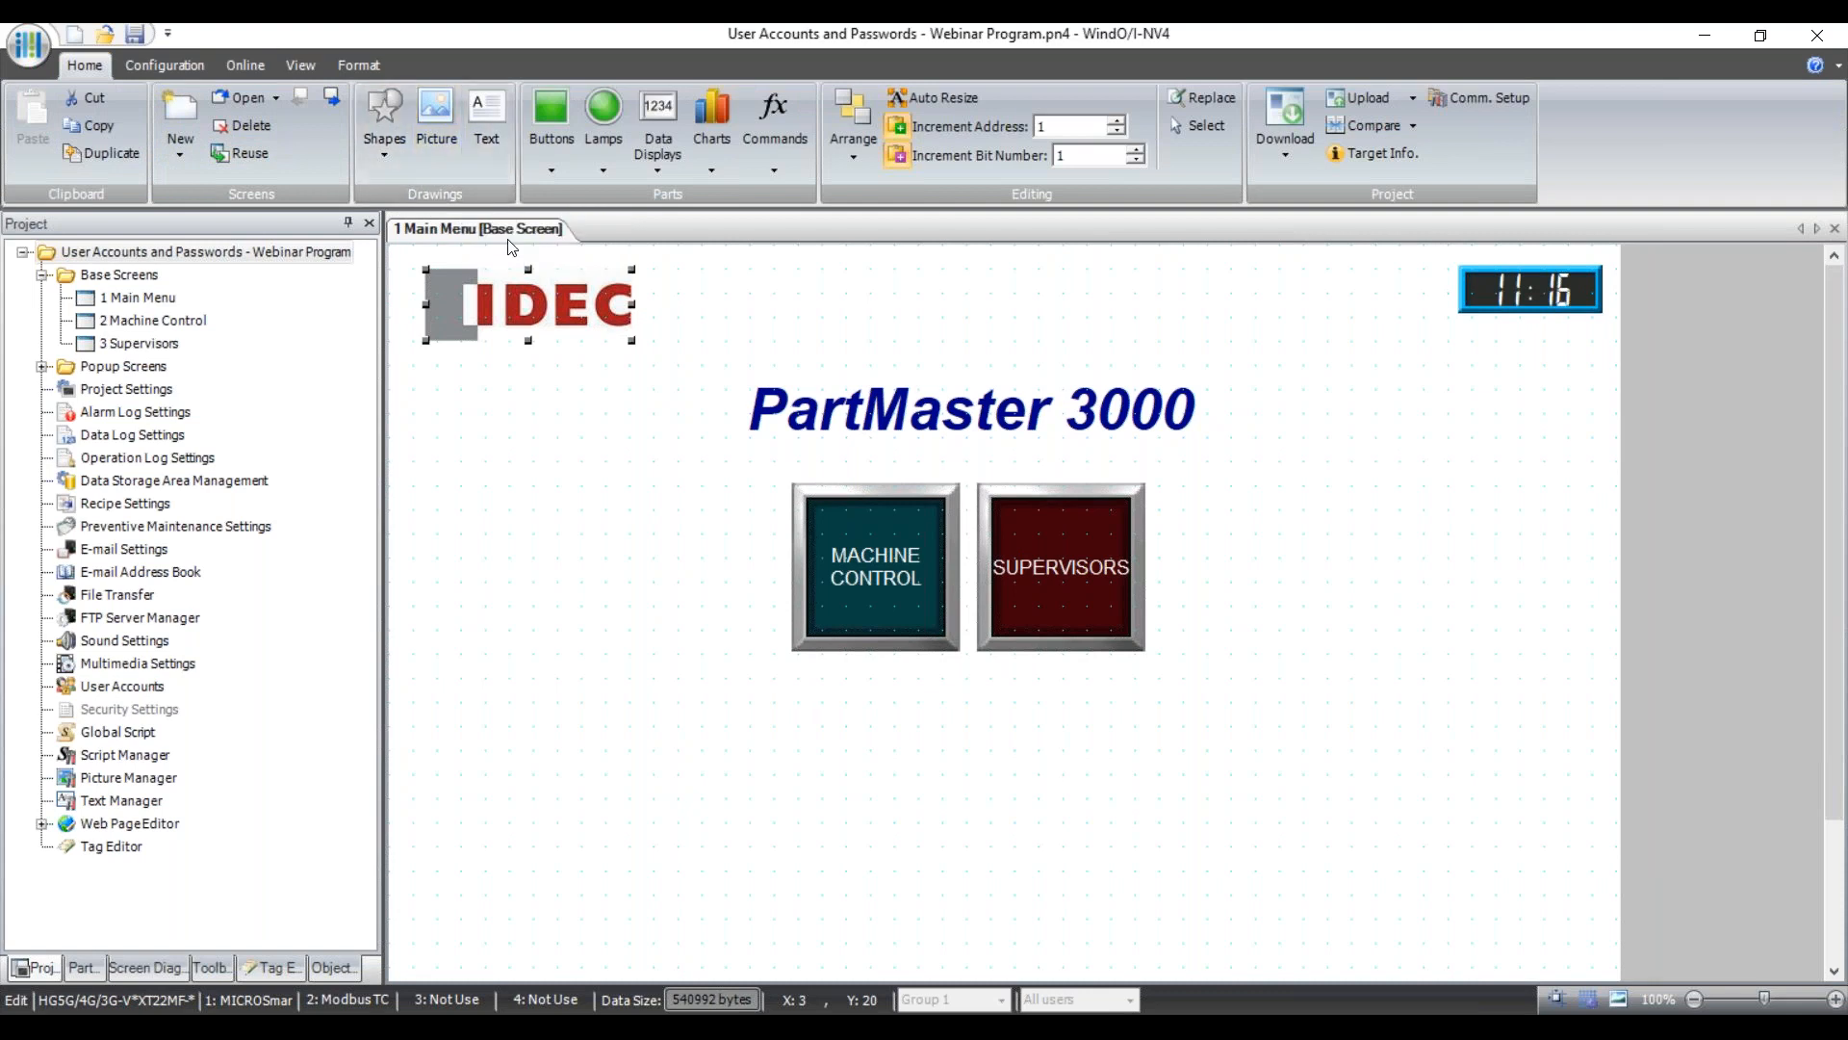
pyautogui.click(1508, 290)
pyautogui.click(658, 171)
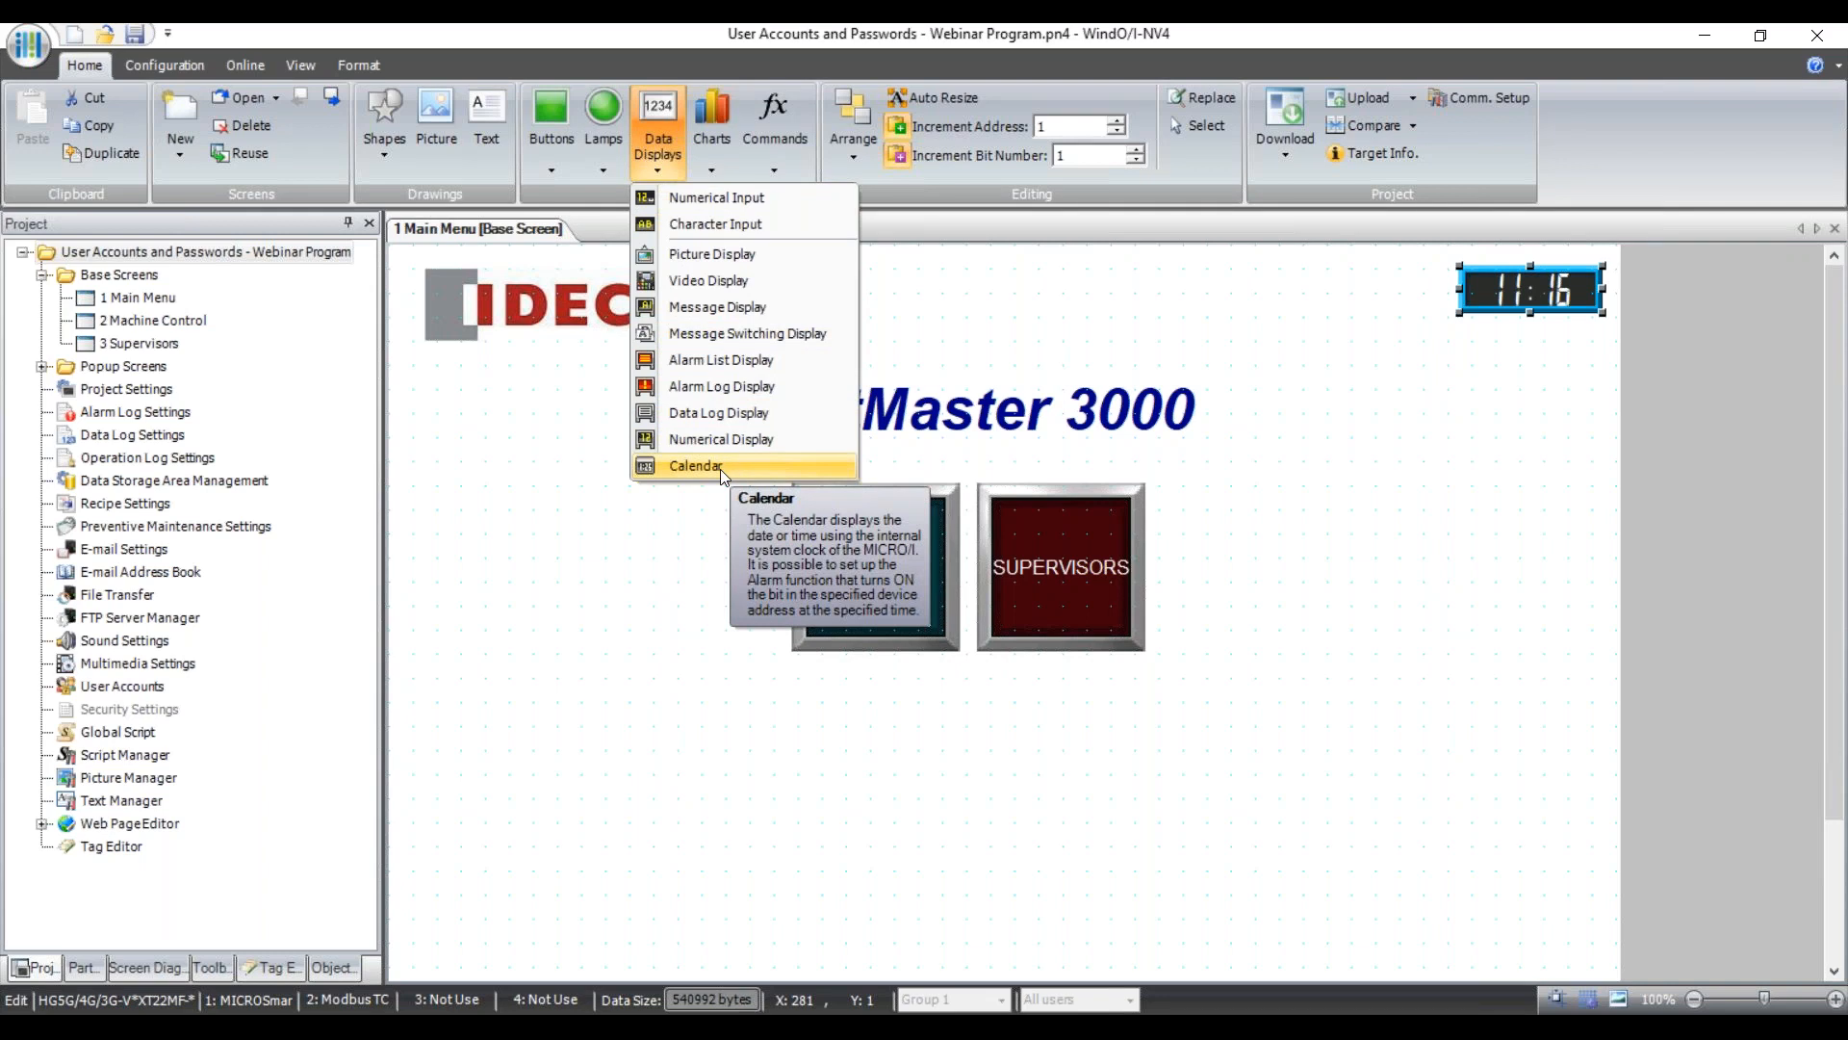
pyautogui.click(767, 519)
# Select the PartMaster 3000 title and the MACHINE CONTROL and SUPERVISORS buttons, then show the Buttons parts list.
pyautogui.click(904, 406)
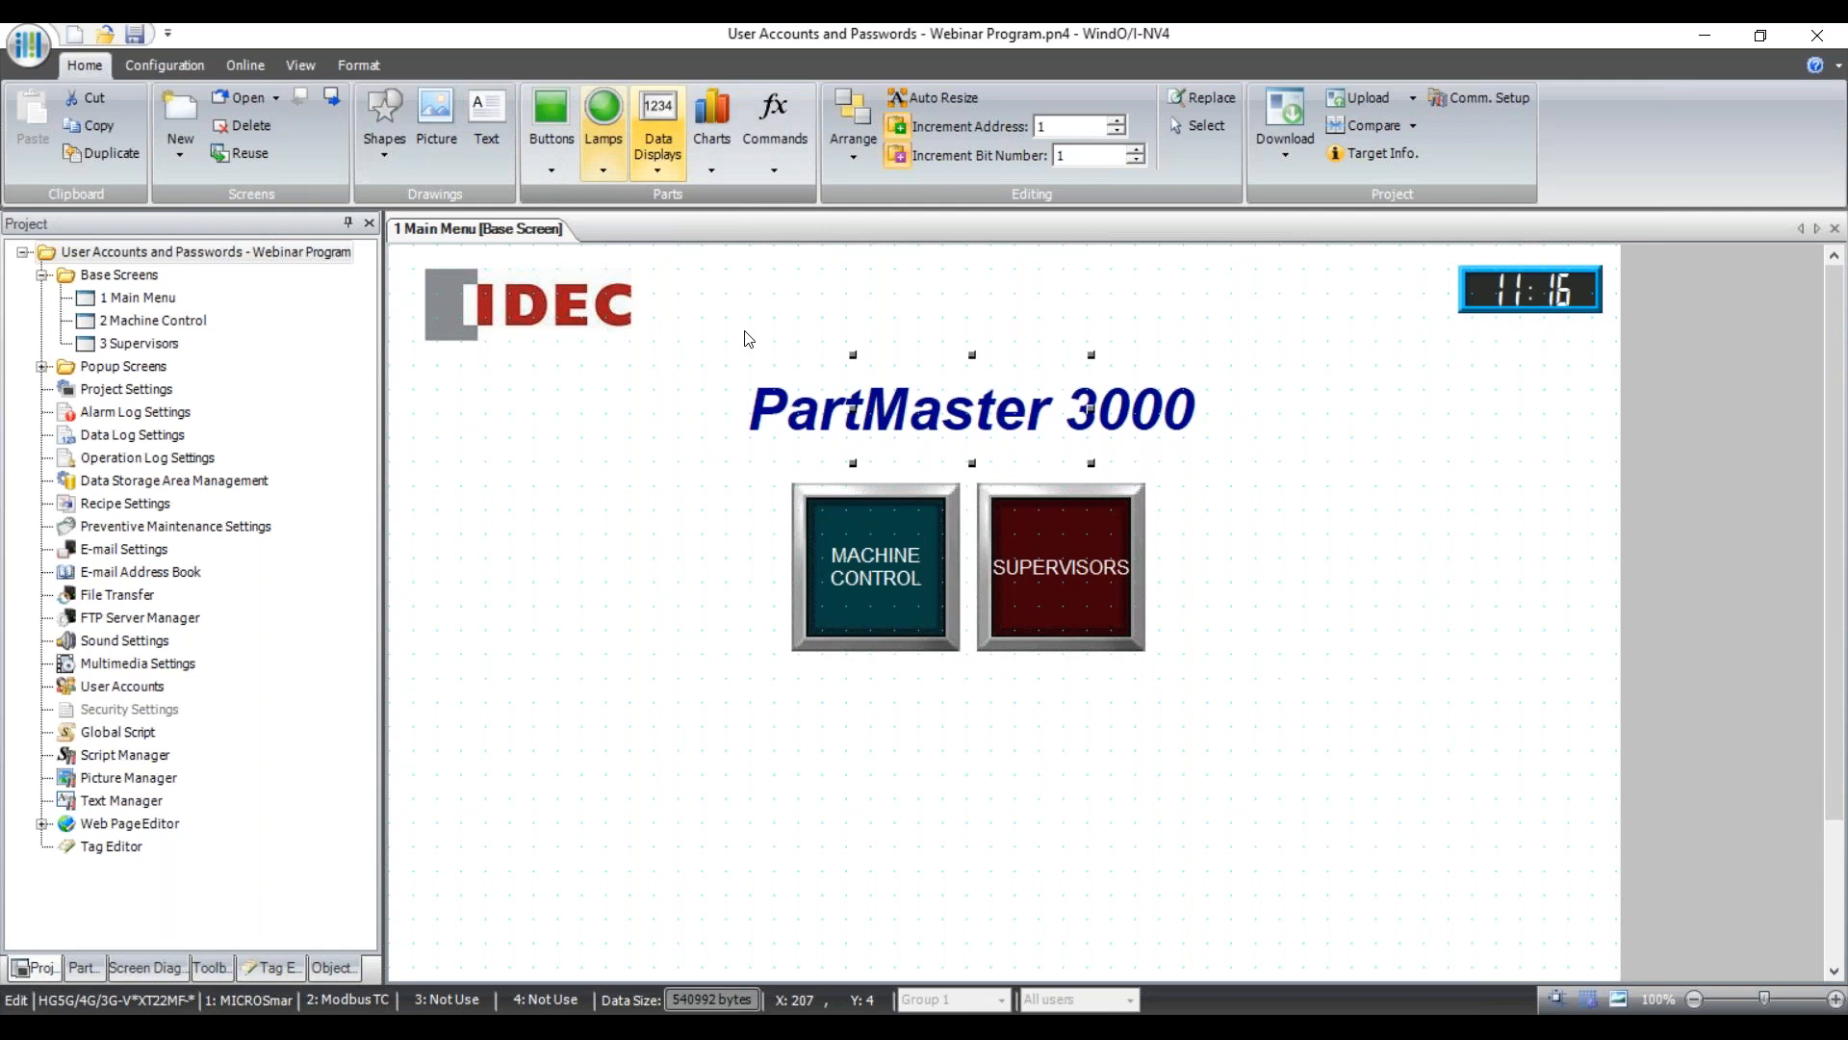
pyautogui.click(874, 568)
pyautogui.click(1052, 569)
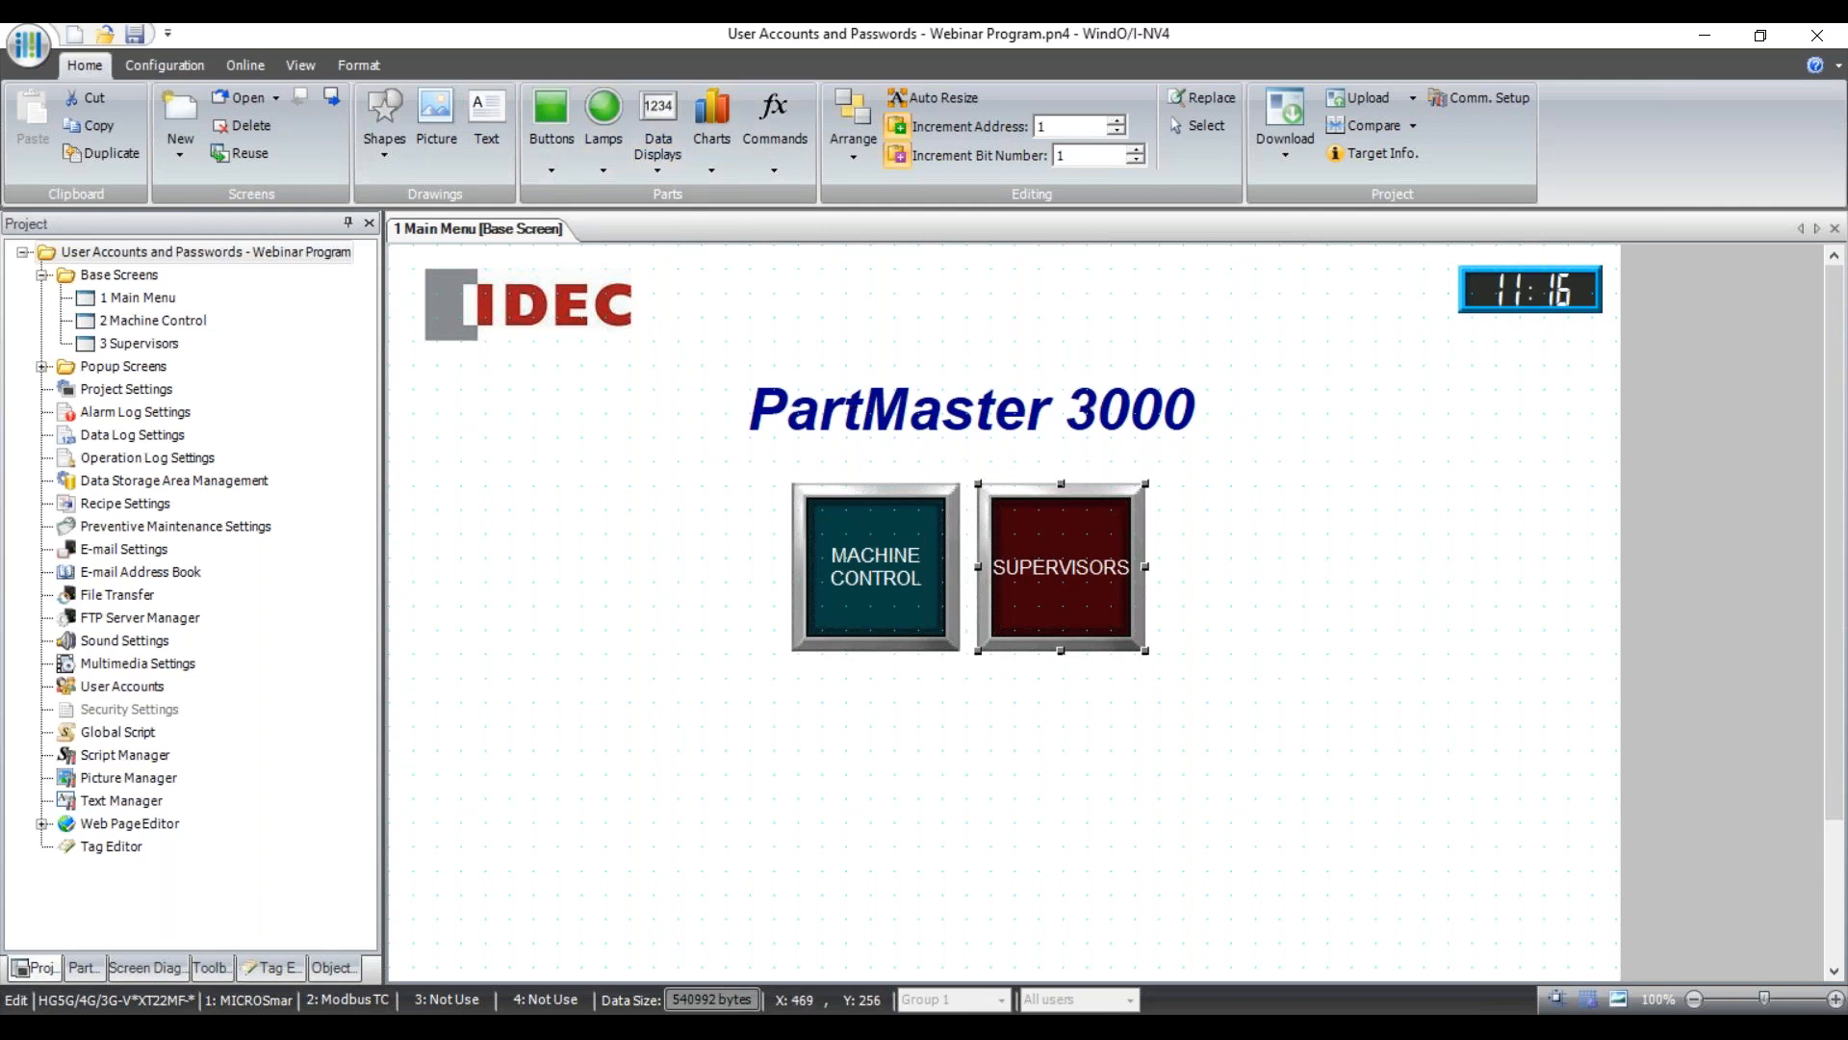
pyautogui.click(545, 165)
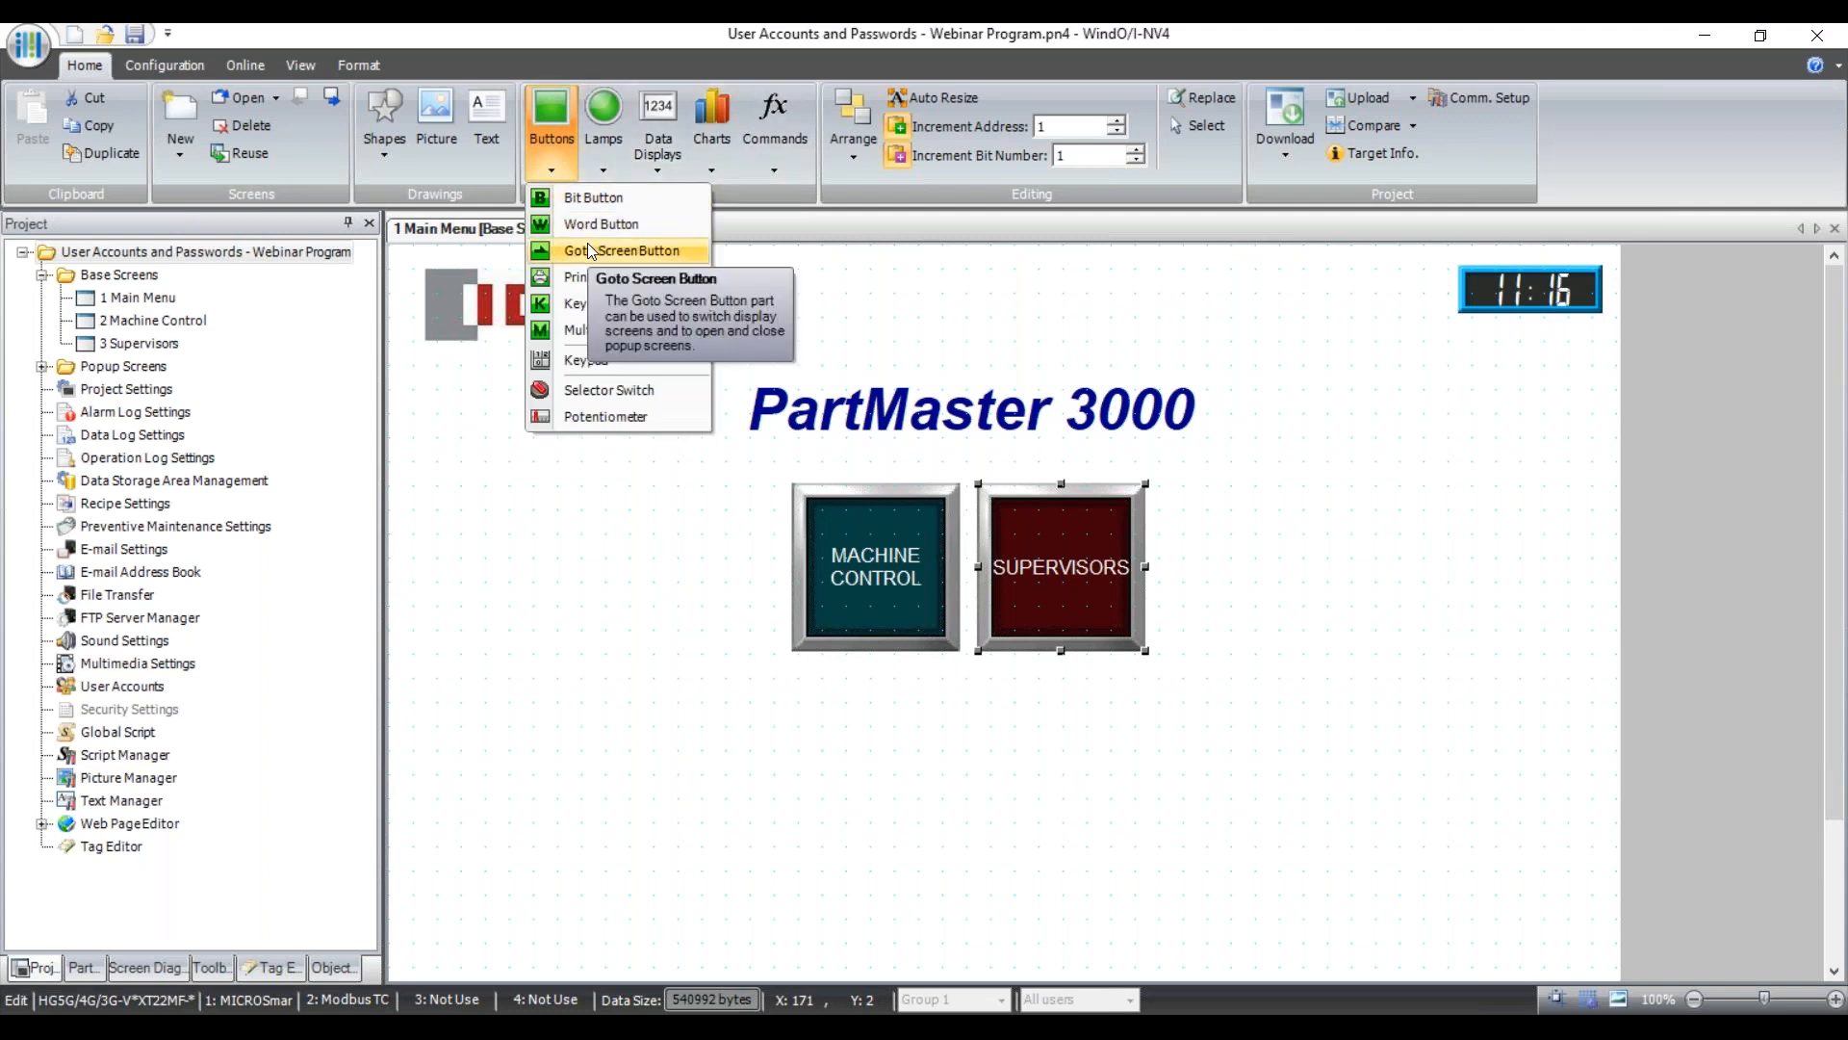
# Inspect the MACHINE CONTROL and SUPERVISORS Goto Screen targets without changes, then open '2 Machine Control'.
pyautogui.click(789, 770)
pyautogui.doubleClick(899, 577)
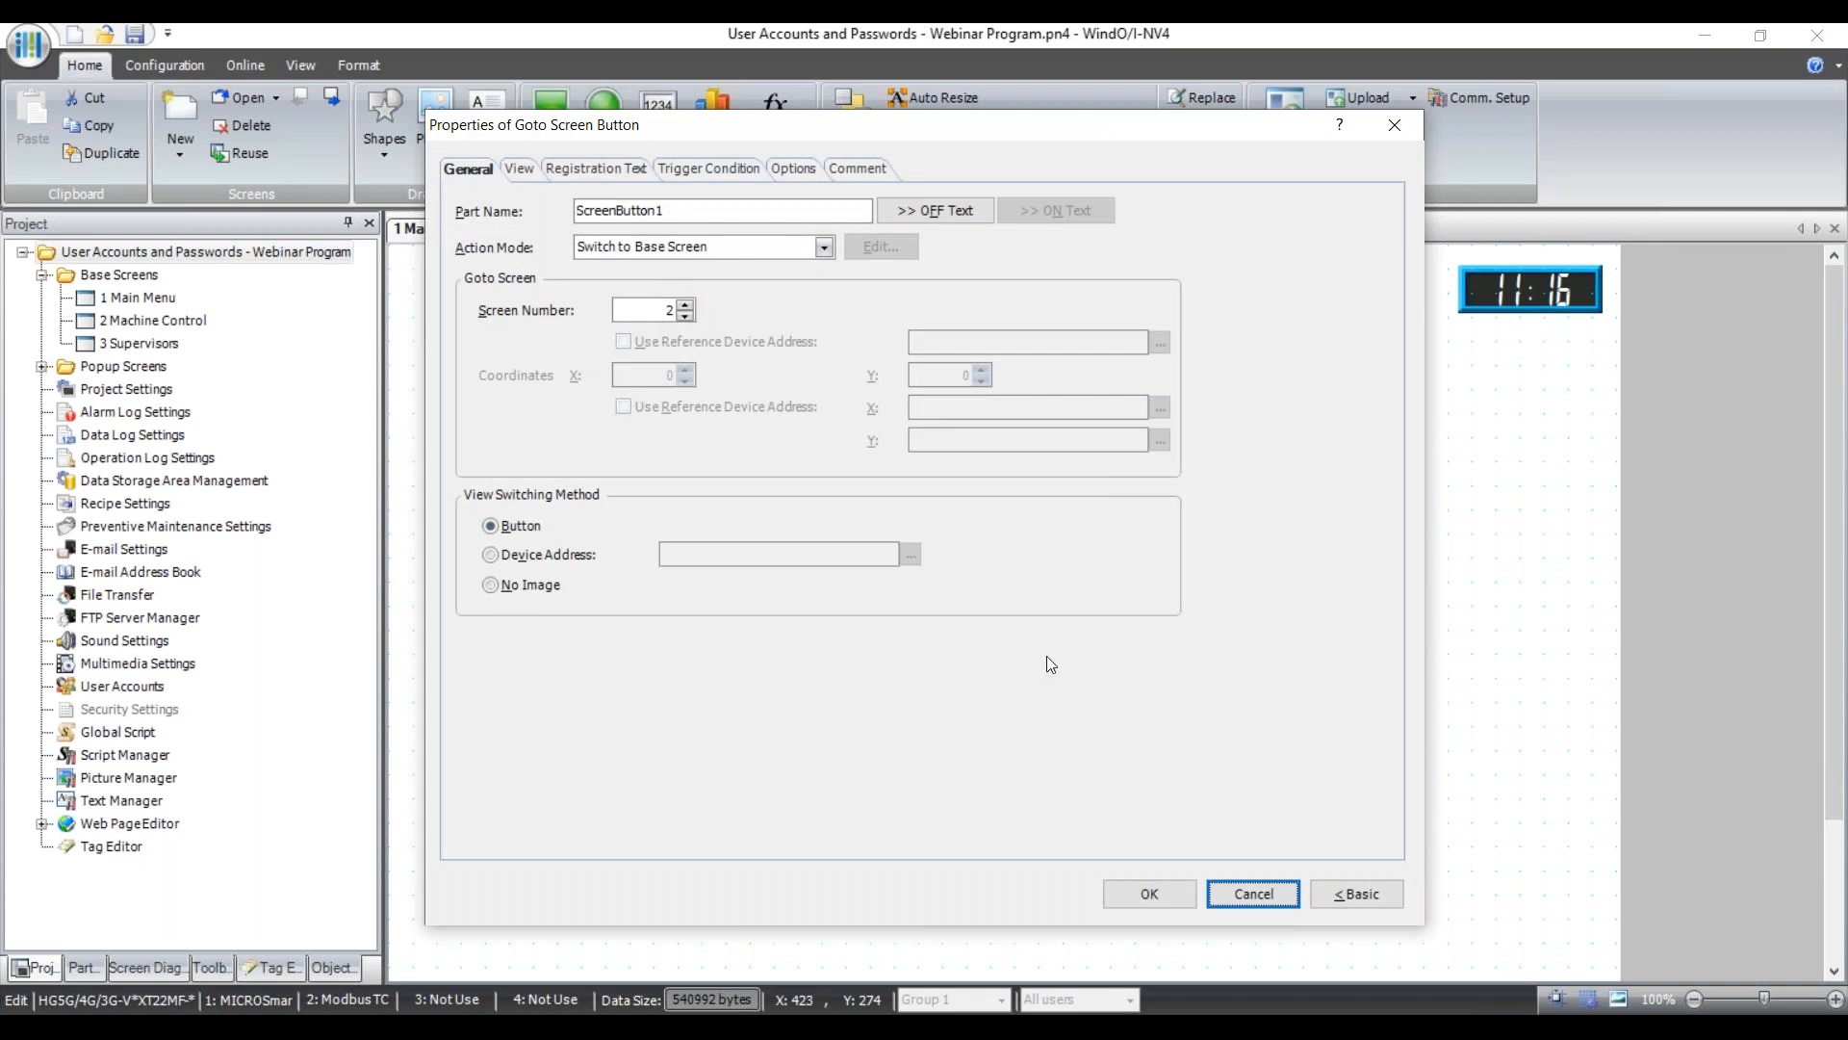
pyautogui.click(1248, 892)
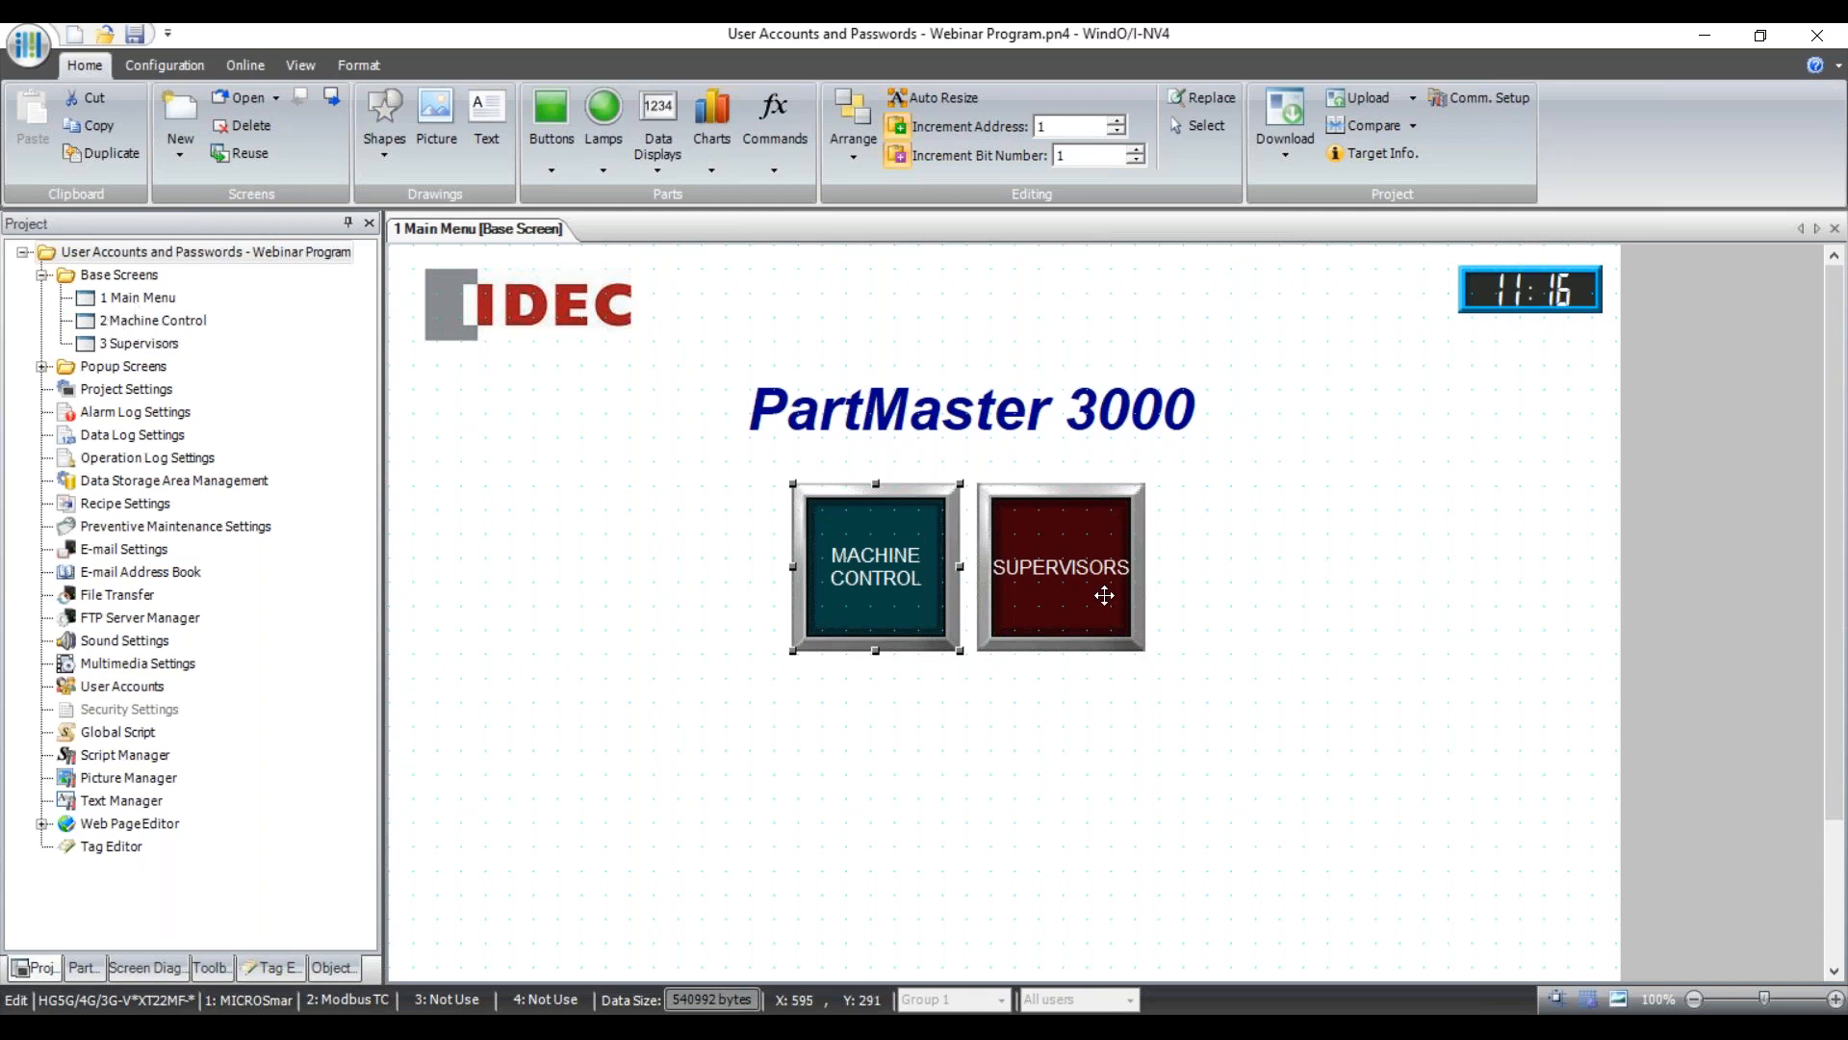
pyautogui.doubleClick(1072, 556)
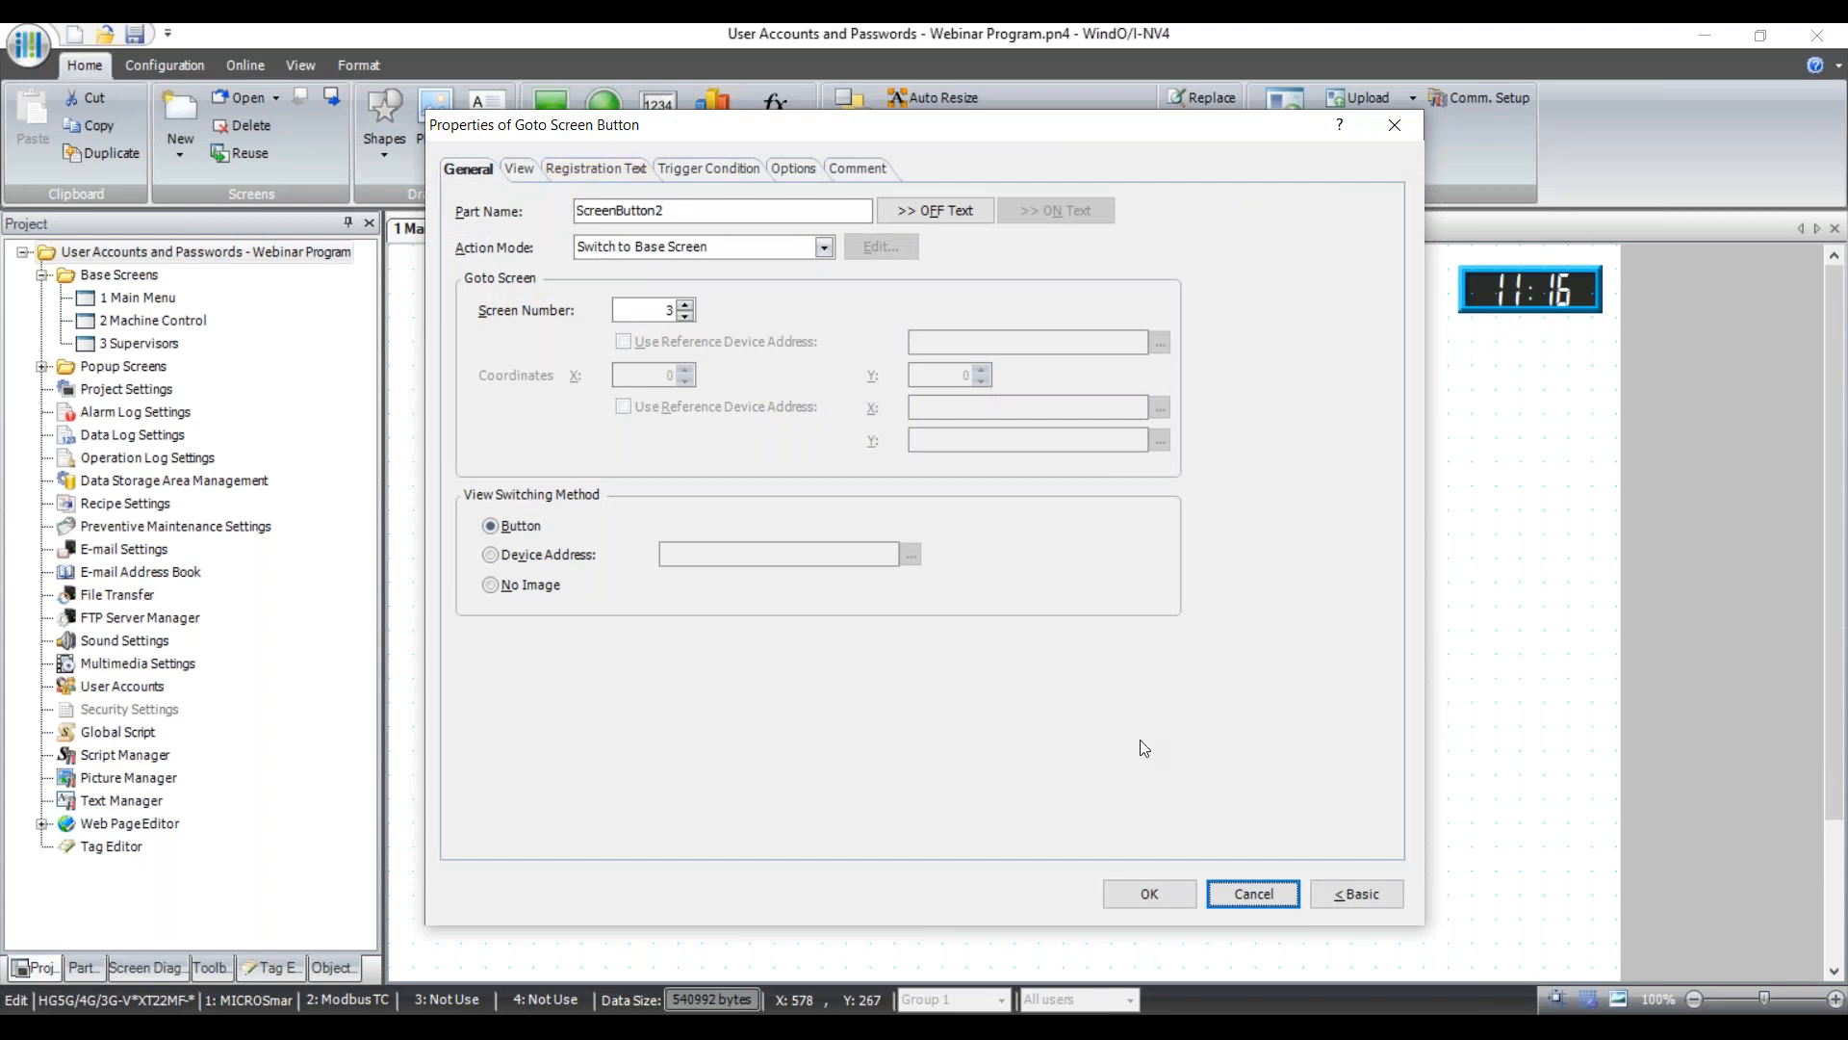
pyautogui.click(1267, 898)
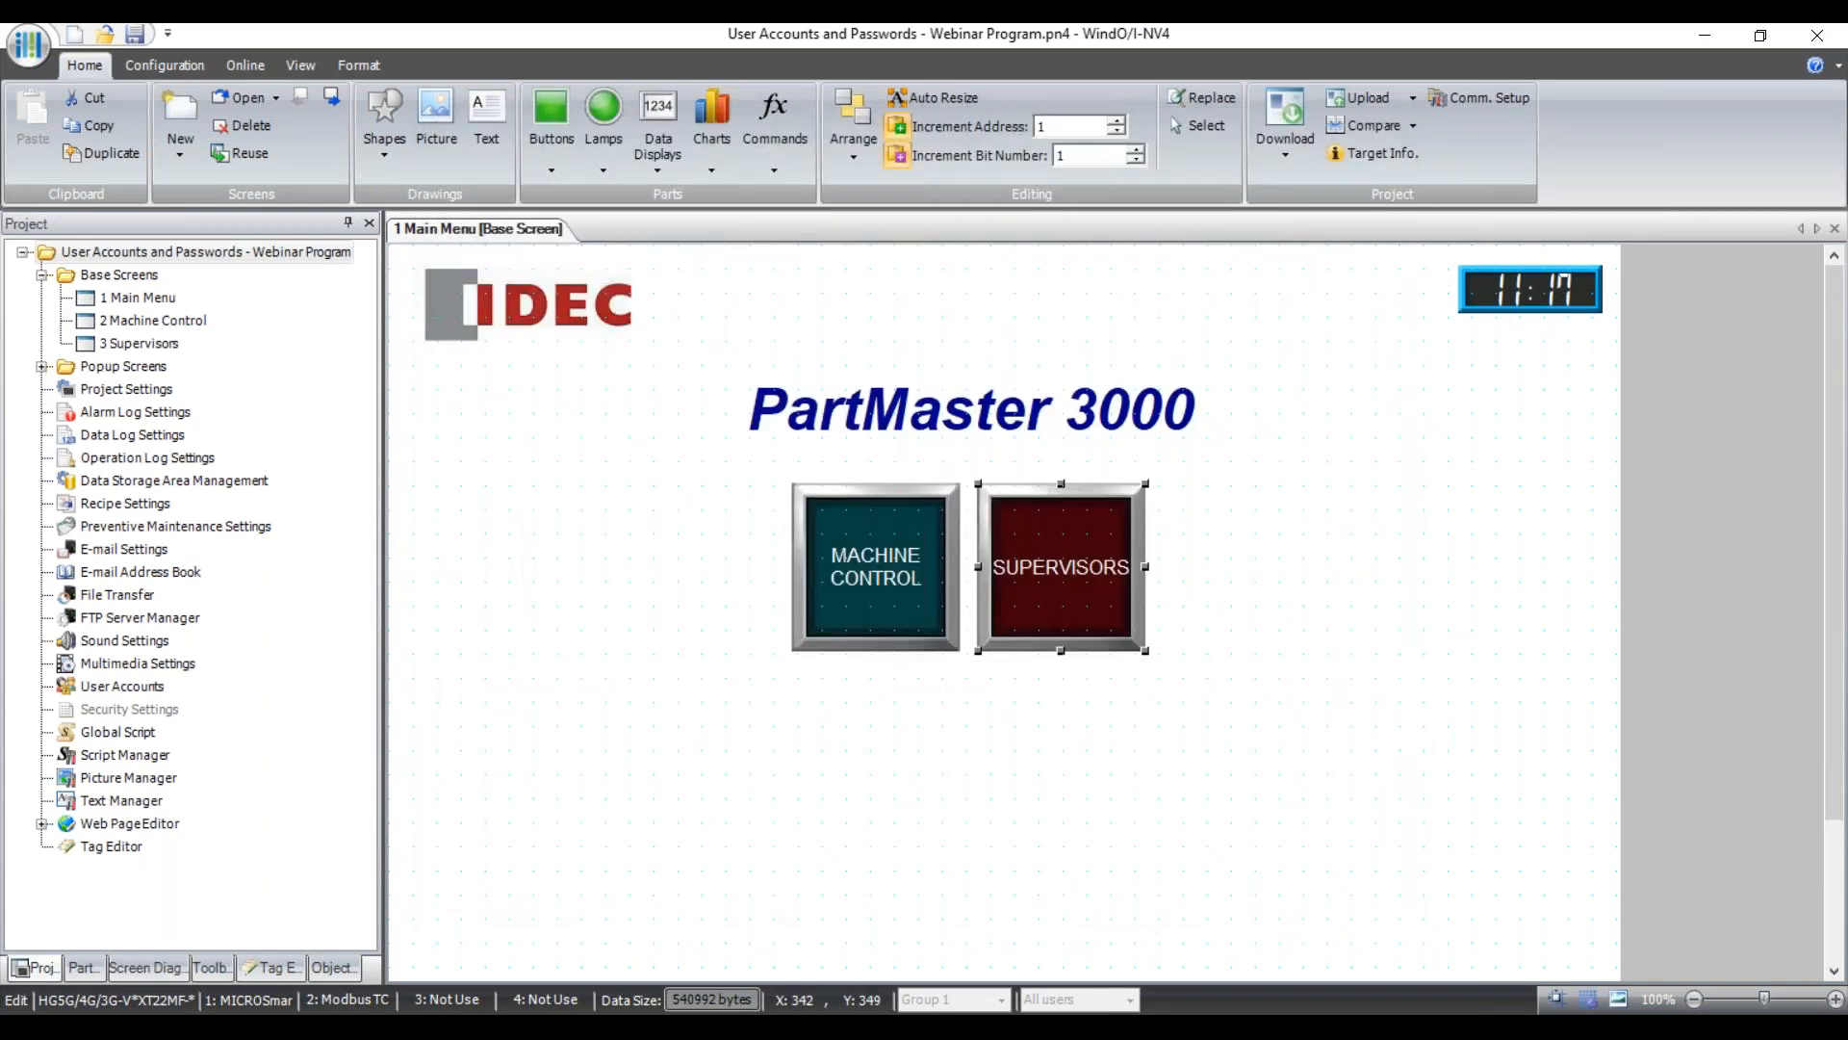
pyautogui.doubleClick(138, 322)
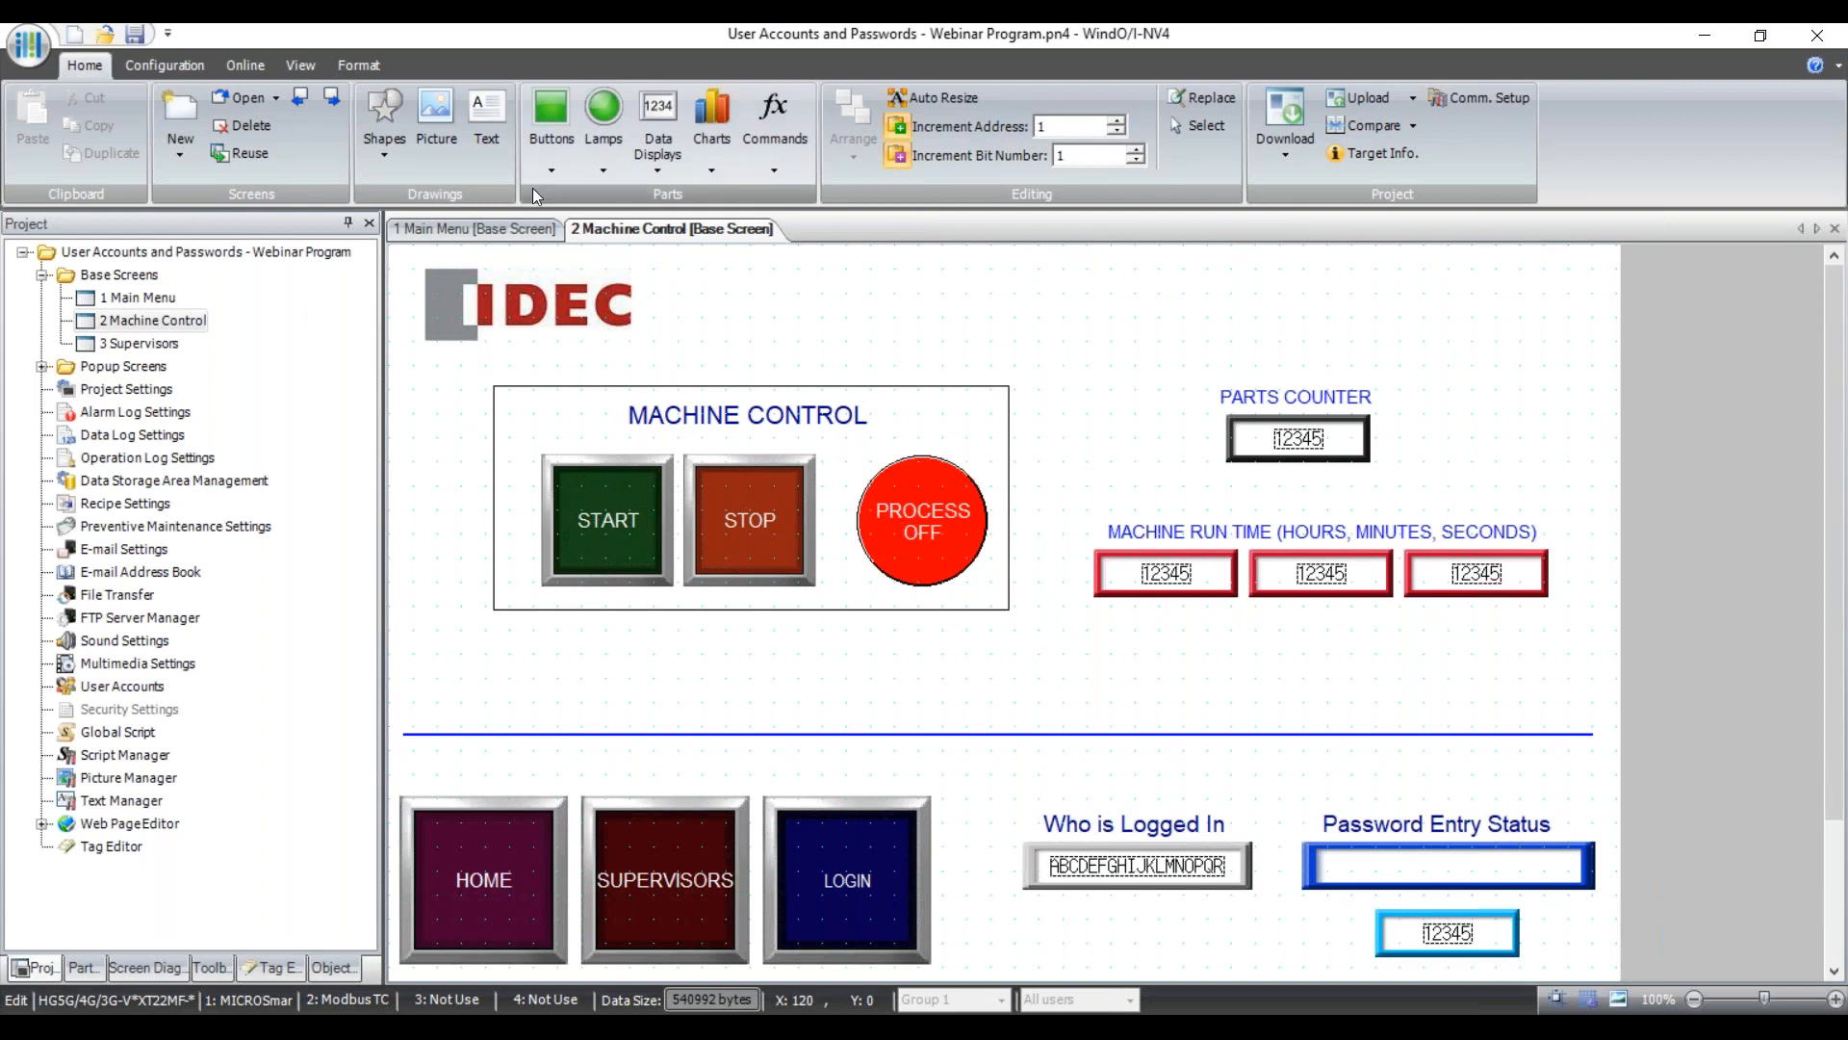
pyautogui.click(552, 170)
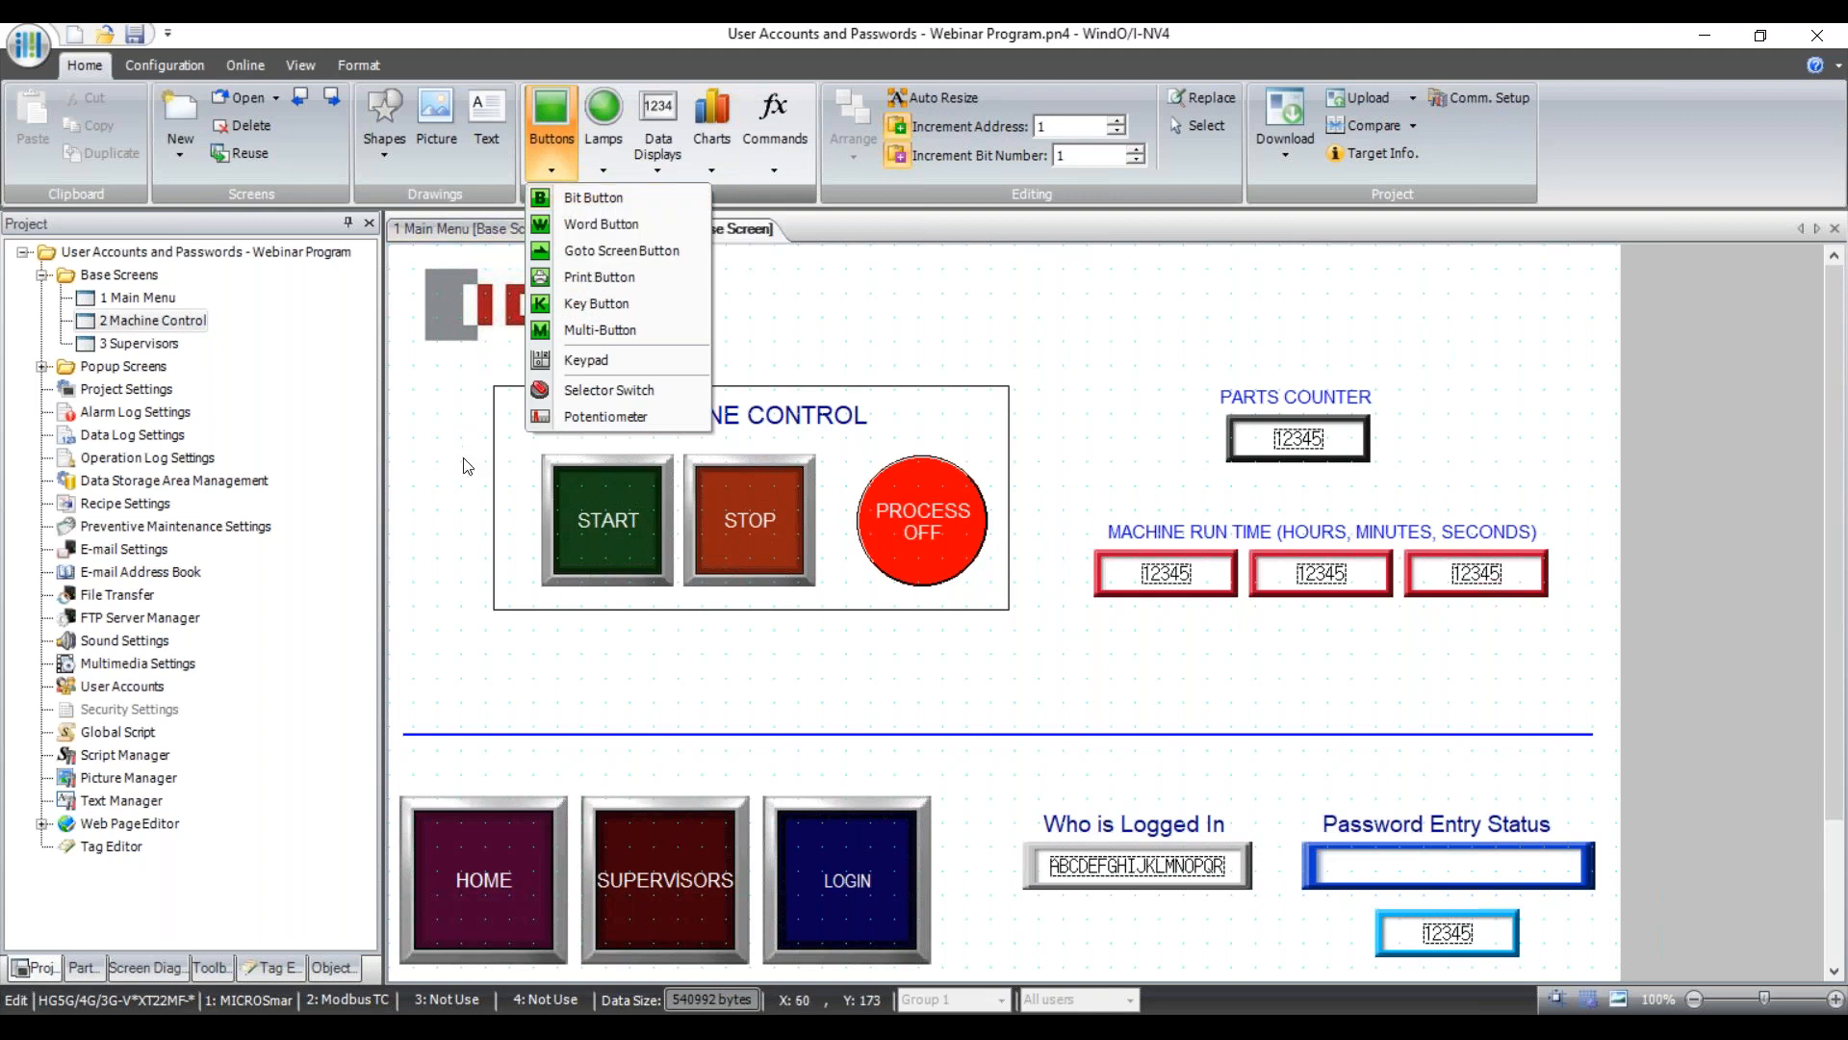
pyautogui.click(568, 199)
pyautogui.click(597, 520)
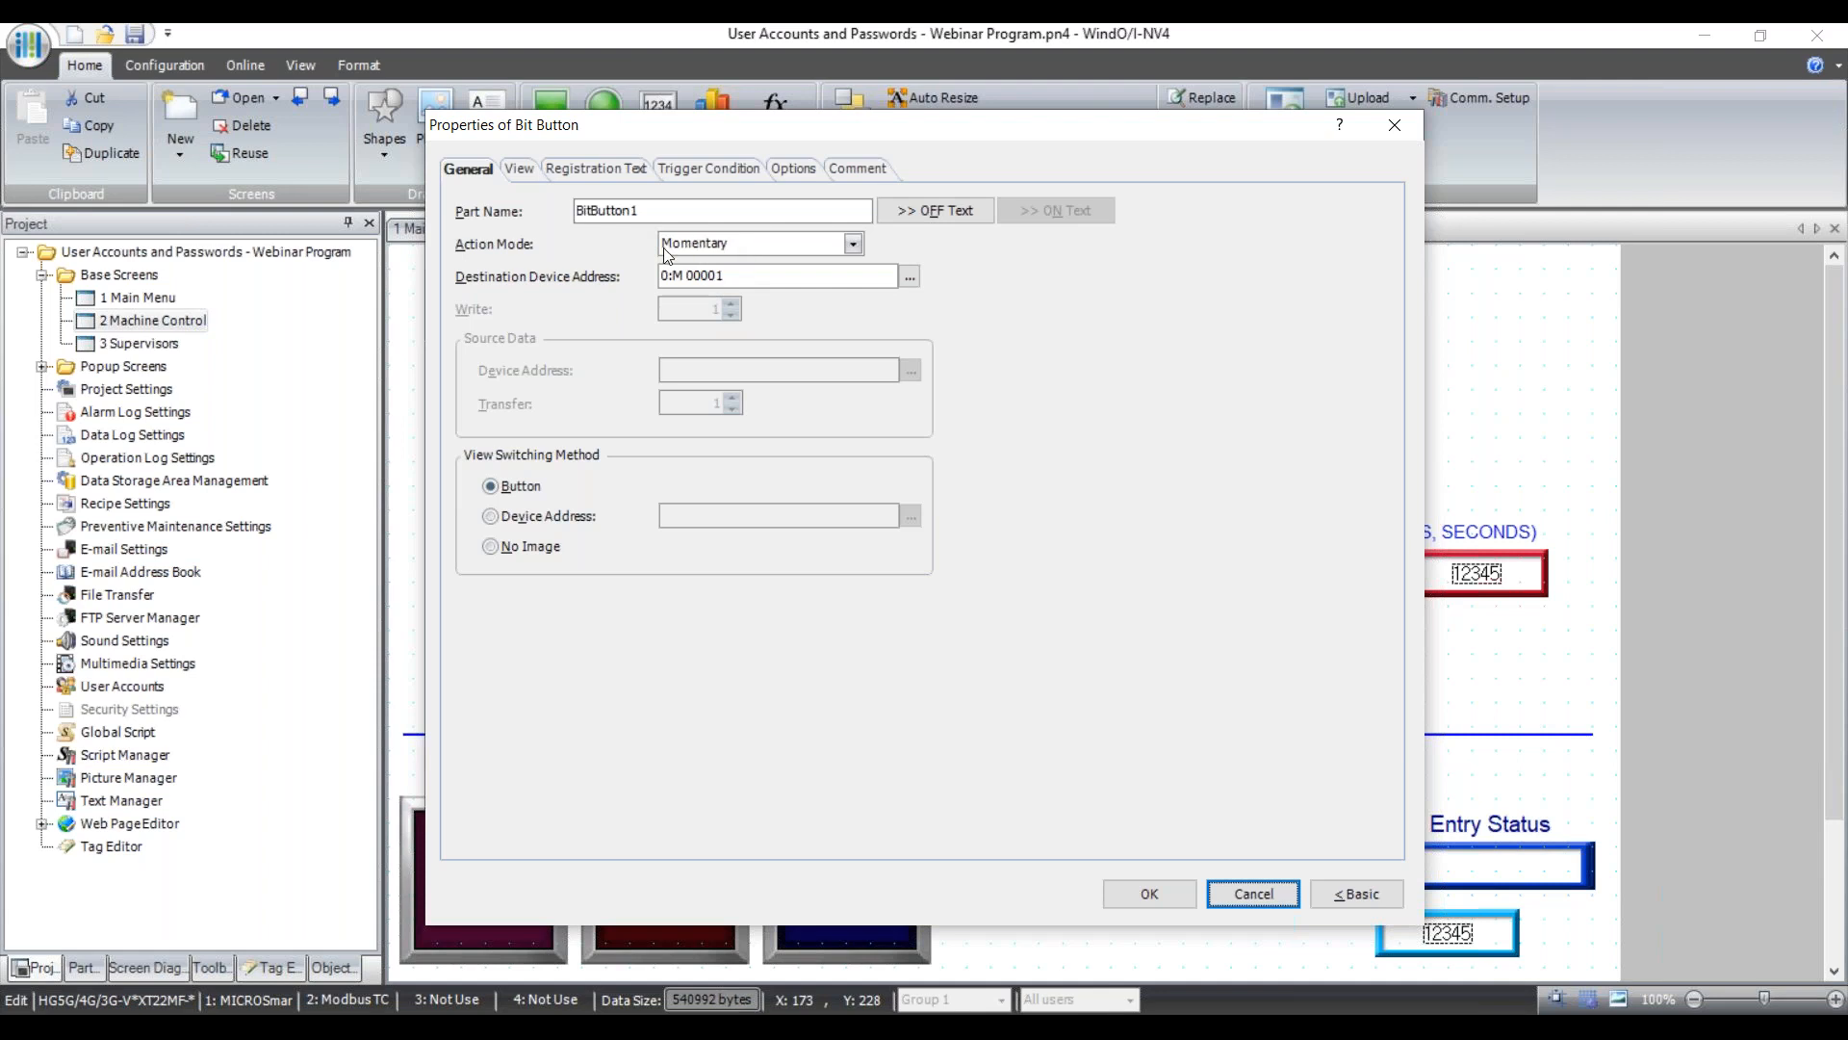
pyautogui.click(1249, 893)
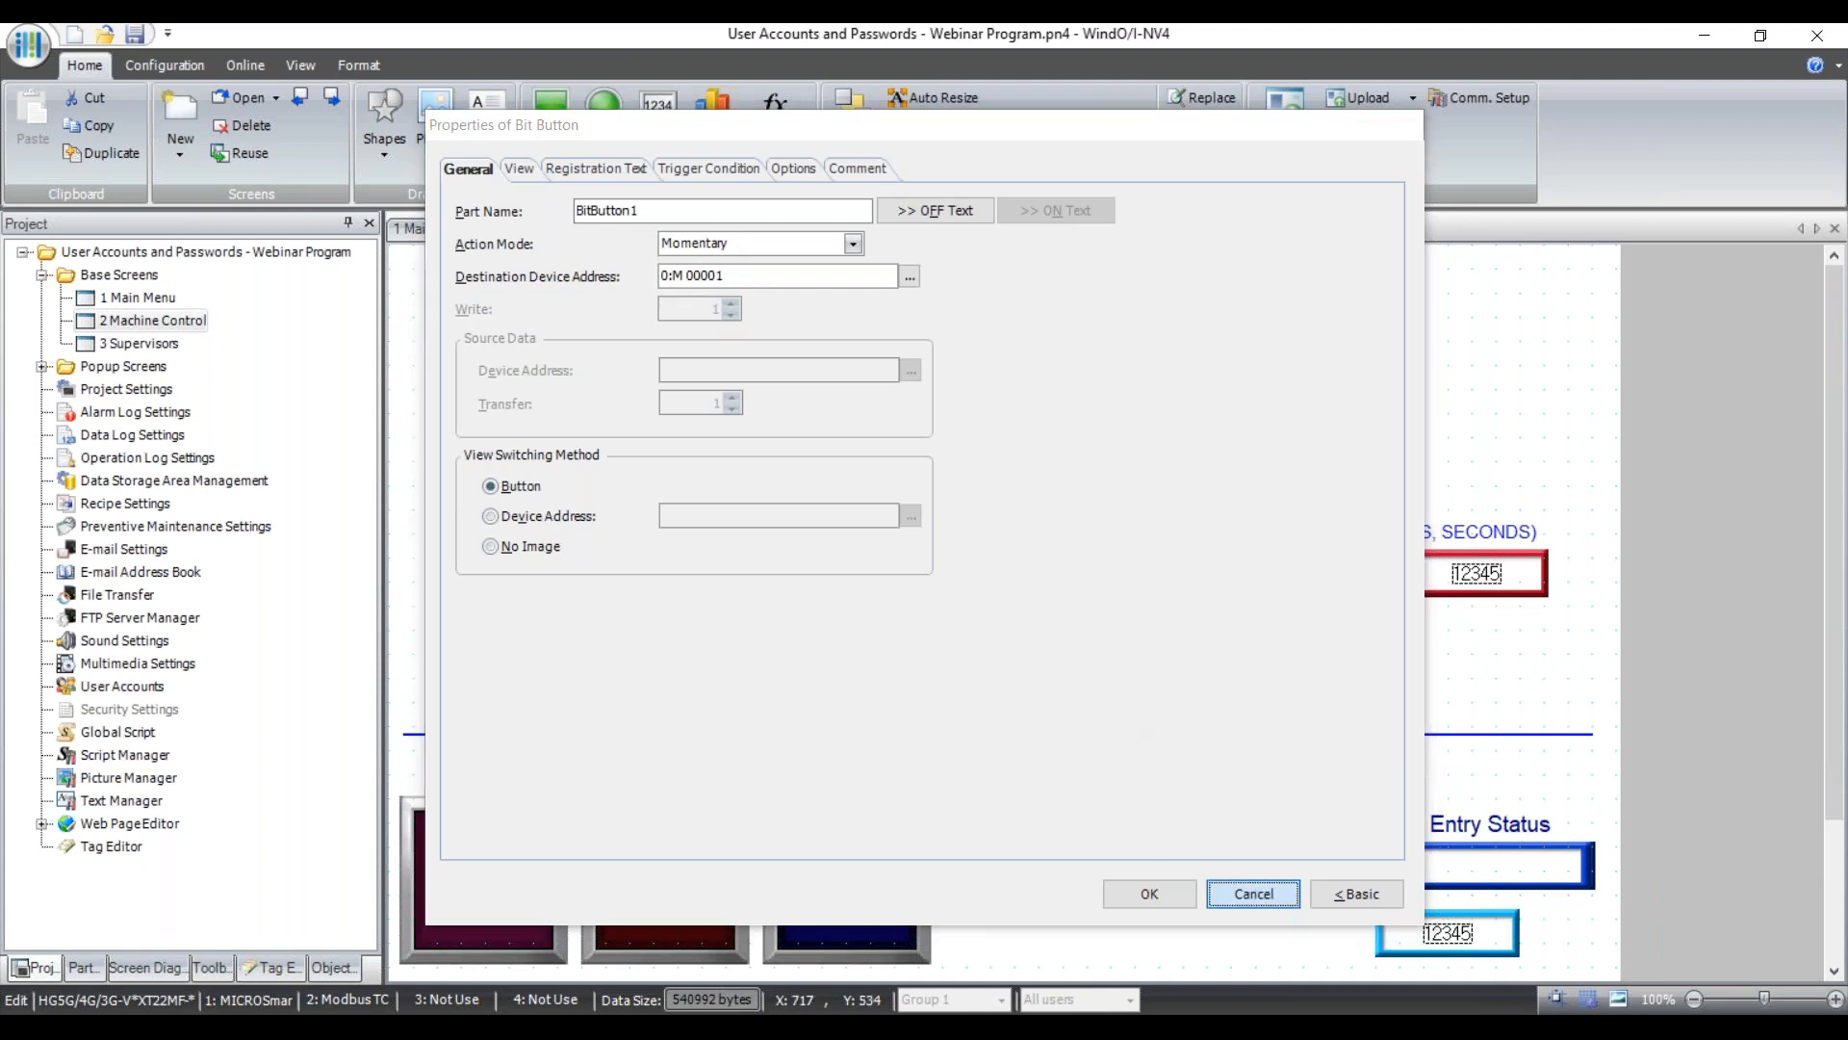
pyautogui.click(763, 513)
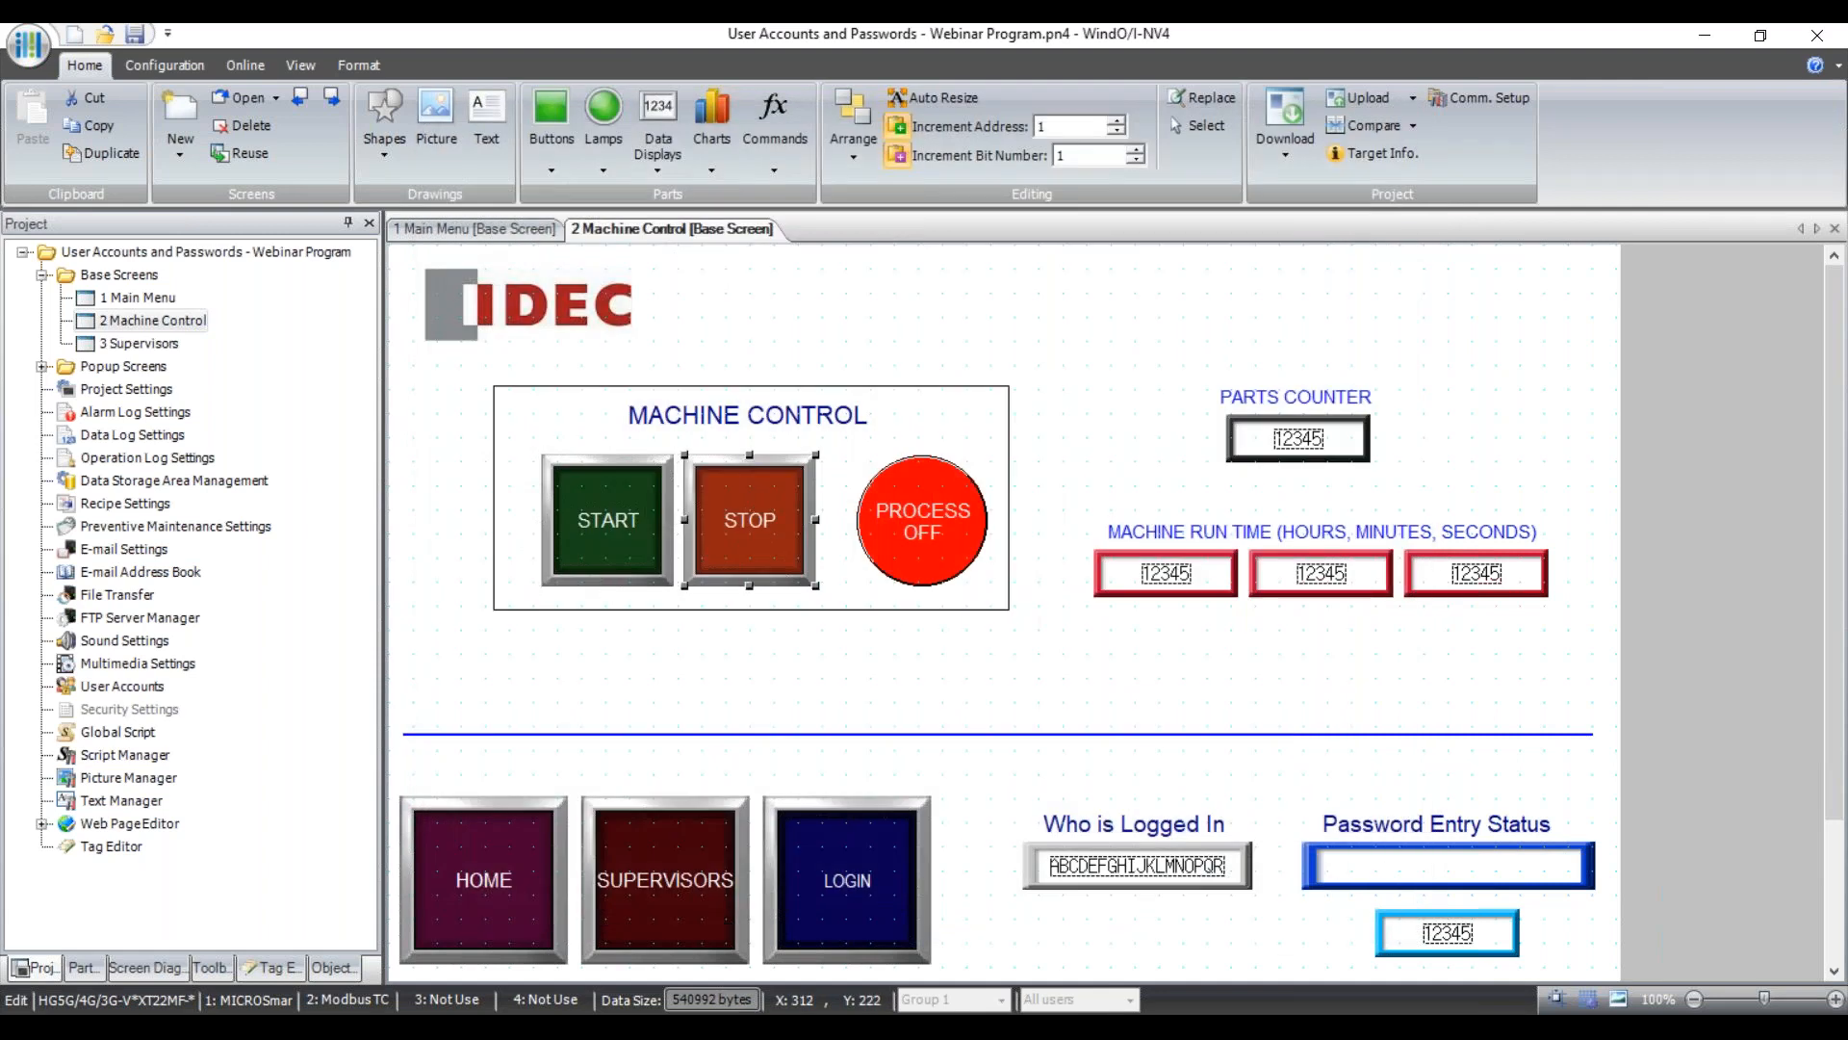
pyautogui.doubleClick(764, 513)
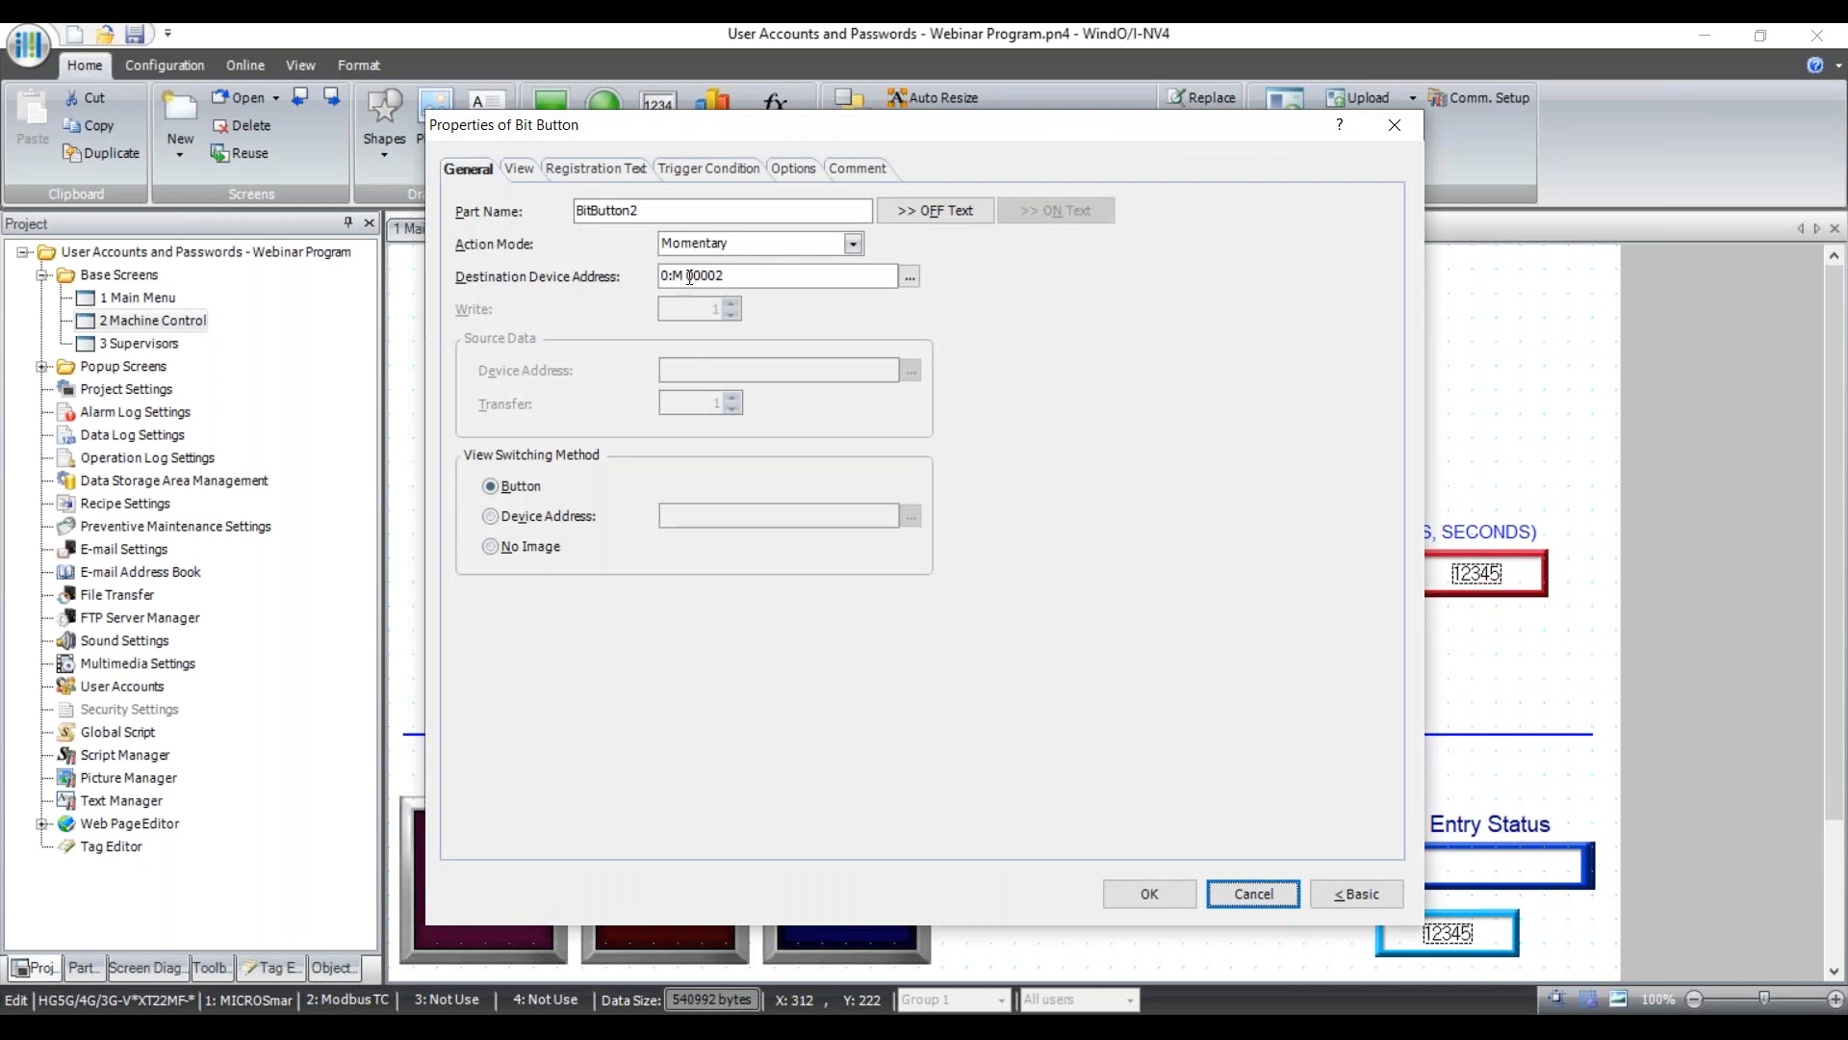
pyautogui.click(1268, 896)
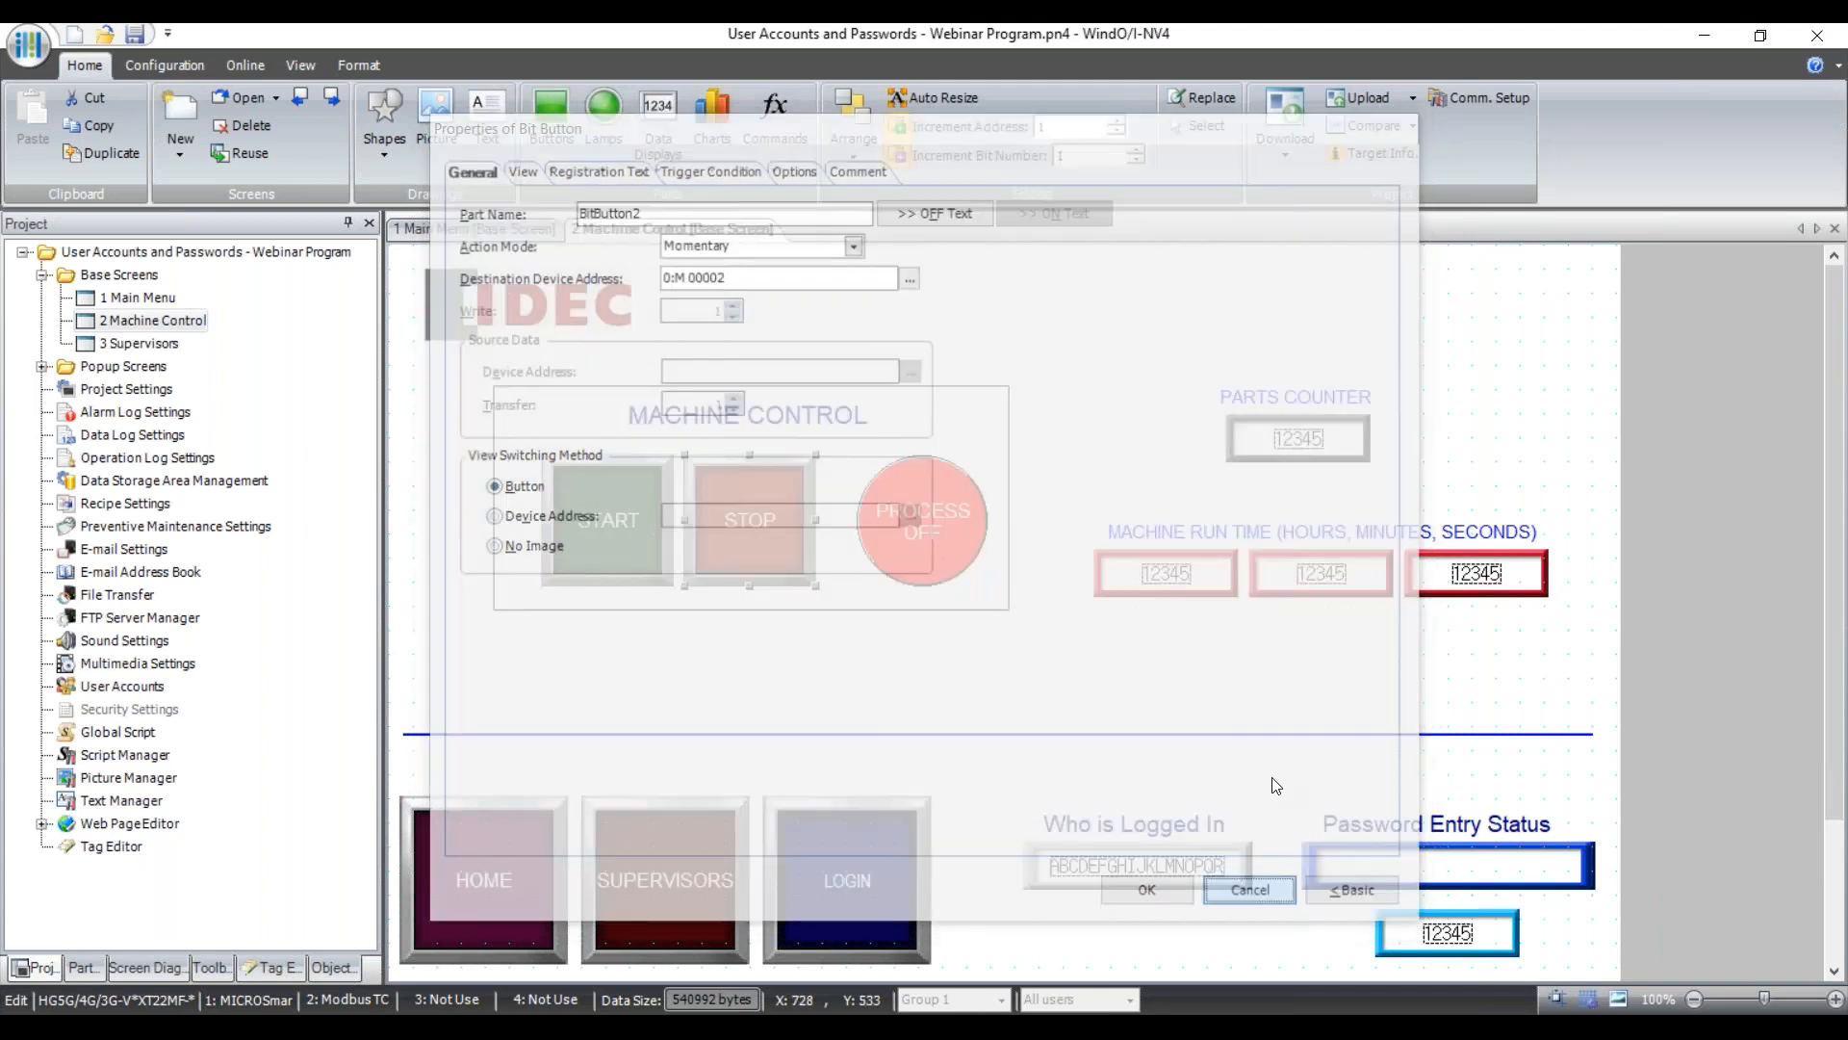
pyautogui.click(920, 521)
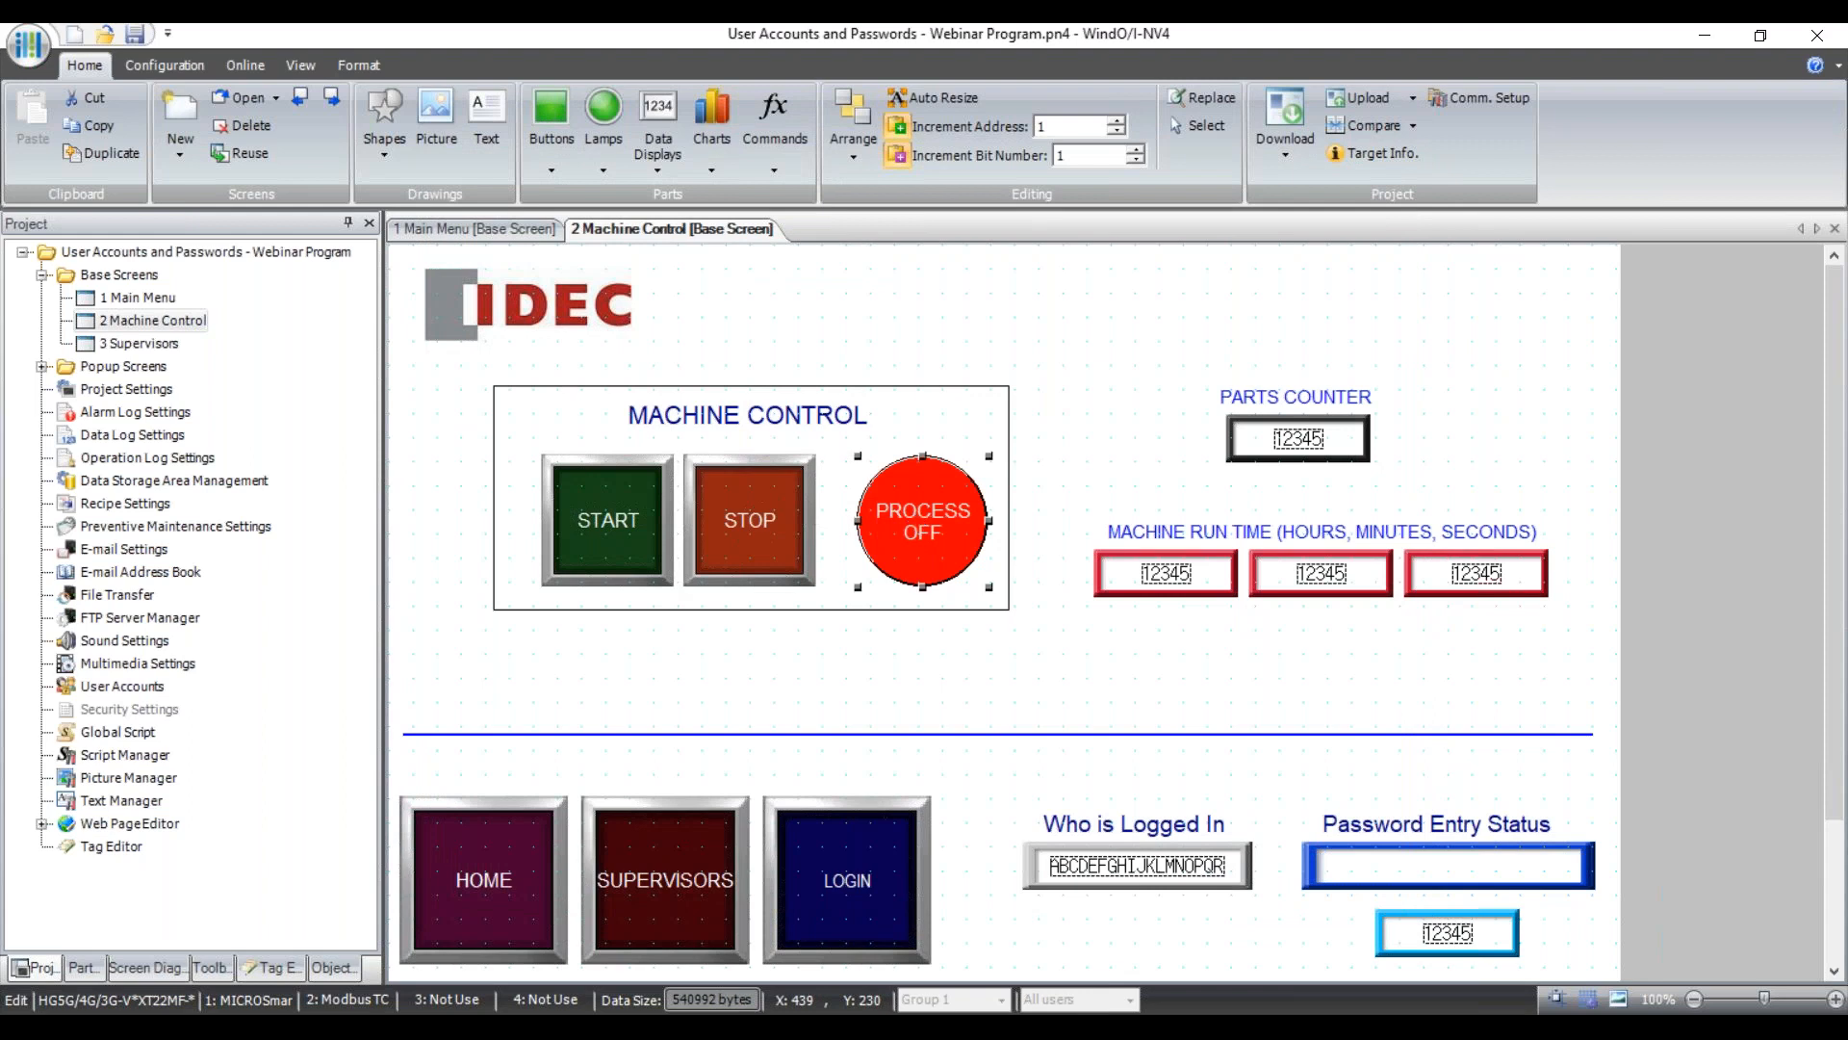
pyautogui.click(603, 171)
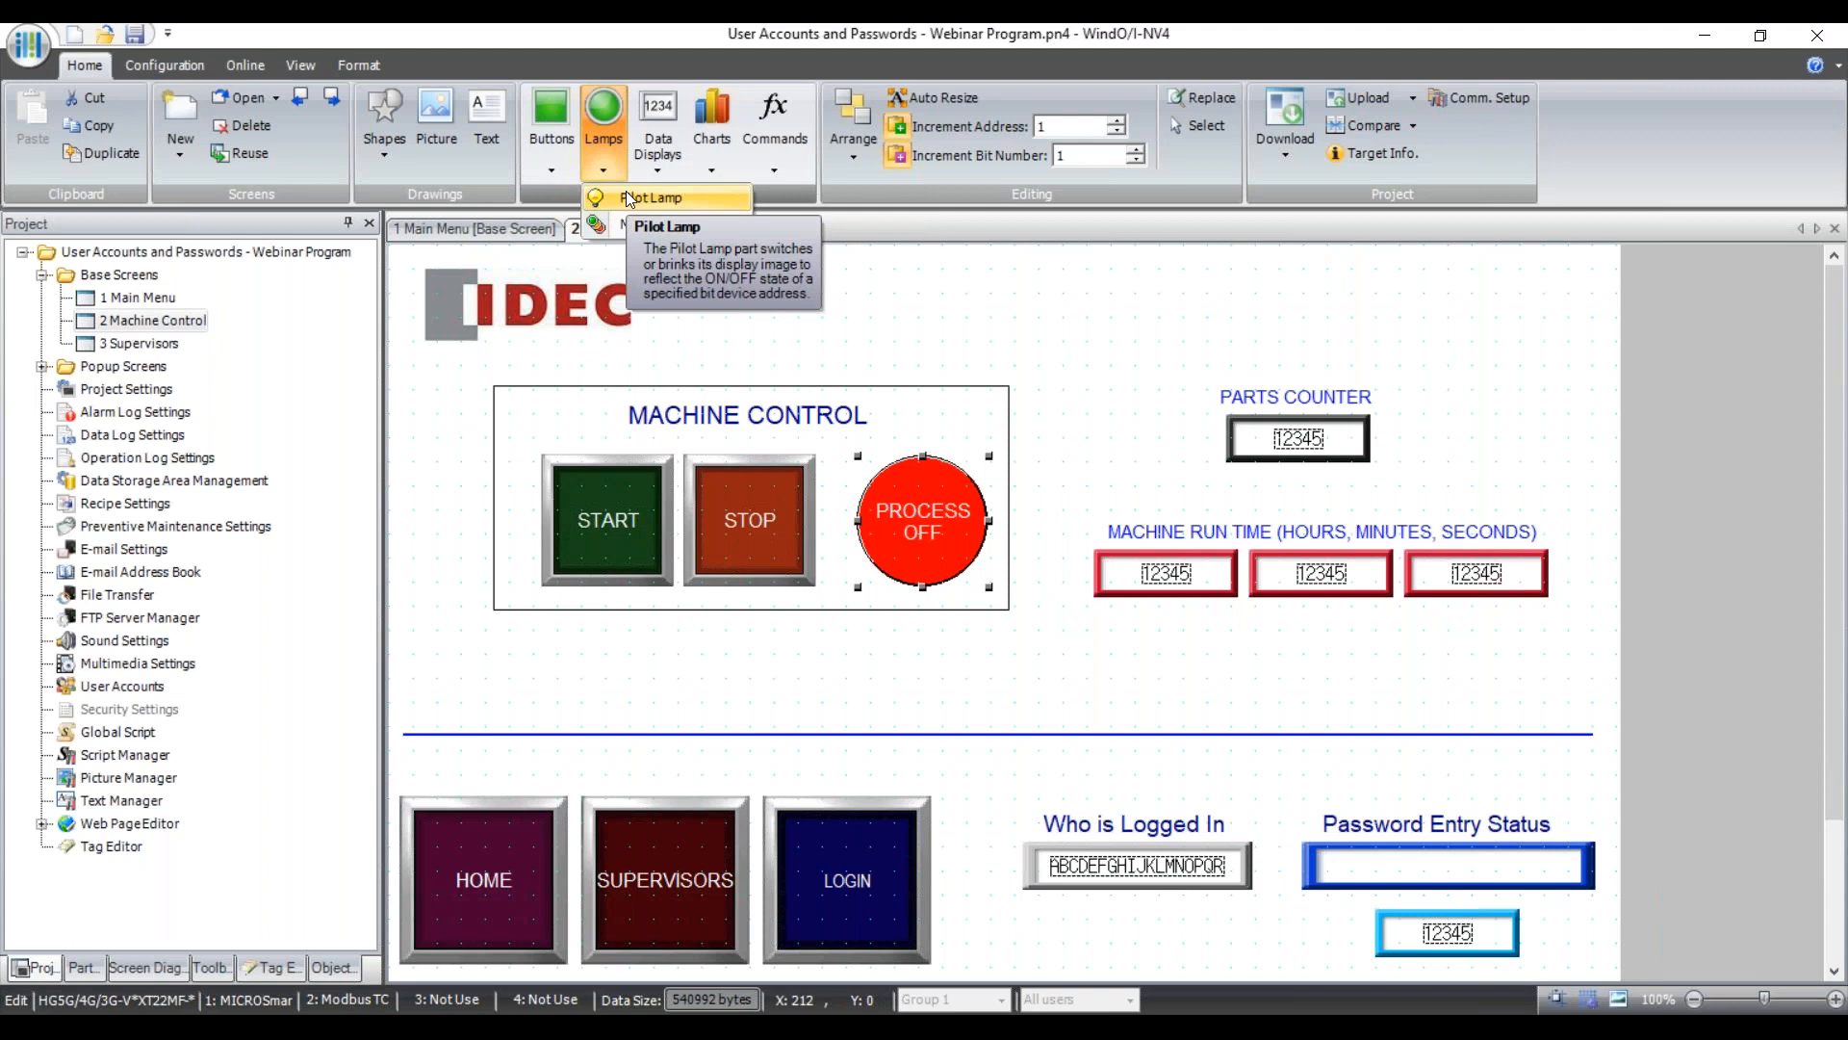
# Inspect the PROCESS pilot lamp's trigger, OFF/ON appearance and registration text, then cancel without changes.
pyautogui.click(629, 199)
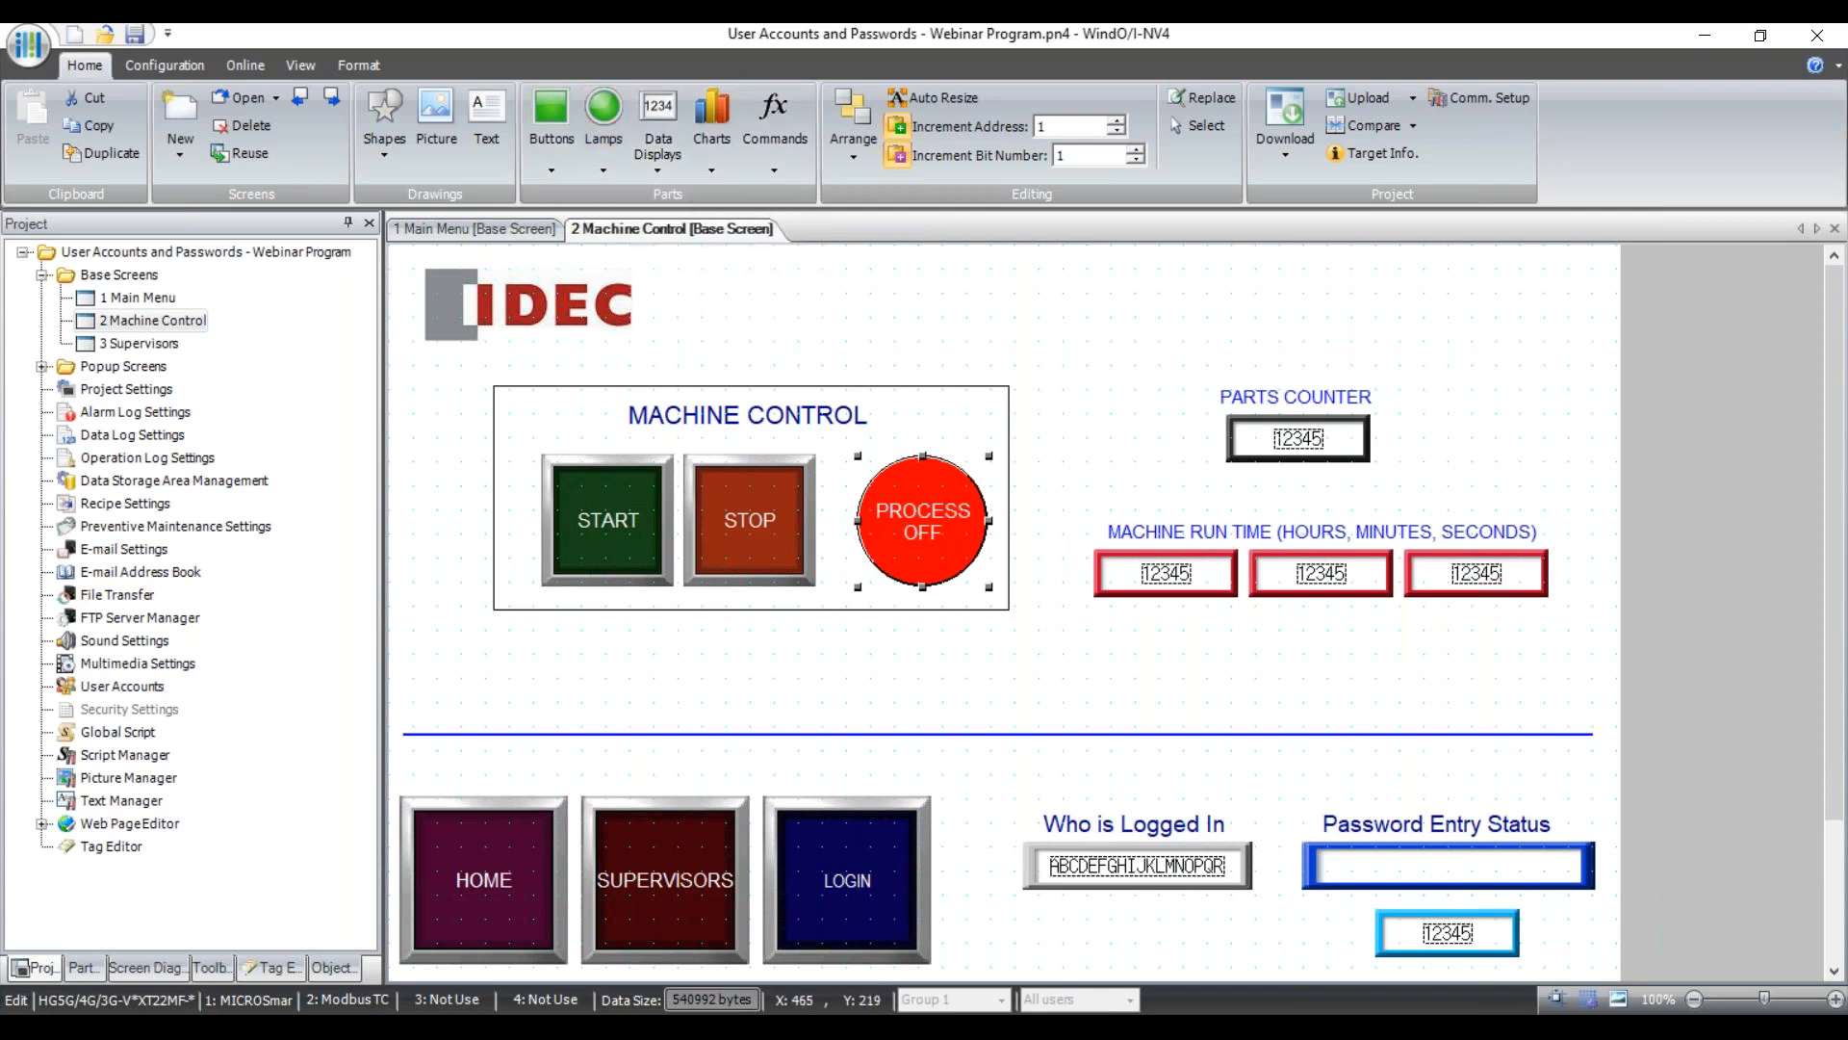
pyautogui.click(948, 508)
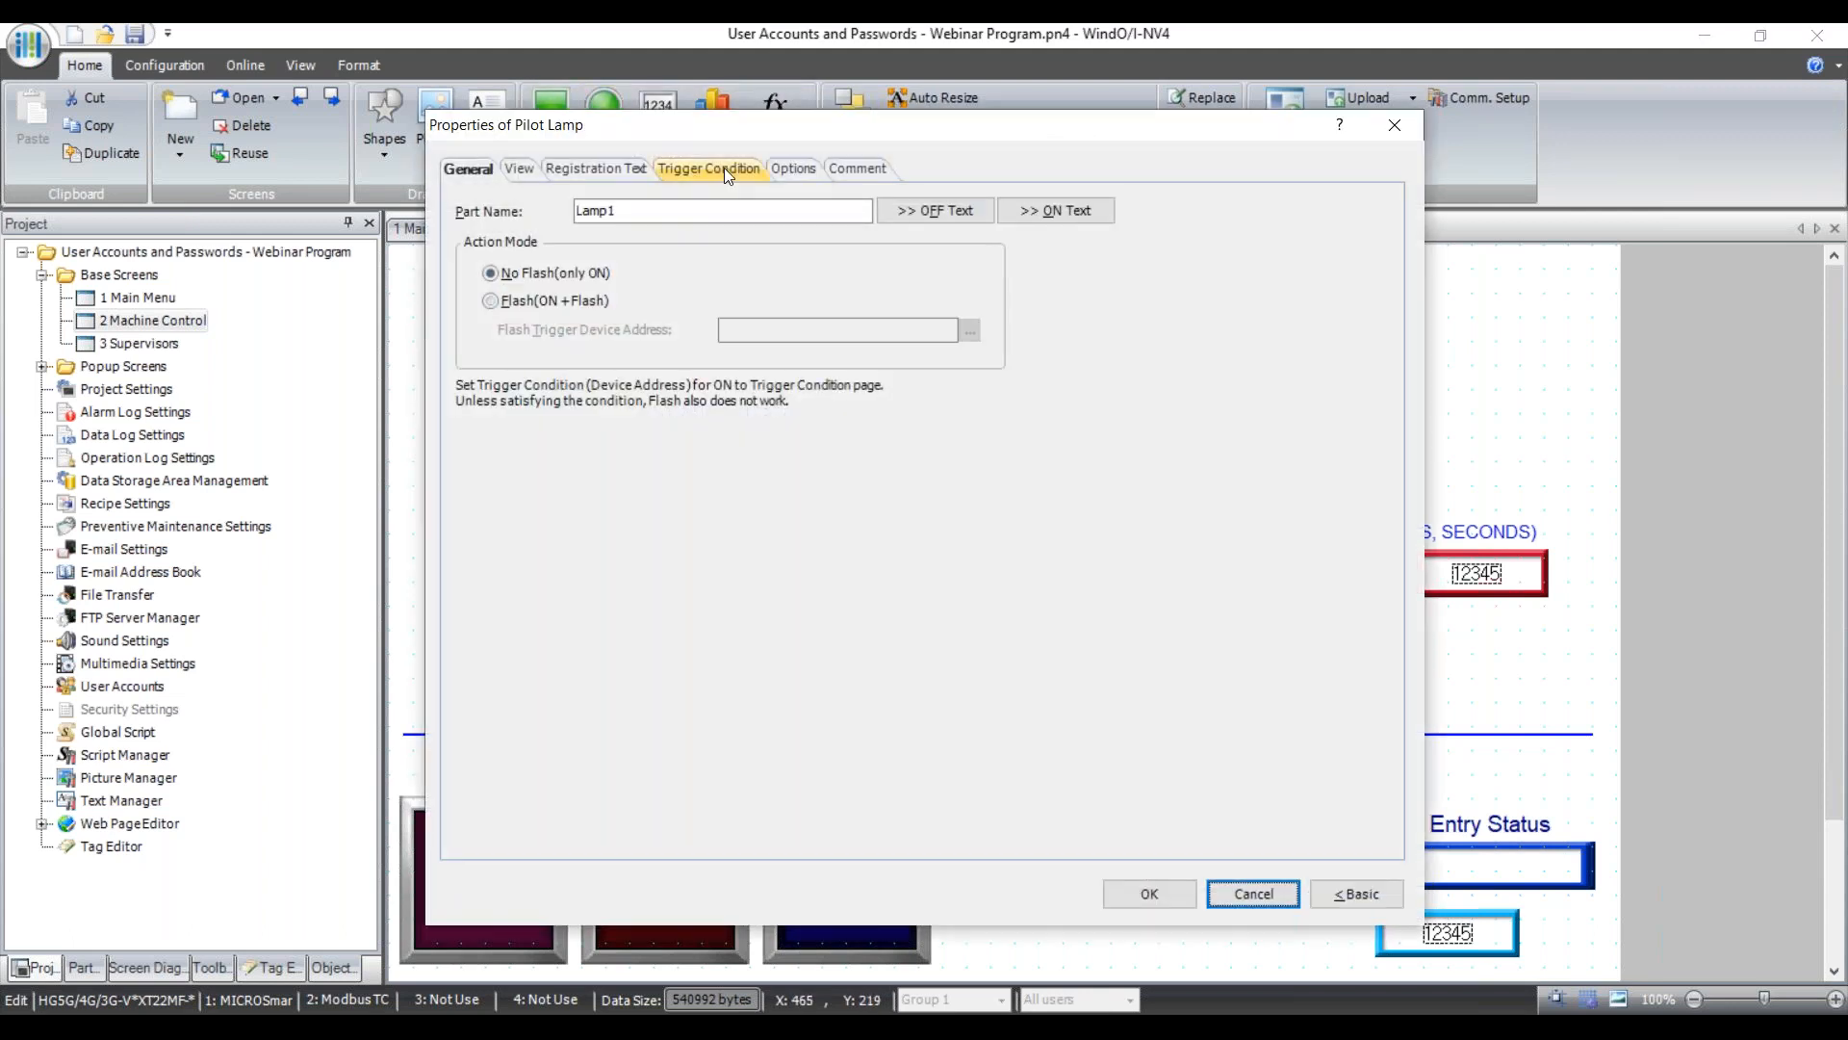
pyautogui.click(724, 167)
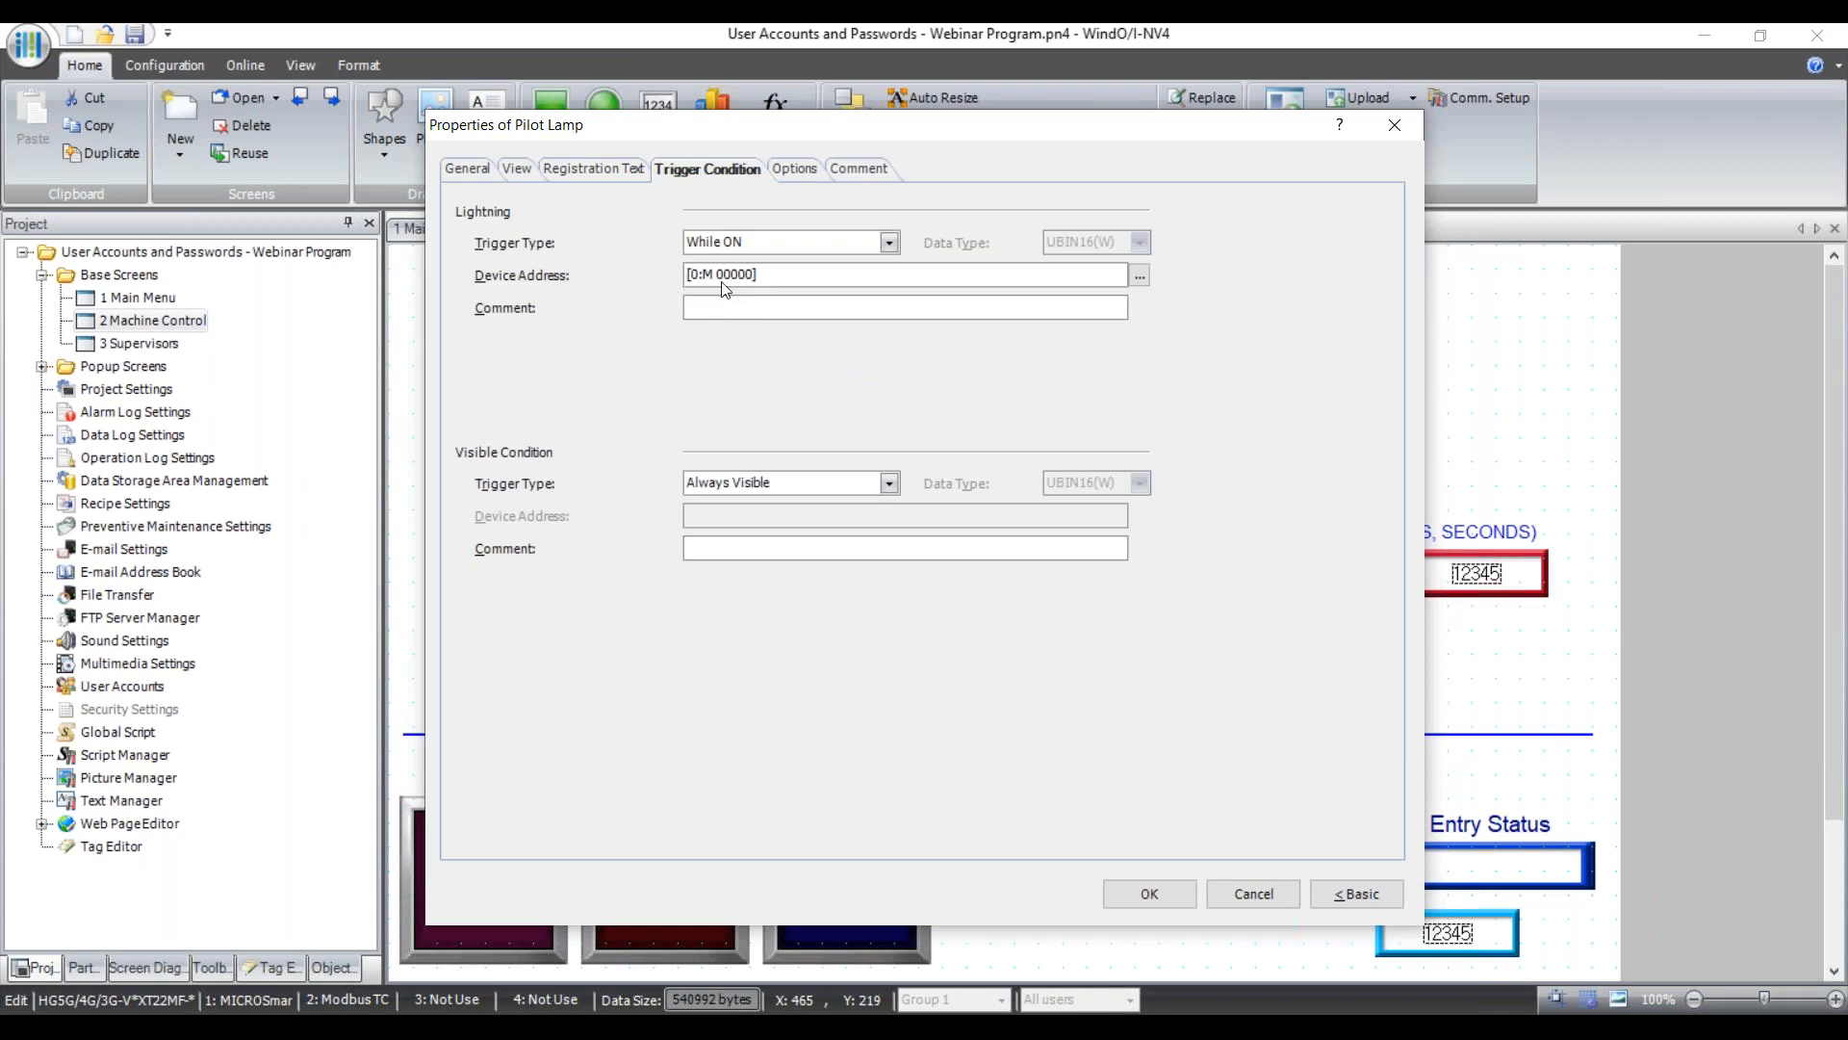
pyautogui.click(518, 172)
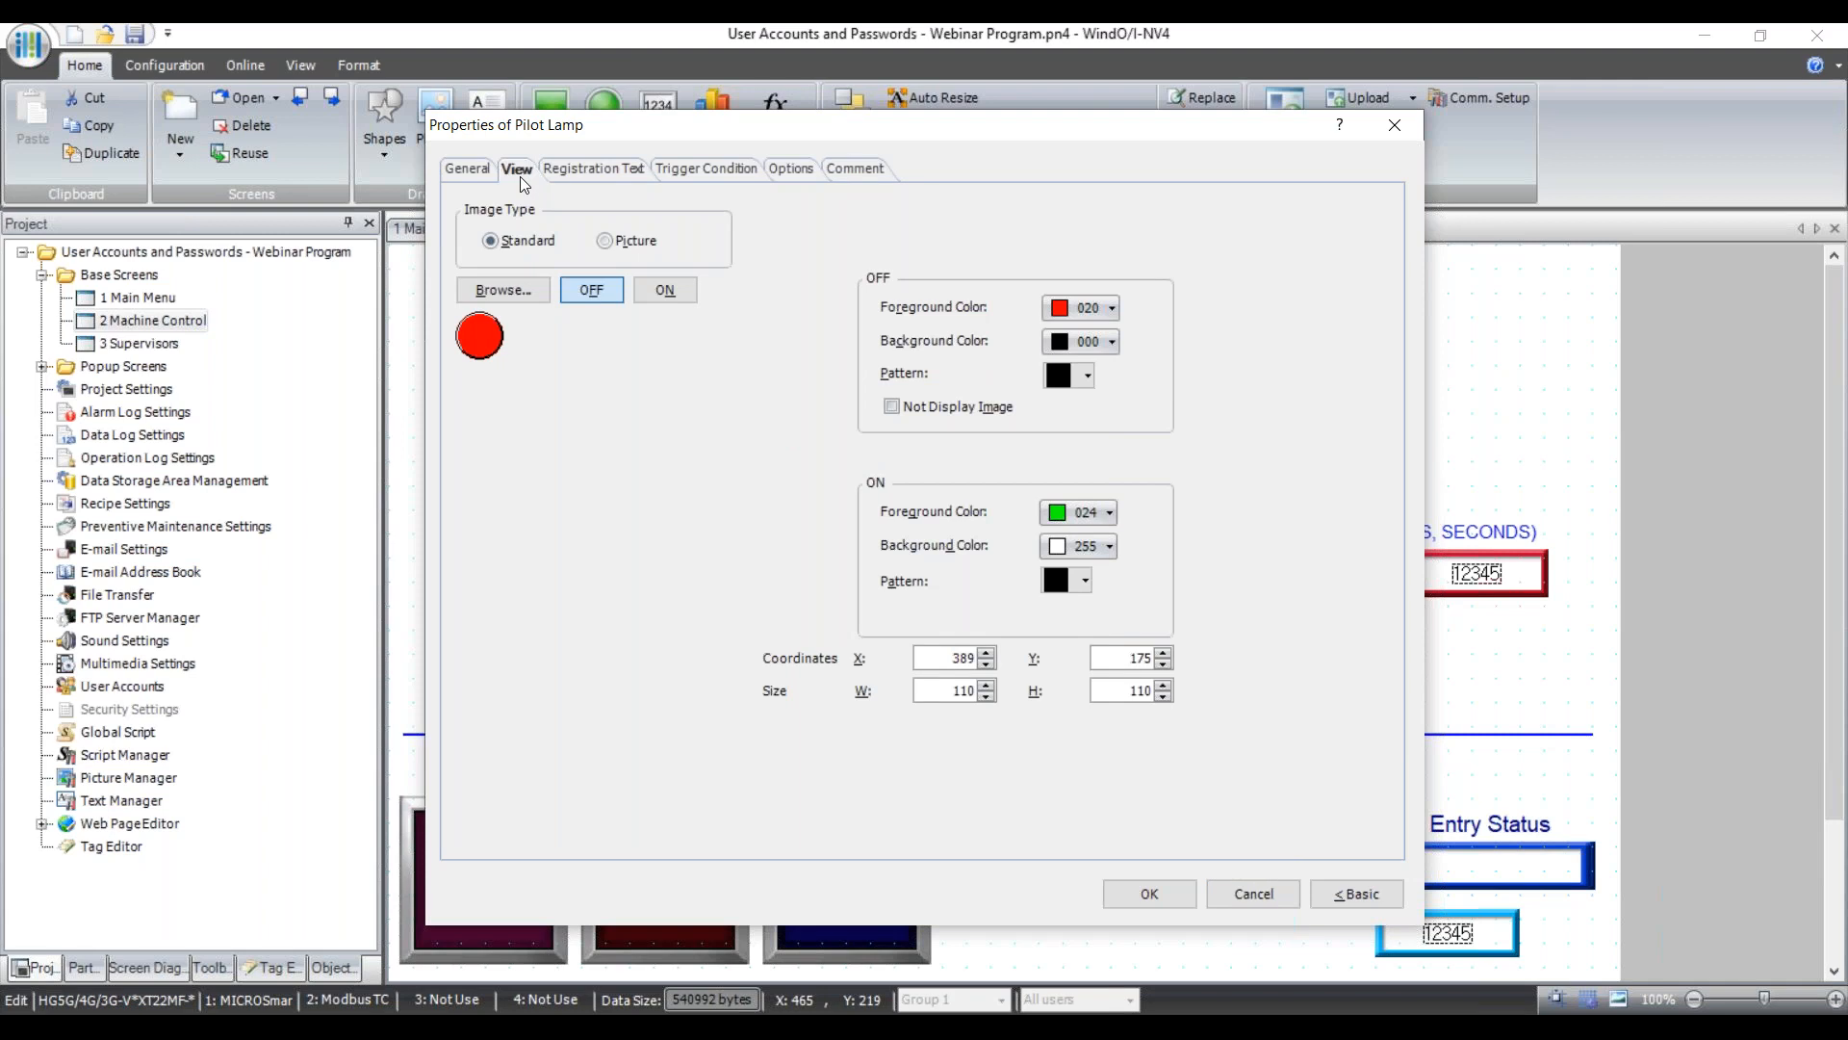
pyautogui.click(658, 292)
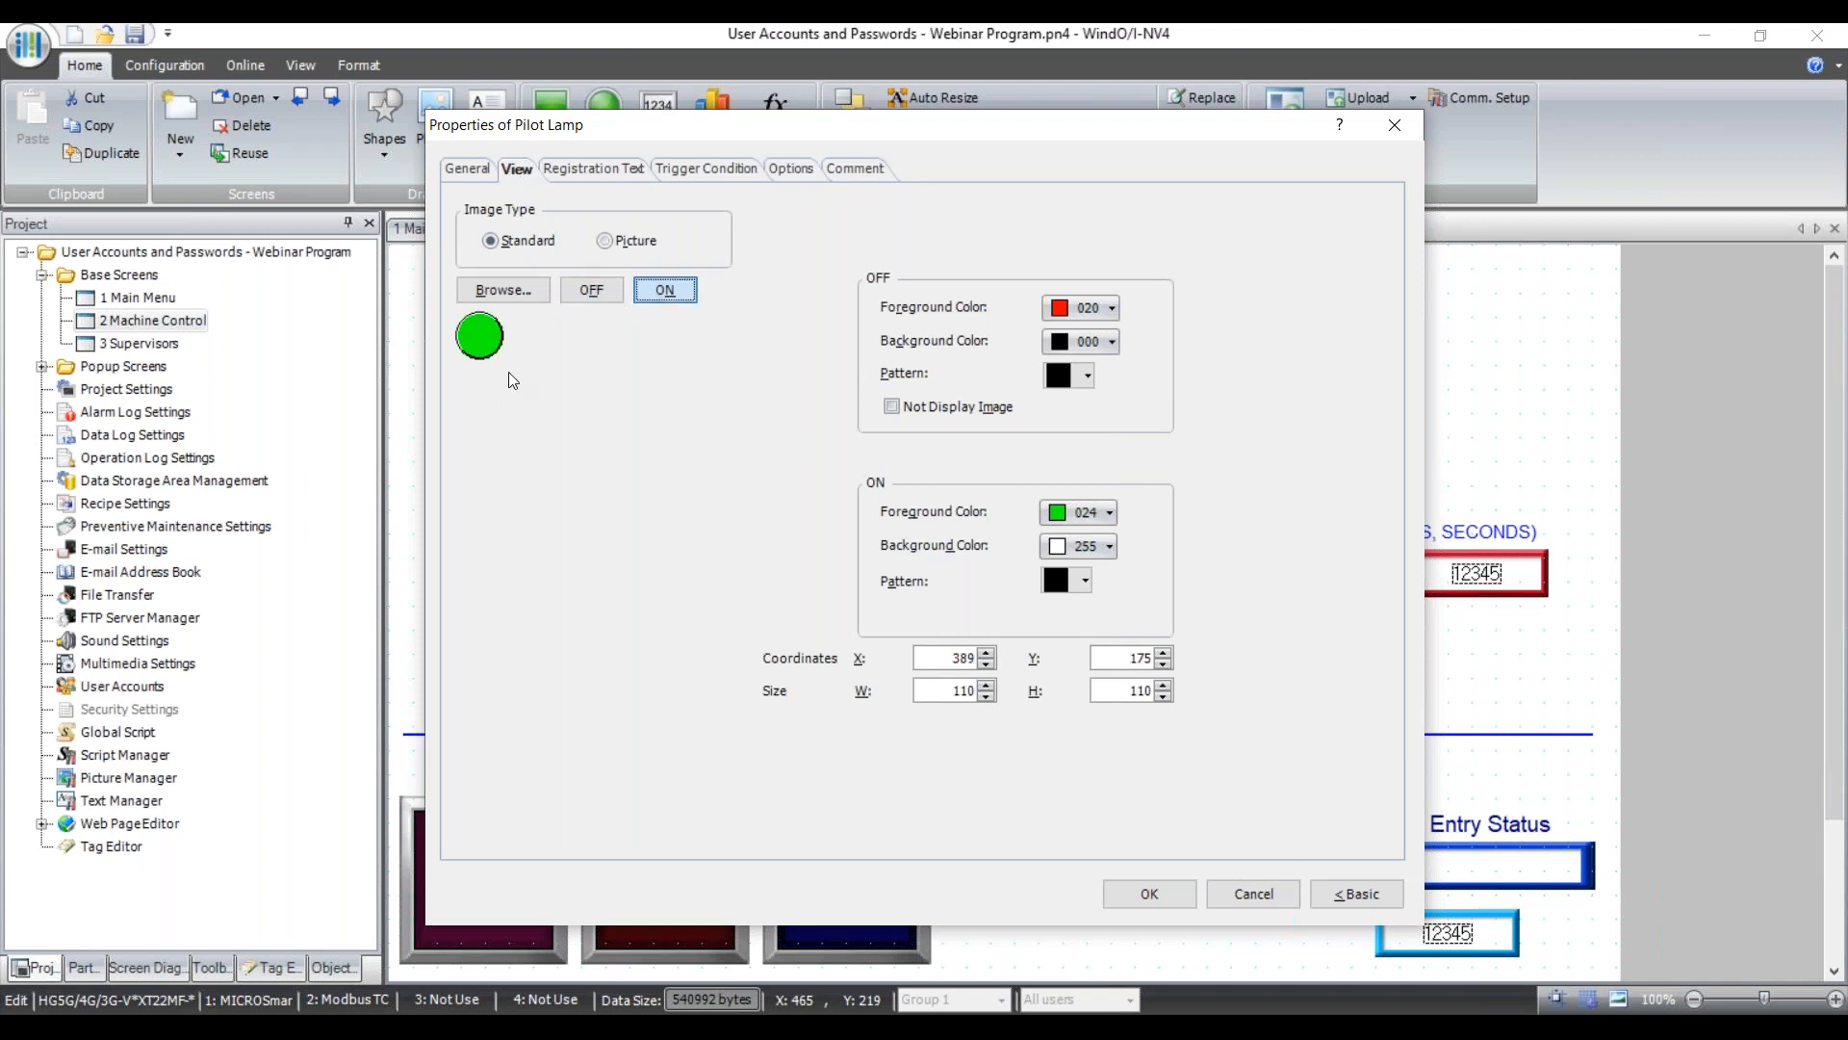
pyautogui.click(605, 294)
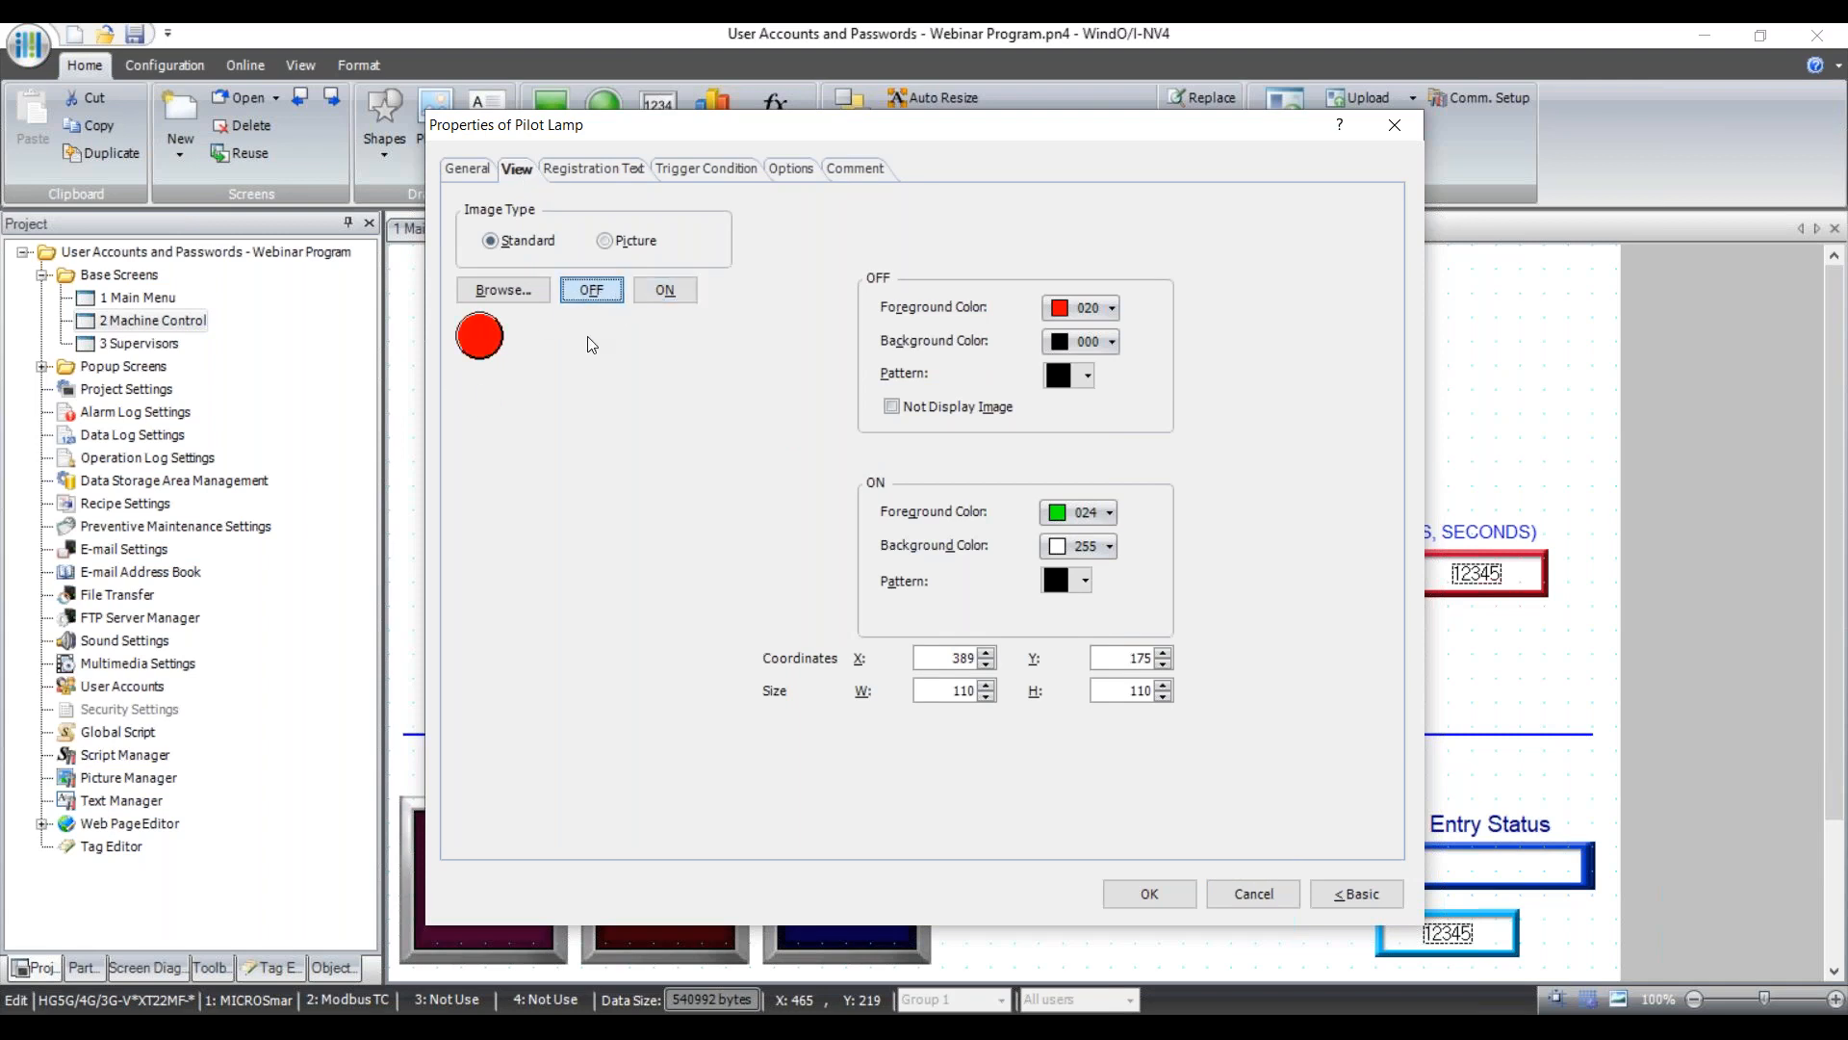
pyautogui.click(602, 173)
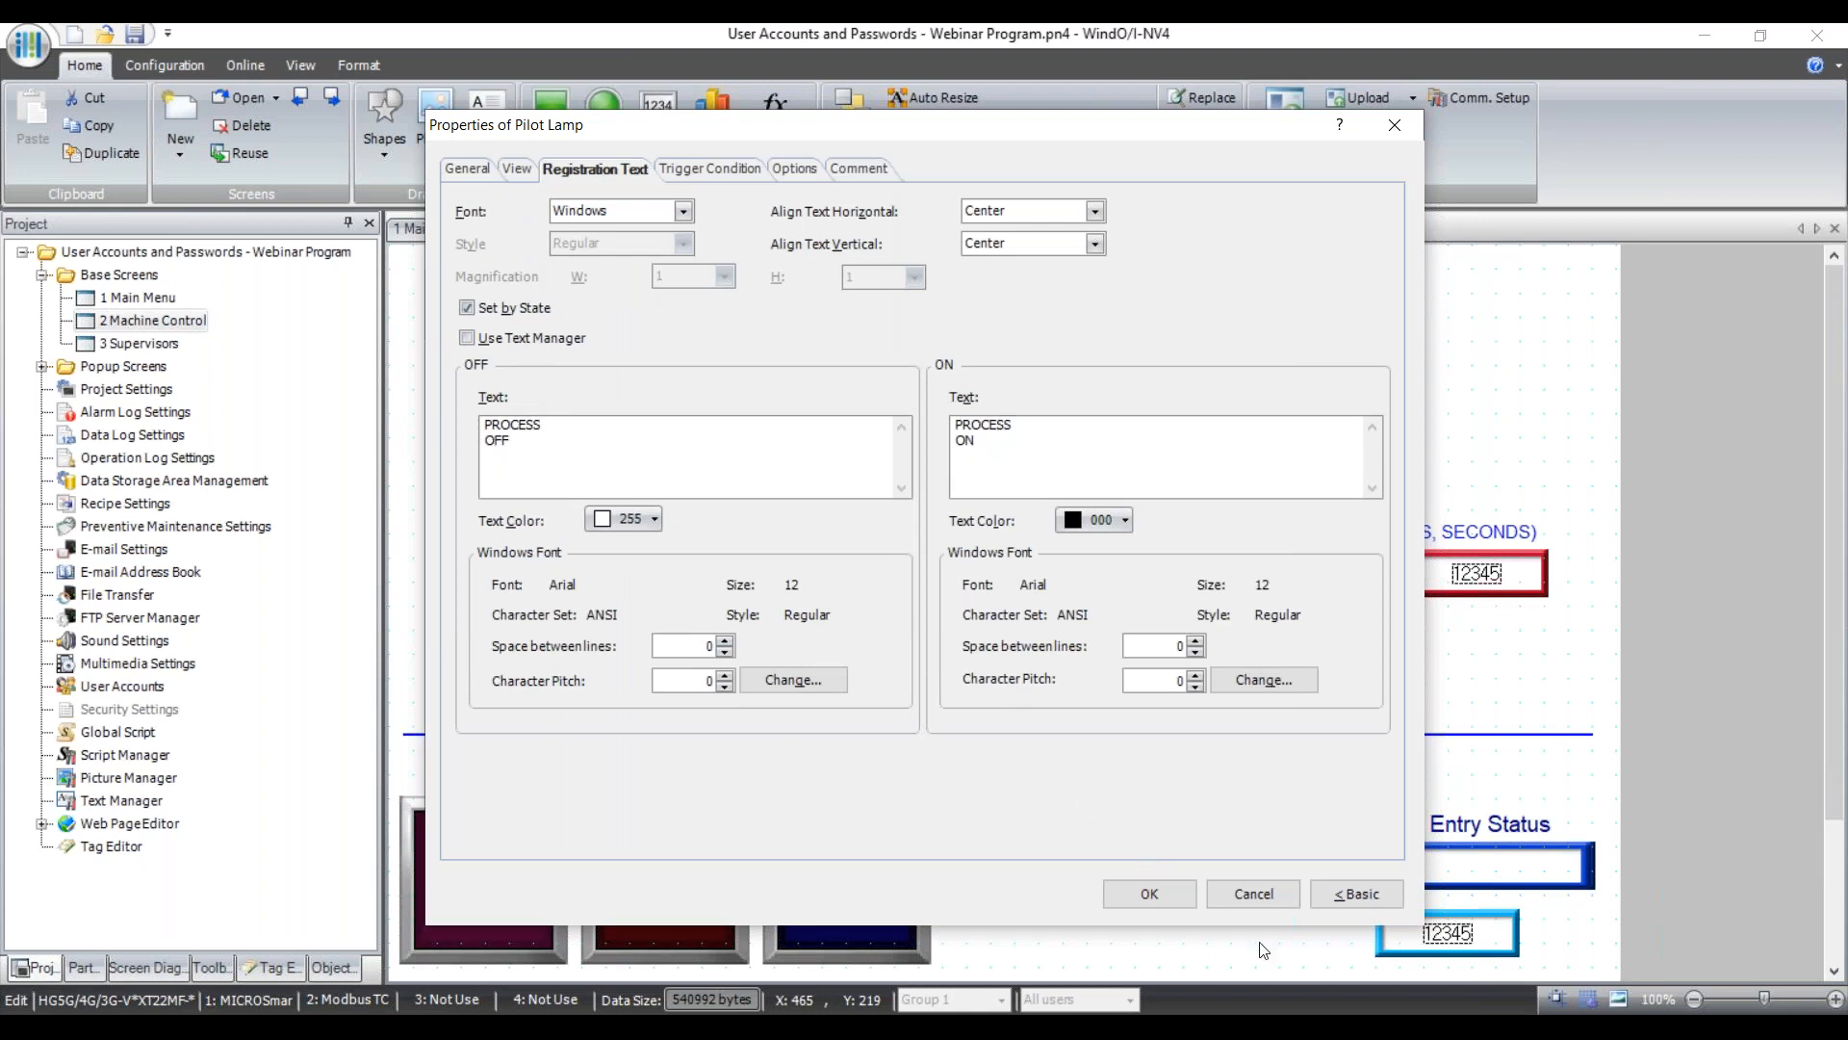
pyautogui.click(1254, 894)
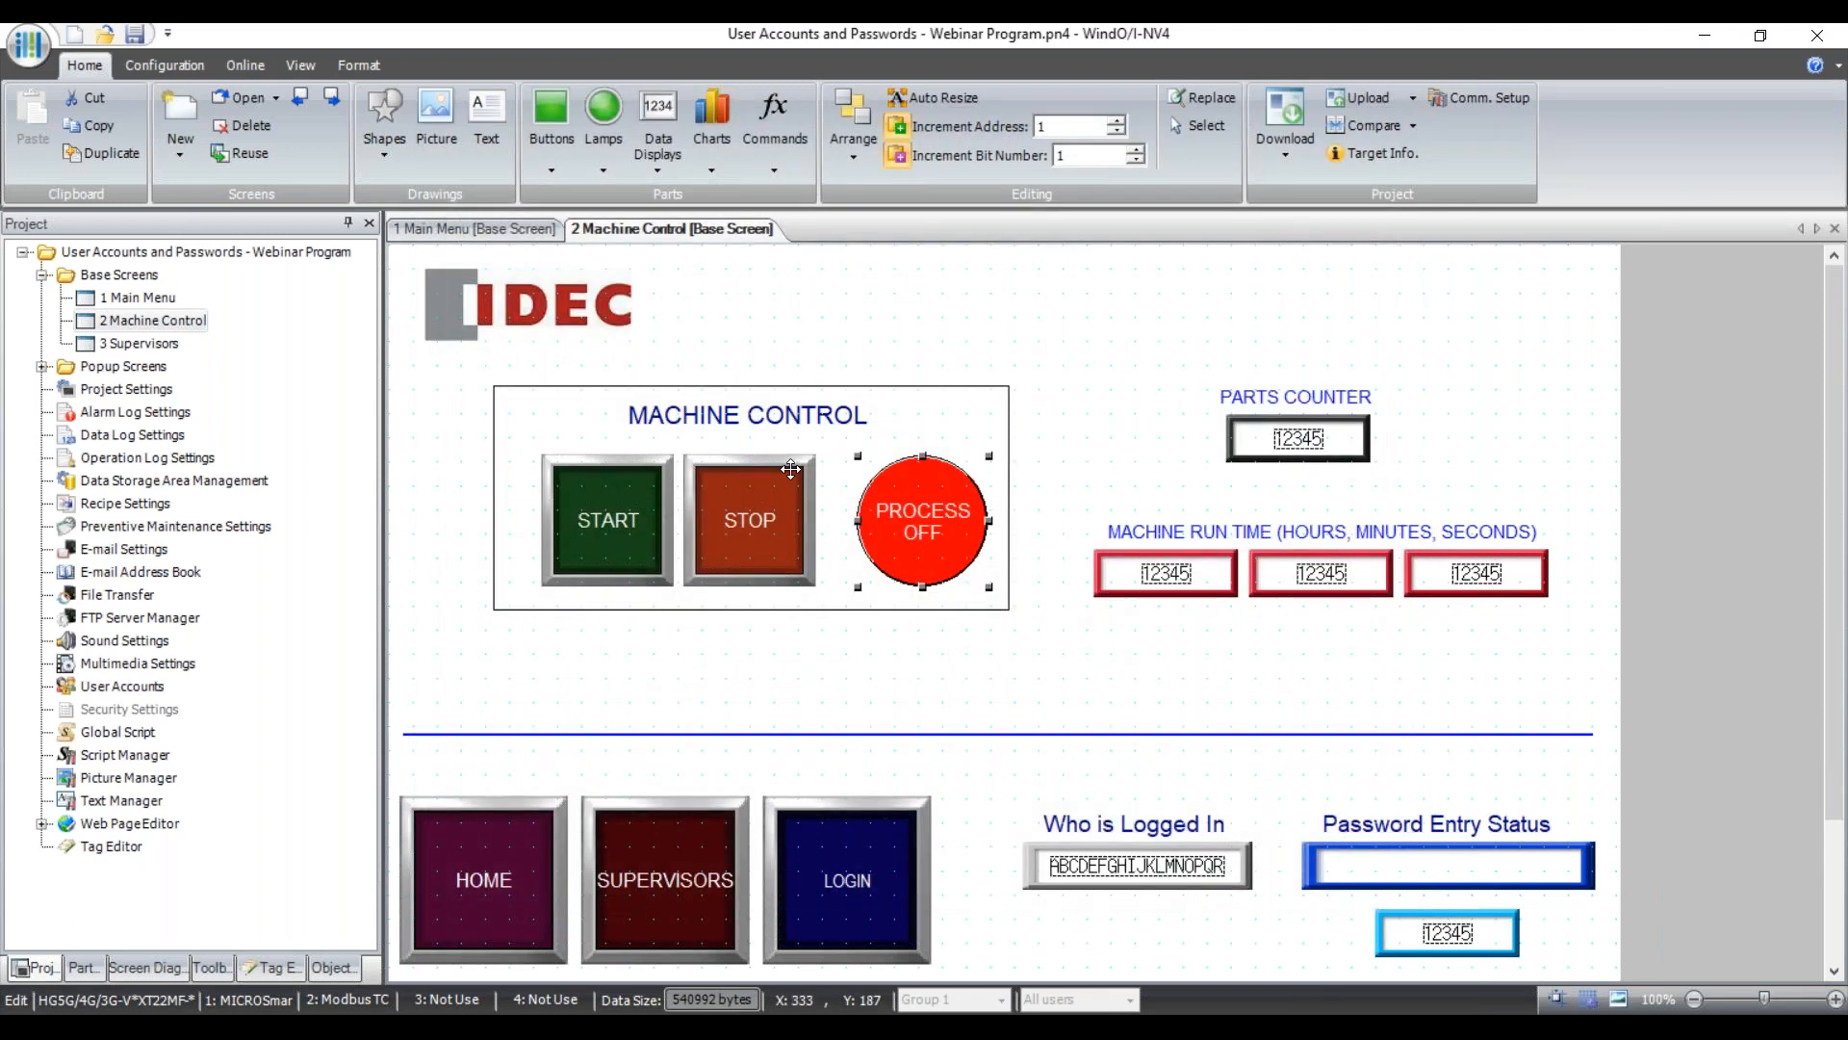
pyautogui.click(1305, 430)
pyautogui.doubleClick(1302, 435)
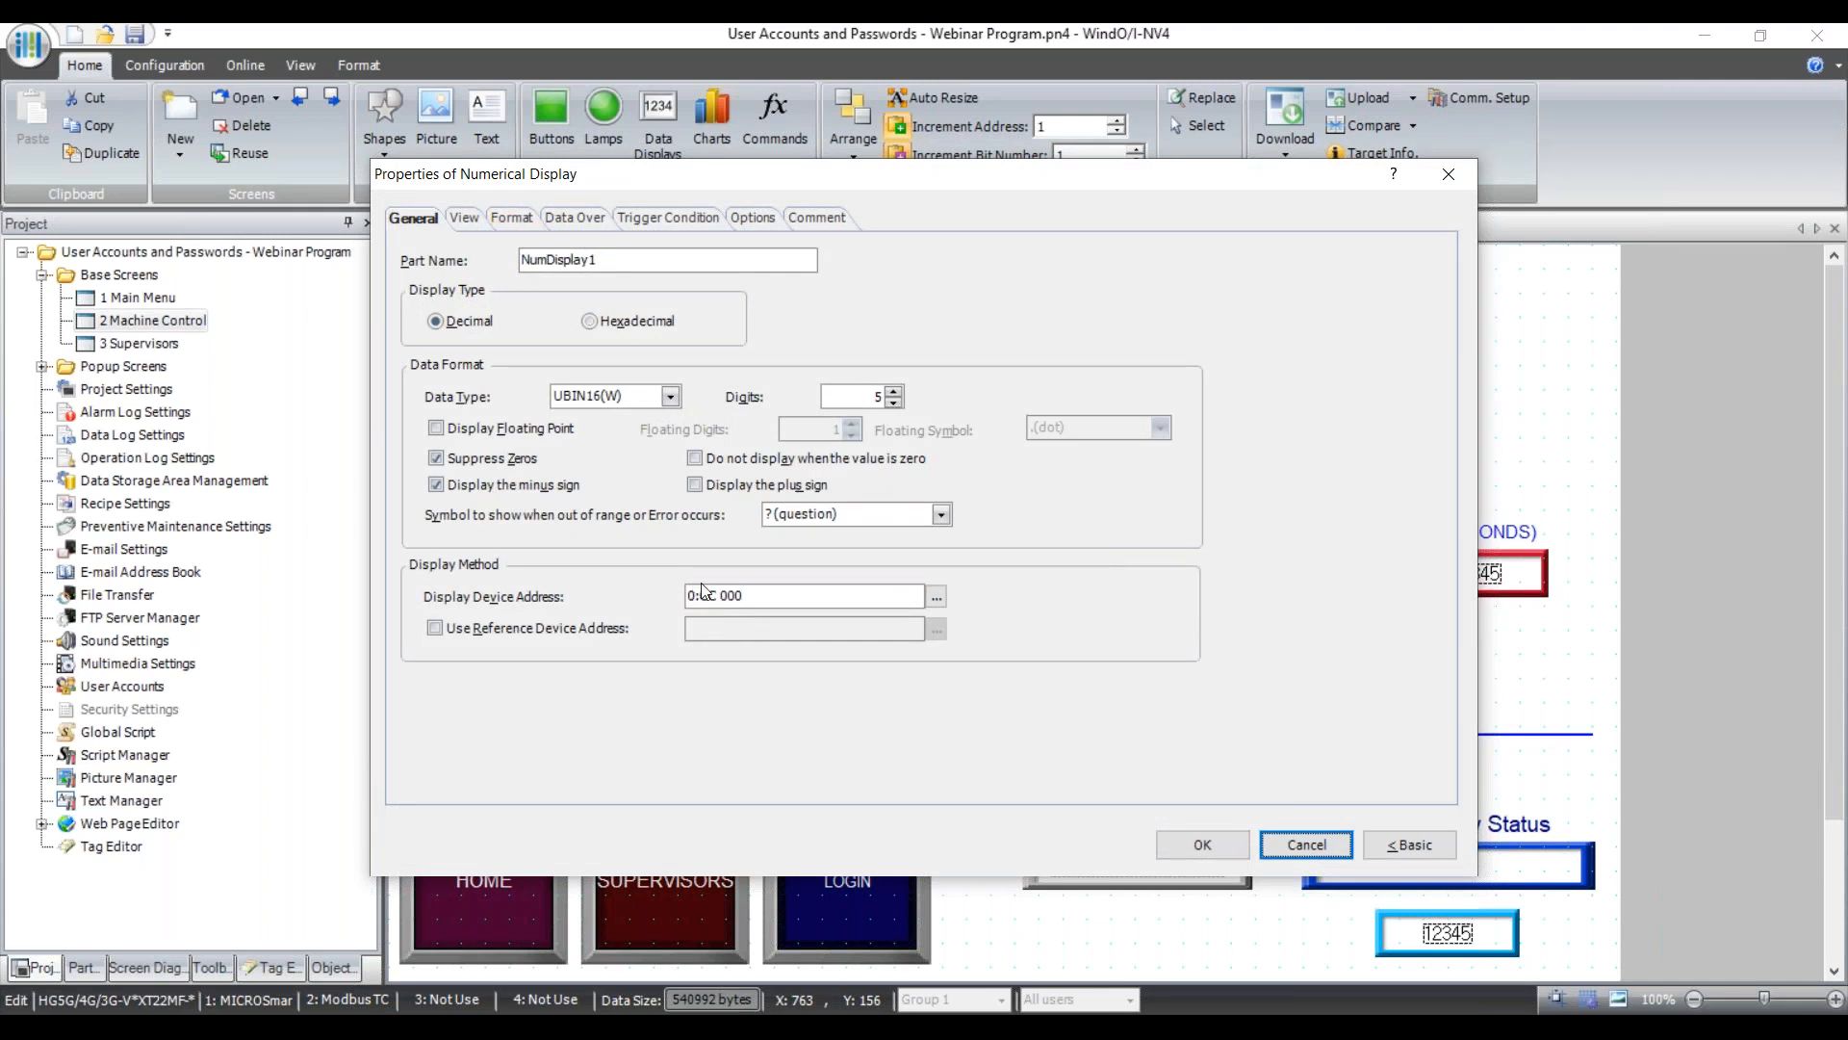
pyautogui.click(1323, 849)
pyautogui.click(660, 171)
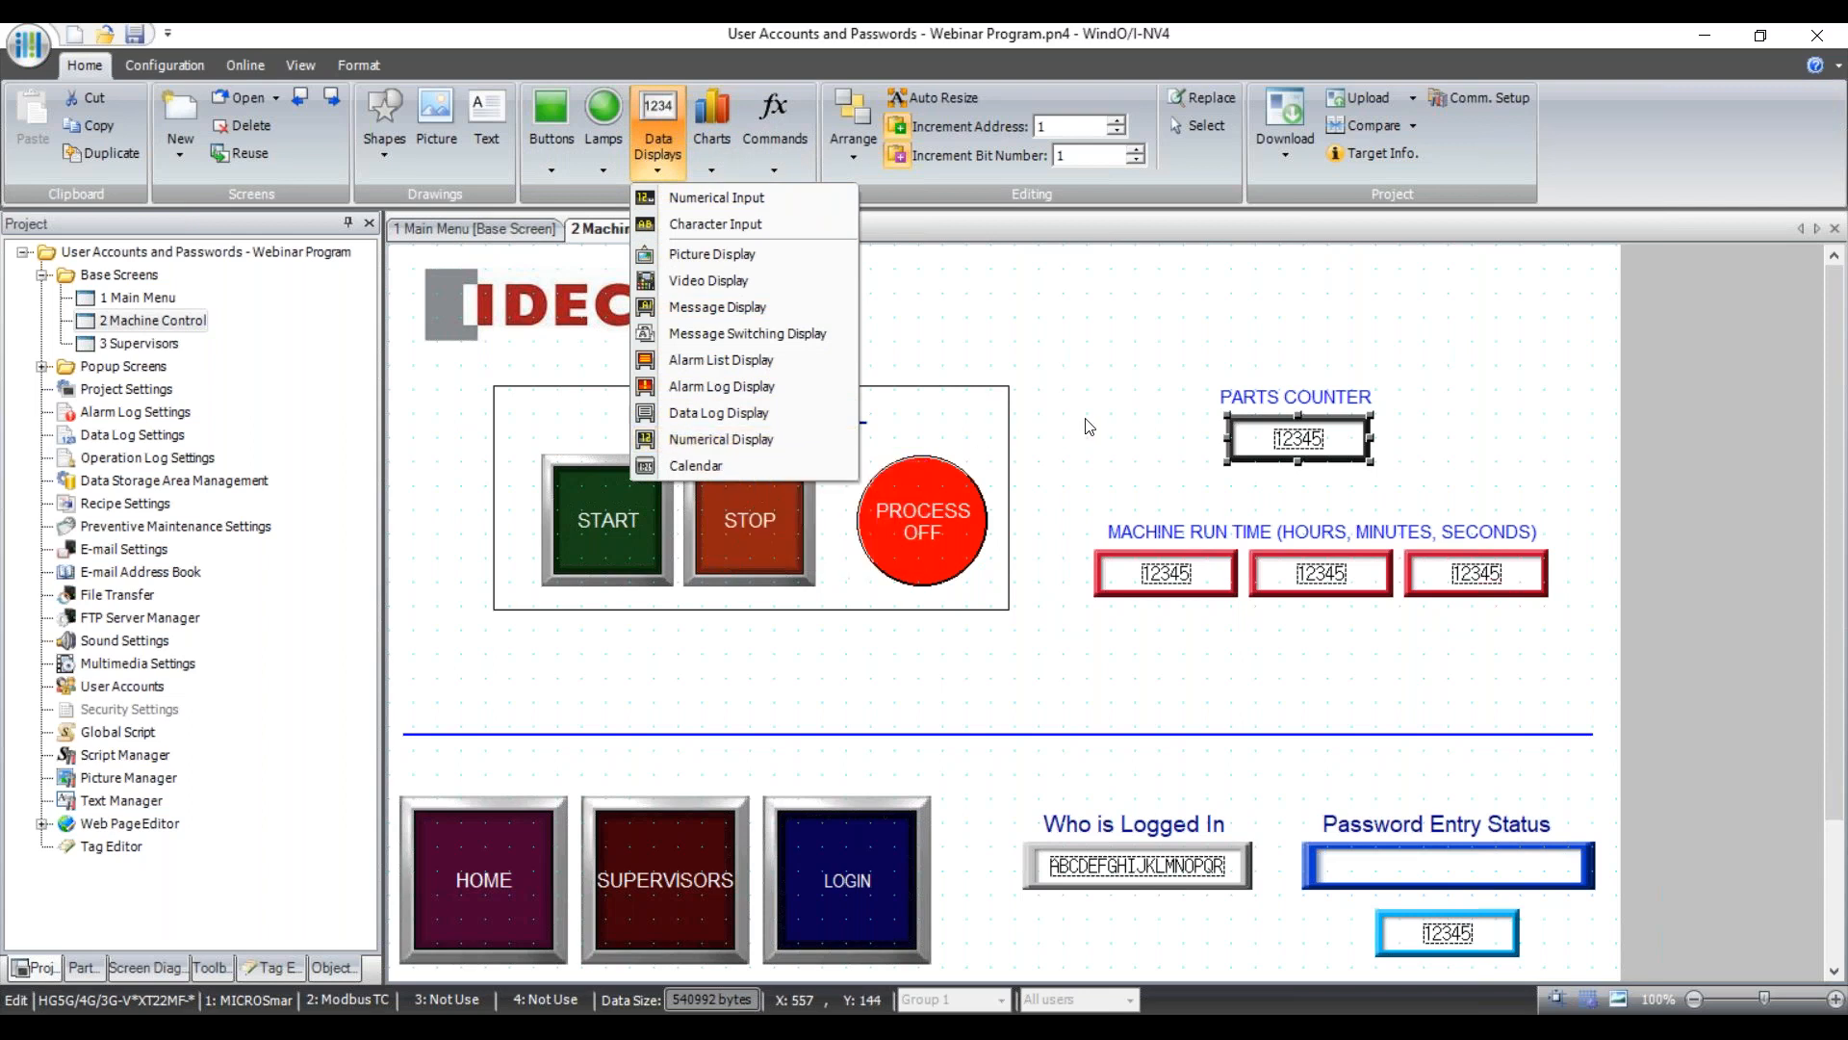
pyautogui.click(1145, 426)
pyautogui.click(1175, 576)
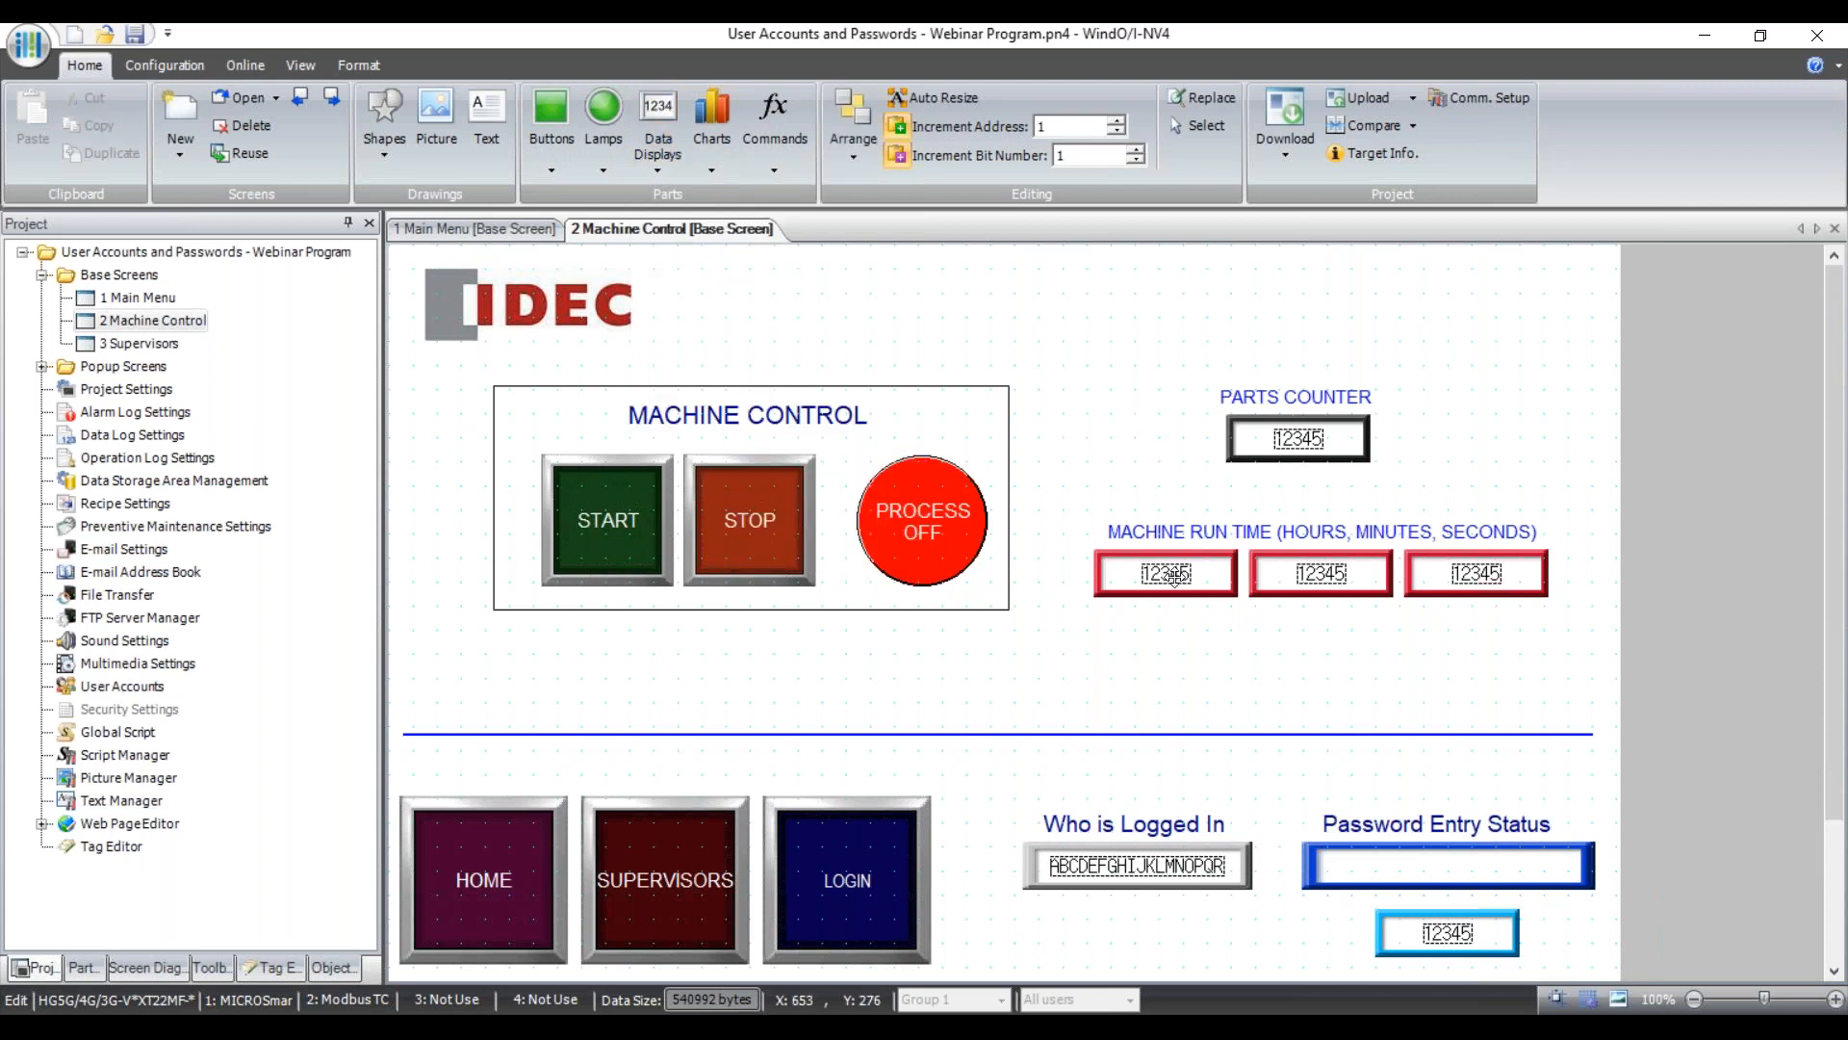
pyautogui.click(1312, 563)
pyautogui.click(1186, 575)
pyautogui.click(1434, 575)
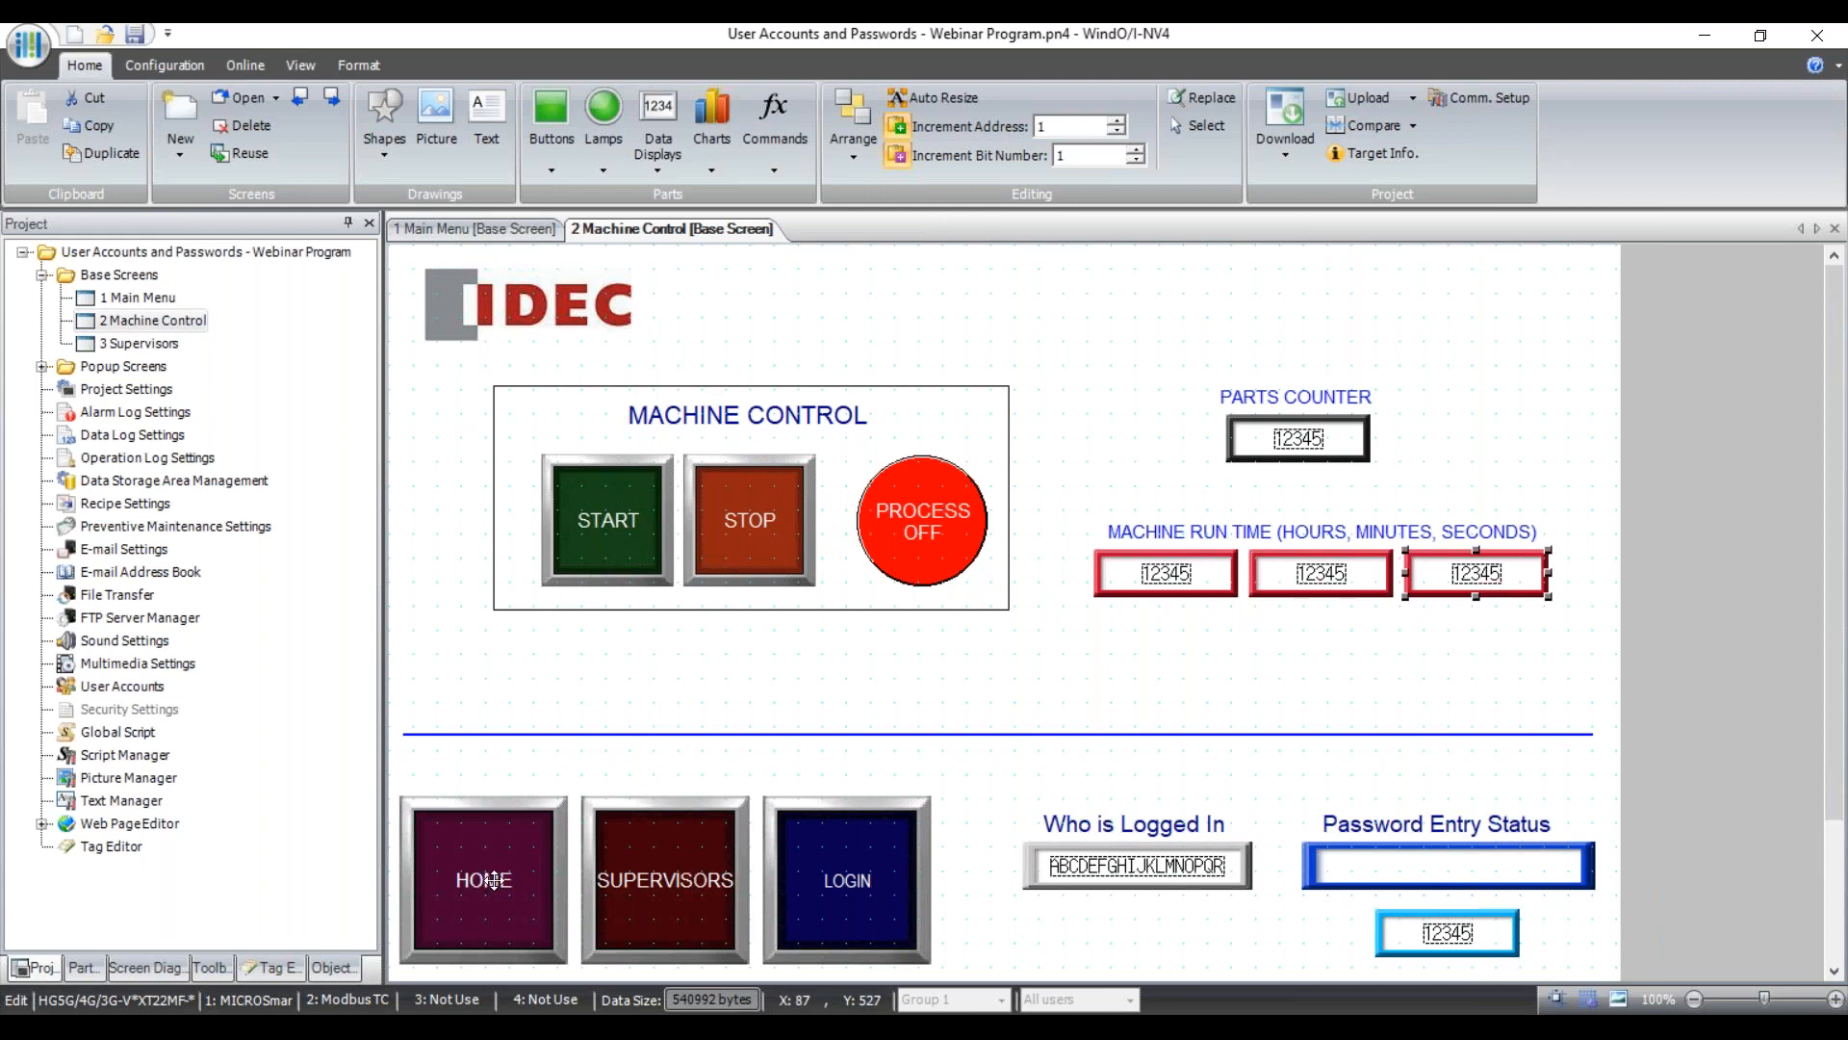
pyautogui.click(736, 877)
pyautogui.click(817, 871)
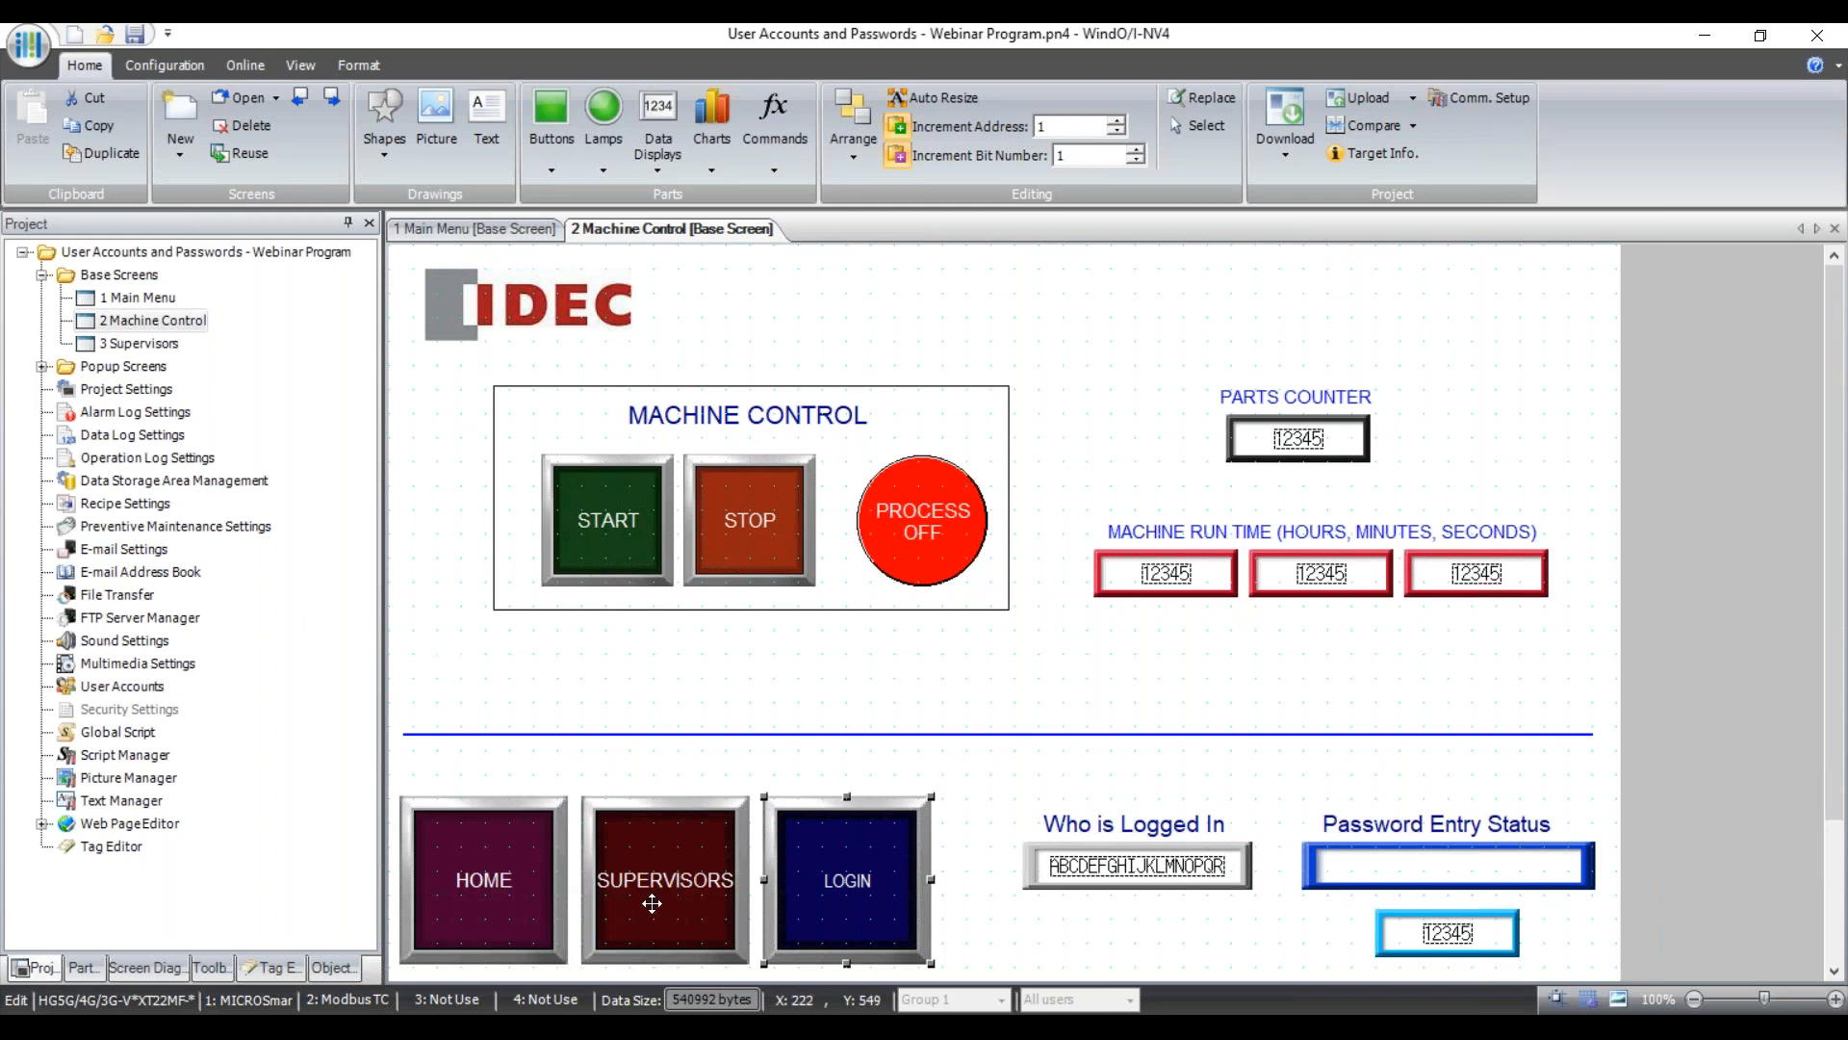
# Confirm the LOGIN button's Action Mode is Open Password Screen, cancel, and open '3 Supervisors'.
pyautogui.doubleClick(867, 879)
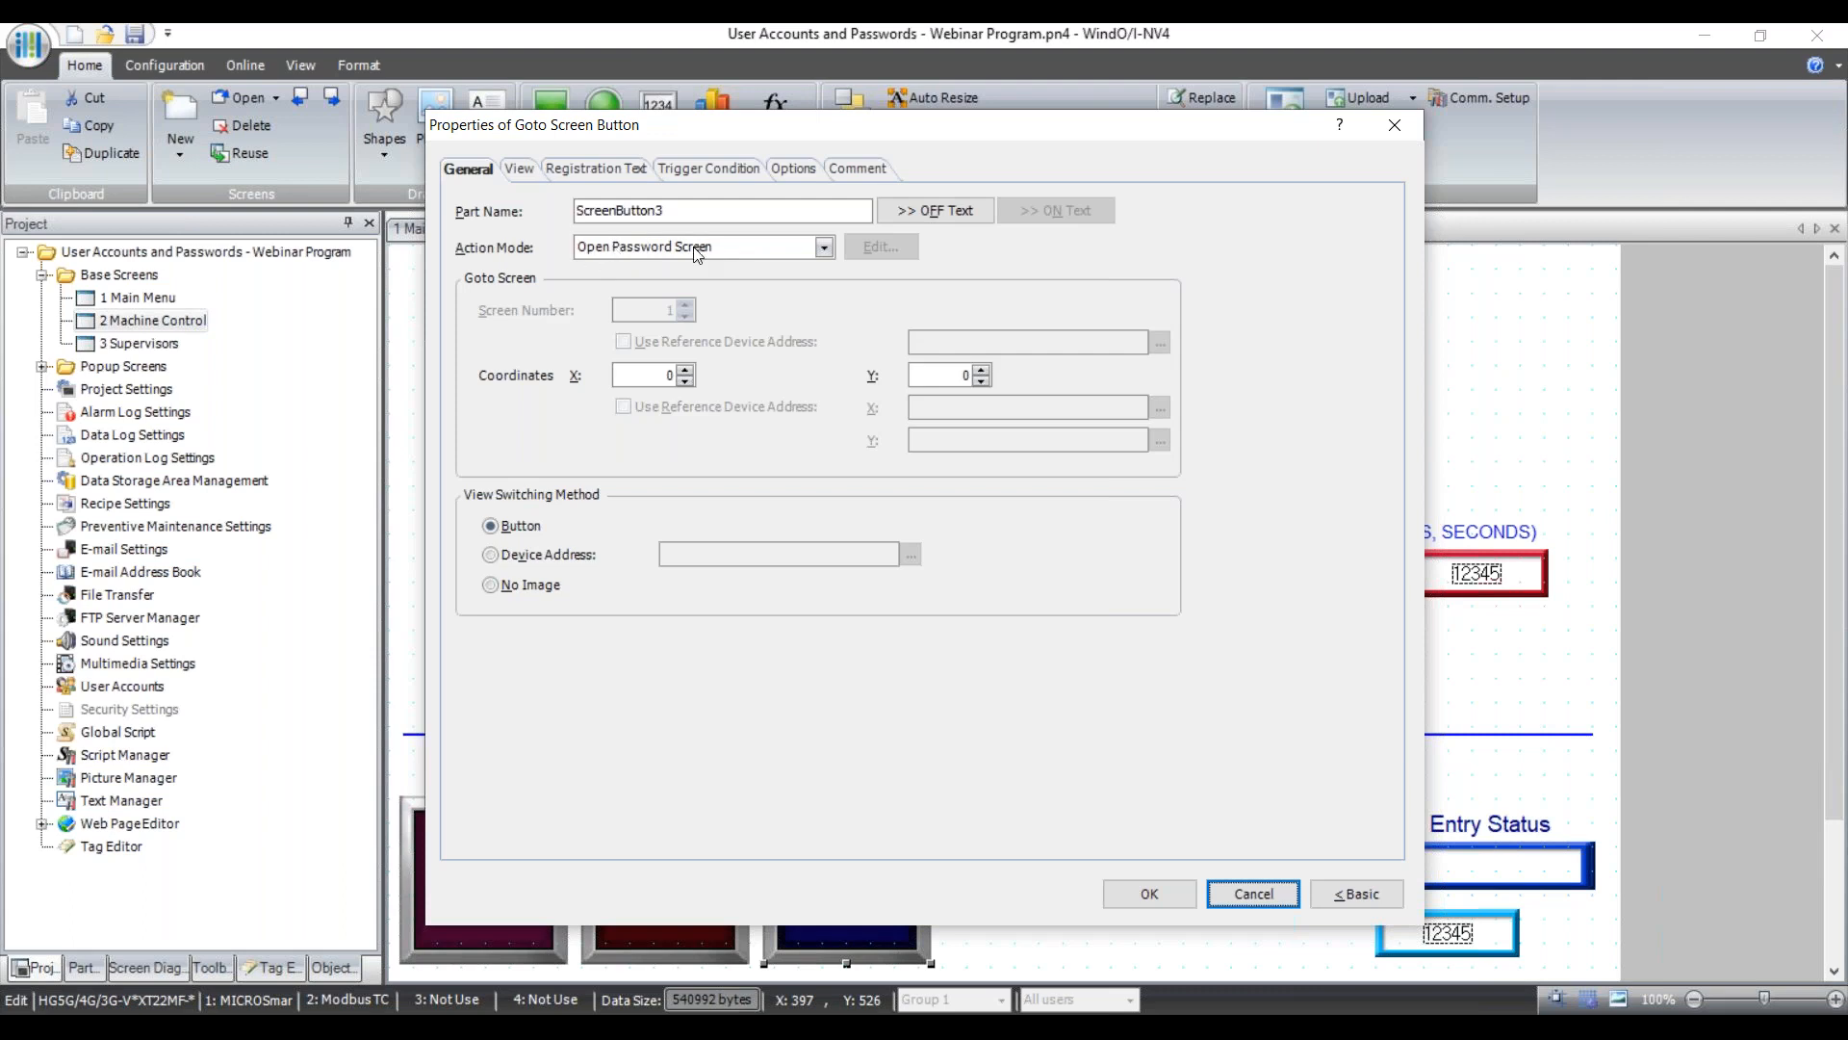
pyautogui.press('super')
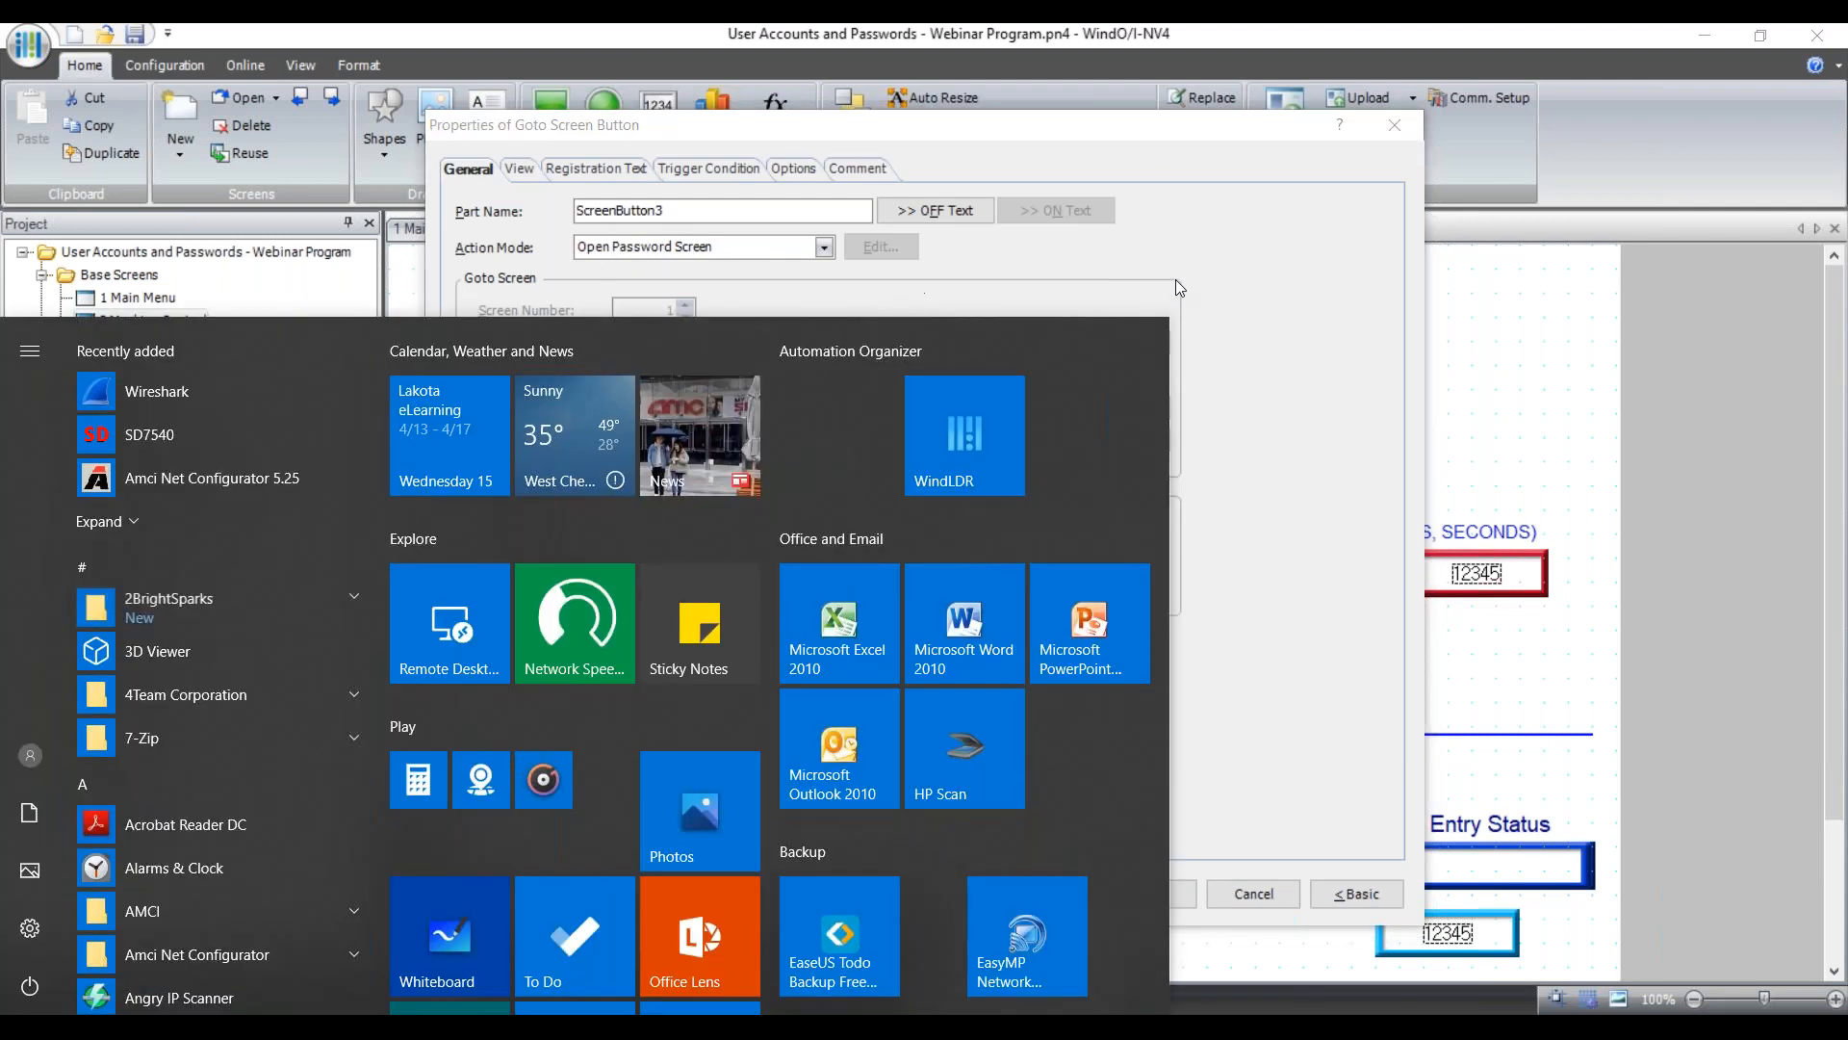
pyautogui.click(1159, 264)
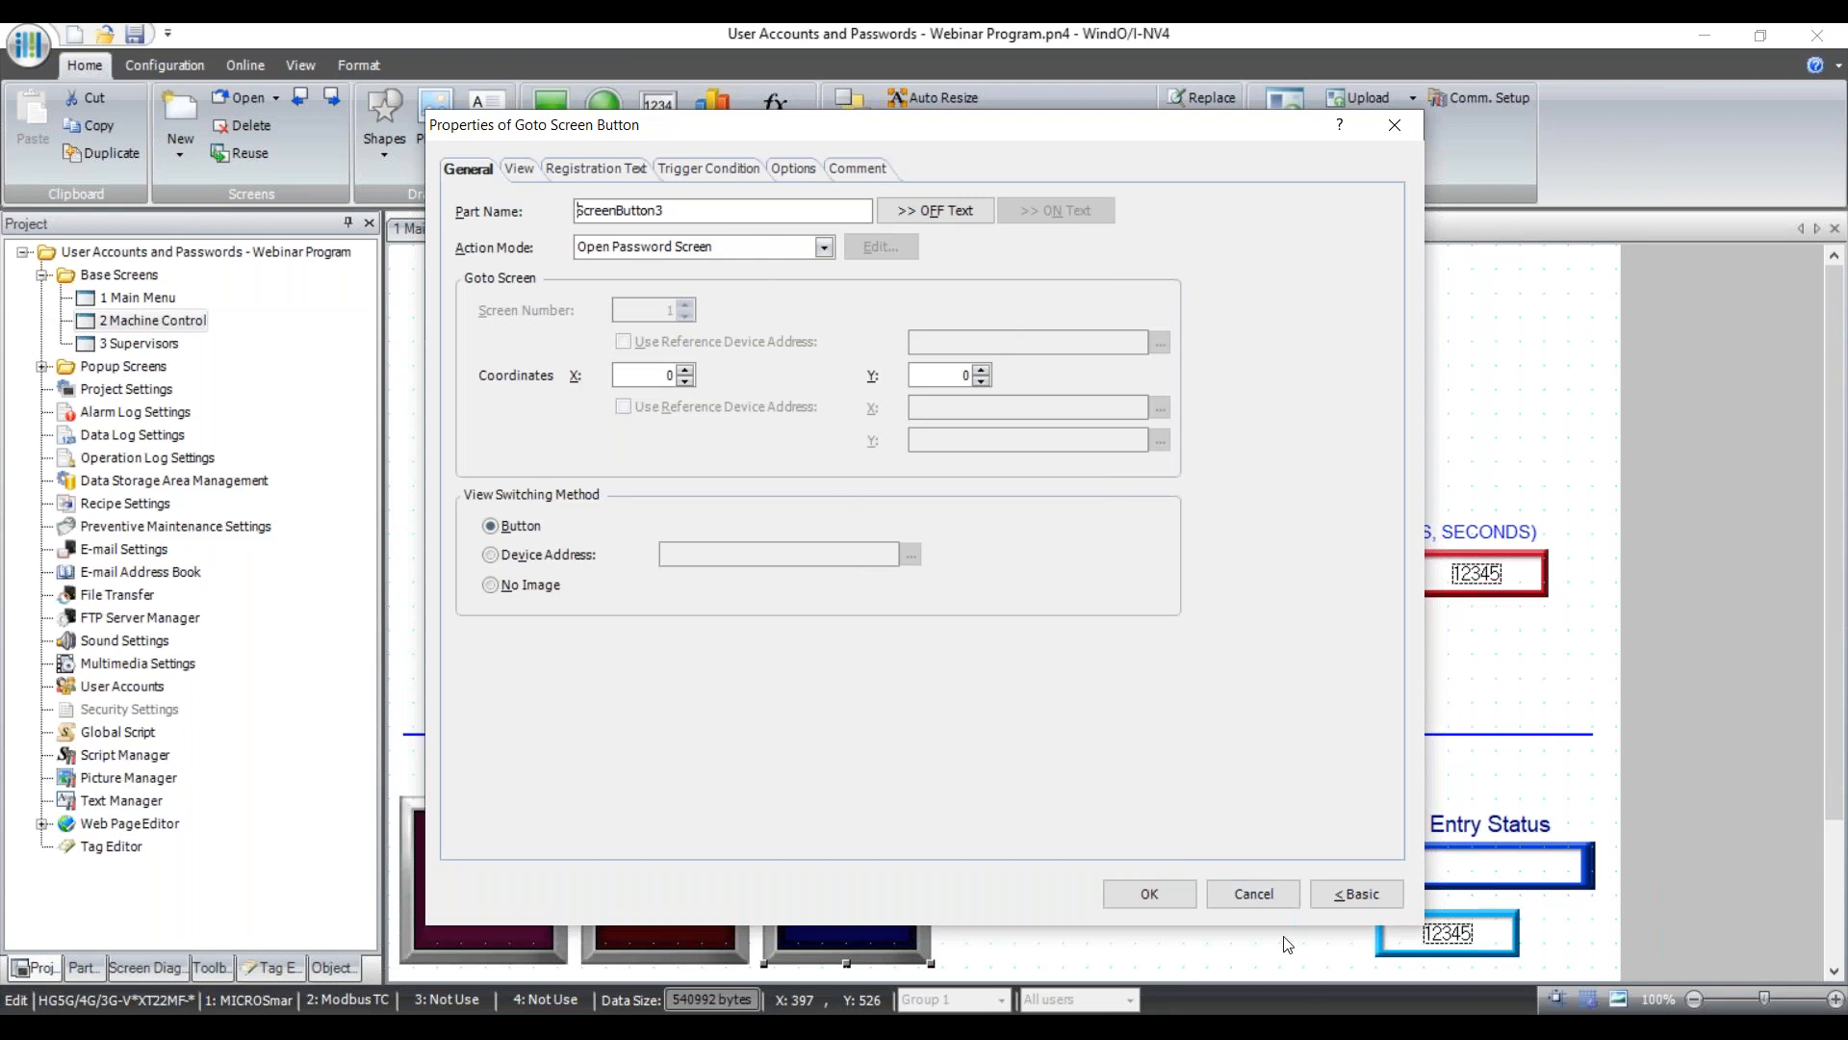
pyautogui.click(1248, 892)
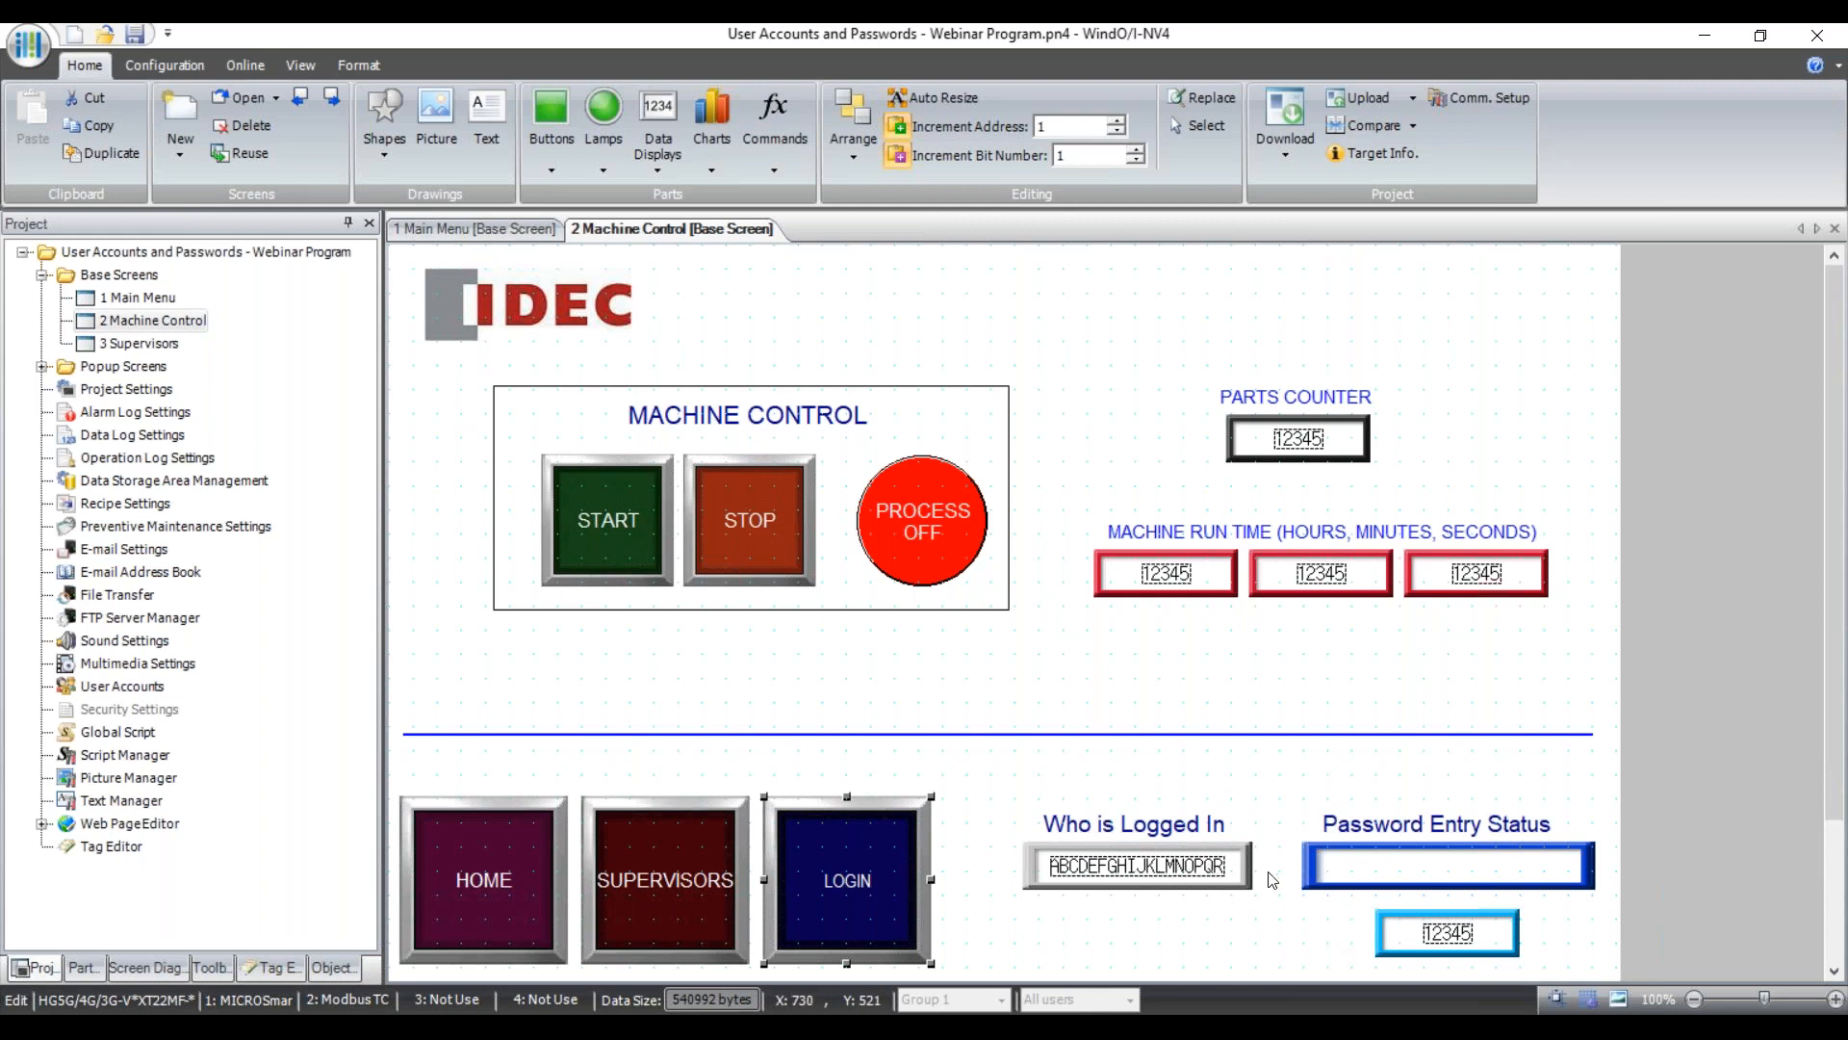
pyautogui.doubleClick(138, 345)
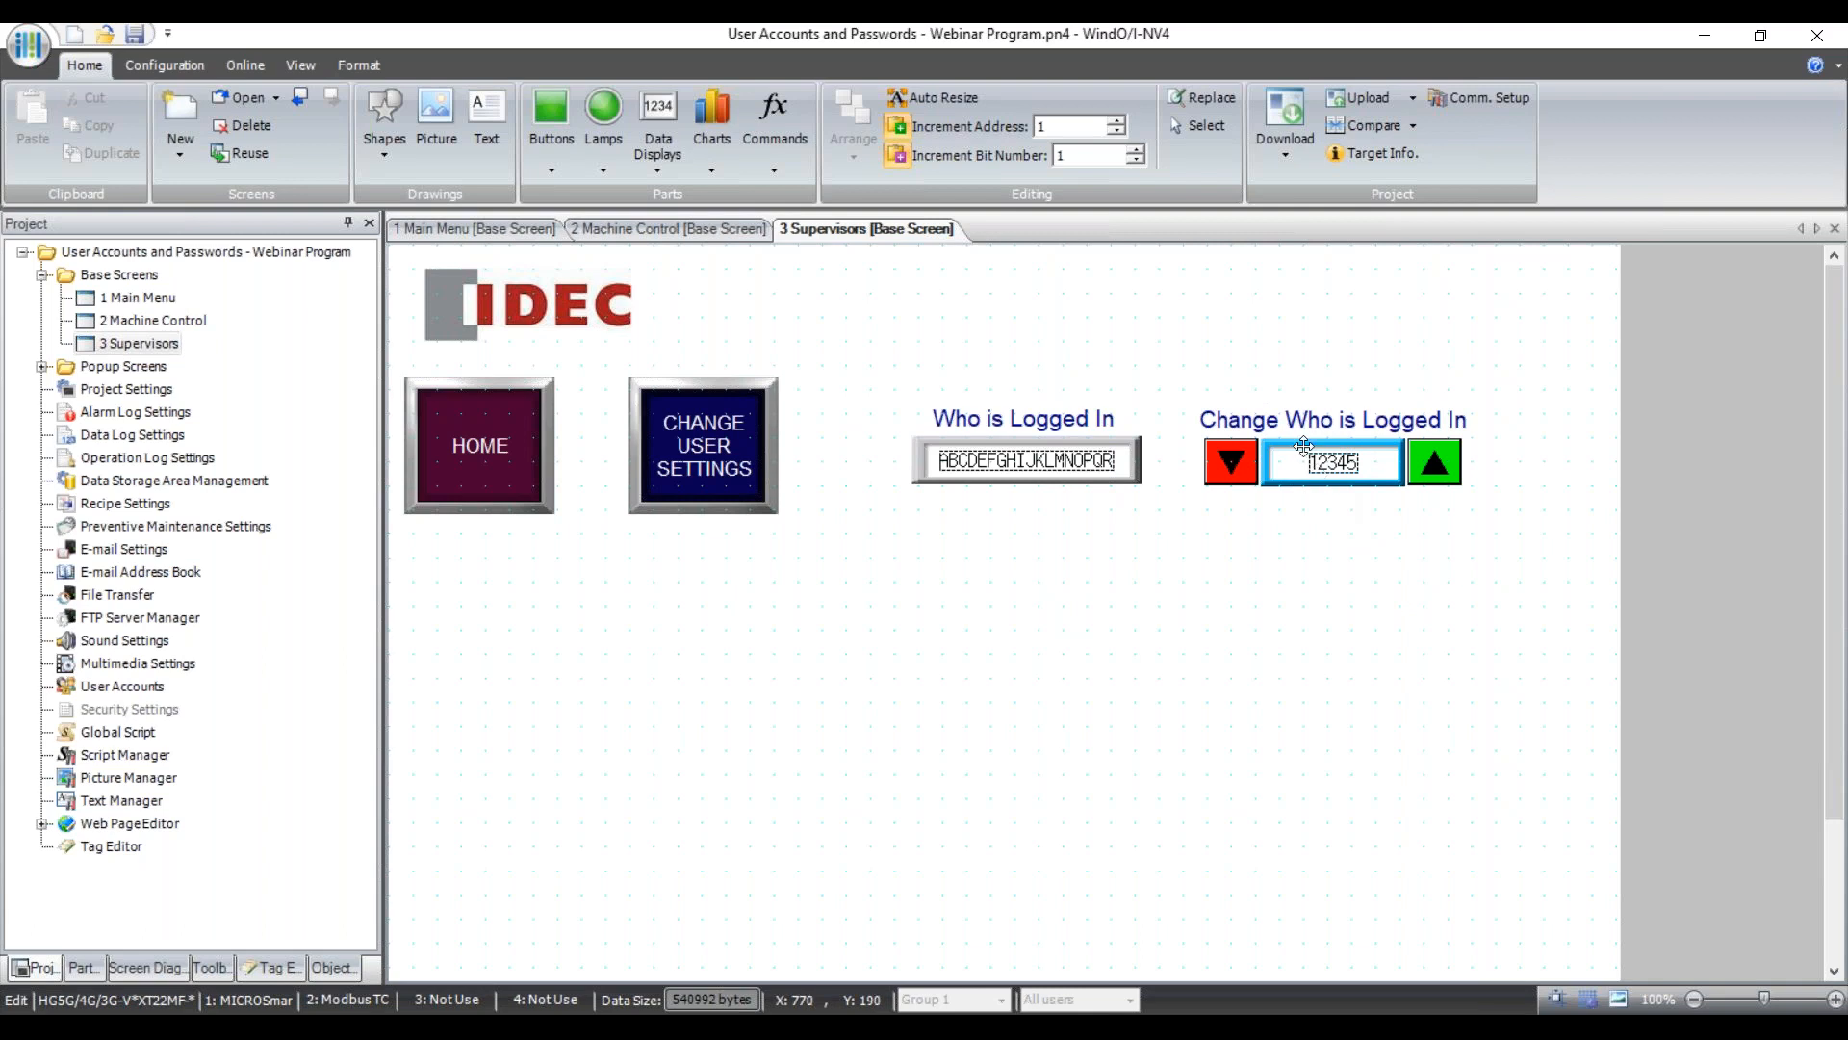
pyautogui.click(698, 442)
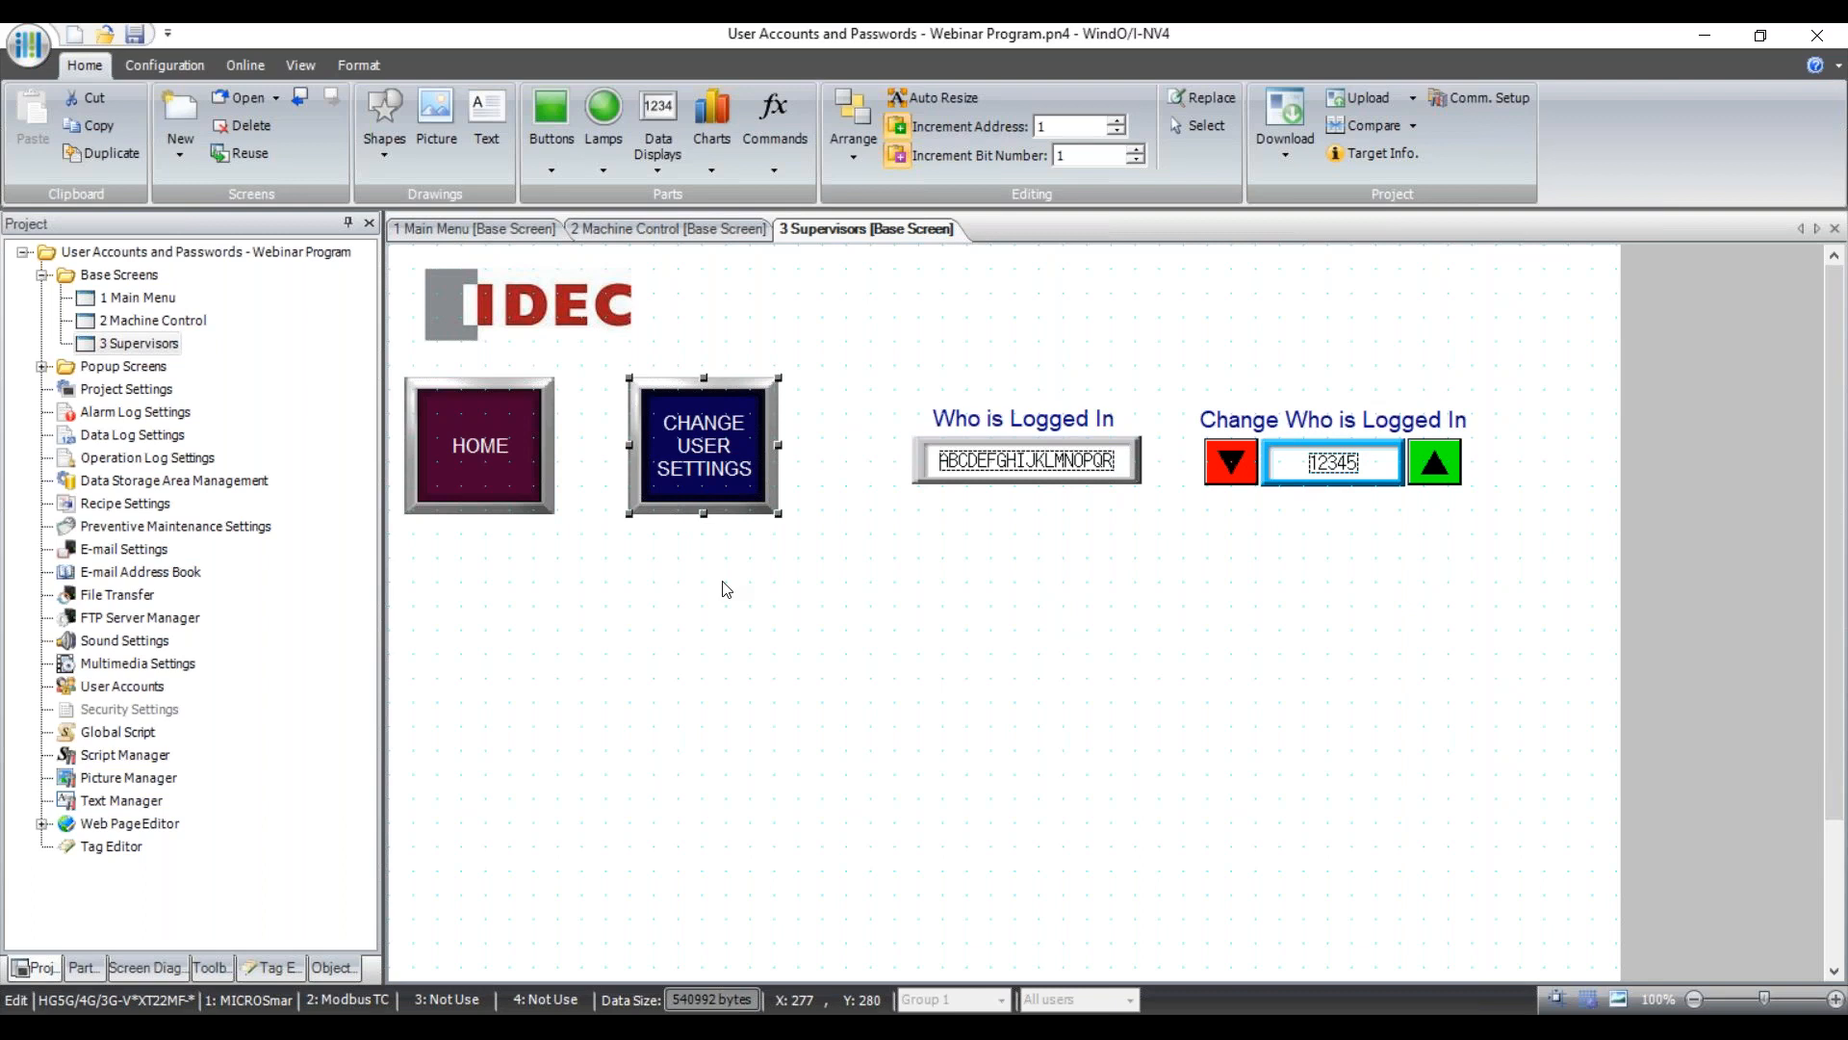
pyautogui.doubleClick(708, 464)
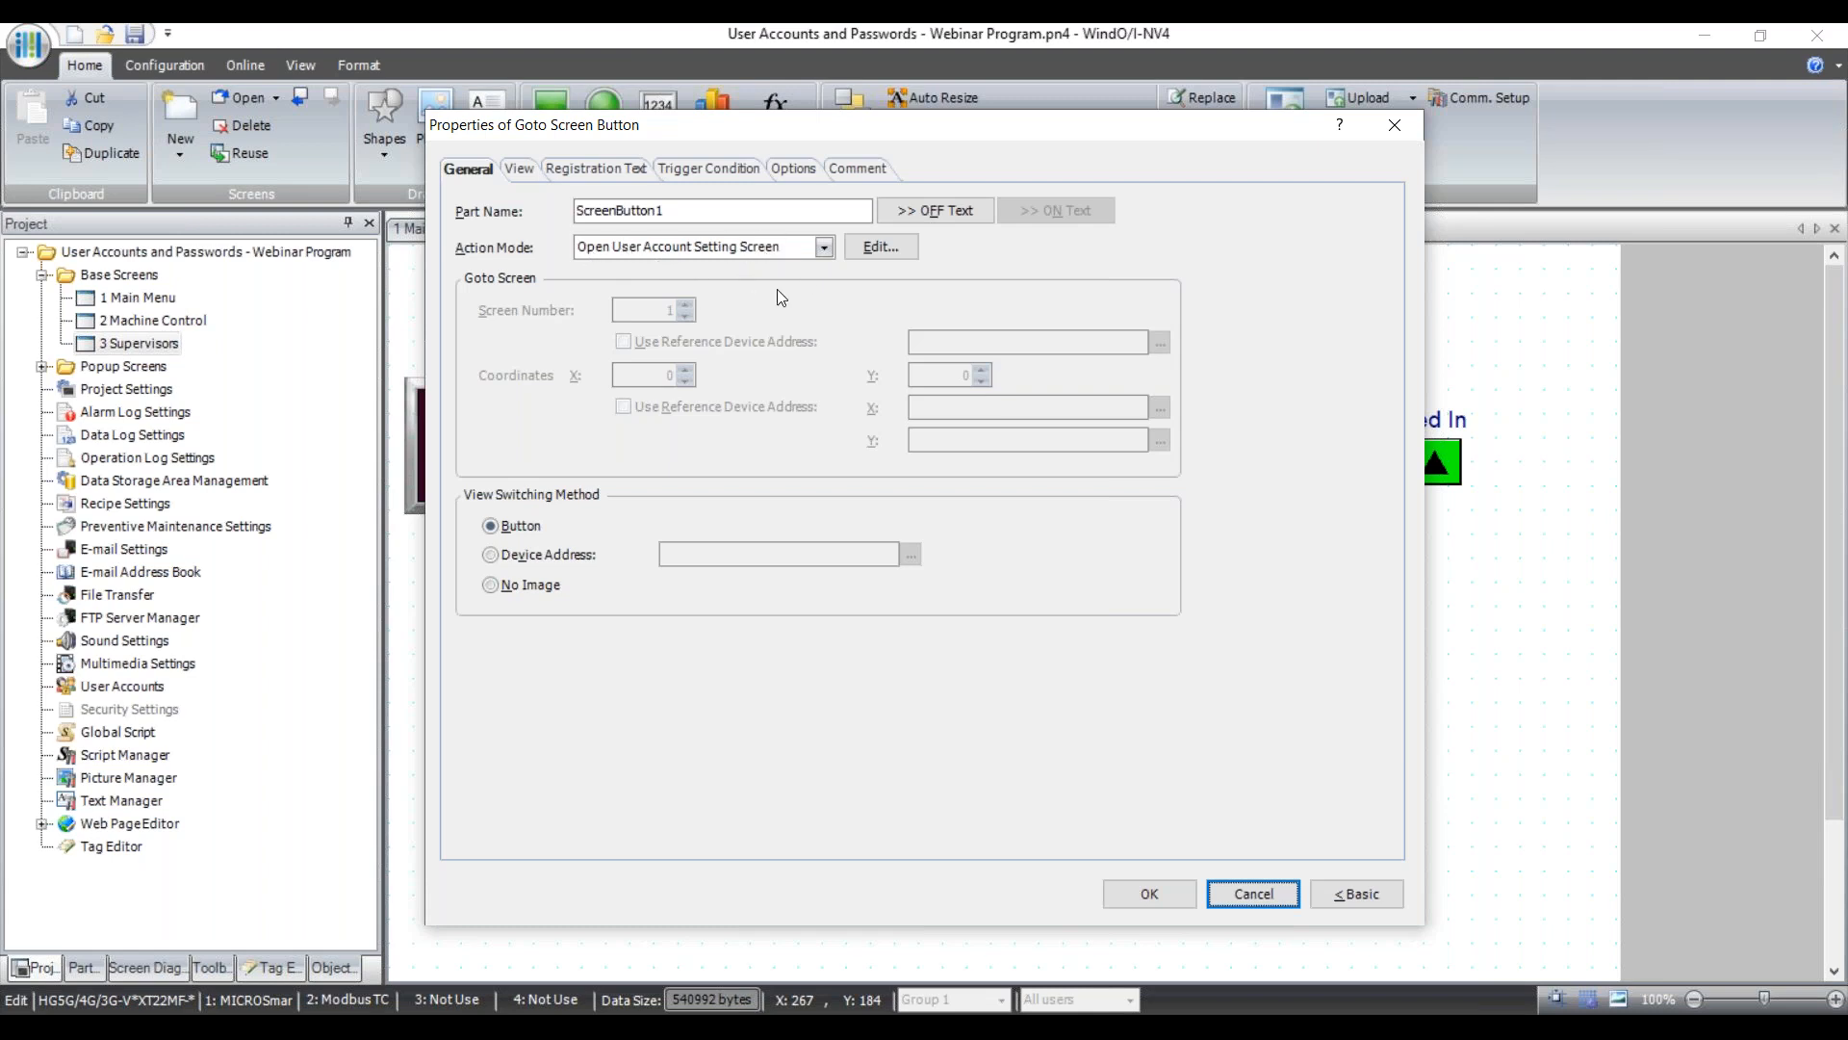
pyautogui.click(1265, 903)
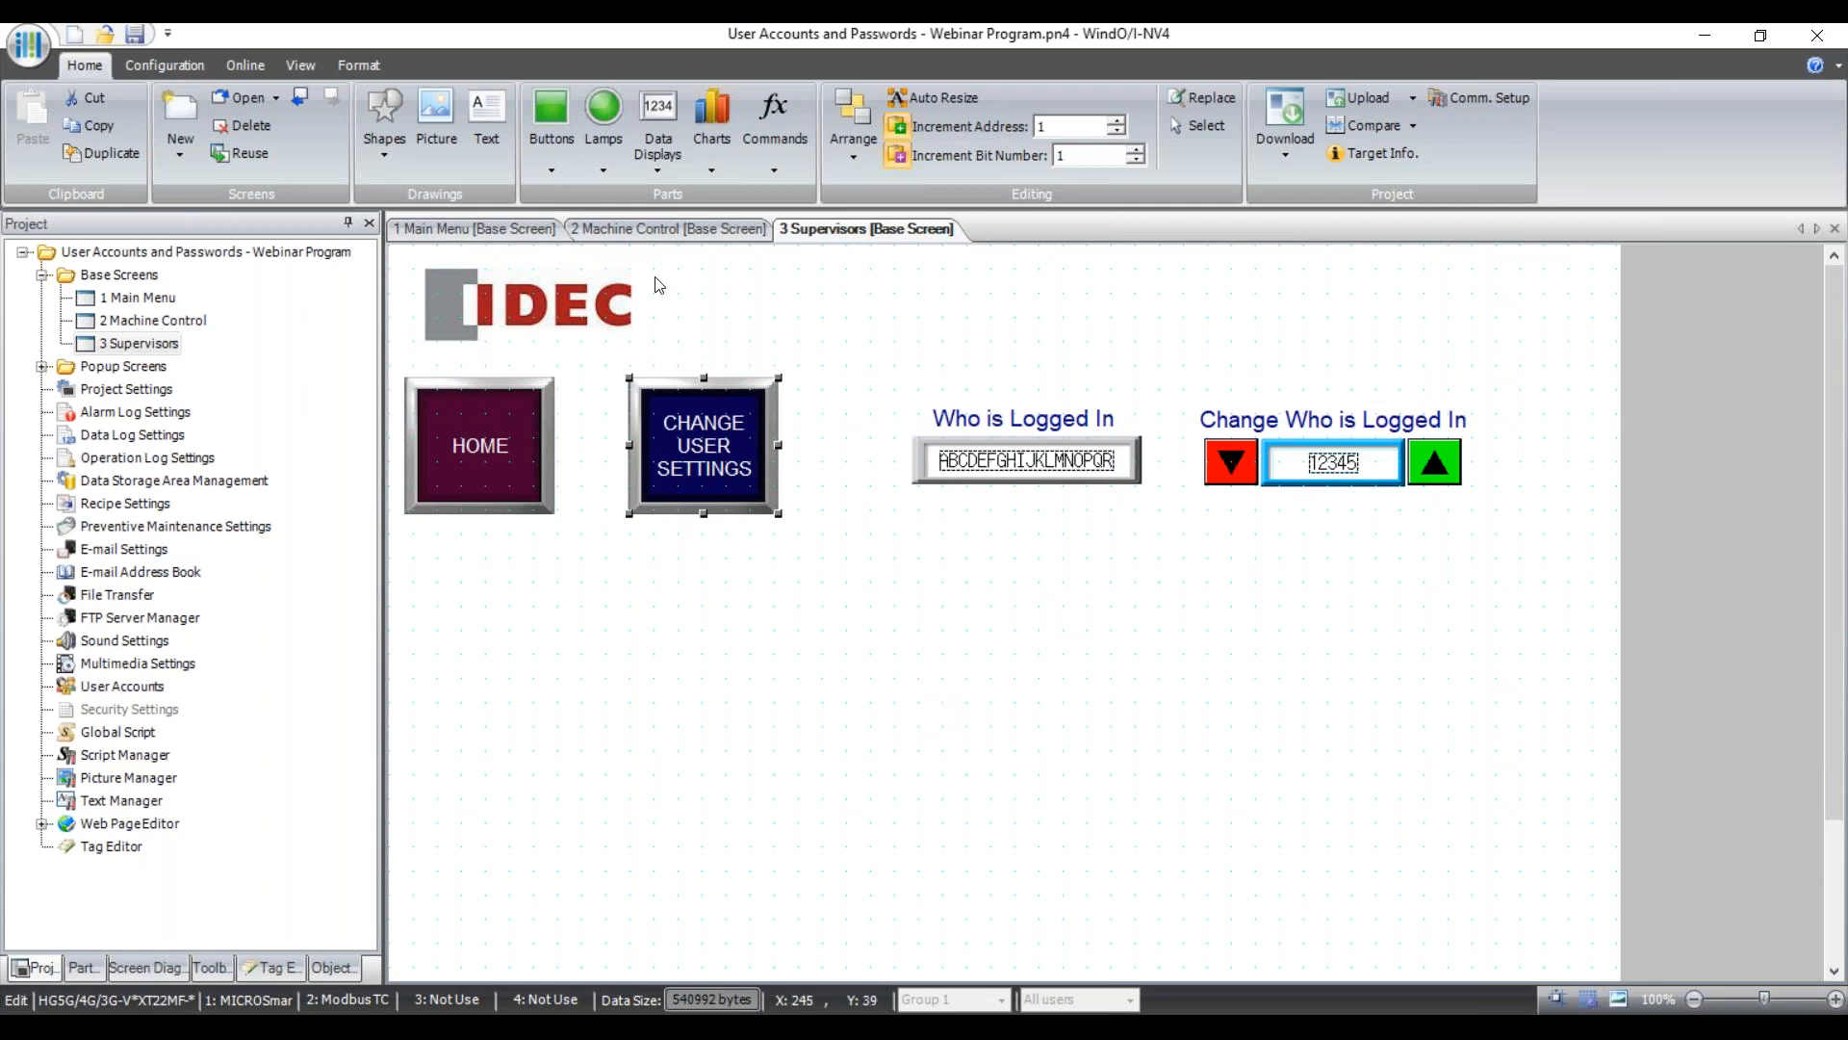
# Flip between the Machine Control and Main Menu screens, then switch to WindLDR.
pyautogui.click(691, 232)
pyautogui.click(523, 228)
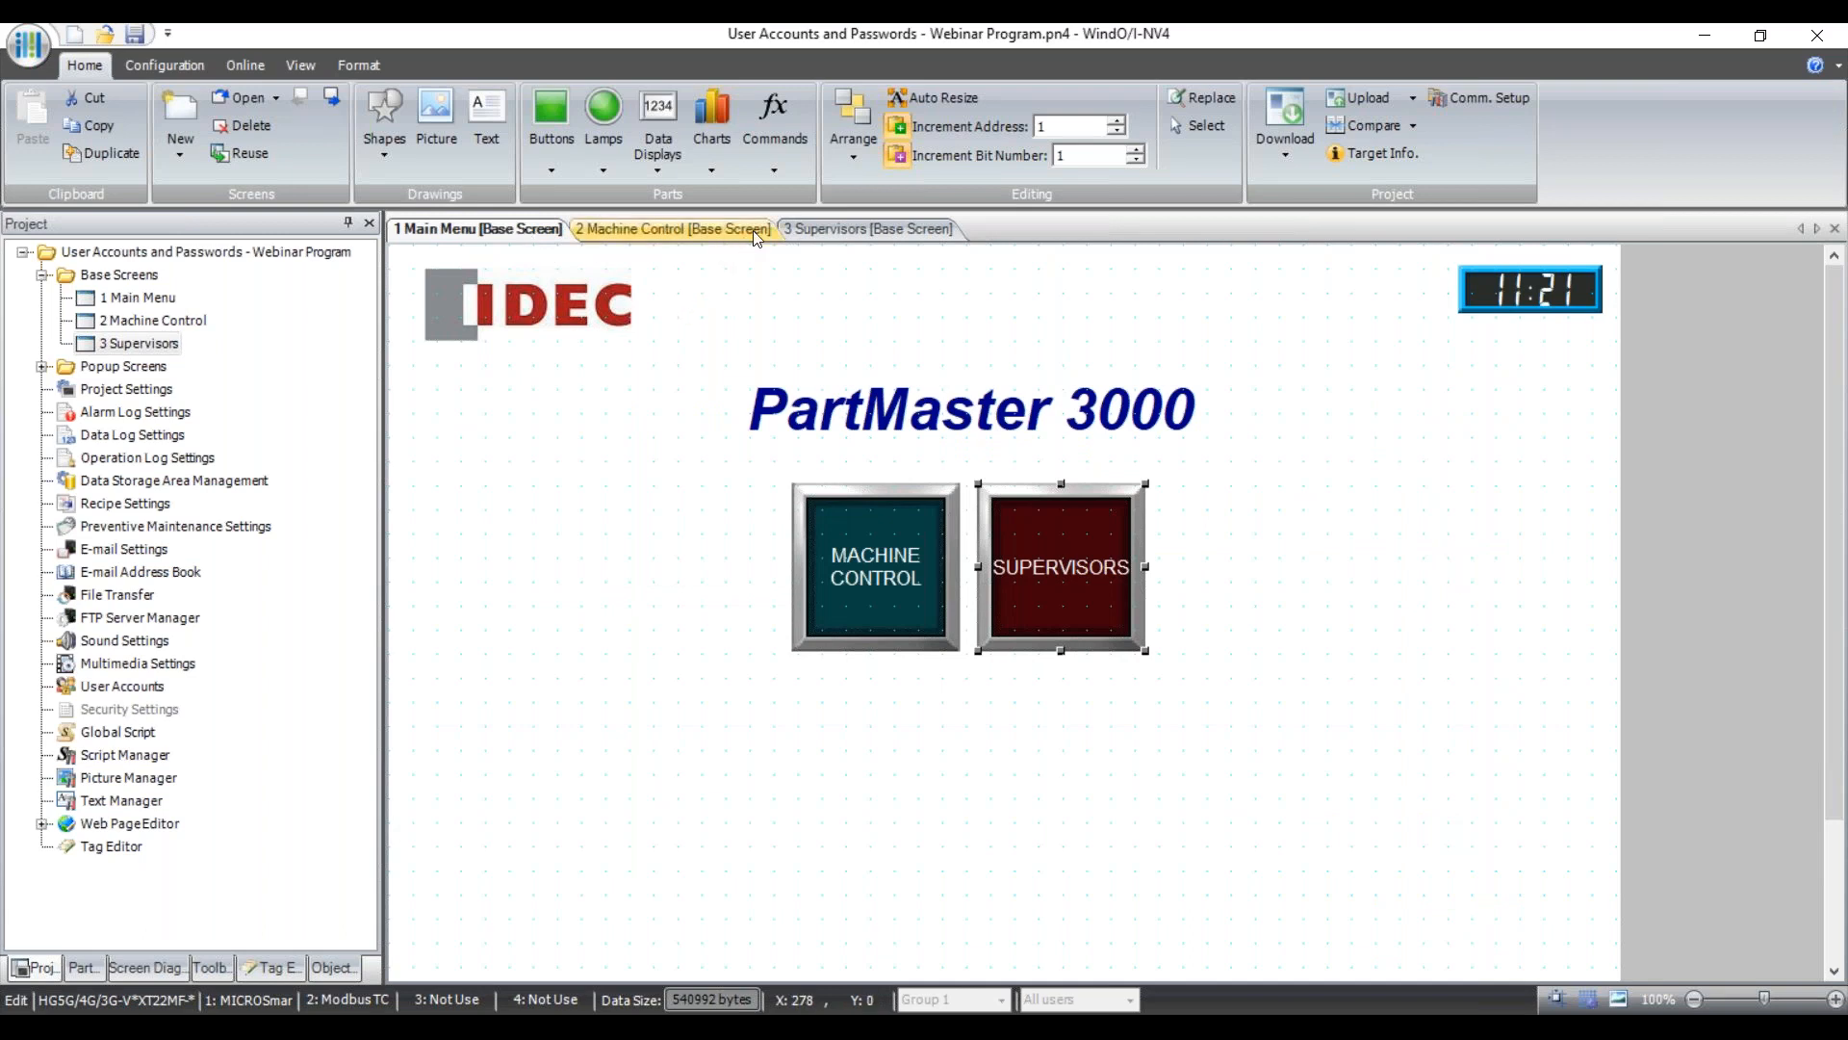
pyautogui.click(709, 241)
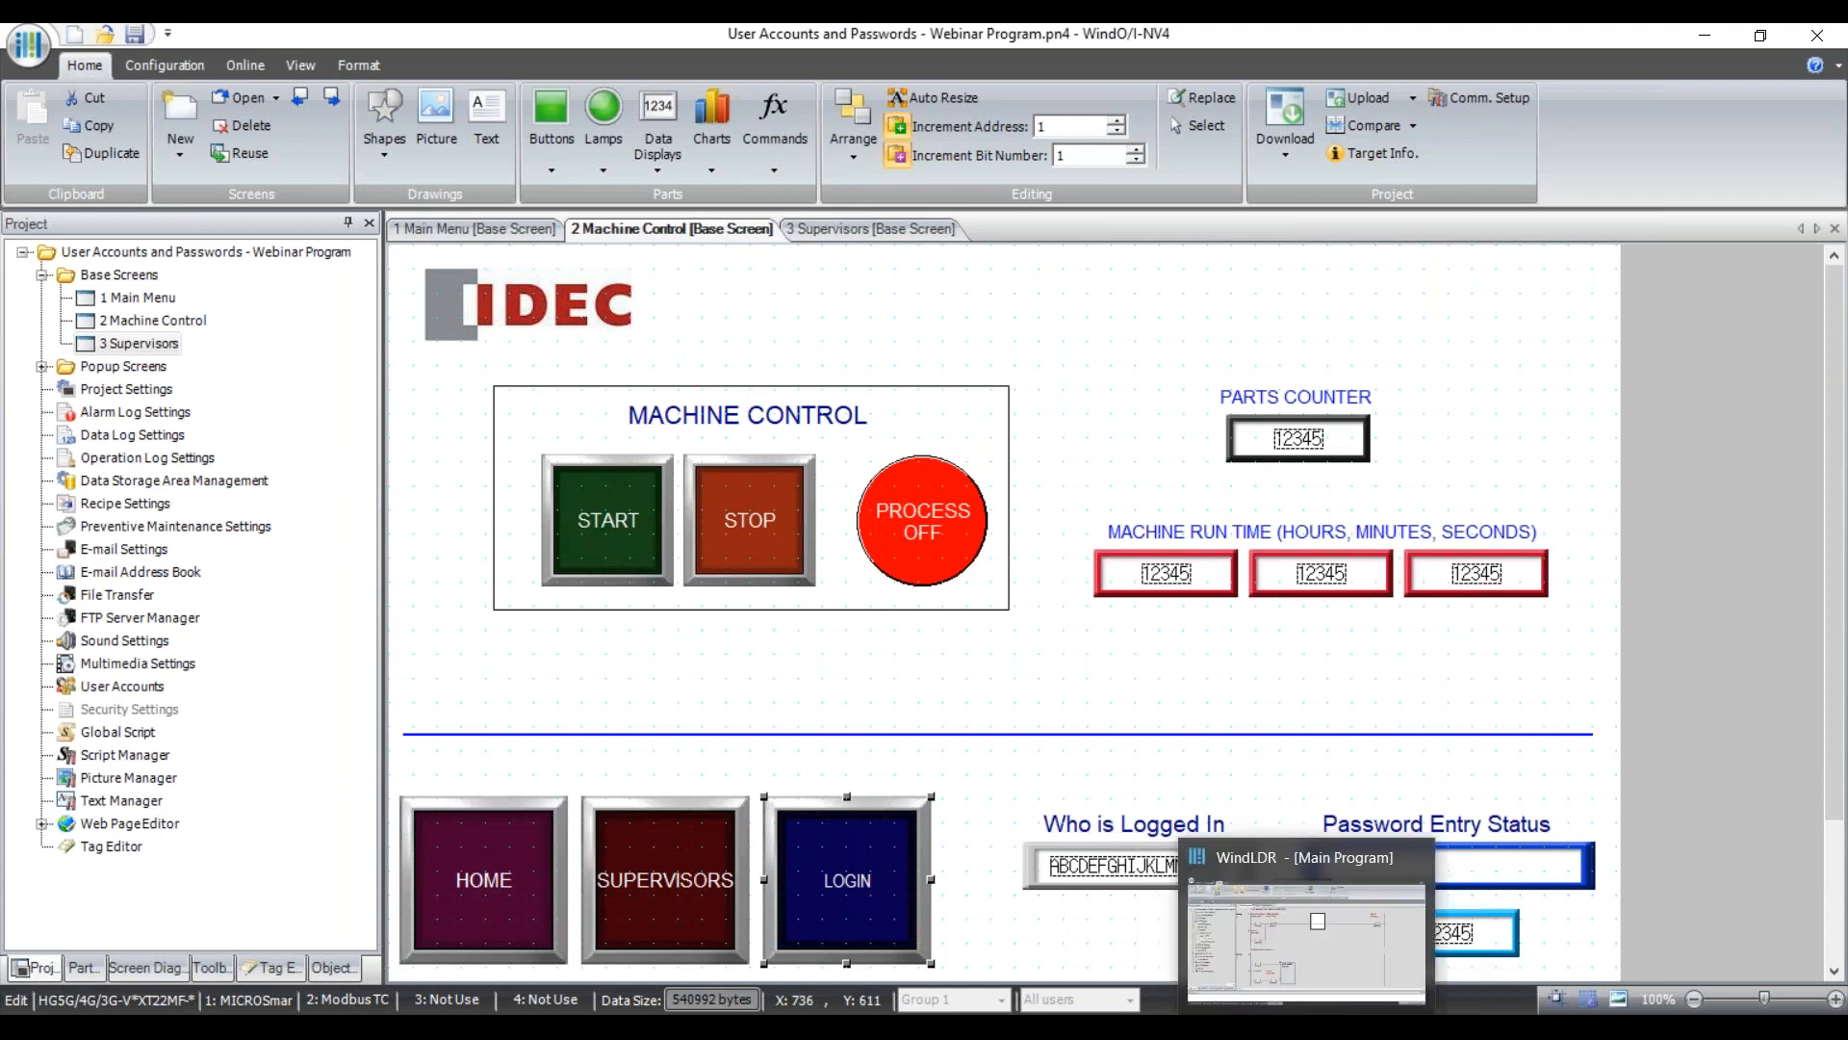
pyautogui.click(1402, 843)
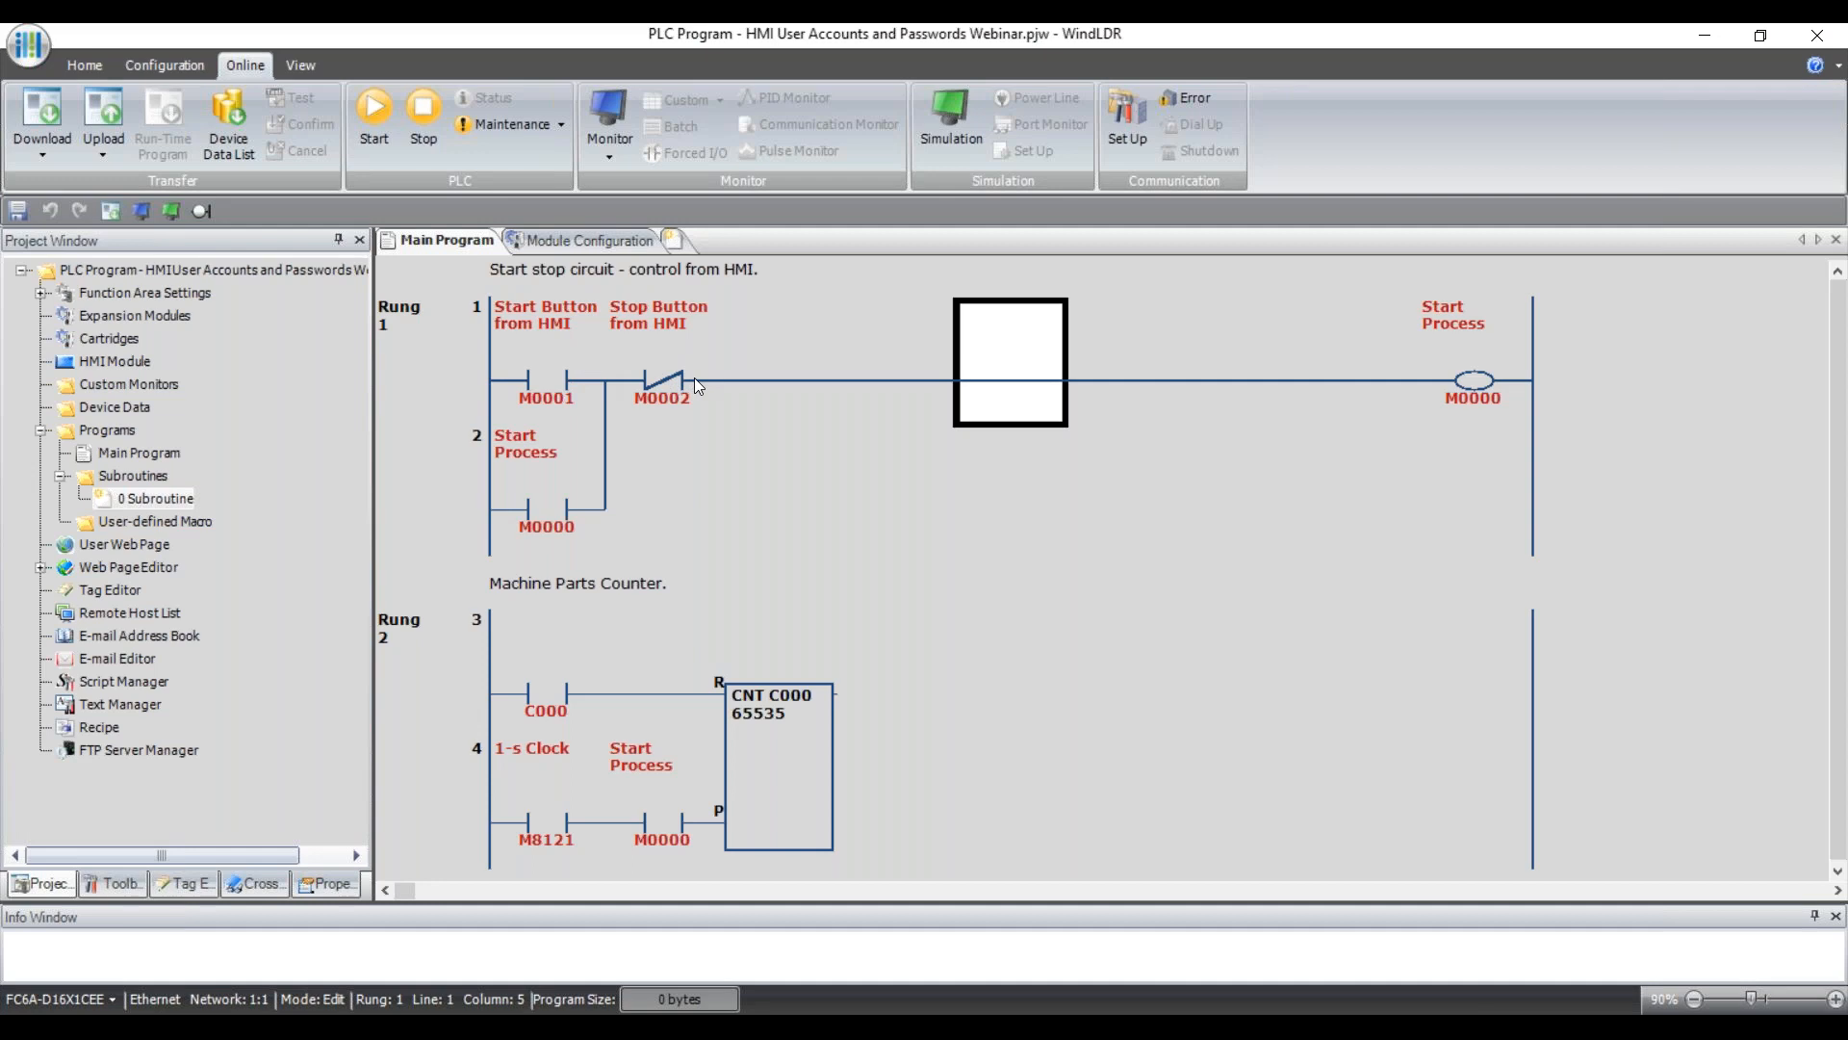
# Highlight the M0001 start and M0002 stop contacts and the M0000 Start Process coil.
pyautogui.click(543, 377)
pyautogui.click(658, 388)
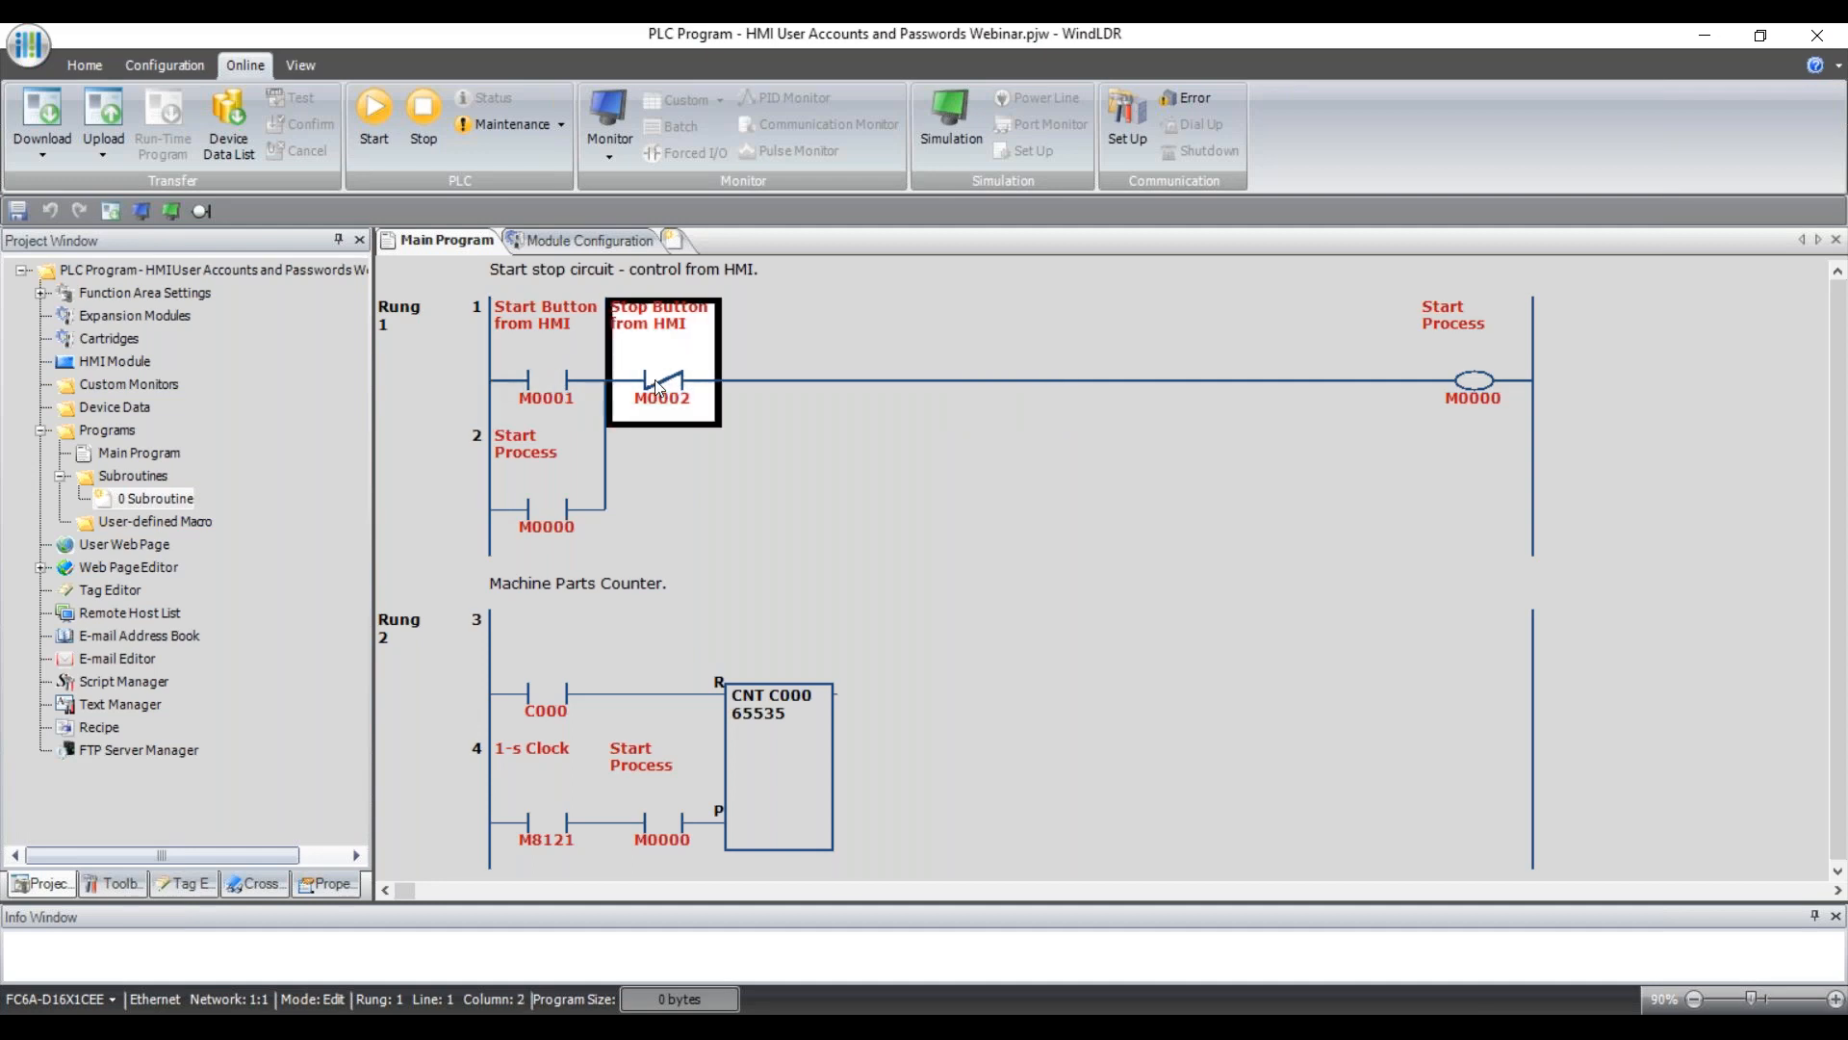
pyautogui.click(547, 387)
pyautogui.click(678, 383)
pyautogui.click(568, 387)
pyautogui.click(654, 389)
pyautogui.click(1476, 385)
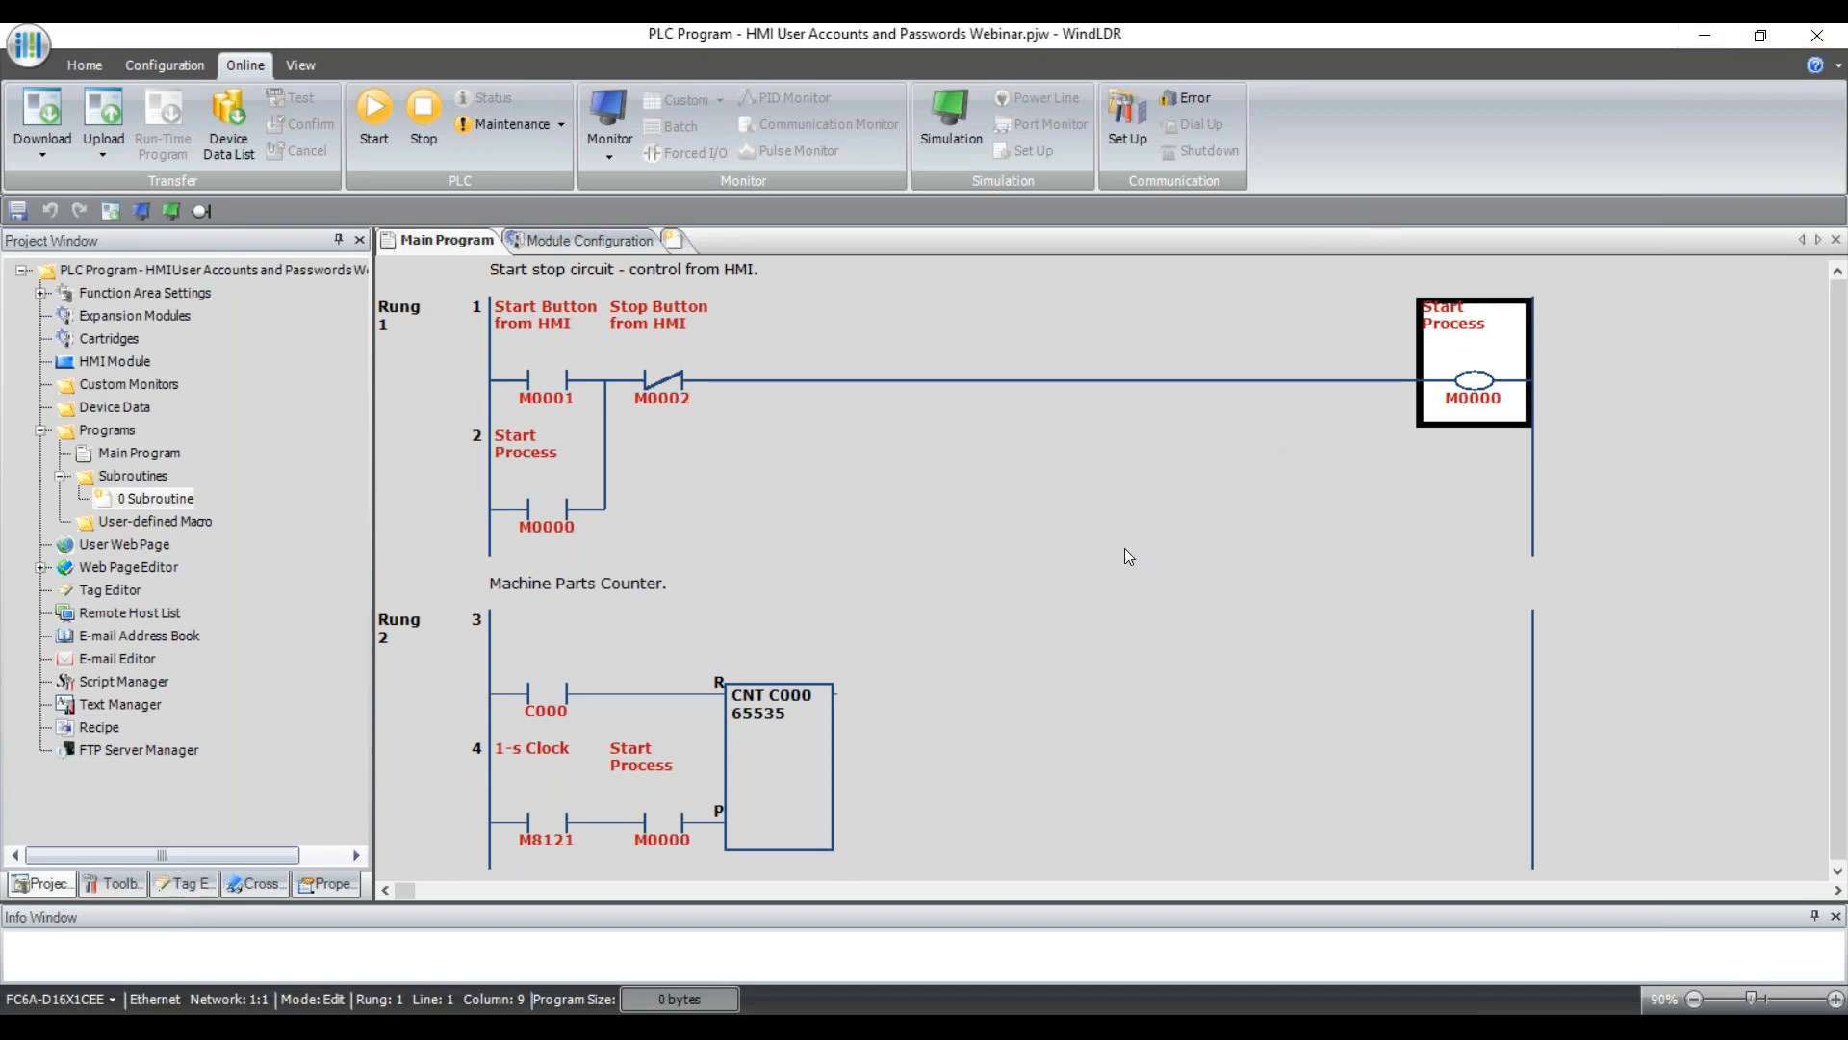
pyautogui.scroll(-1, 1124, 549)
pyautogui.scroll(1, 1124, 556)
pyautogui.scroll(-2, 1138, 684)
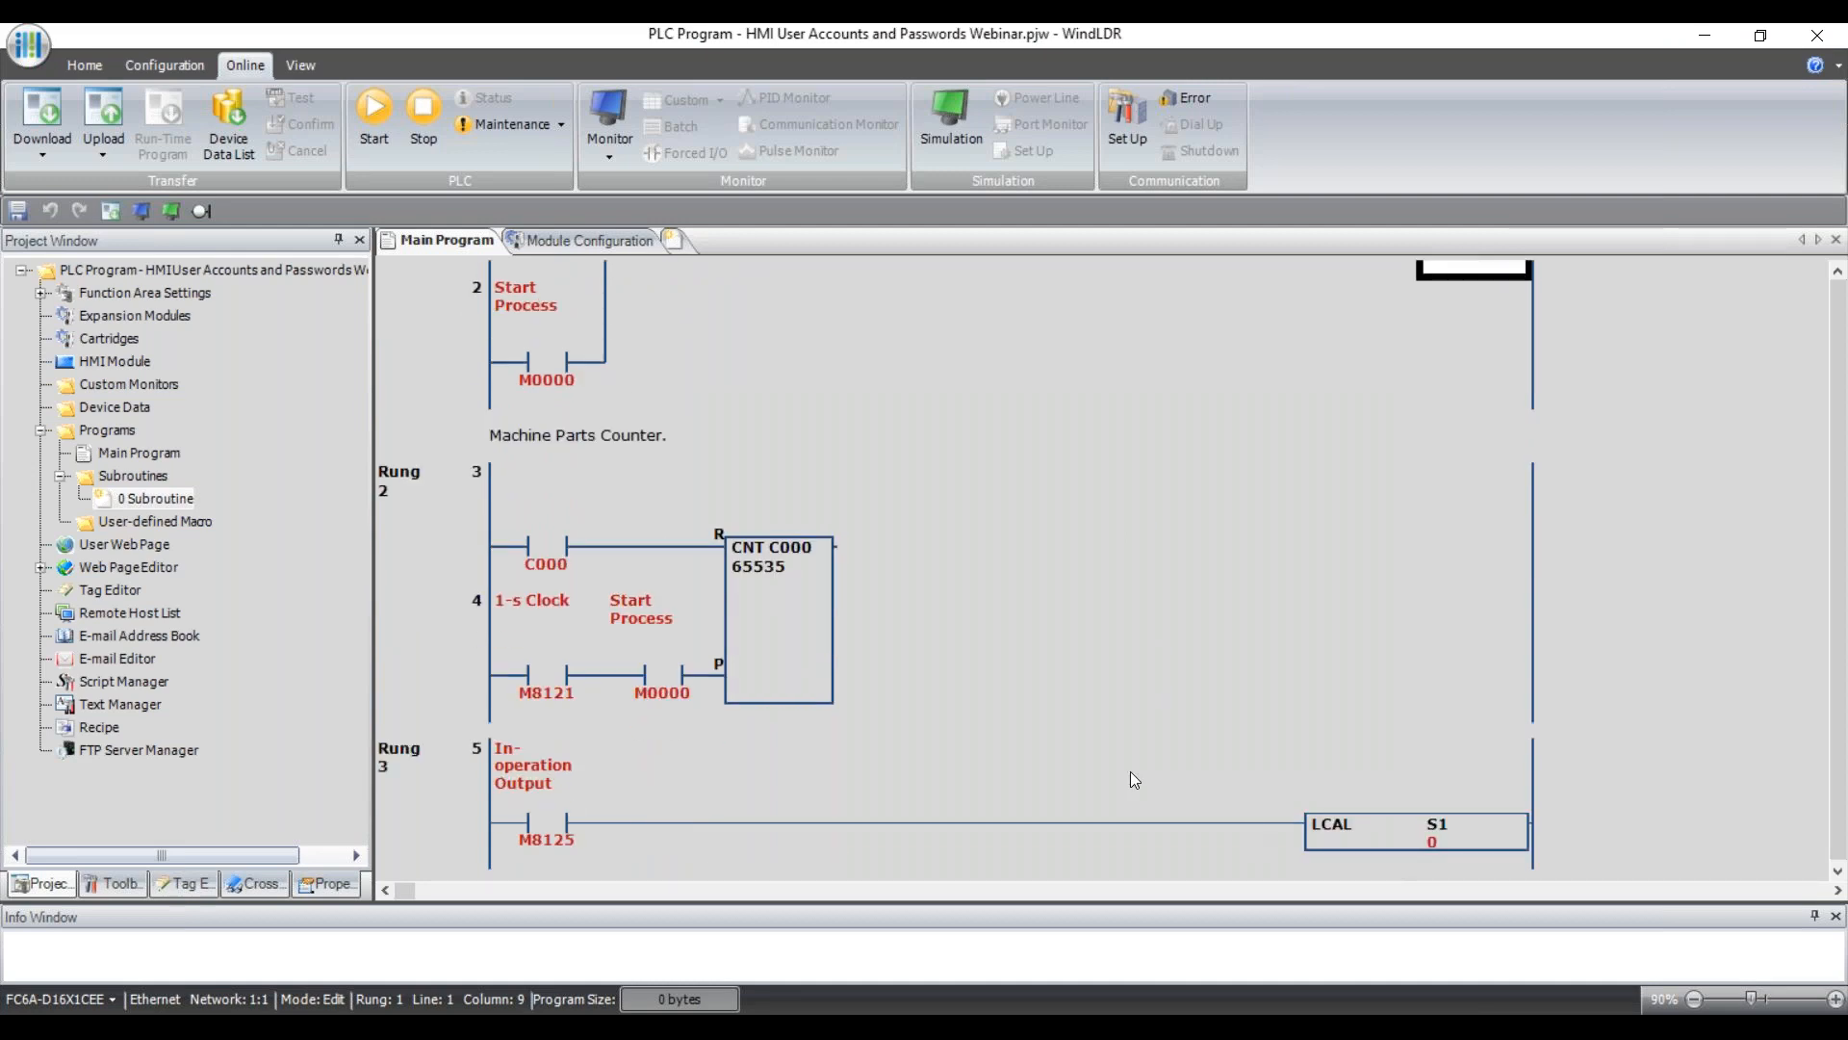
pyautogui.scroll(2, 581, 503)
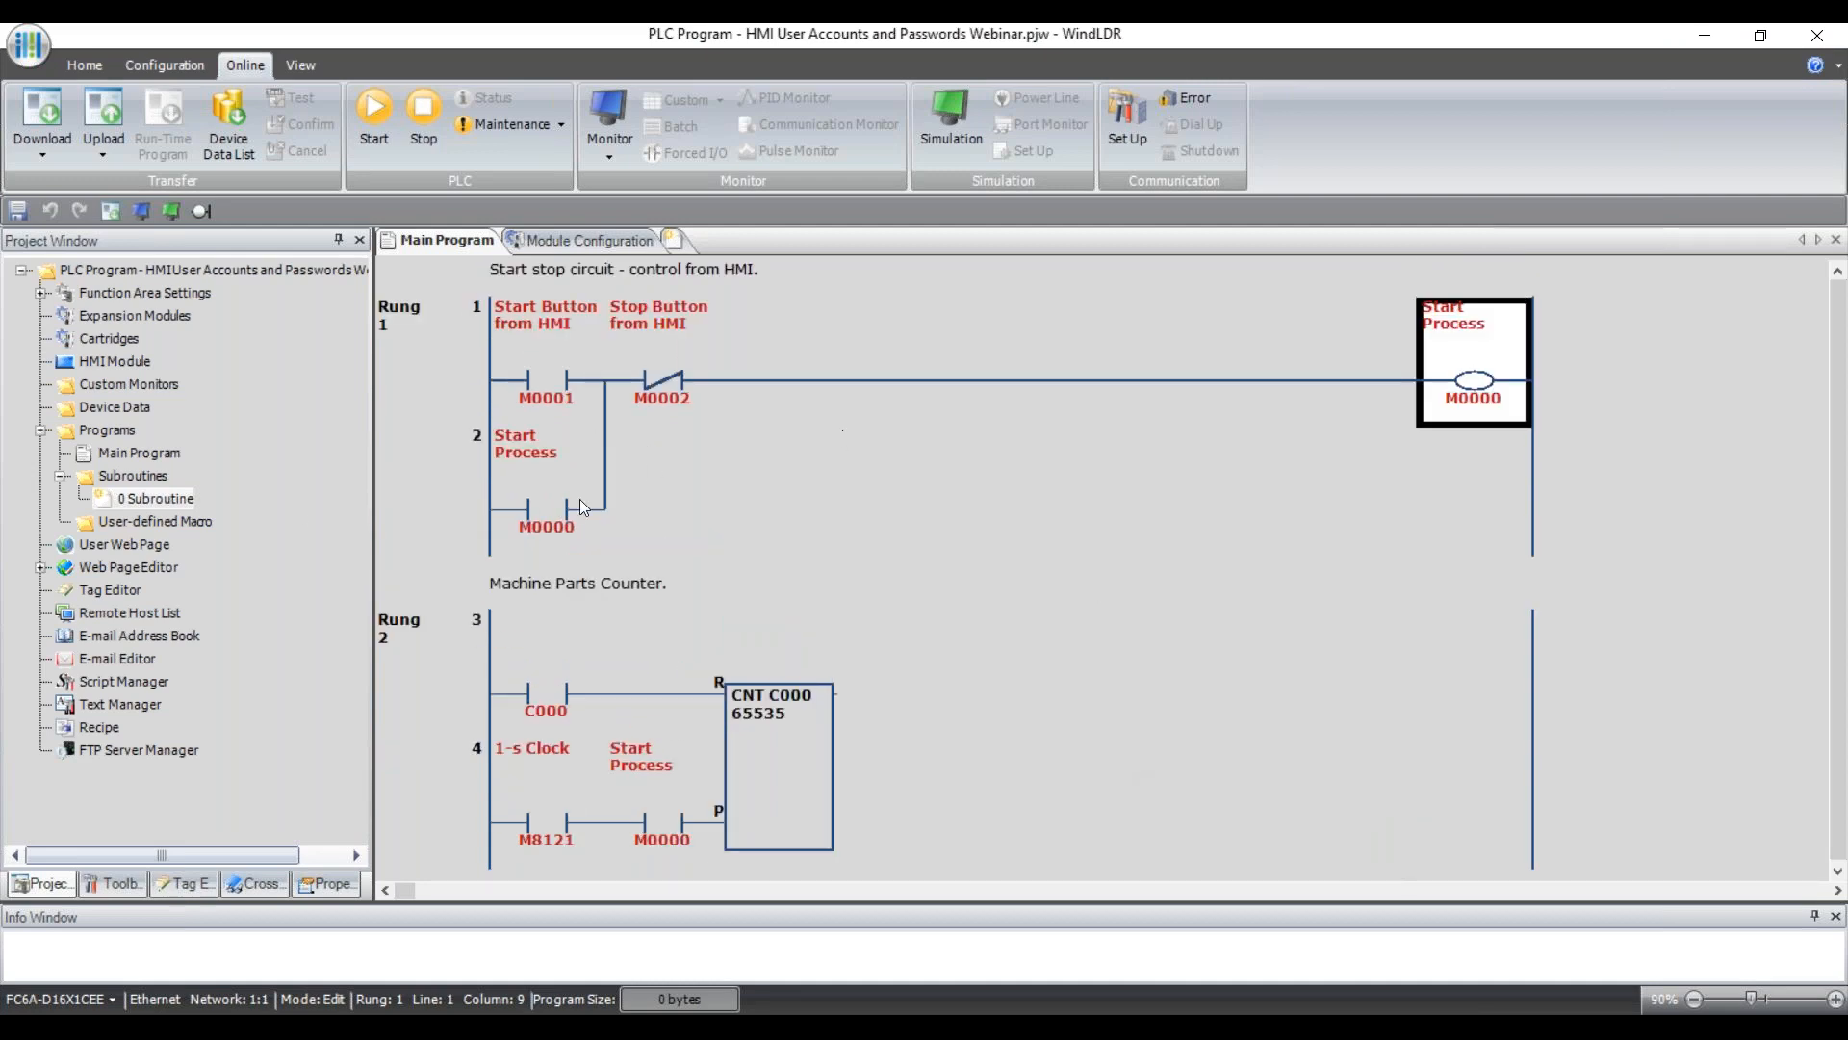
# View the HOUR instruction in 0 Subroutine, then return to the Main Program and WindO/I-NV4.
pyautogui.doubleClick(158, 499)
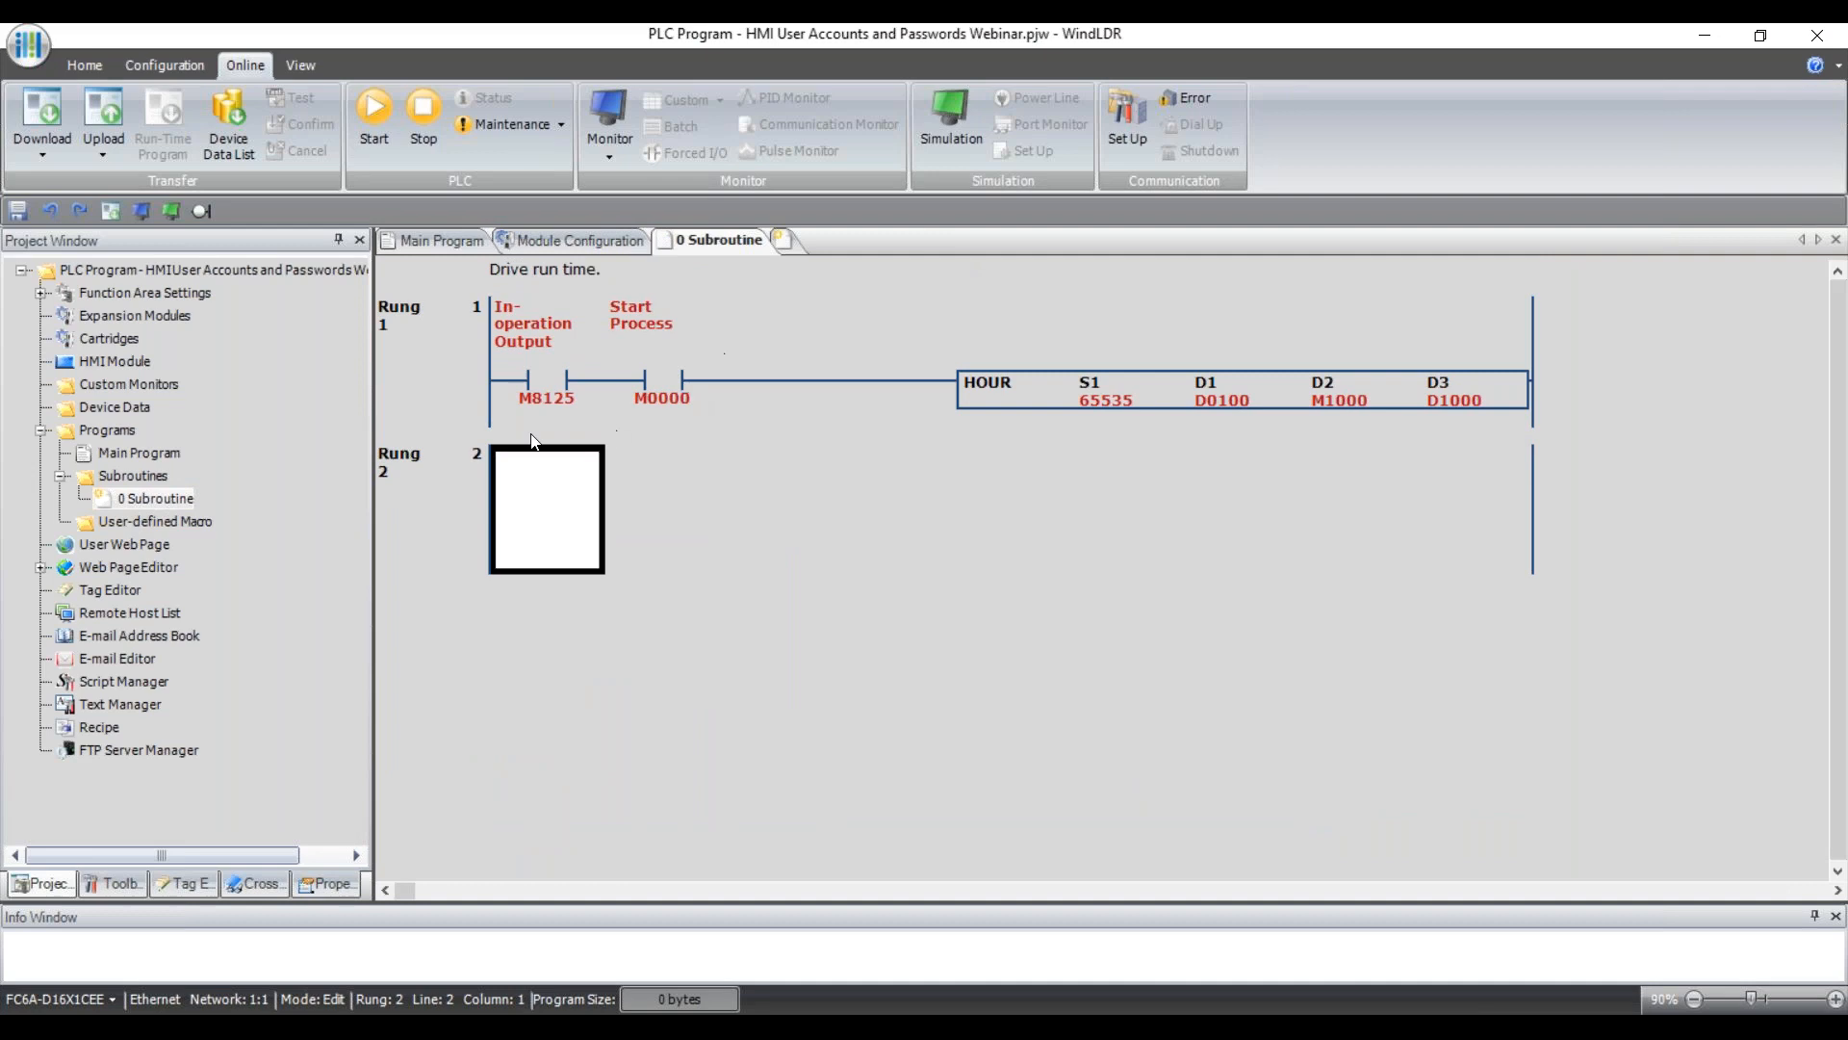
pyautogui.click(1123, 401)
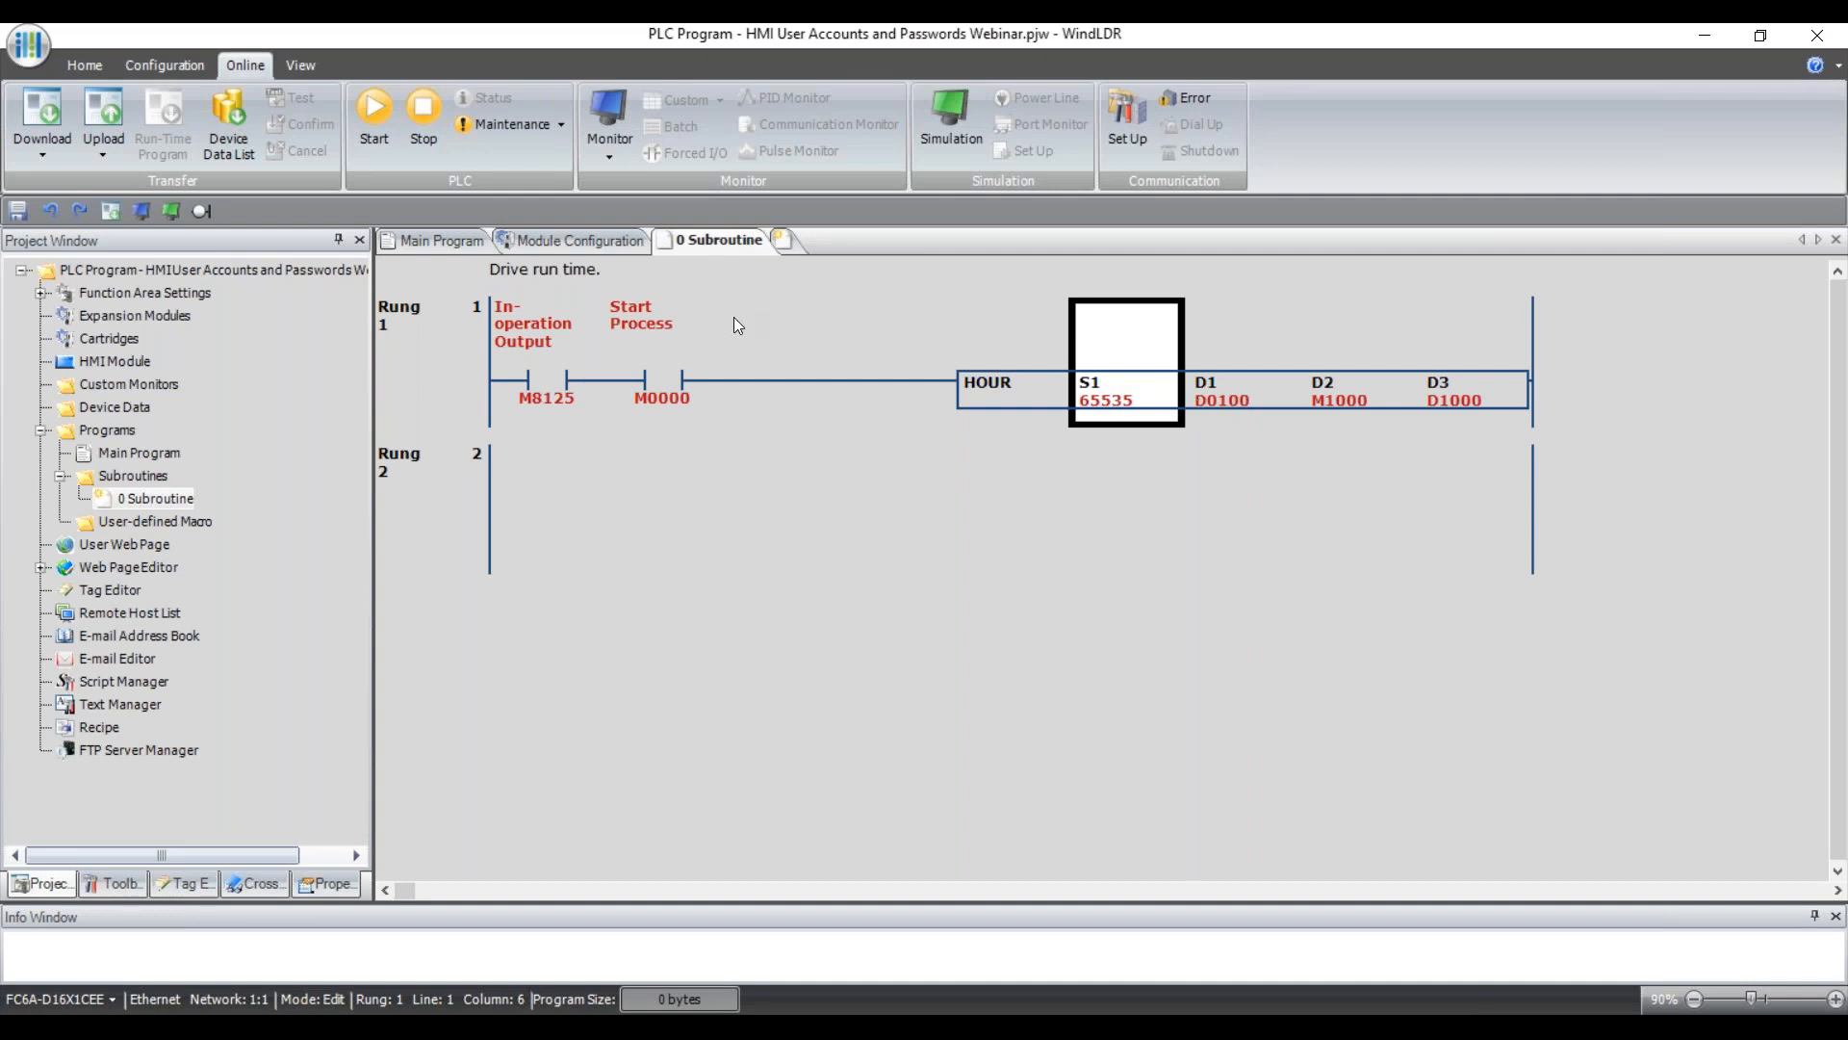
pyautogui.click(452, 241)
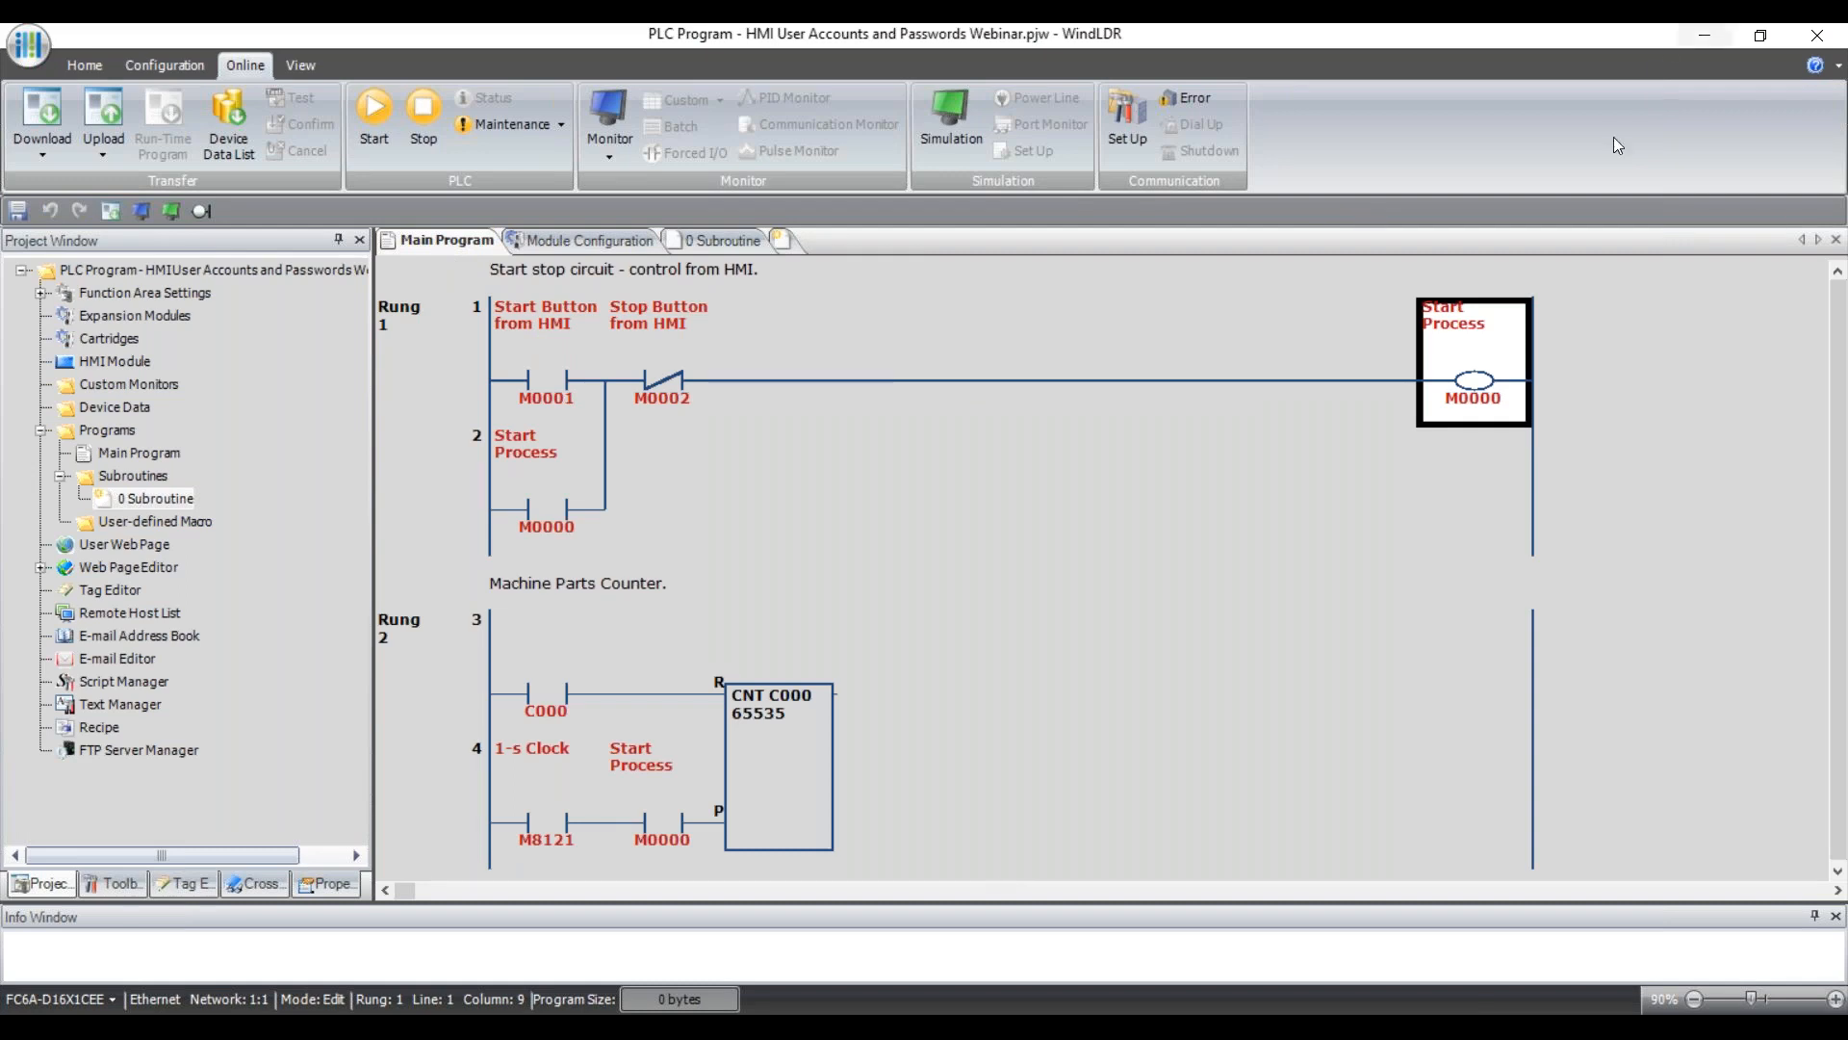
pyautogui.click(1705, 34)
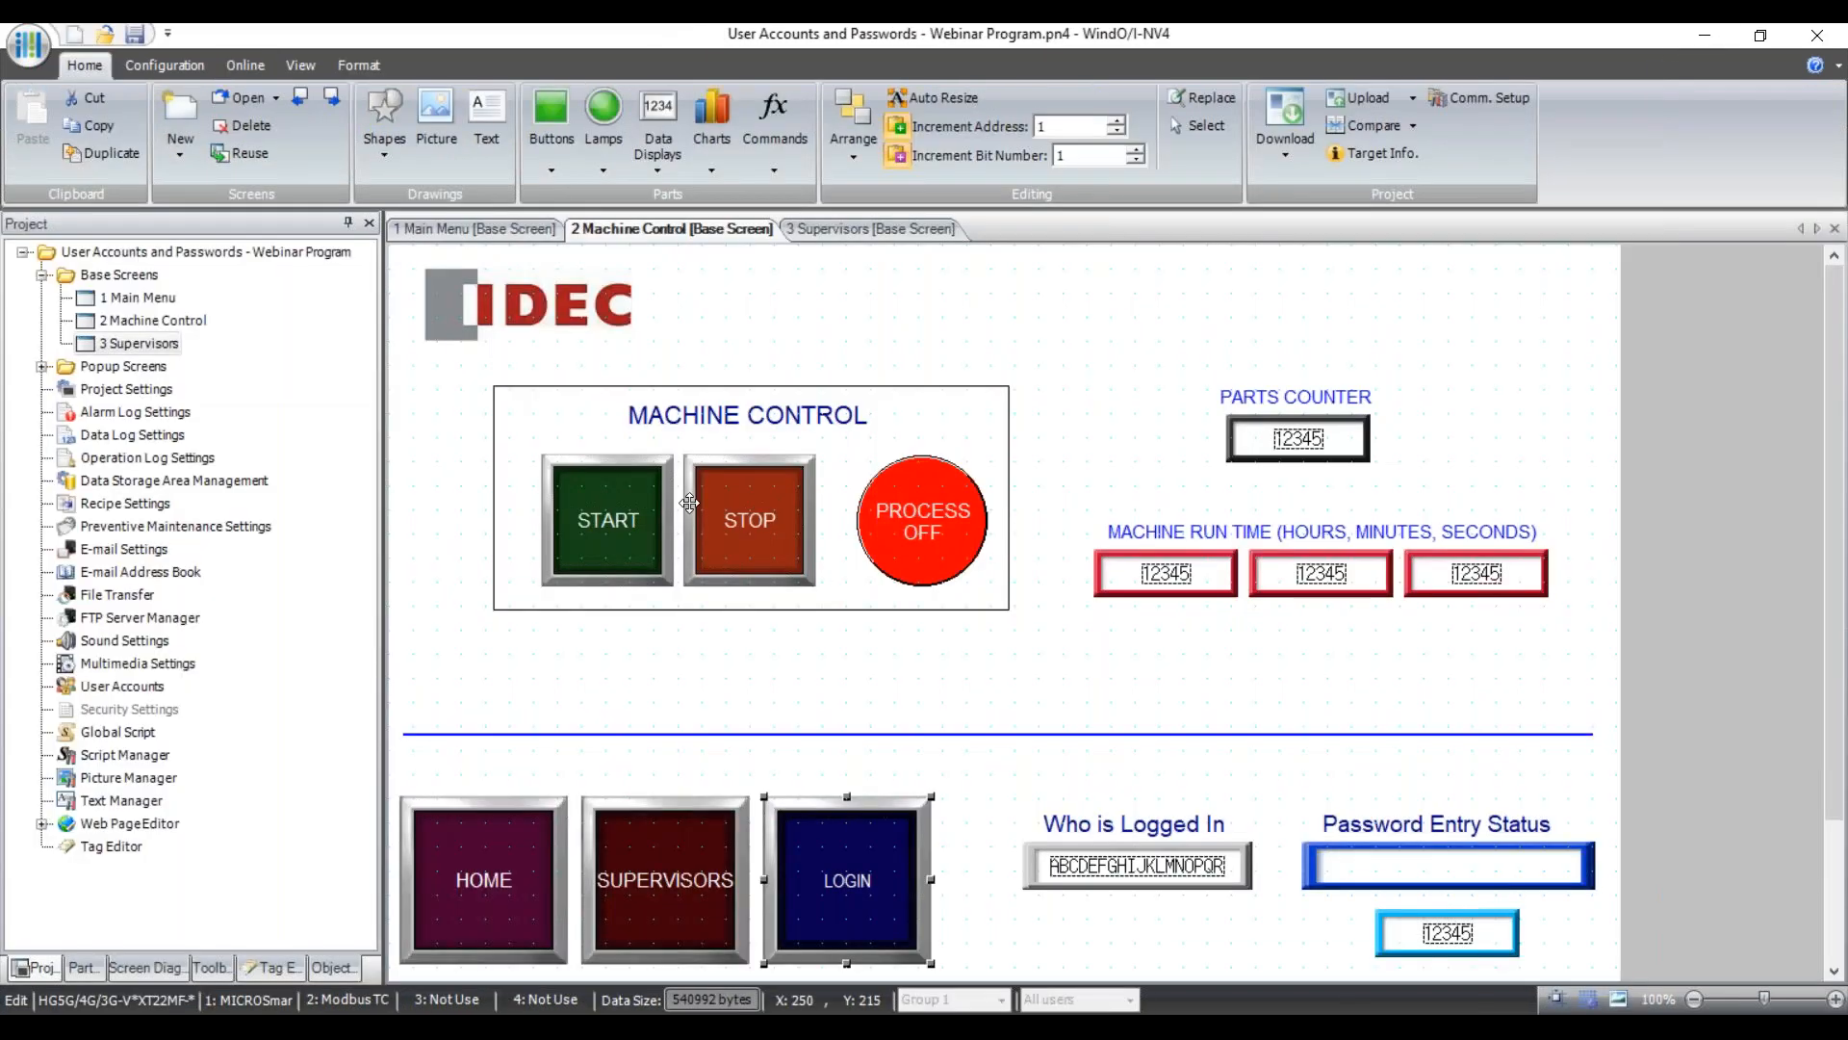
# Open User Accounts from the Main Menu project, show passwords as plain text and enable security functions.
pyautogui.click(495, 229)
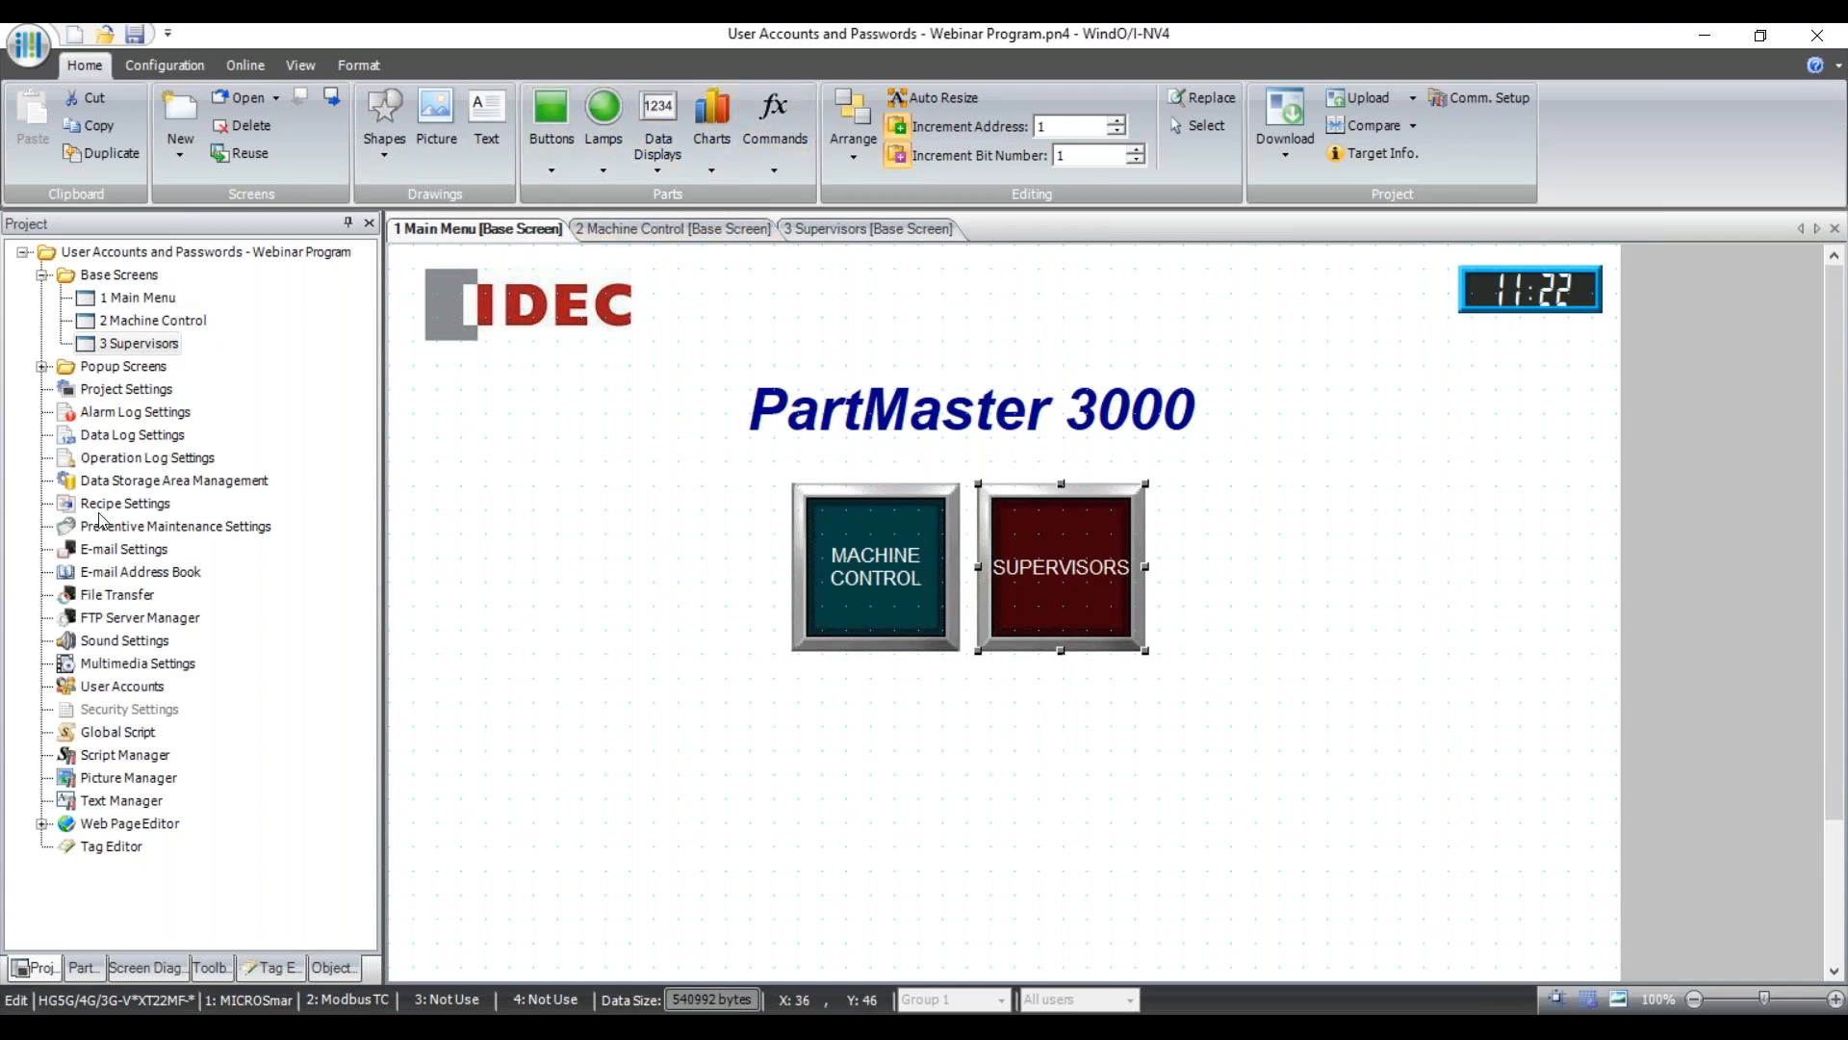
pyautogui.doubleClick(101, 689)
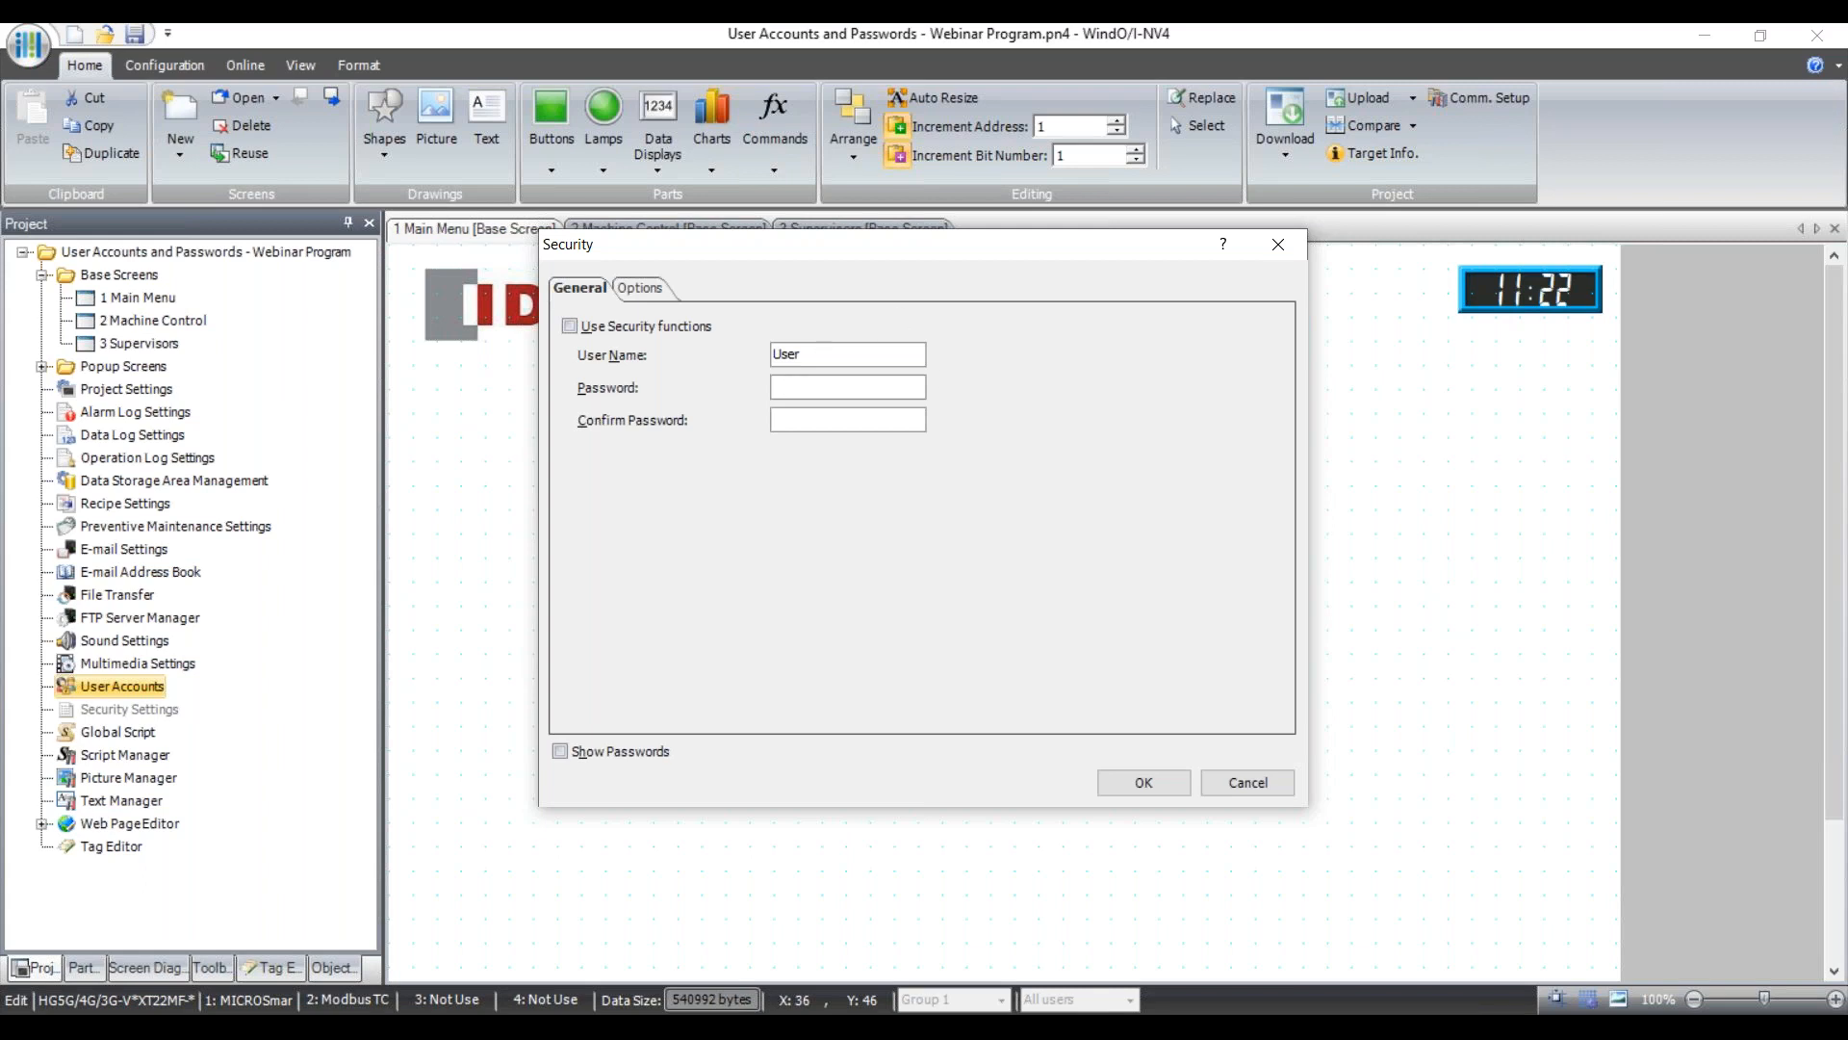
pyautogui.click(561, 753)
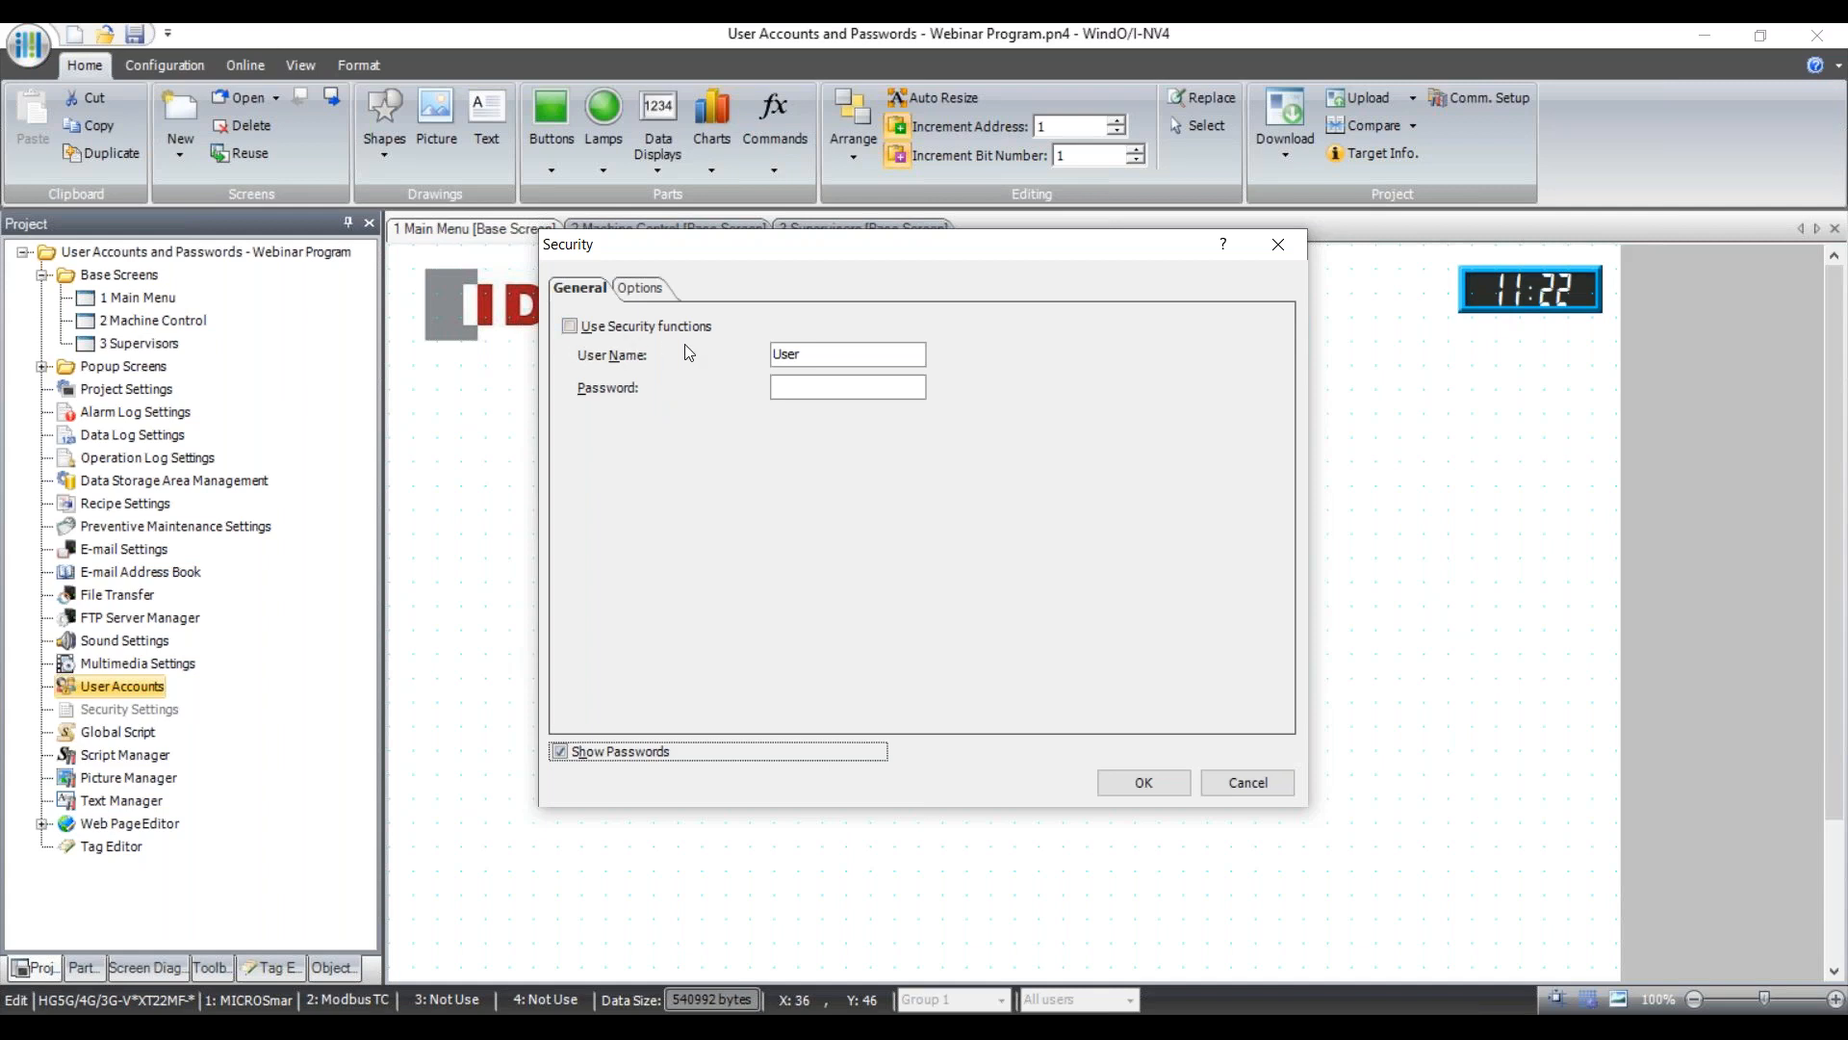
pyautogui.click(570, 327)
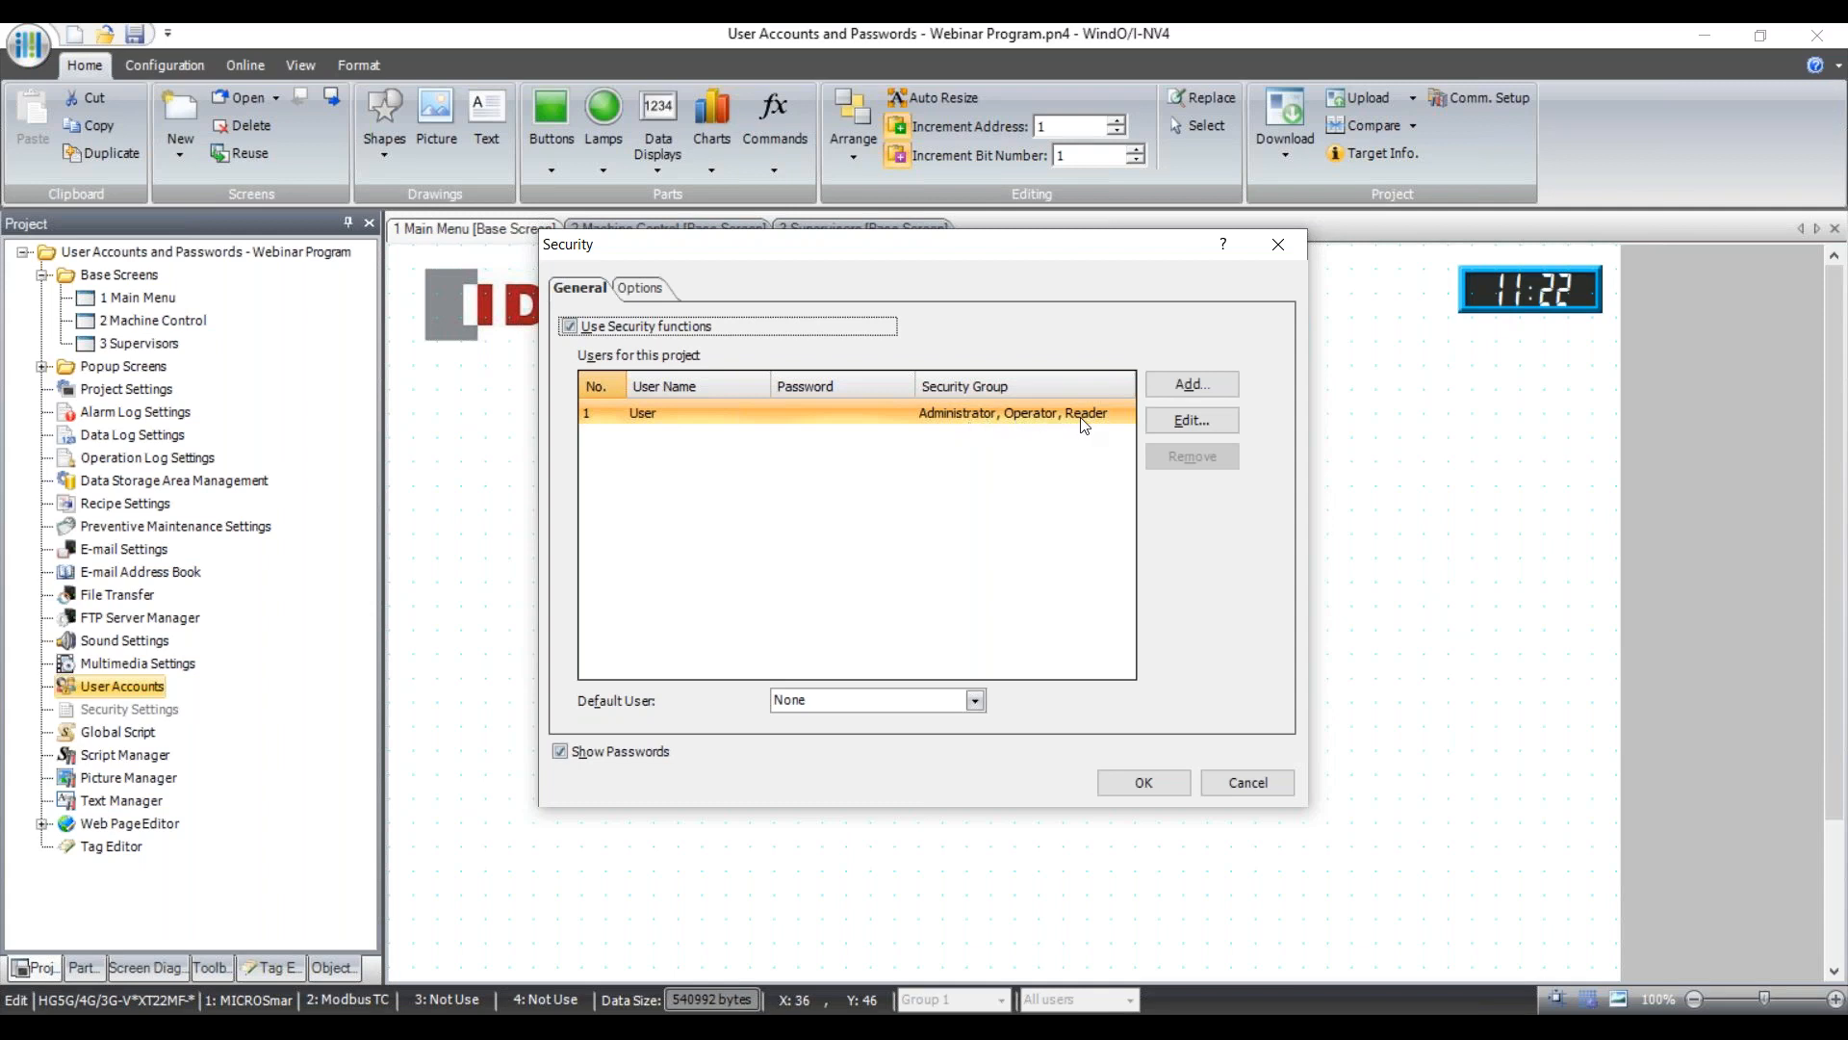
# Add a new user account, entering the user's name and a numeric password.
pyautogui.click(1217, 386)
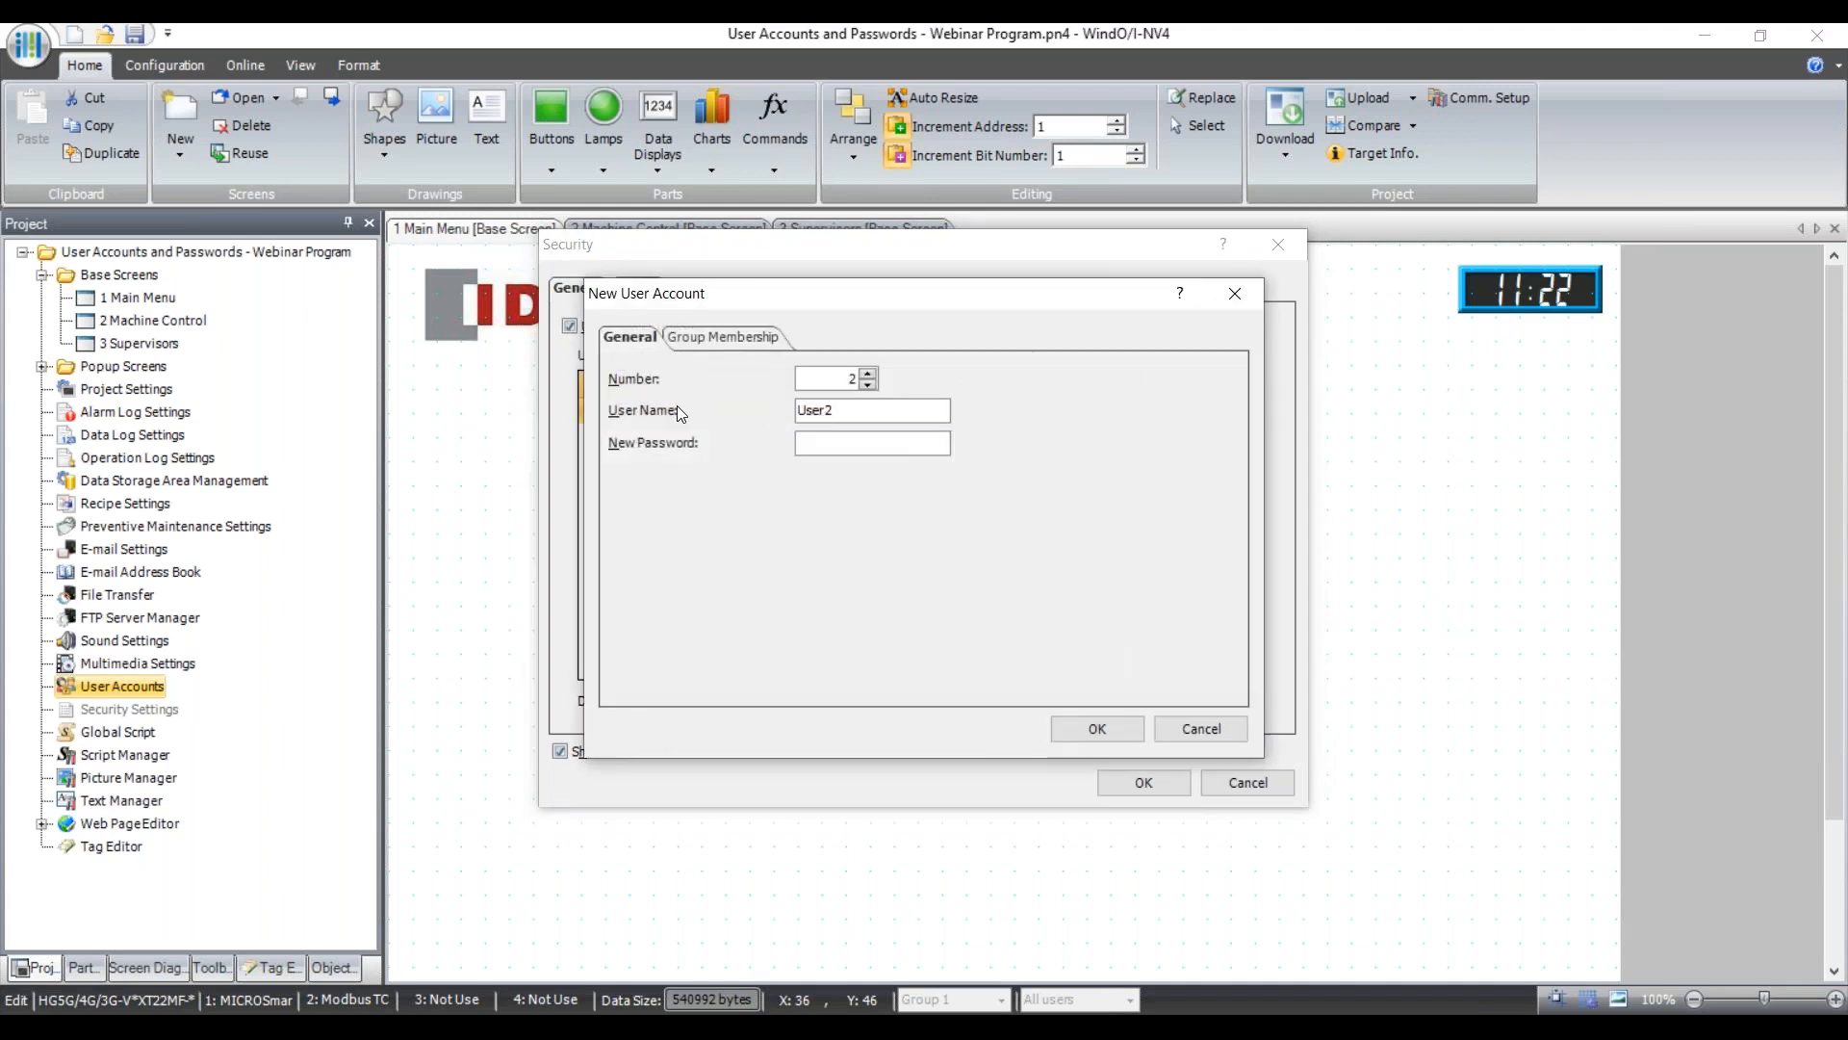
pyautogui.doubleClick(822, 411)
pyautogui.write('Britt')
pyautogui.click(837, 443)
pyautogui.write('222222')
# Compare the Administrator, Operator, Maintenance and Supervisors group descriptions, then open the group settings.
pyautogui.click(732, 334)
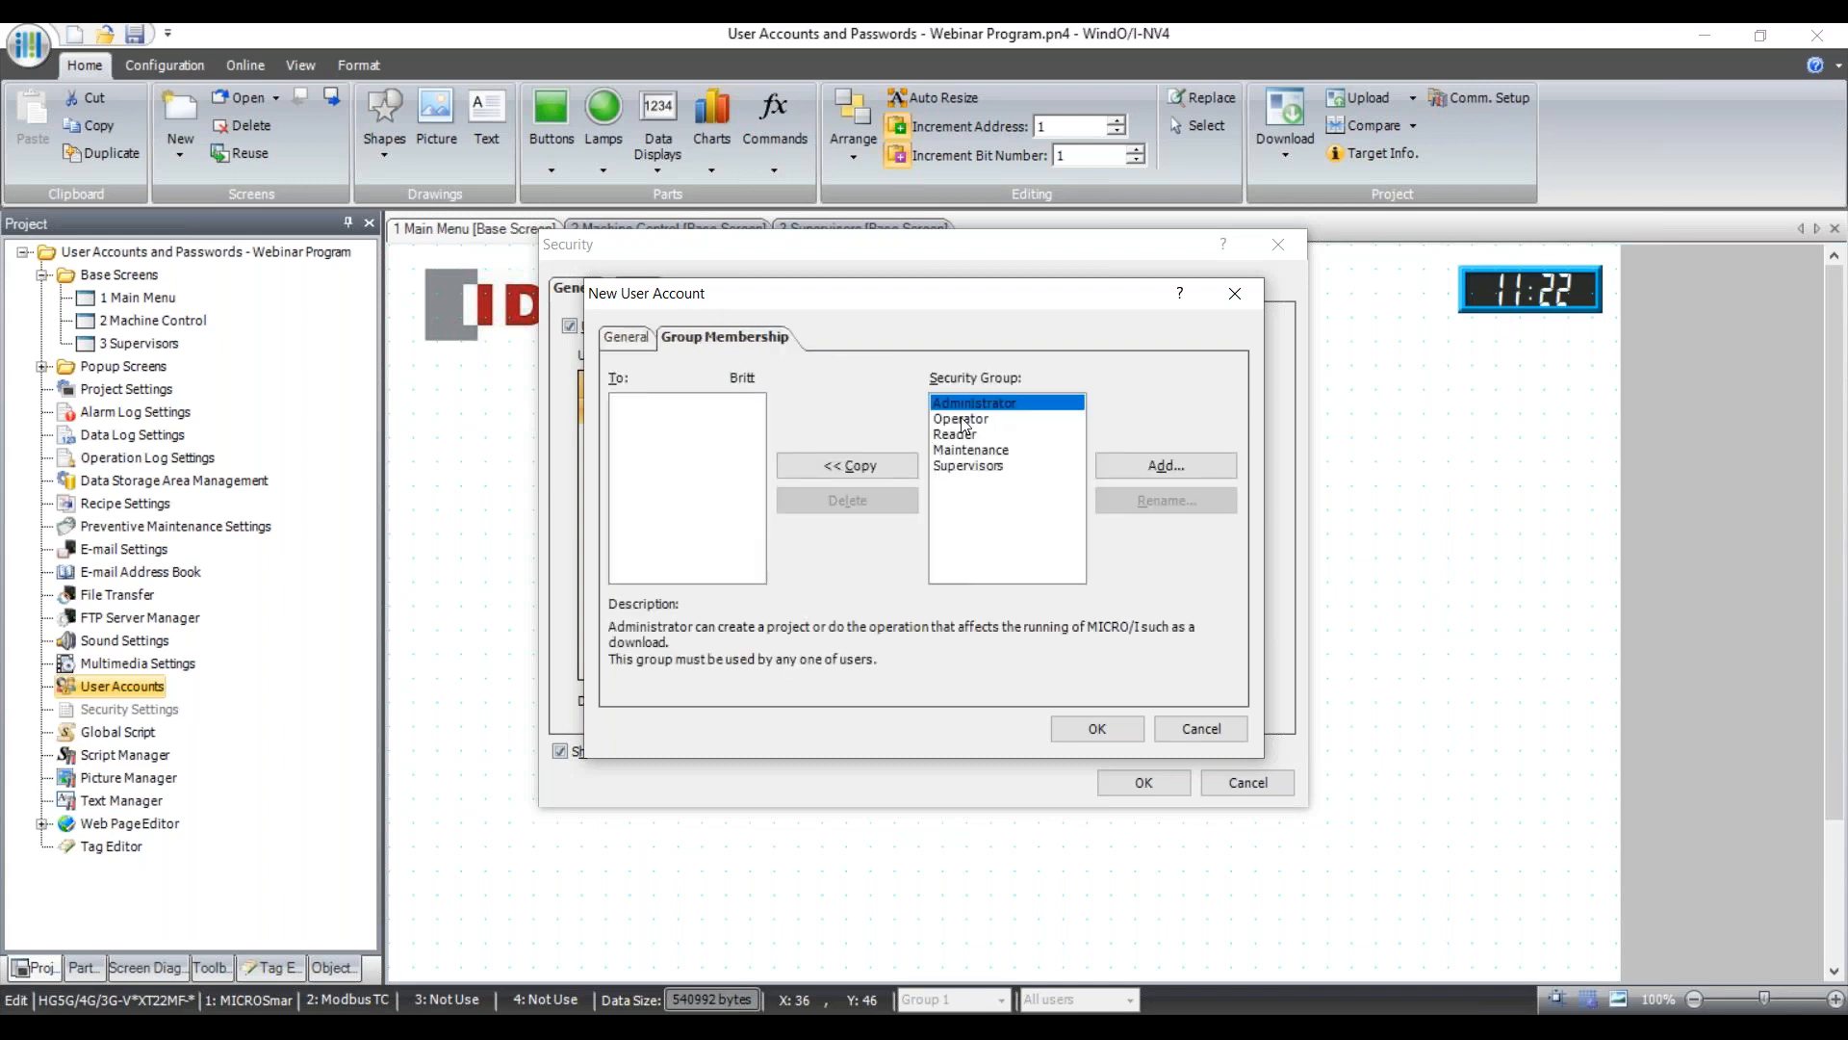
pyautogui.click(984, 451)
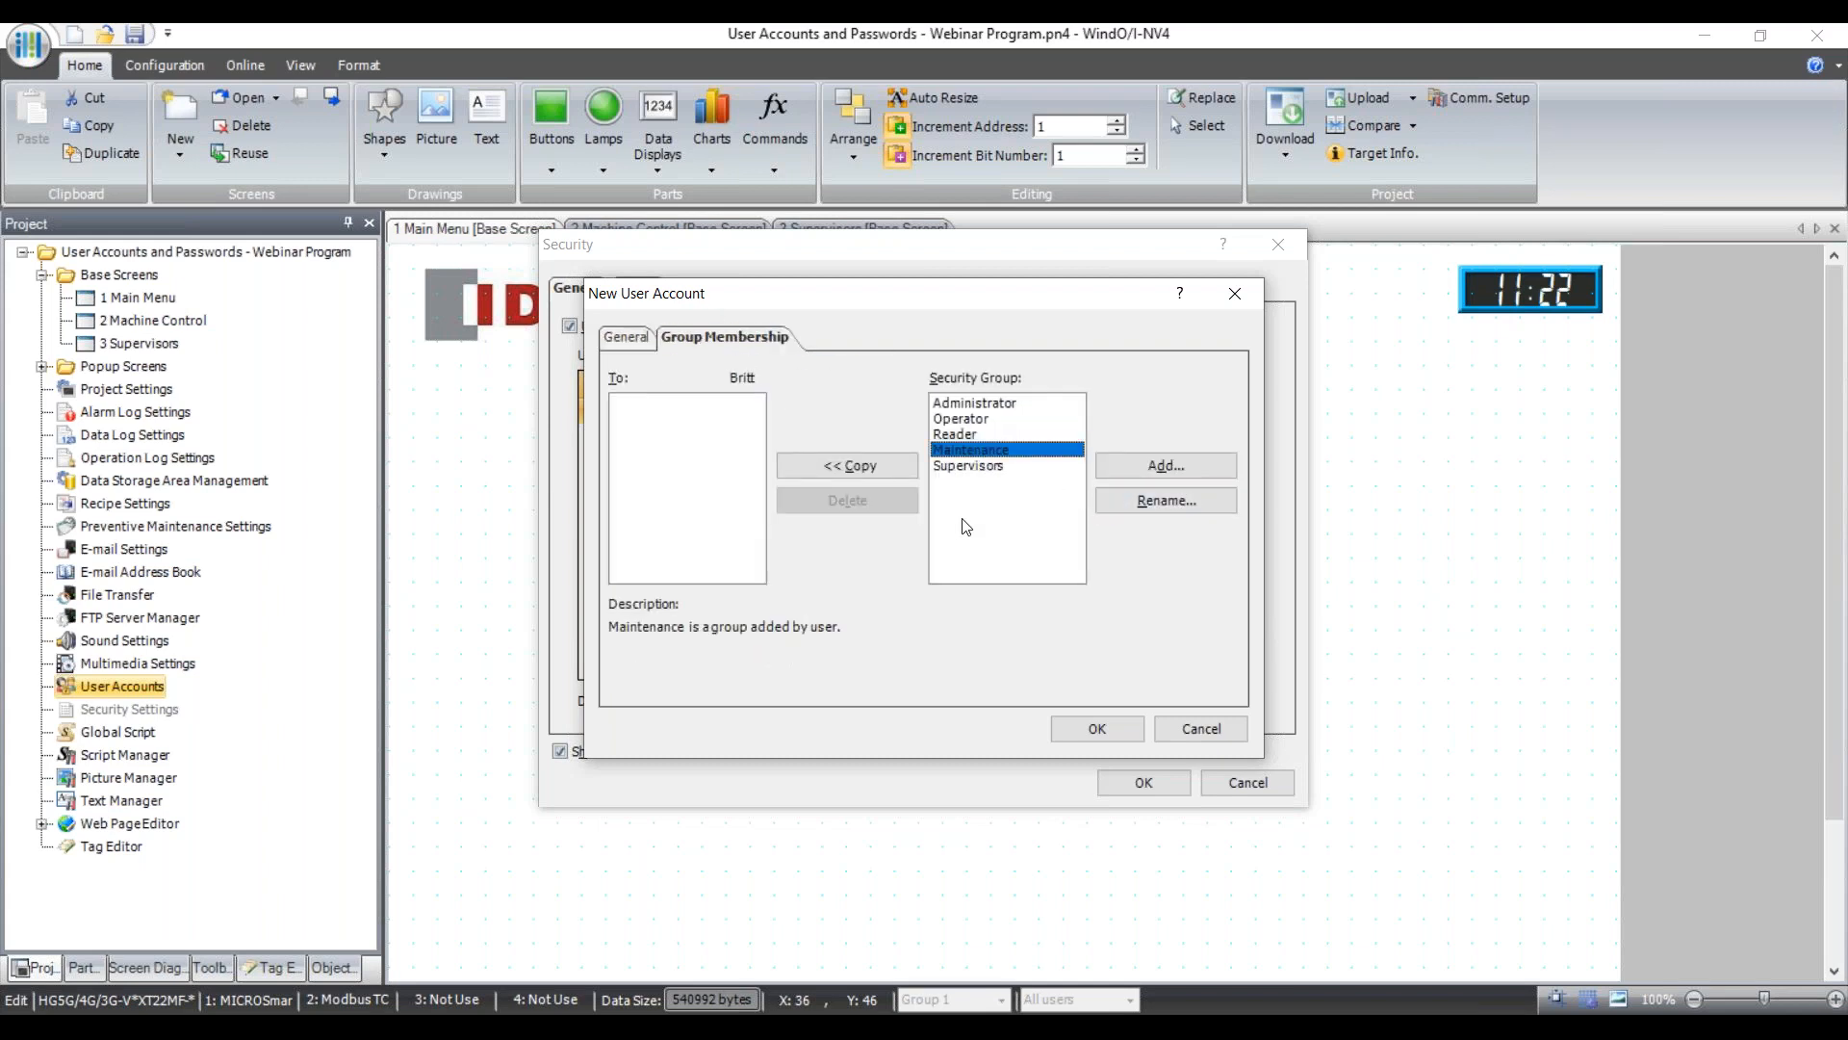
pyautogui.click(976, 466)
pyautogui.click(974, 447)
pyautogui.click(970, 406)
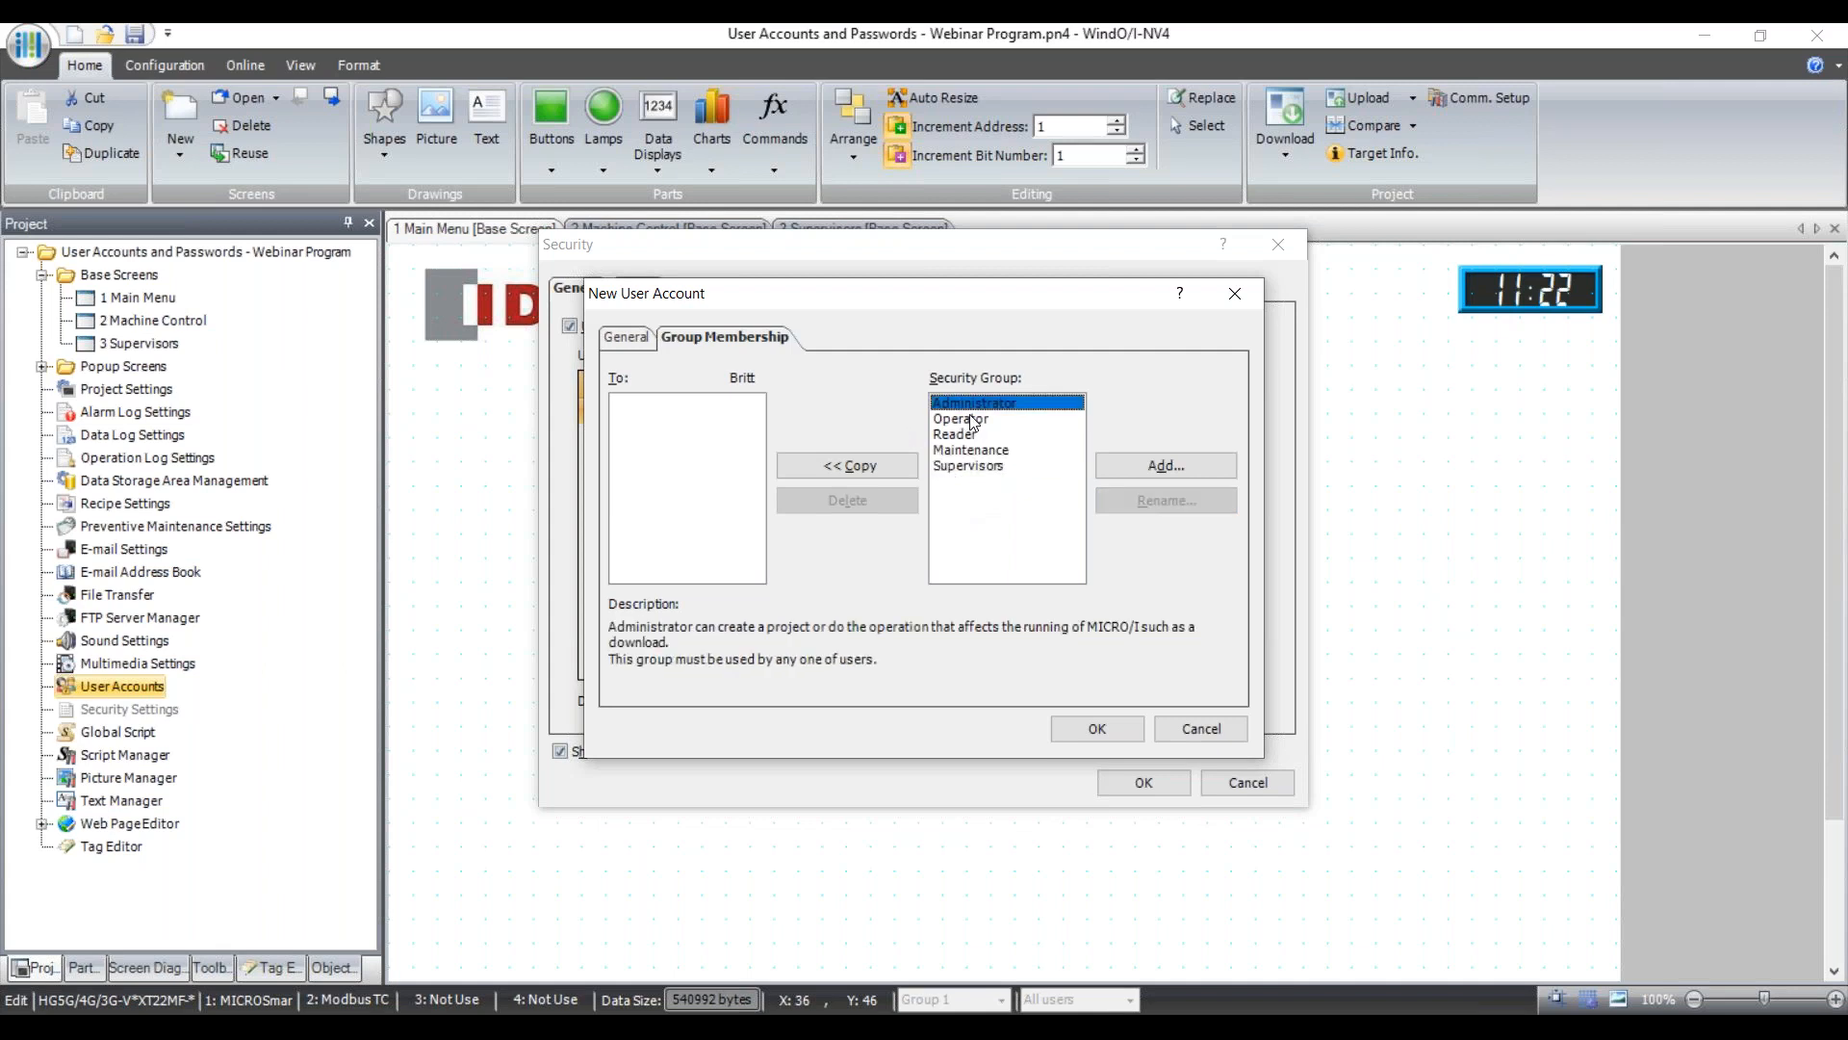
pyautogui.click(977, 426)
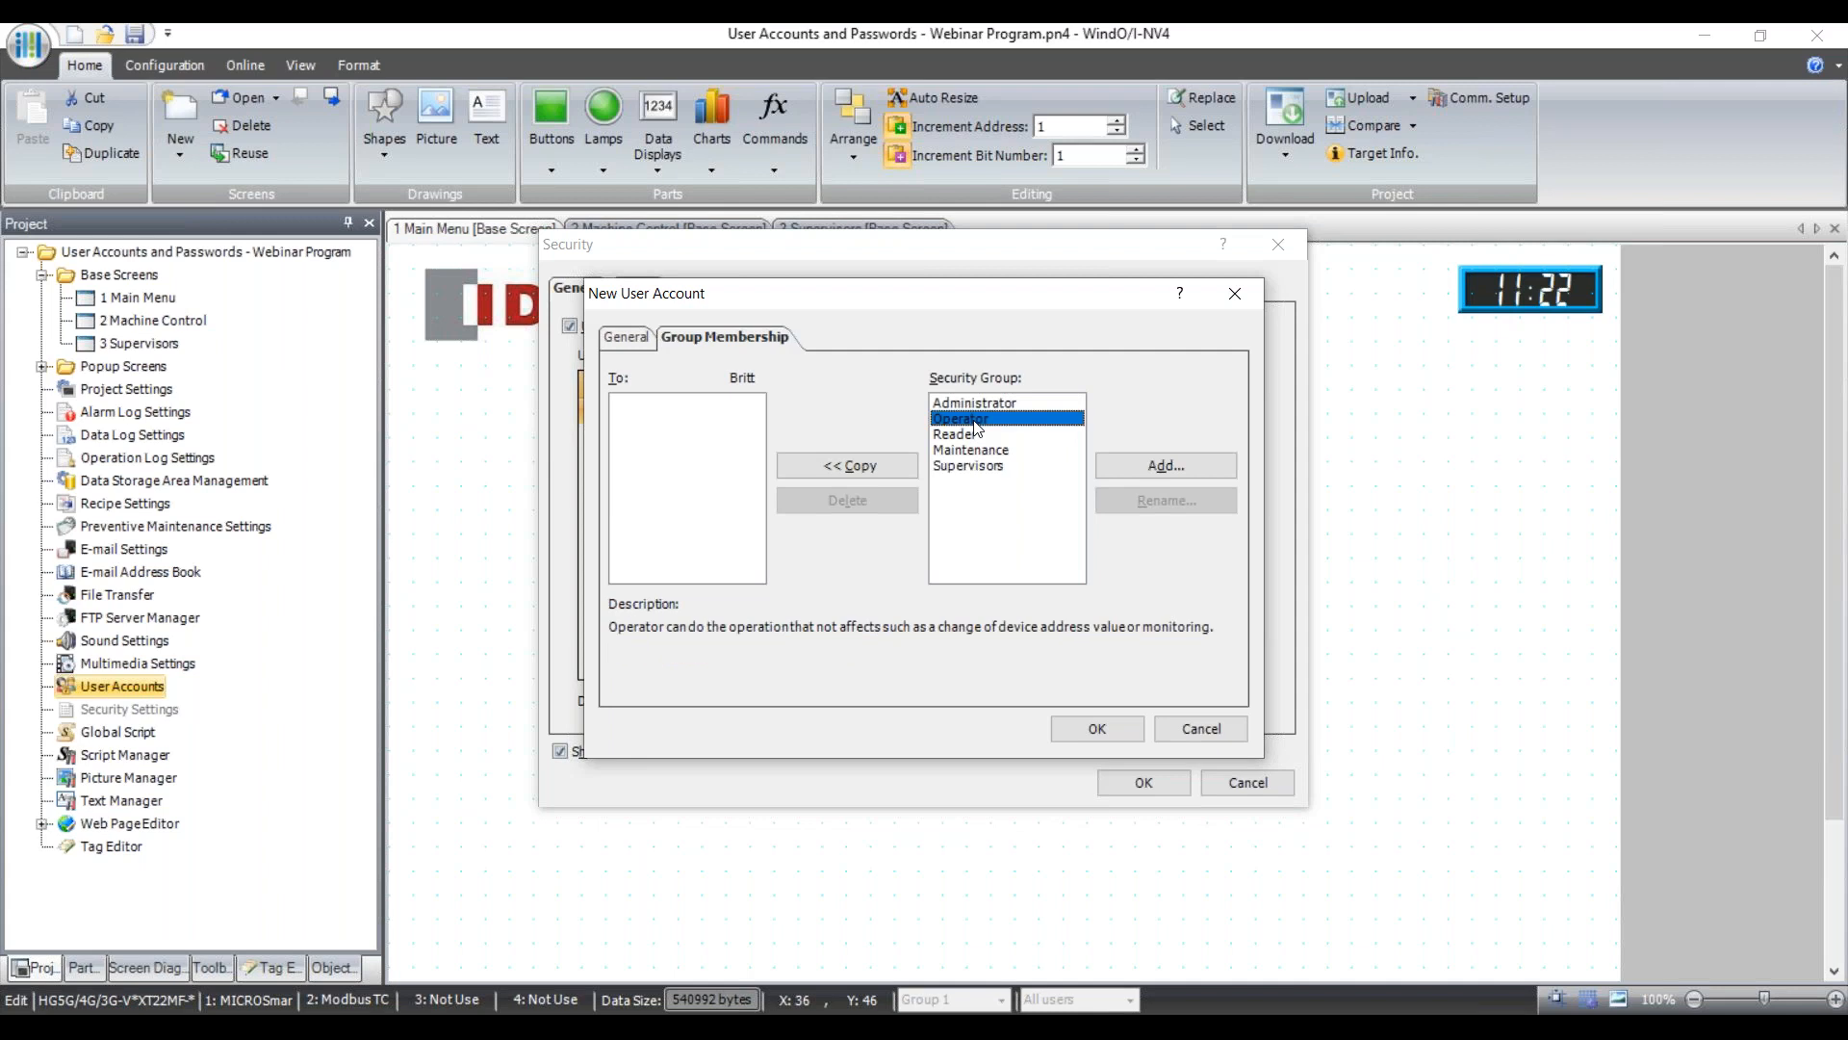
pyautogui.click(977, 434)
pyautogui.click(980, 418)
pyautogui.click(982, 404)
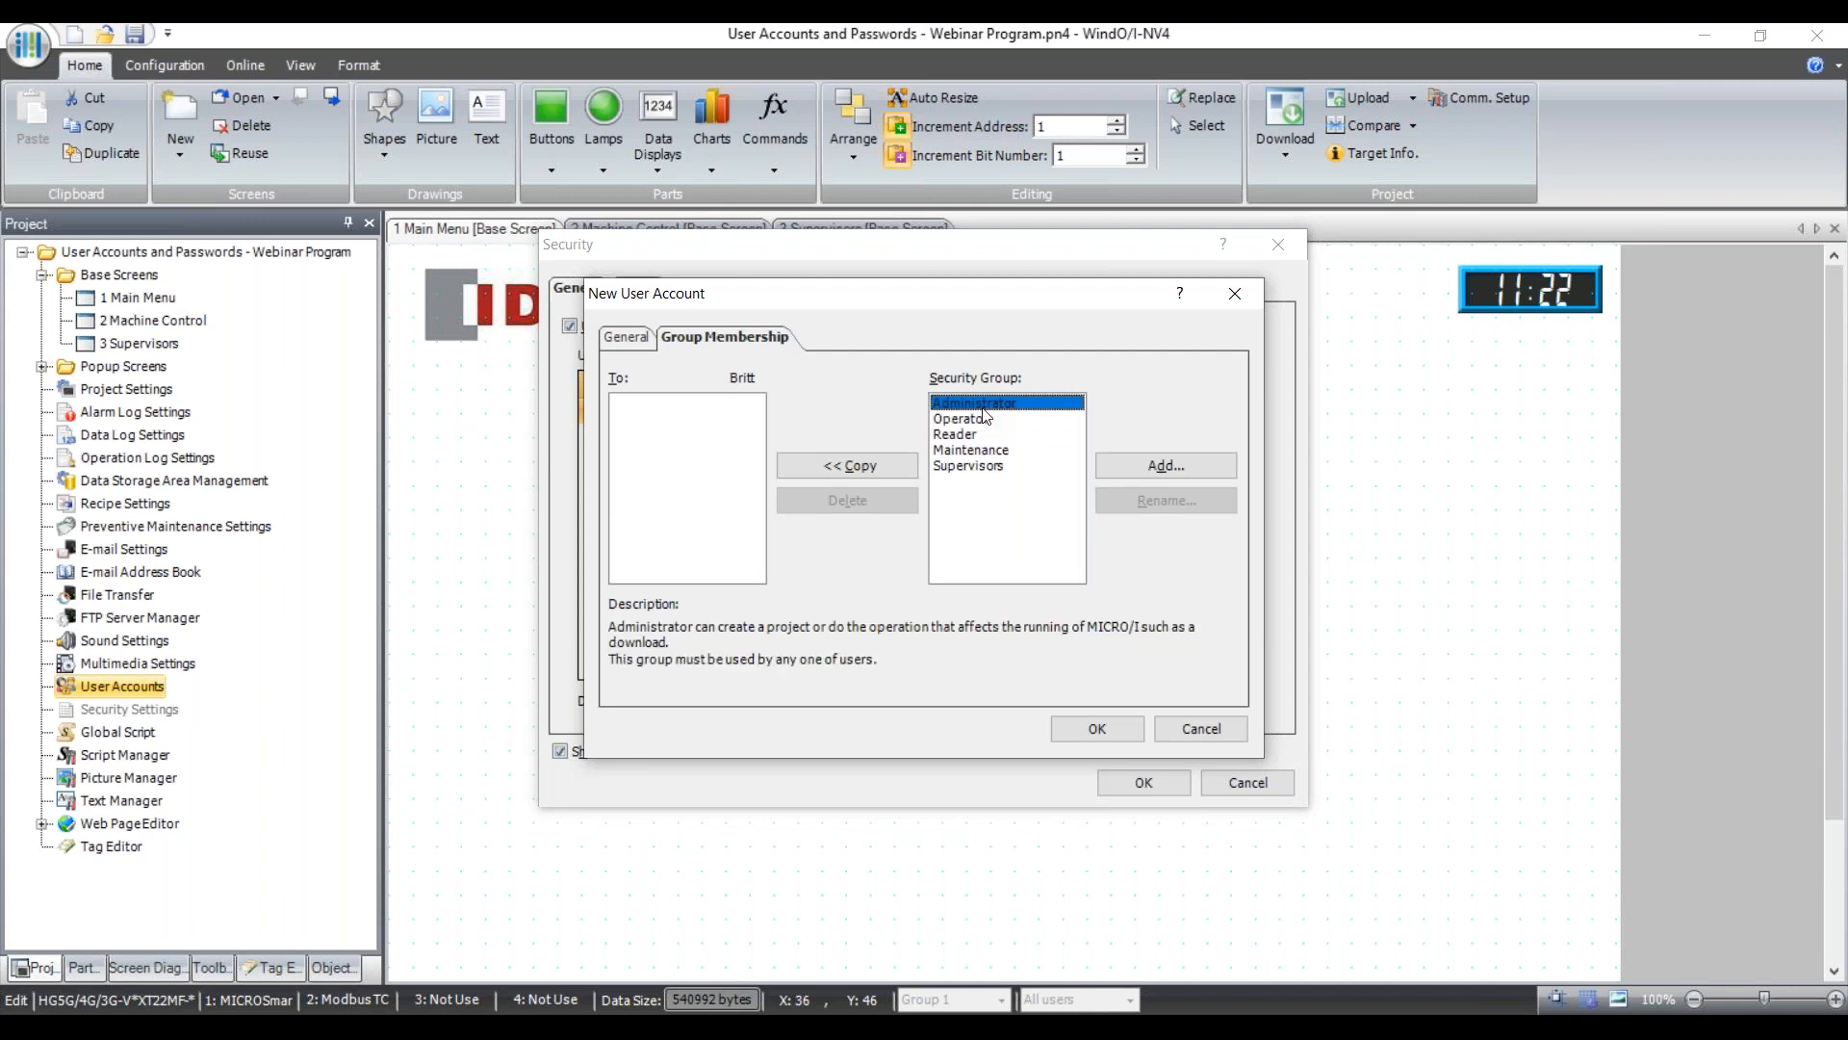
pyautogui.click(987, 451)
pyautogui.click(993, 464)
pyautogui.press('Up')
pyautogui.press('Down')
pyautogui.press('Up')
pyautogui.click(995, 464)
pyautogui.click(992, 451)
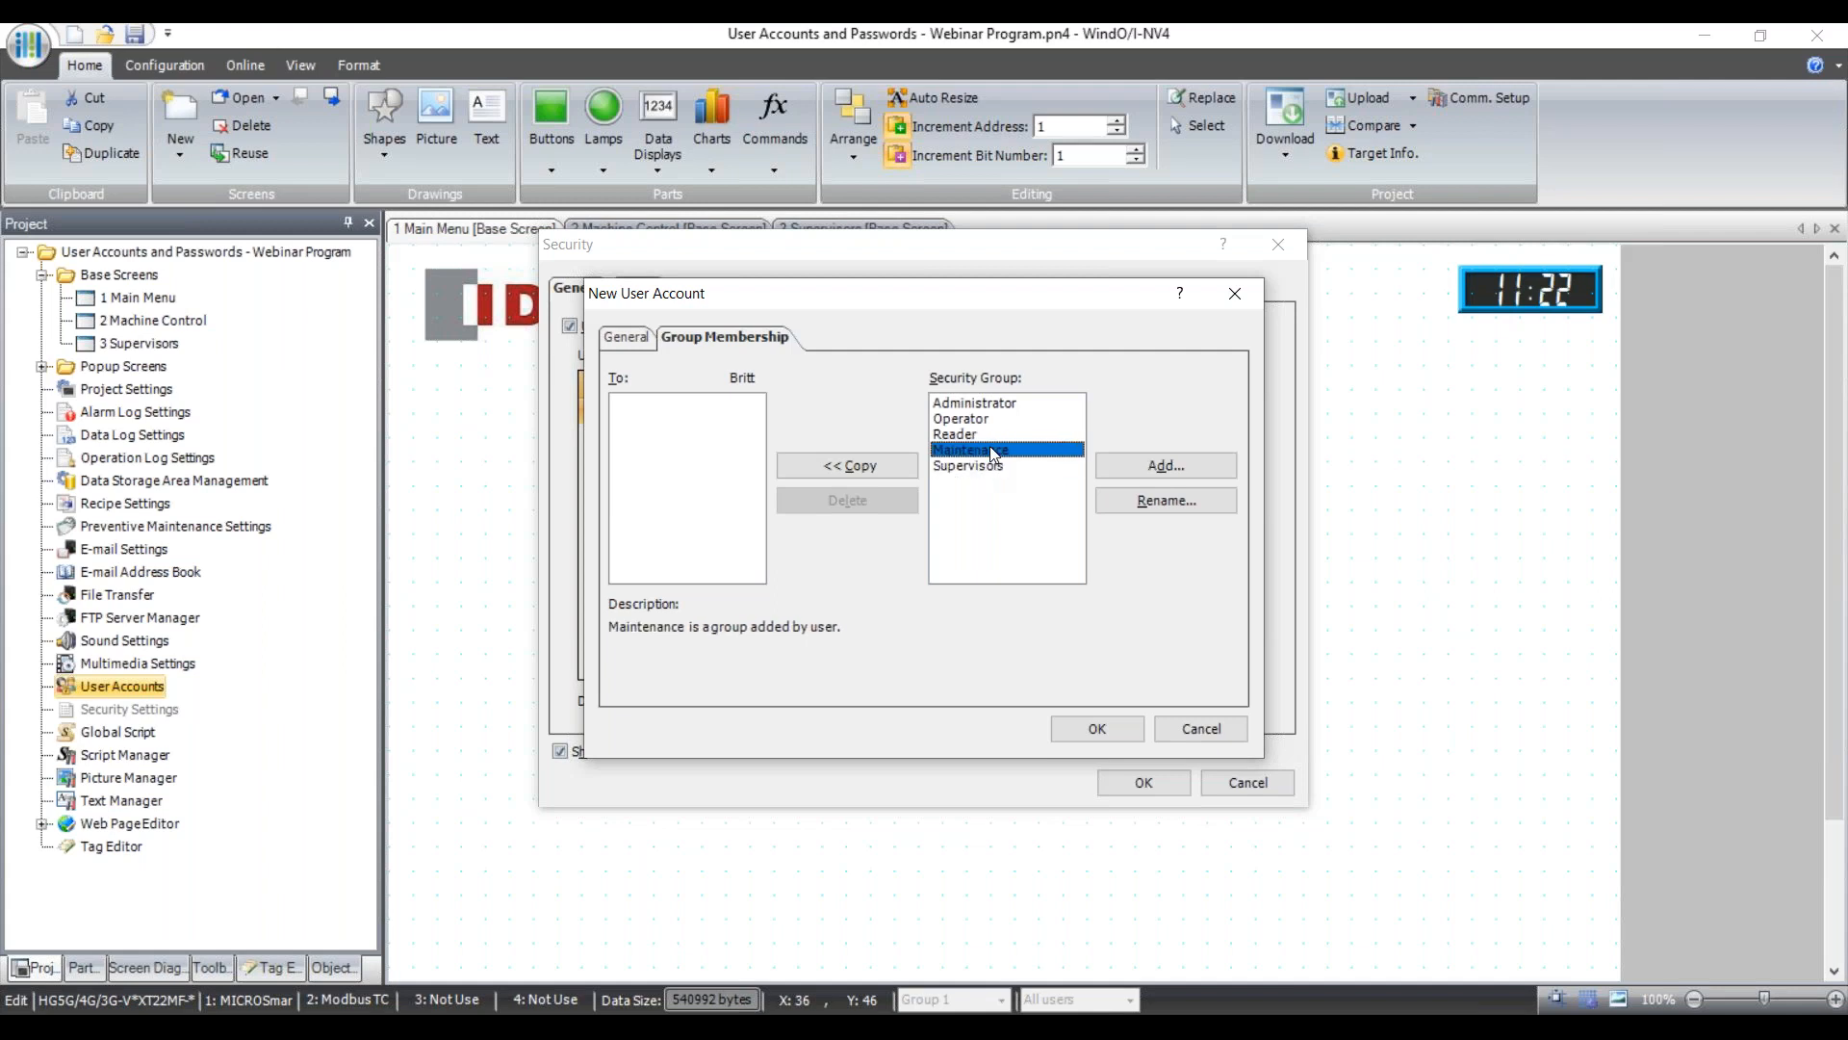
pyautogui.click(1172, 465)
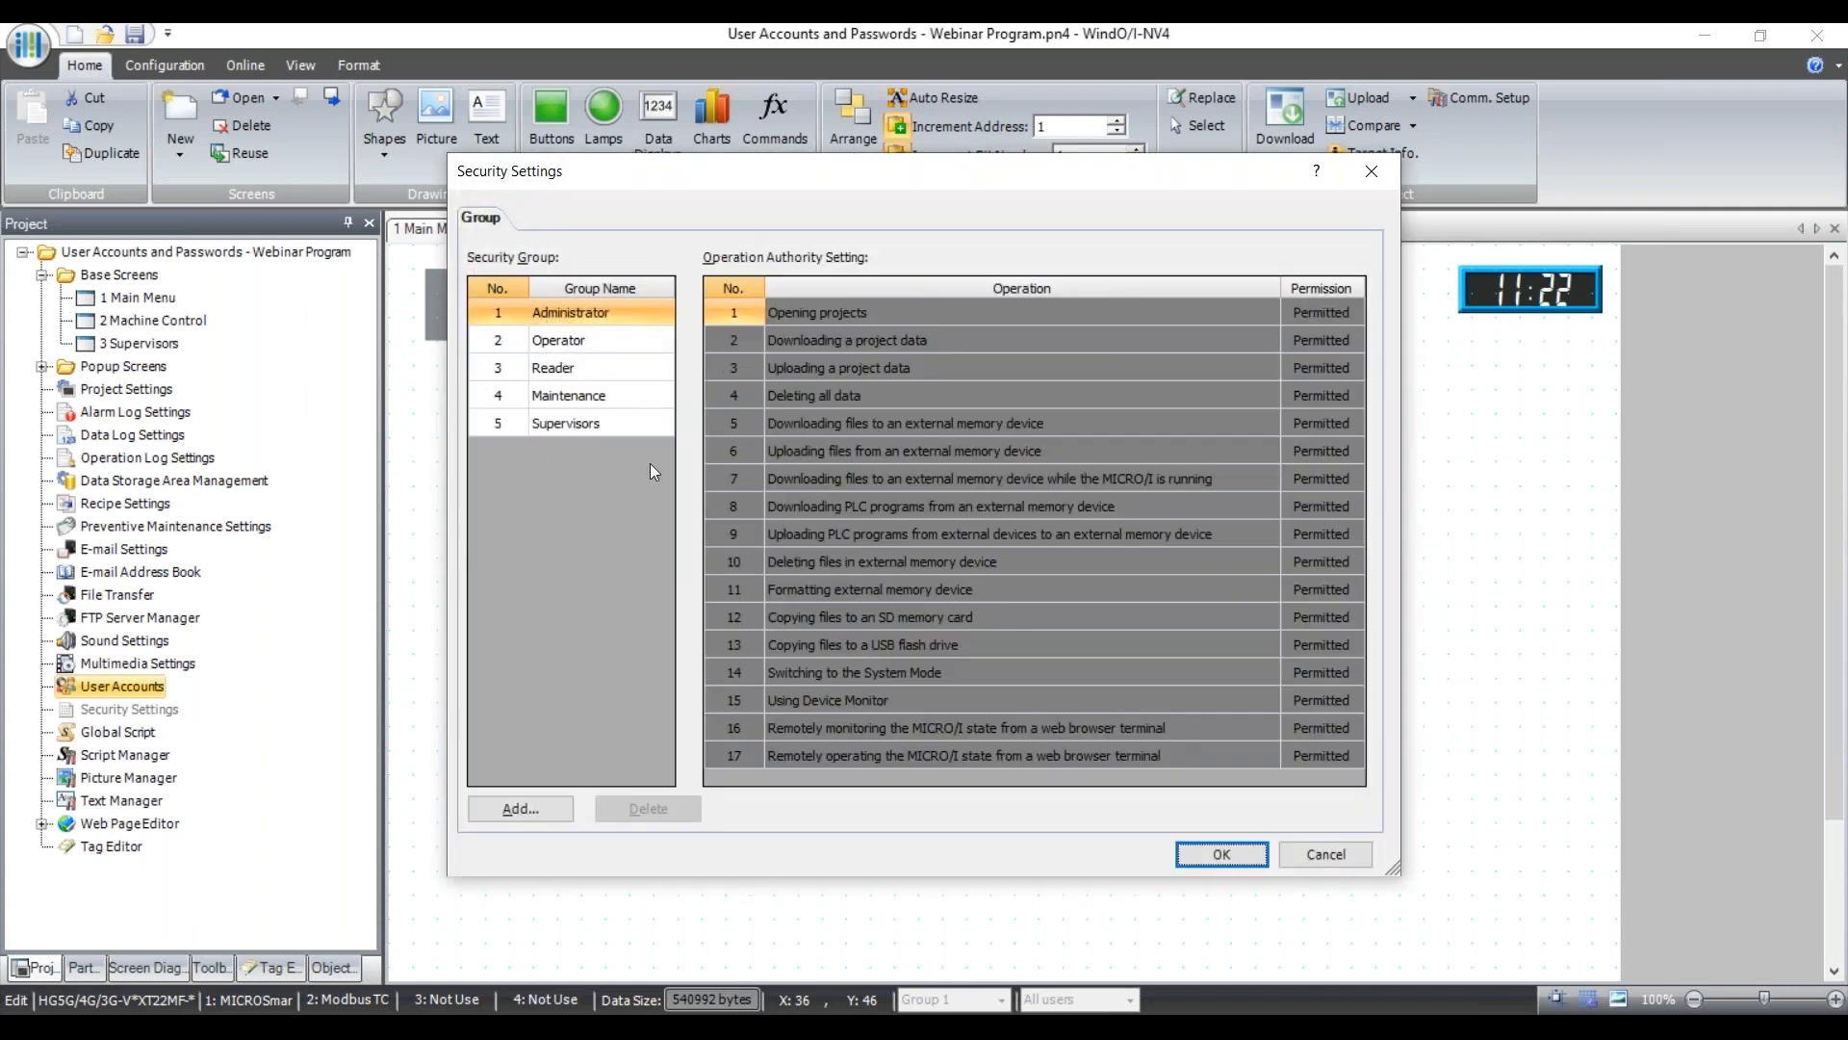
# Add a new security group named TestGroup.
pyautogui.click(520, 808)
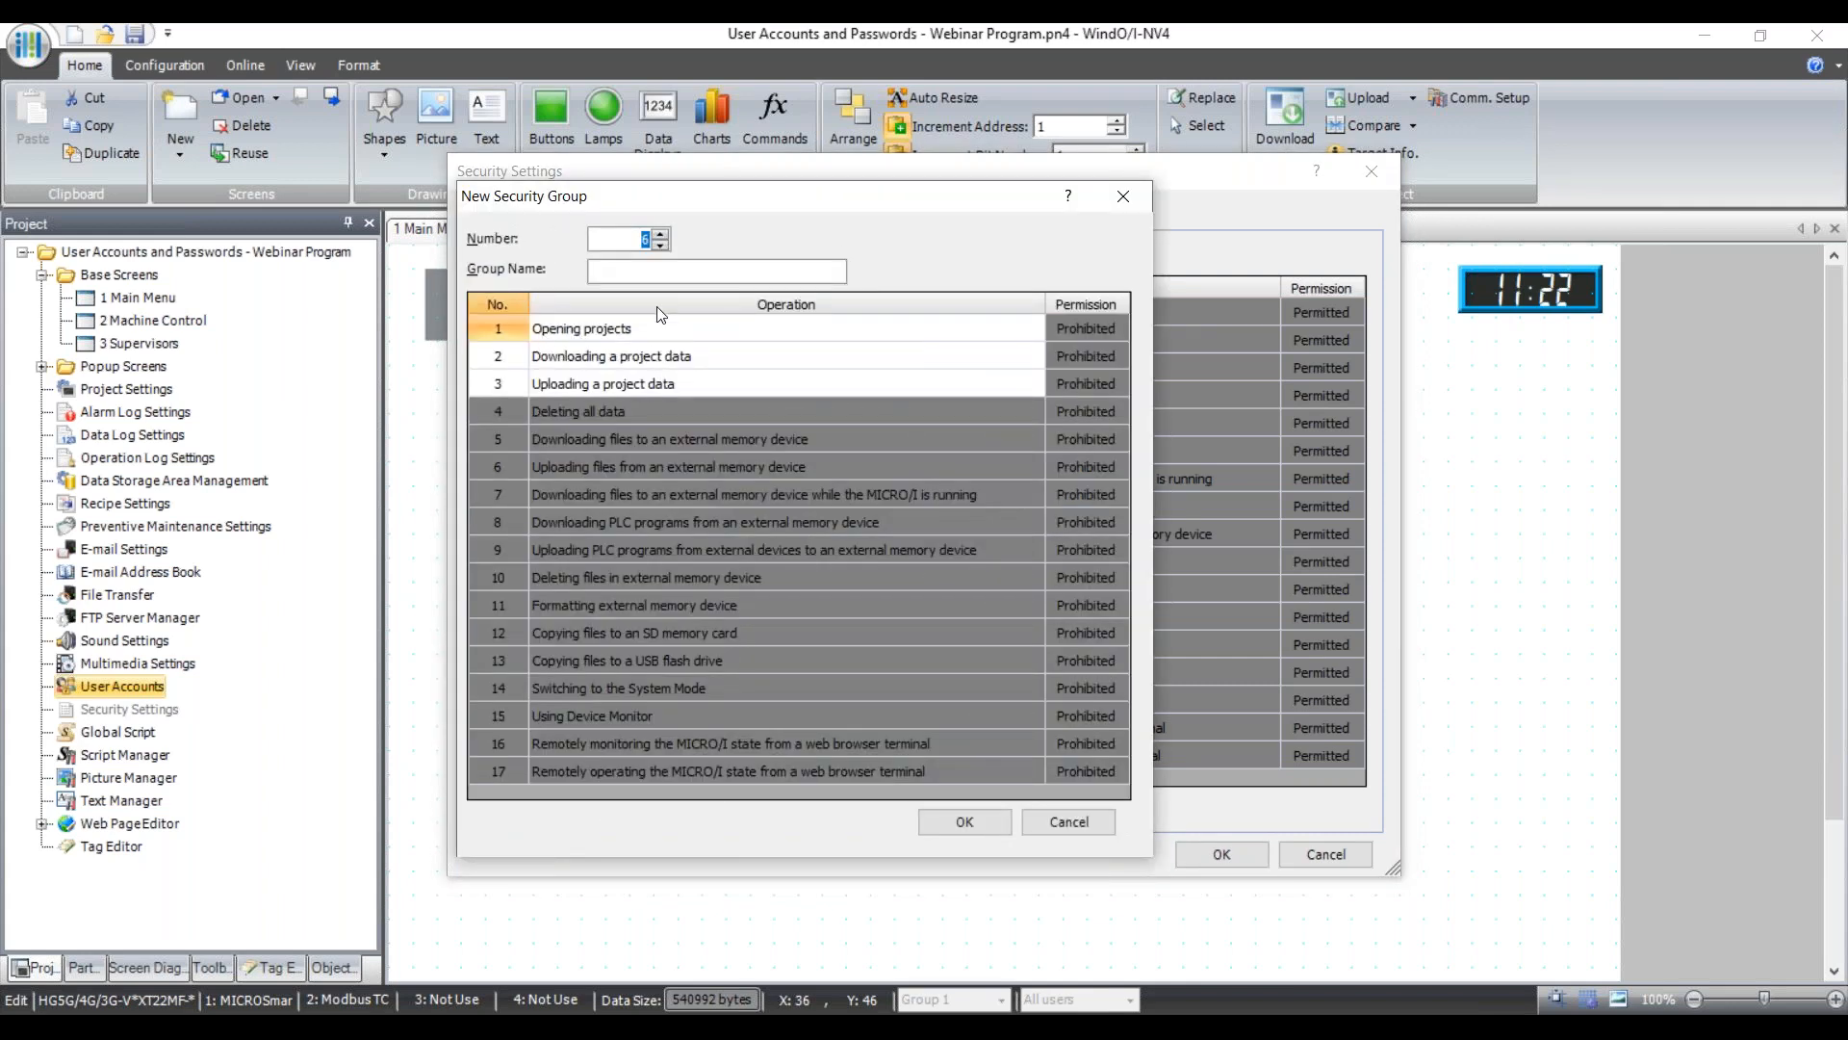
pyautogui.click(679, 273)
pyautogui.write('TestGrouyp')
pyautogui.press('BackSpace')
pyautogui.press('BackSpace')
pyautogui.write('p')
pyautogui.click(965, 820)
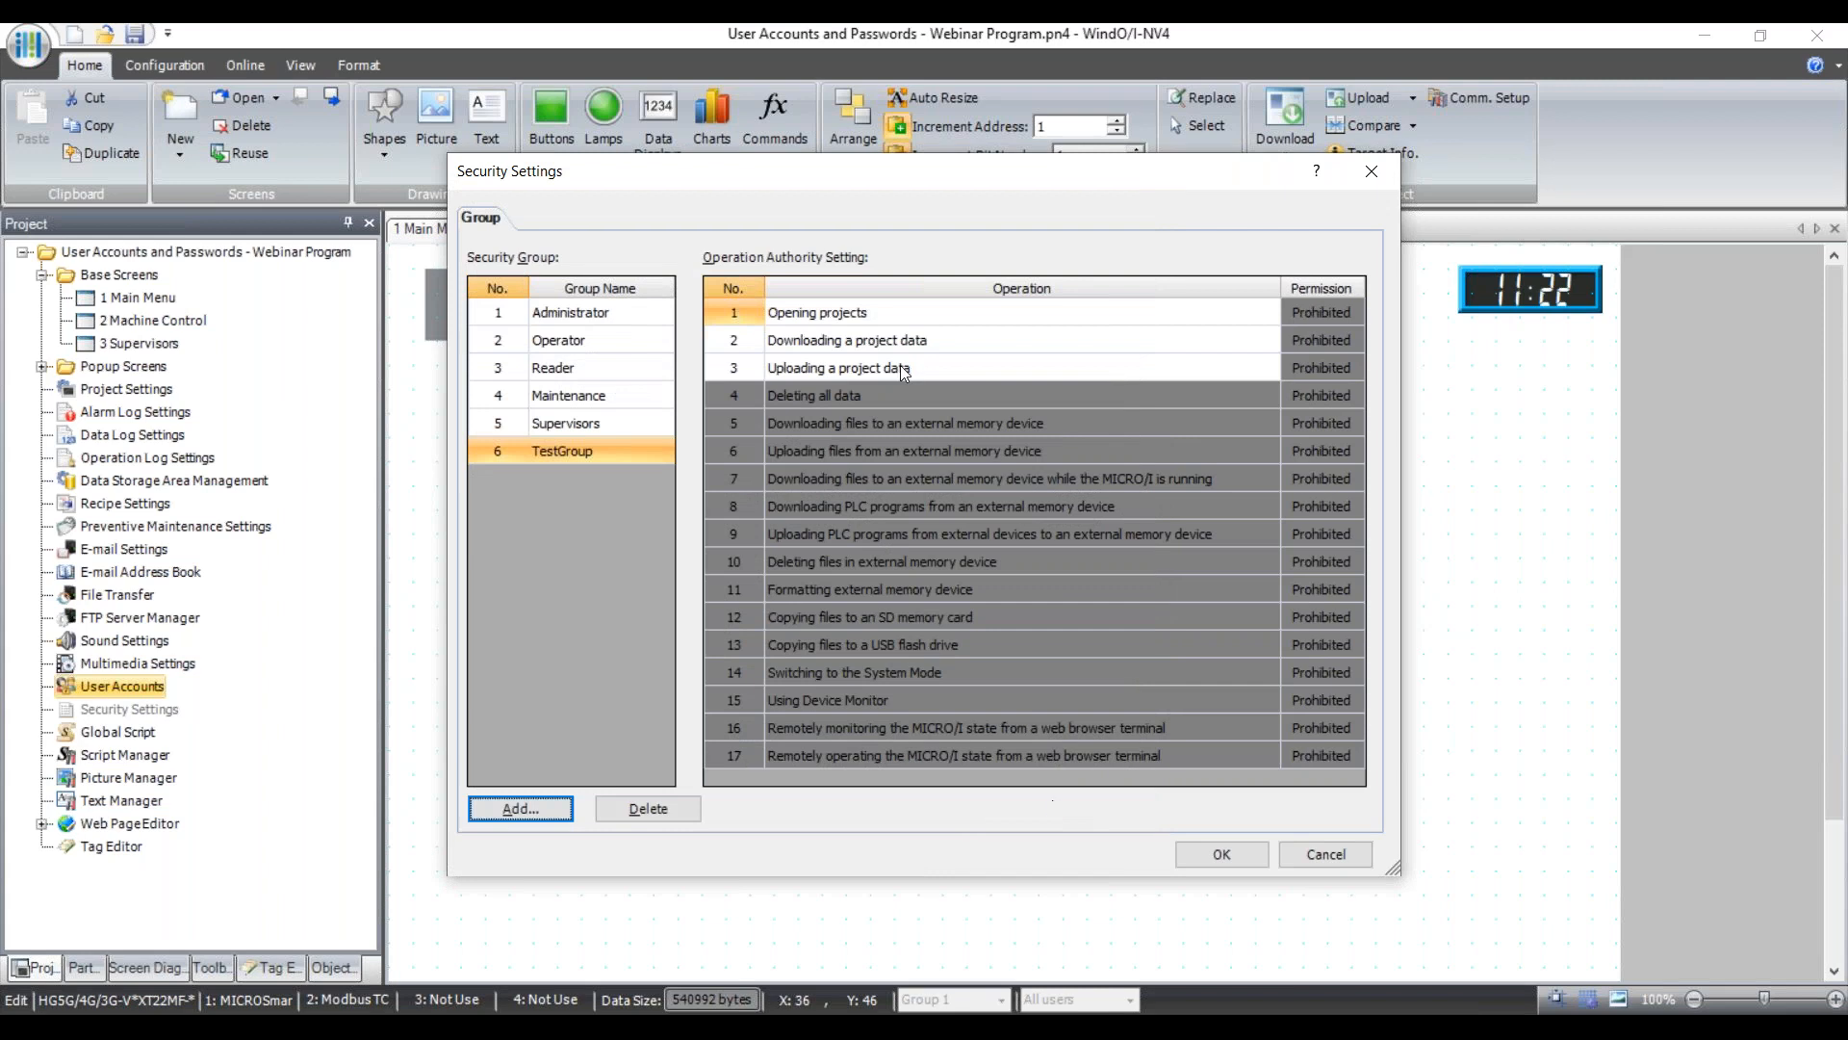
# Compare the Administrator, Operator and Reader groups' permissions; Reader permits only operations 6, 13 and 16.
pyautogui.click(601, 321)
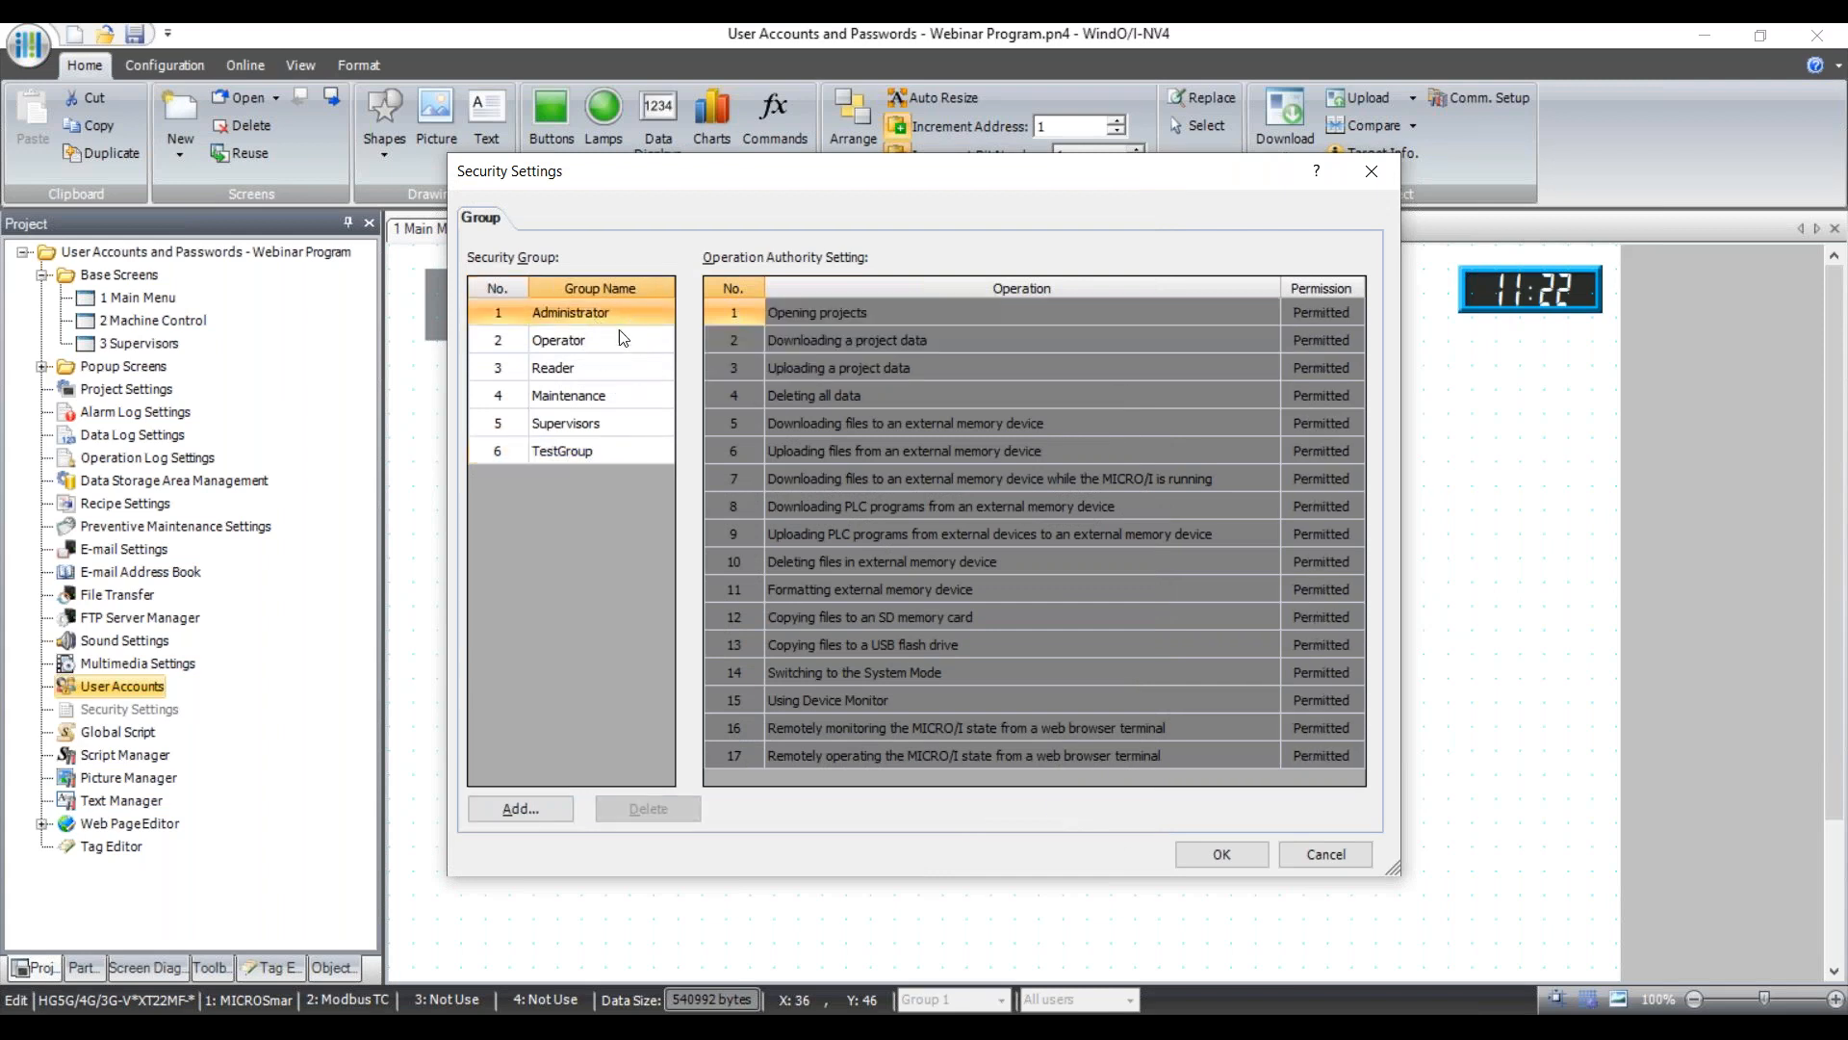
pyautogui.click(564, 343)
pyautogui.click(564, 314)
pyautogui.click(578, 347)
pyautogui.click(589, 375)
pyautogui.click(588, 317)
pyautogui.click(595, 347)
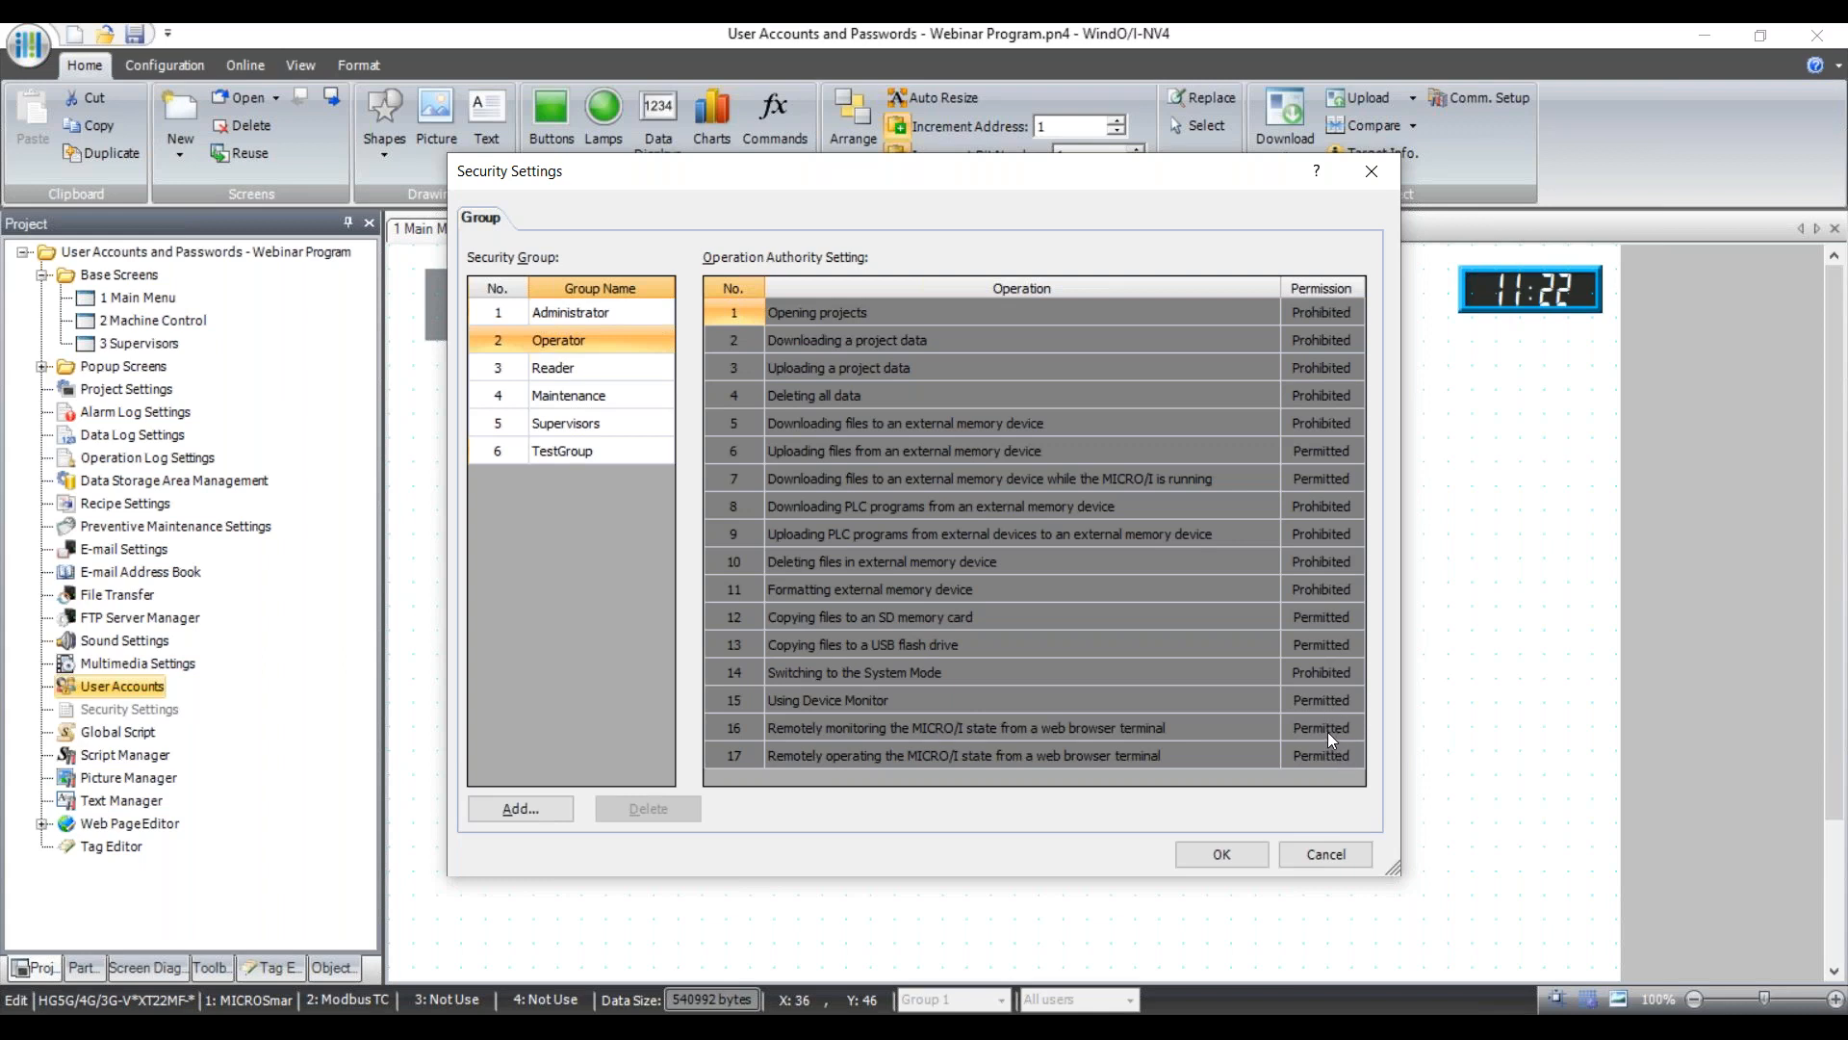
pyautogui.click(575, 368)
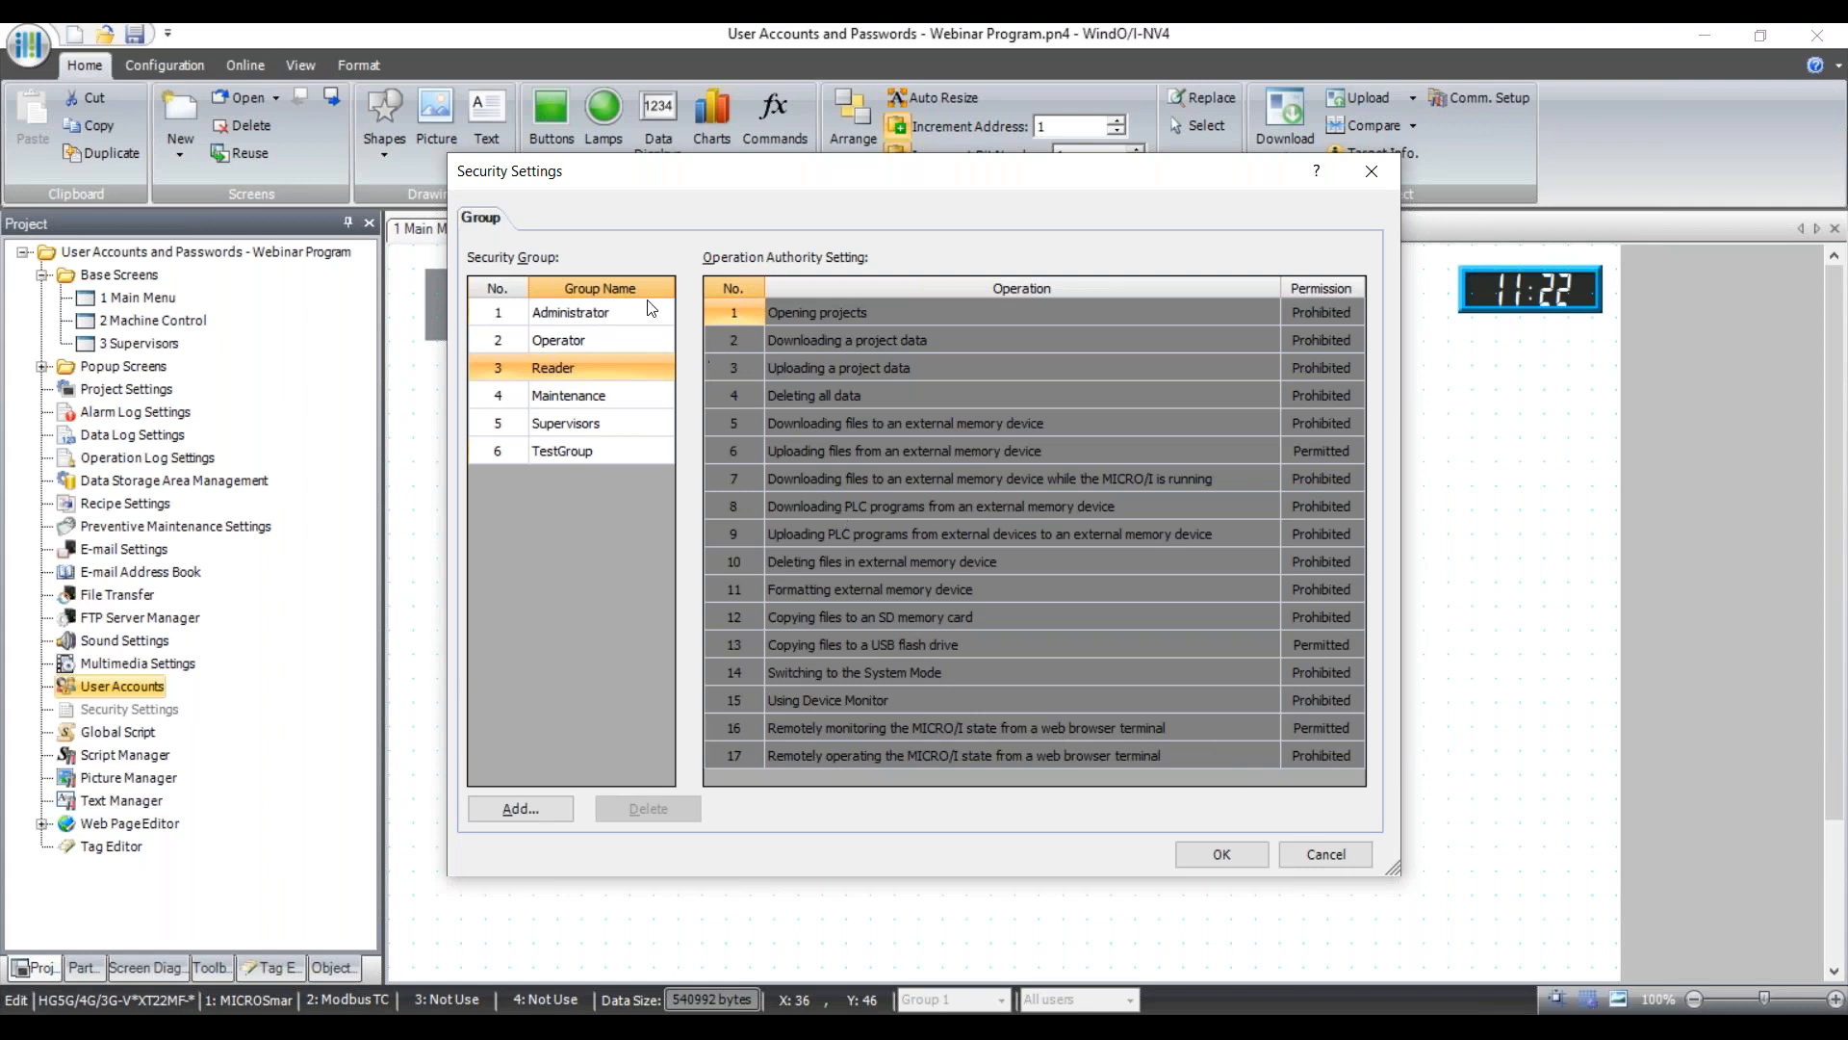
pyautogui.click(621, 314)
pyautogui.click(606, 339)
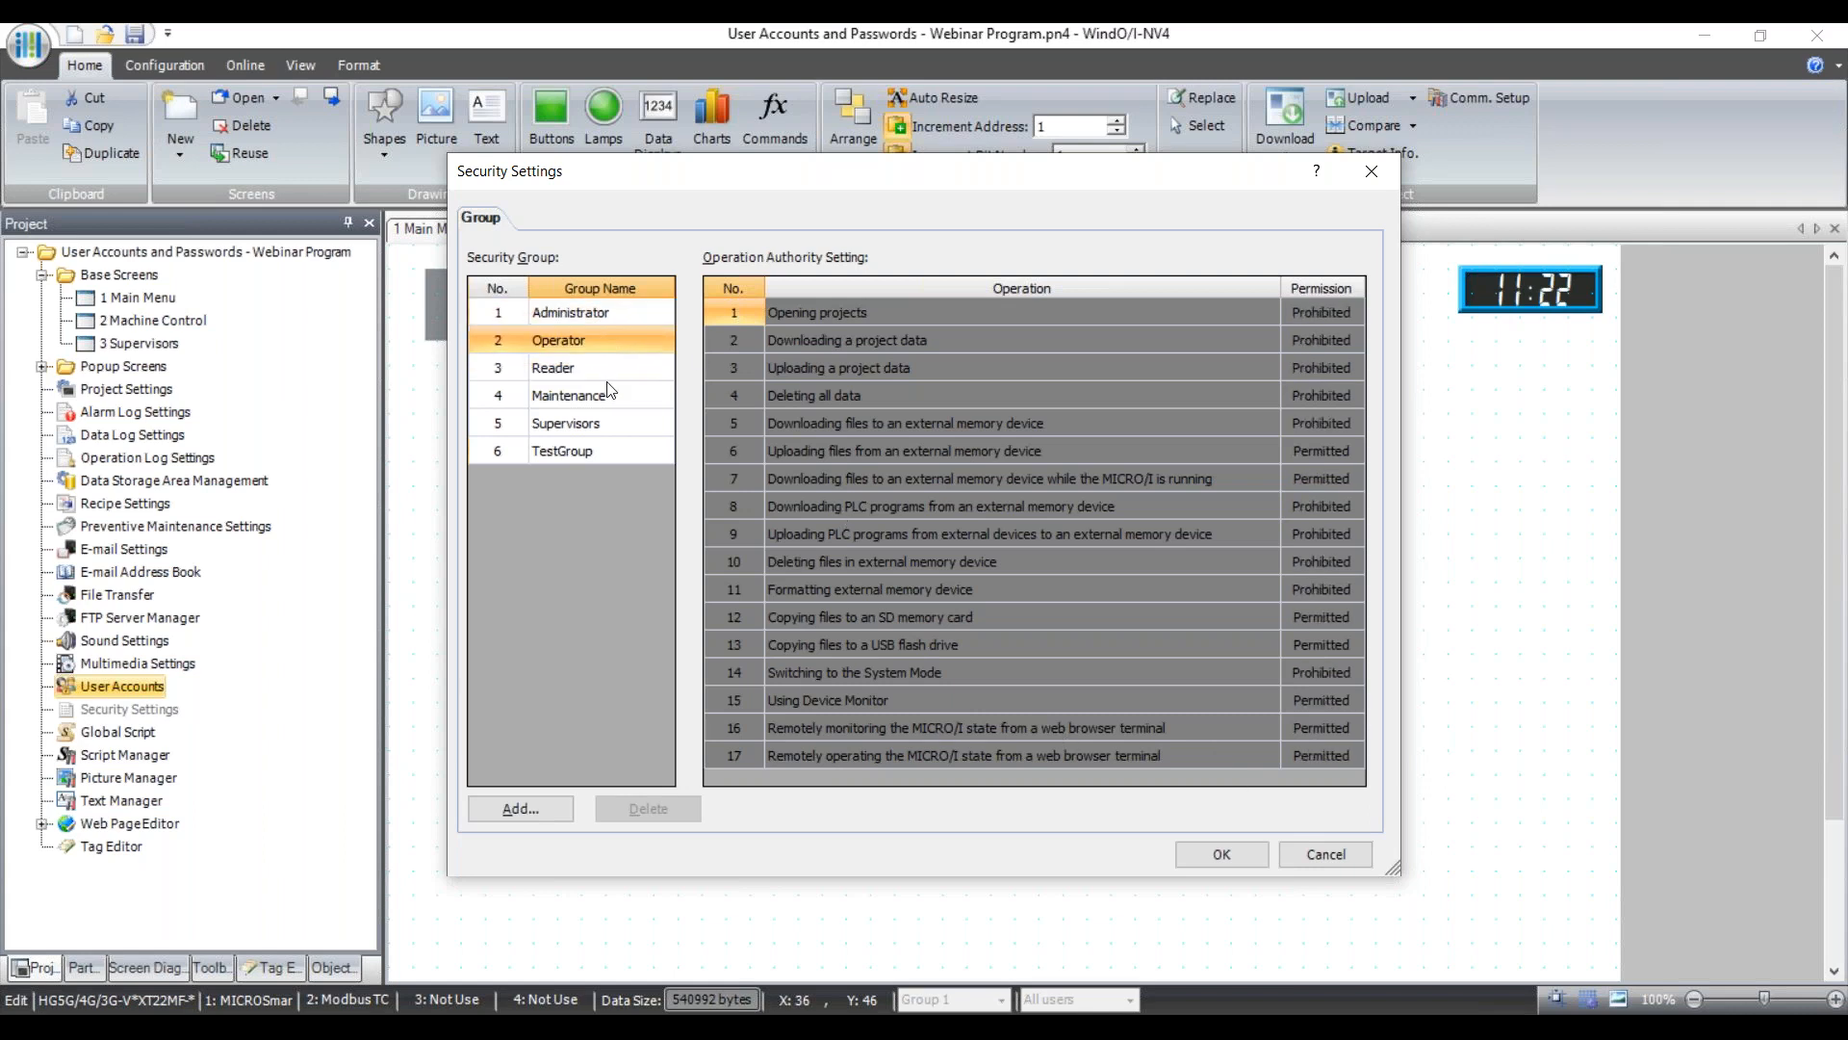
pyautogui.click(606, 370)
pyautogui.click(609, 397)
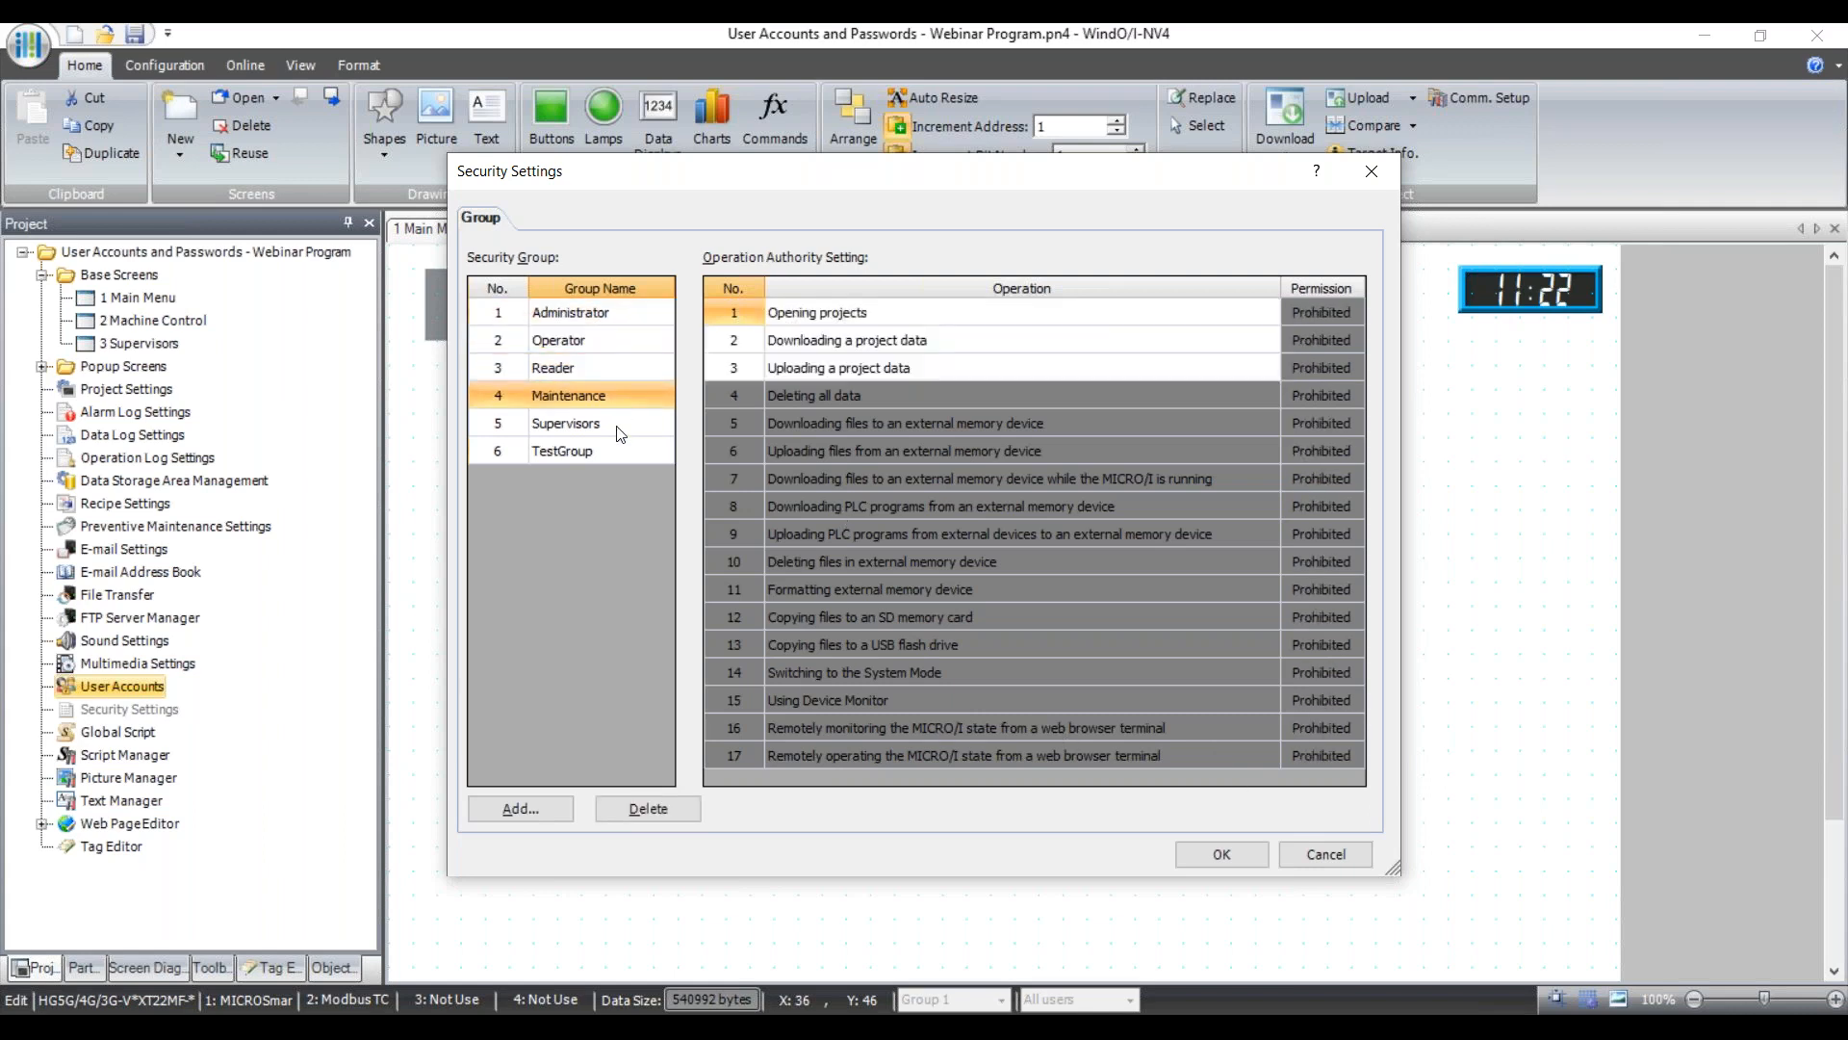
pyautogui.click(618, 425)
pyautogui.click(616, 452)
pyautogui.click(602, 423)
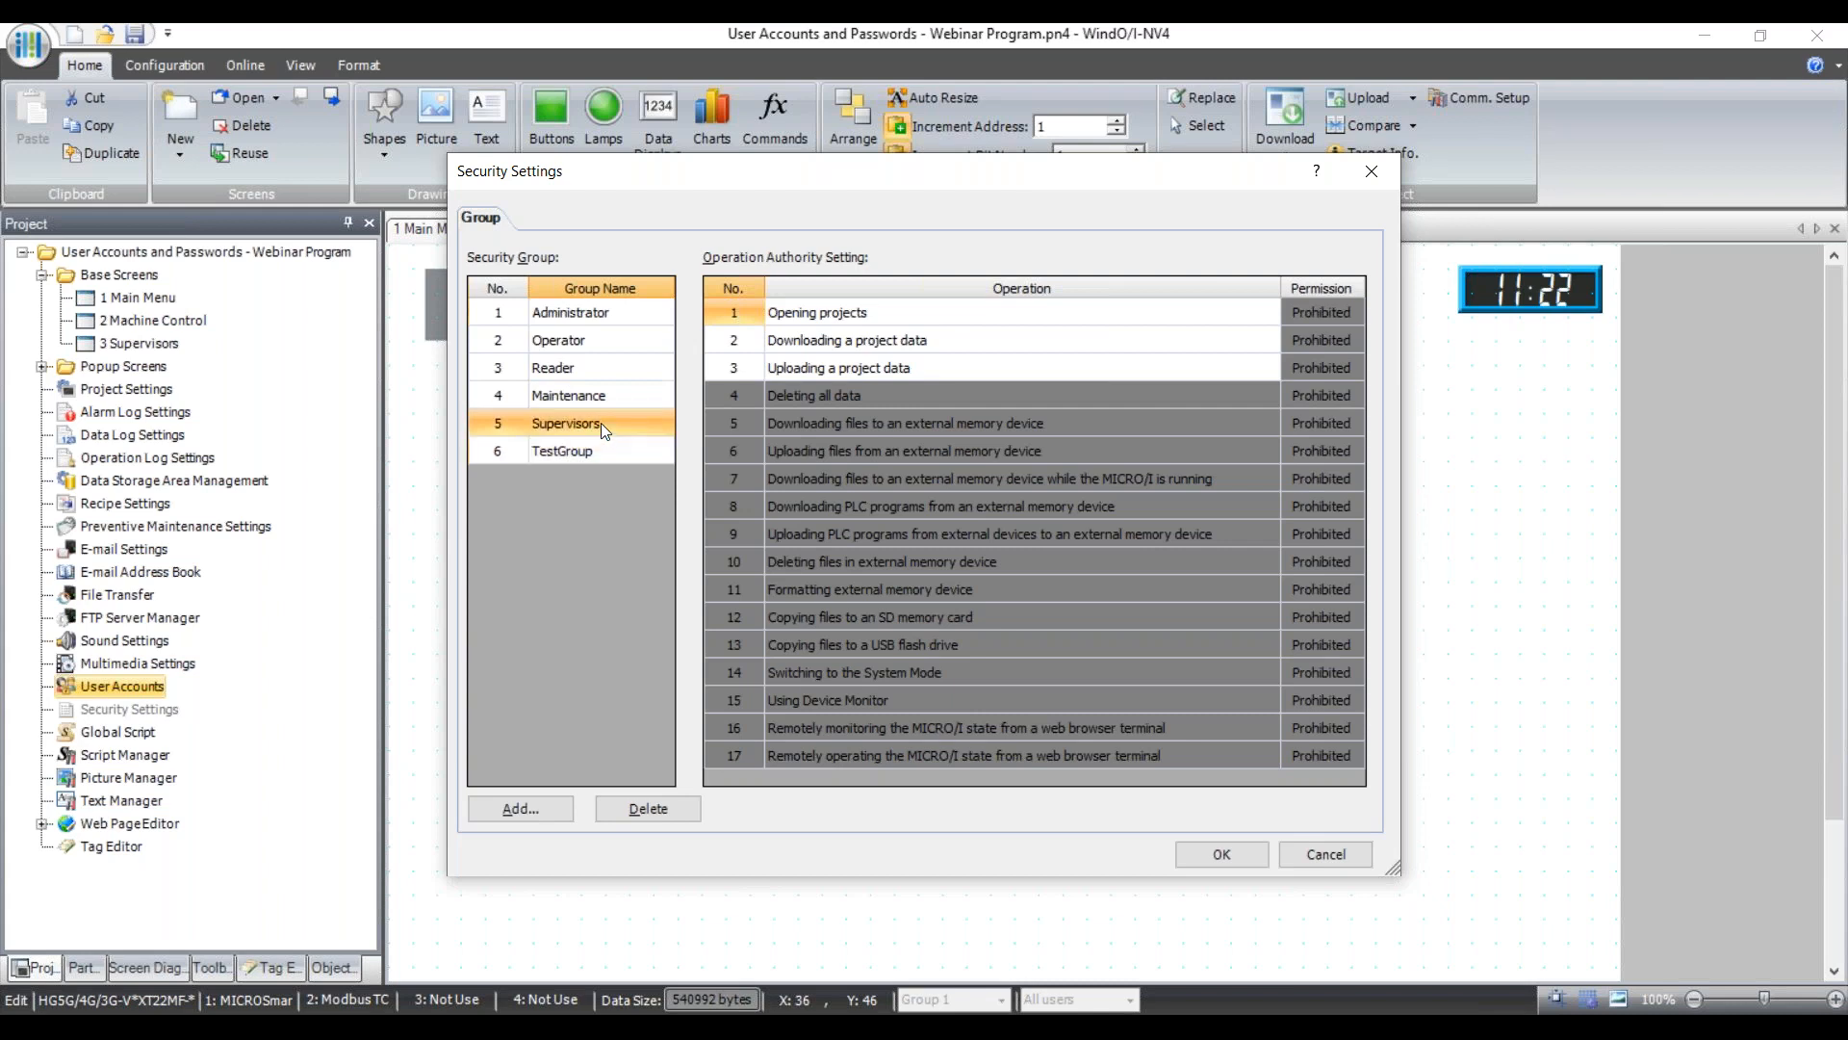
pyautogui.click(597, 402)
pyautogui.click(616, 431)
pyautogui.click(589, 452)
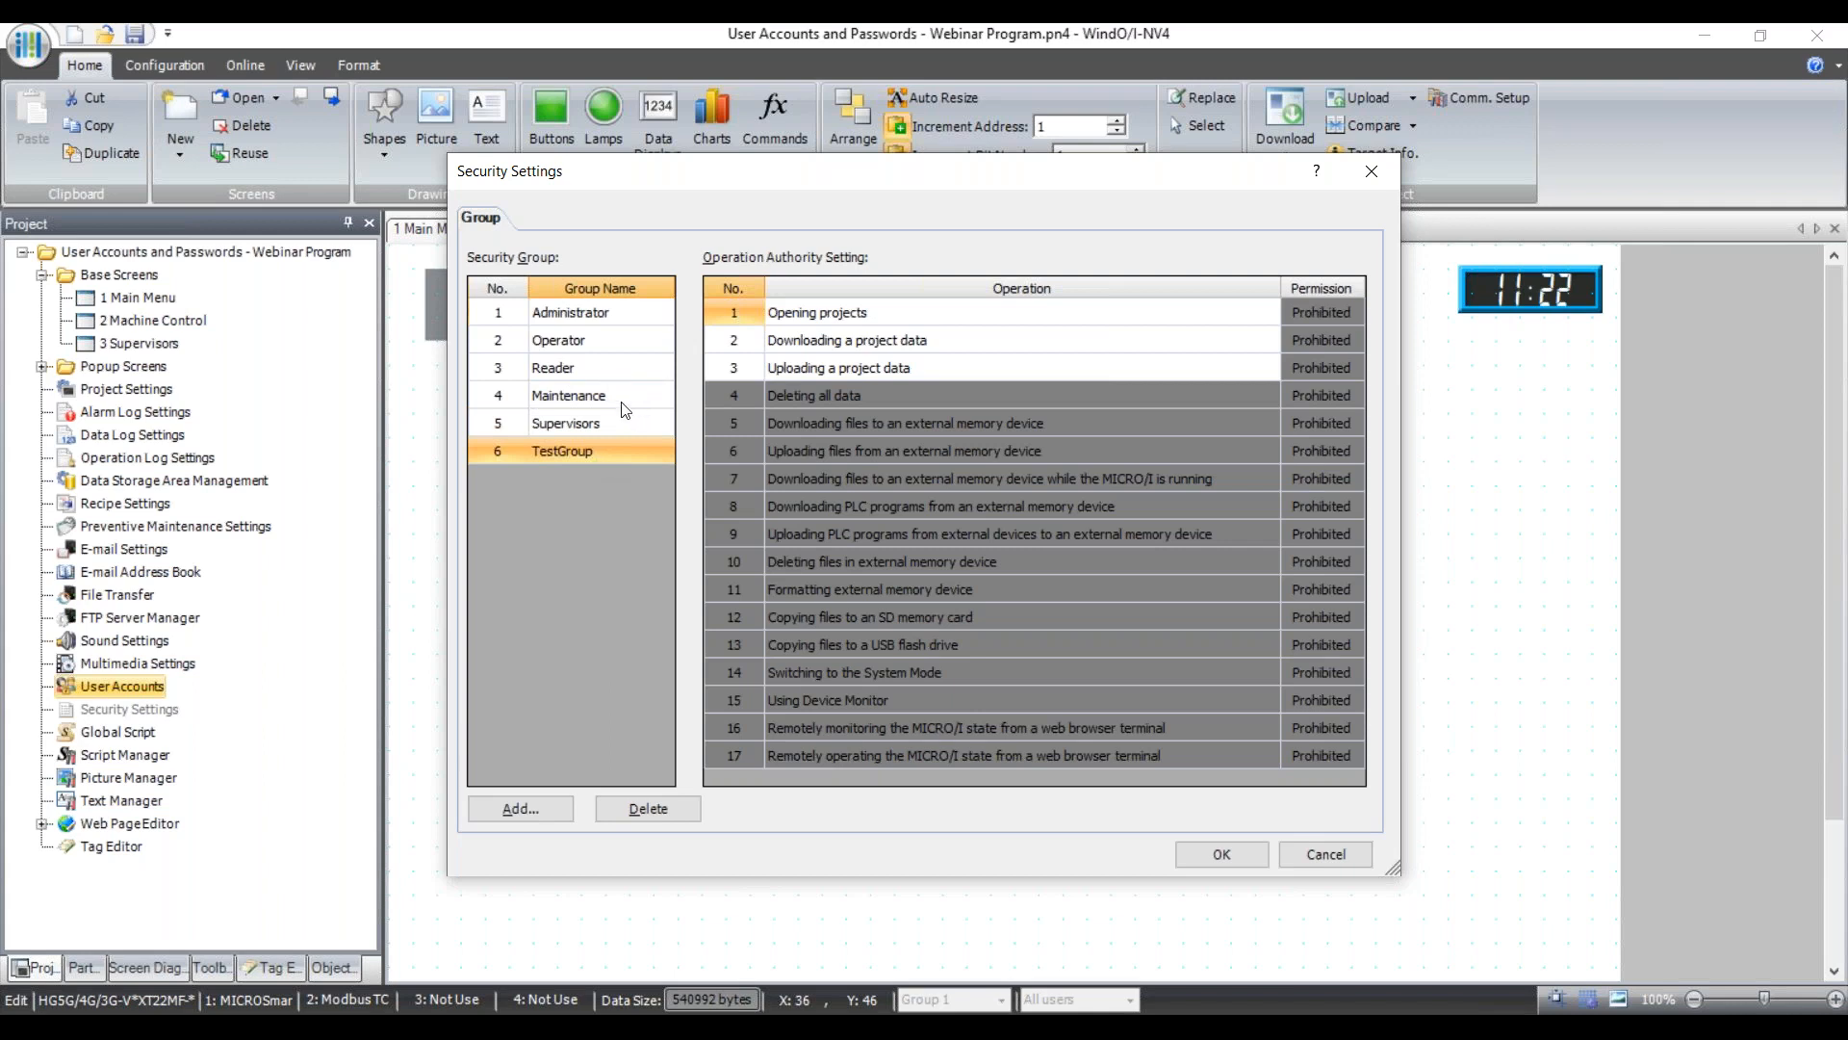
pyautogui.click(621, 403)
pyautogui.click(621, 441)
pyautogui.click(618, 426)
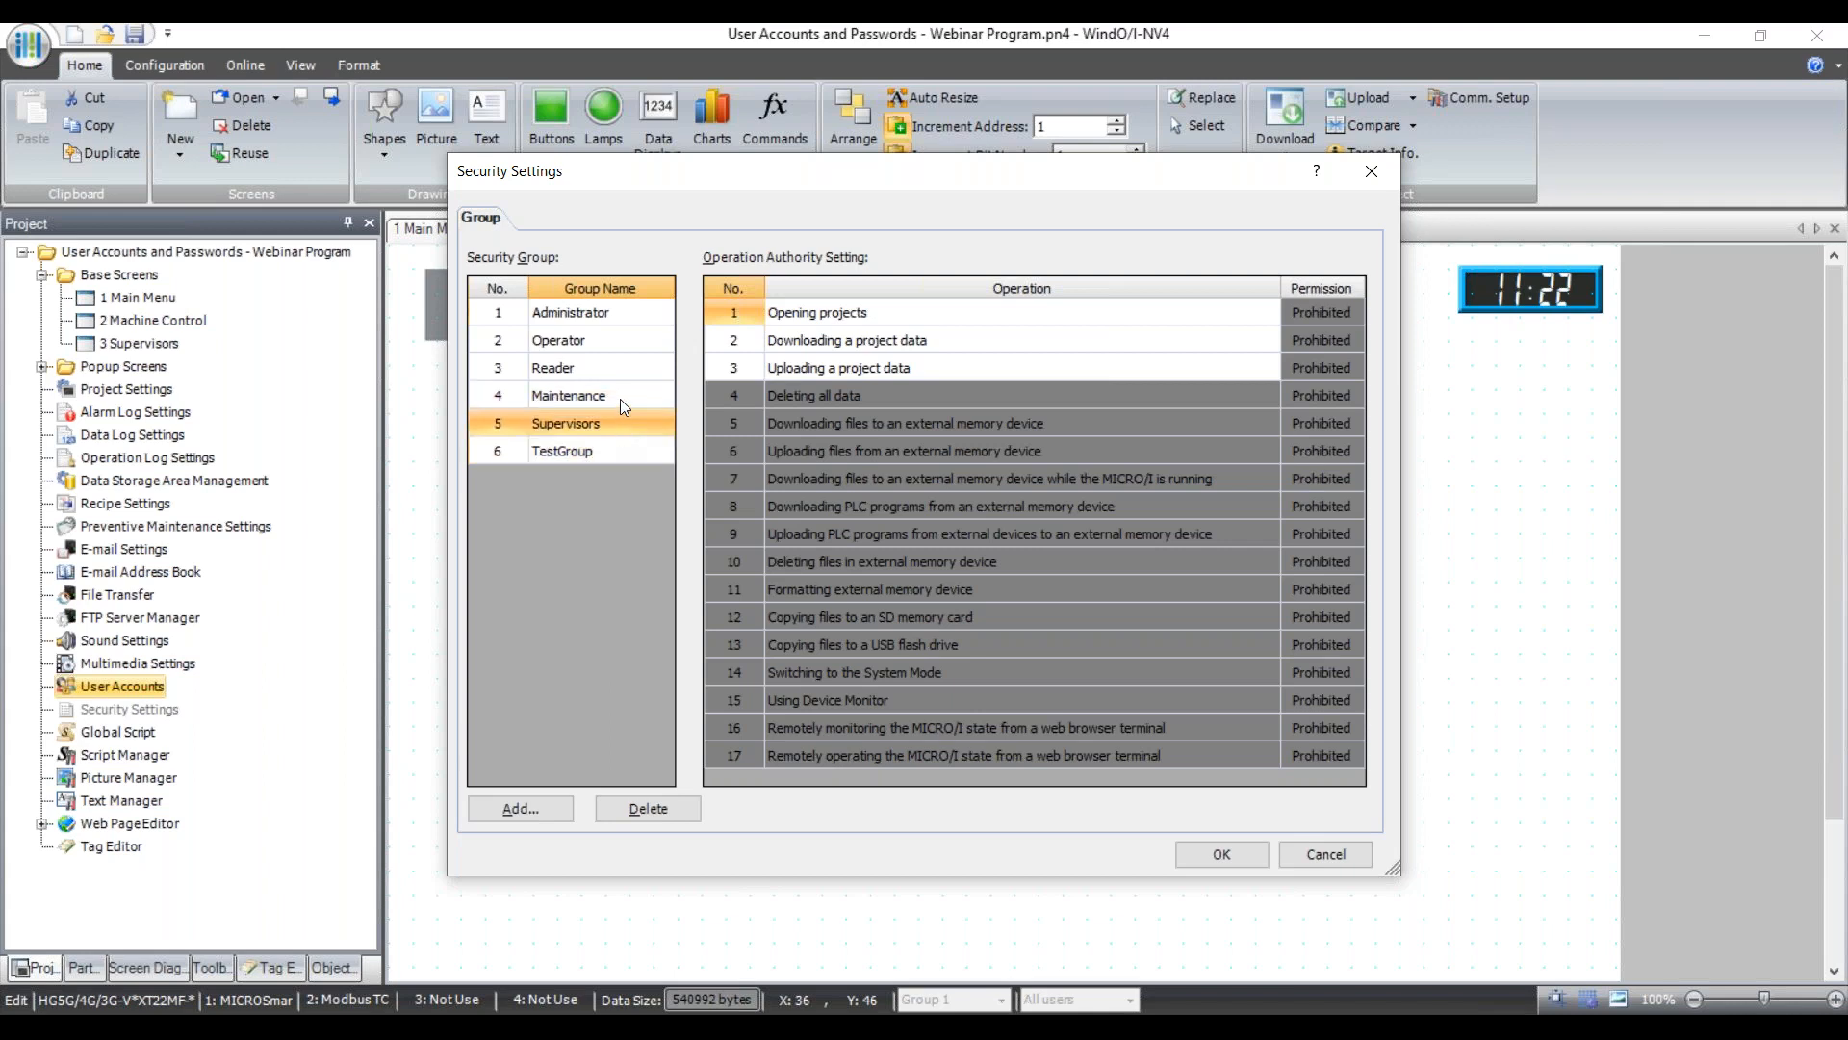
pyautogui.click(621, 400)
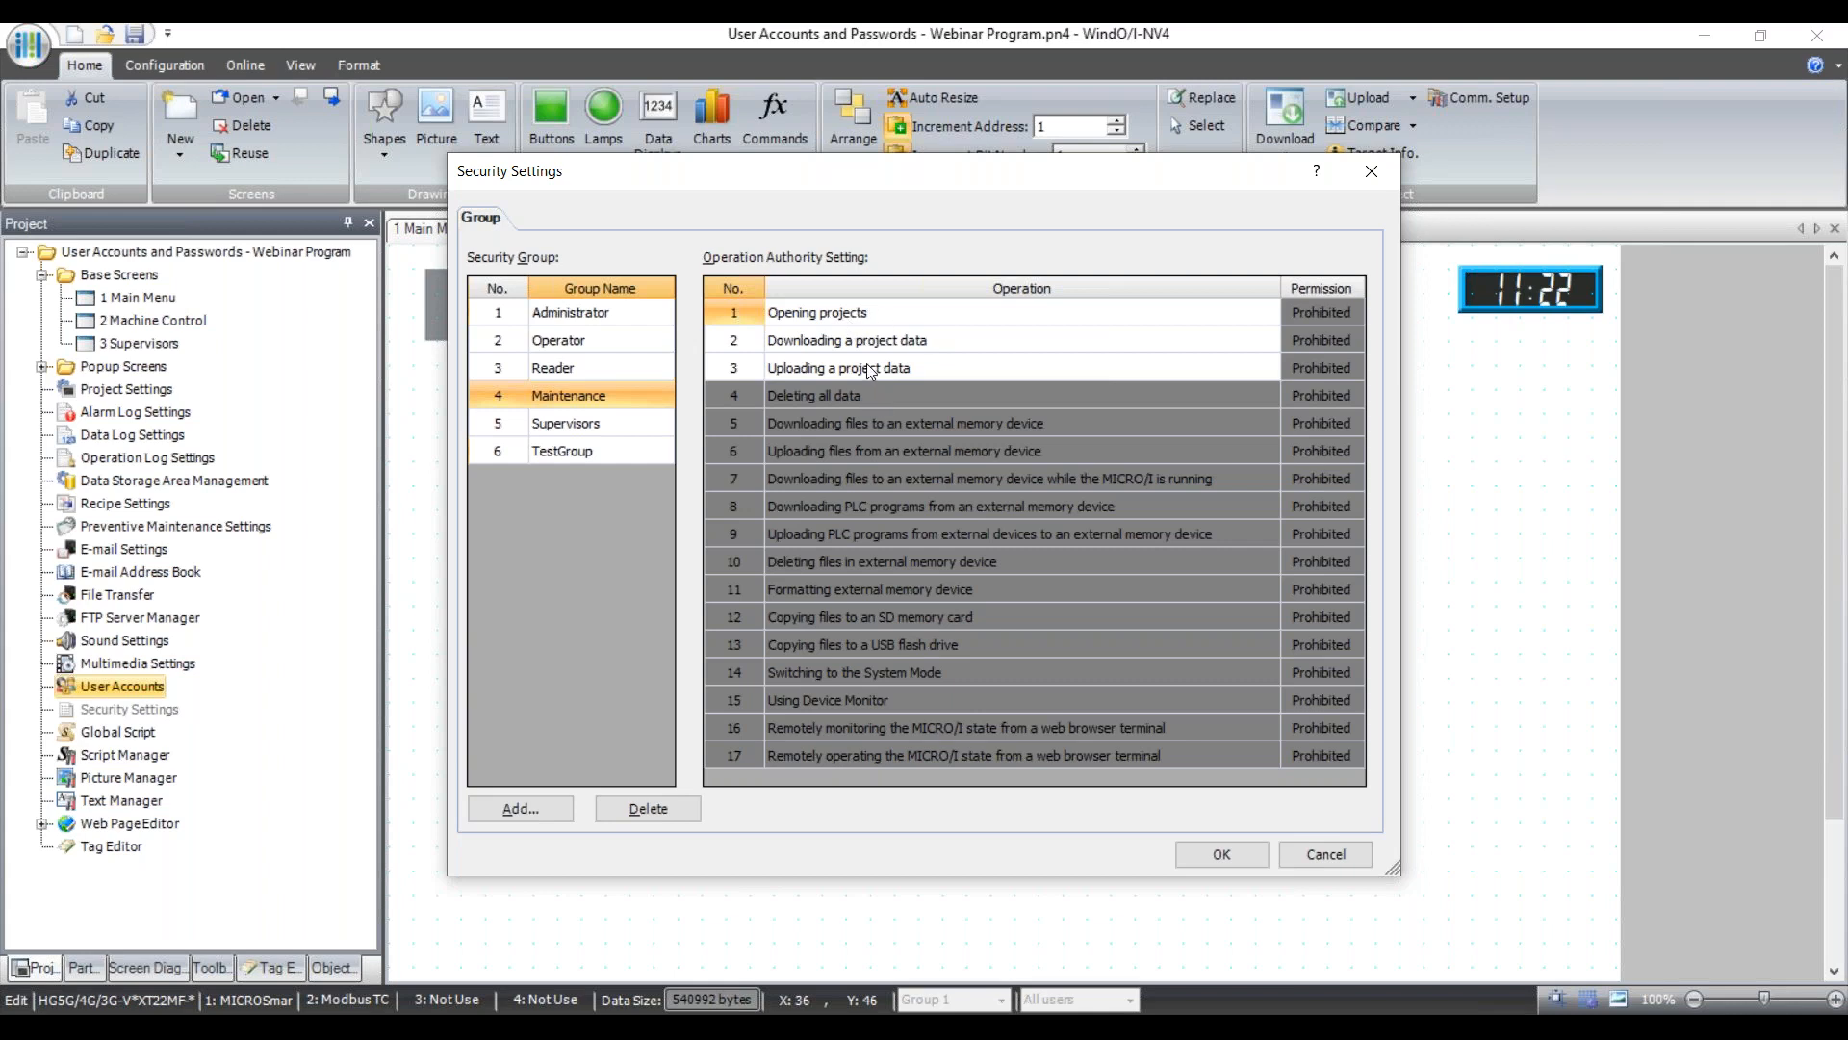
pyautogui.click(581, 429)
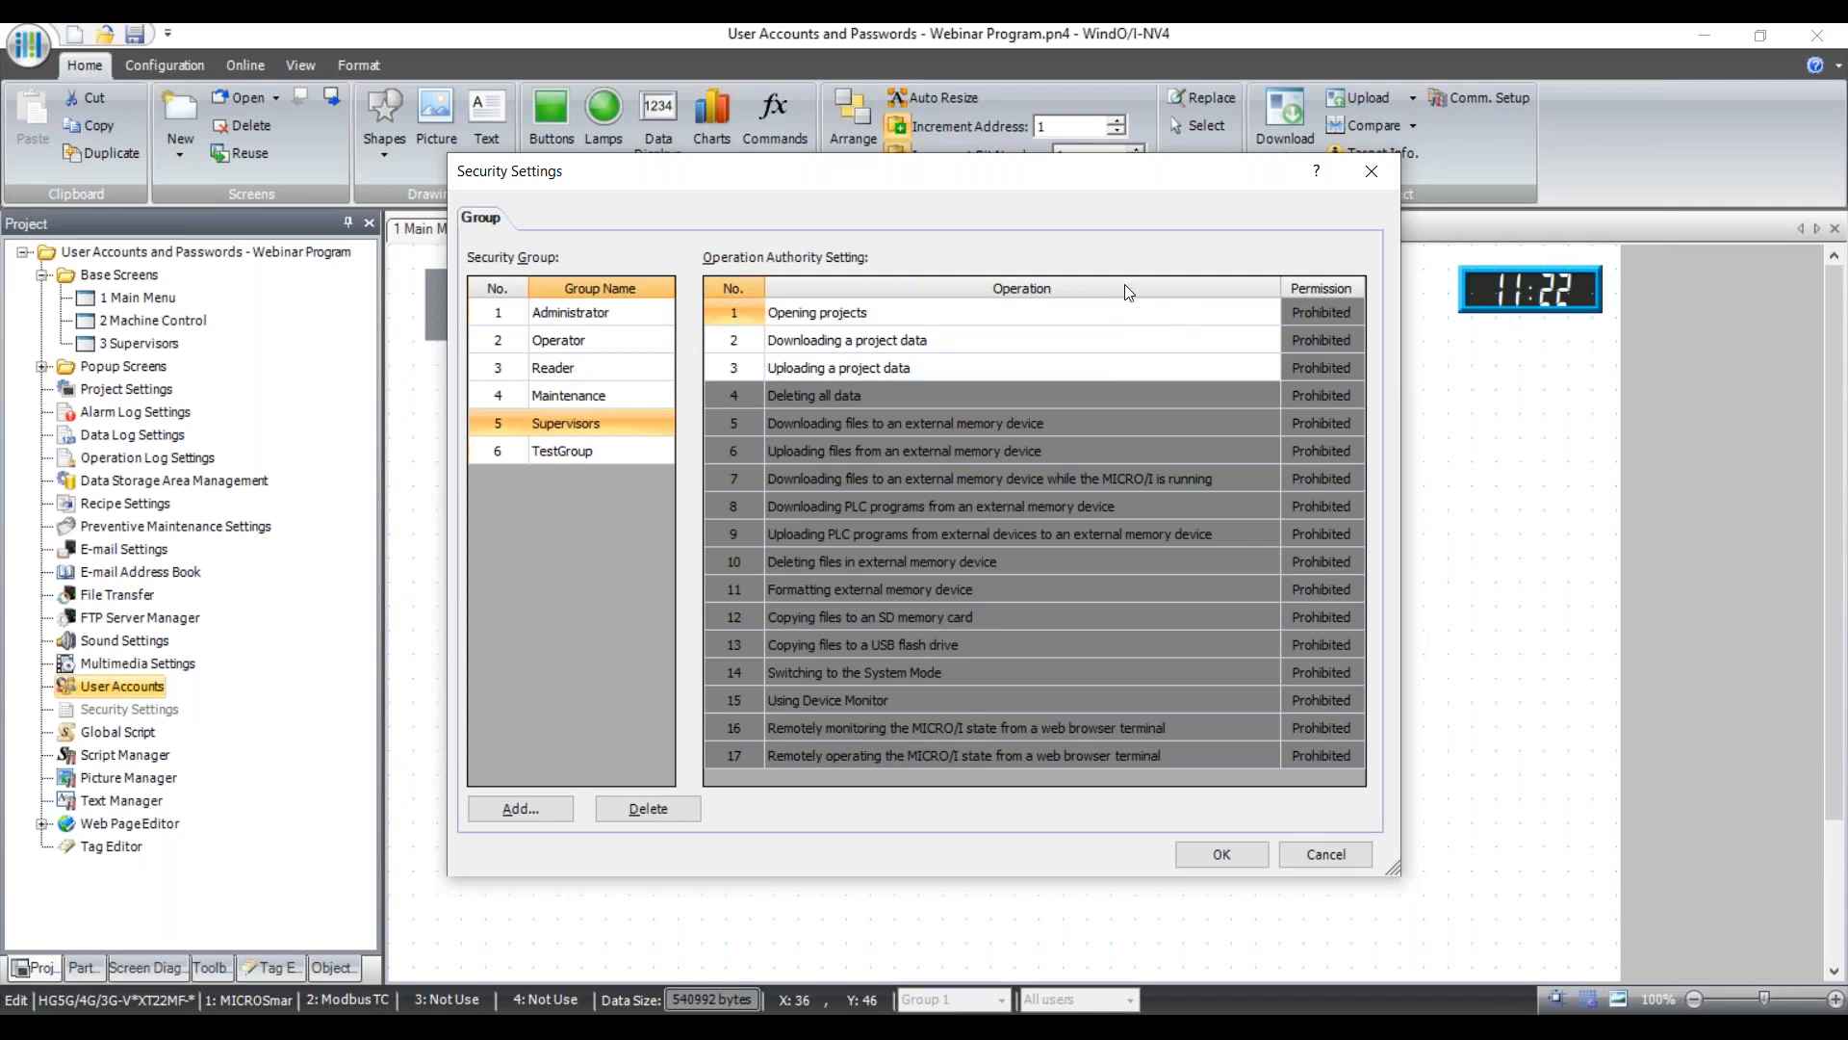
# Set the Supervisors permissions for opening, downloading and uploading projects (rows 1–3) to Permitted.
pyautogui.doubleClick(1306, 310)
pyautogui.click(1314, 338)
pyautogui.doubleClick(1314, 337)
pyautogui.doubleClick(1300, 364)
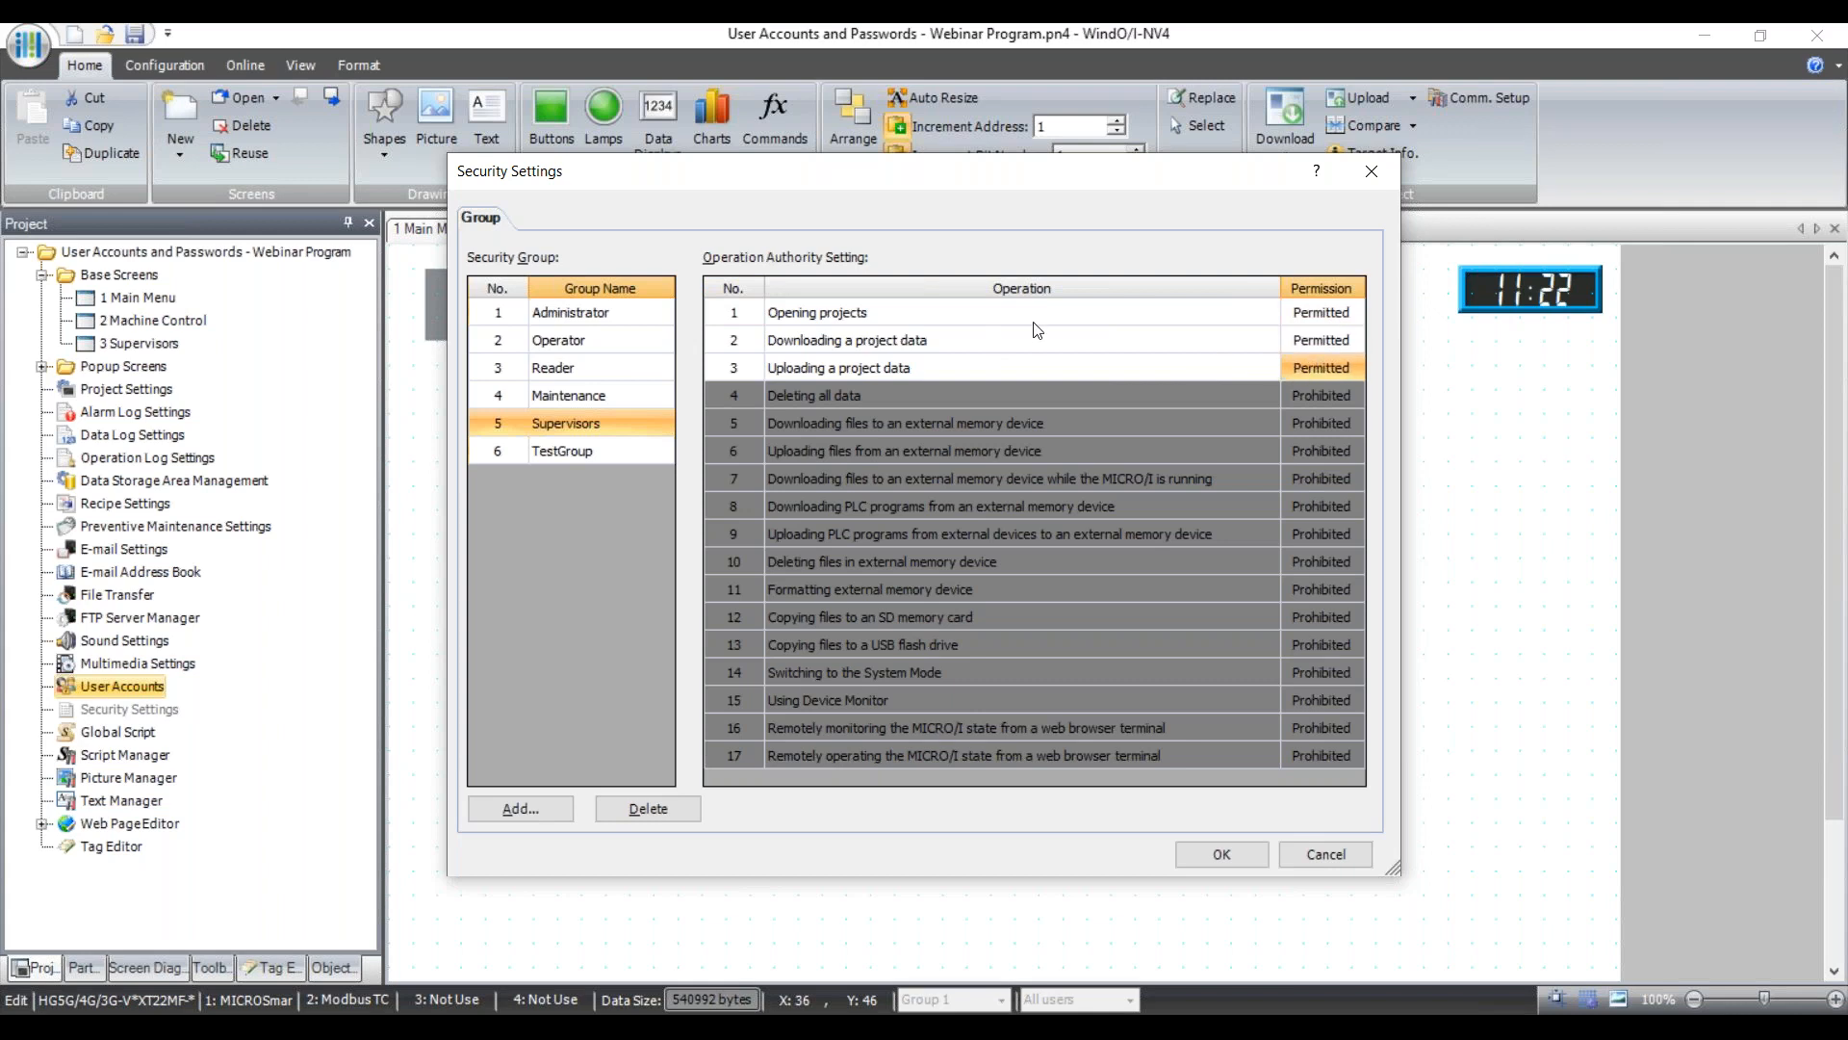
pyautogui.doubleClick(1315, 315)
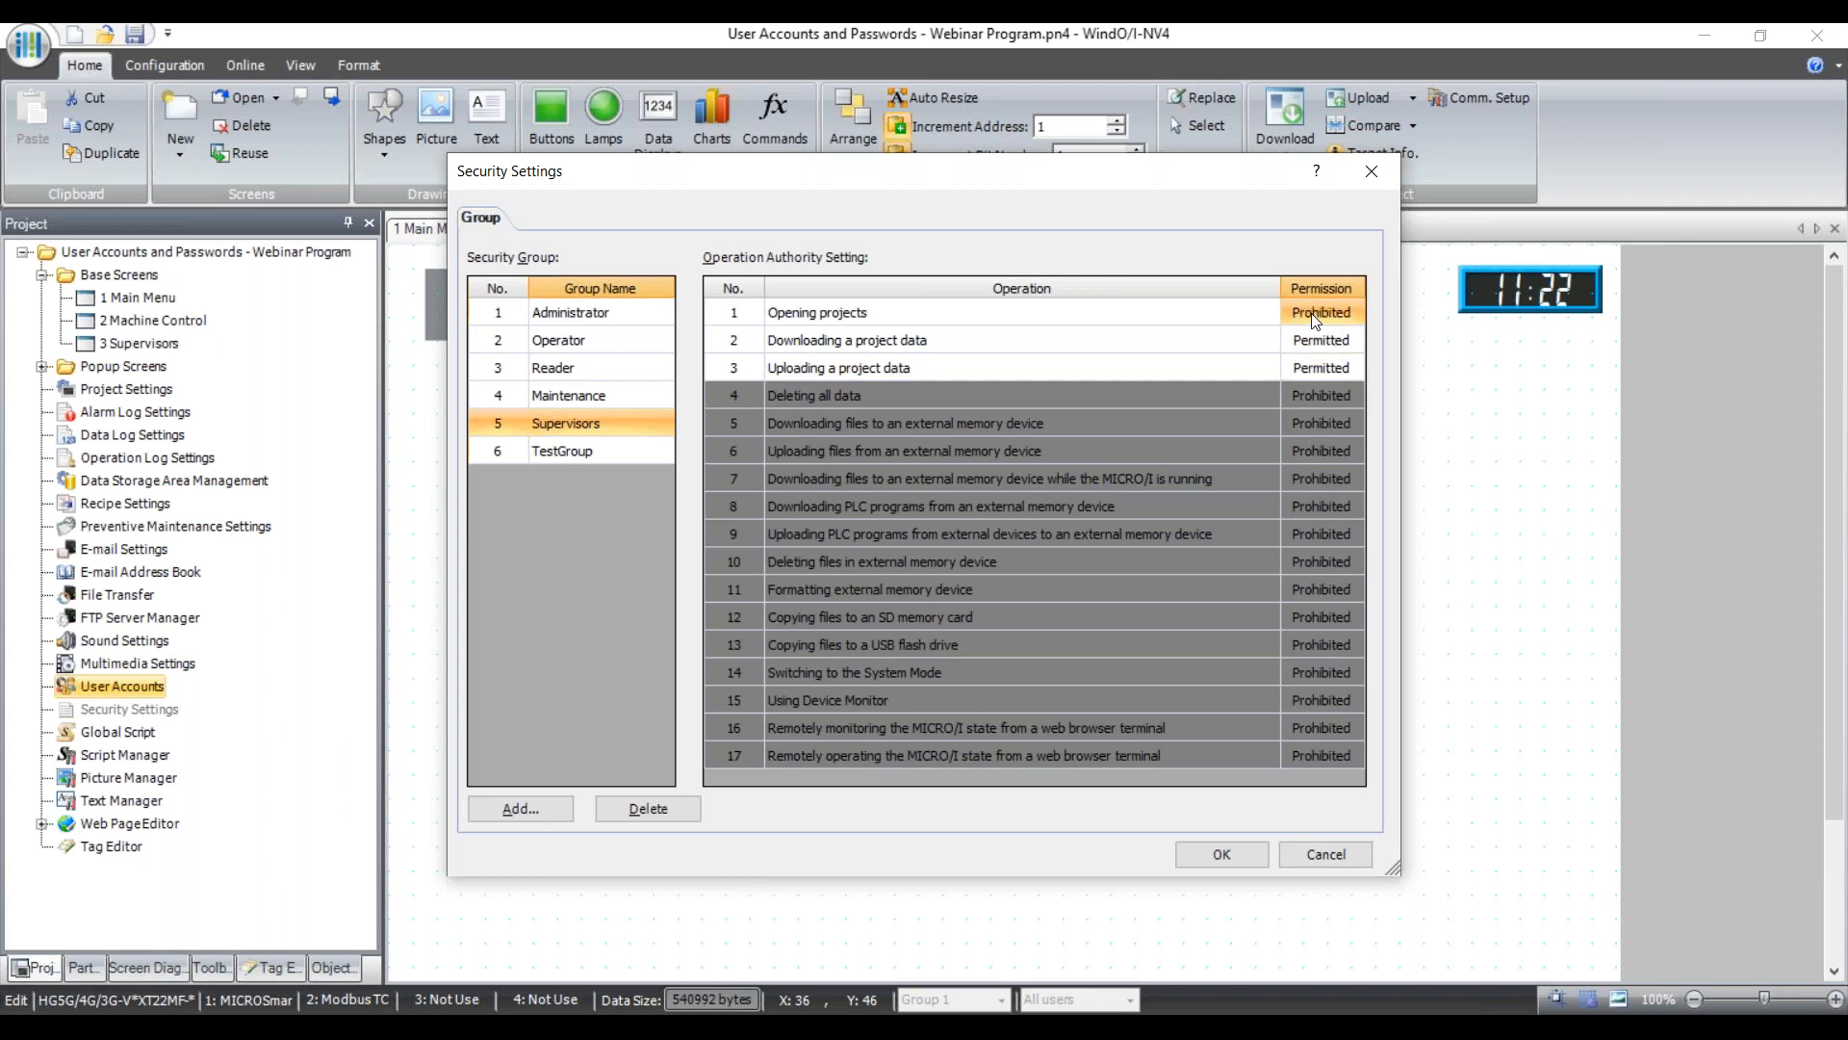
pyautogui.doubleClick(1312, 314)
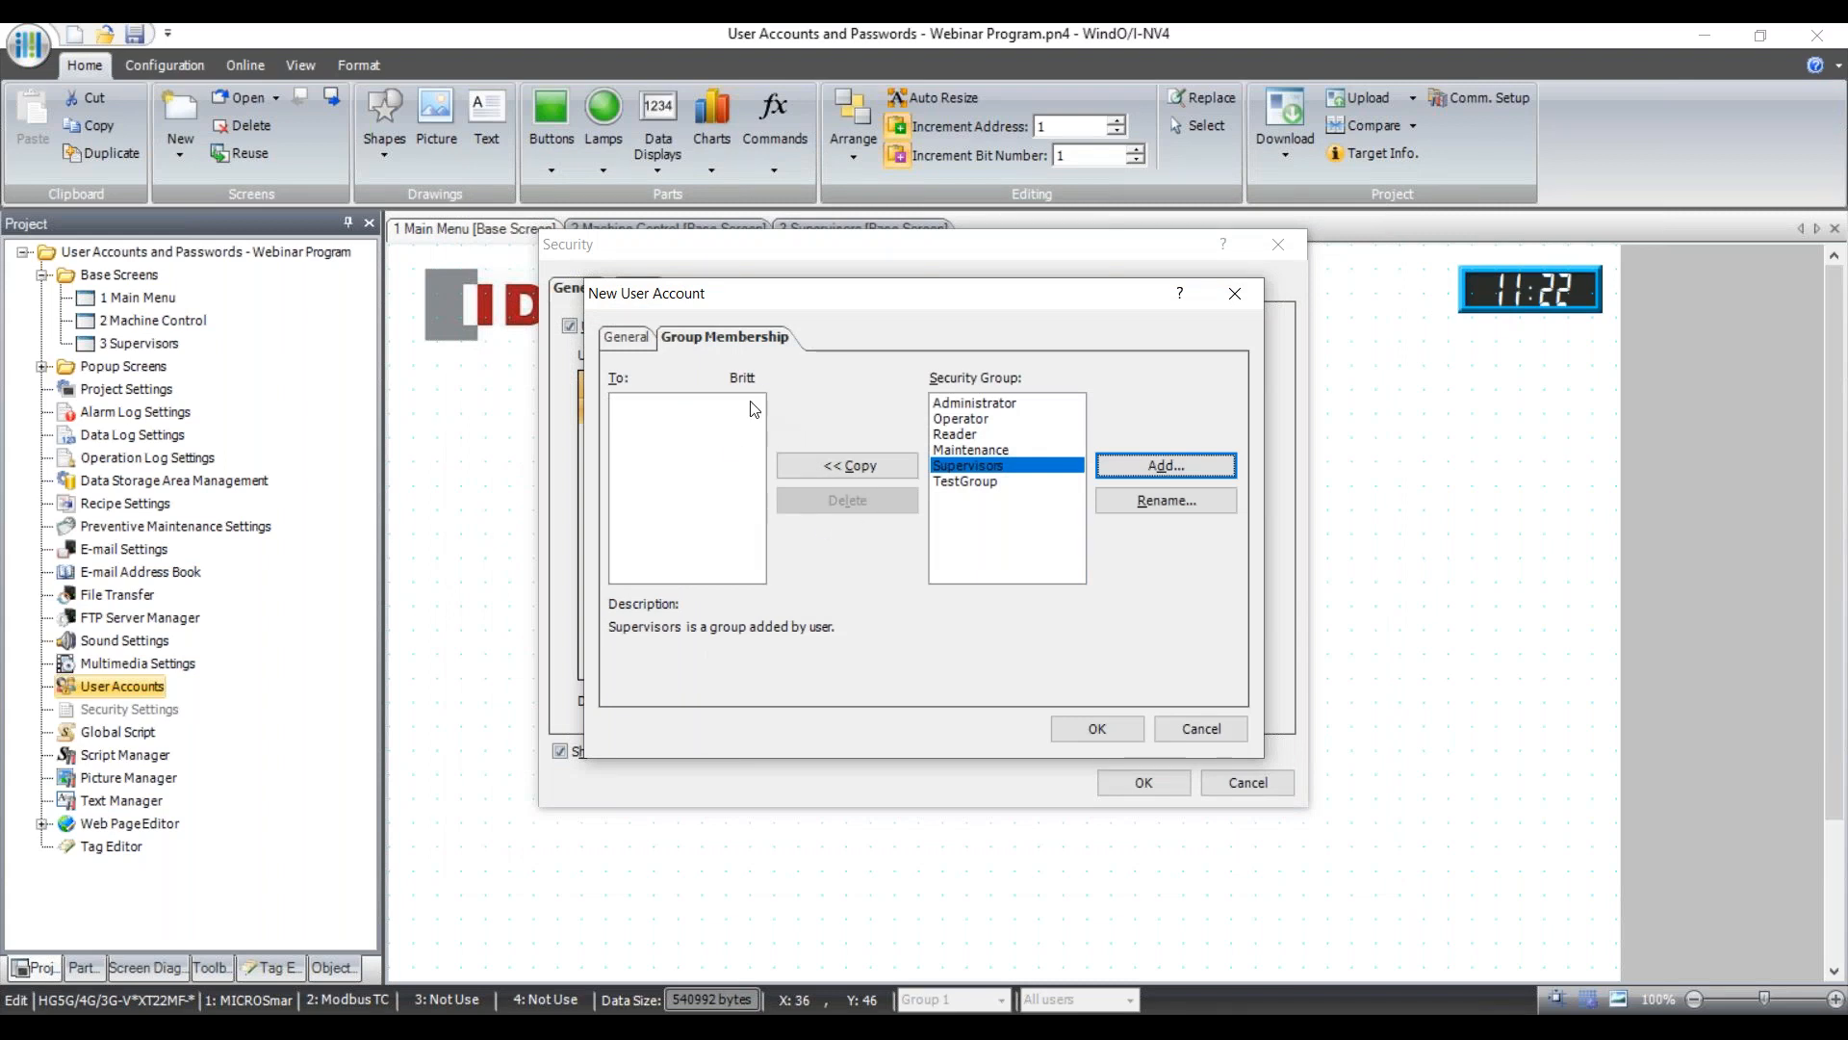
# Copy the Maintenance group into the new user's memberships and save the account as user 2.
pyautogui.click(973, 449)
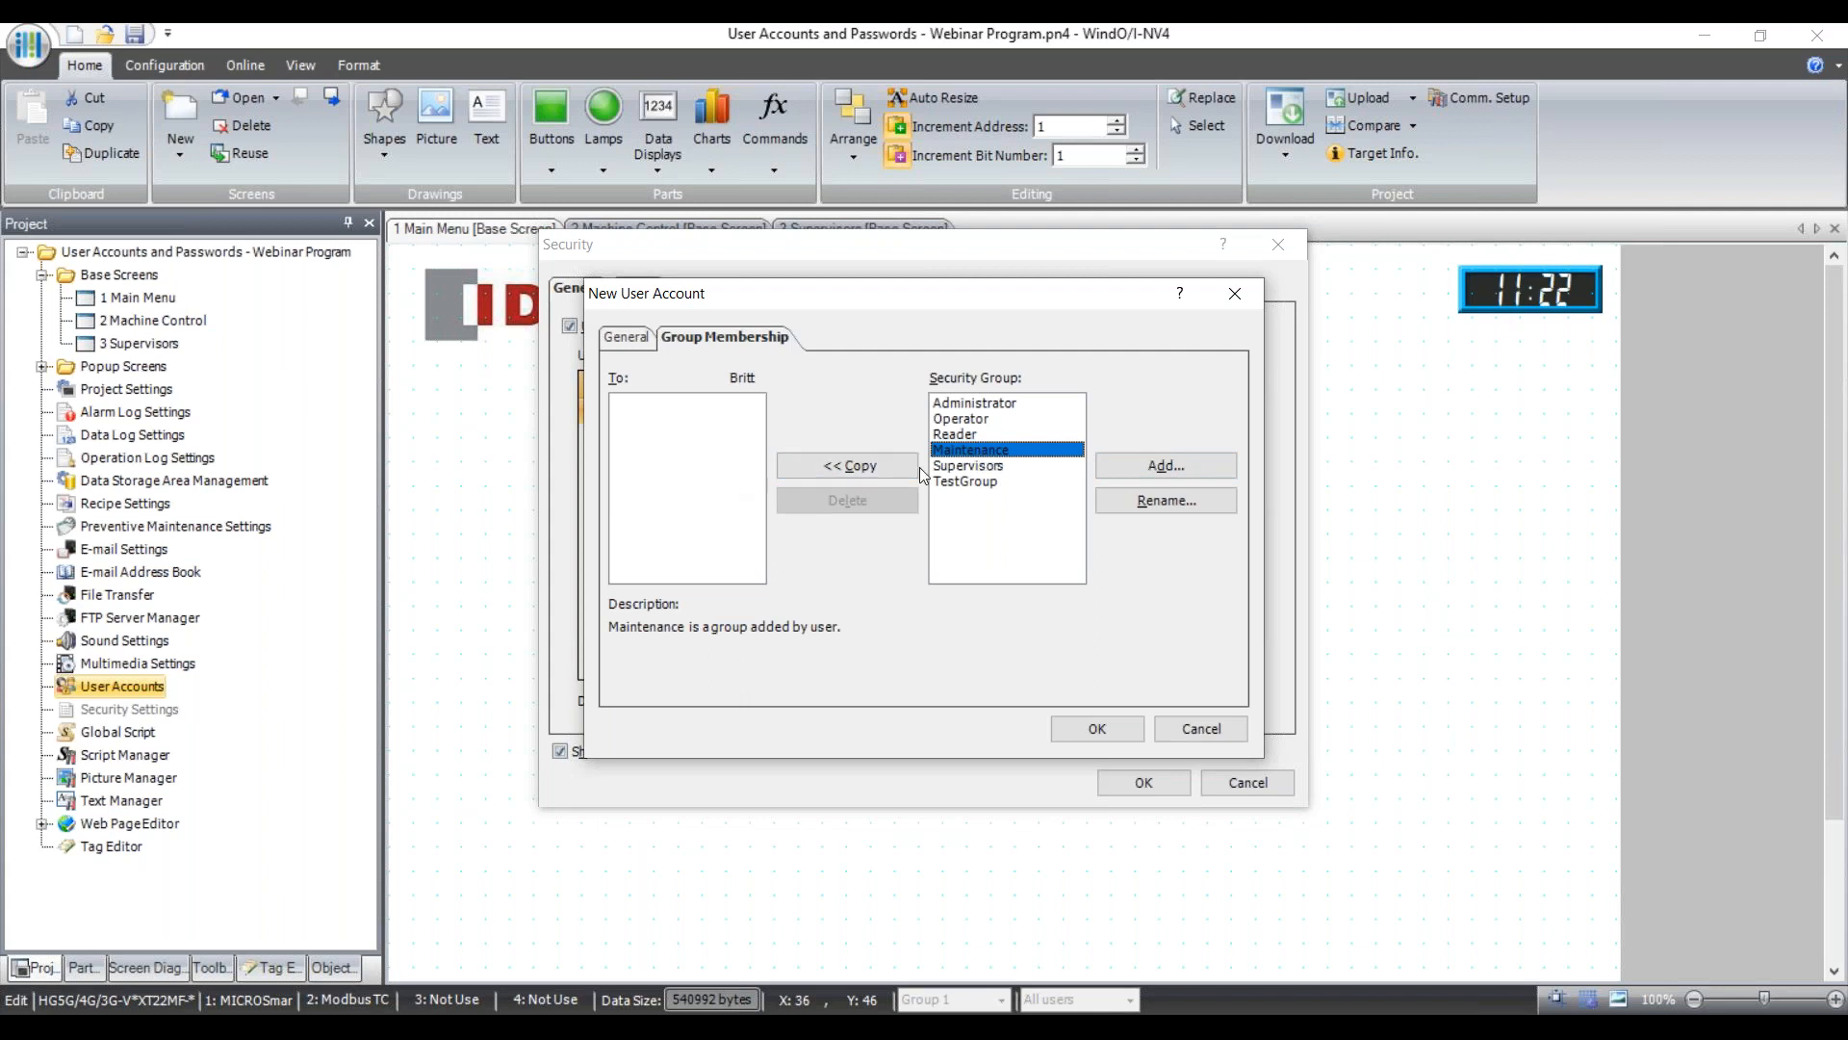
pyautogui.click(874, 471)
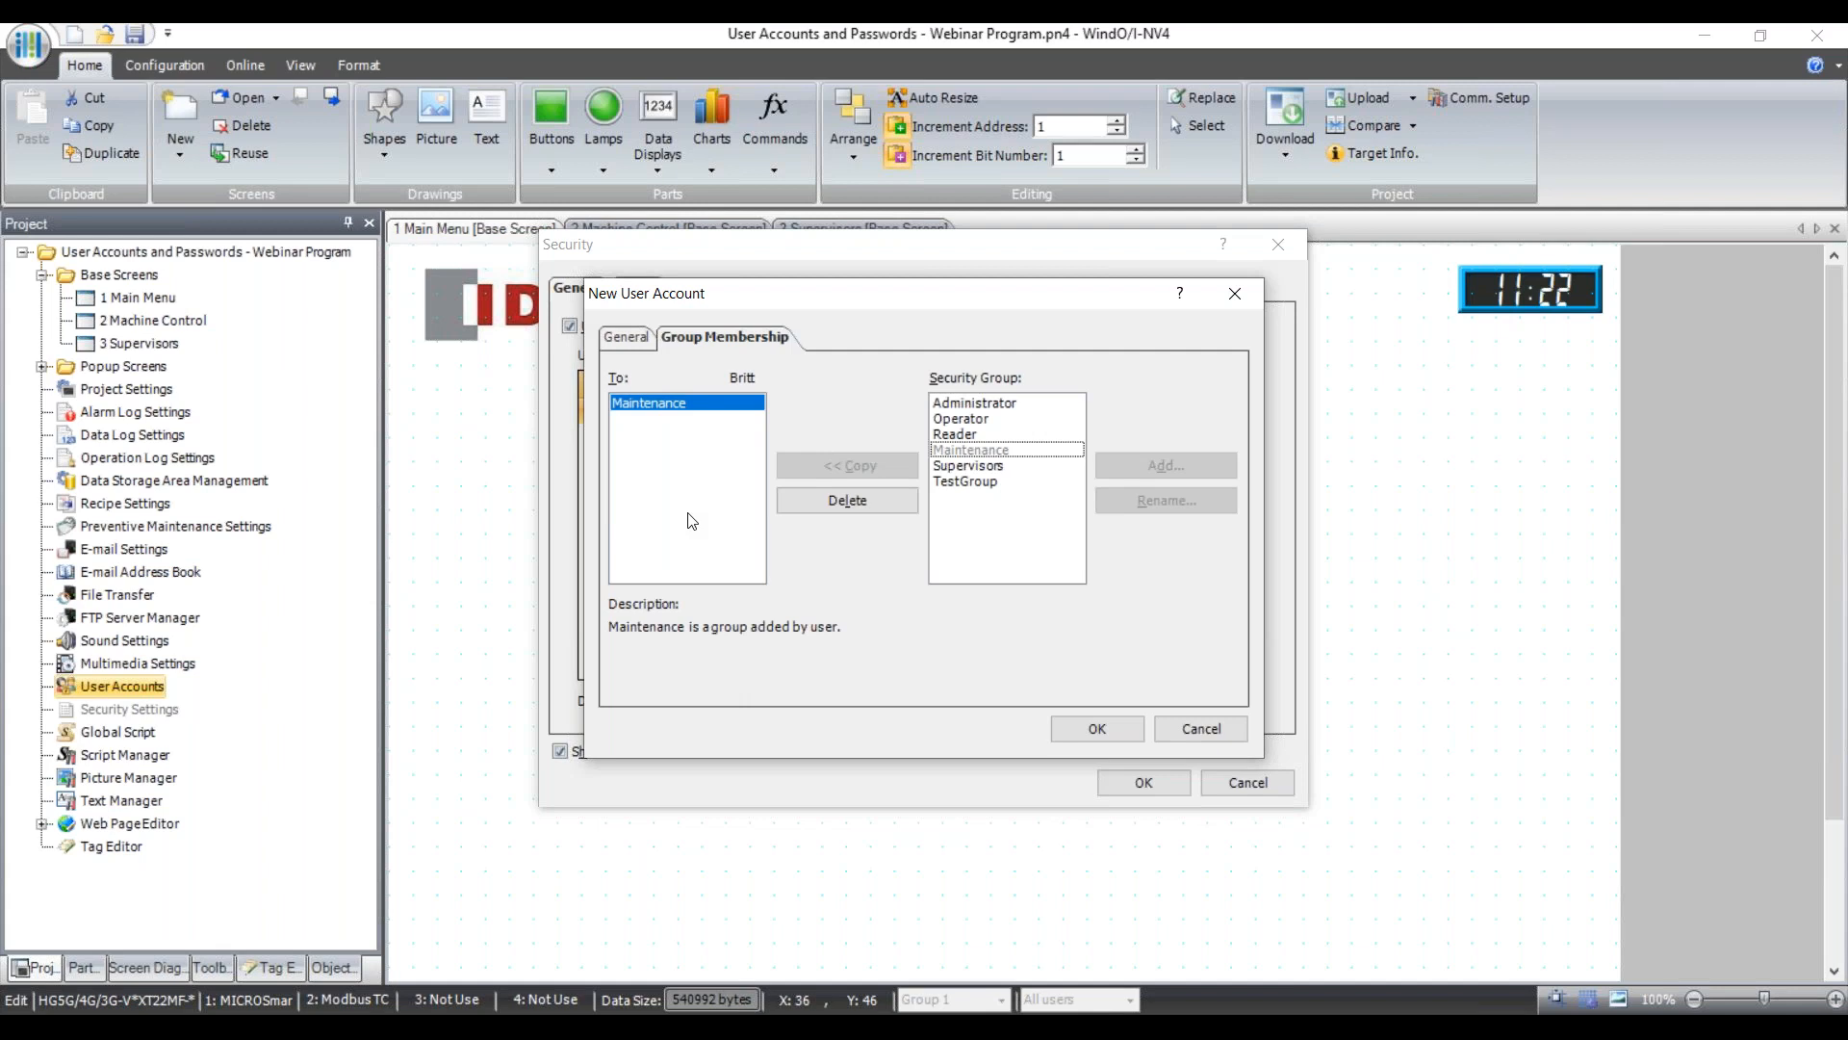
pyautogui.click(974, 404)
pyautogui.click(971, 424)
pyautogui.click(963, 434)
pyautogui.click(968, 482)
pyautogui.click(970, 467)
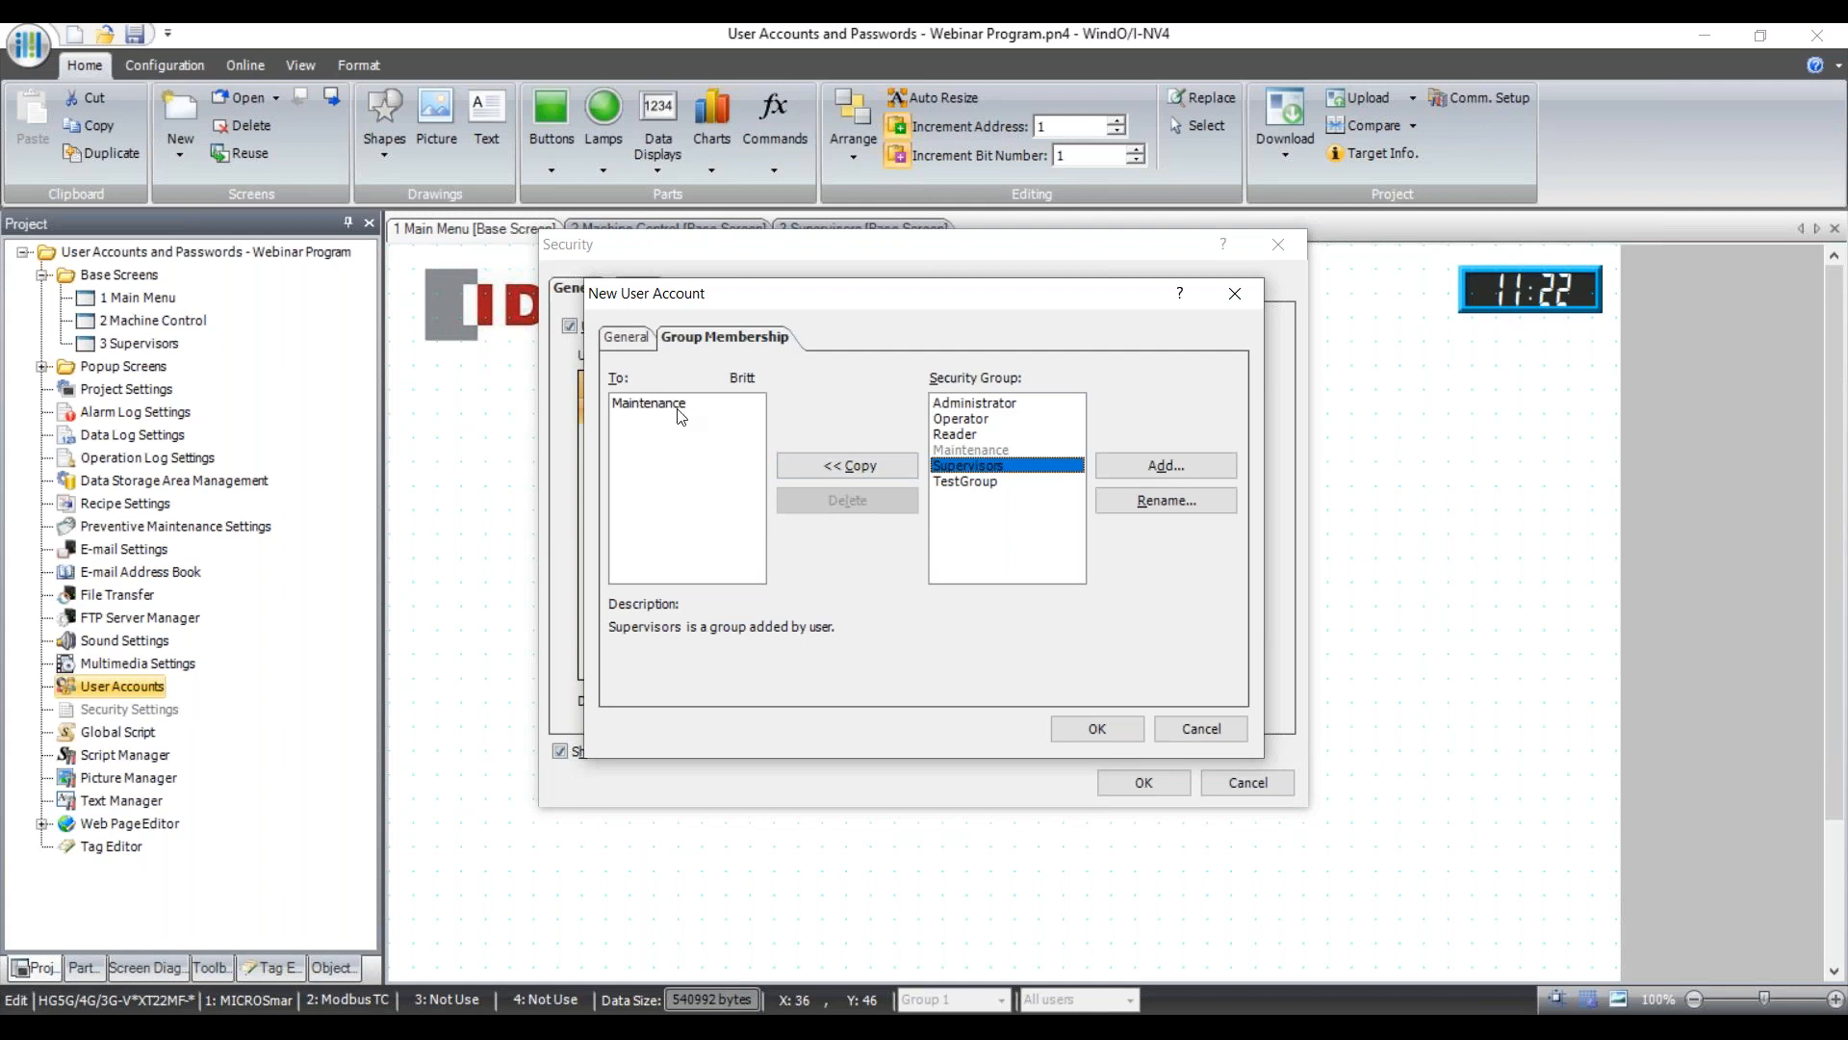
pyautogui.click(616, 335)
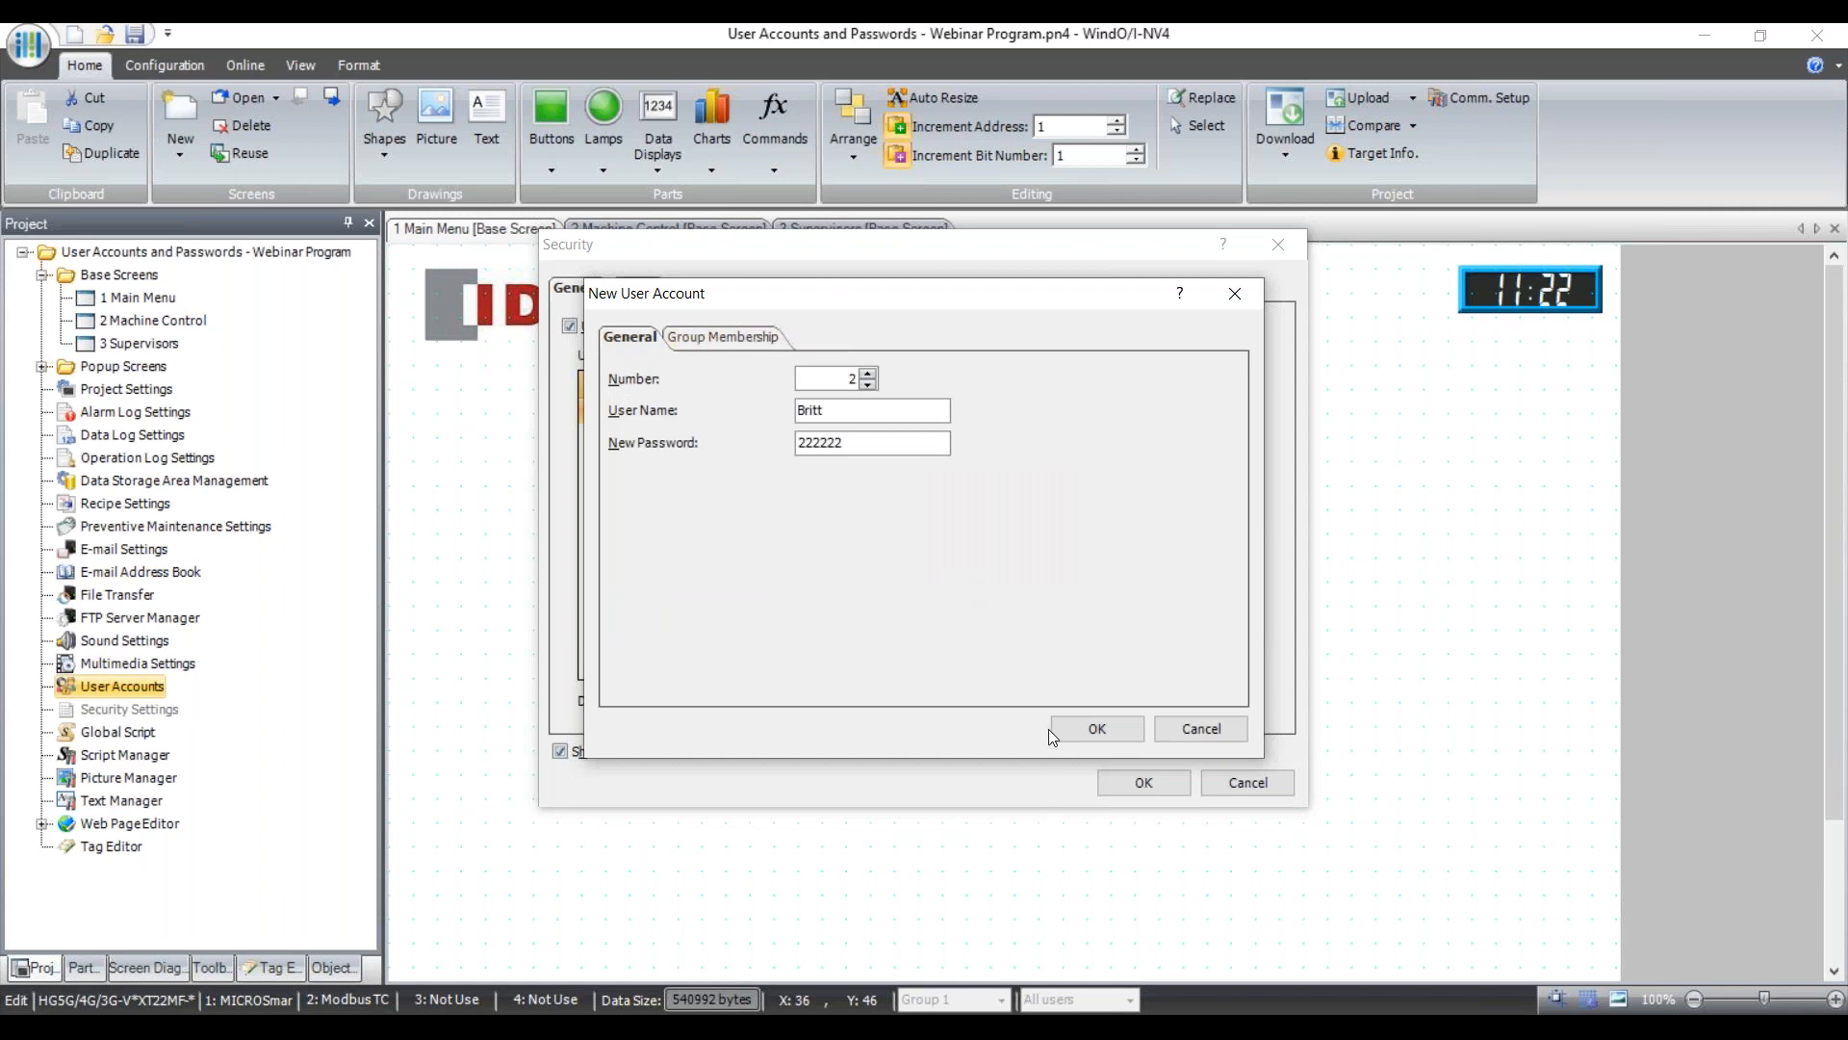
pyautogui.click(1089, 737)
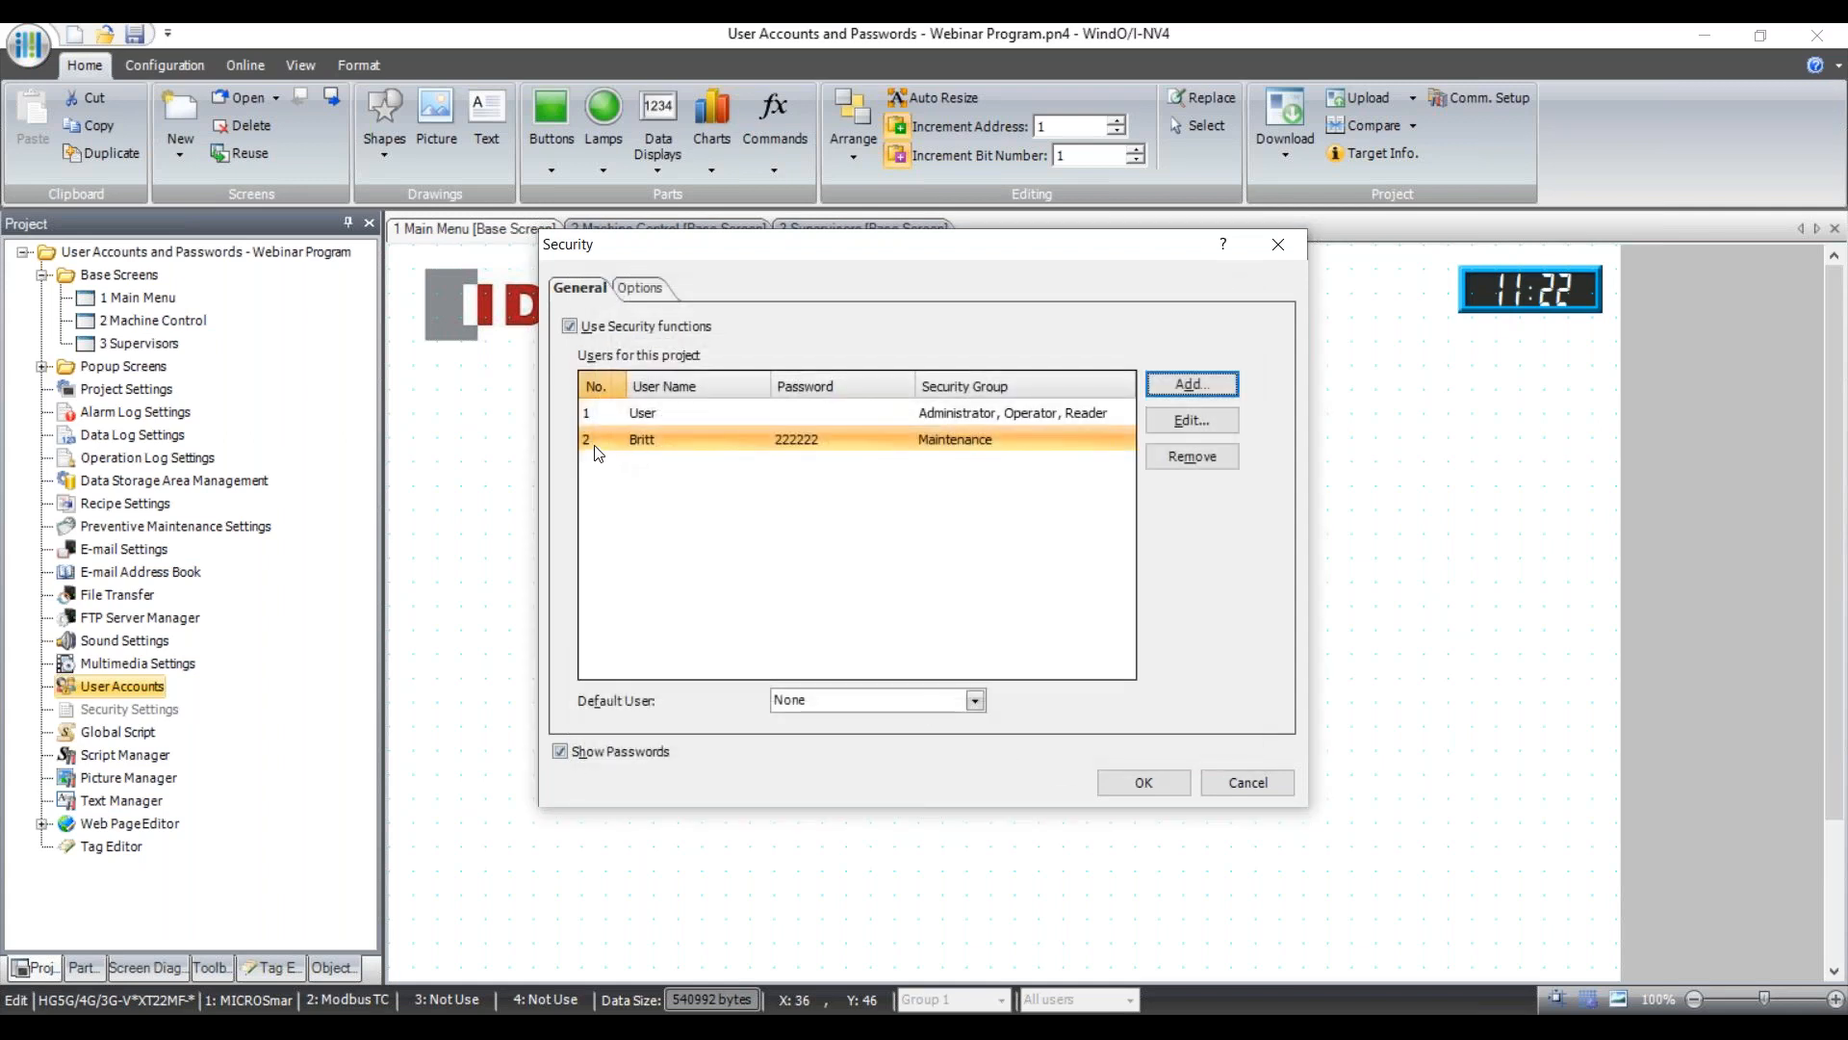
# Add user 3 with a new user name, make it a Maintenance member, and save it.
pyautogui.click(1198, 390)
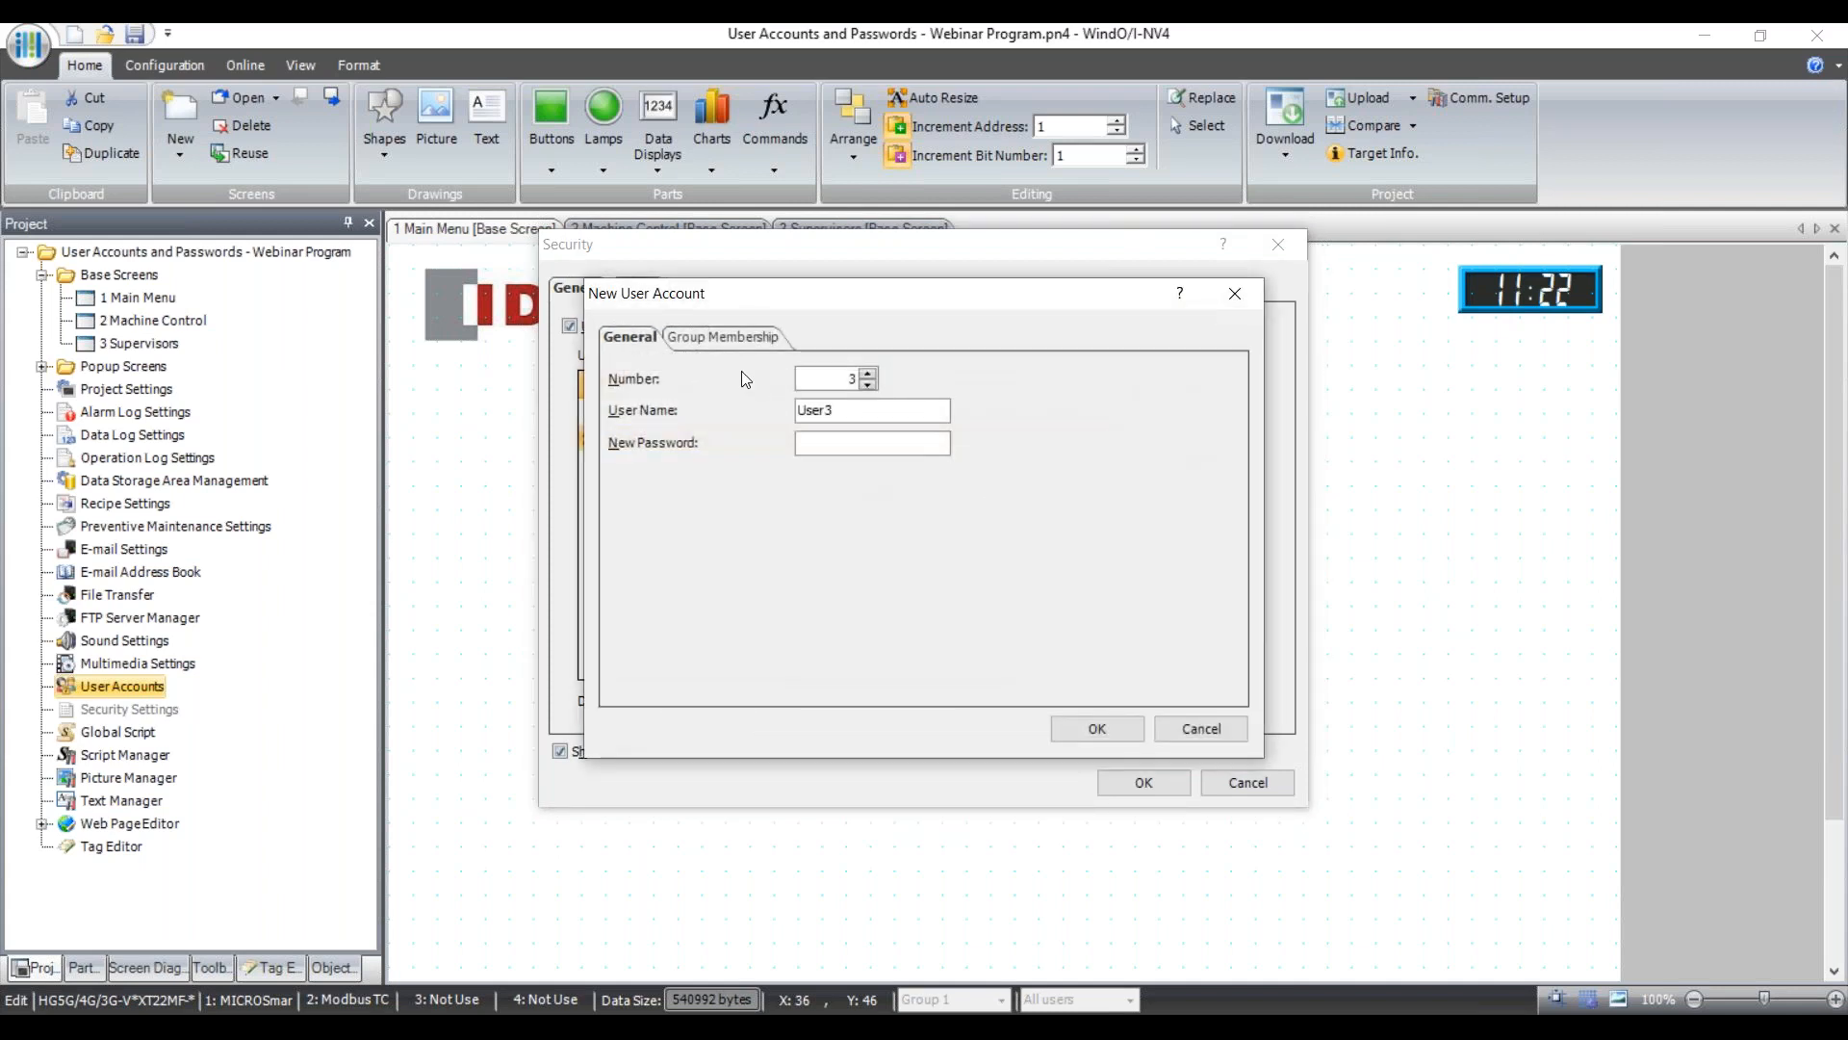
pyautogui.doubleClick(858, 410)
pyautogui.write('Elias')
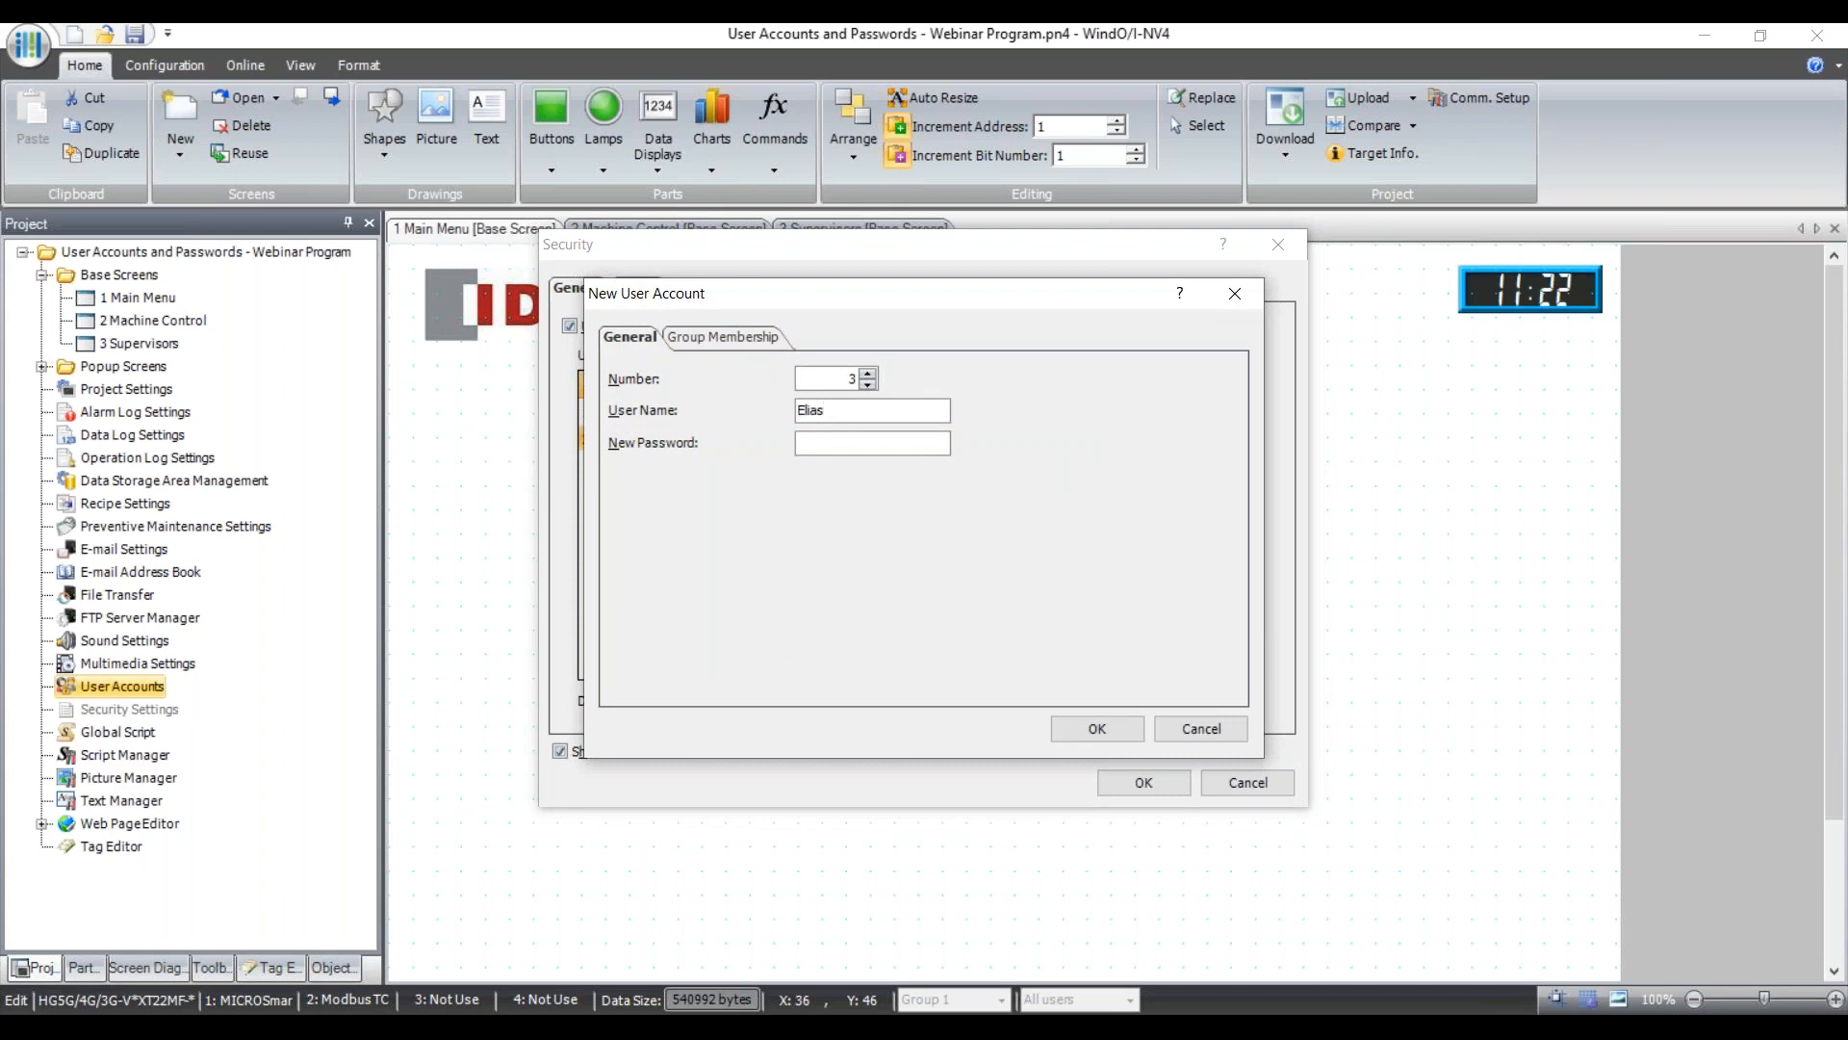
pyautogui.write('333333')
pyautogui.click(755, 343)
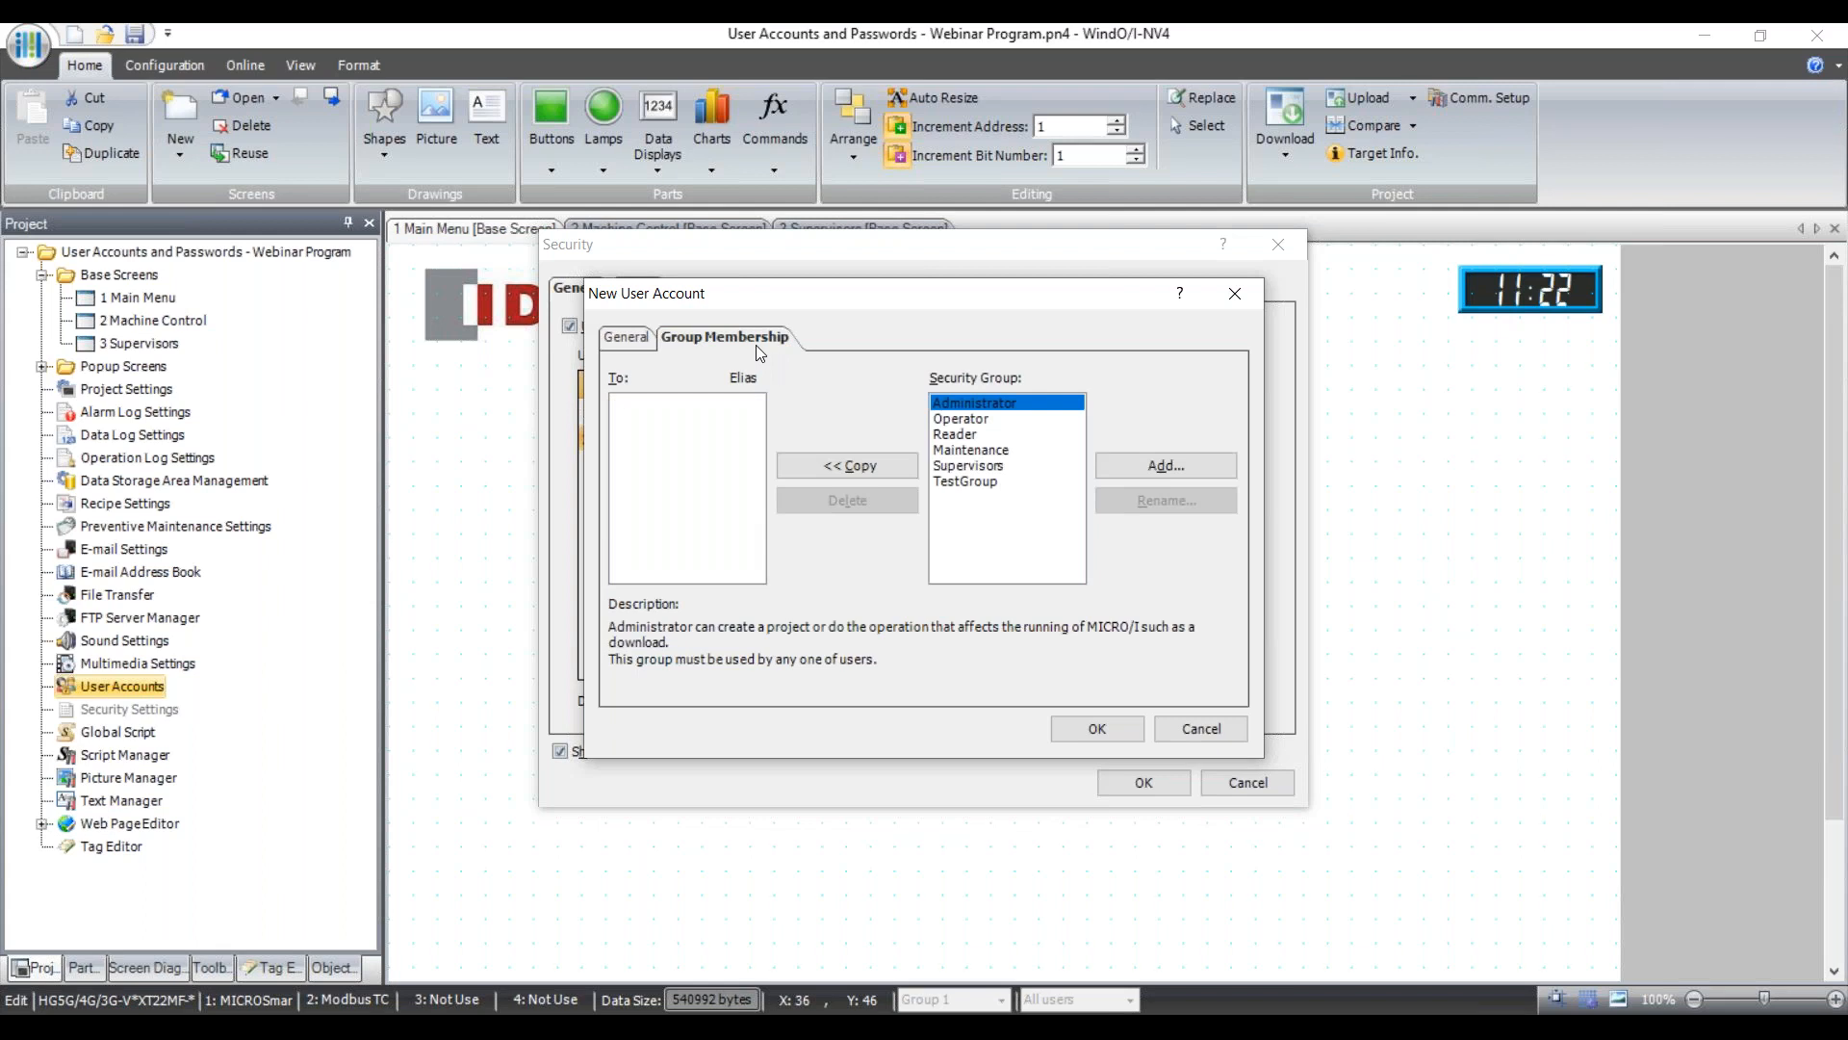
pyautogui.click(974, 451)
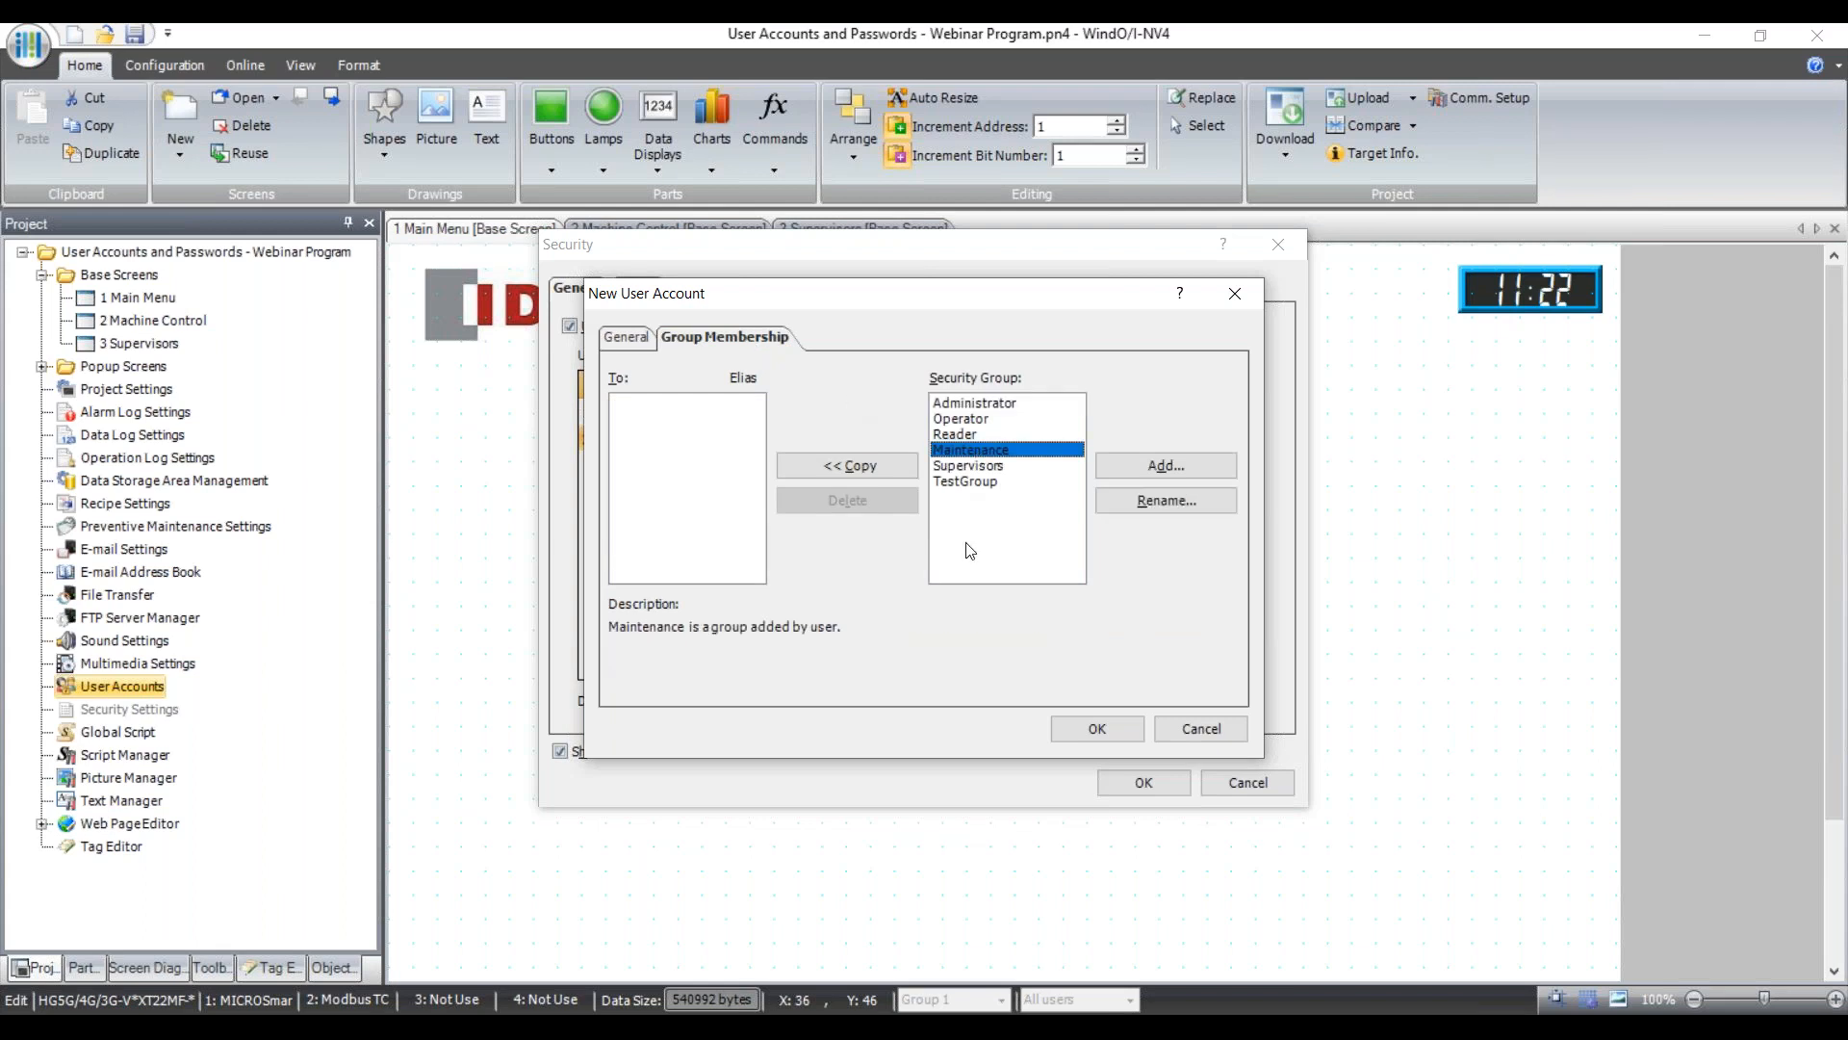
pyautogui.click(851, 467)
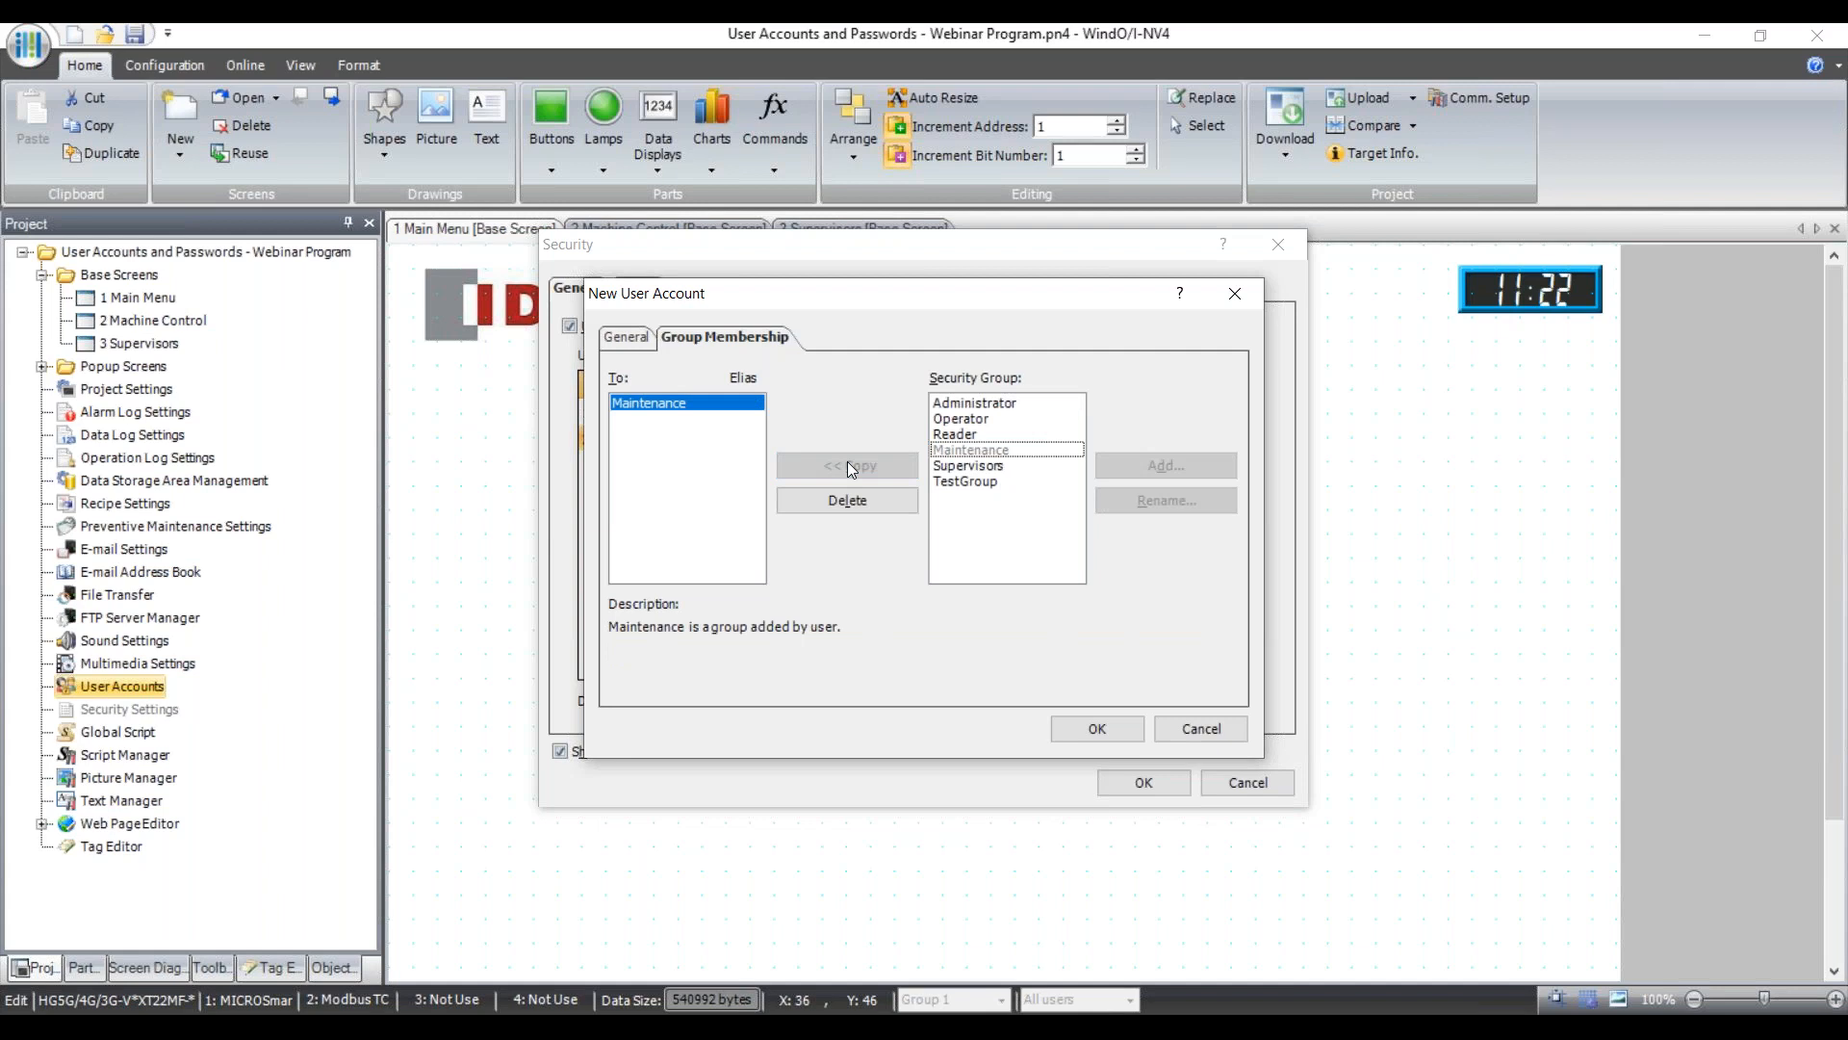
pyautogui.click(627, 336)
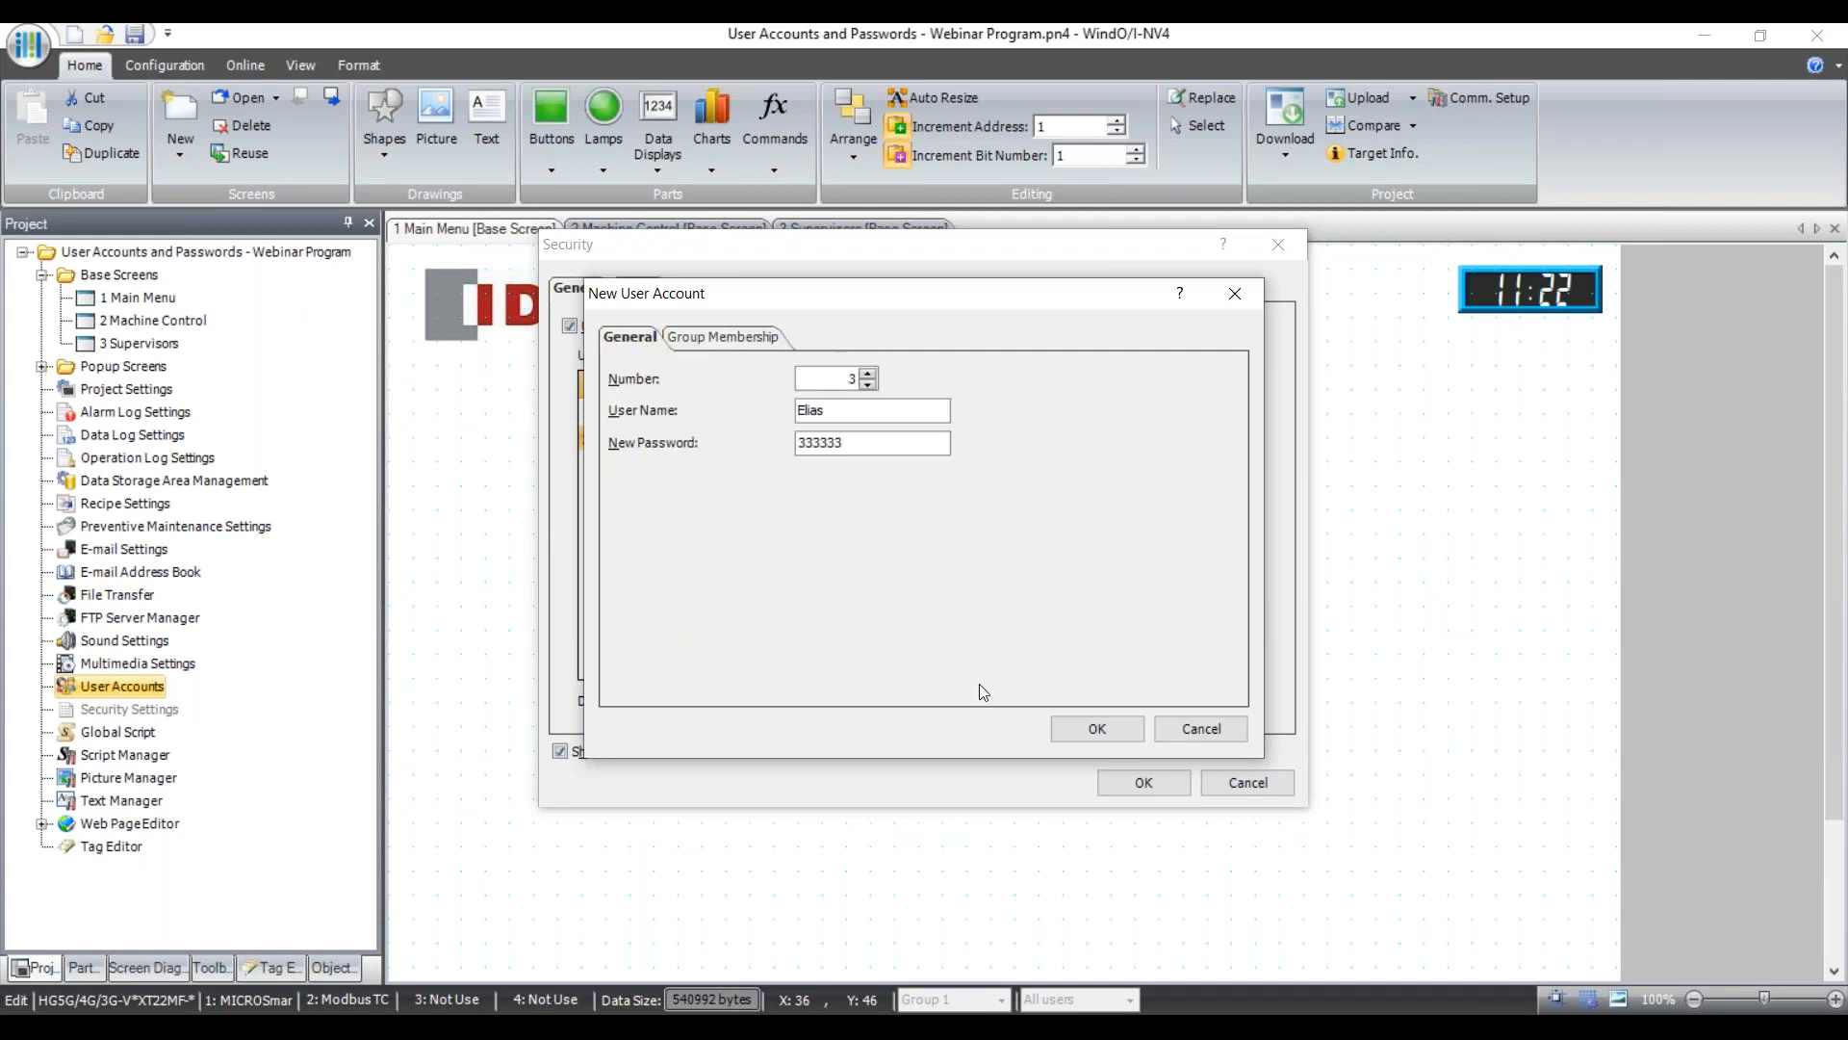
pyautogui.click(1080, 726)
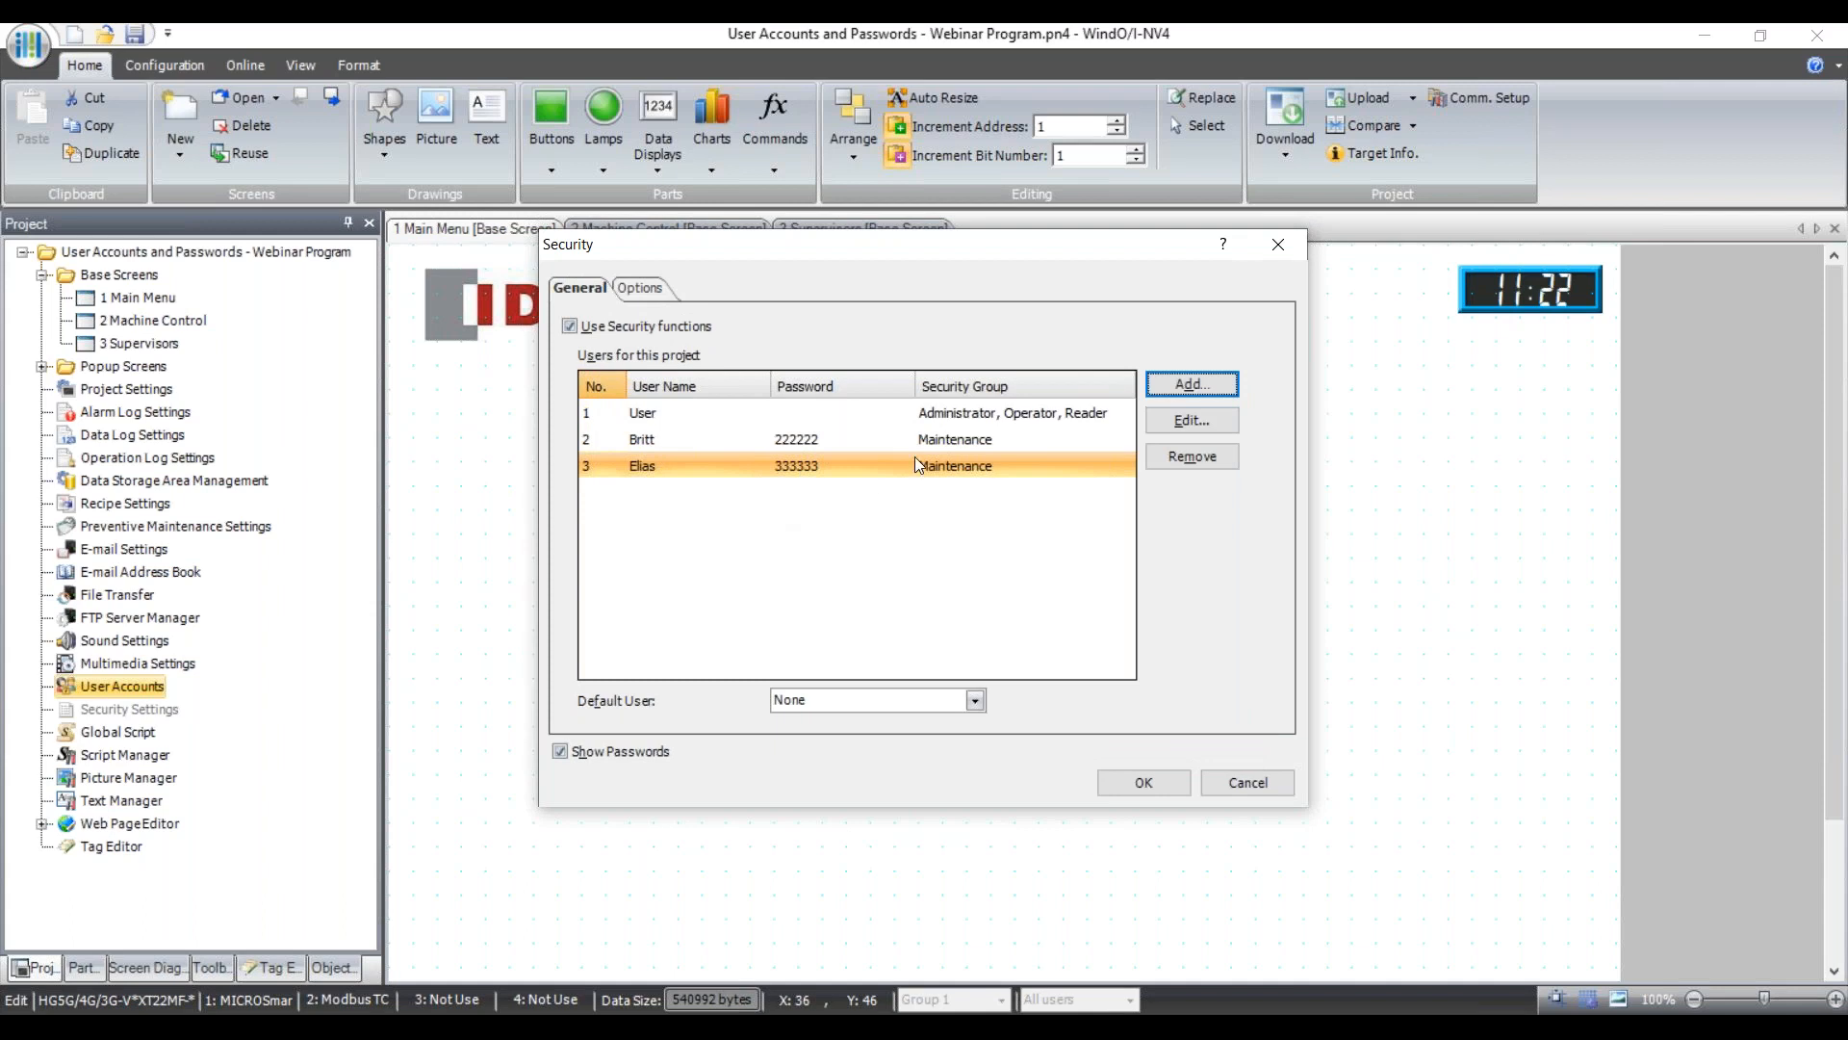
# Add user 4 with a new user name in the Maintenance and Supervisors groups, and save it.
pyautogui.click(1192, 384)
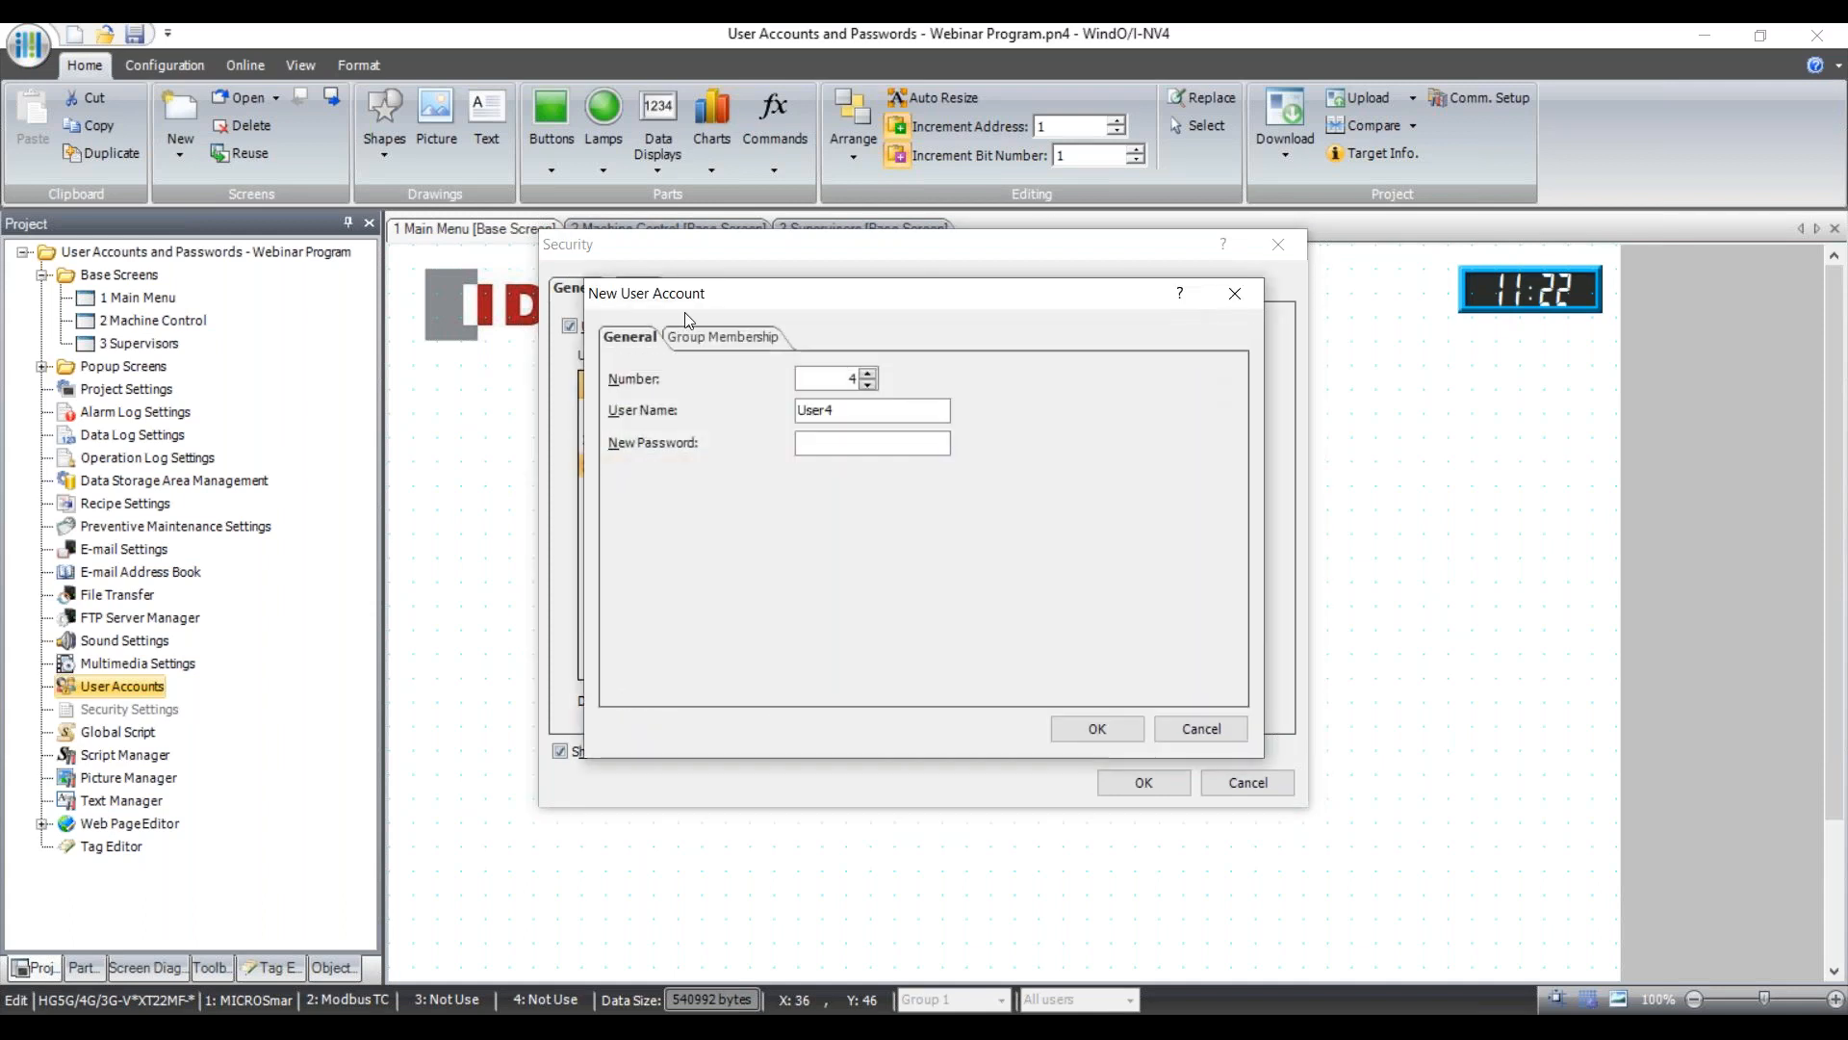
pyautogui.moveTo(844, 409); pyautogui.dragTo(796, 410)
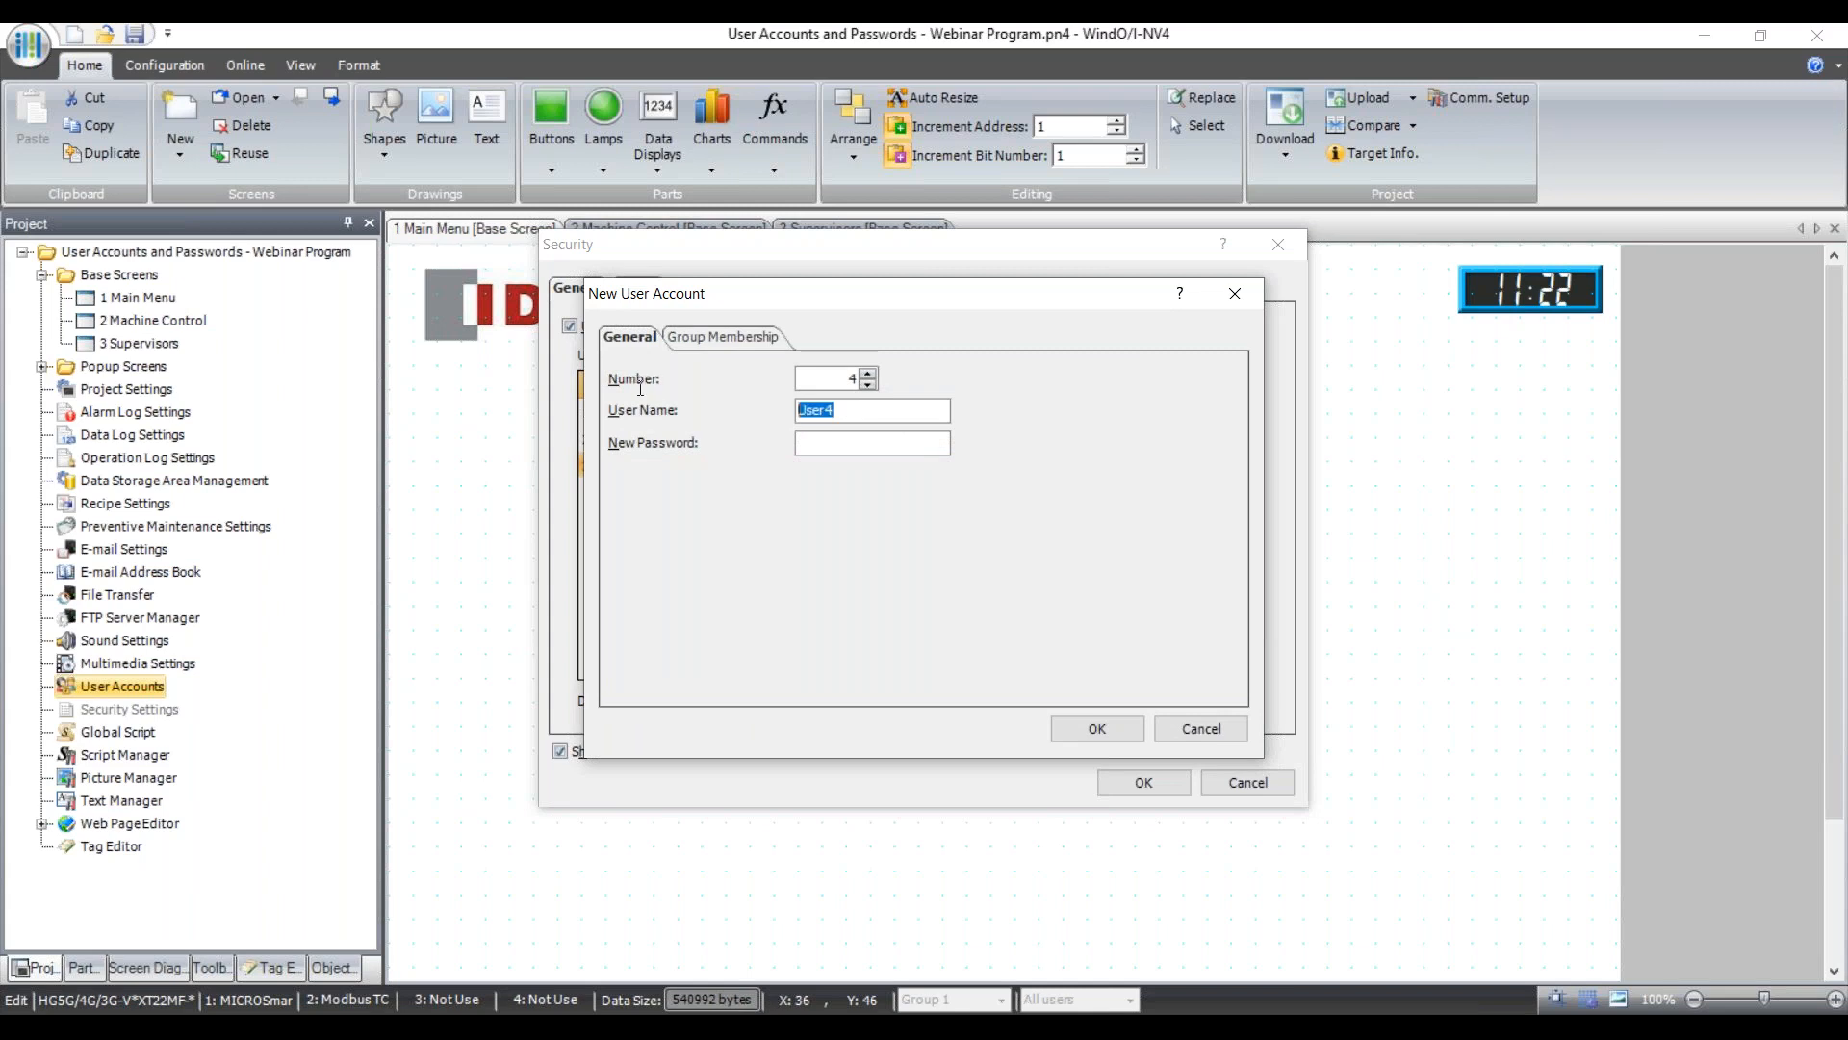
pyautogui.write('Rajiv')
pyautogui.write('444')
pyautogui.write('444')
pyautogui.click(749, 338)
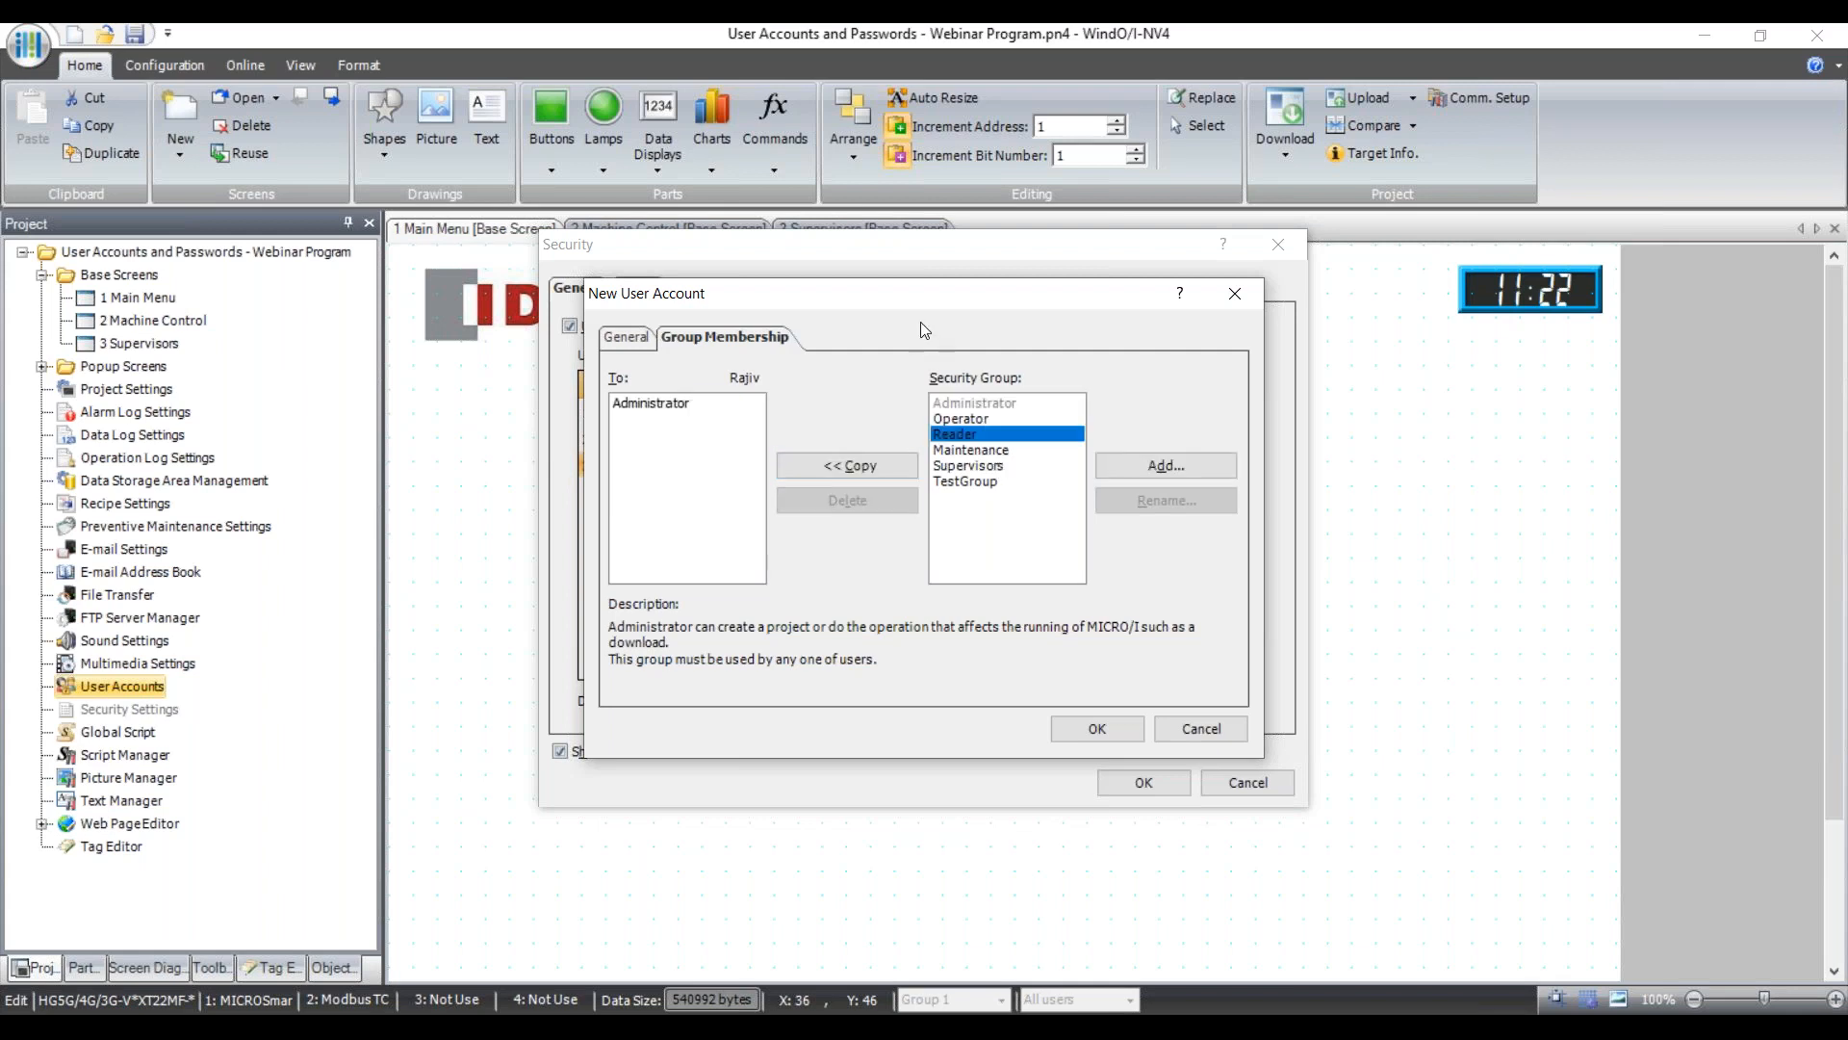
pyautogui.click(971, 452)
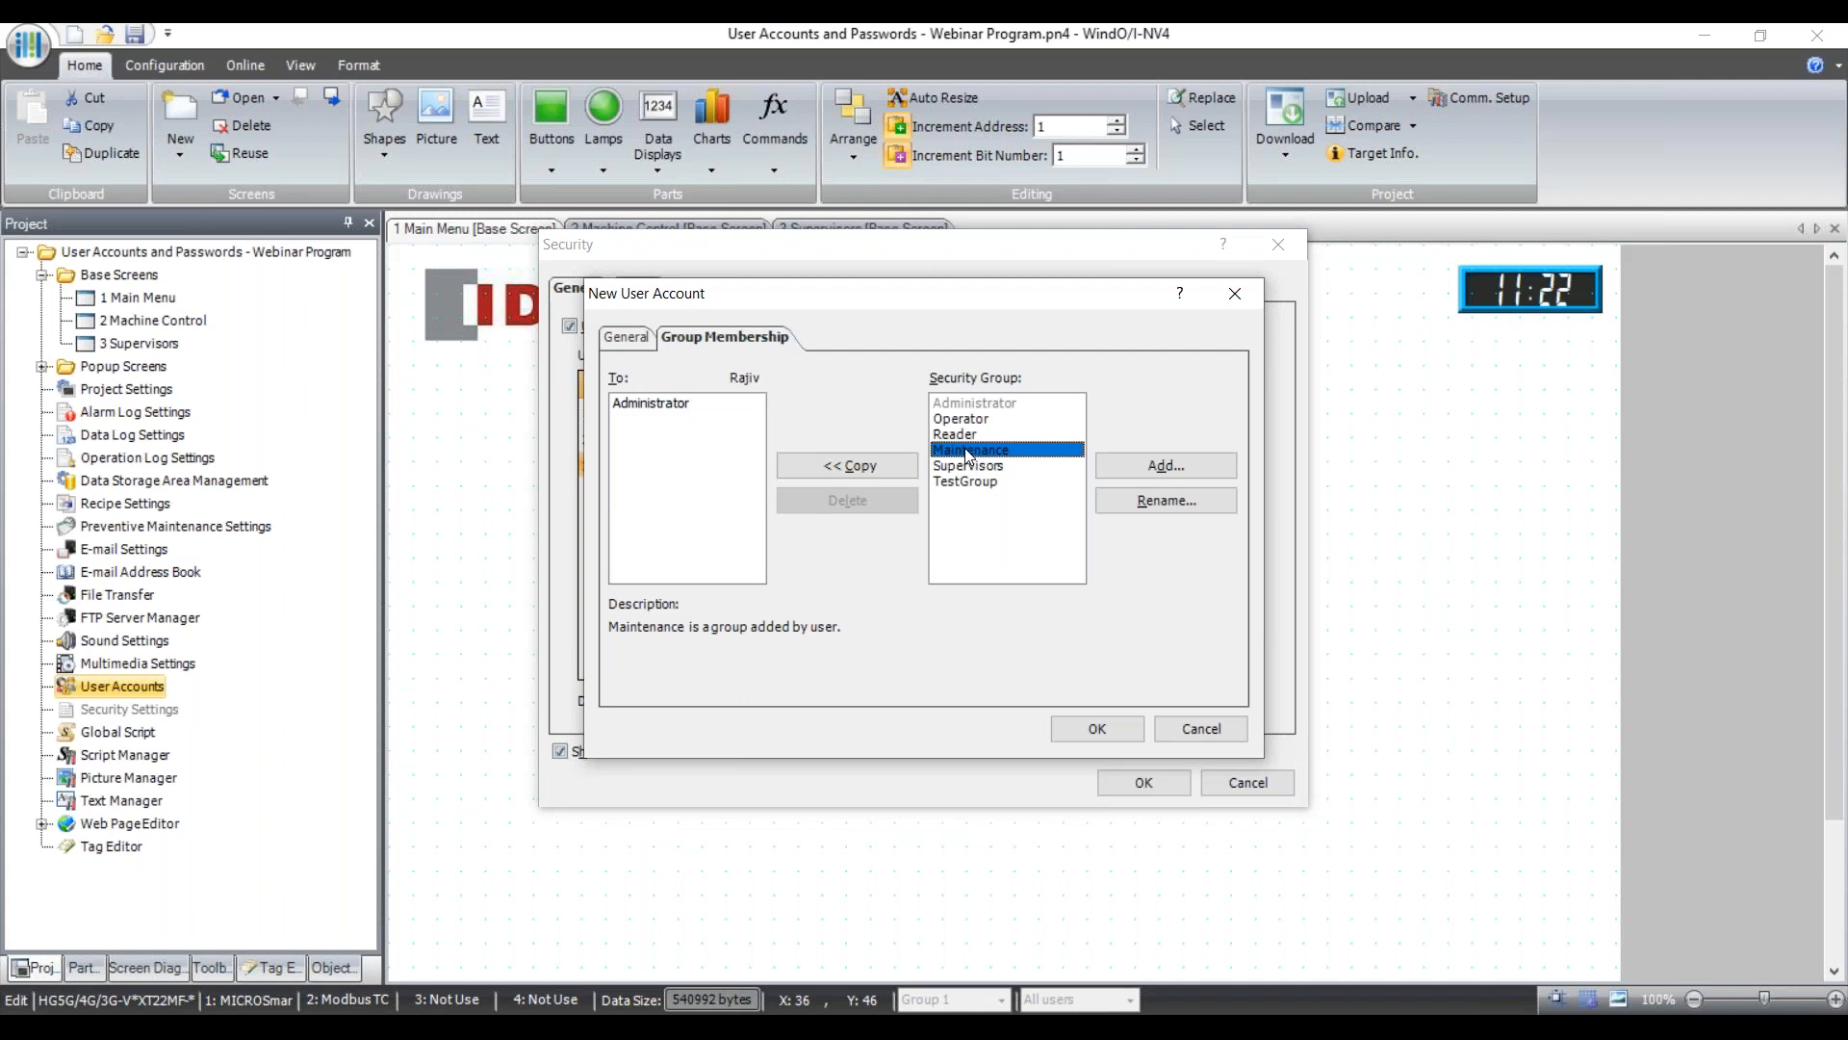
pyautogui.click(854, 466)
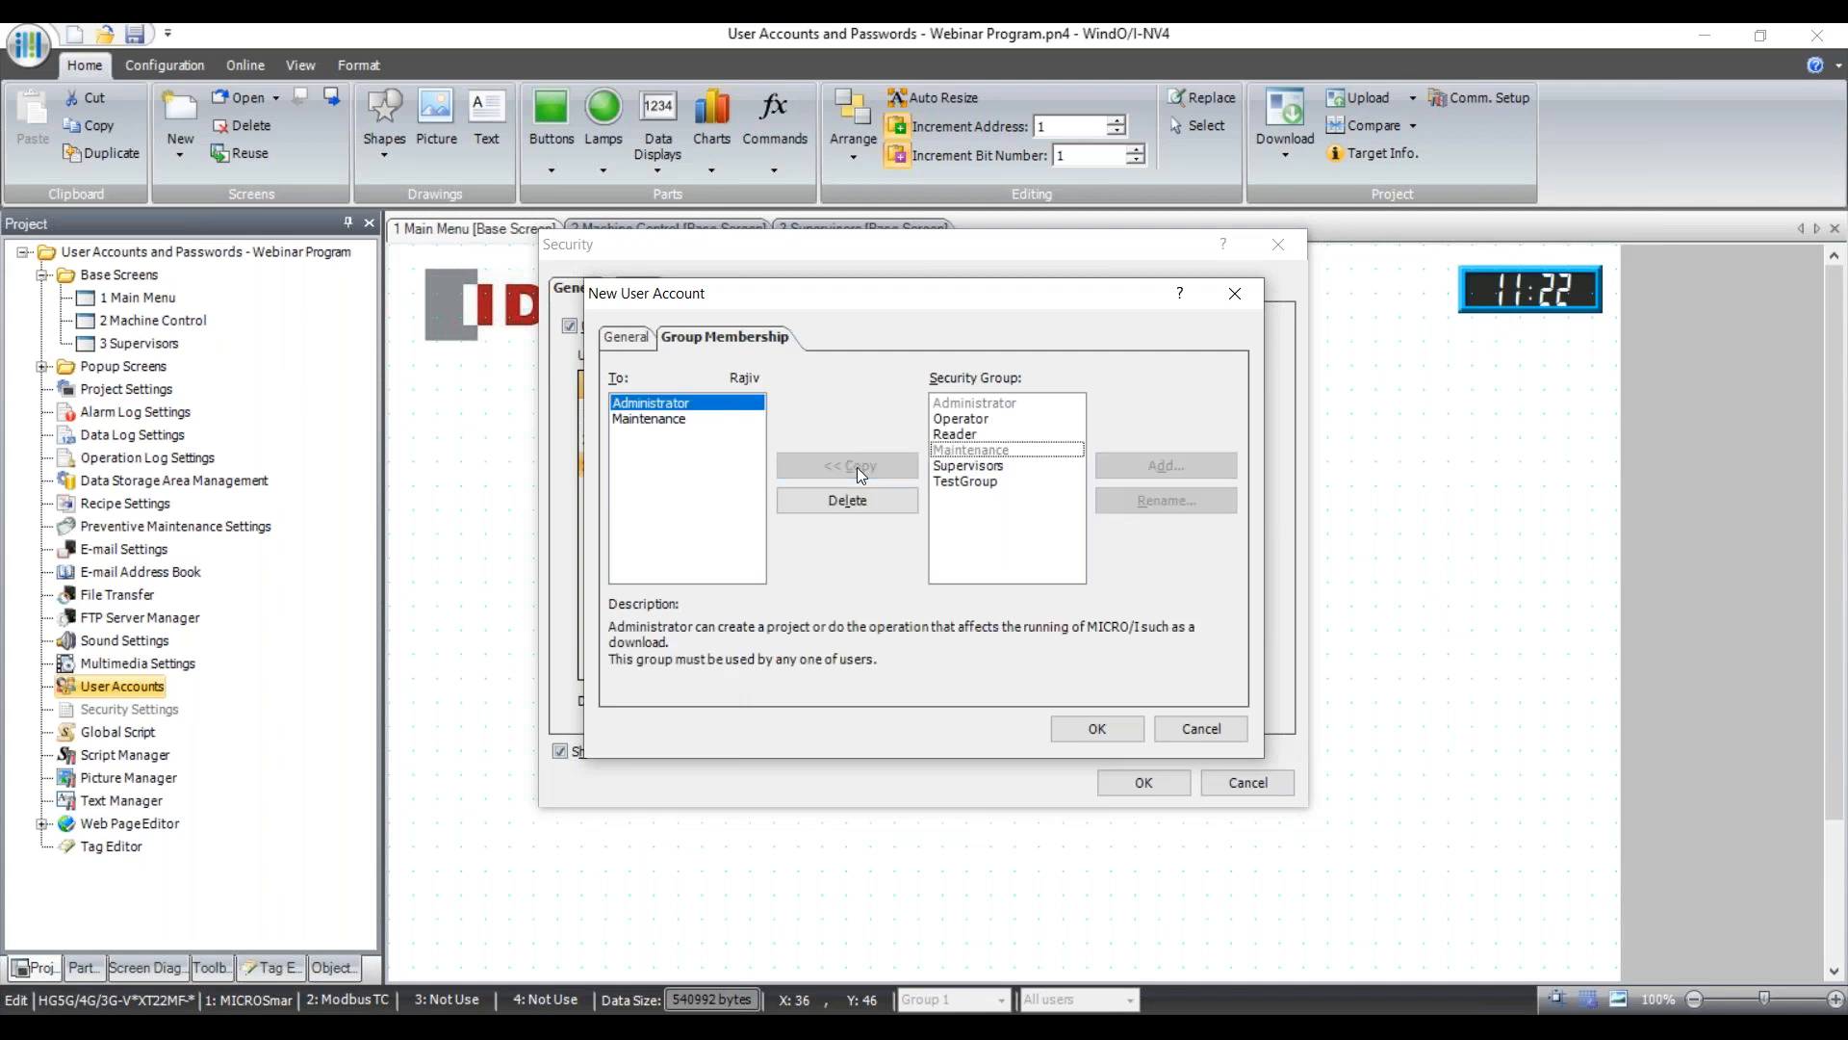
pyautogui.click(936, 466)
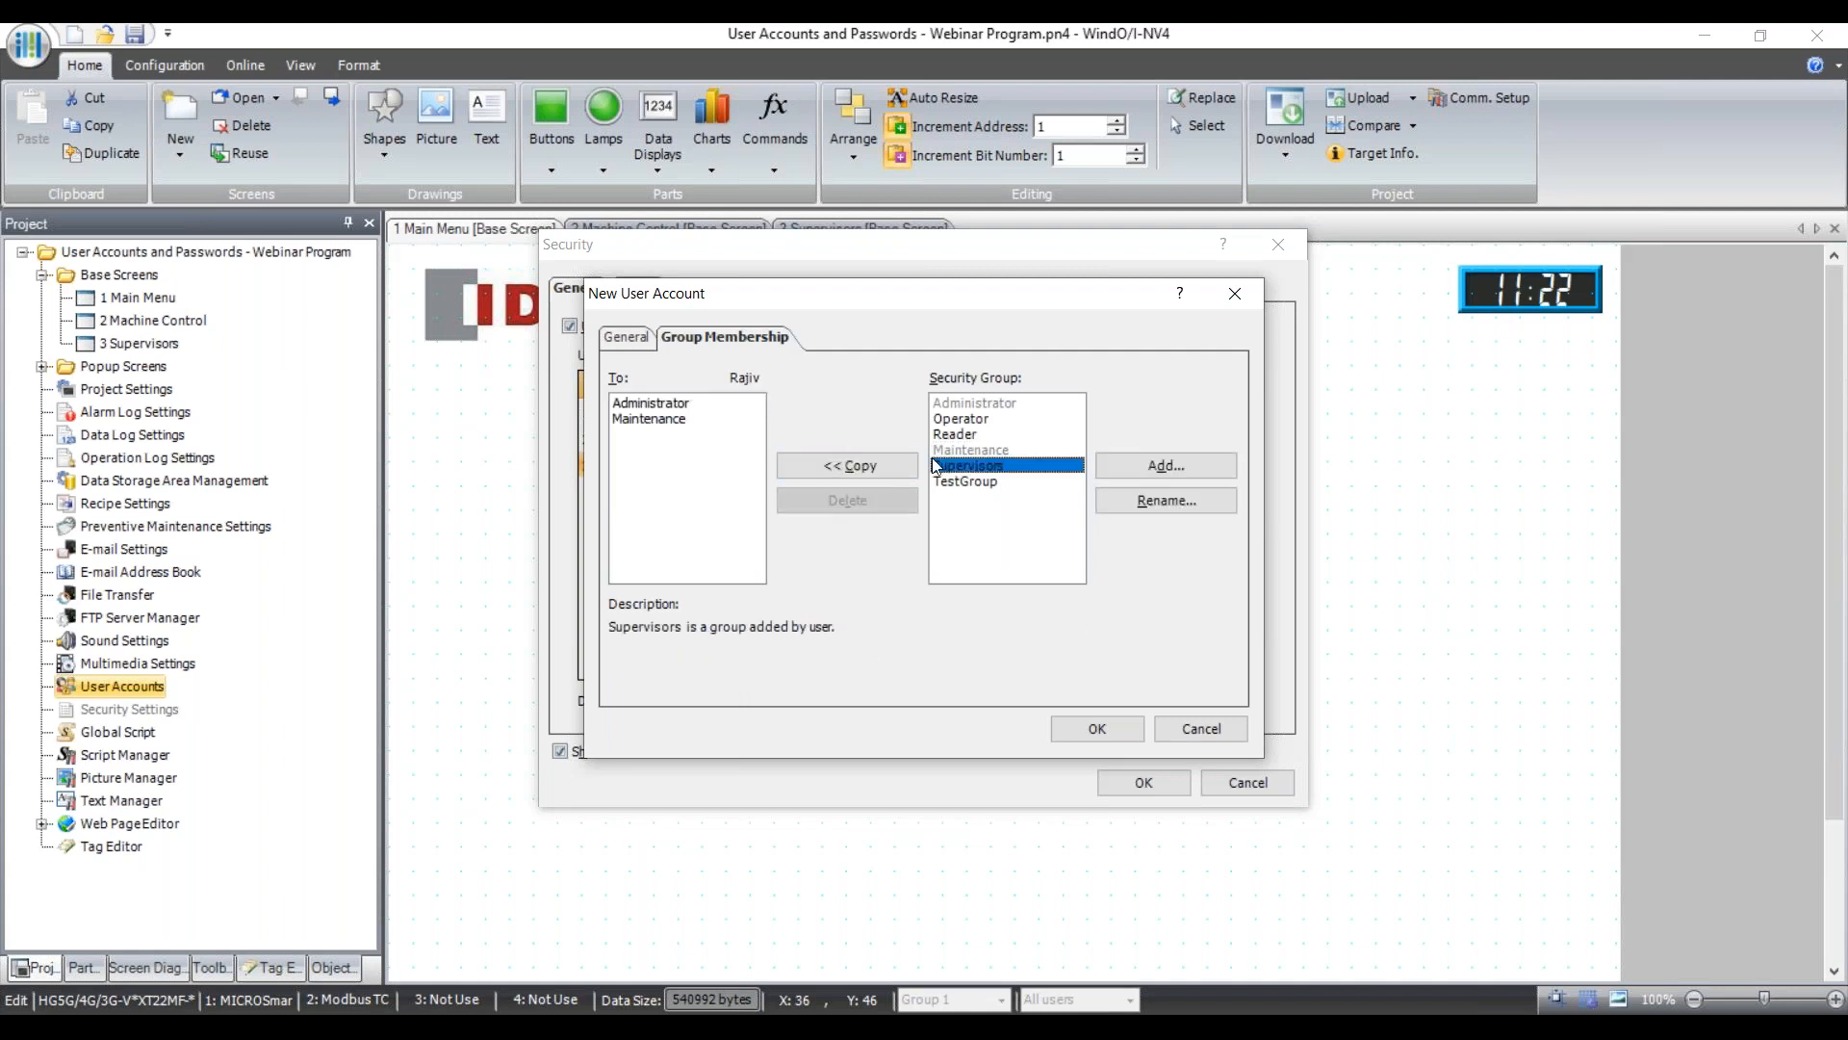
pyautogui.click(874, 464)
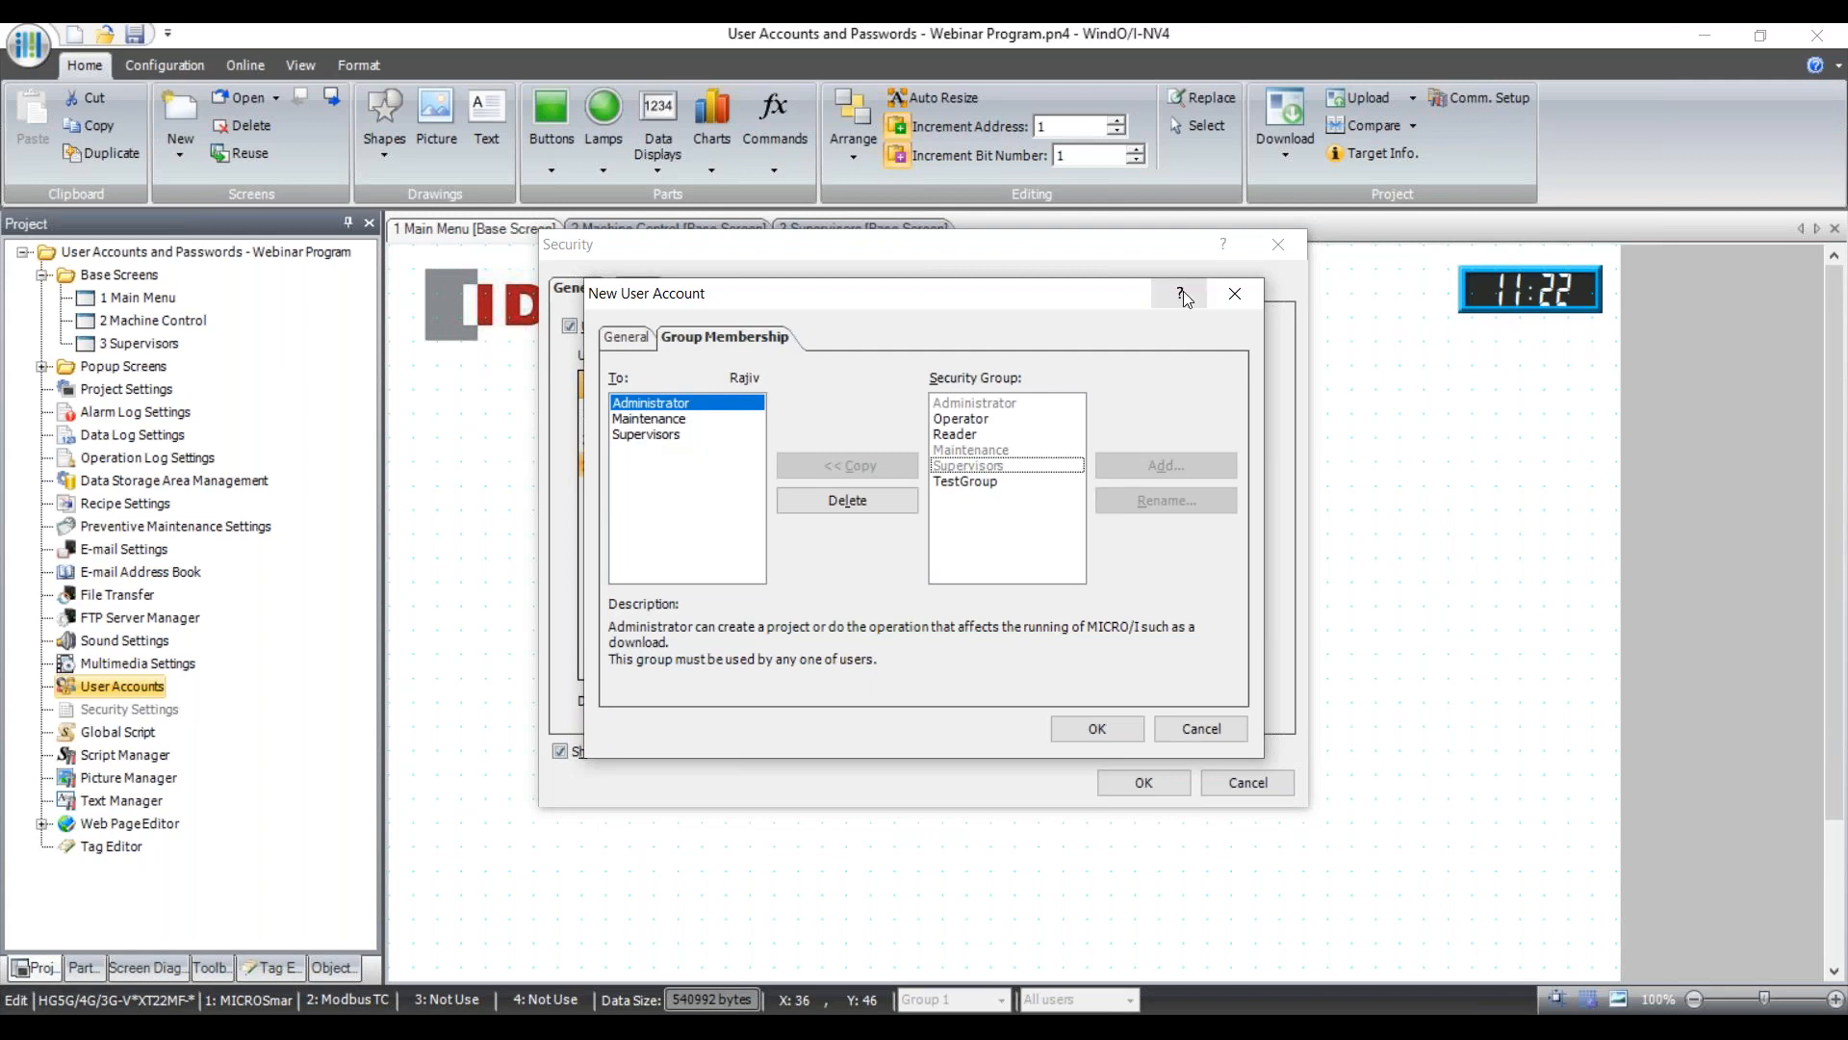
pyautogui.click(1086, 730)
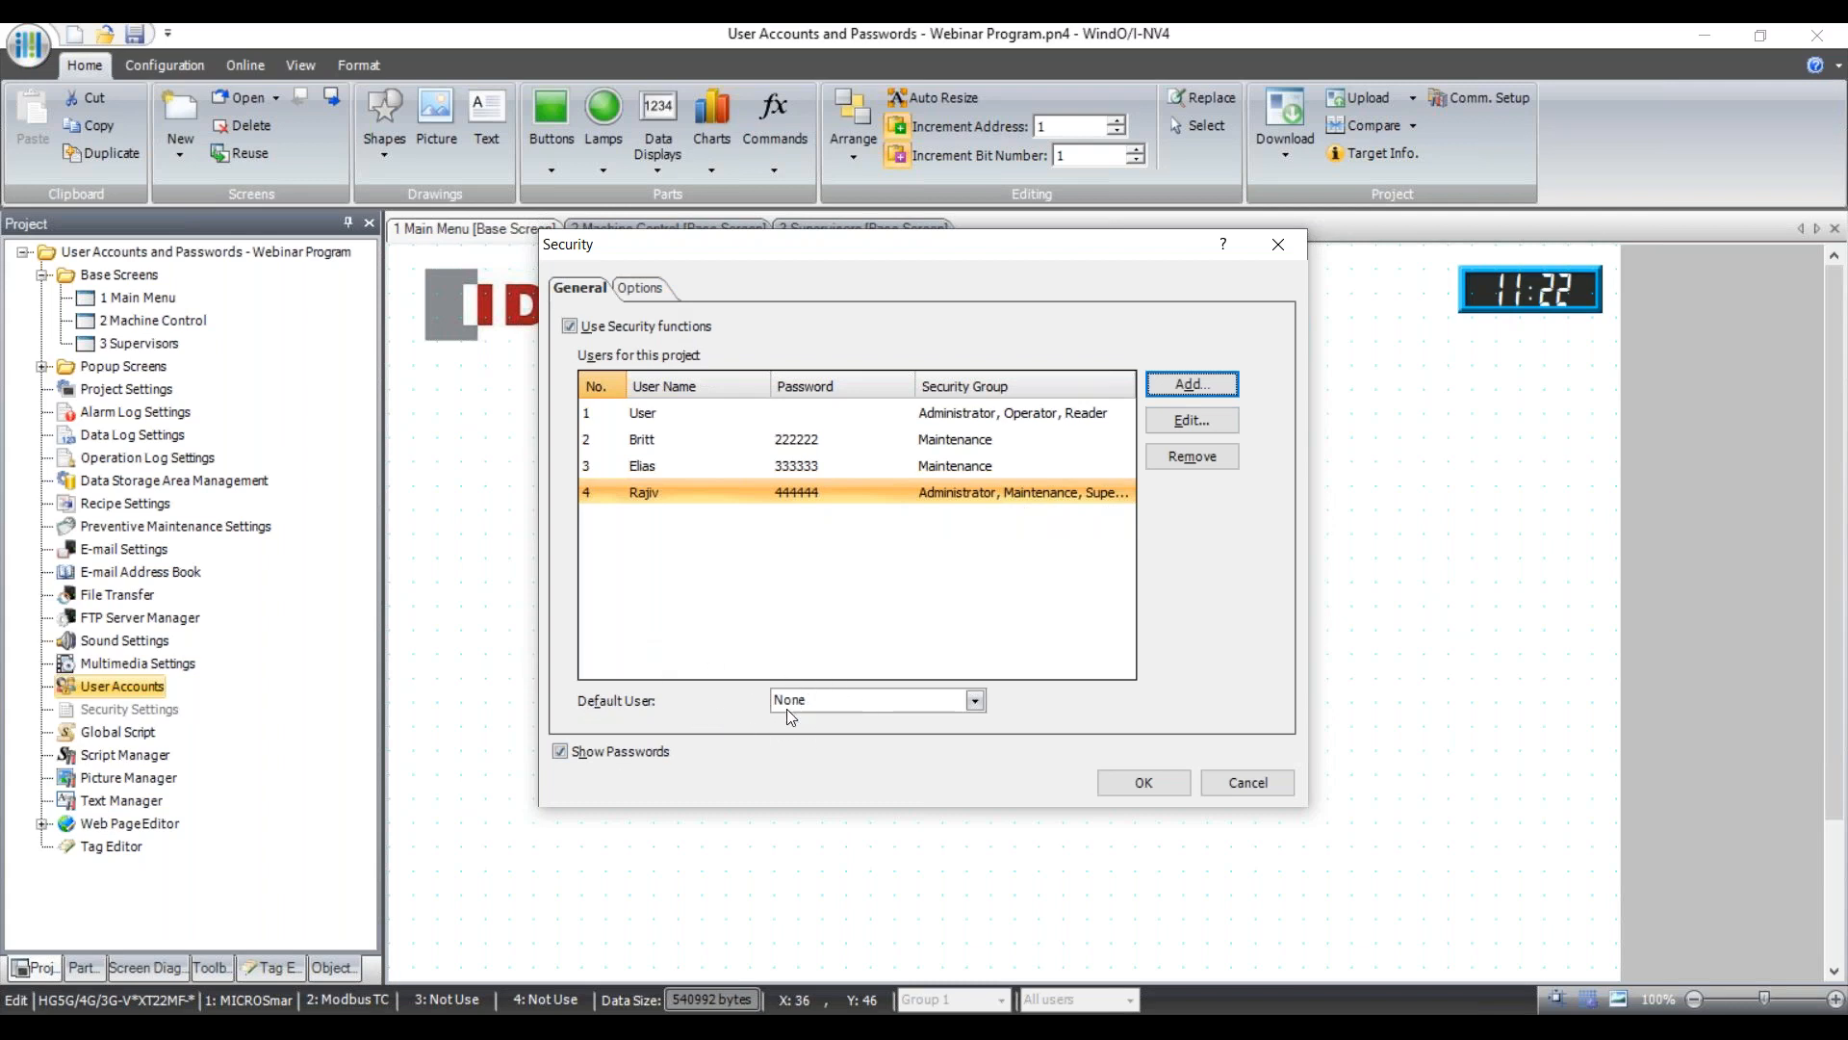
# Keep the Default User set to None and show the Security dialog's Options page.
pyautogui.click(973, 708)
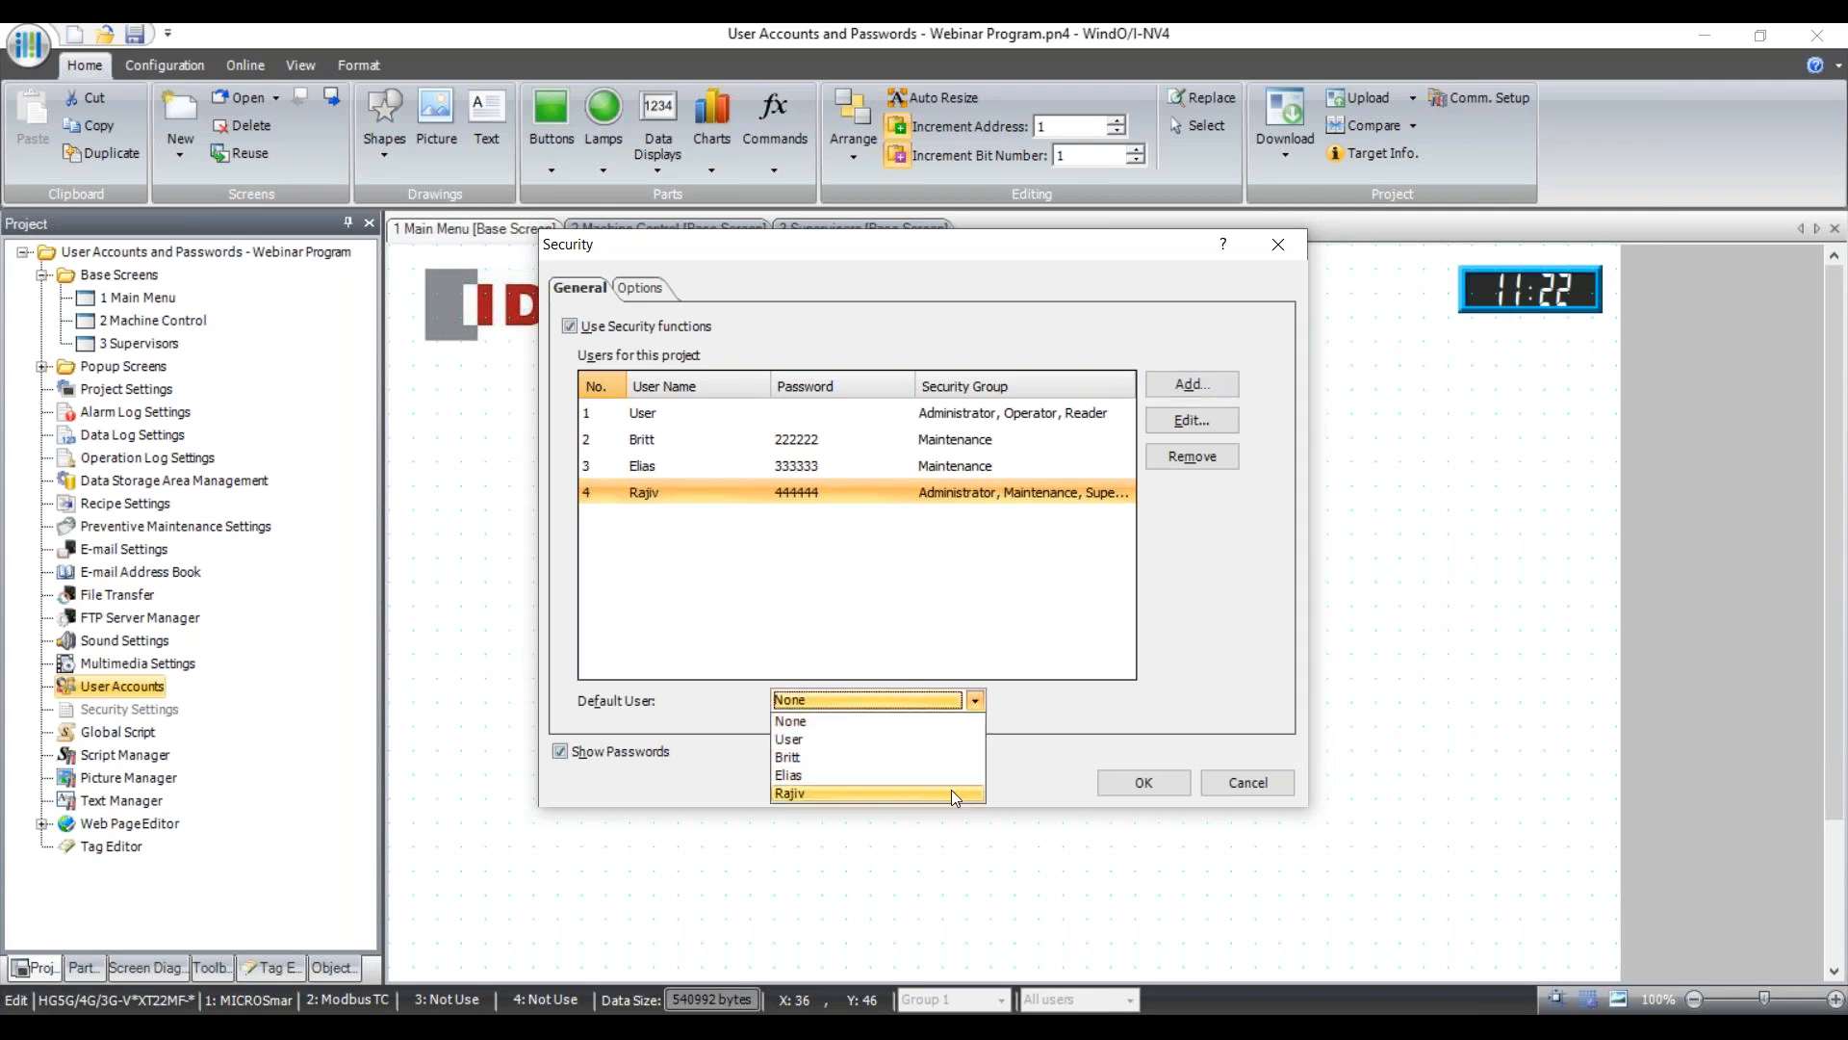
pyautogui.click(976, 700)
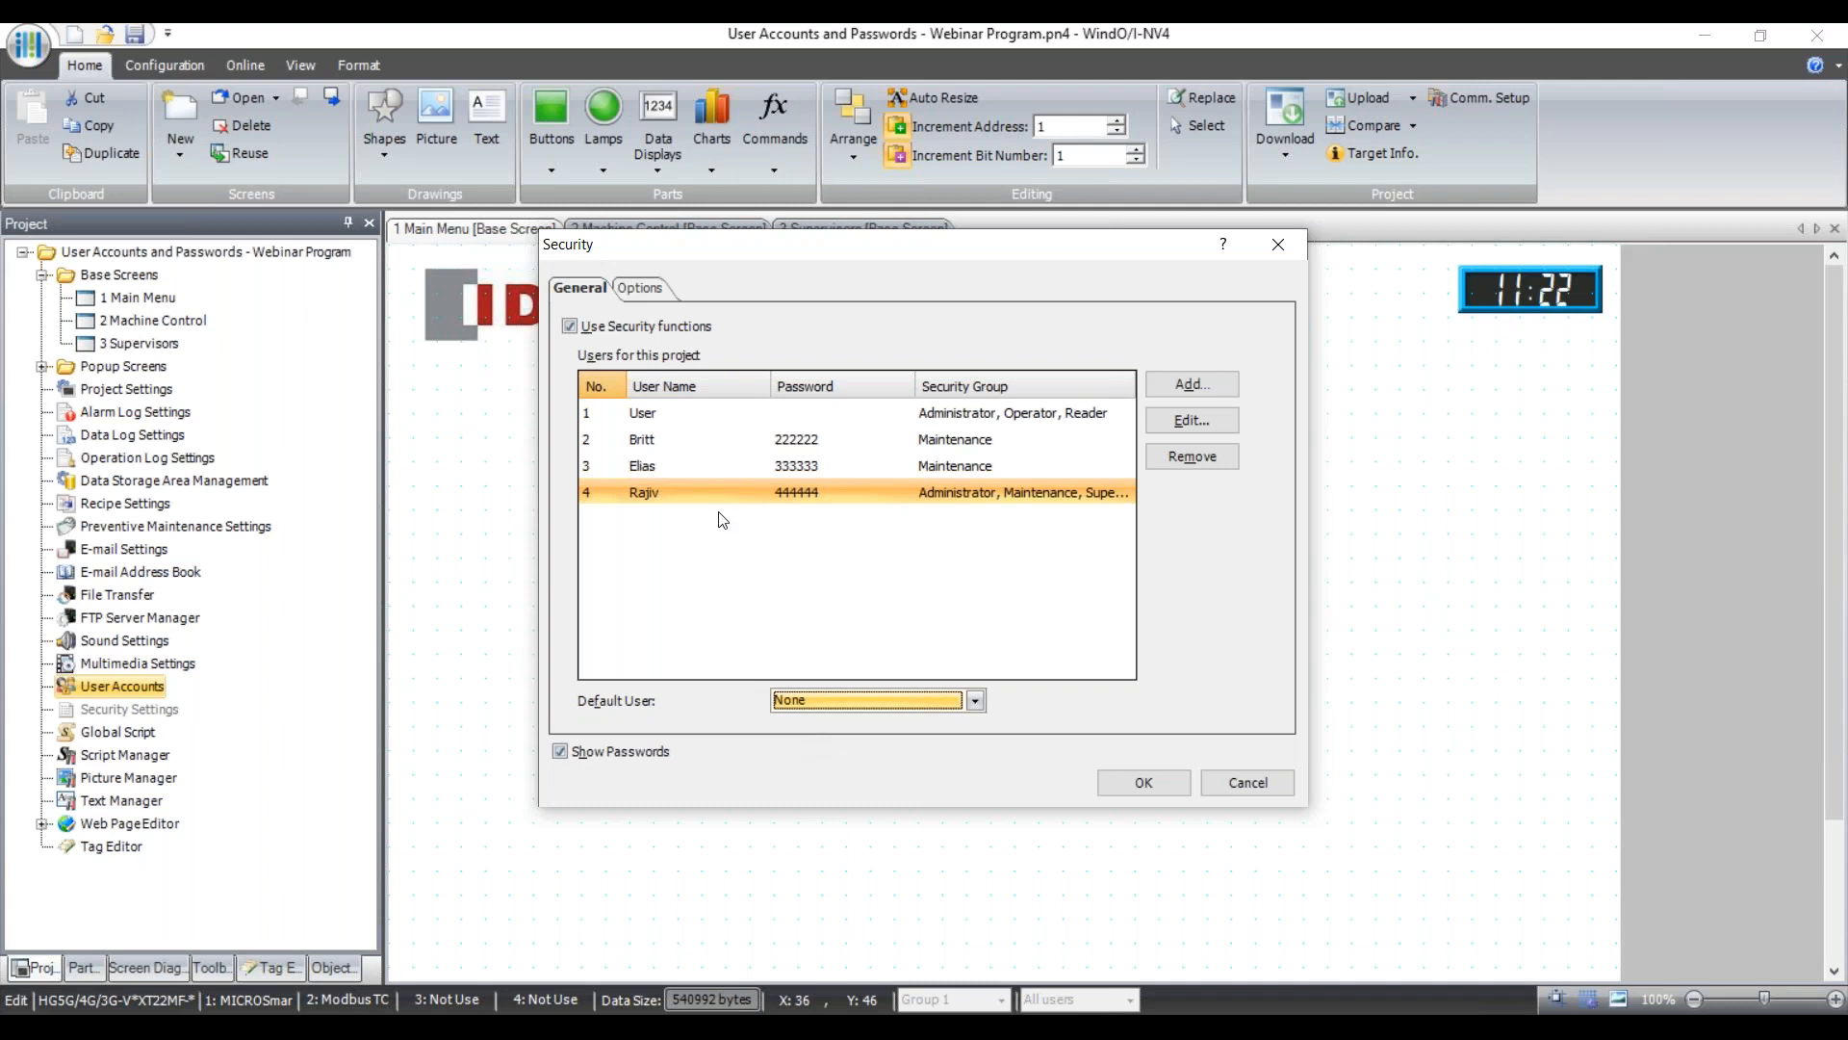
pyautogui.click(656, 287)
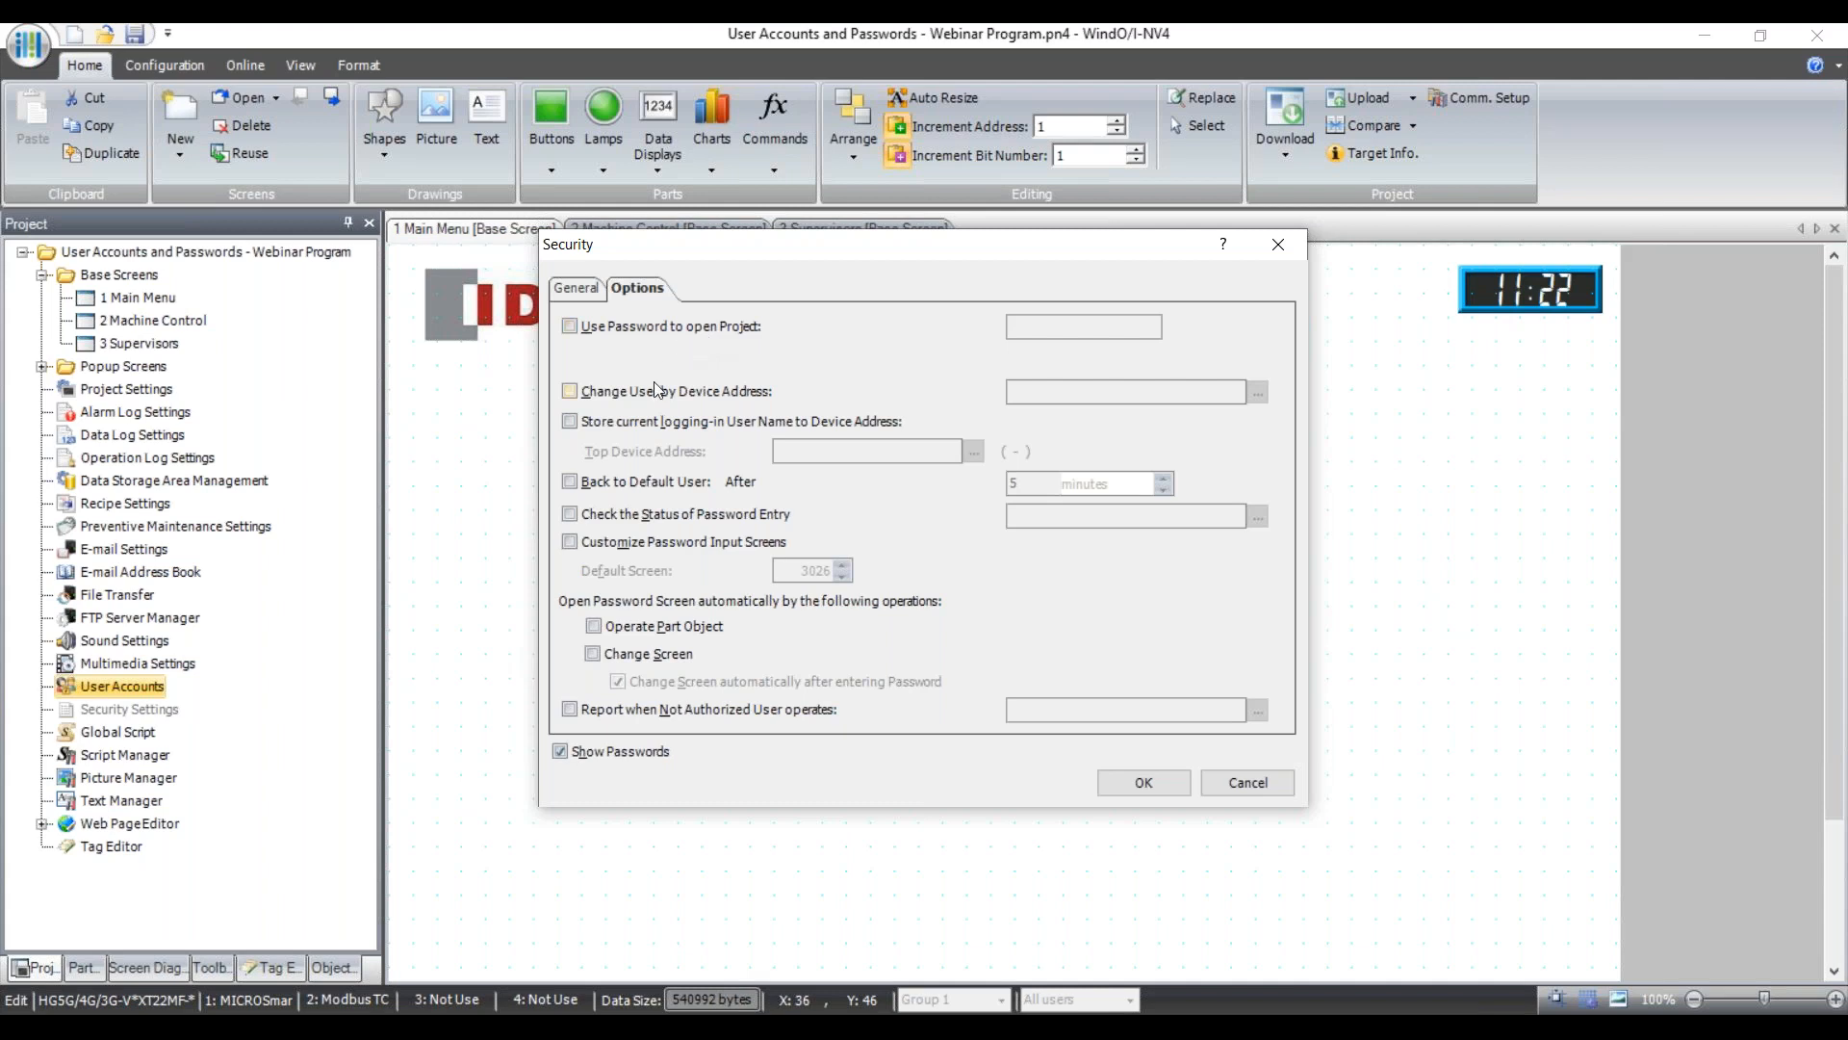
# Enable Change User by Device Address, pointing to LDR 0000 on the MICRO/I target.
pyautogui.click(571, 391)
pyautogui.click(1085, 389)
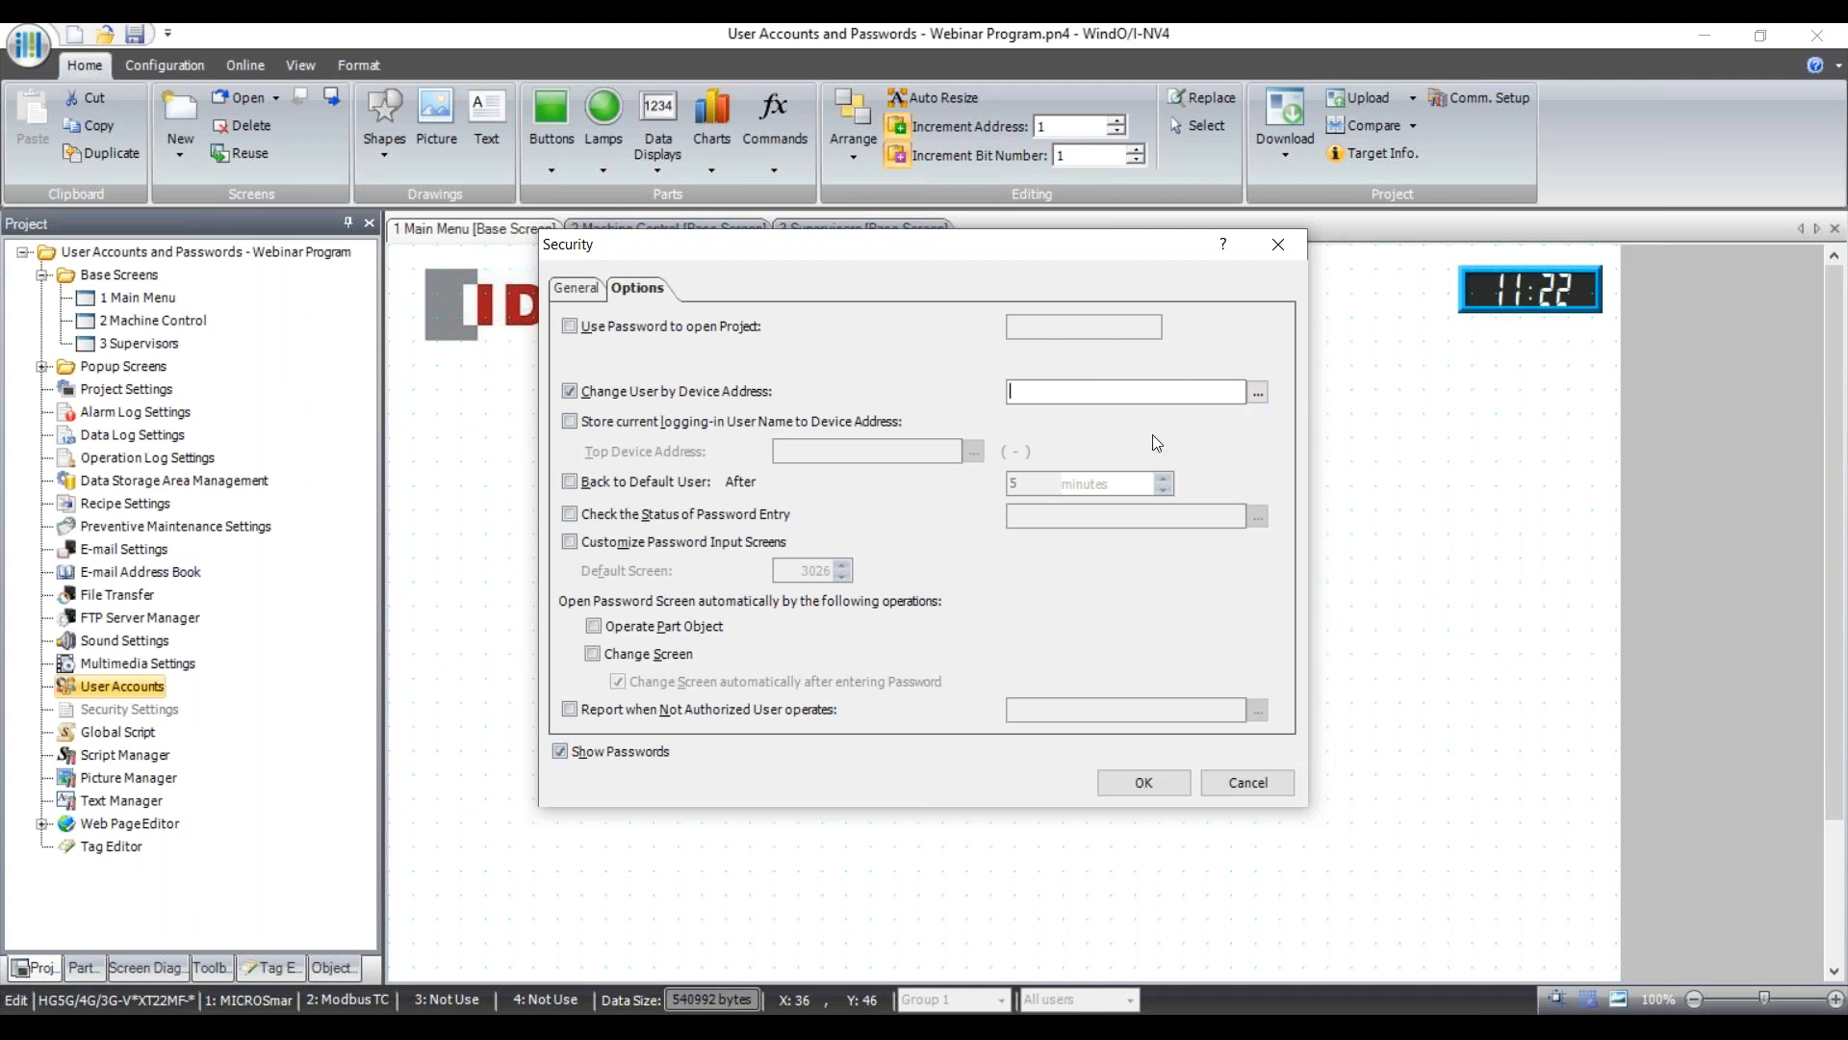
pyautogui.click(1258, 396)
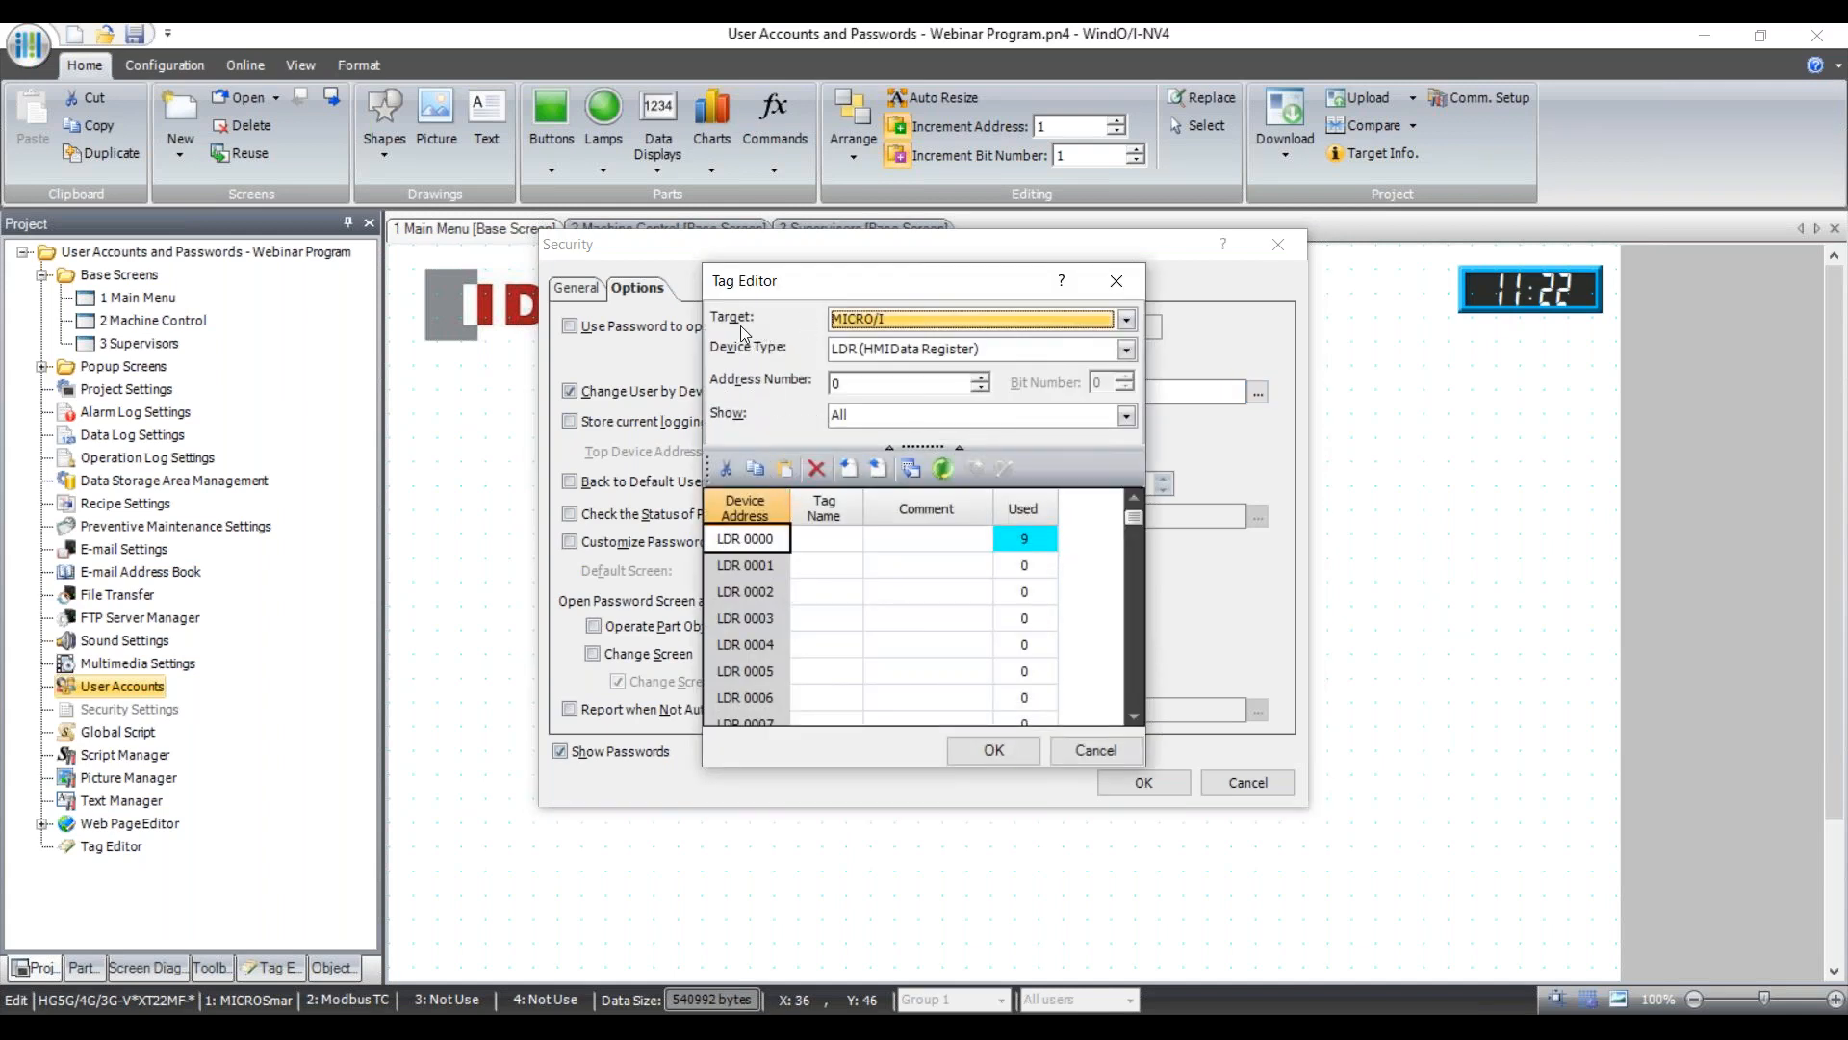
pyautogui.click(892, 350)
pyautogui.click(892, 351)
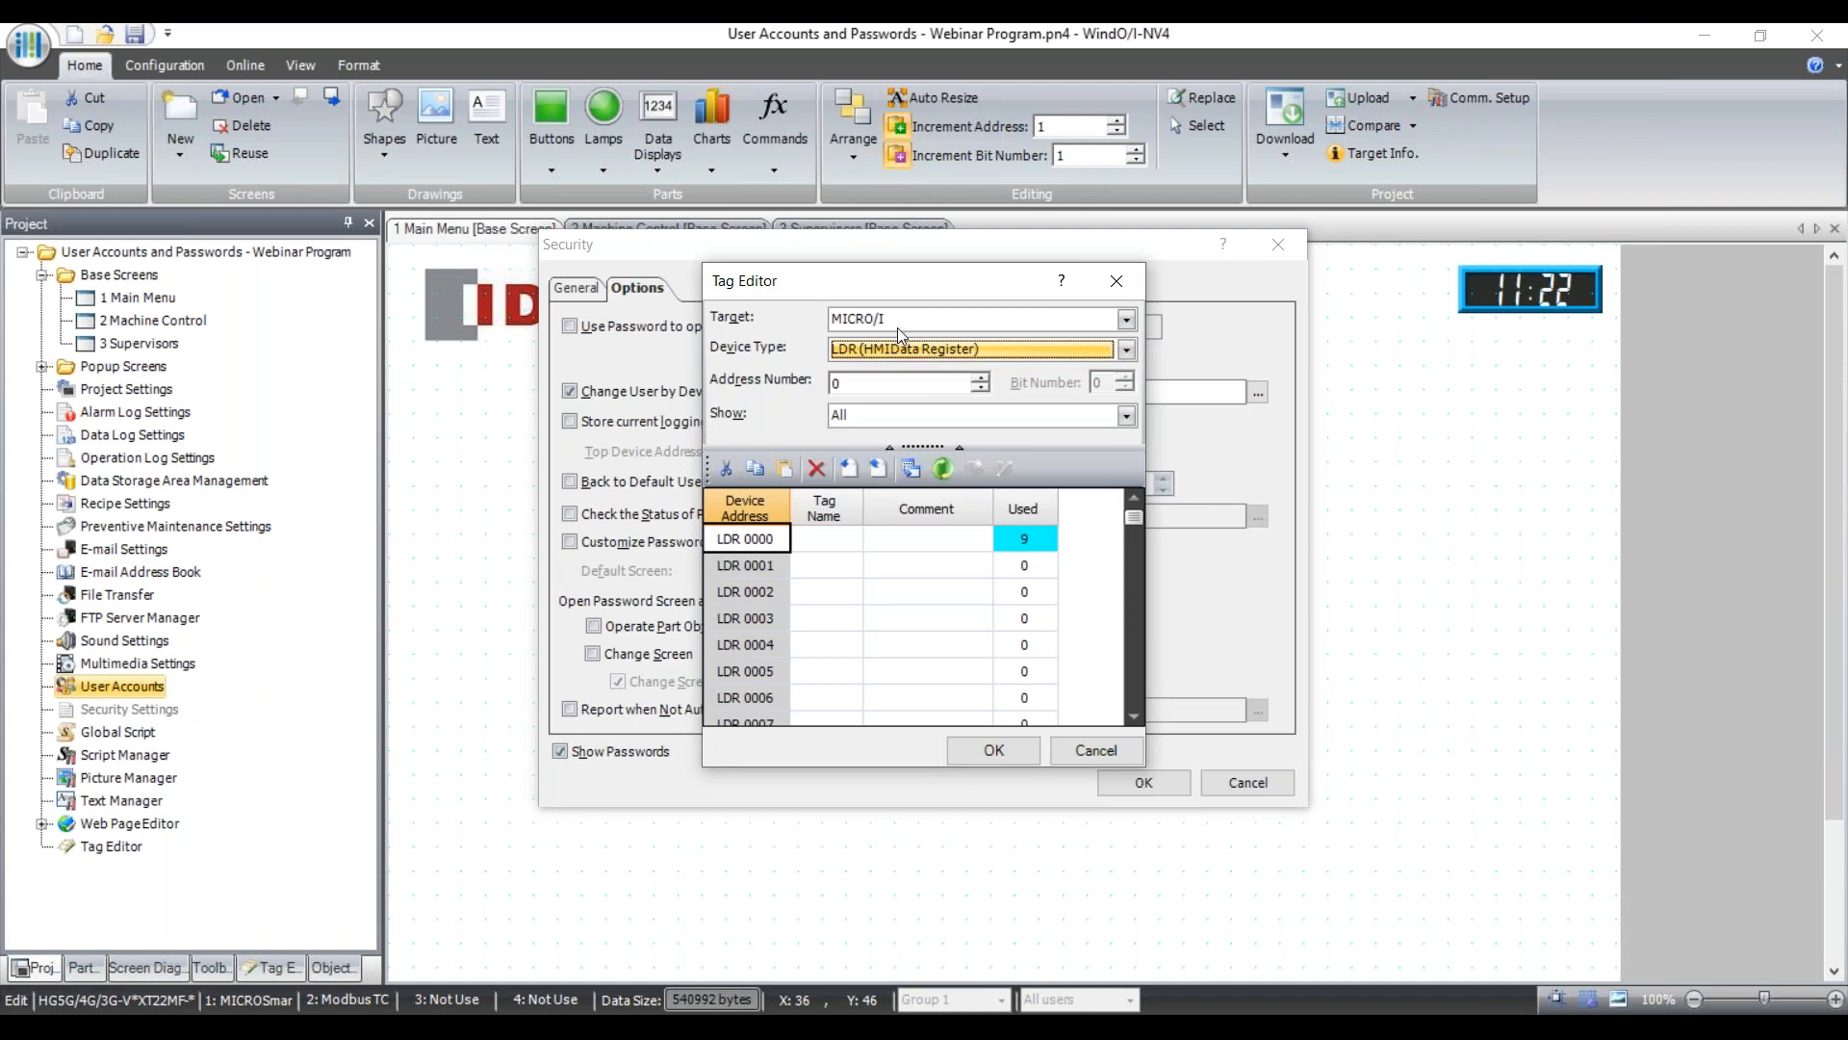
pyautogui.click(979, 324)
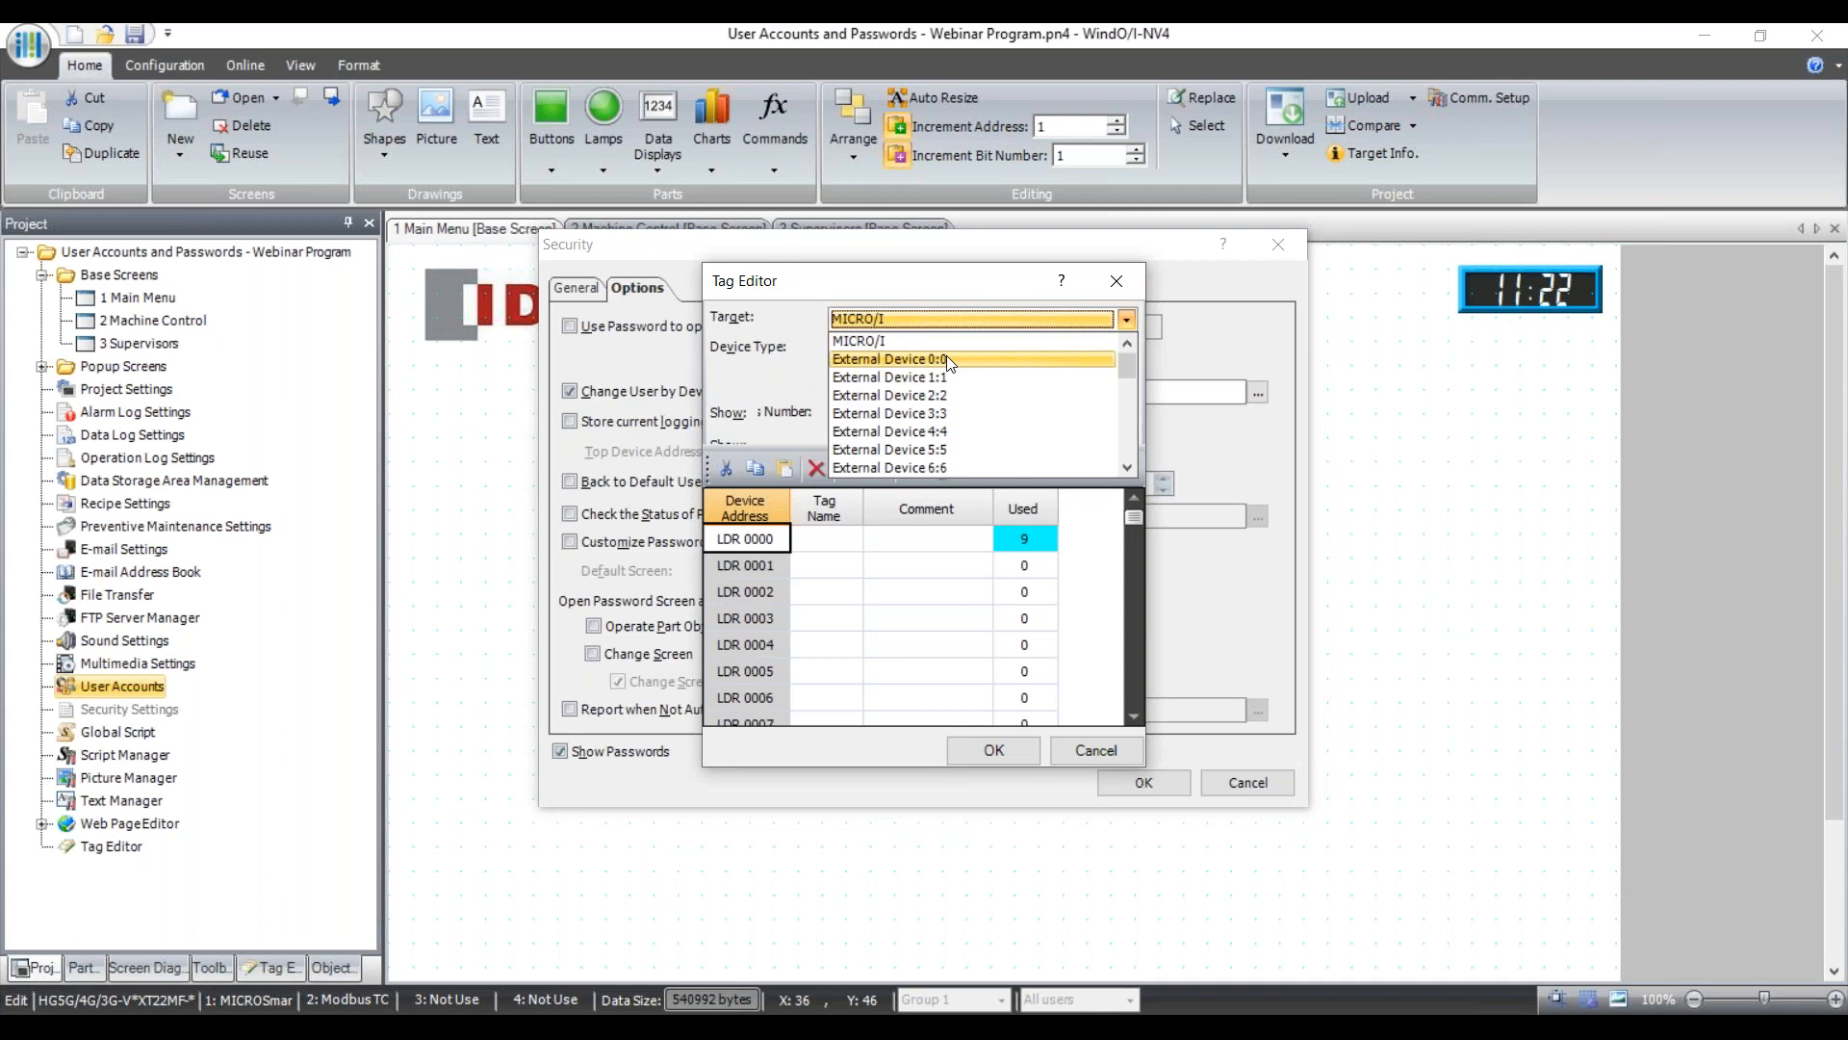
pyautogui.click(948, 360)
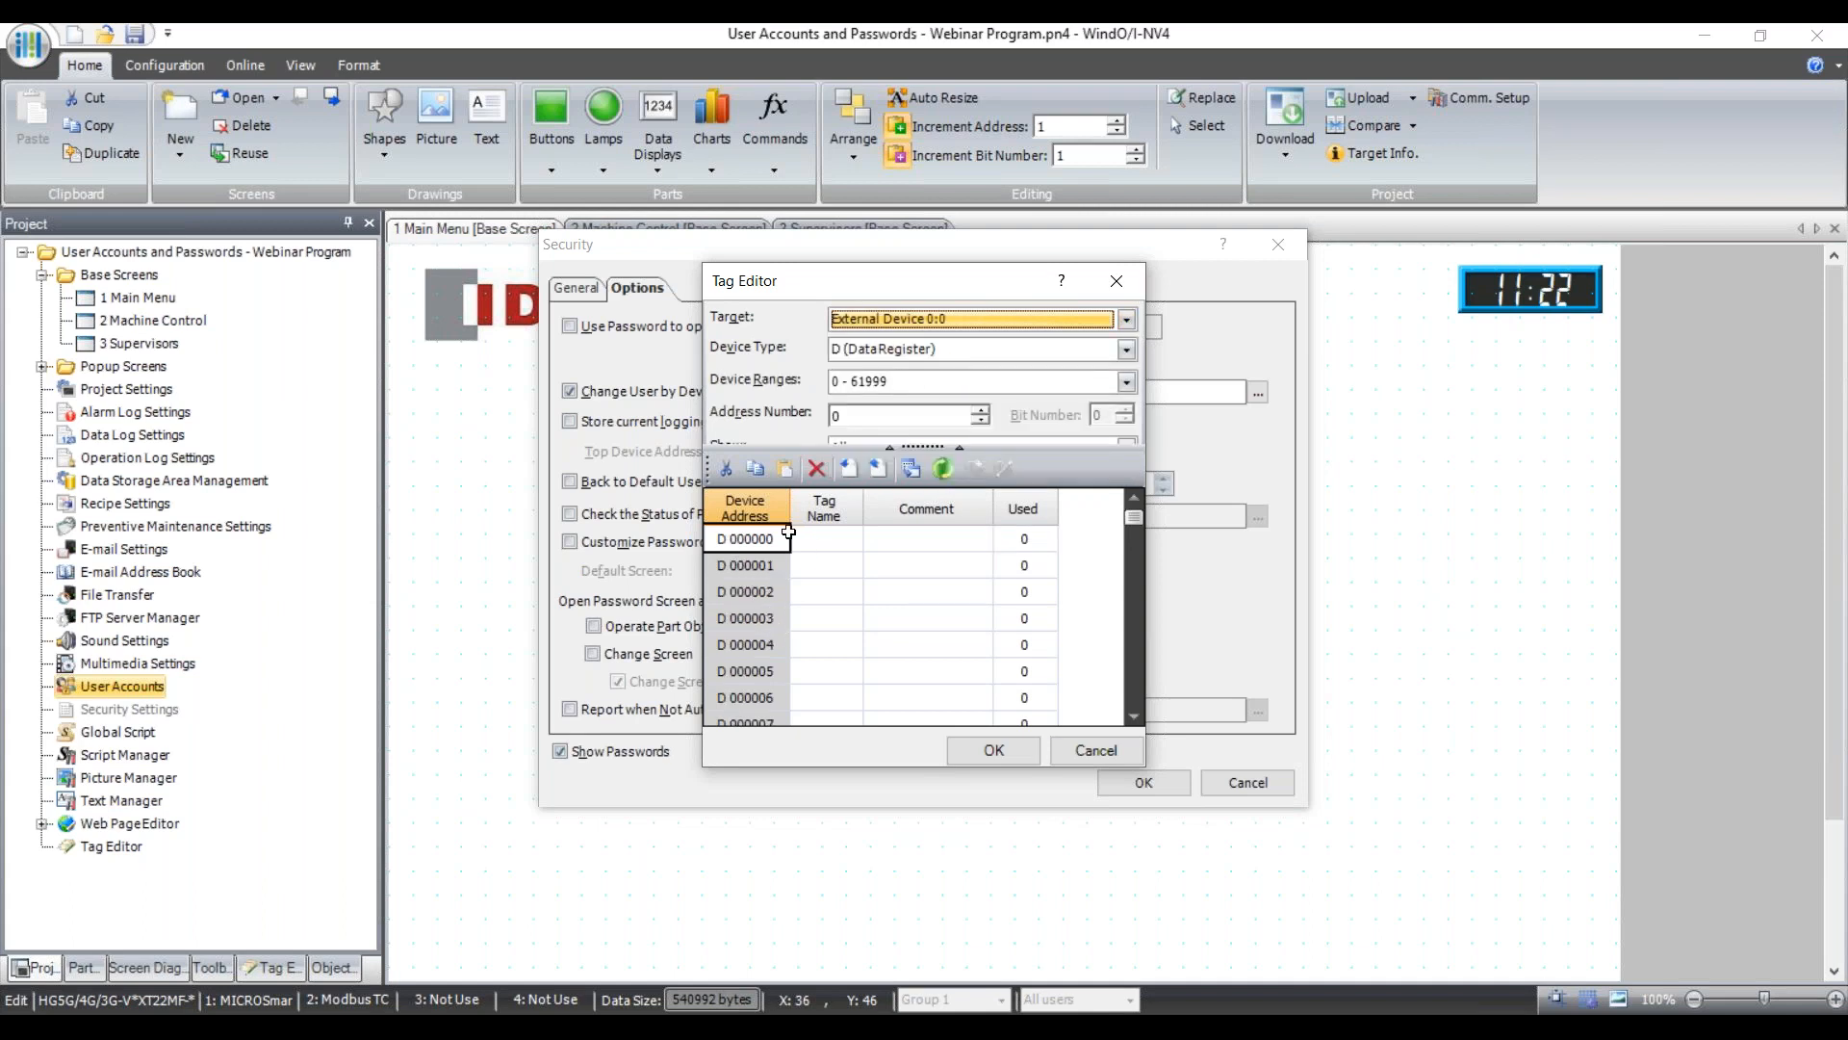
pyautogui.click(1018, 321)
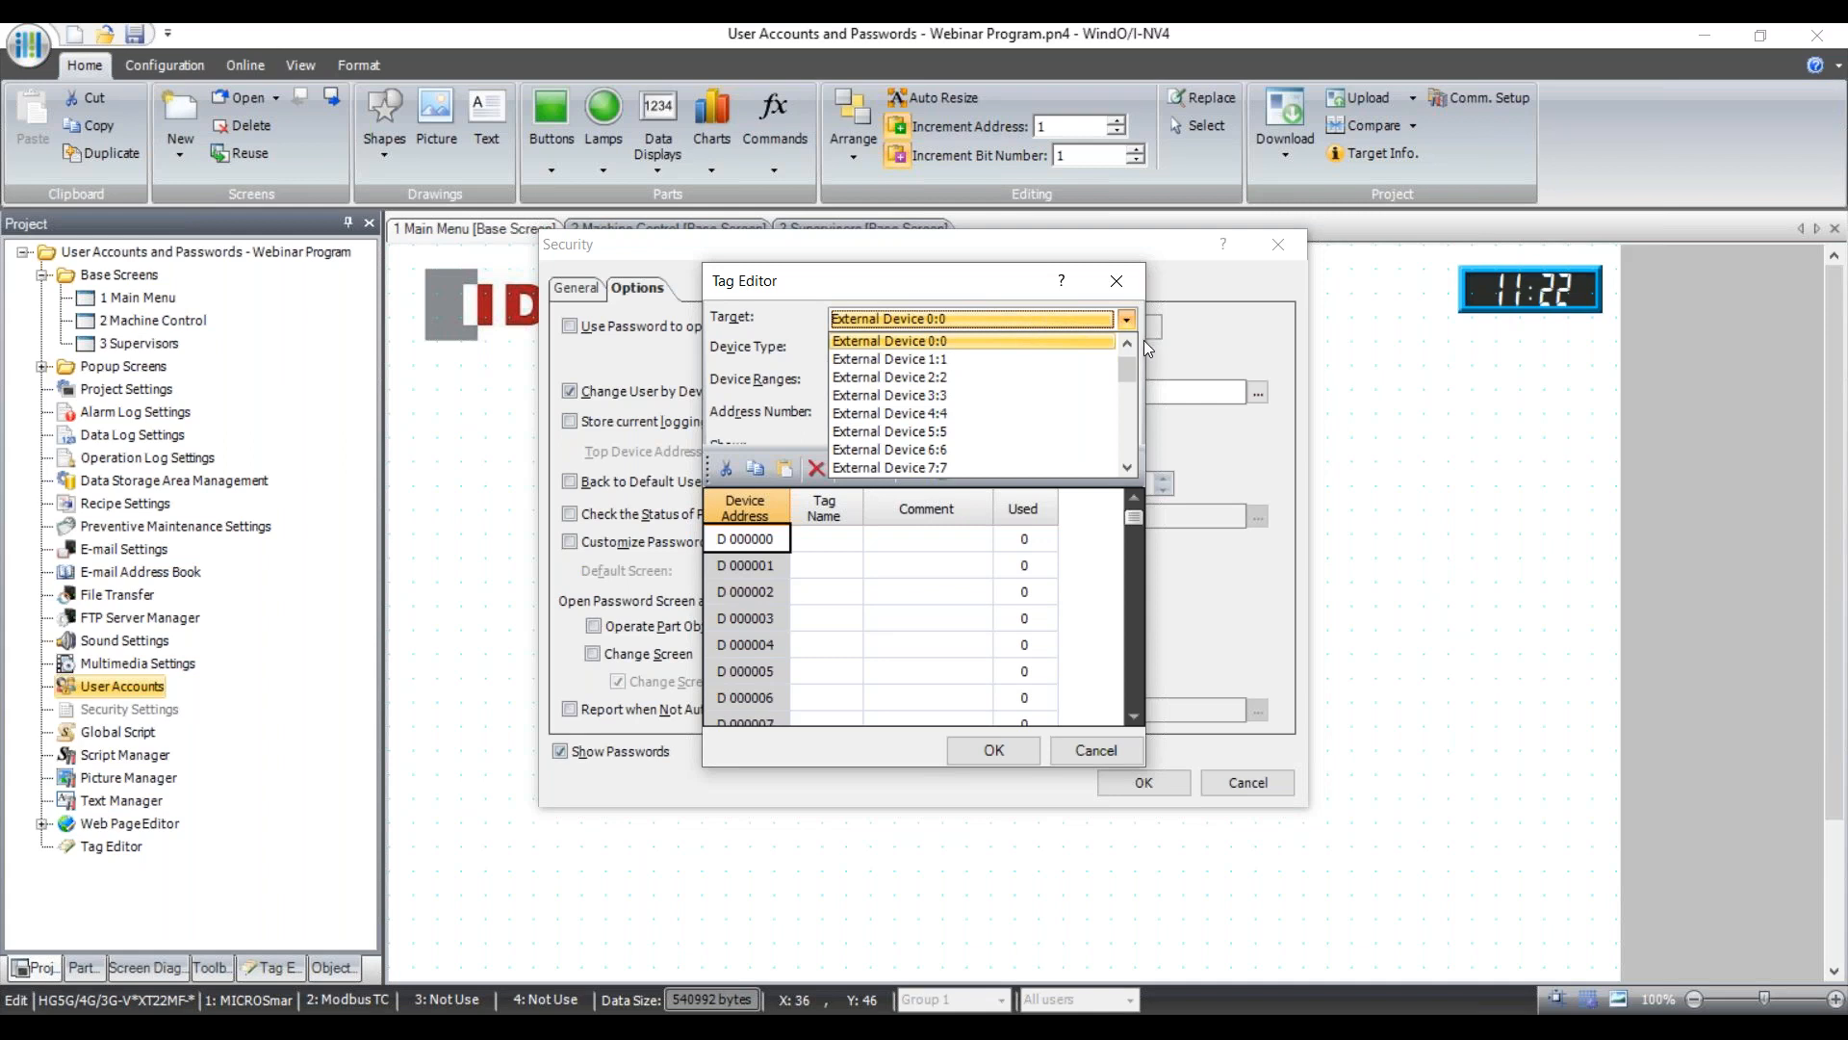
pyautogui.moveTo(1126, 362); pyautogui.dragTo(1126, 344)
pyautogui.click(886, 341)
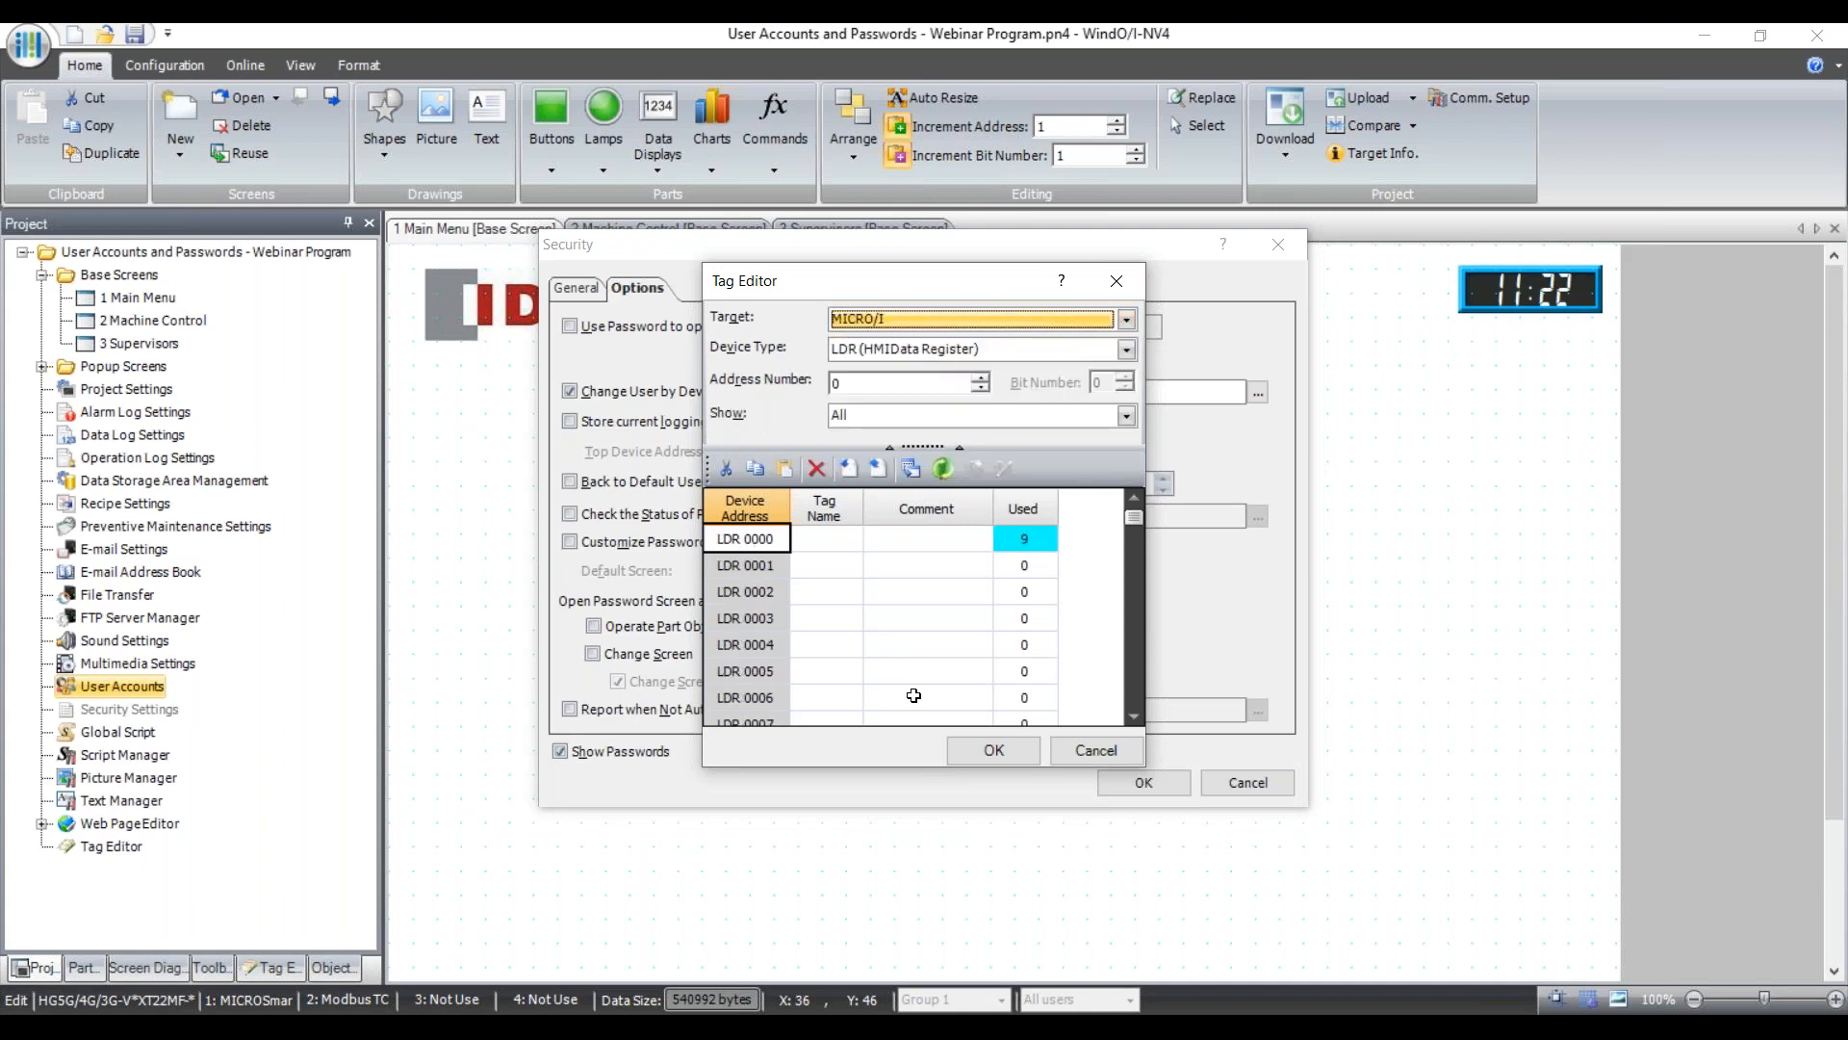
pyautogui.click(991, 751)
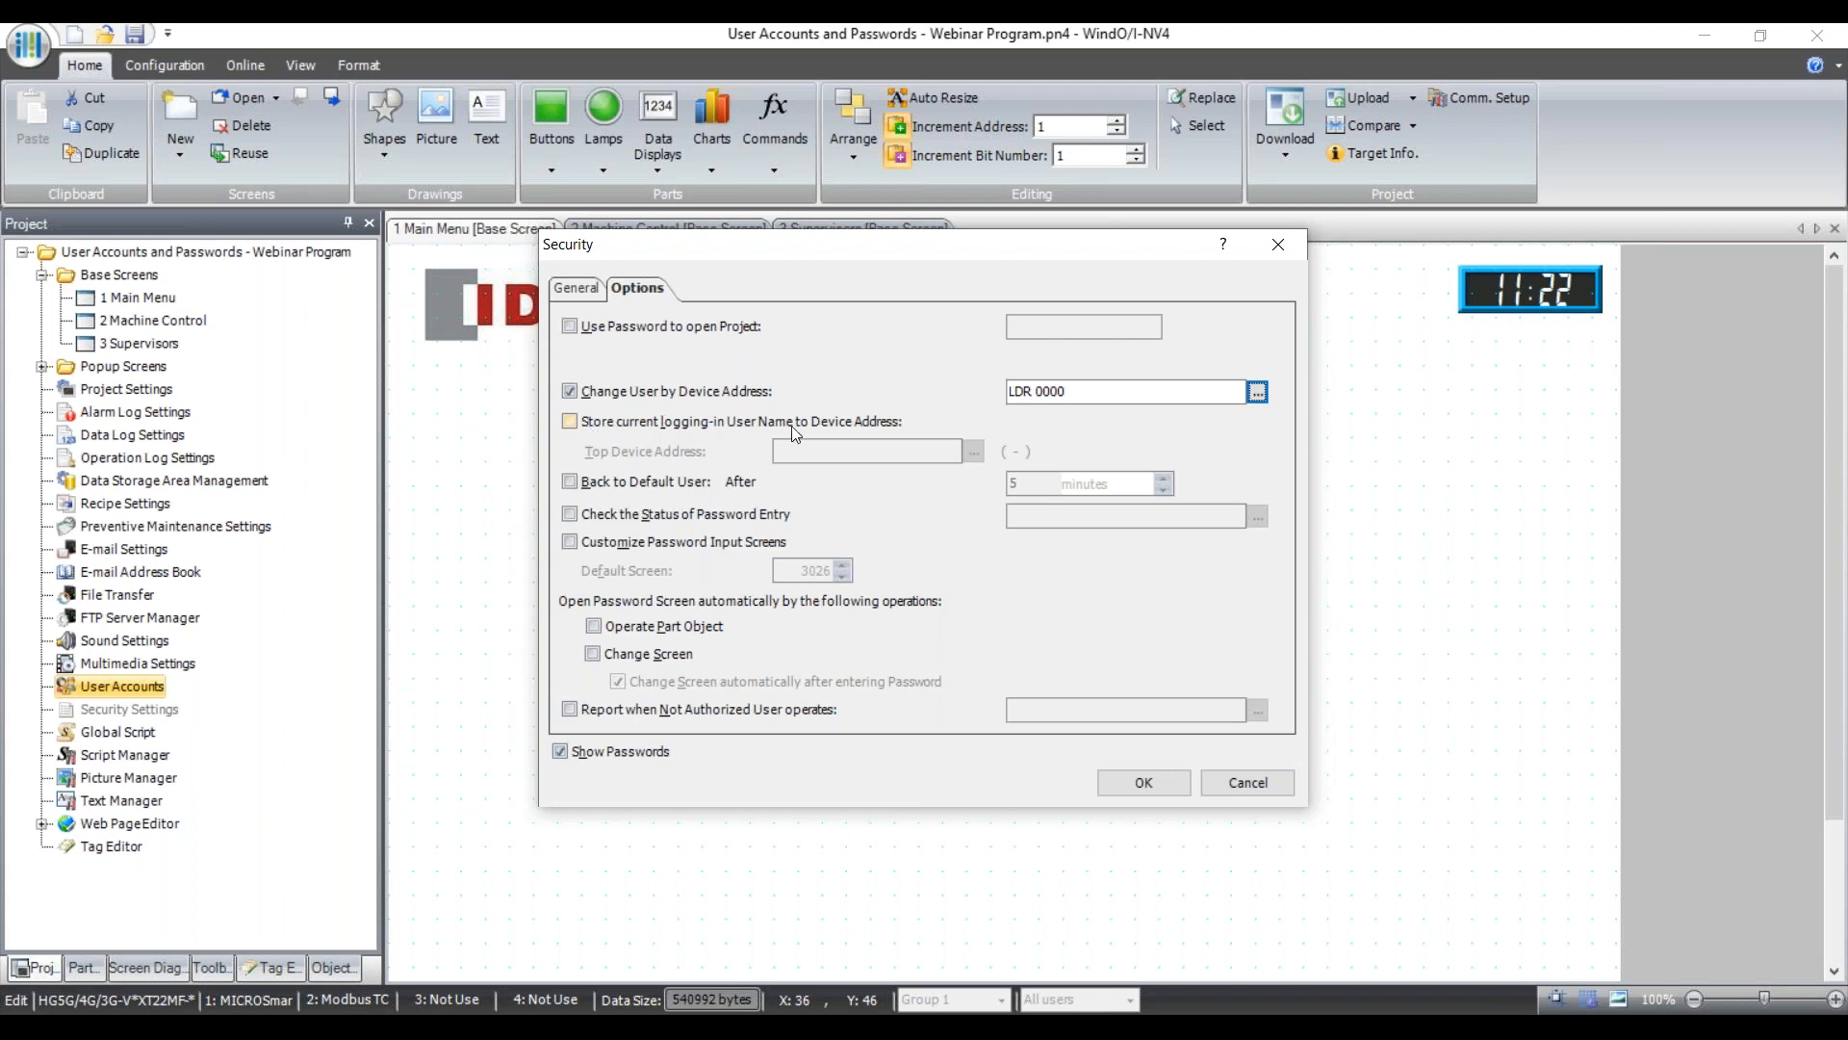
# Store the logged-in user name to LDR 20 and enable automatic return to the default user.
pyautogui.click(569, 422)
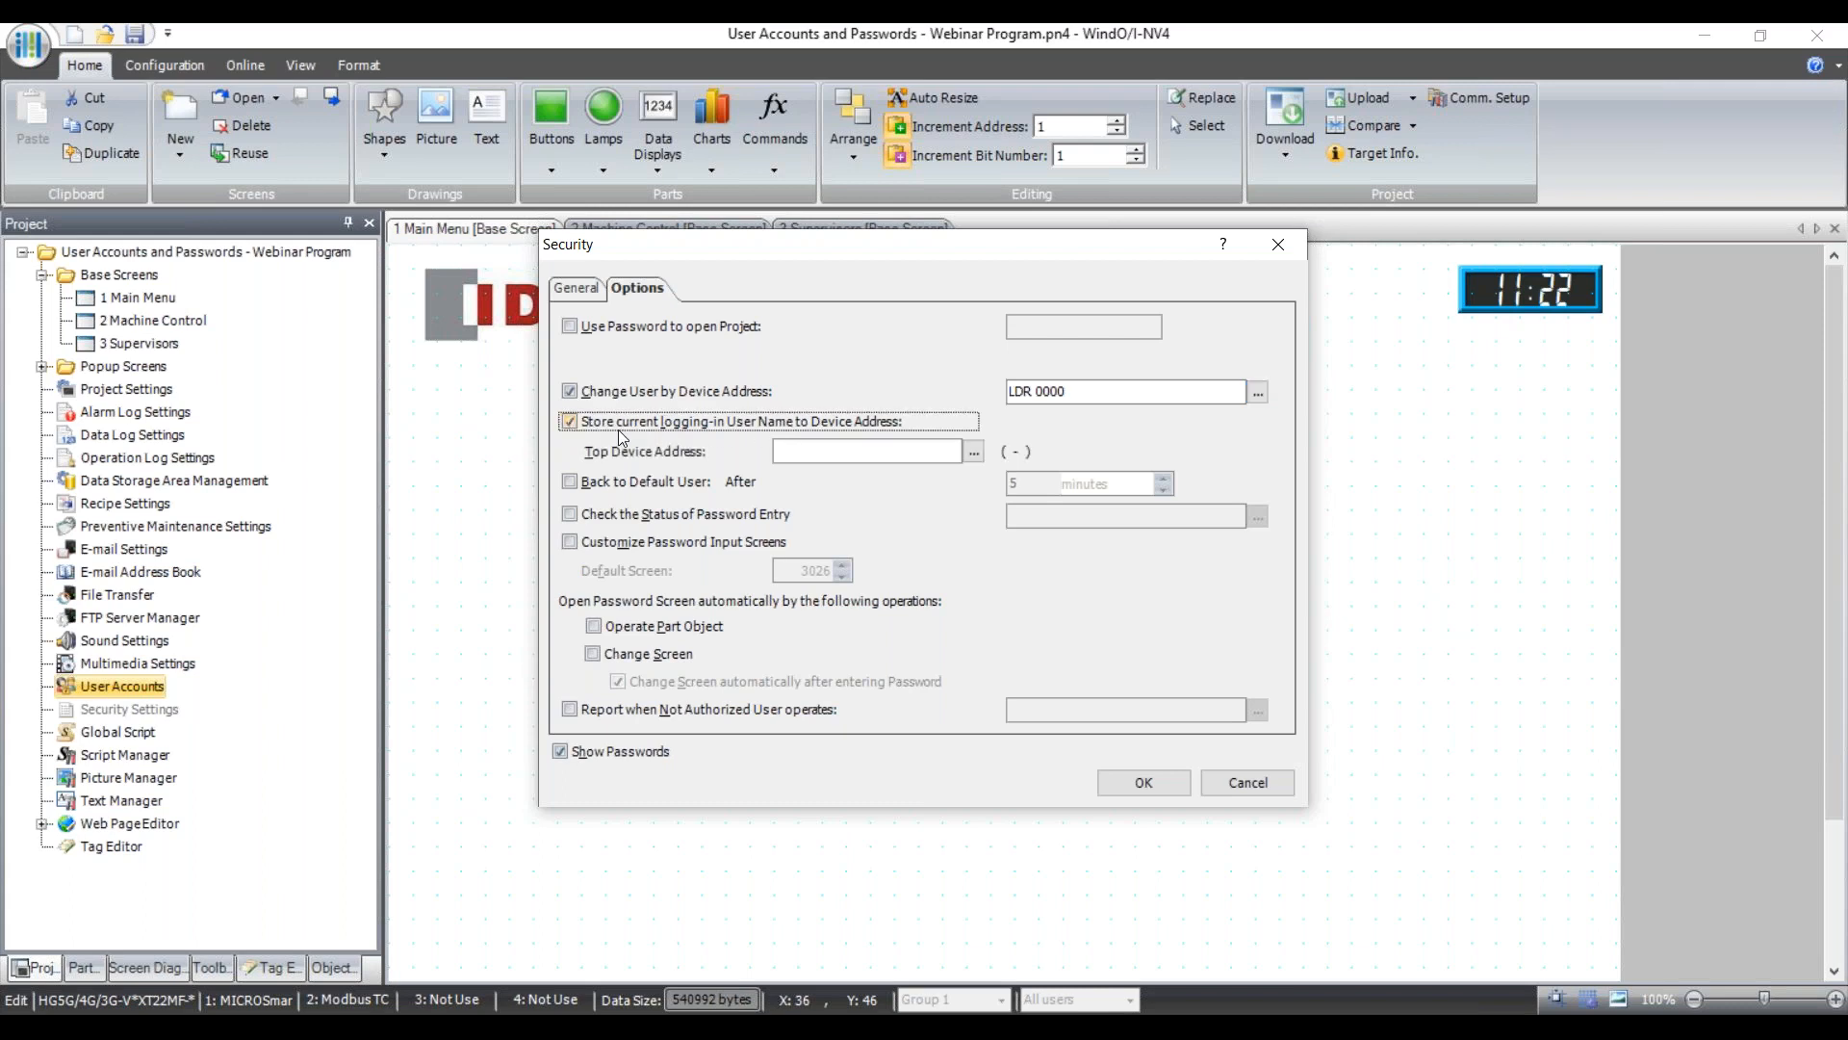
pyautogui.click(866, 452)
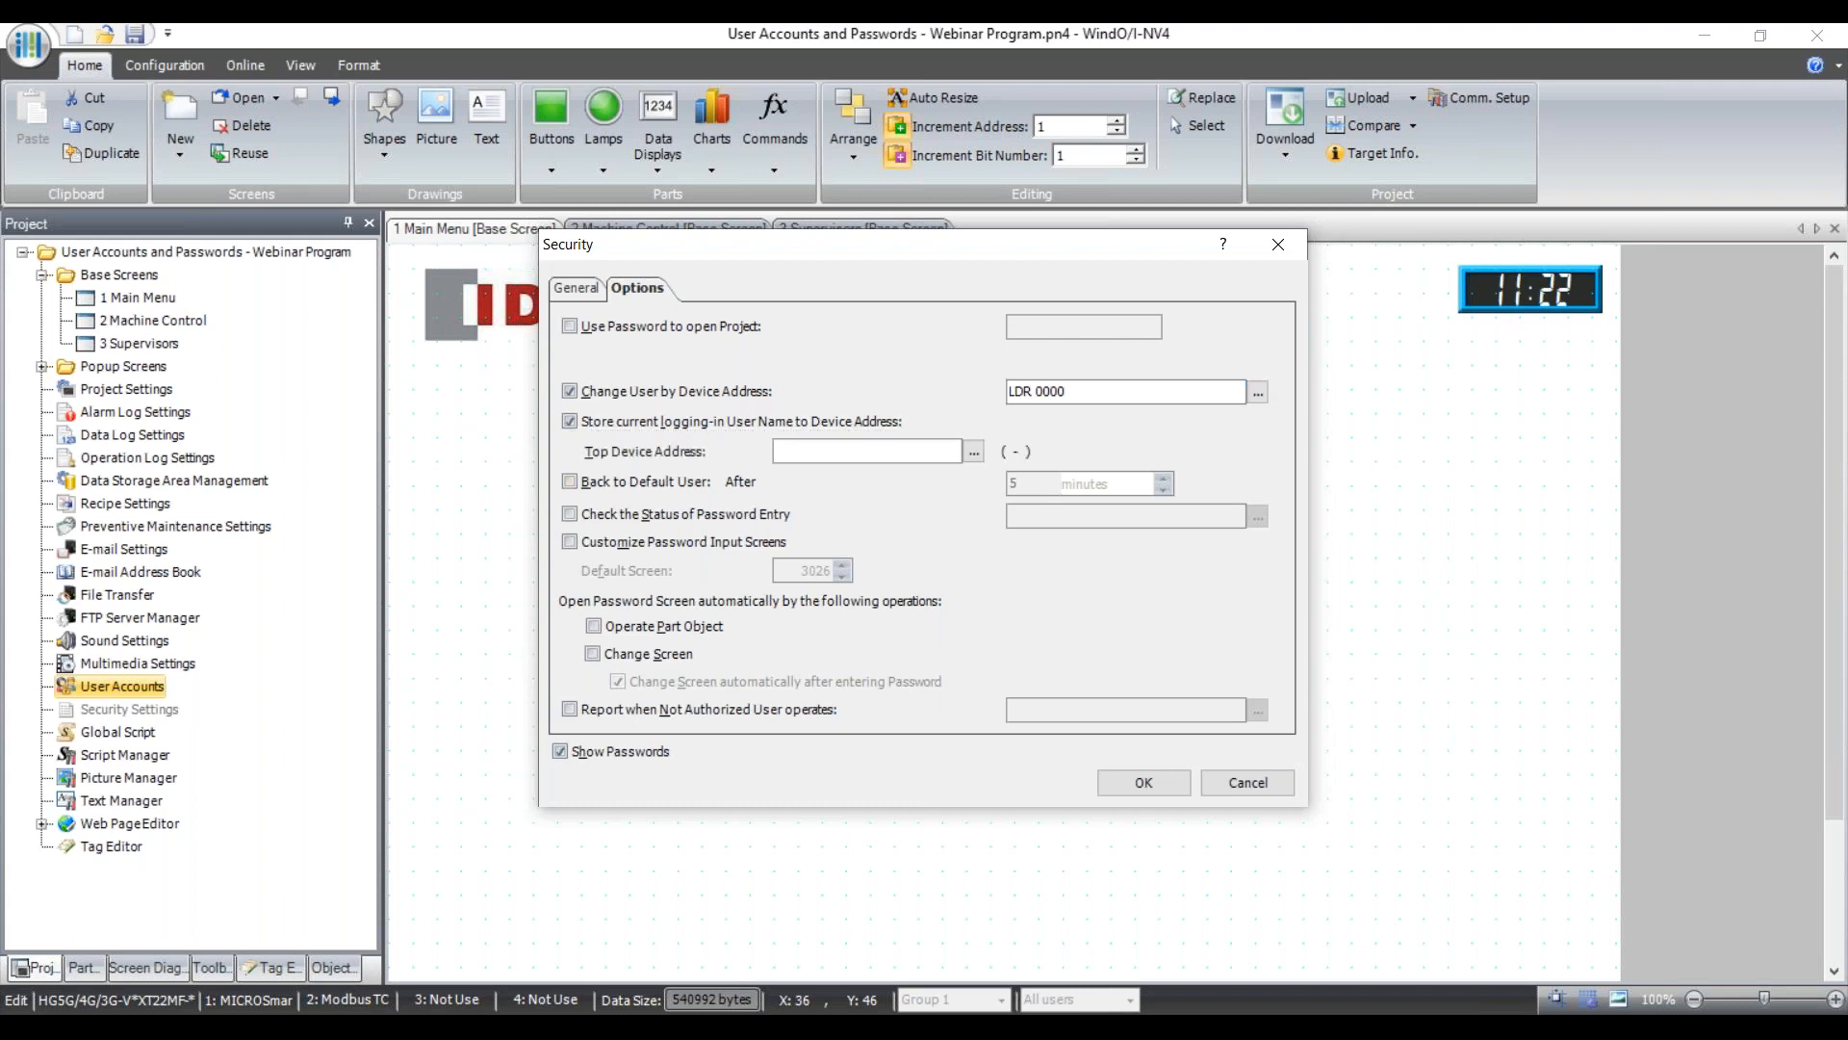
pyautogui.write('LDR 20')
pyautogui.click(572, 483)
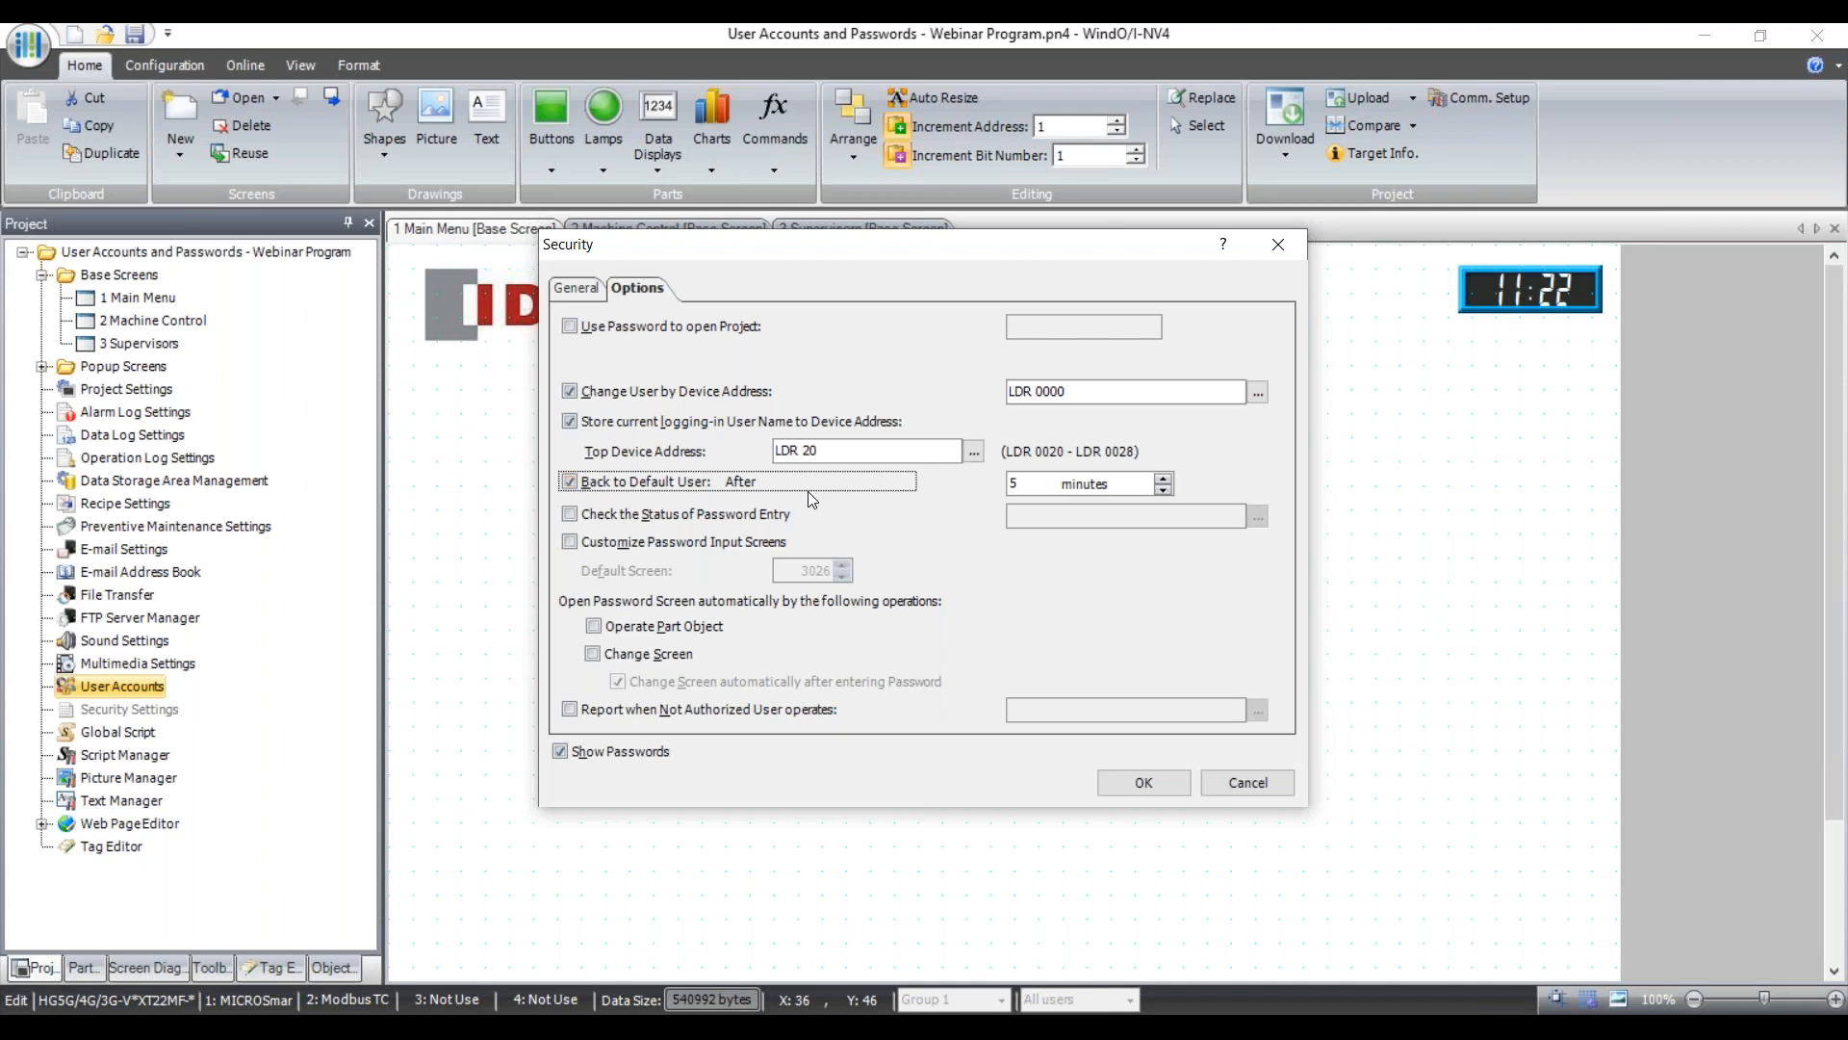
pyautogui.doubleClick(1168, 490)
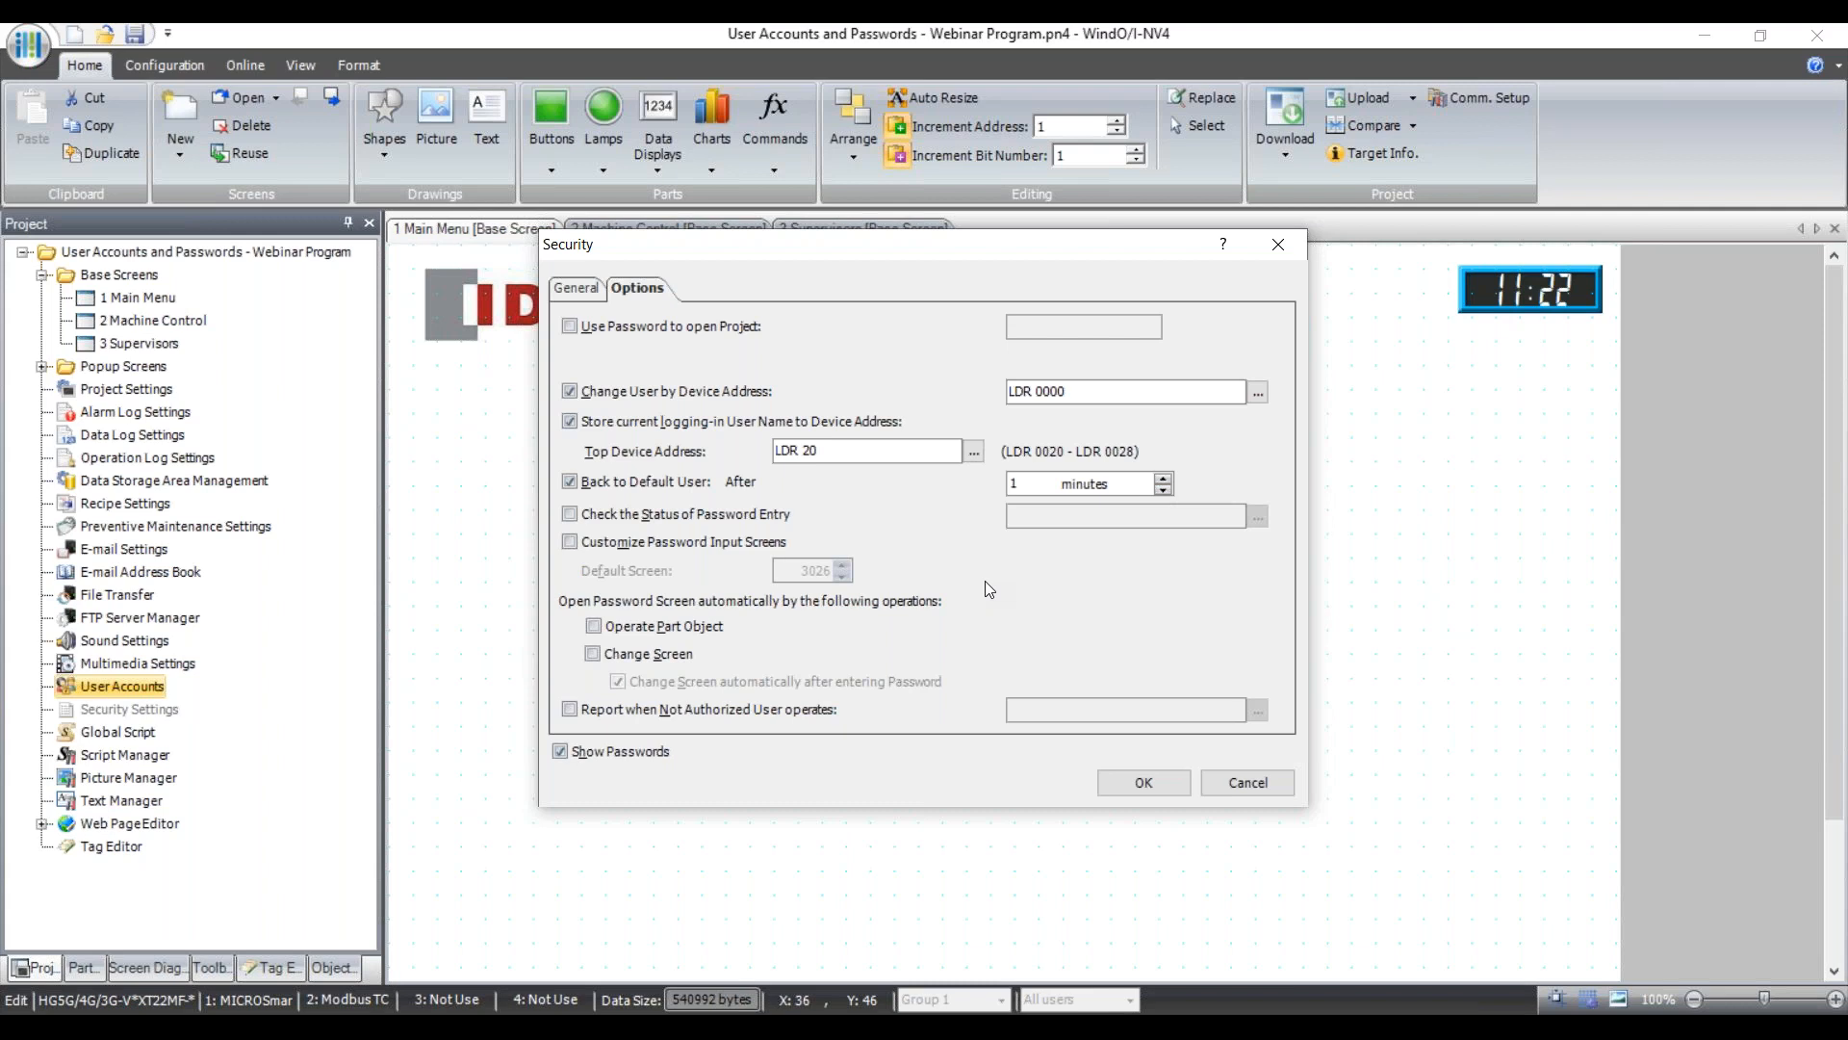
# Report password-entry status to LDR 30 and require passwords for part operations and screen changes.
pyautogui.click(566, 514)
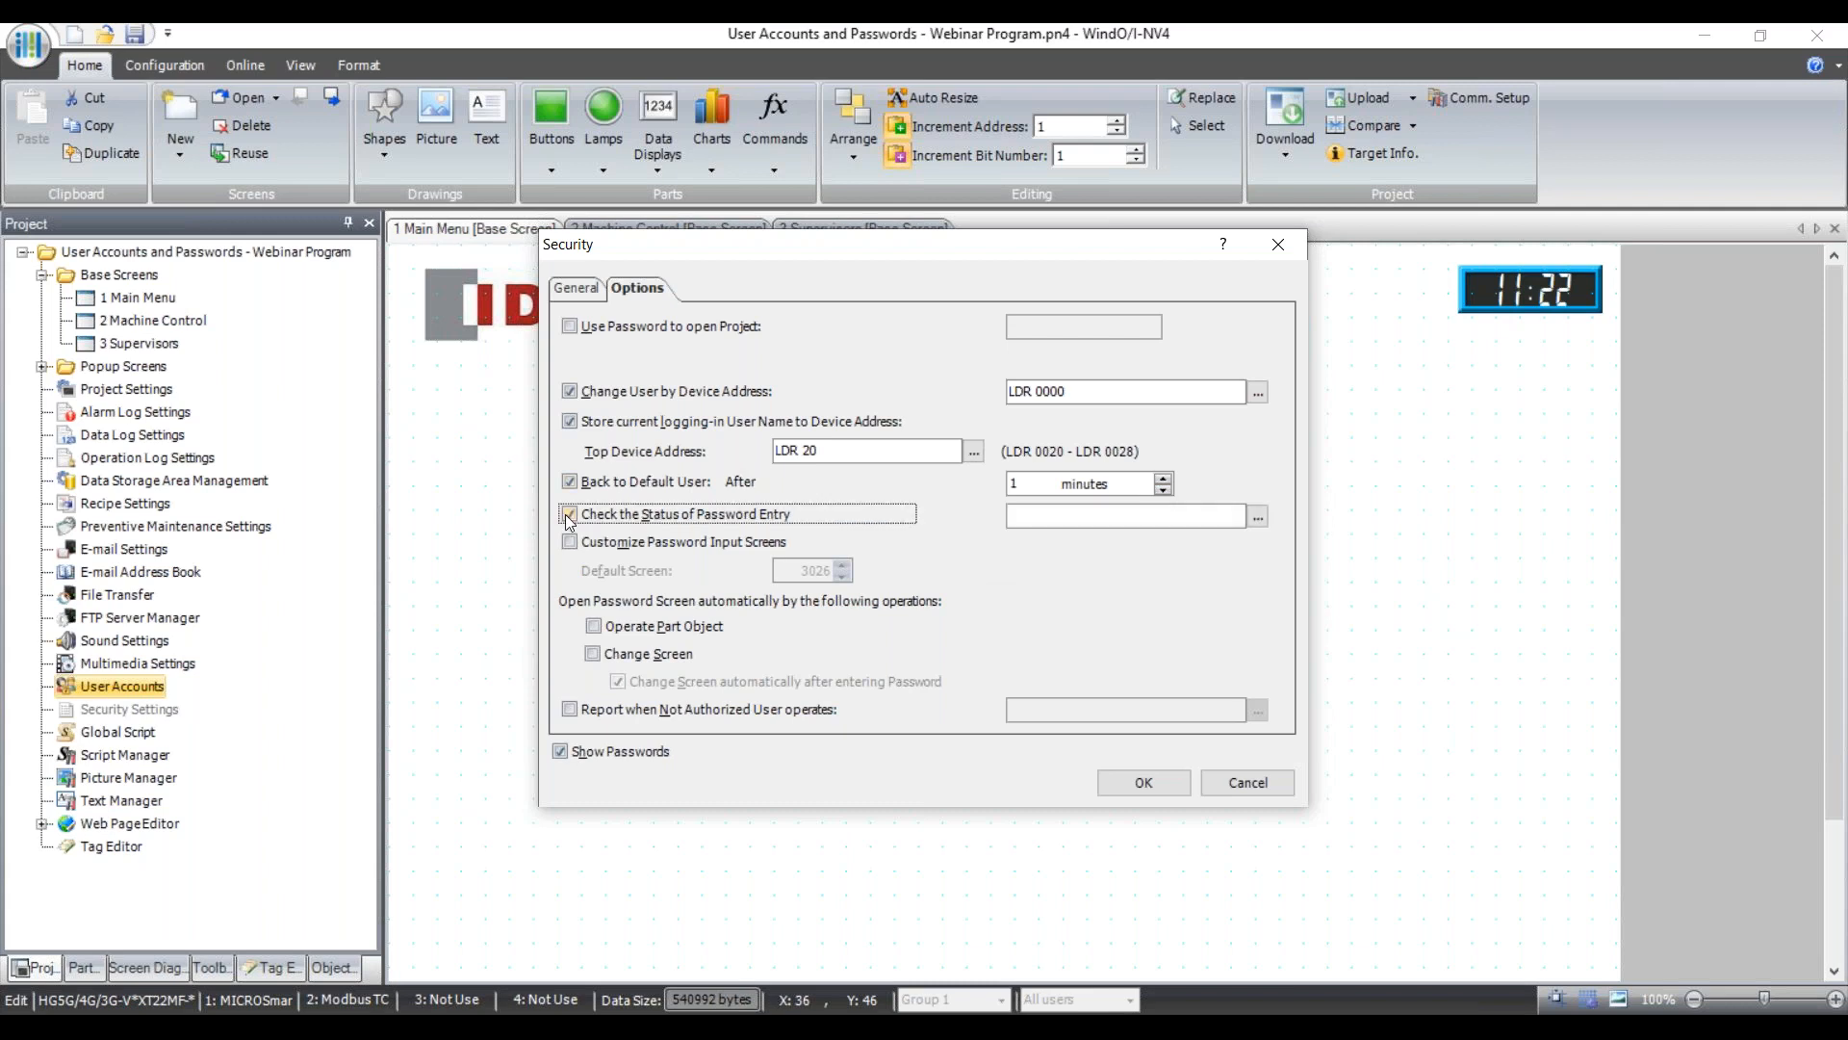
pyautogui.click(1104, 514)
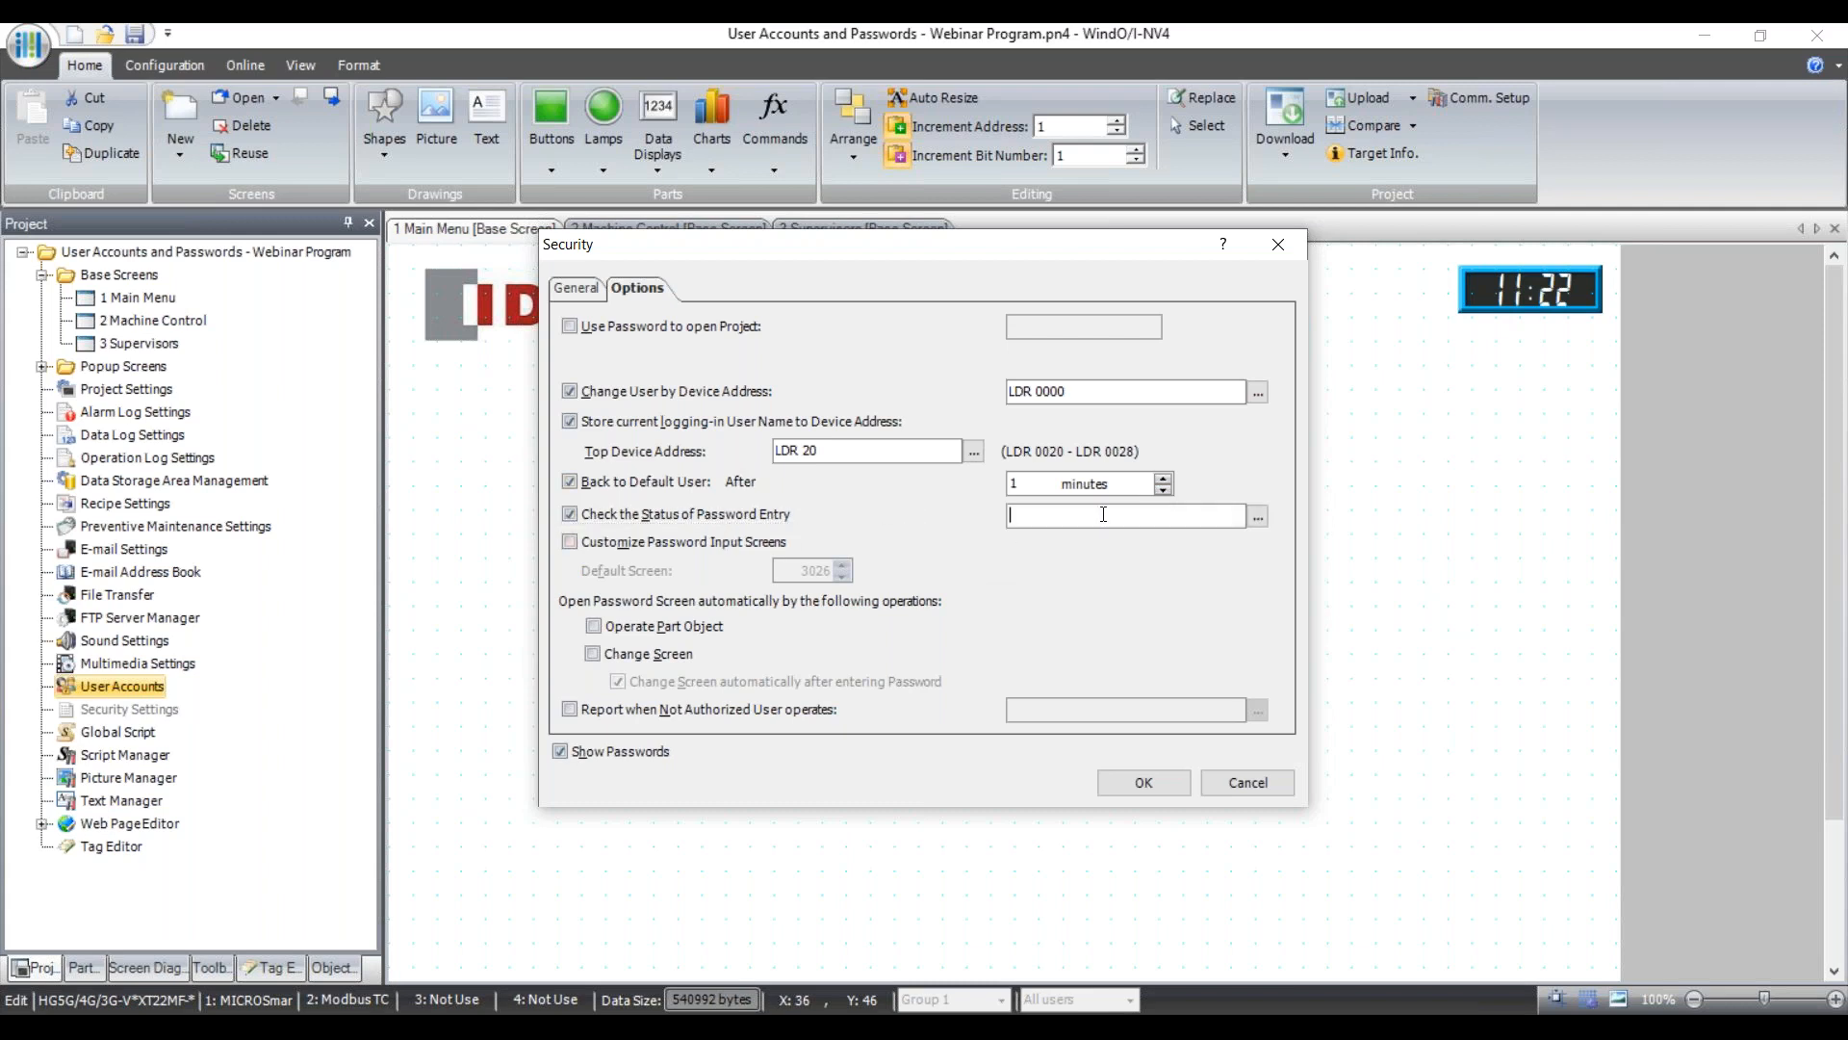
pyautogui.write('LDR 30')
pyautogui.press('Tab')
pyautogui.click(594, 628)
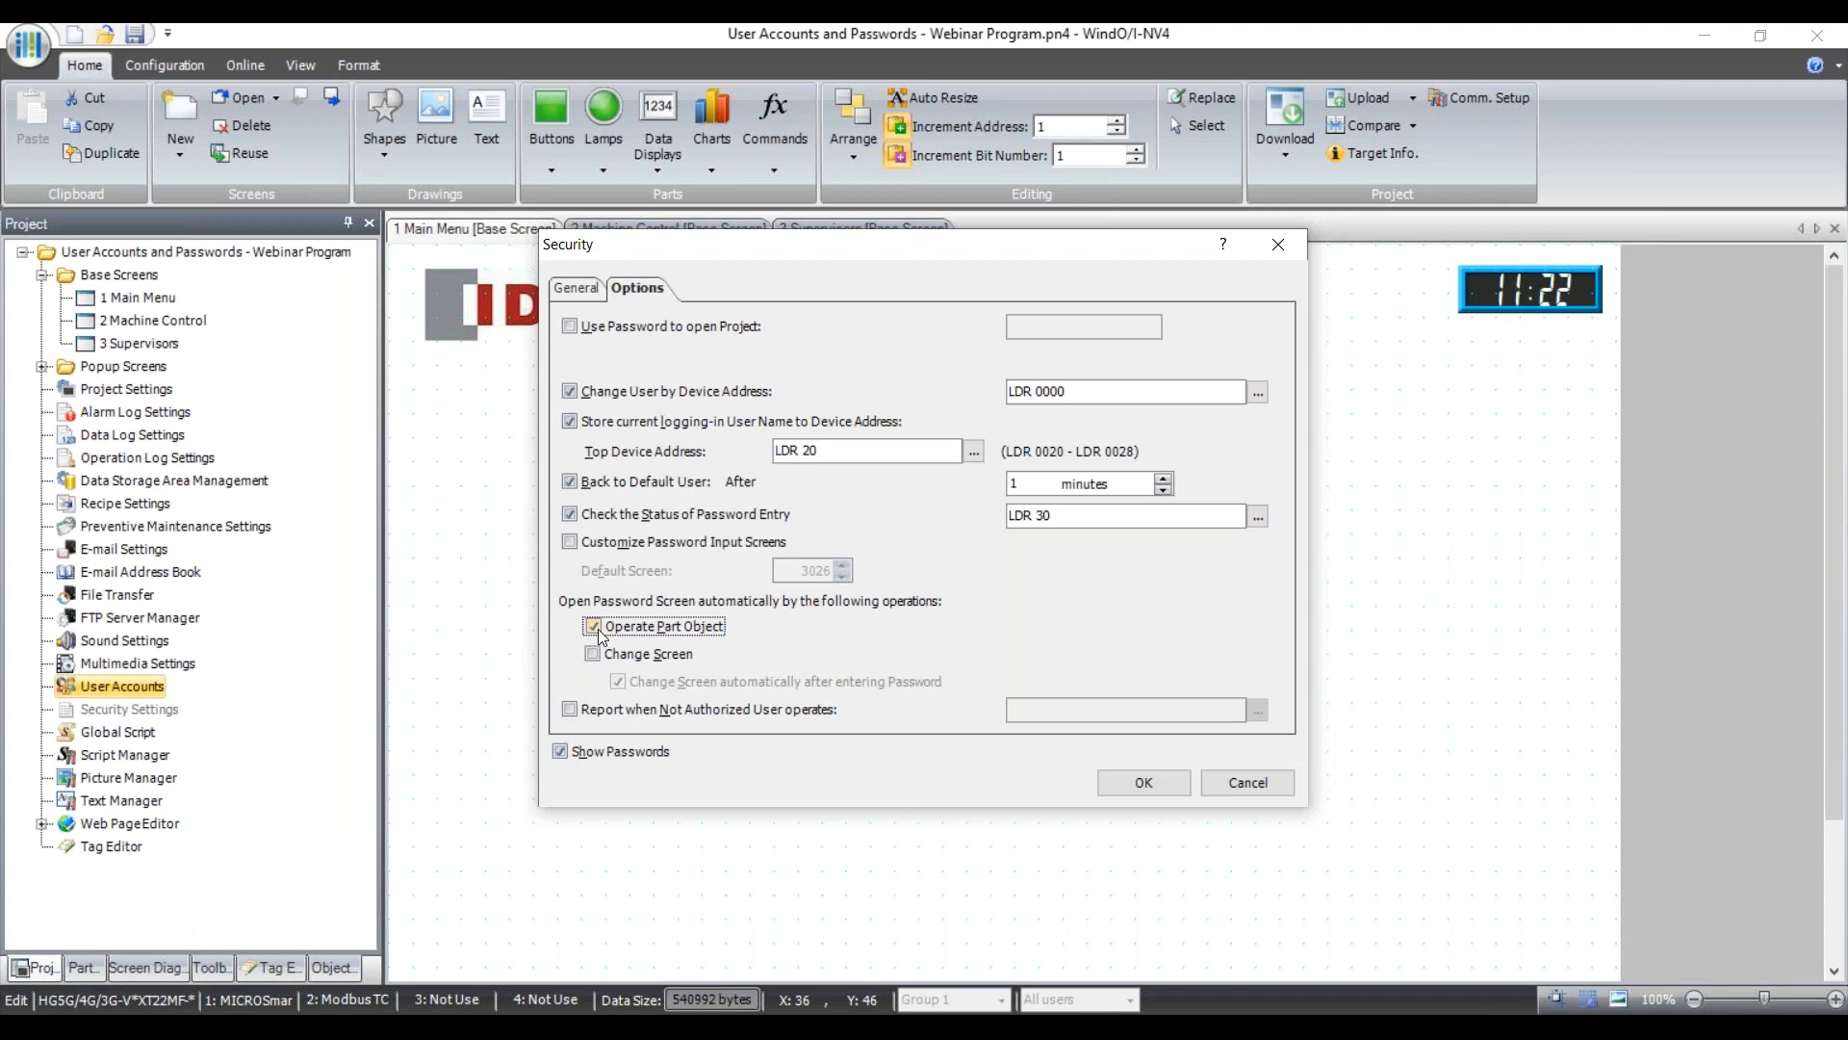
pyautogui.click(593, 655)
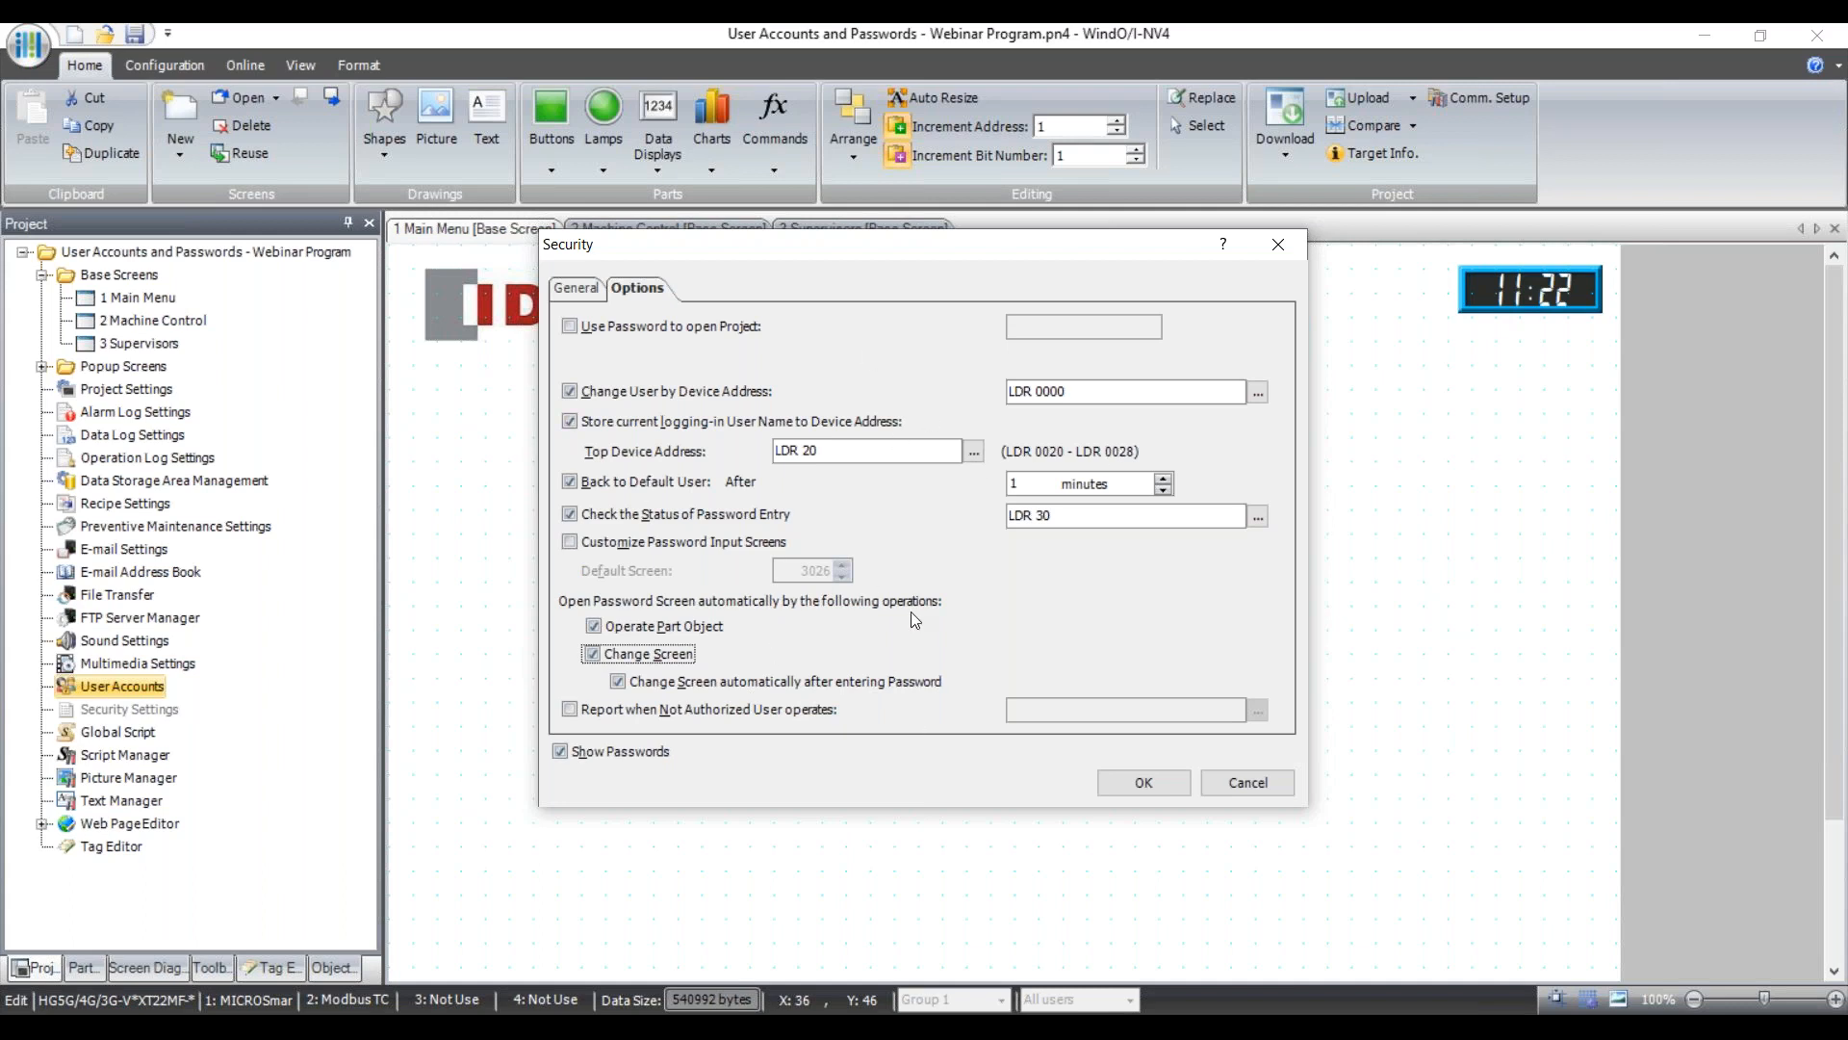
# Apply the security settings, reopen them to verify the Options and General pages, then close.
pyautogui.click(1142, 782)
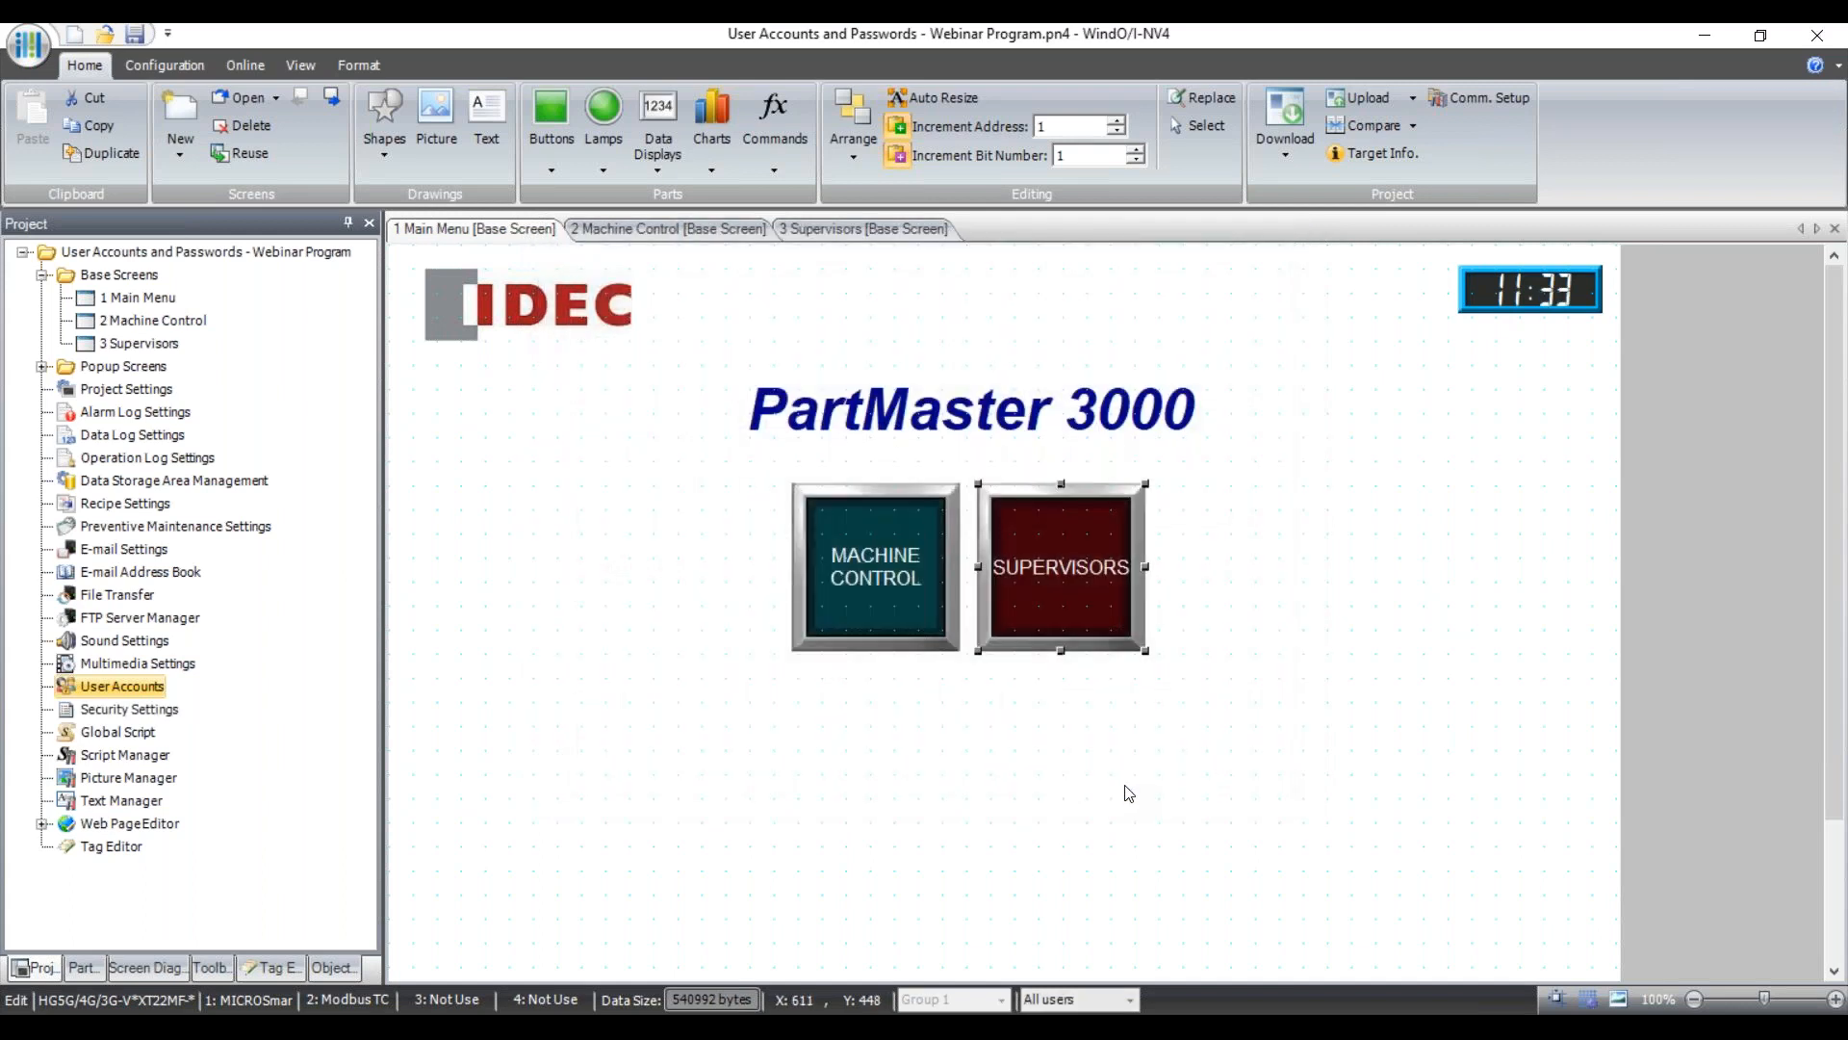
pyautogui.doubleClick(119, 685)
pyautogui.click(645, 291)
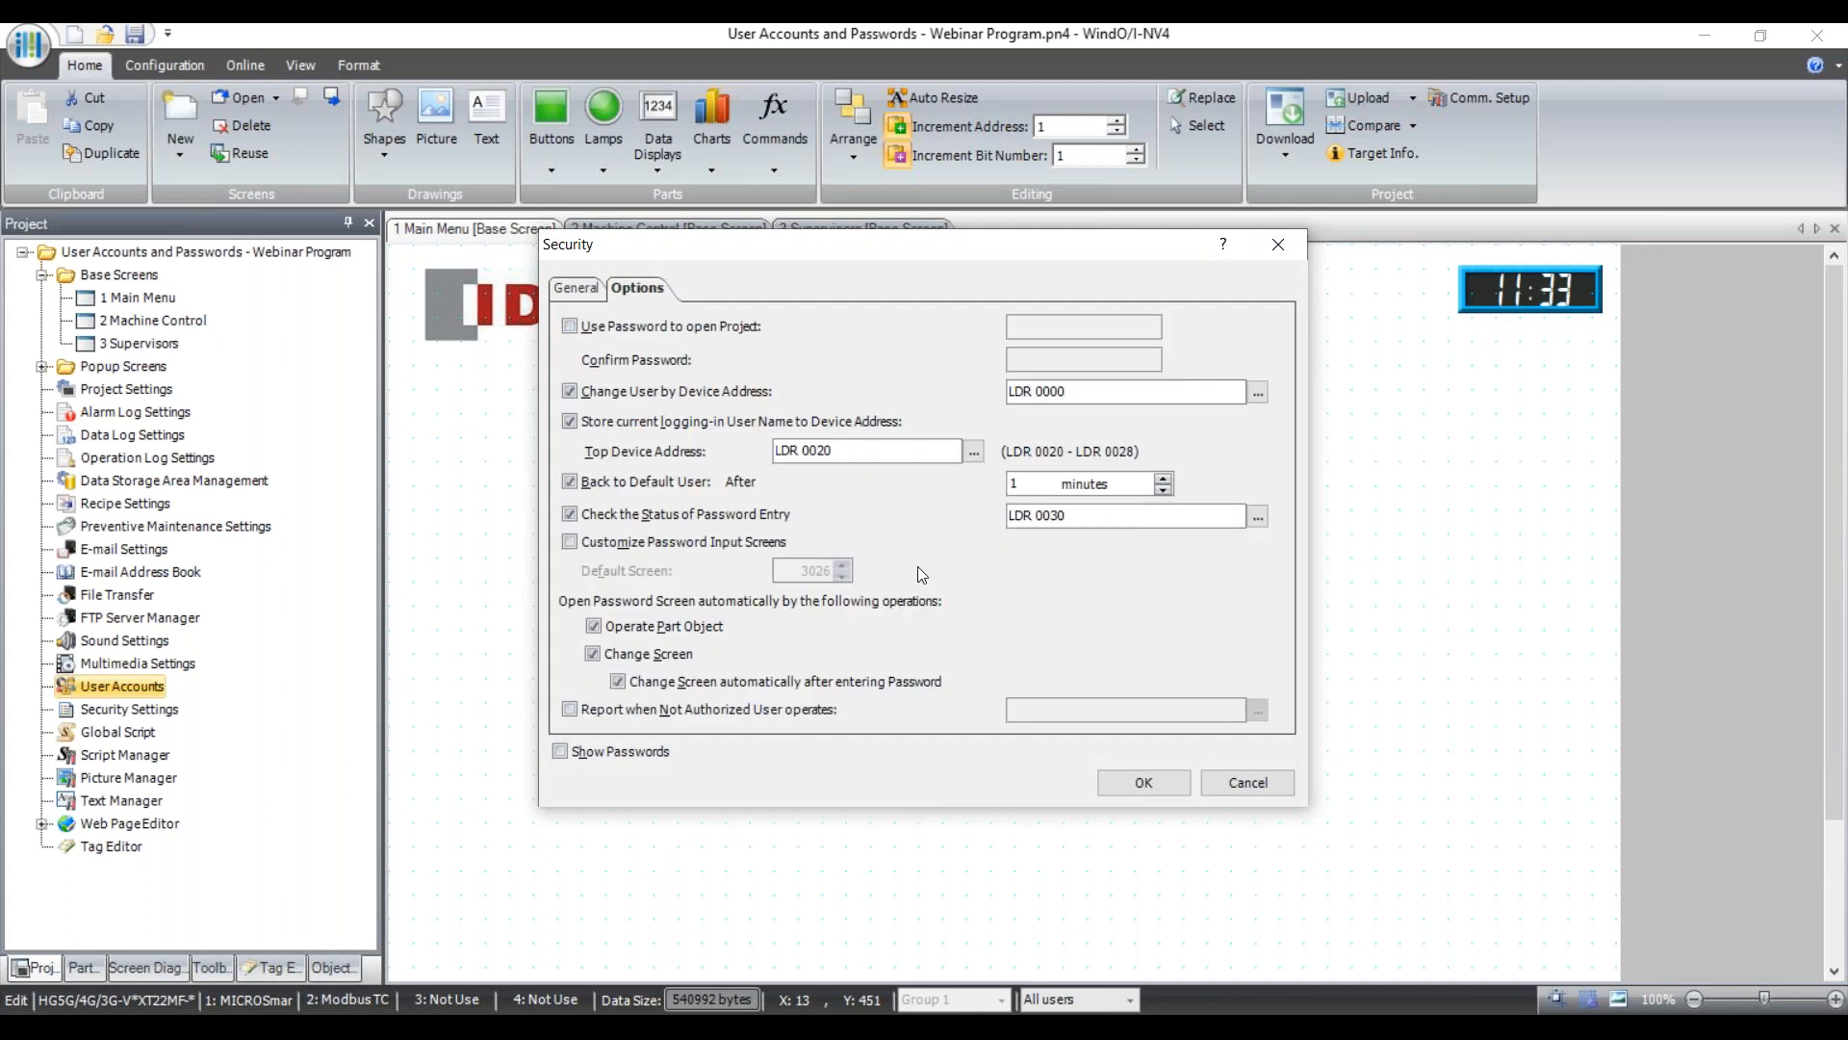
pyautogui.click(580, 292)
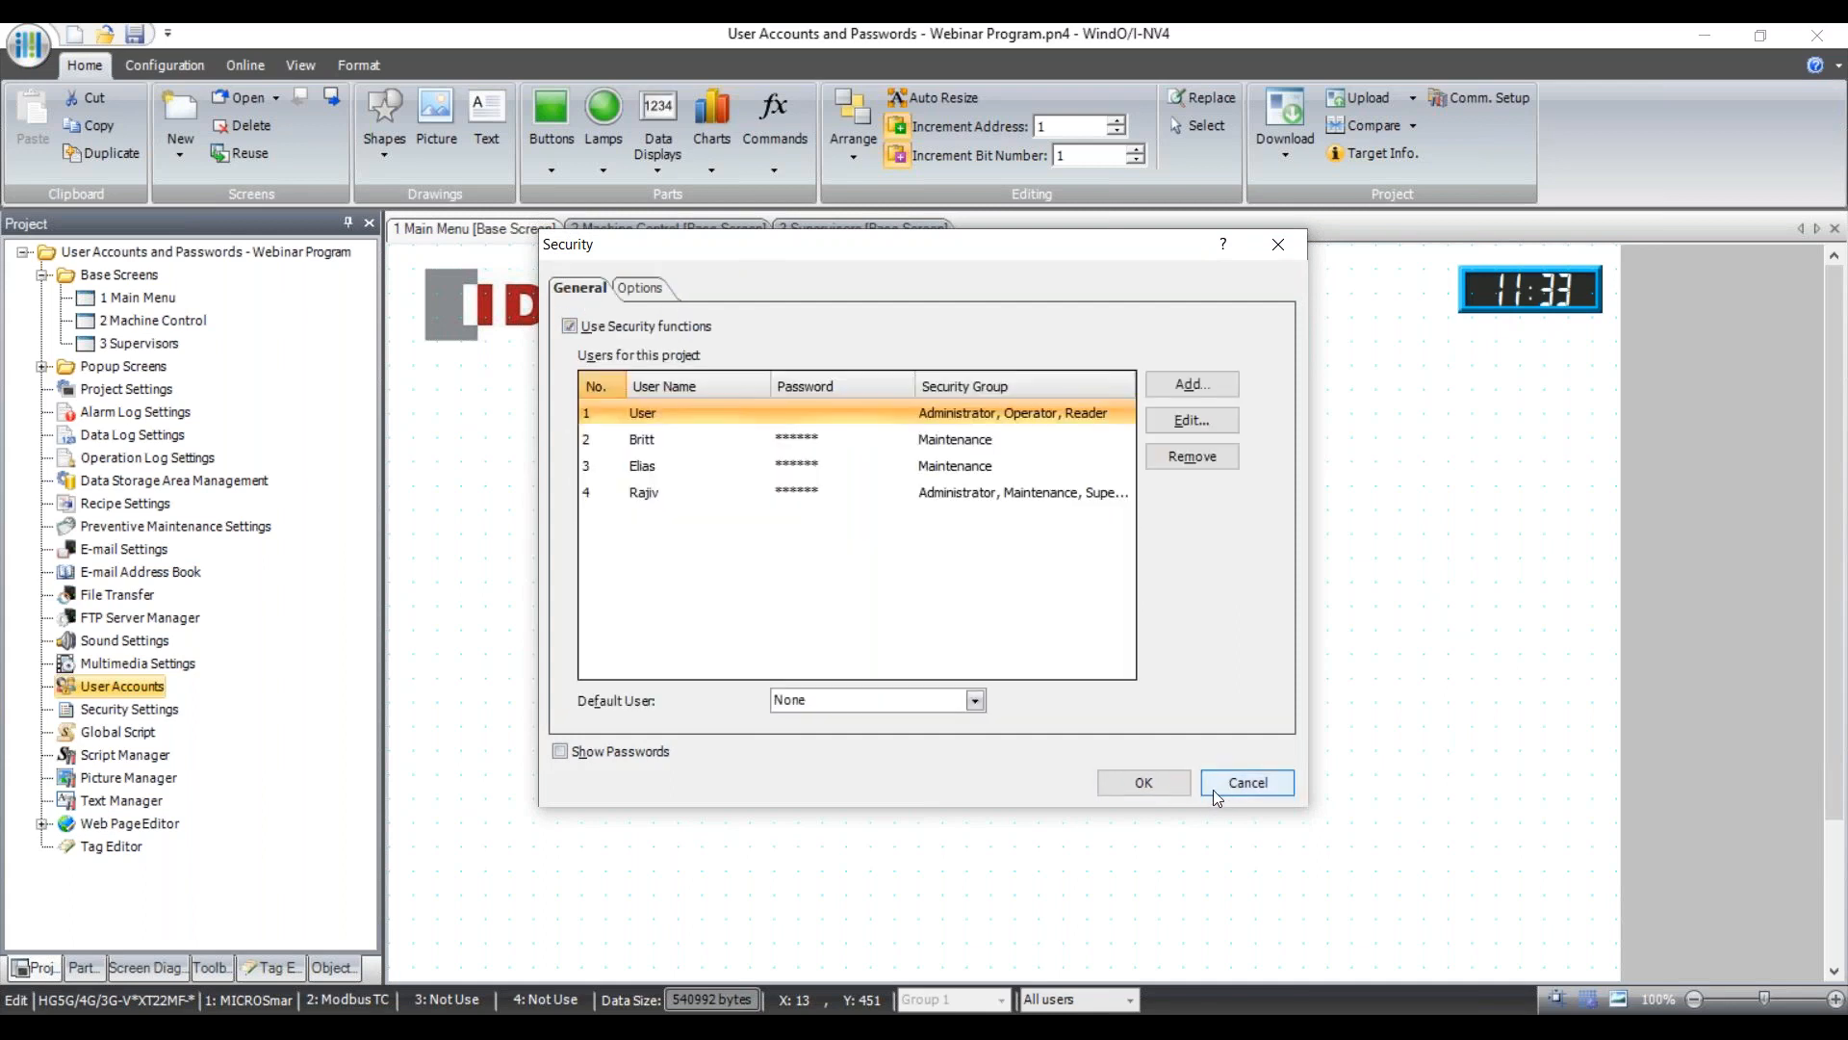
pyautogui.click(1134, 784)
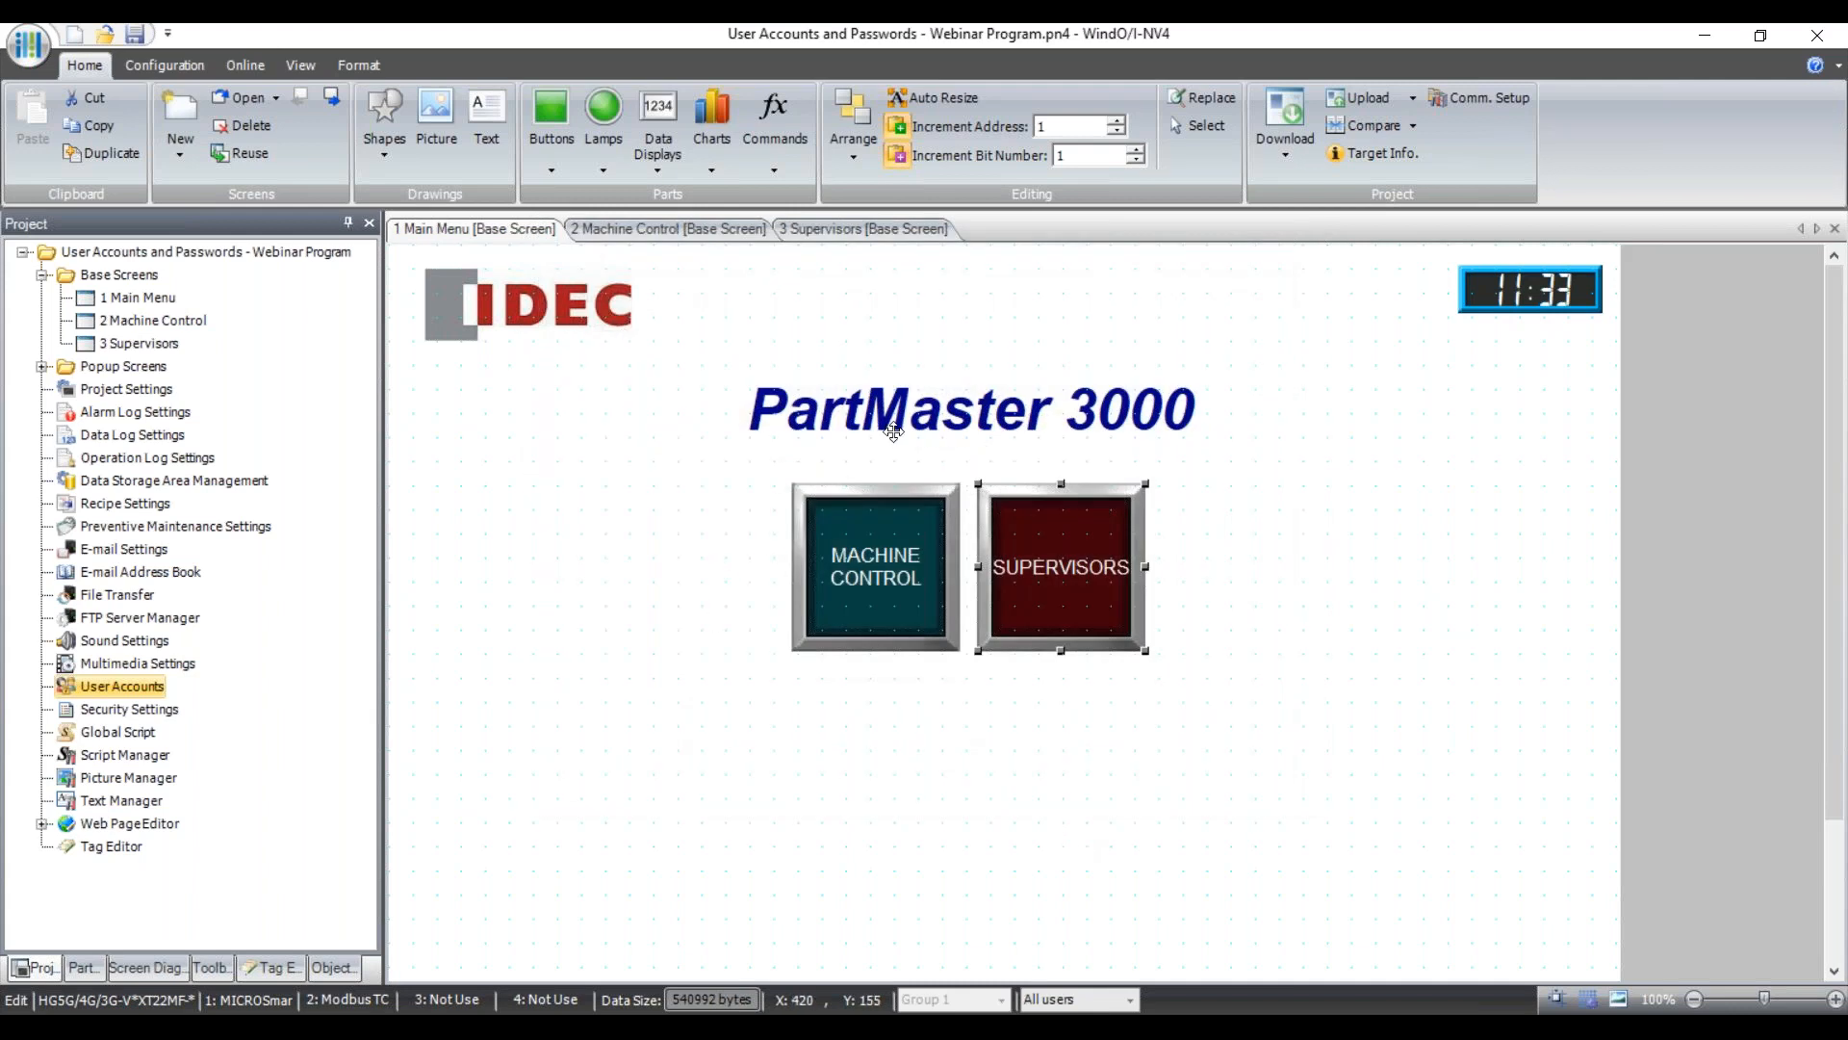
# On the 2 Machine Control screen, verify the LOGIN button's Action Mode is Open Password Screen.
pyautogui.click(713, 228)
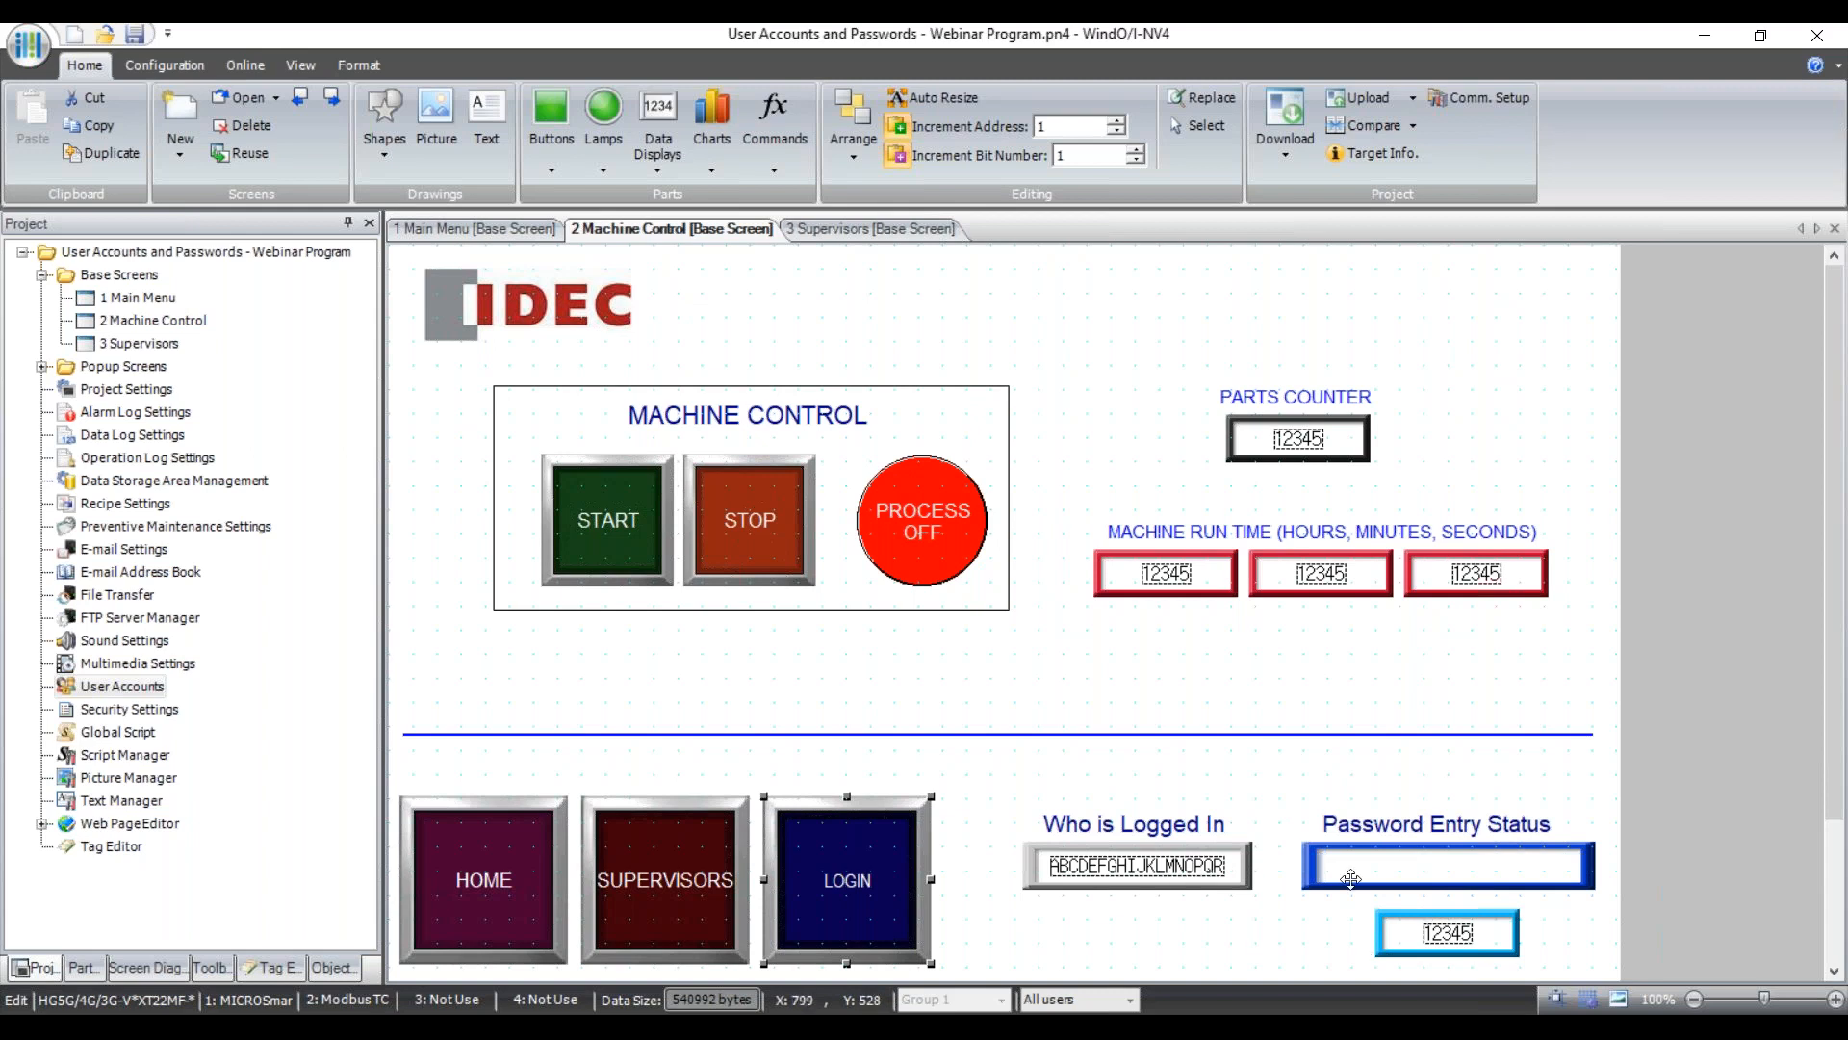
pyautogui.doubleClick(858, 896)
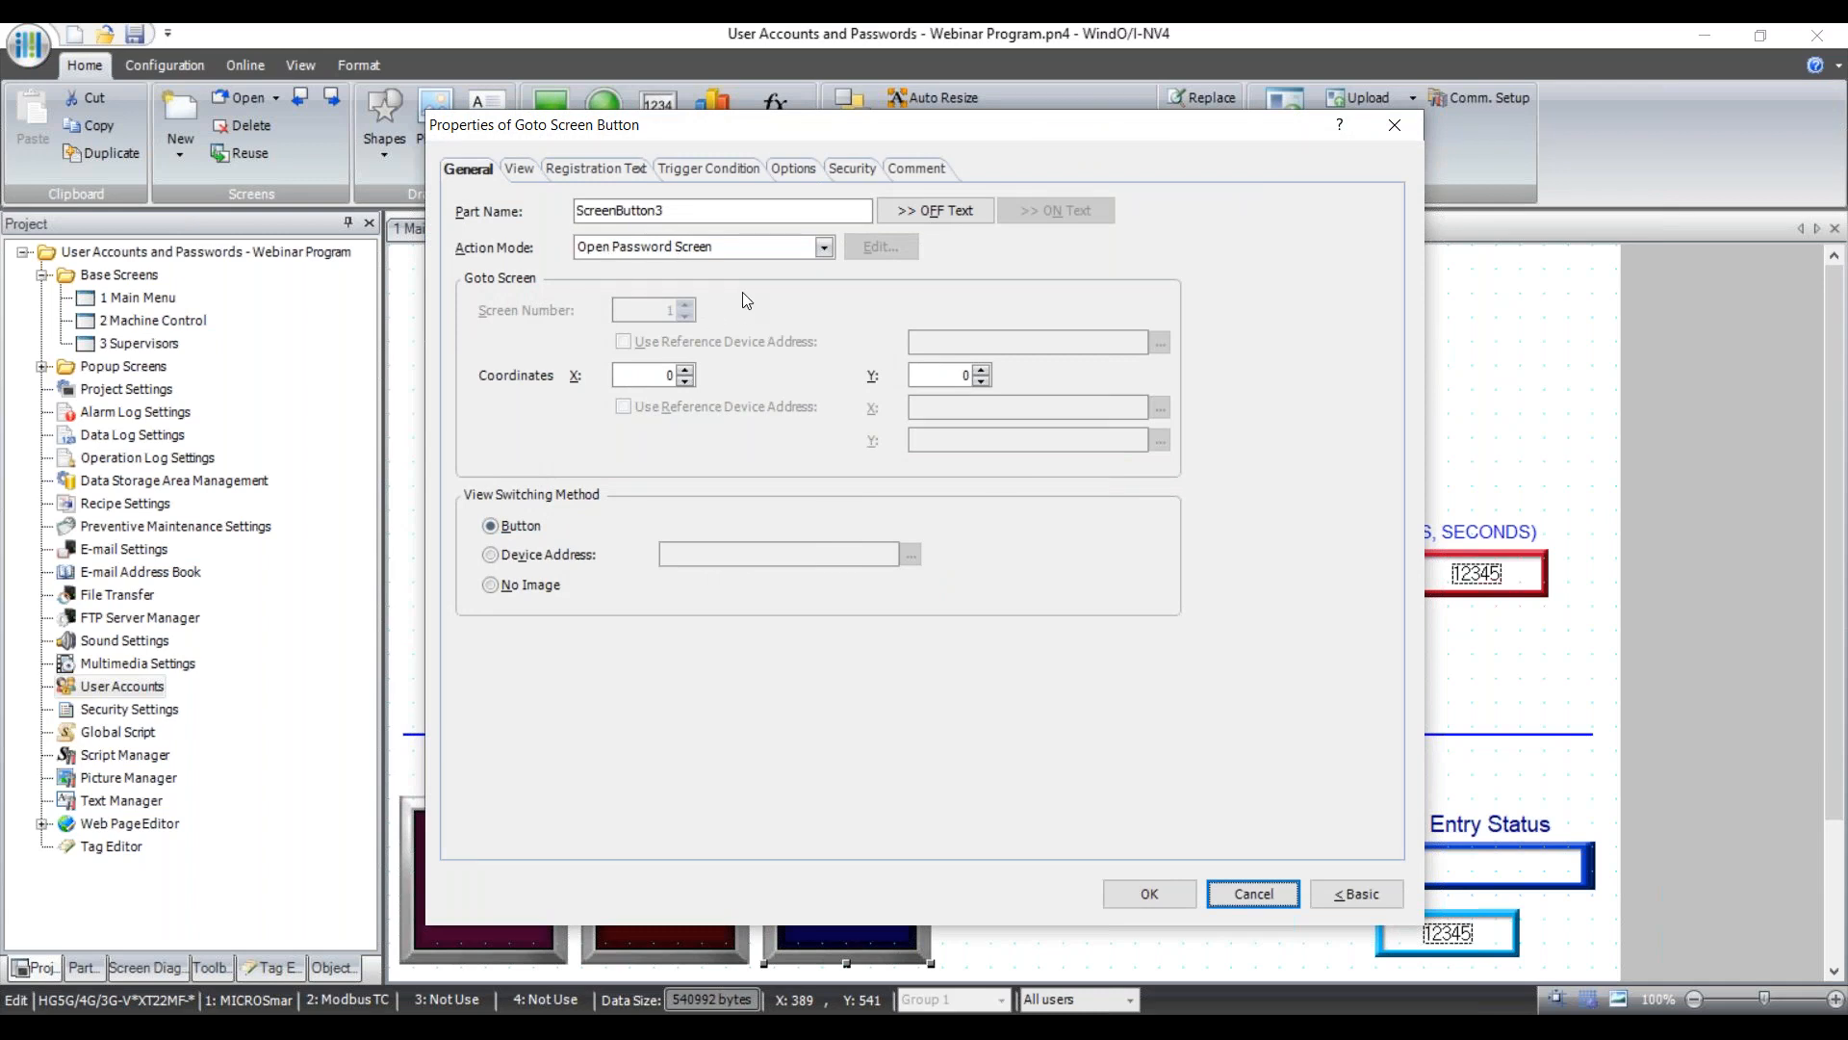
pyautogui.click(1151, 892)
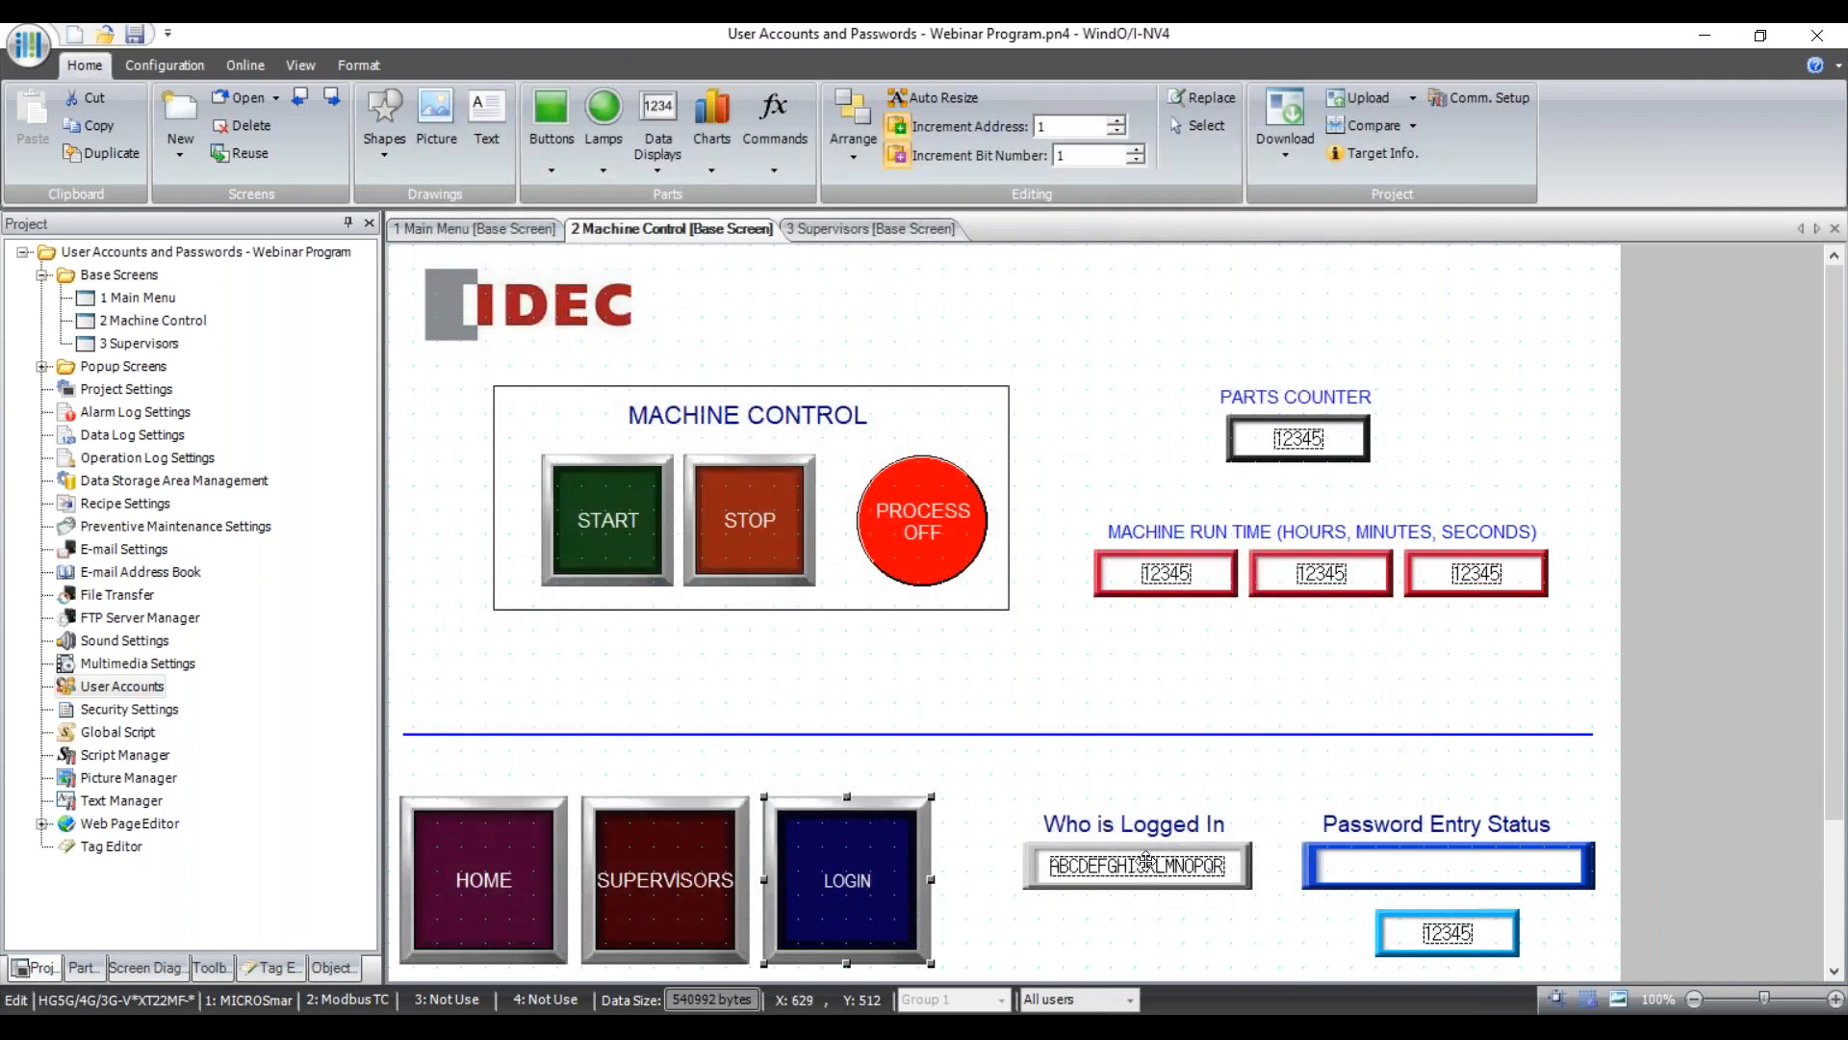
pyautogui.click(1119, 866)
pyautogui.doubleClick(1128, 866)
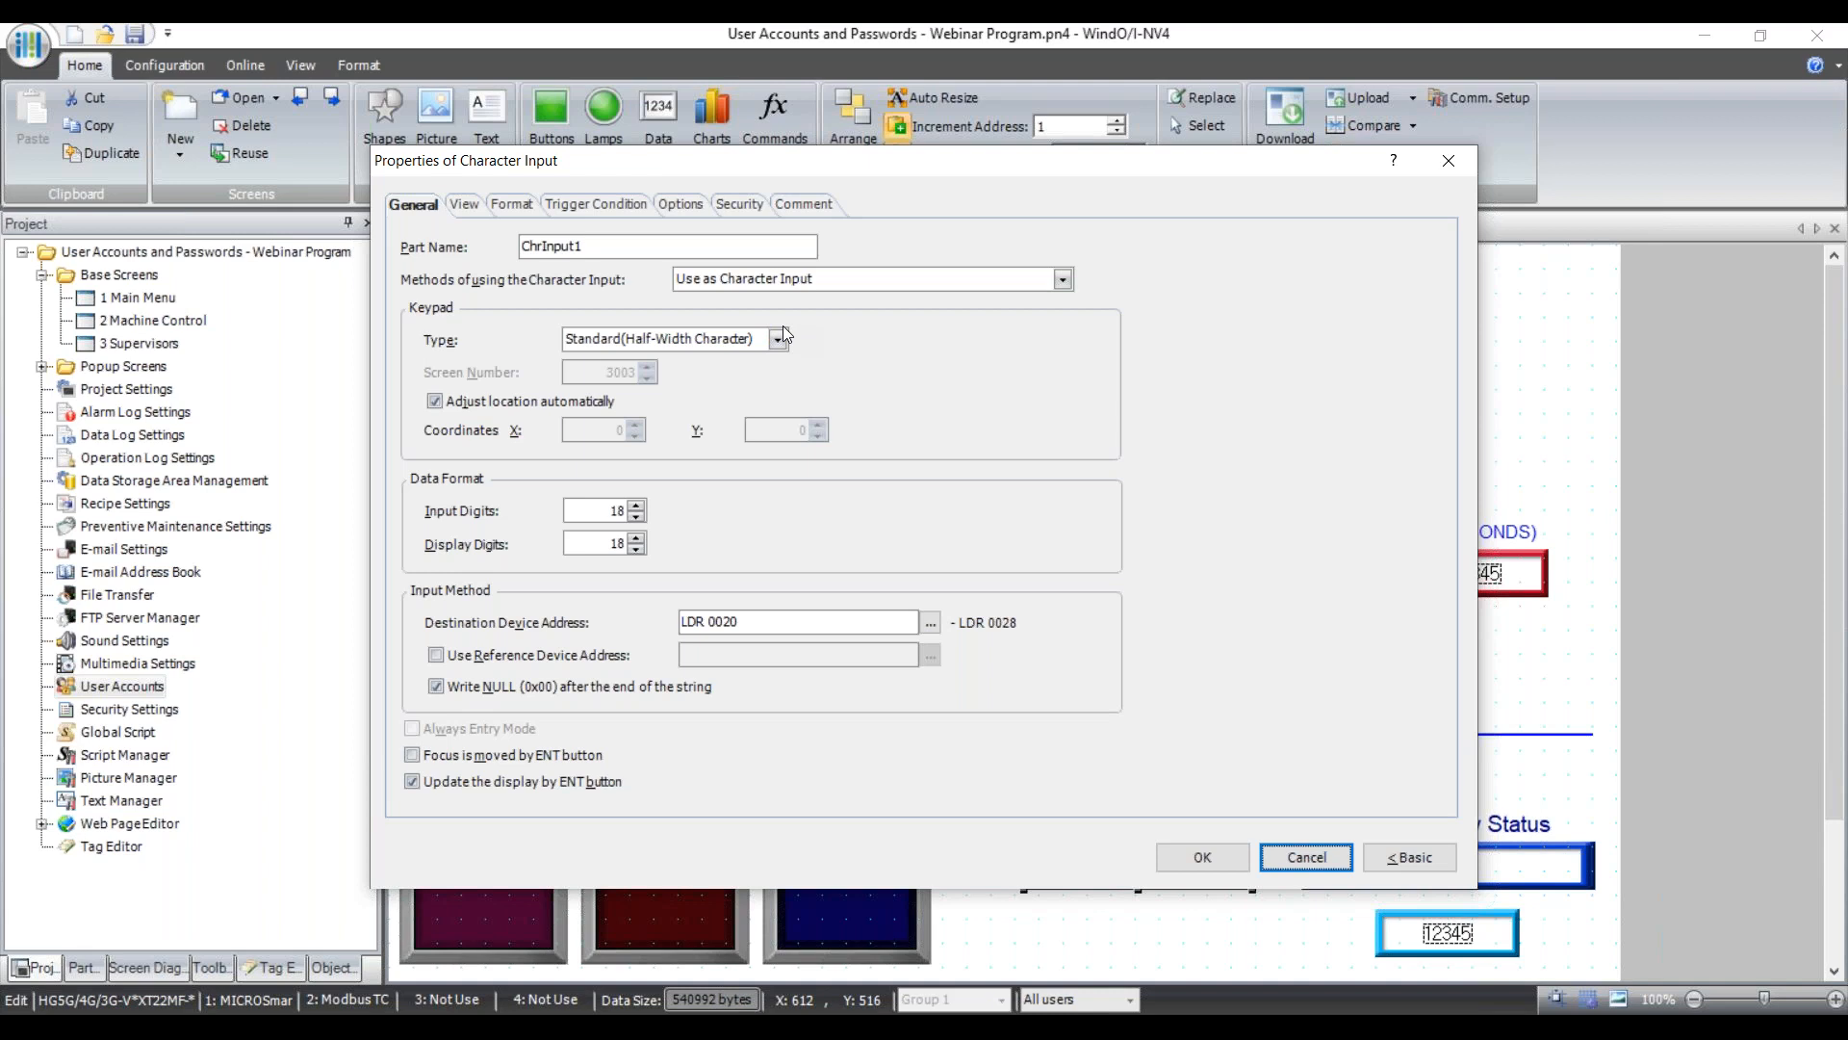
pyautogui.click(613, 206)
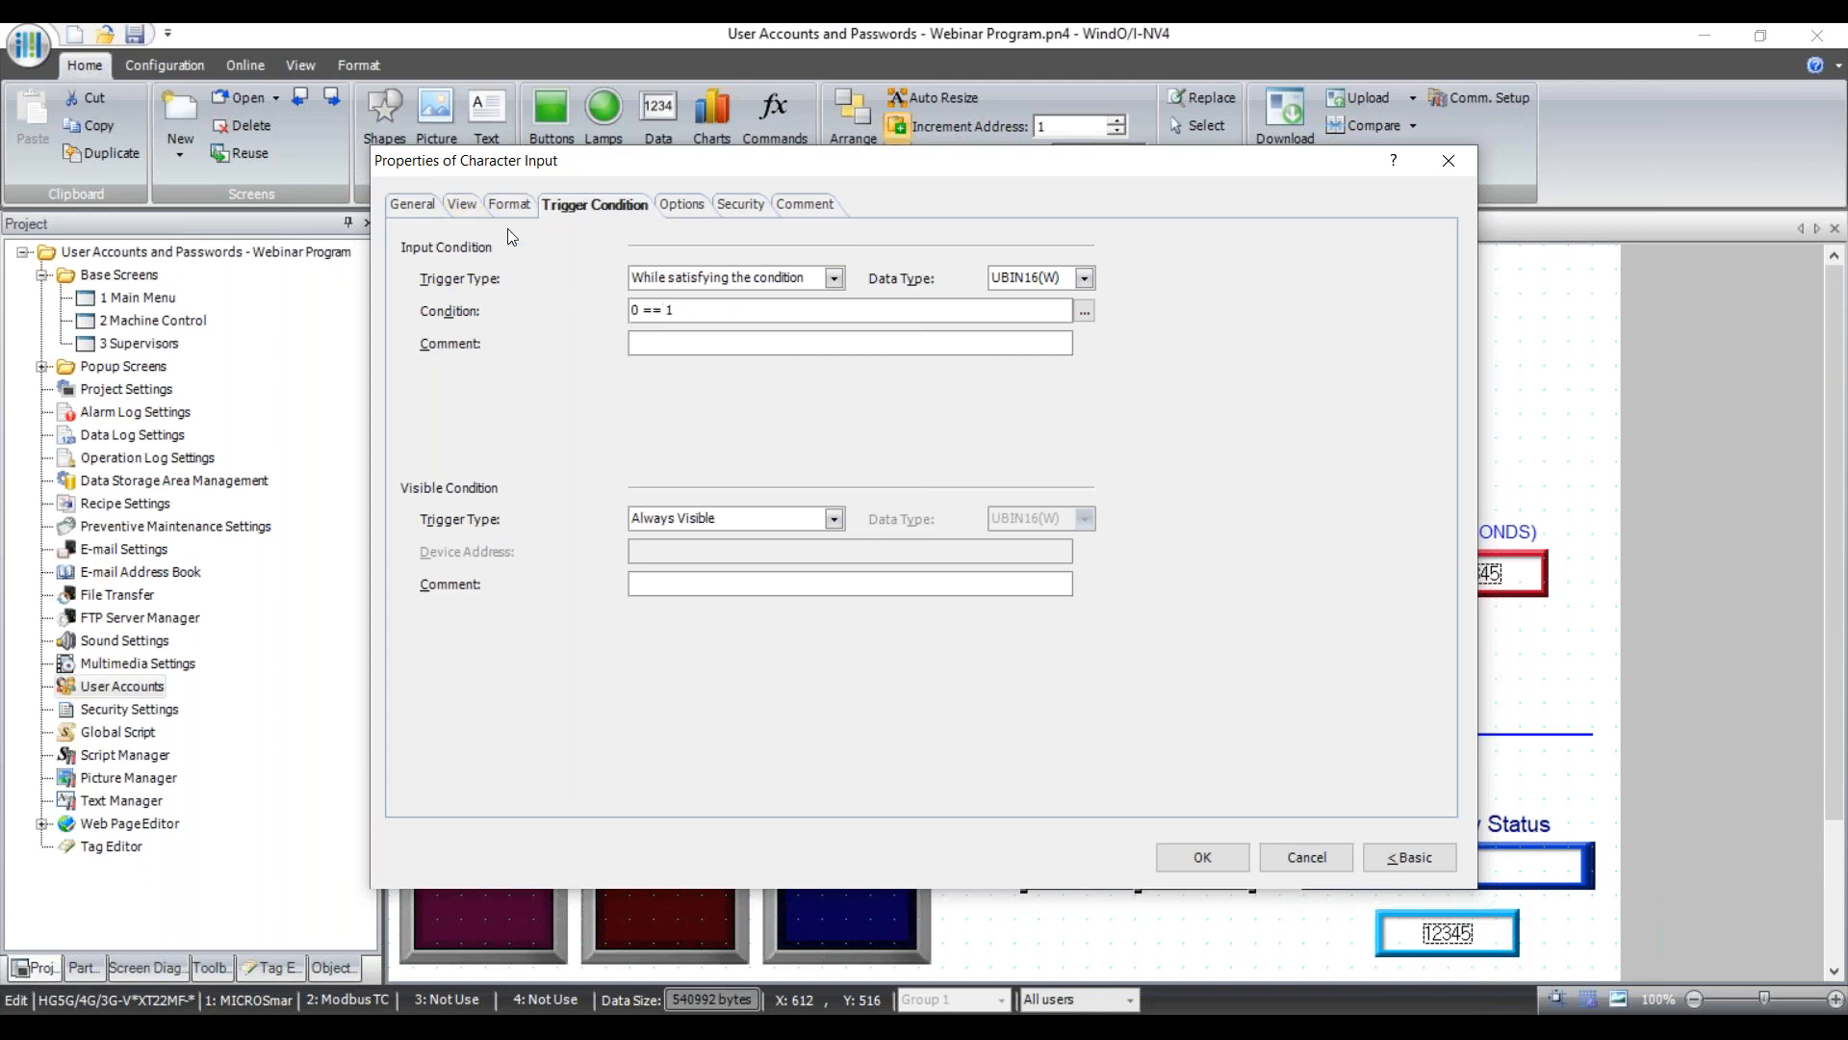
pyautogui.click(1284, 853)
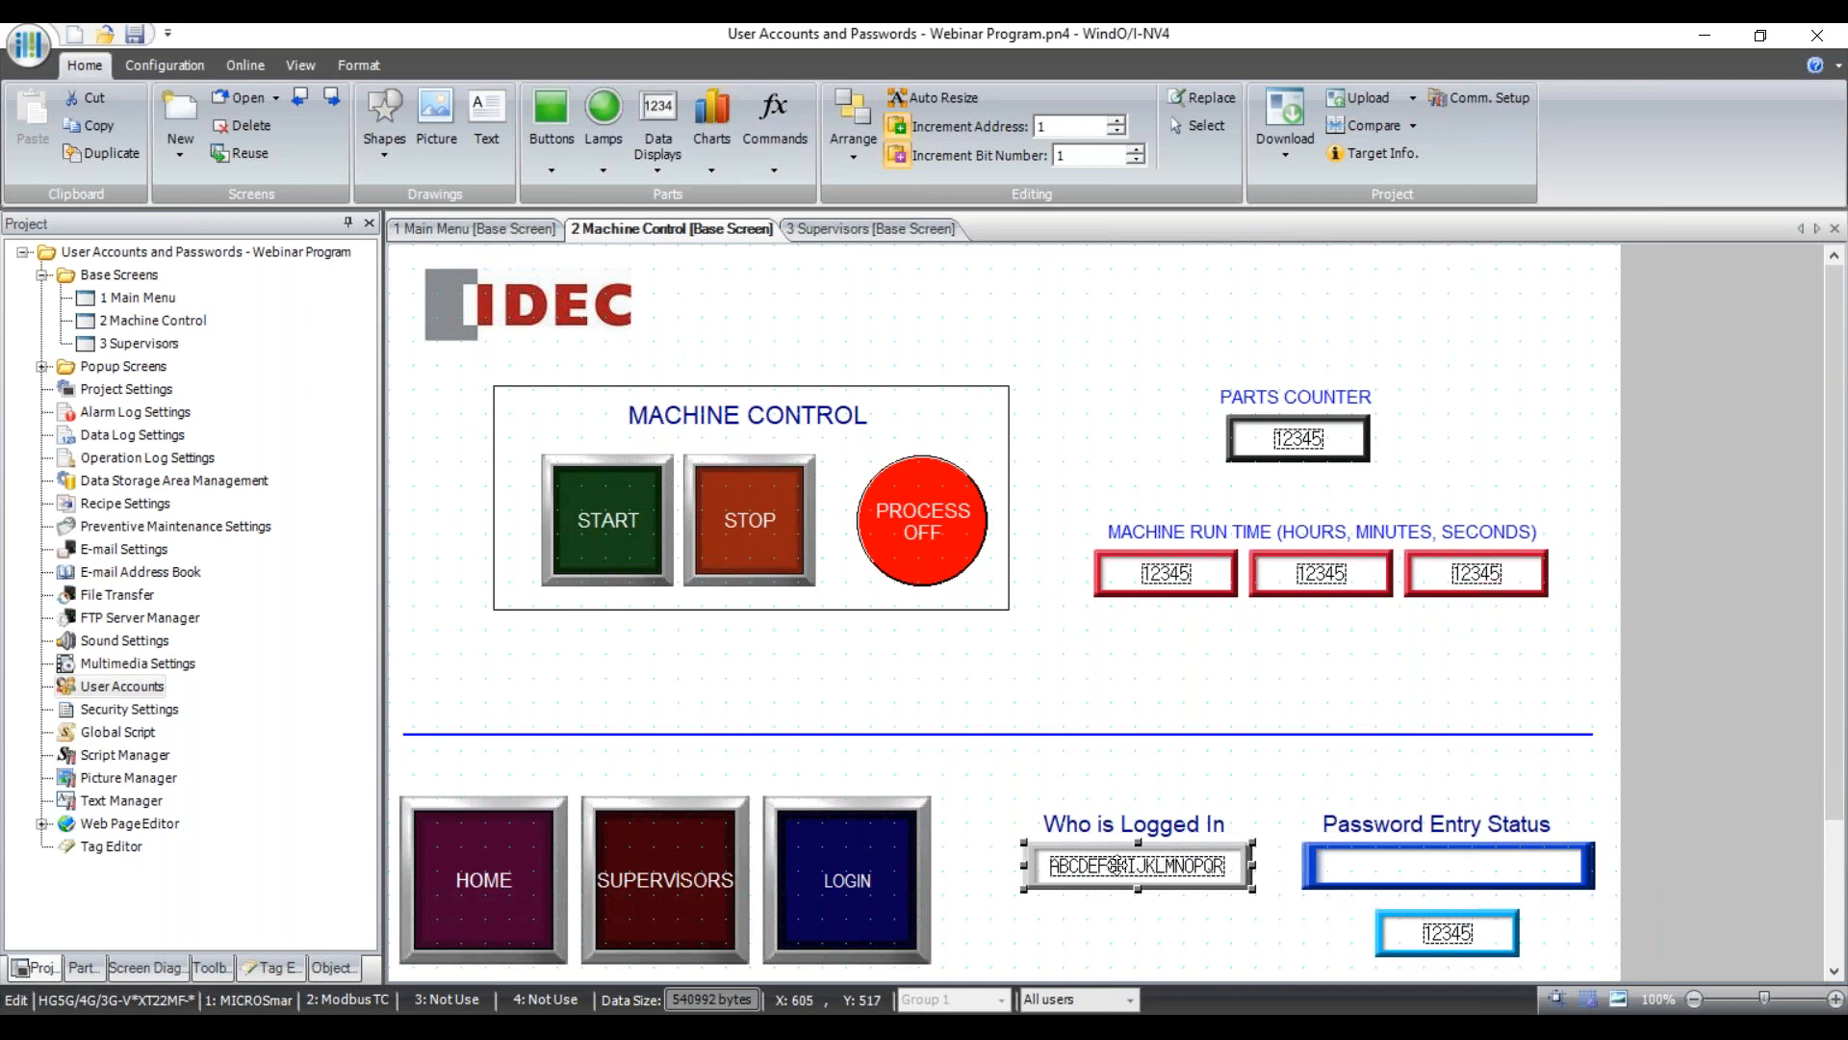
pyautogui.click(1414, 859)
pyautogui.doubleClick(1414, 859)
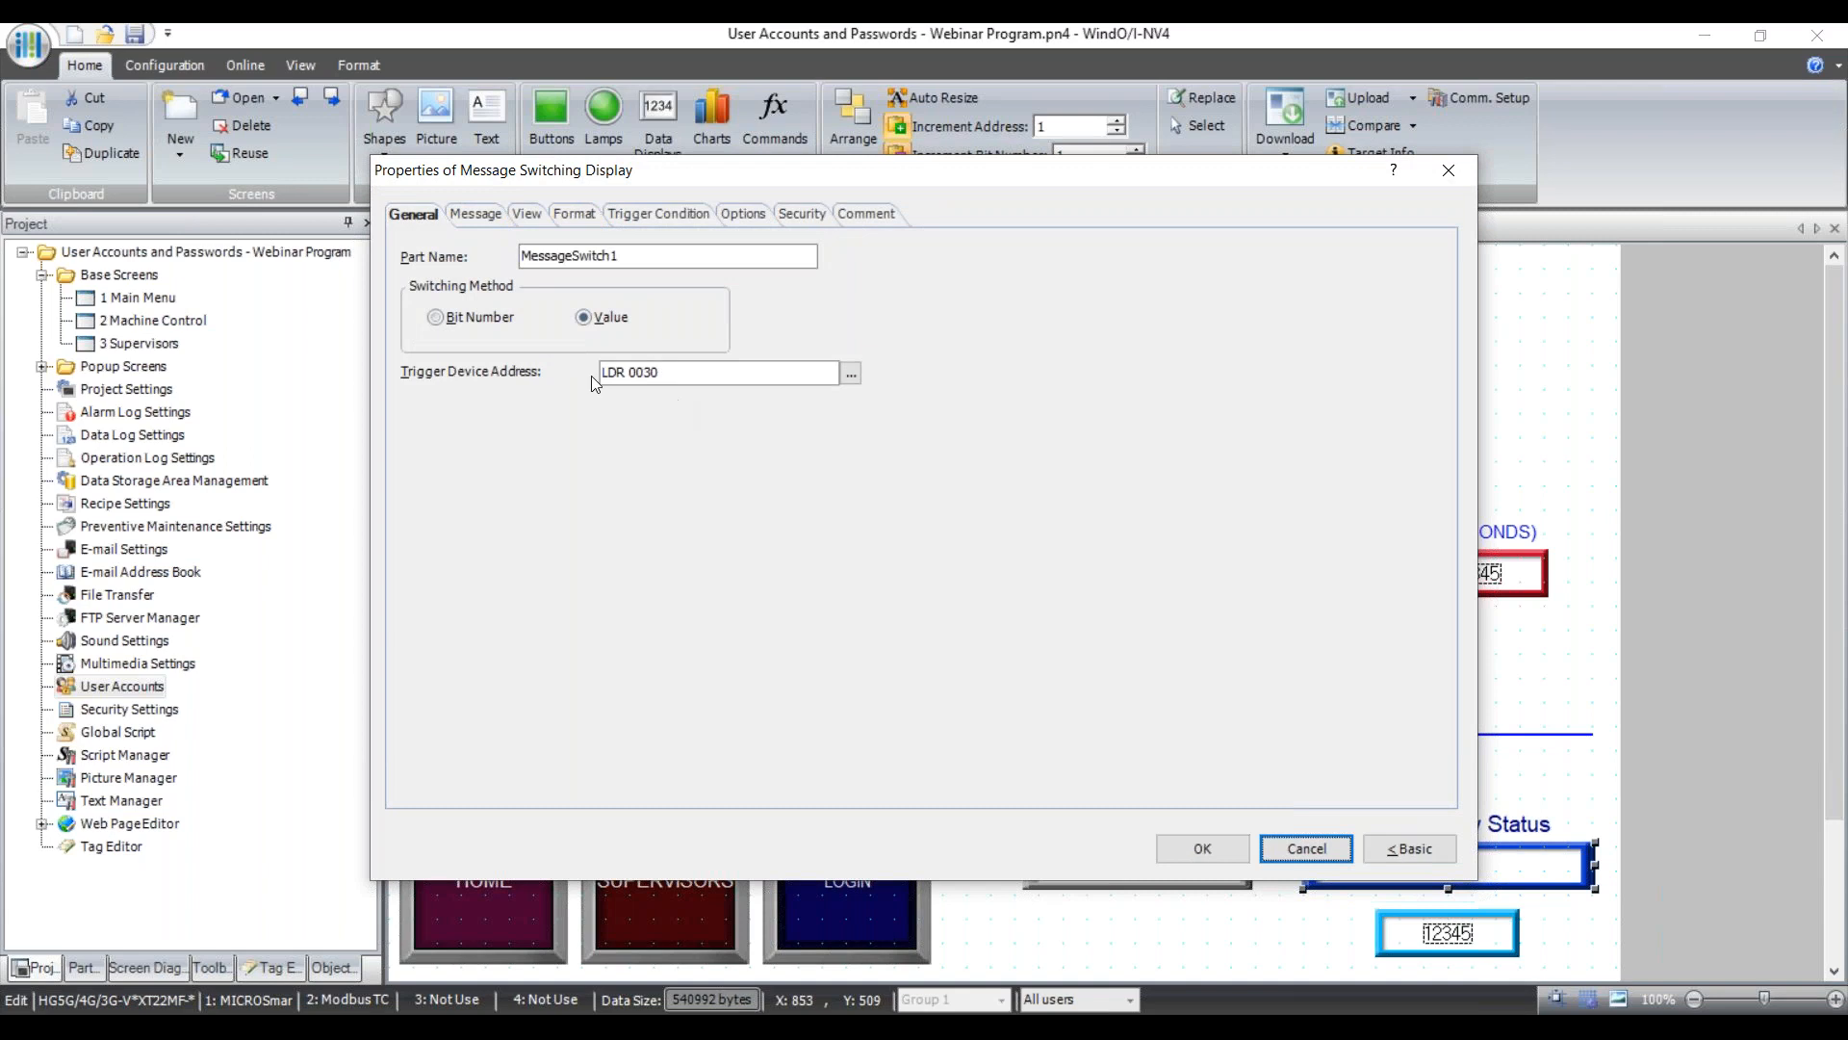
pyautogui.click(1306, 848)
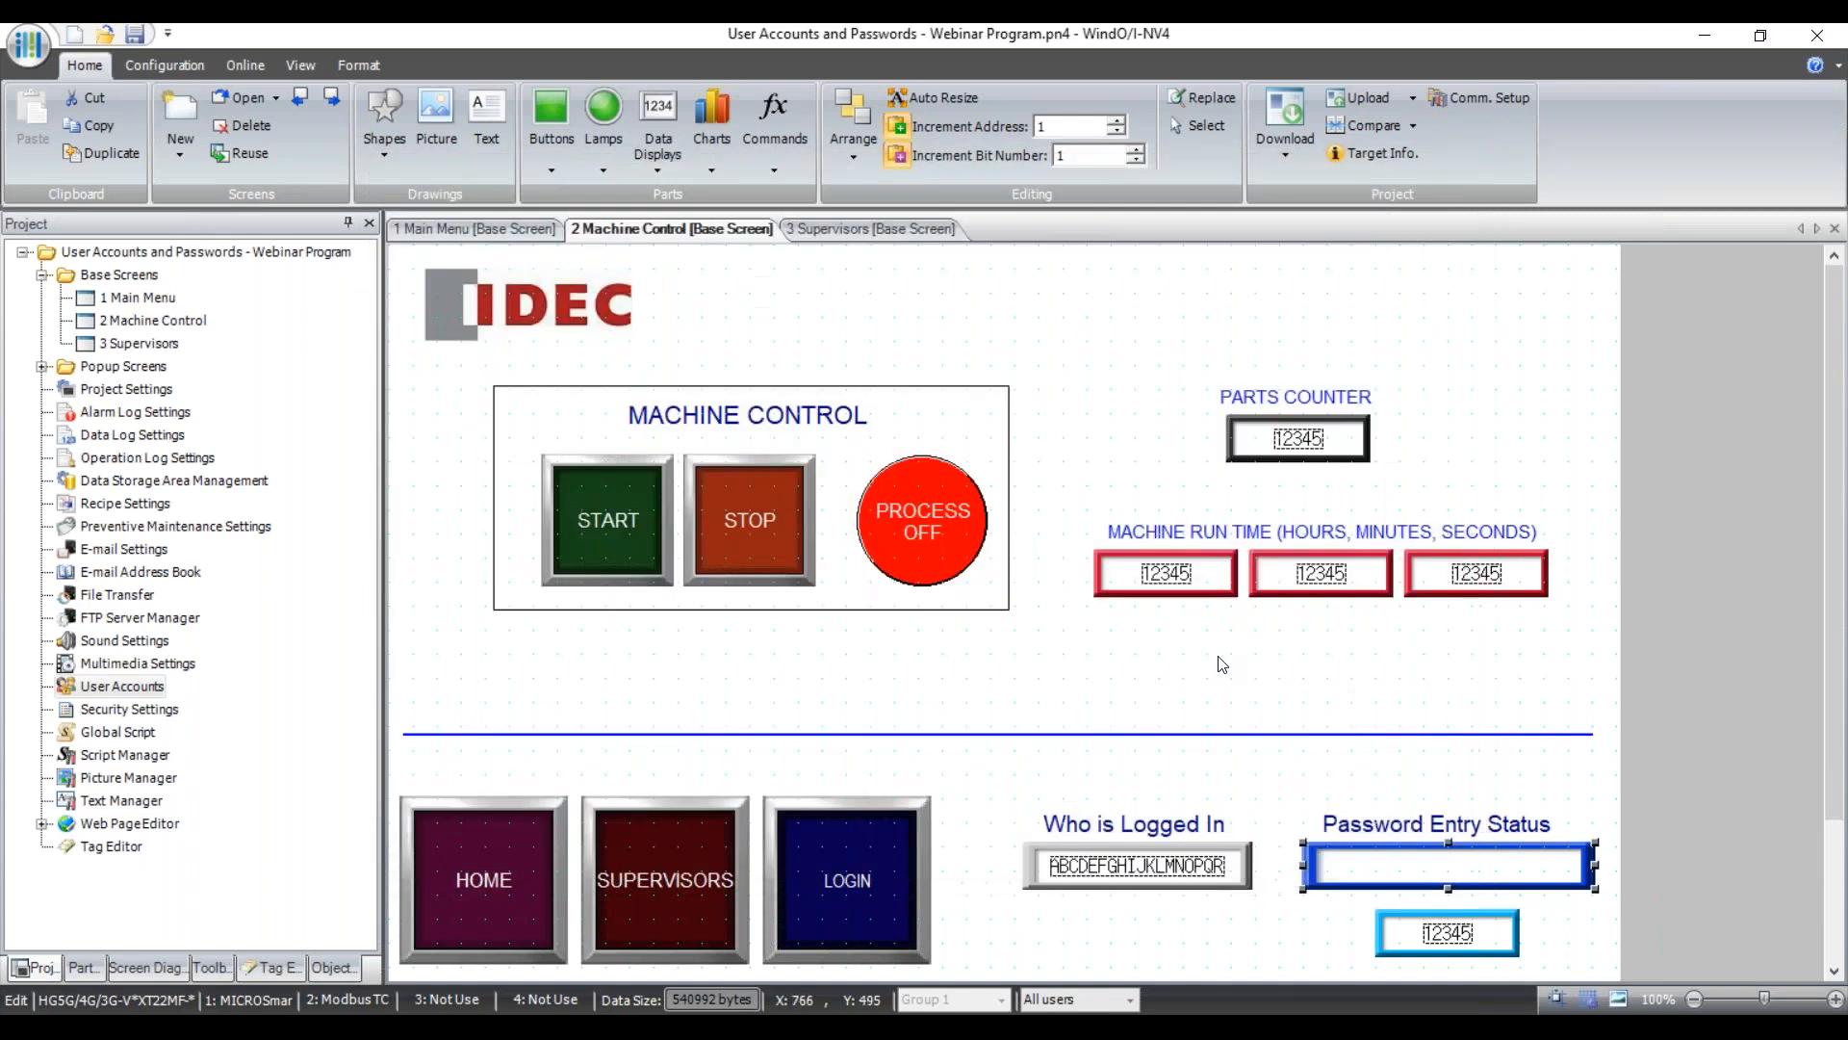
pyautogui.click(120, 690)
pyautogui.doubleClick(121, 689)
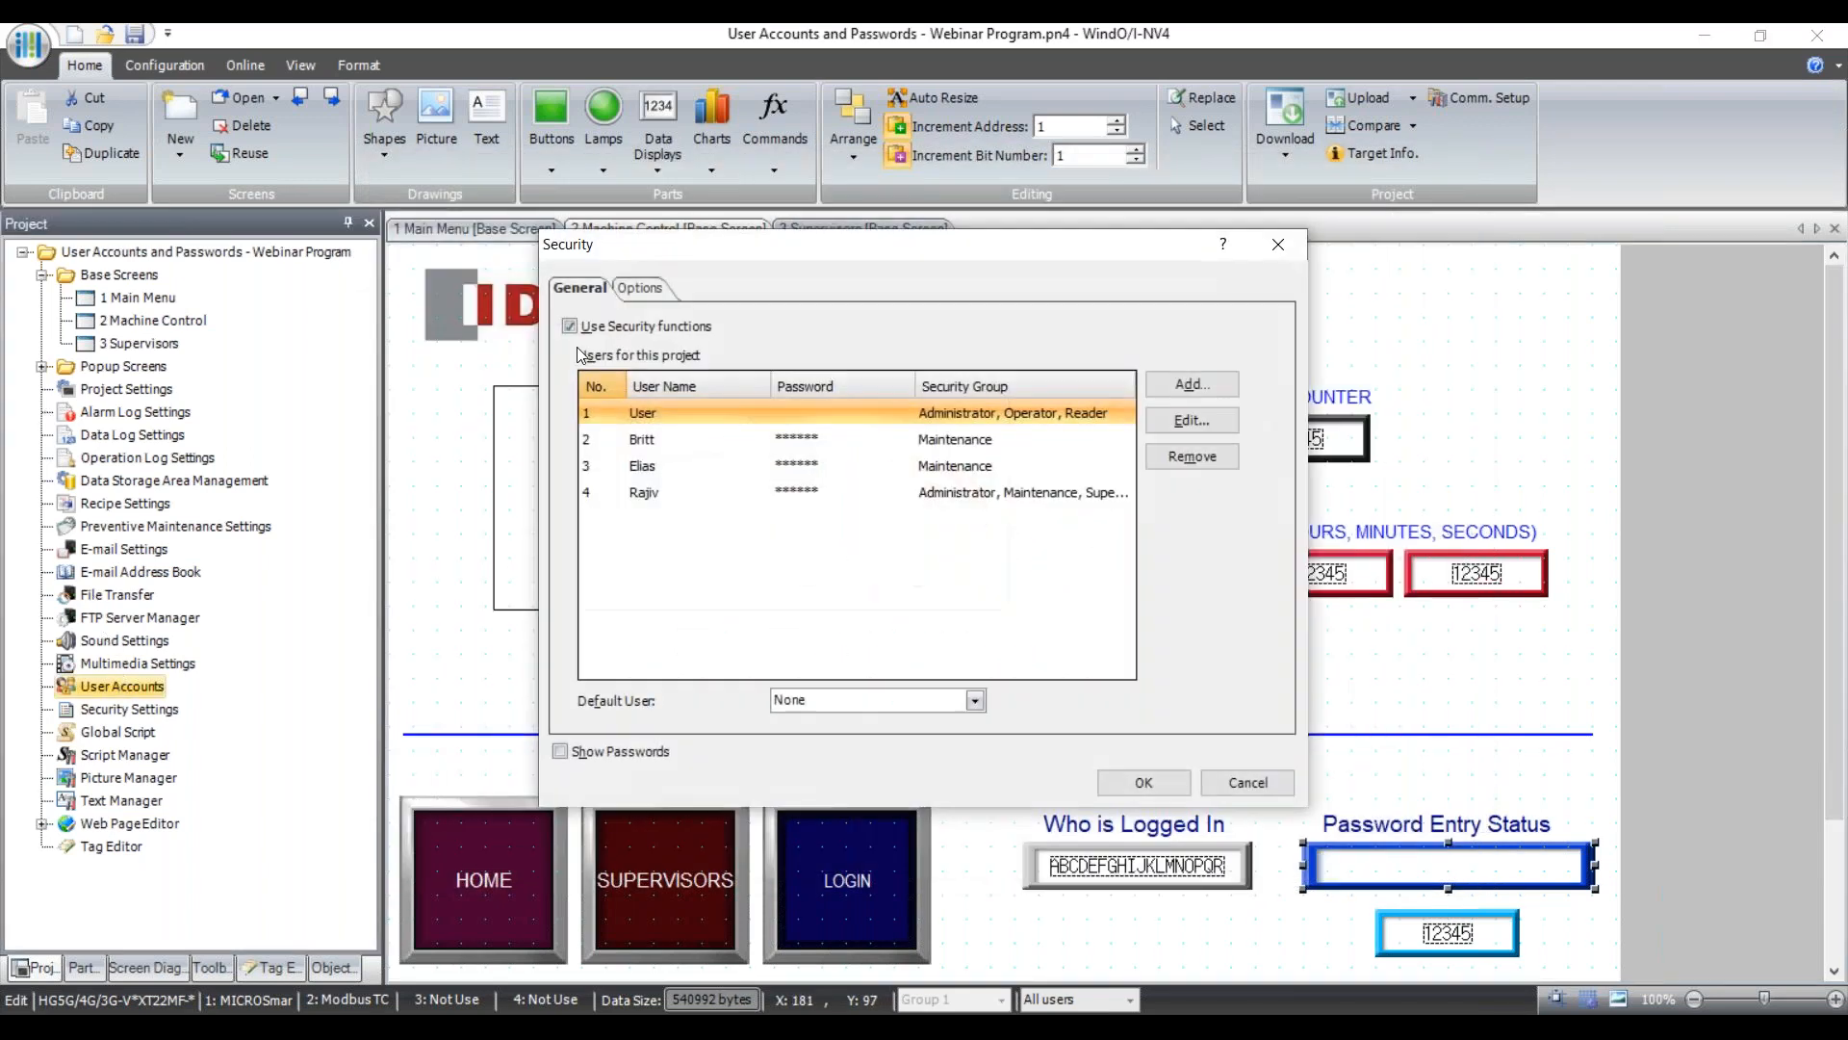
pyautogui.click(654, 284)
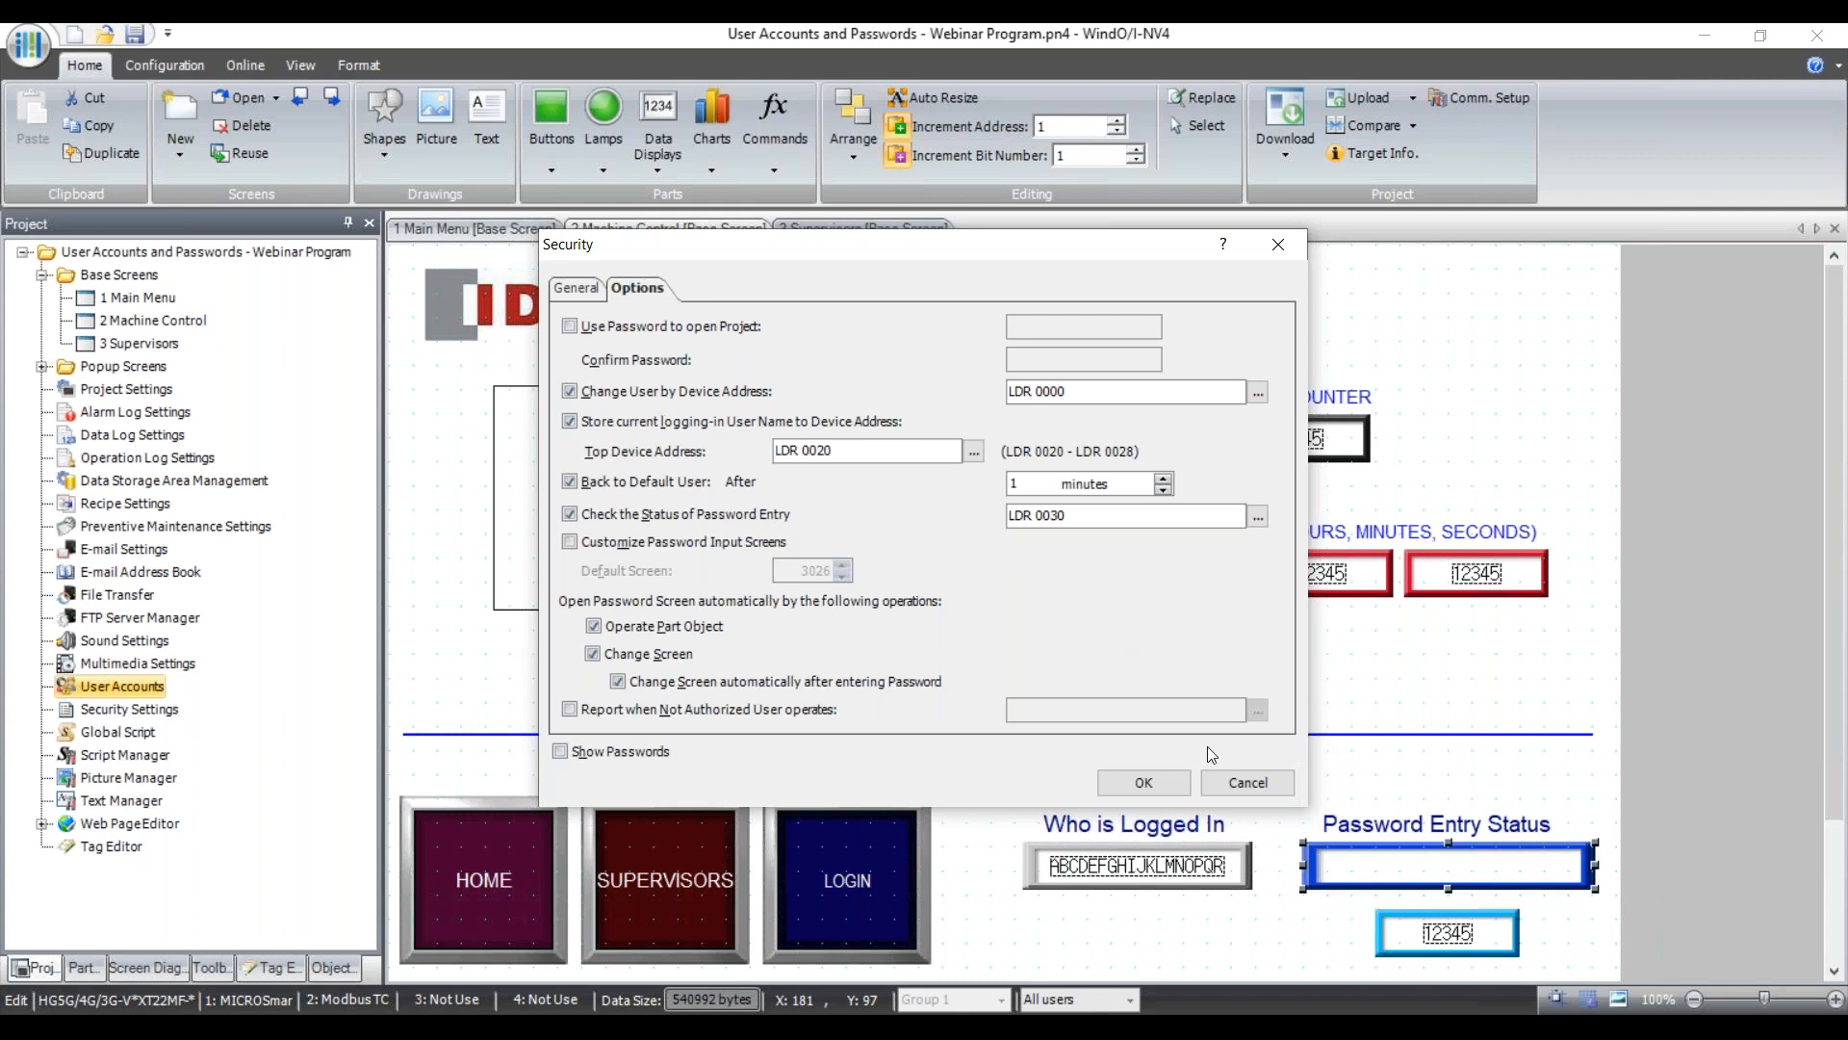
pyautogui.click(1248, 783)
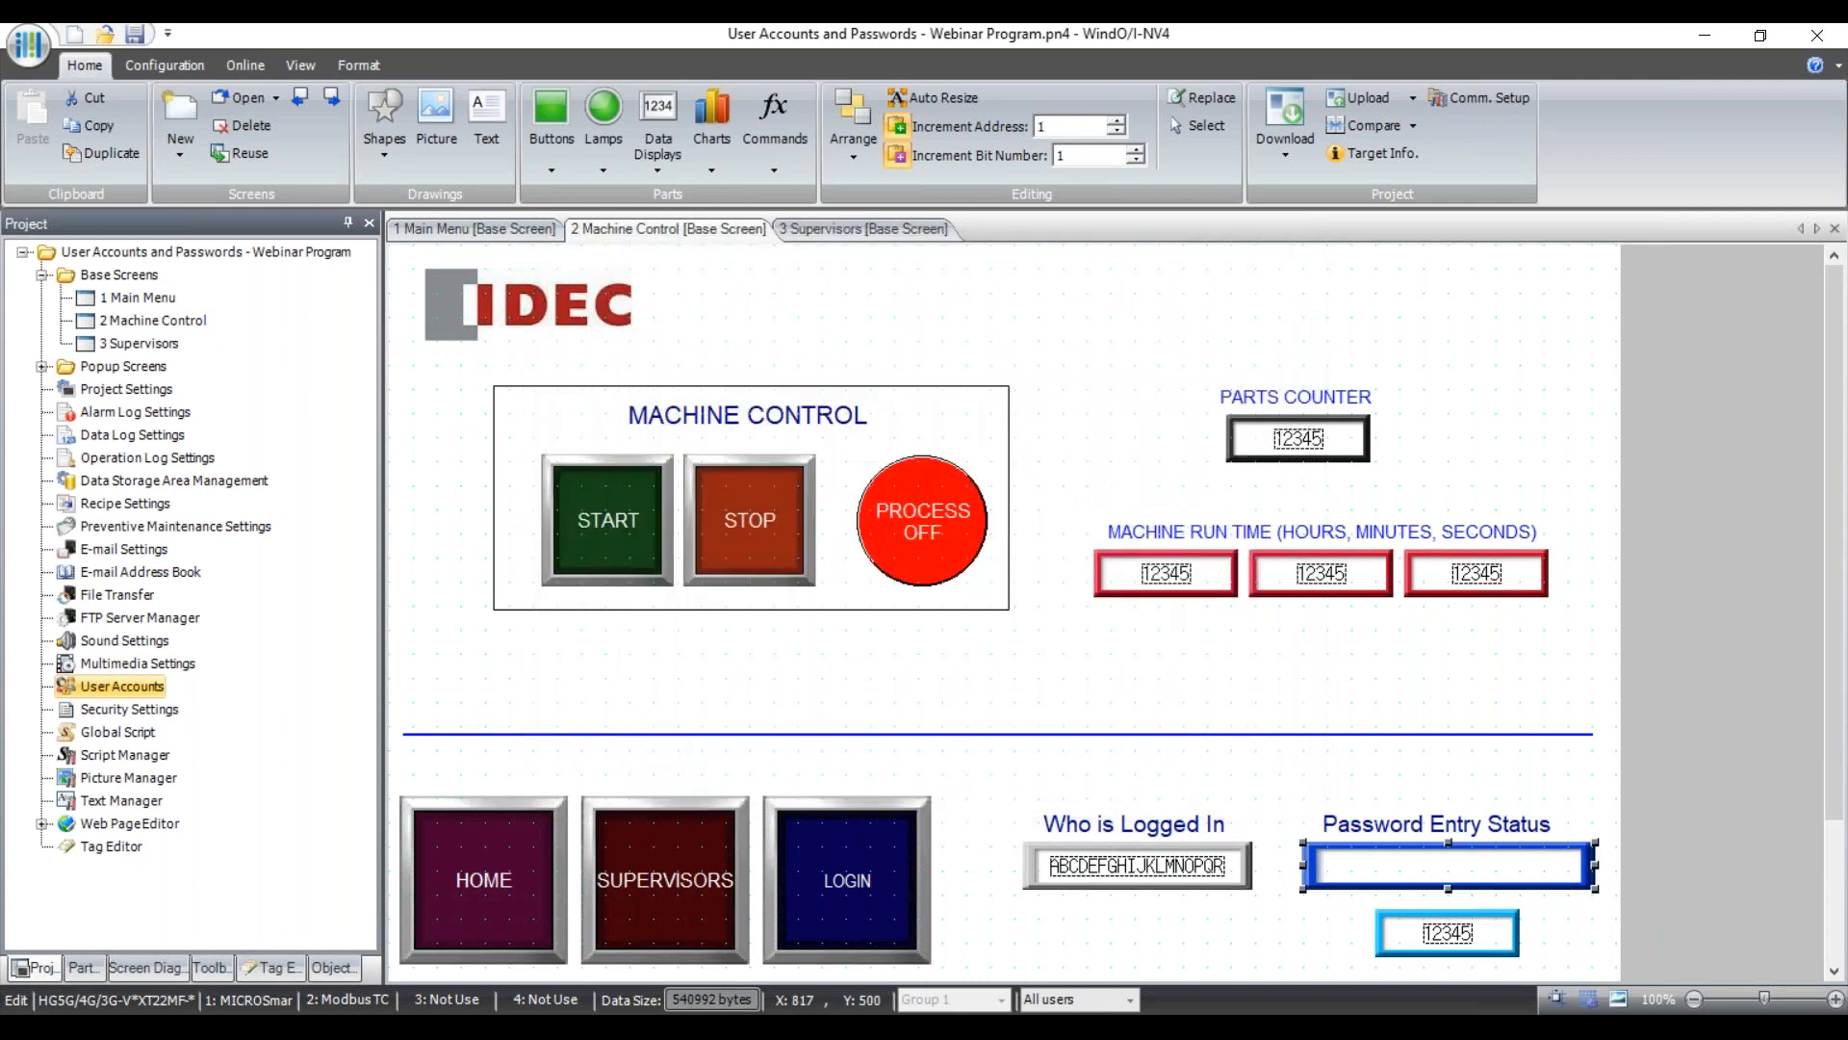
pyautogui.click(653, 172)
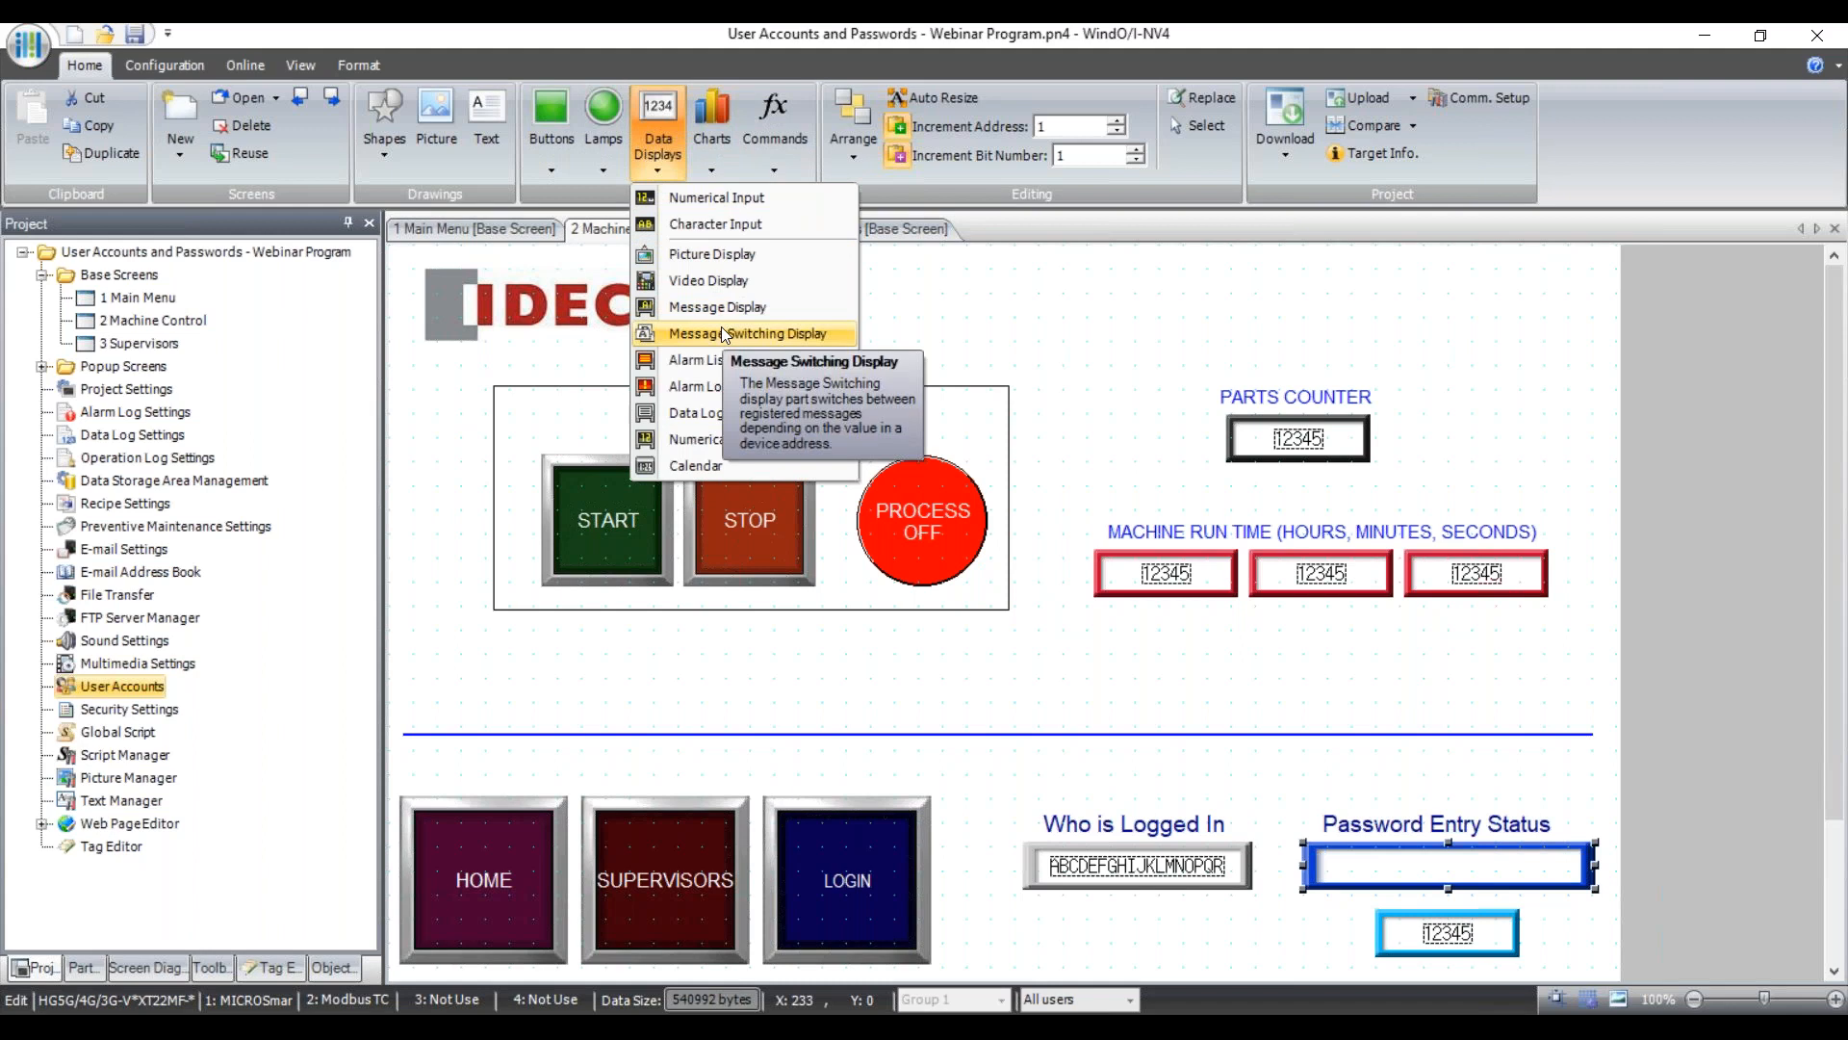
pyautogui.click(1431, 872)
pyautogui.doubleClick(1431, 872)
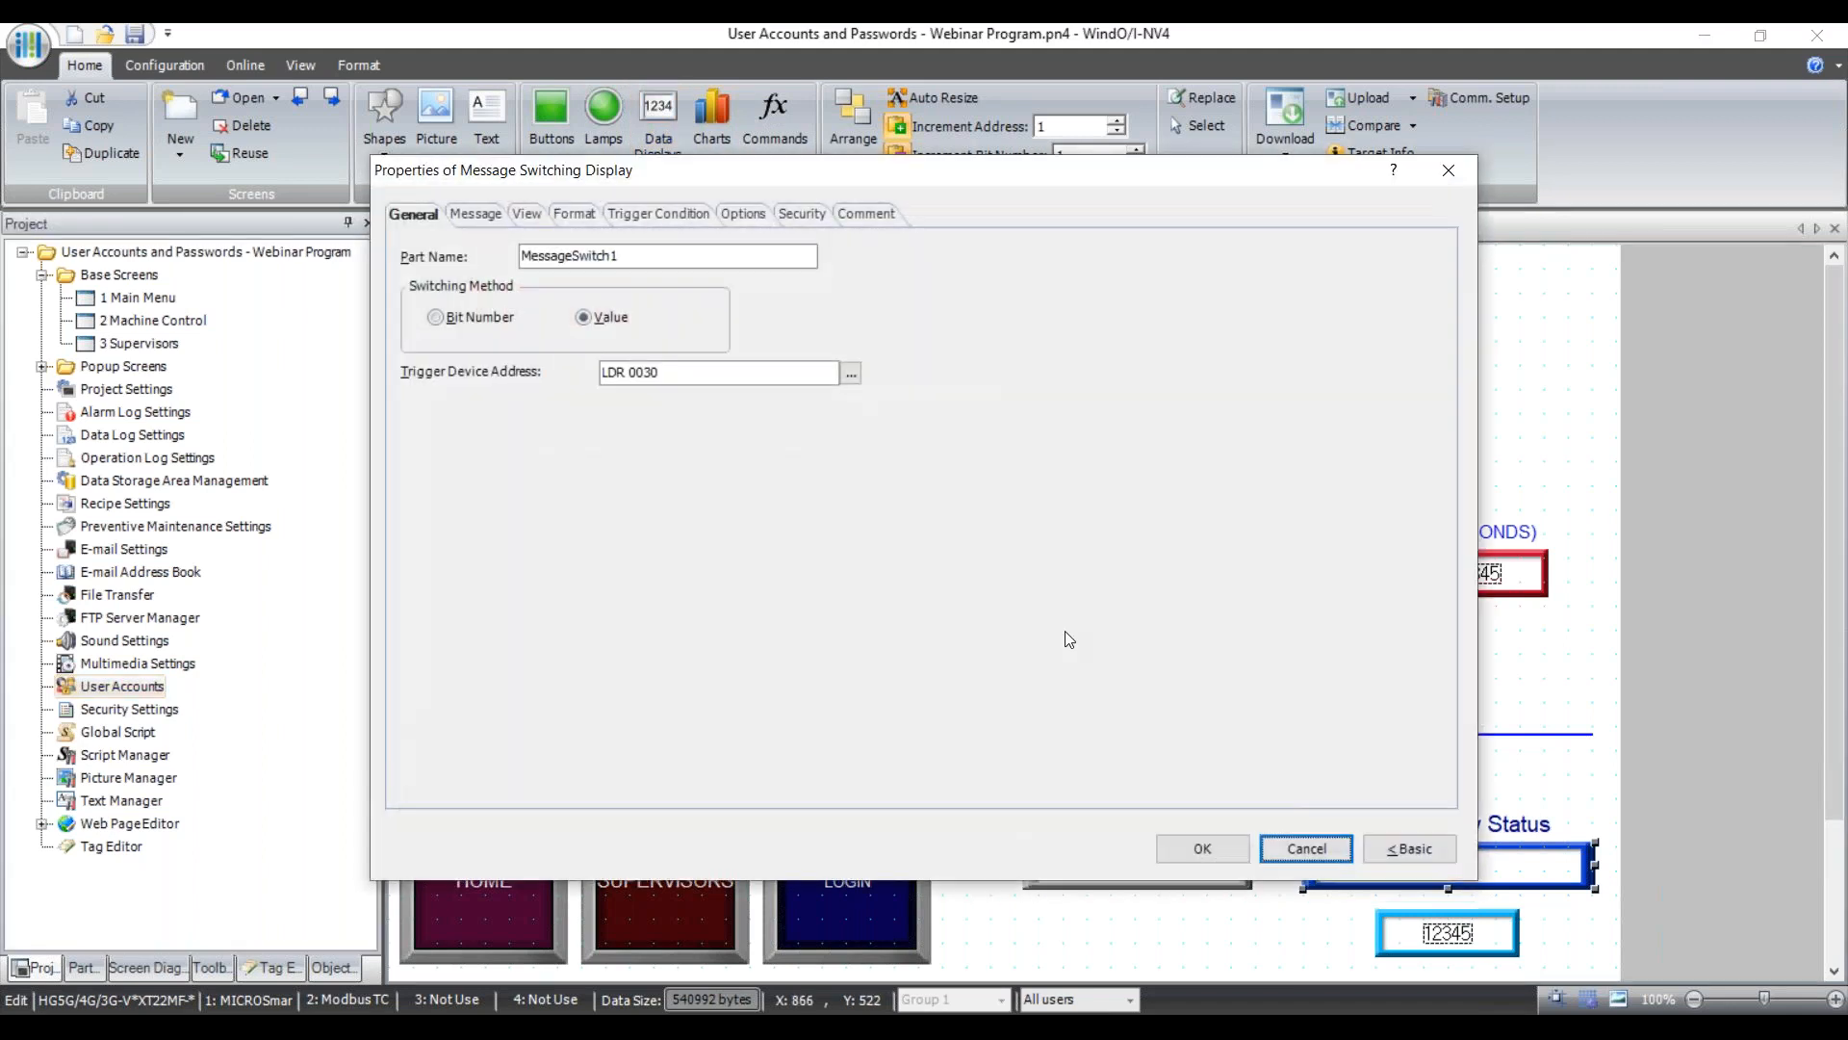
pyautogui.click(483, 216)
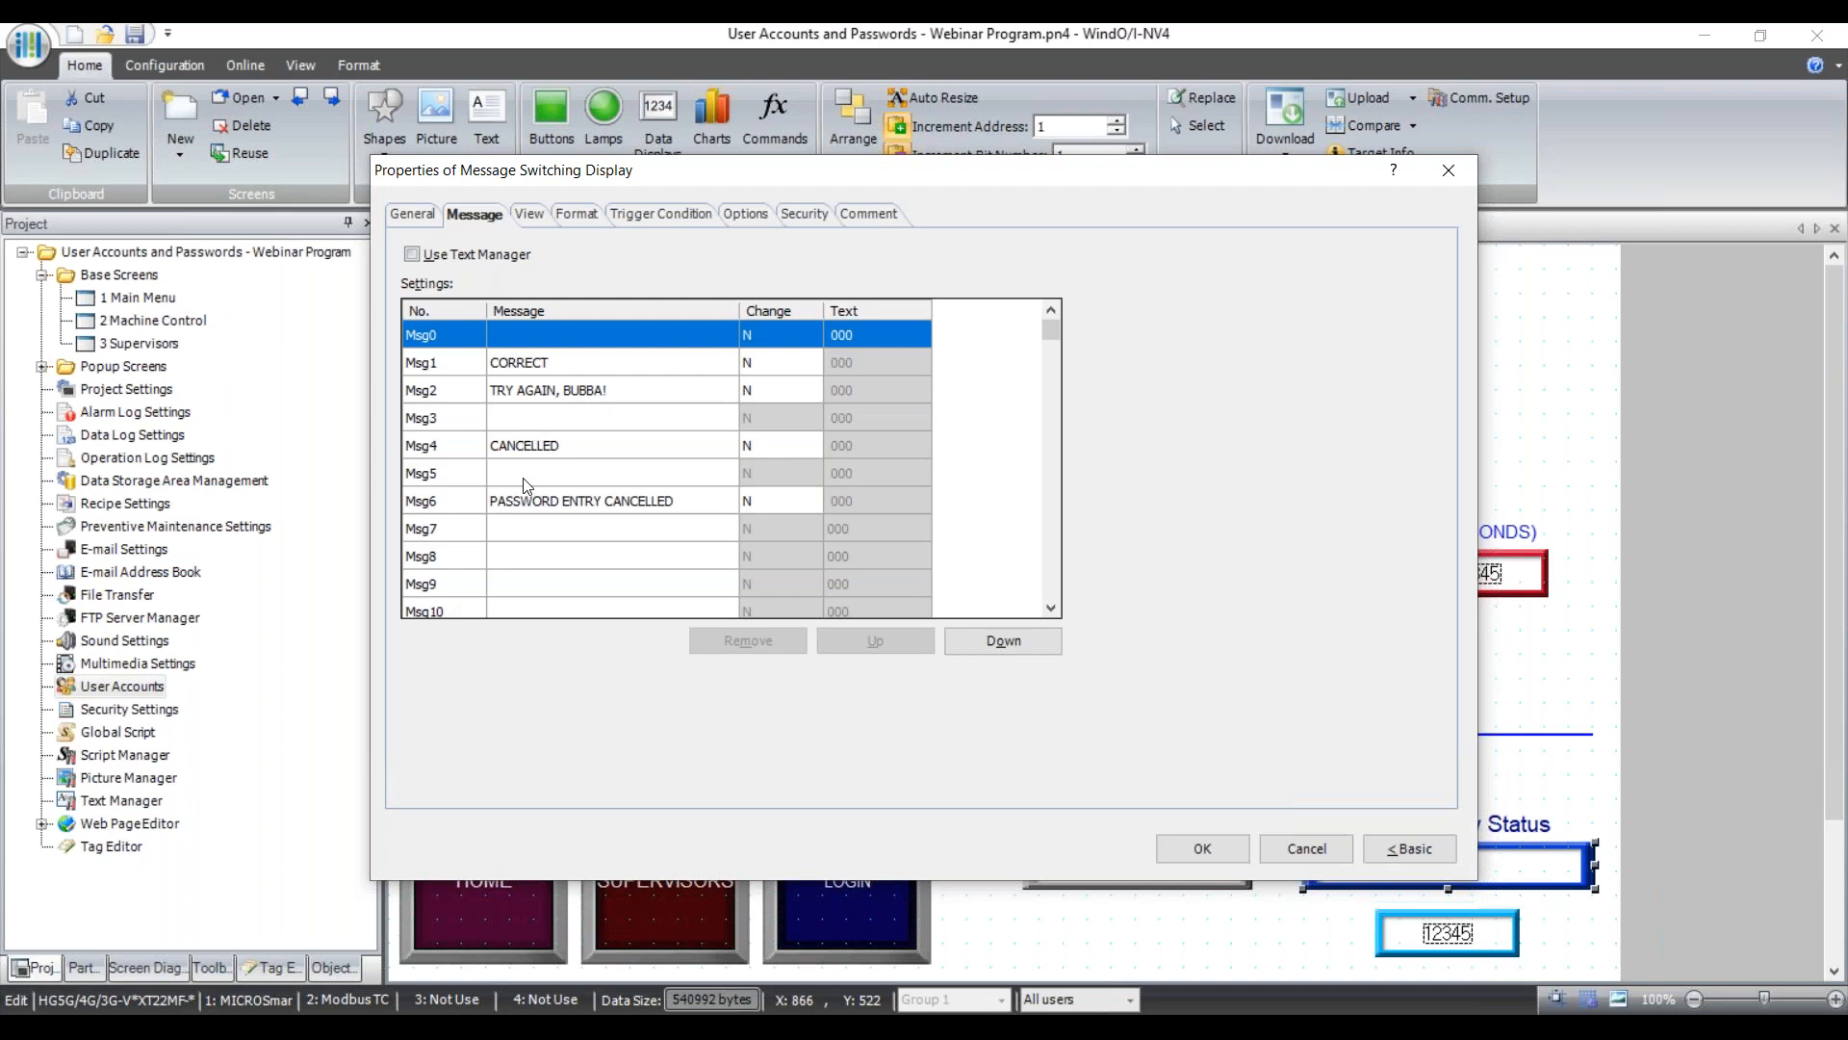
pyautogui.click(1449, 170)
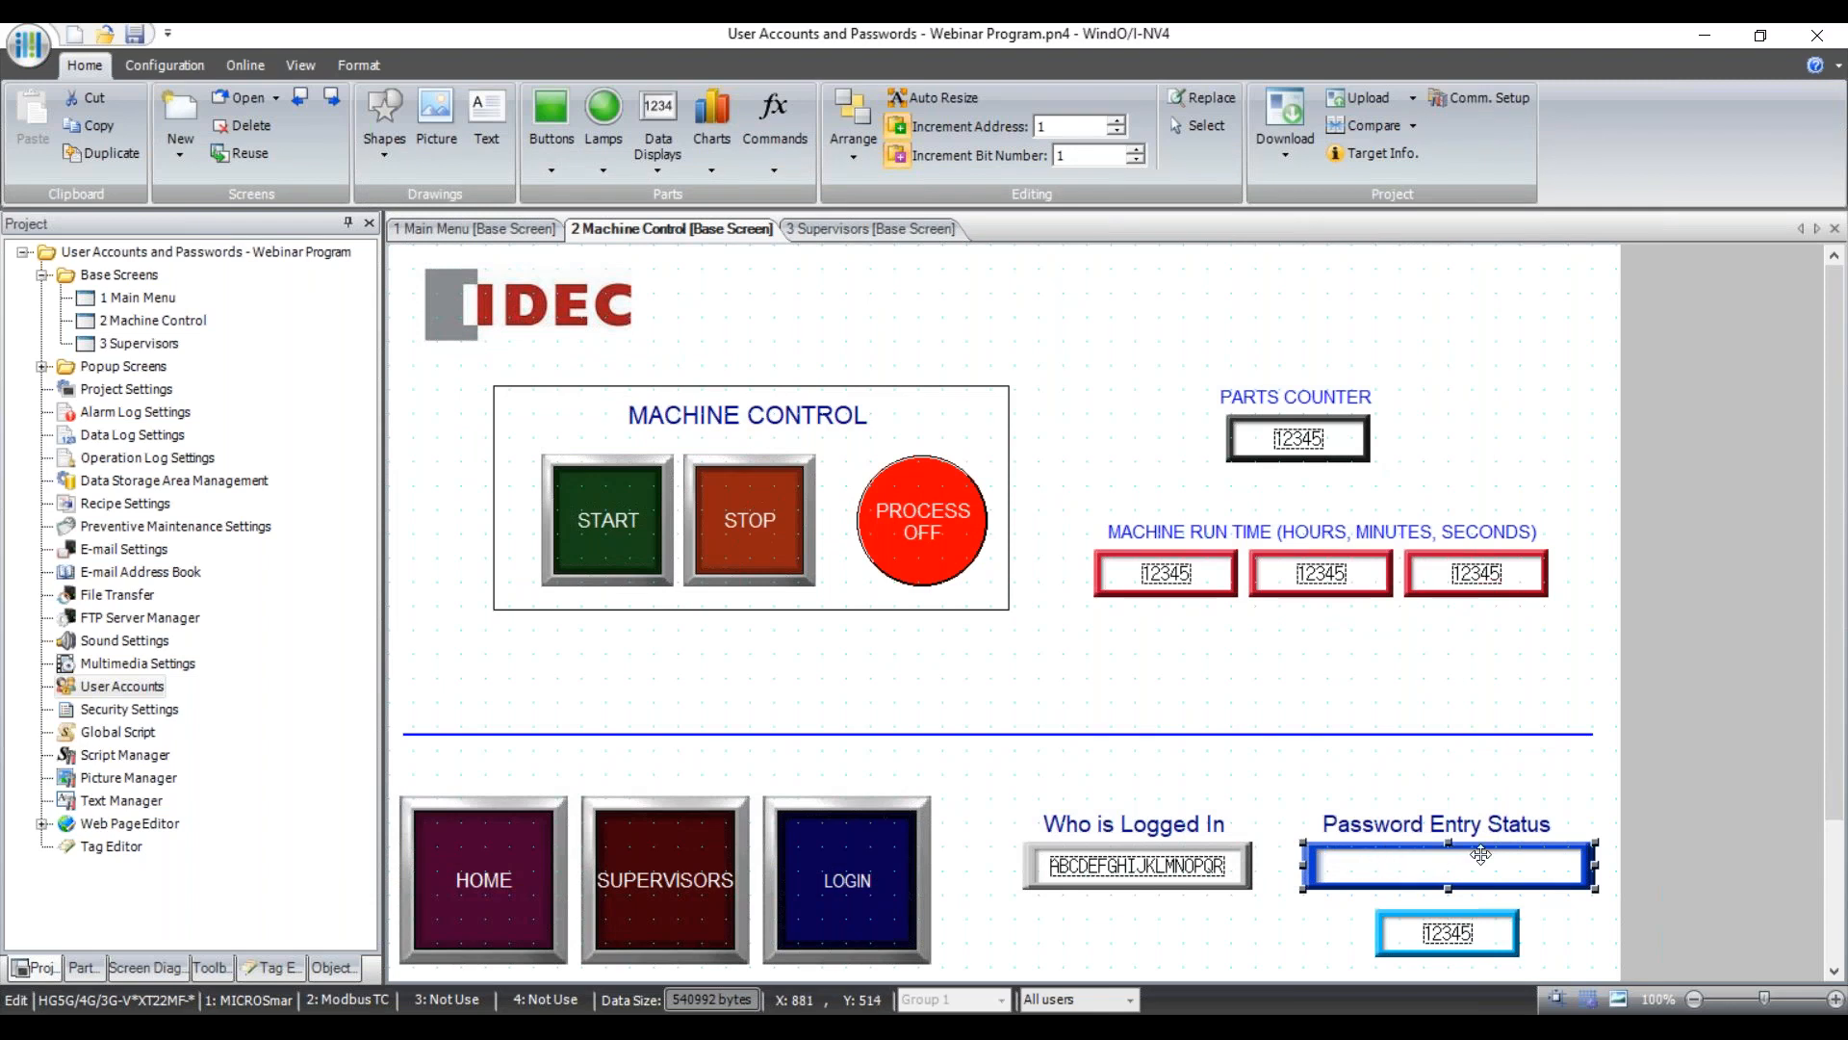
pyautogui.click(1444, 934)
# Confirm the numeric input writes to LDR 0030, then return to the 3 Supervisors screen.
pyautogui.doubleClick(1447, 932)
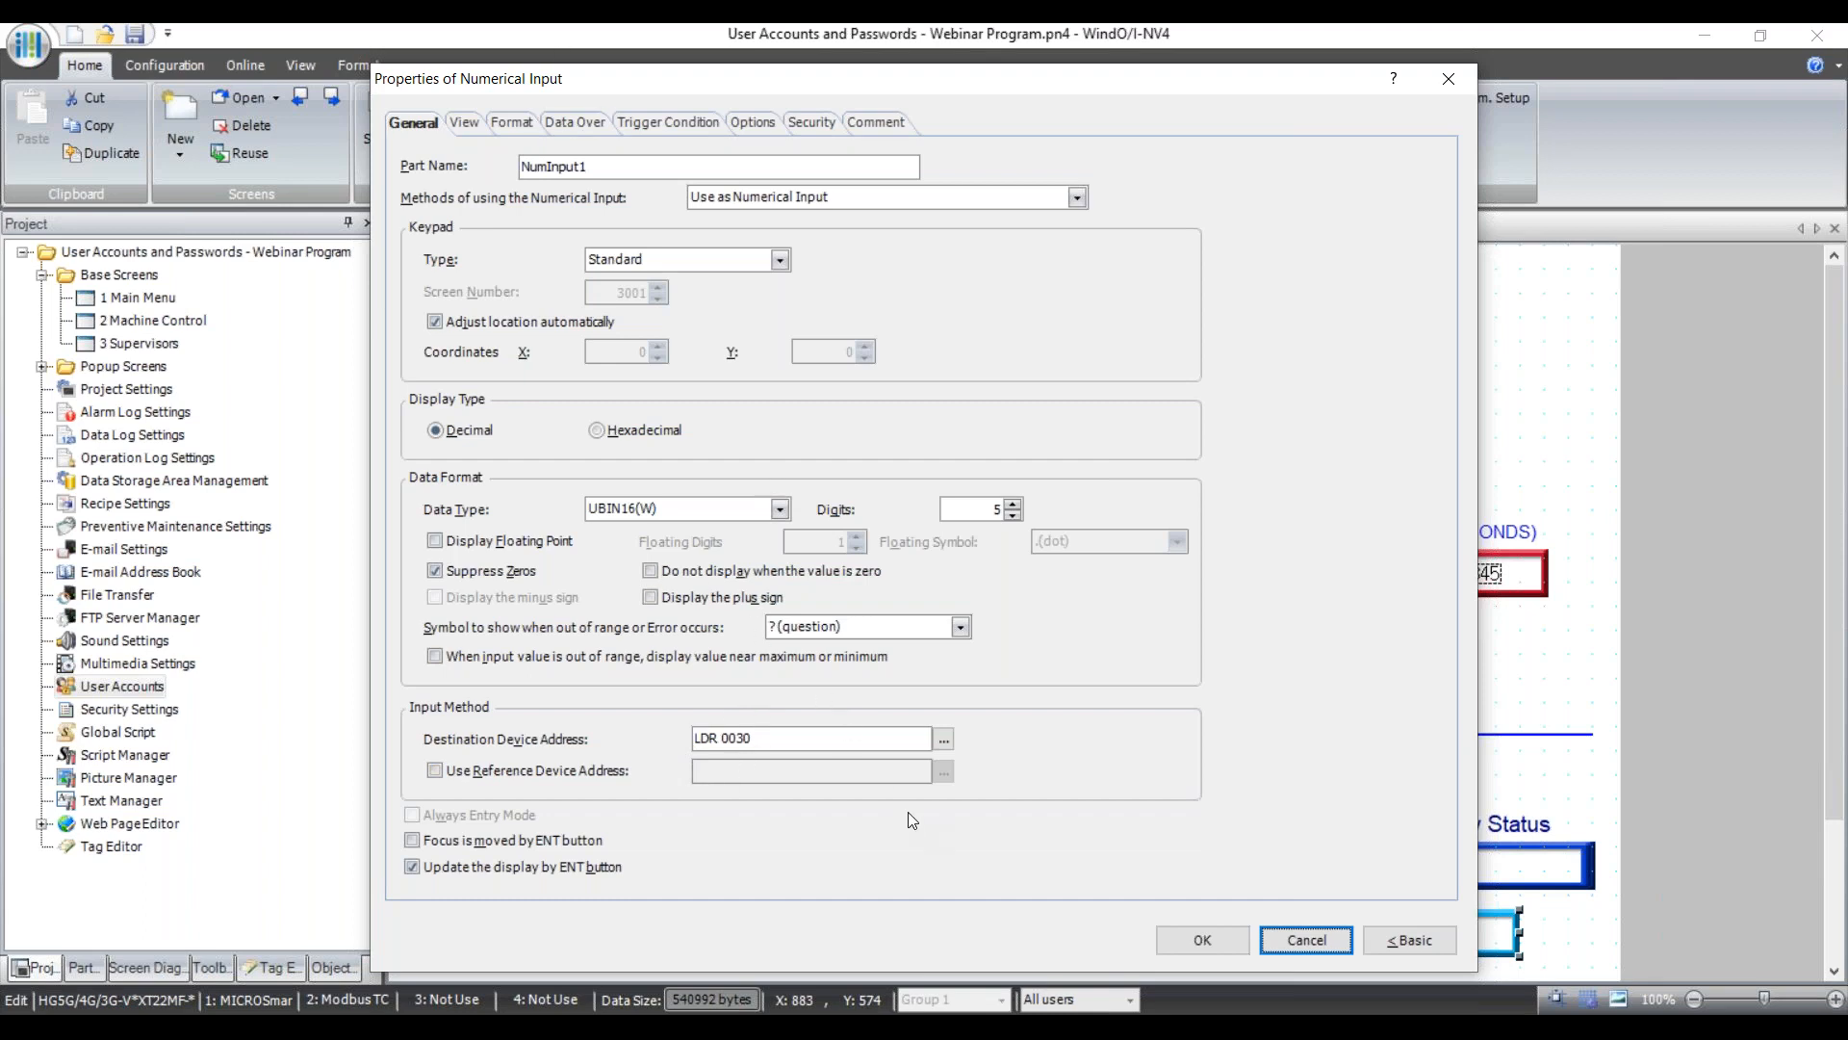
pyautogui.click(1290, 941)
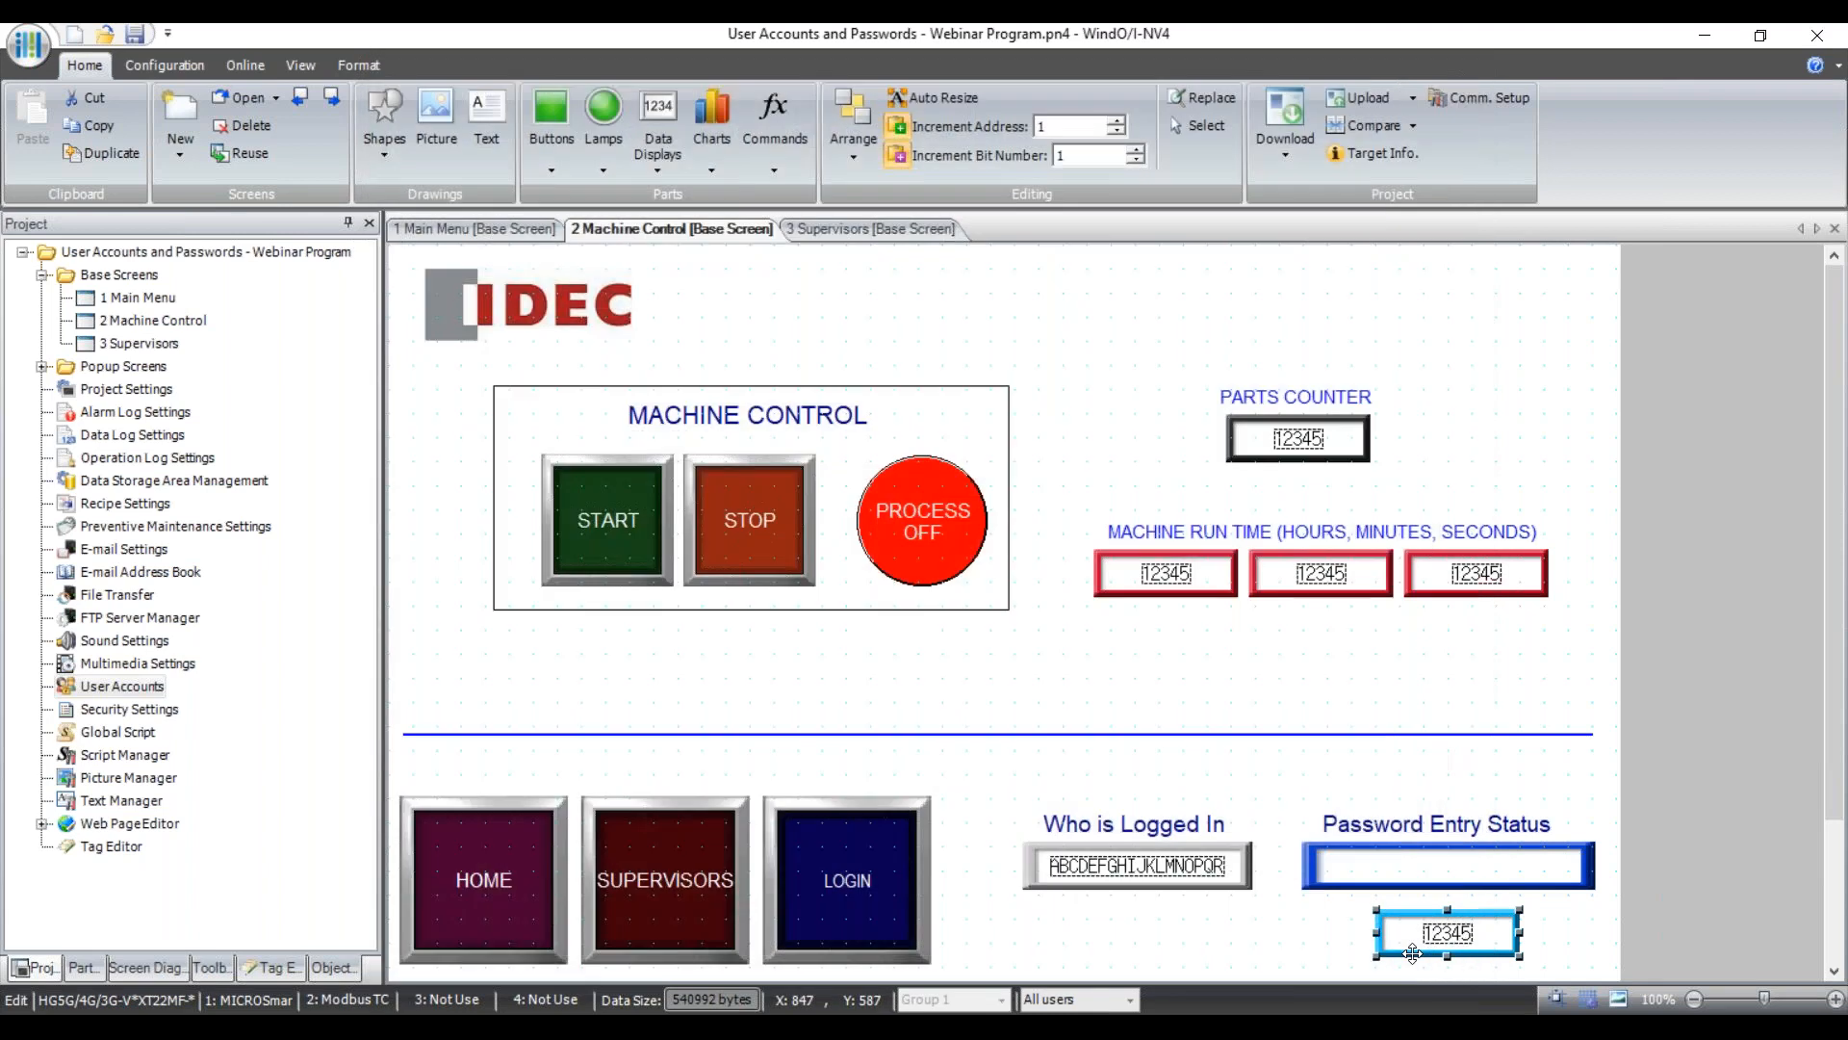
pyautogui.click(1449, 878)
pyautogui.click(870, 231)
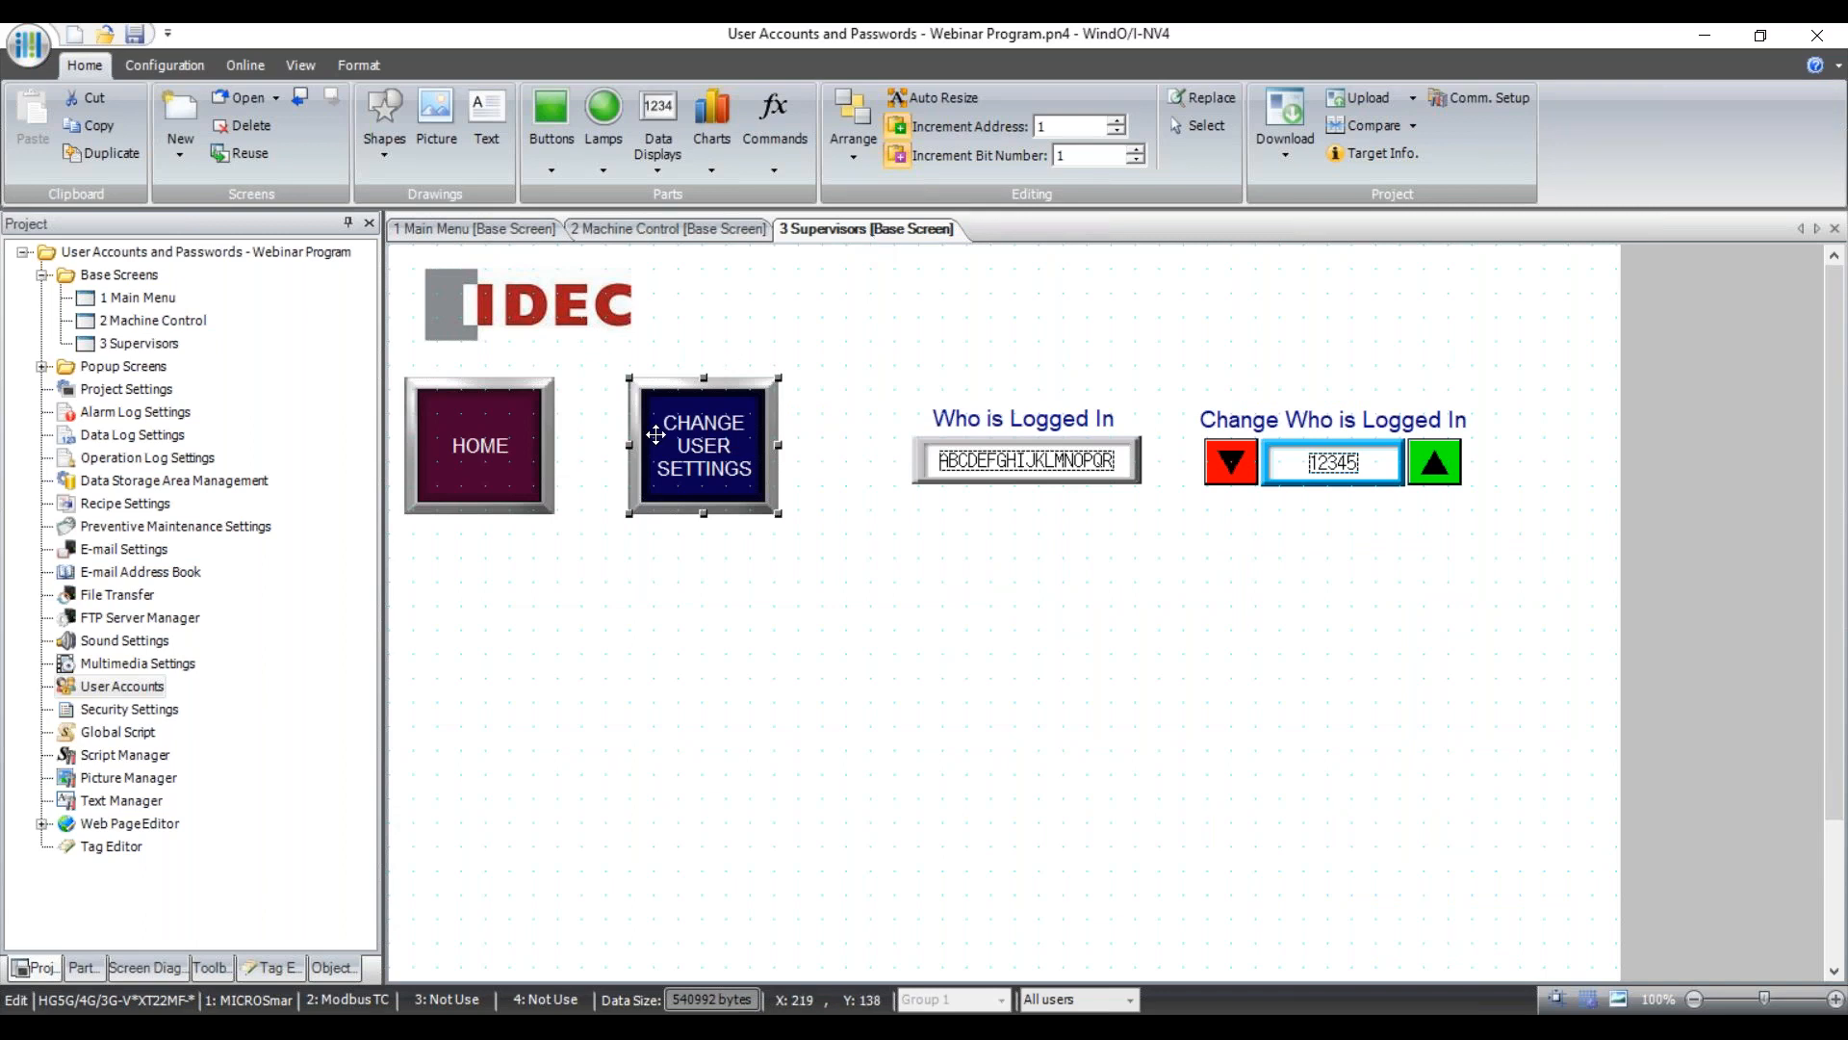
# Review the CHANGE USER SETTINGS button and Who is Logged In field properties without changes.
pyautogui.doubleClick(727, 453)
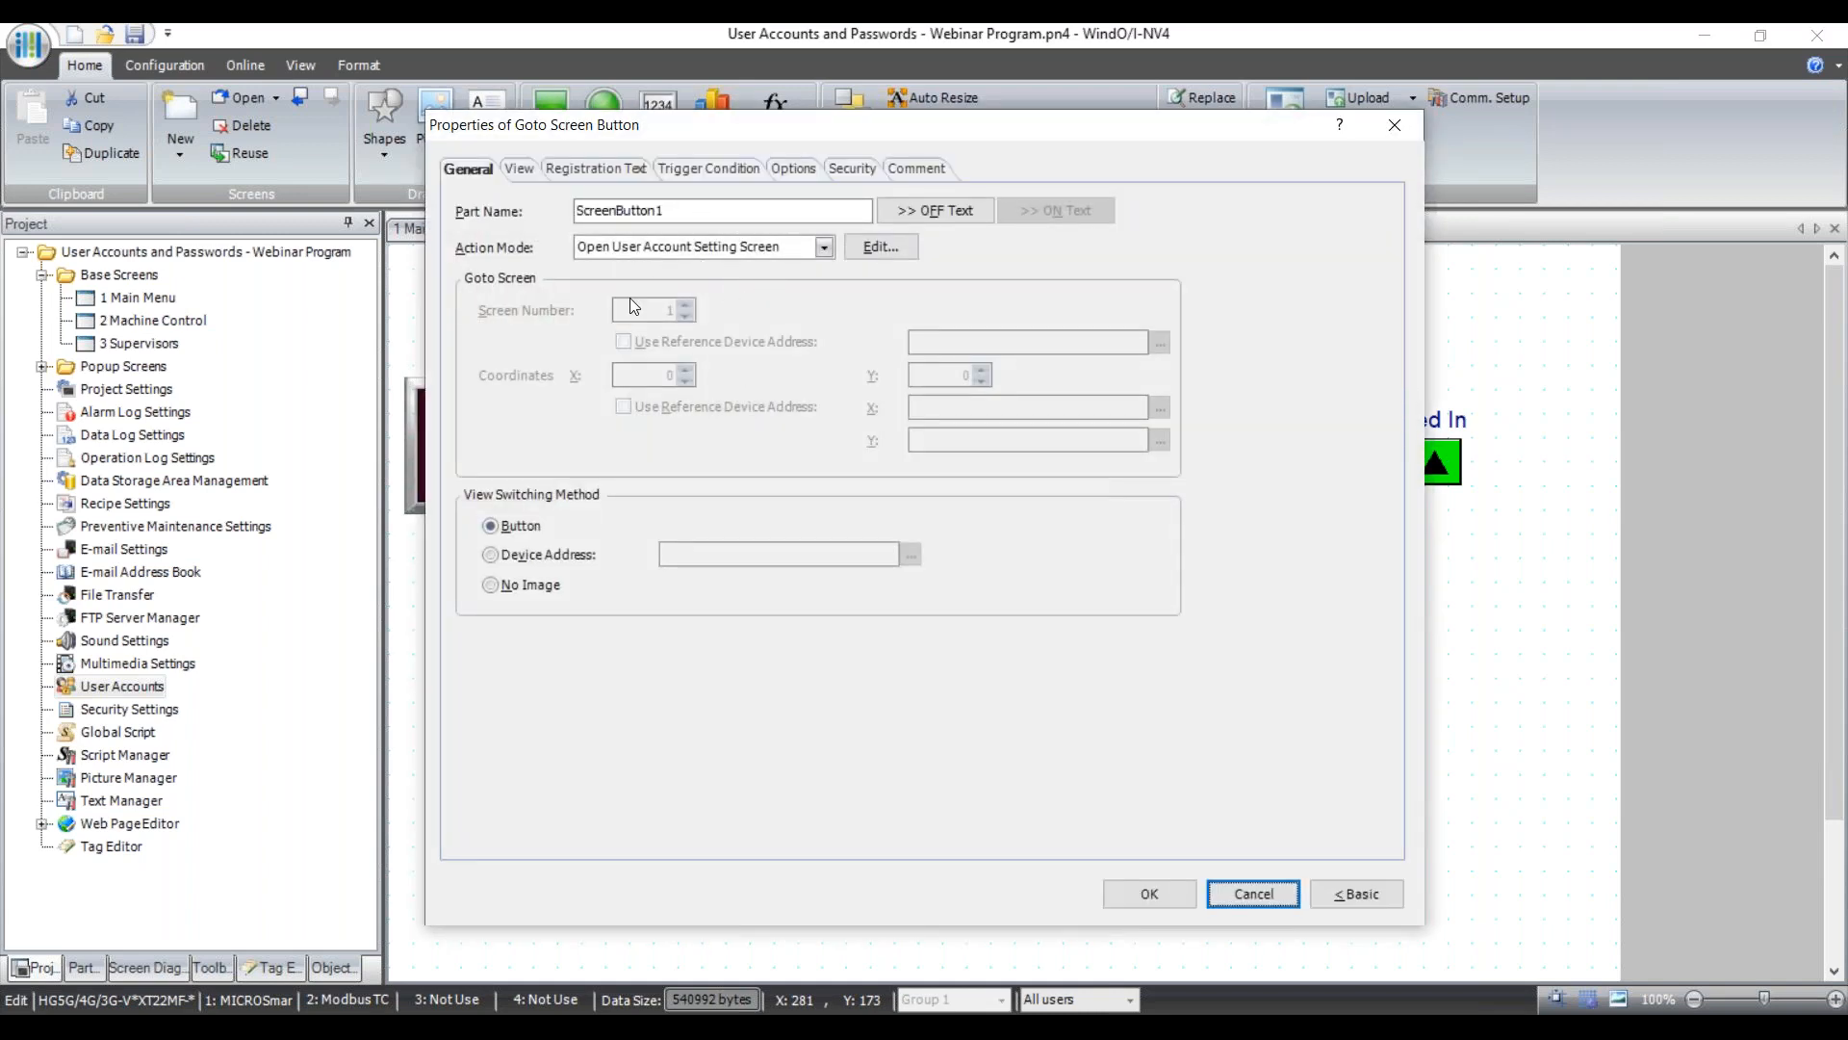
pyautogui.click(1257, 893)
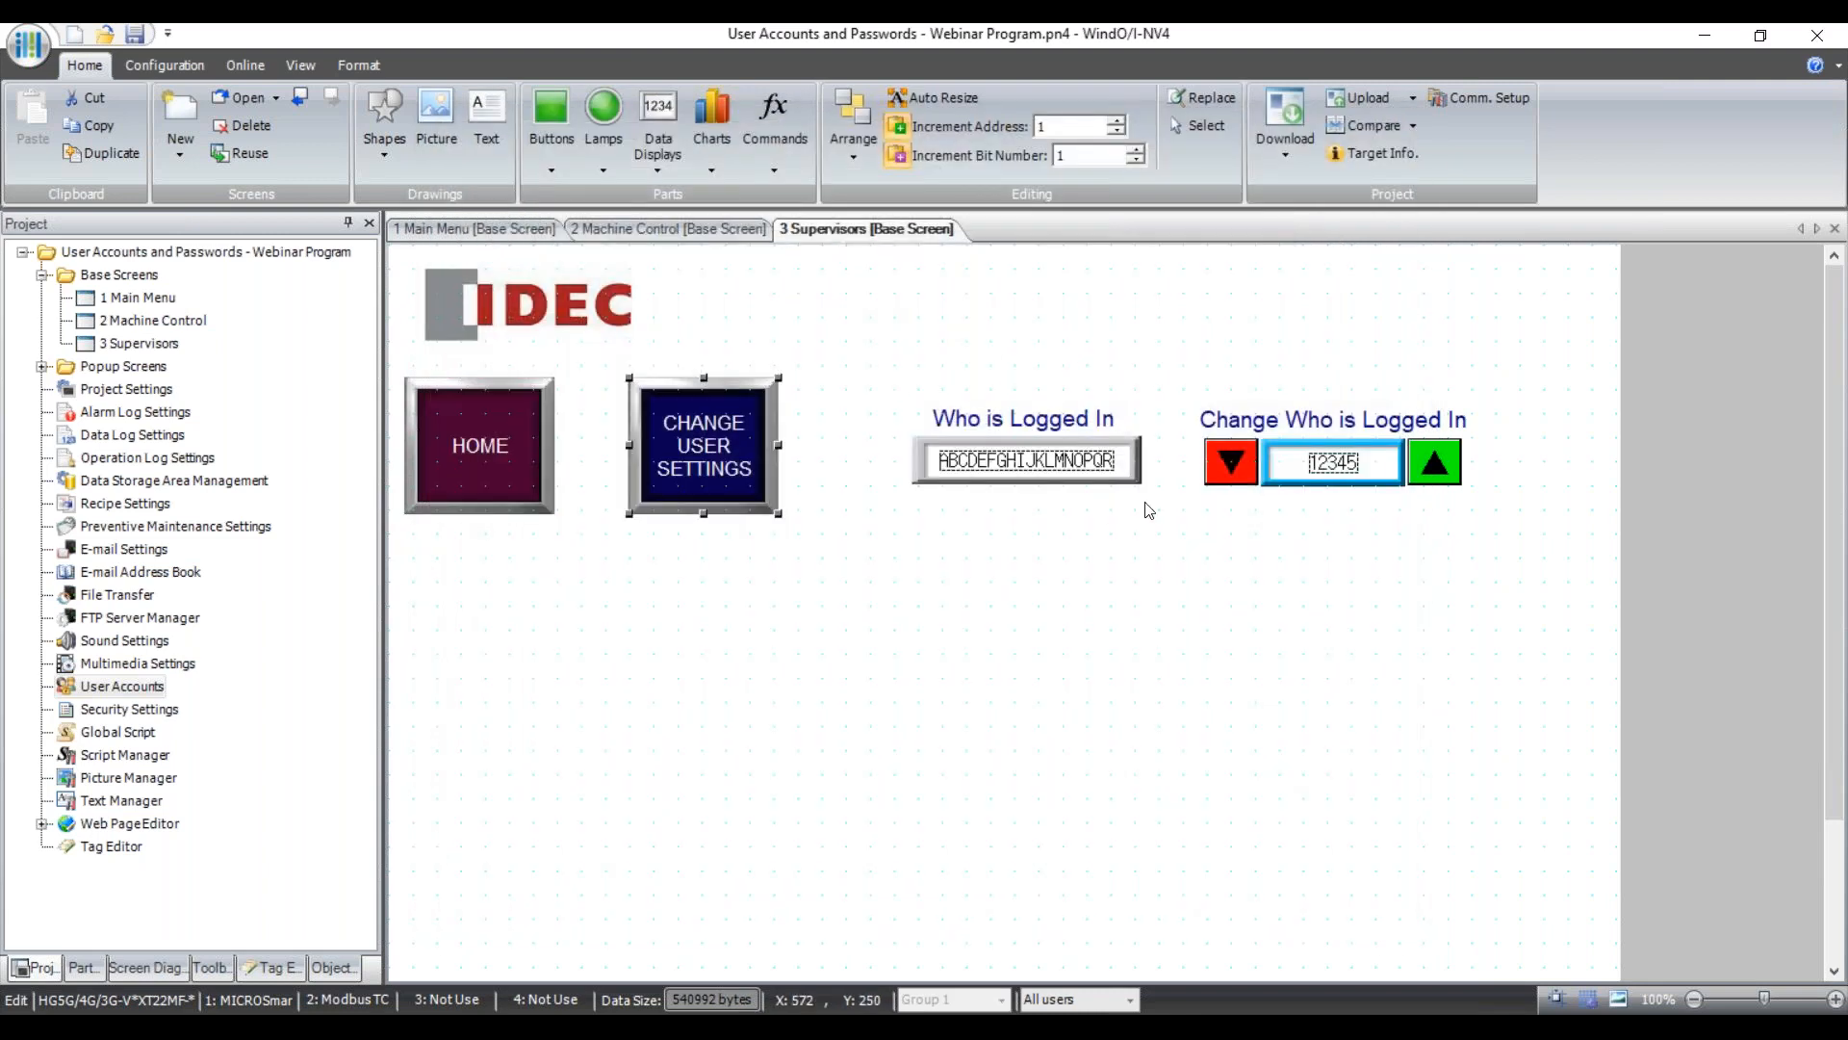
pyautogui.doubleClick(1033, 462)
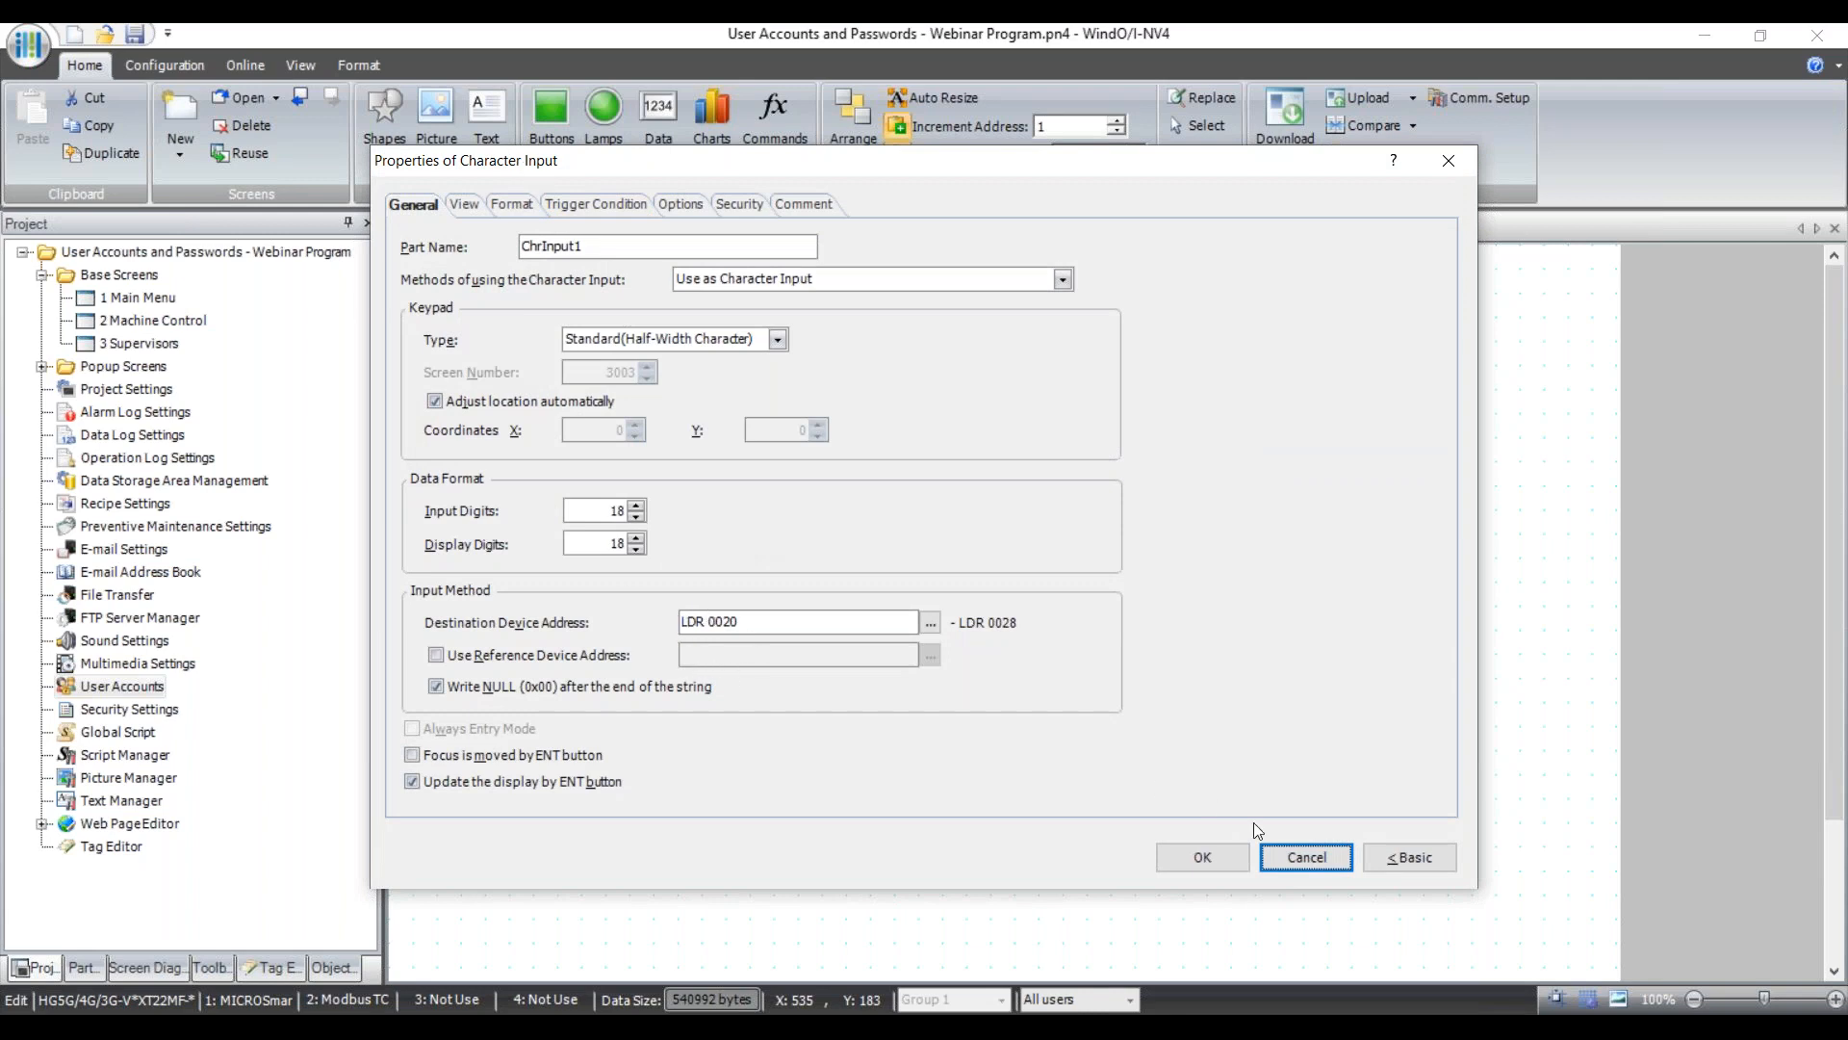
pyautogui.click(1307, 856)
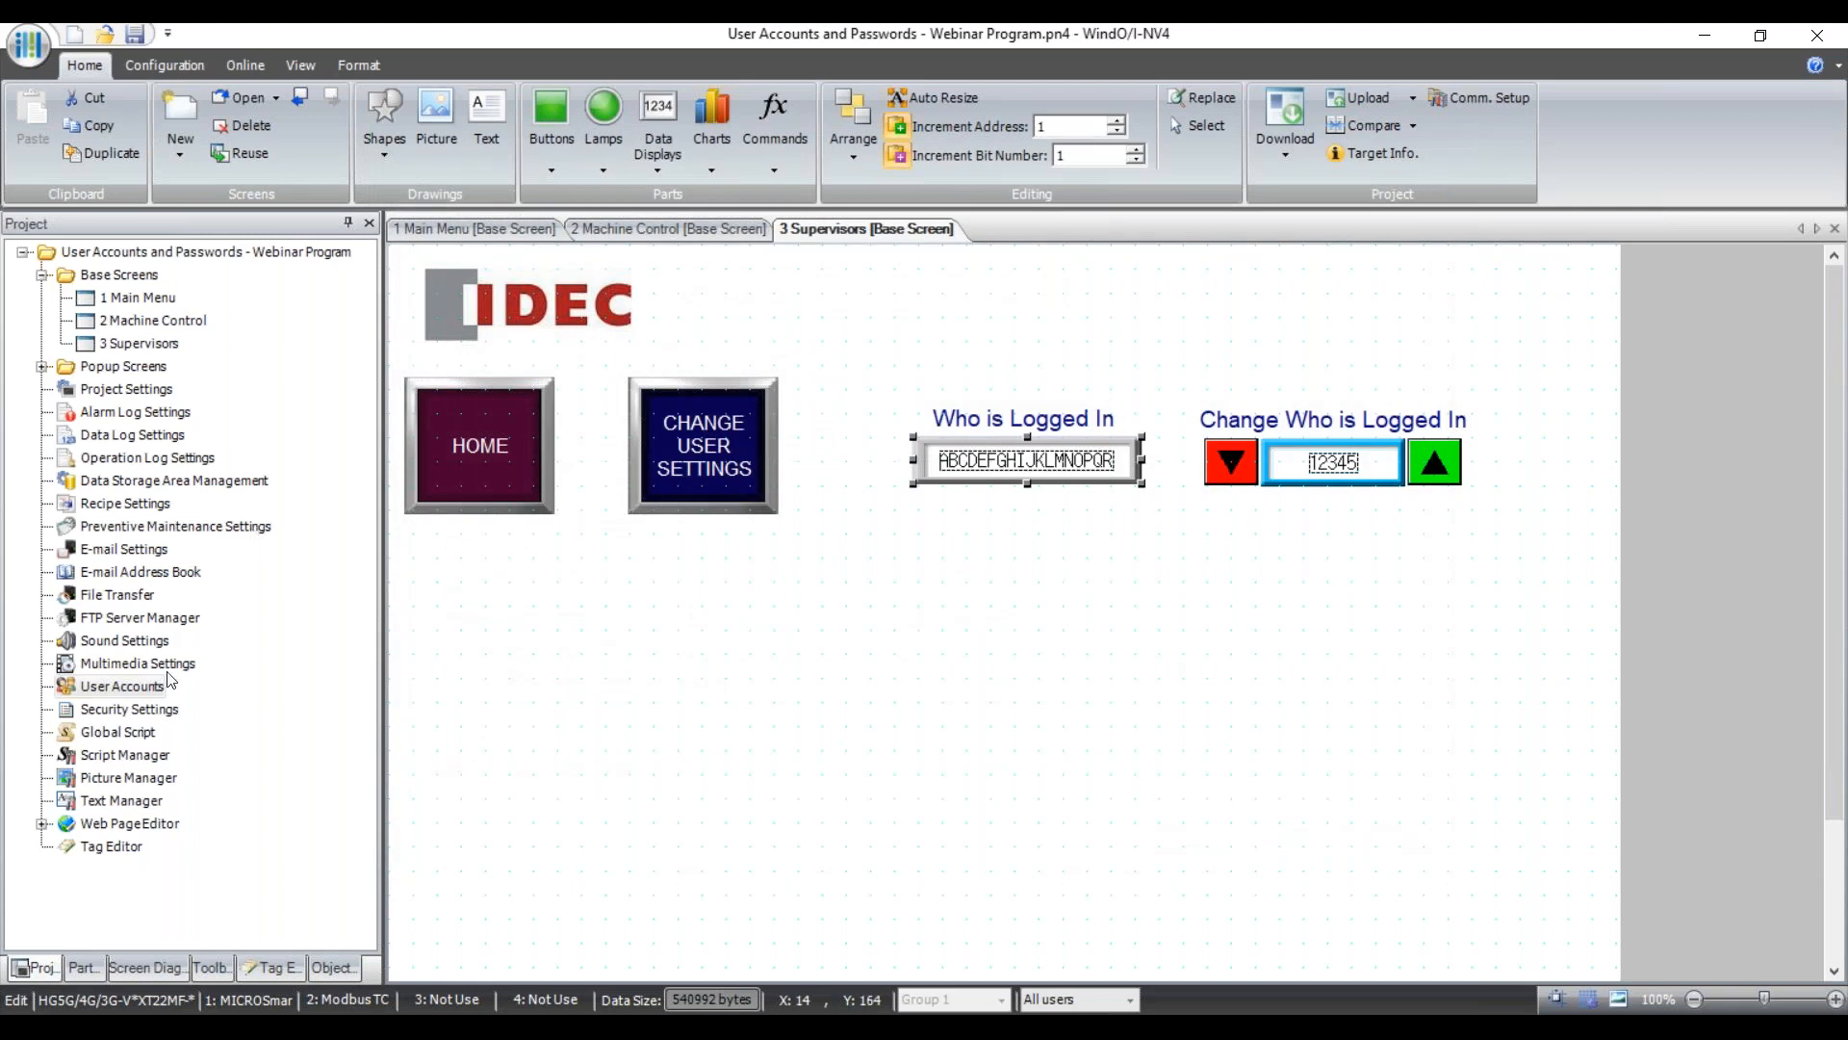
# View the project's security options, then close the security settings unchanged.
pyautogui.doubleClick(136, 685)
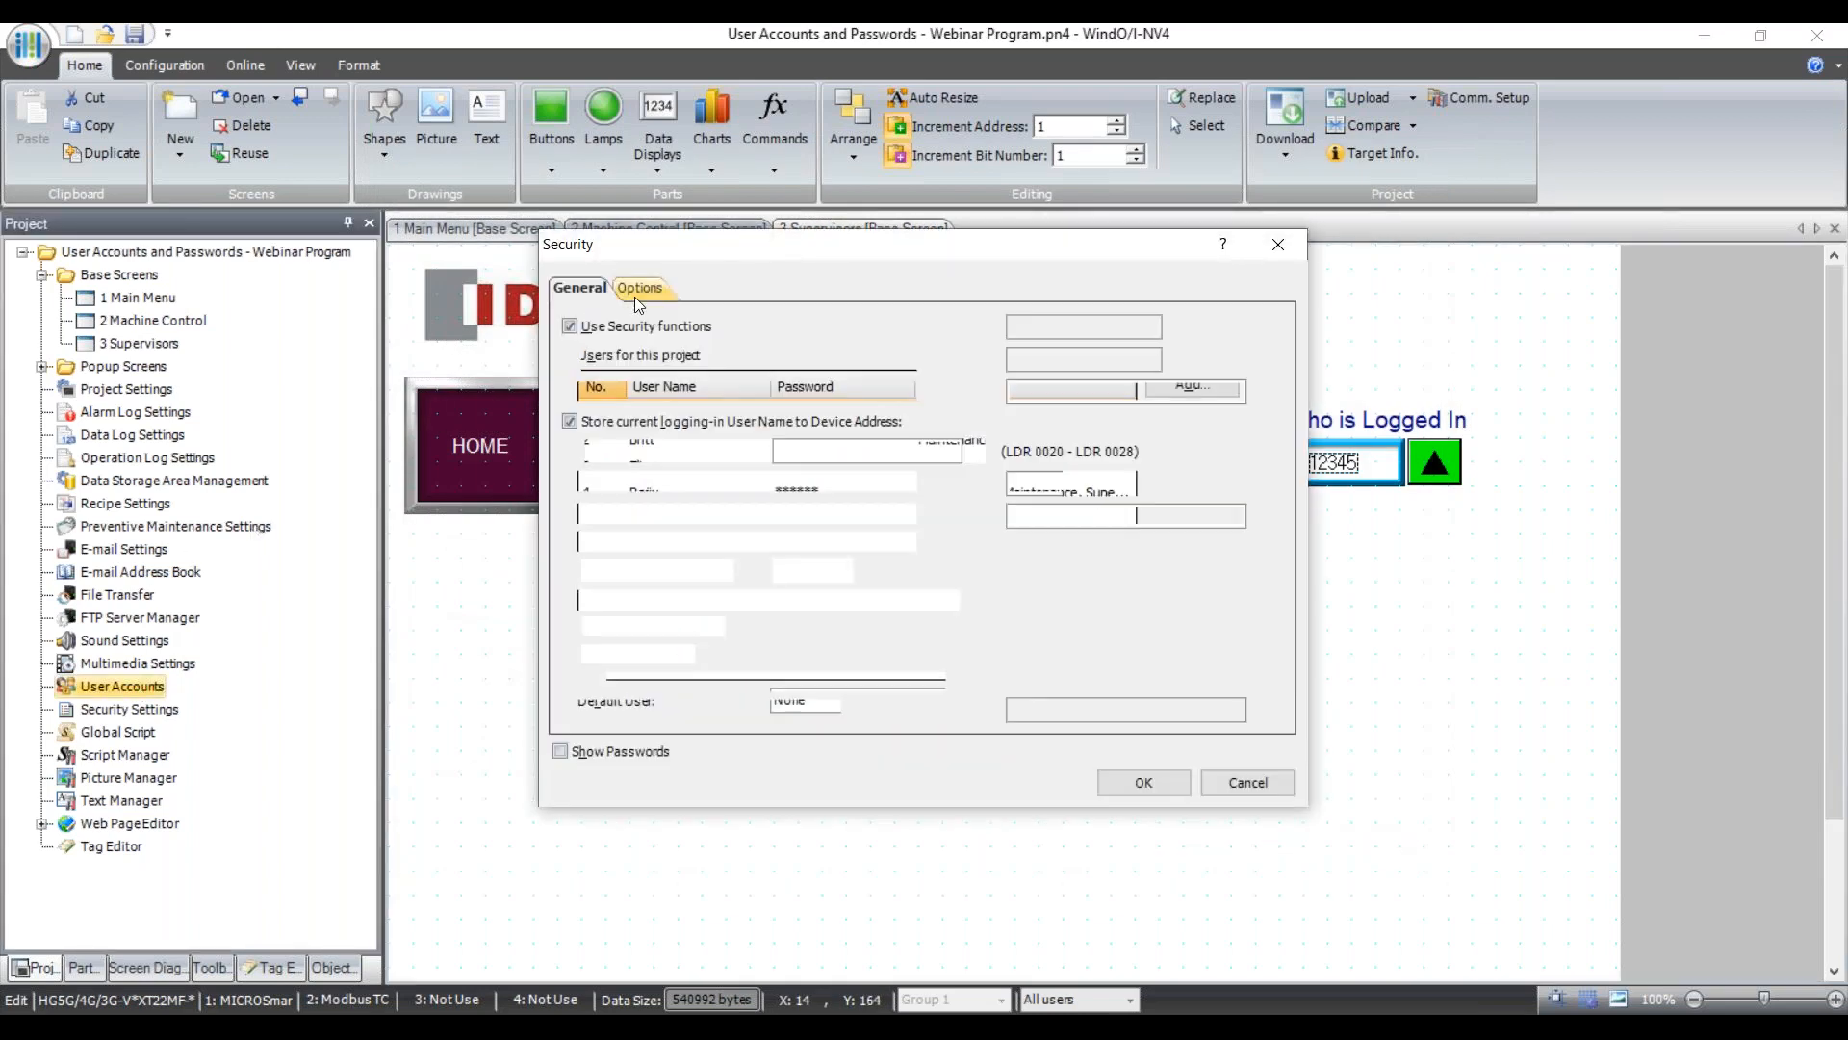
pyautogui.click(635, 296)
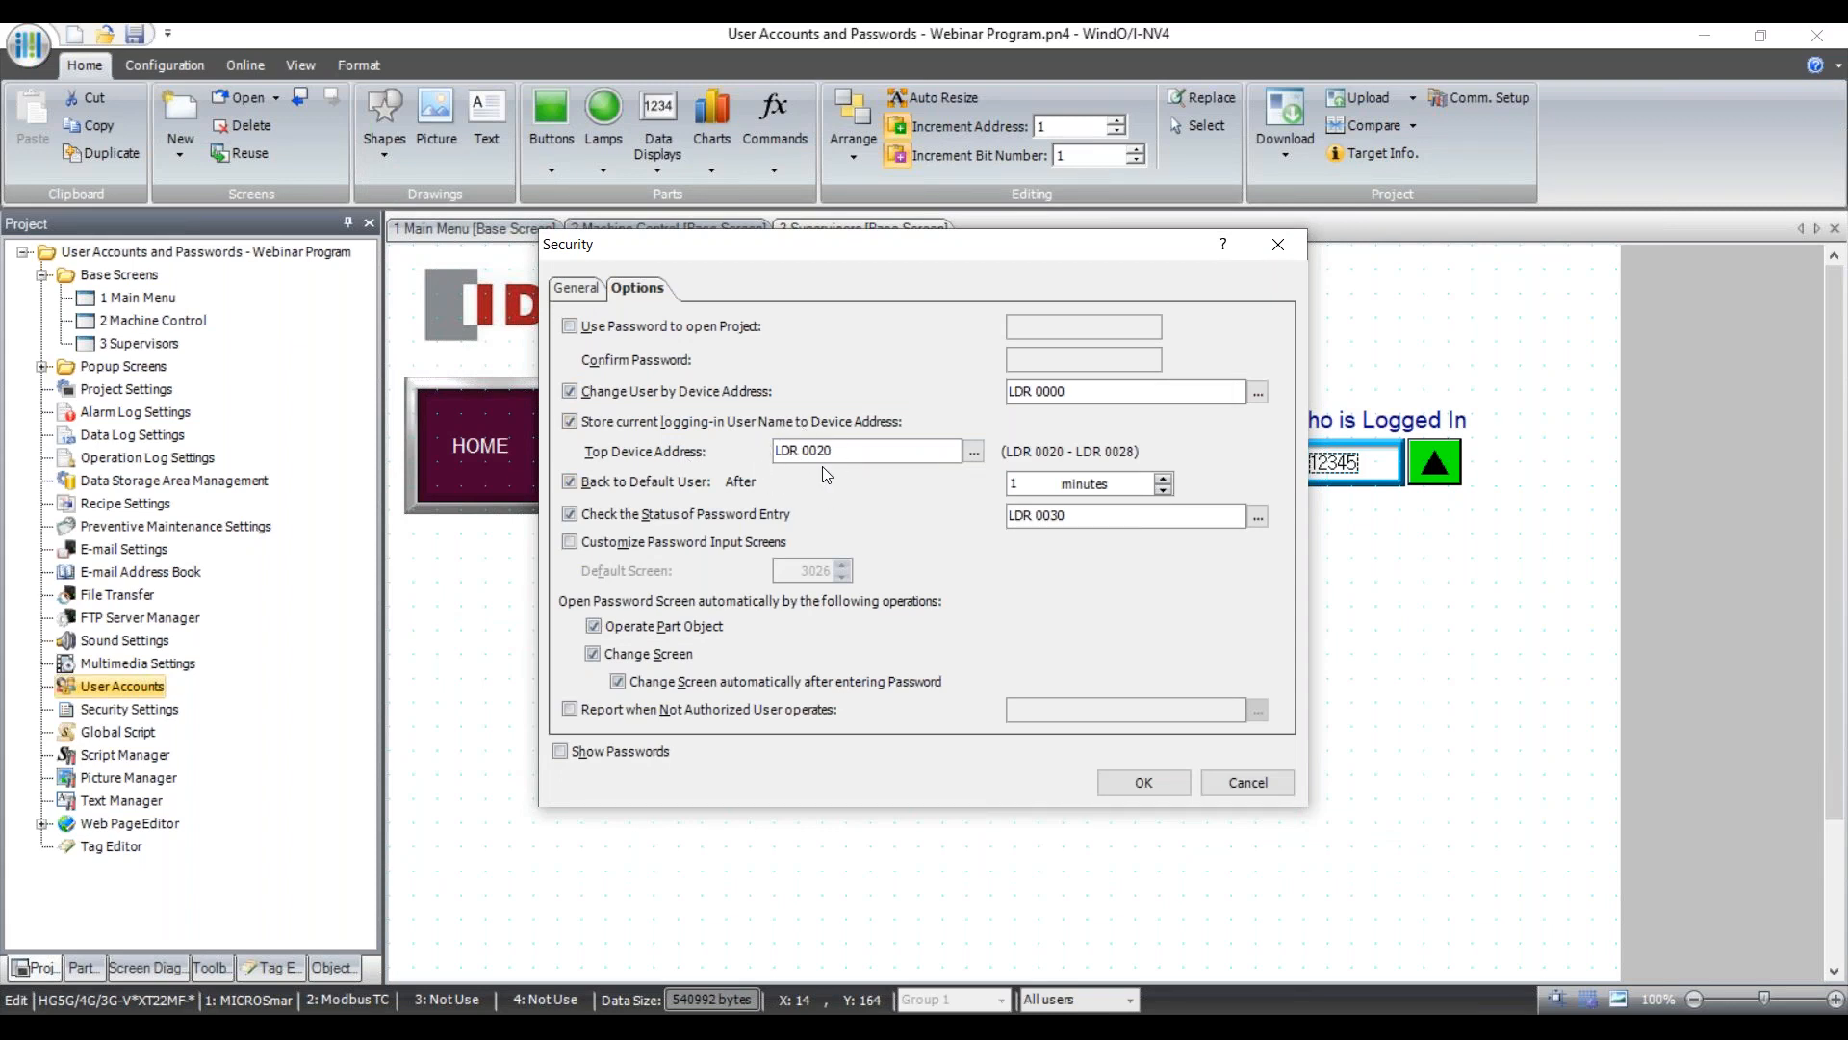
pyautogui.click(1215, 782)
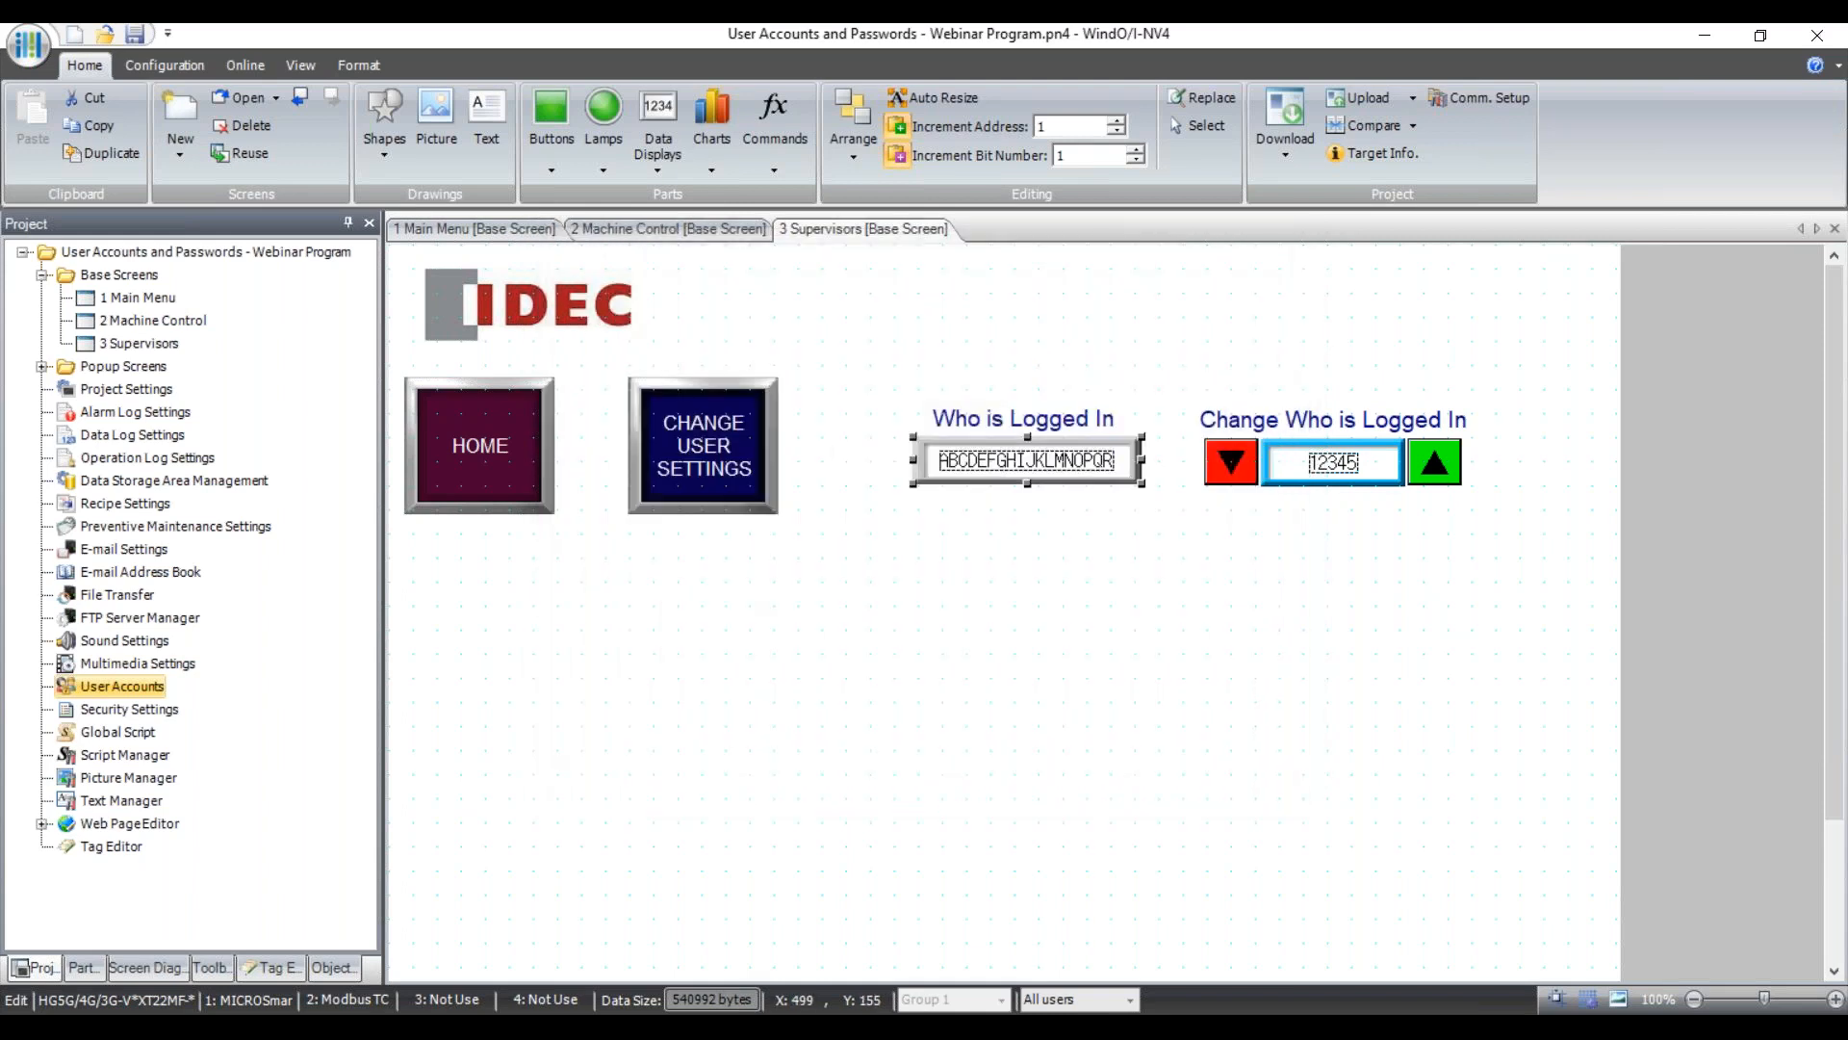
# Recheck the Who is Logged In field (LDR 0020), then open the 12345 numeric input's properties.
pyautogui.doubleClick(1026, 458)
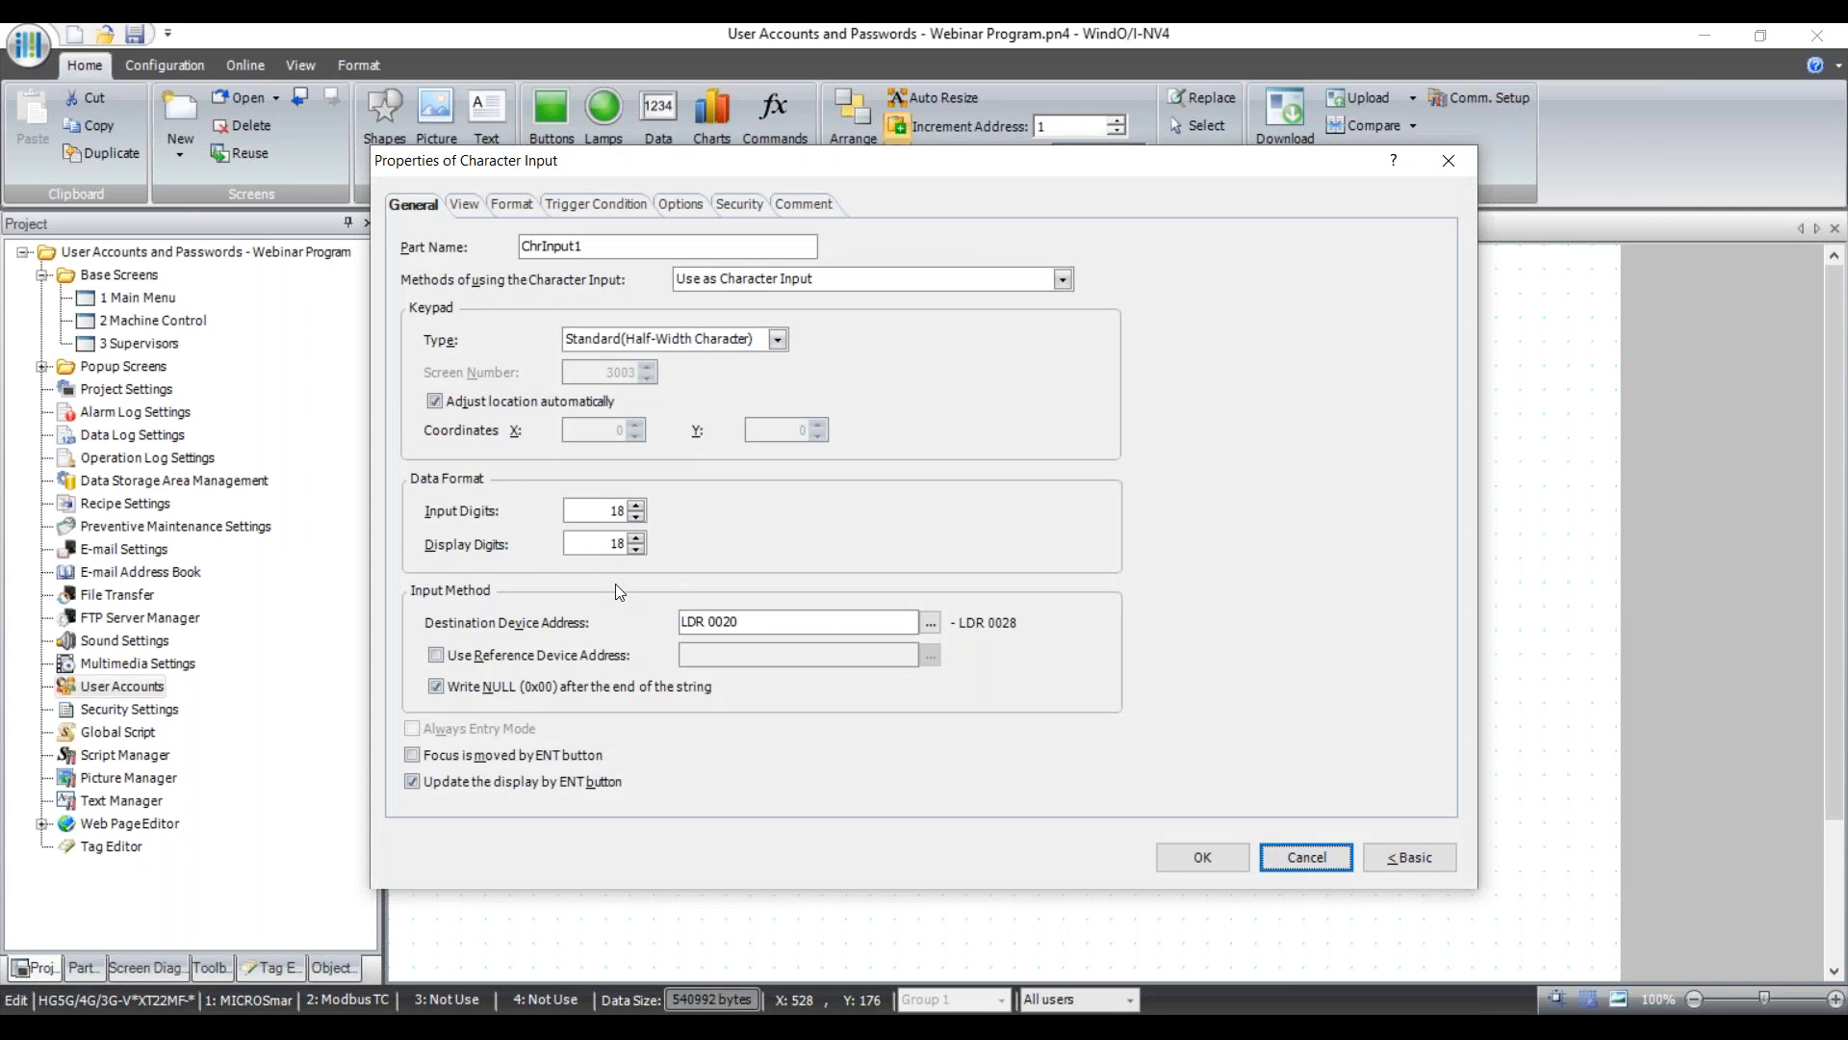
pyautogui.click(1307, 856)
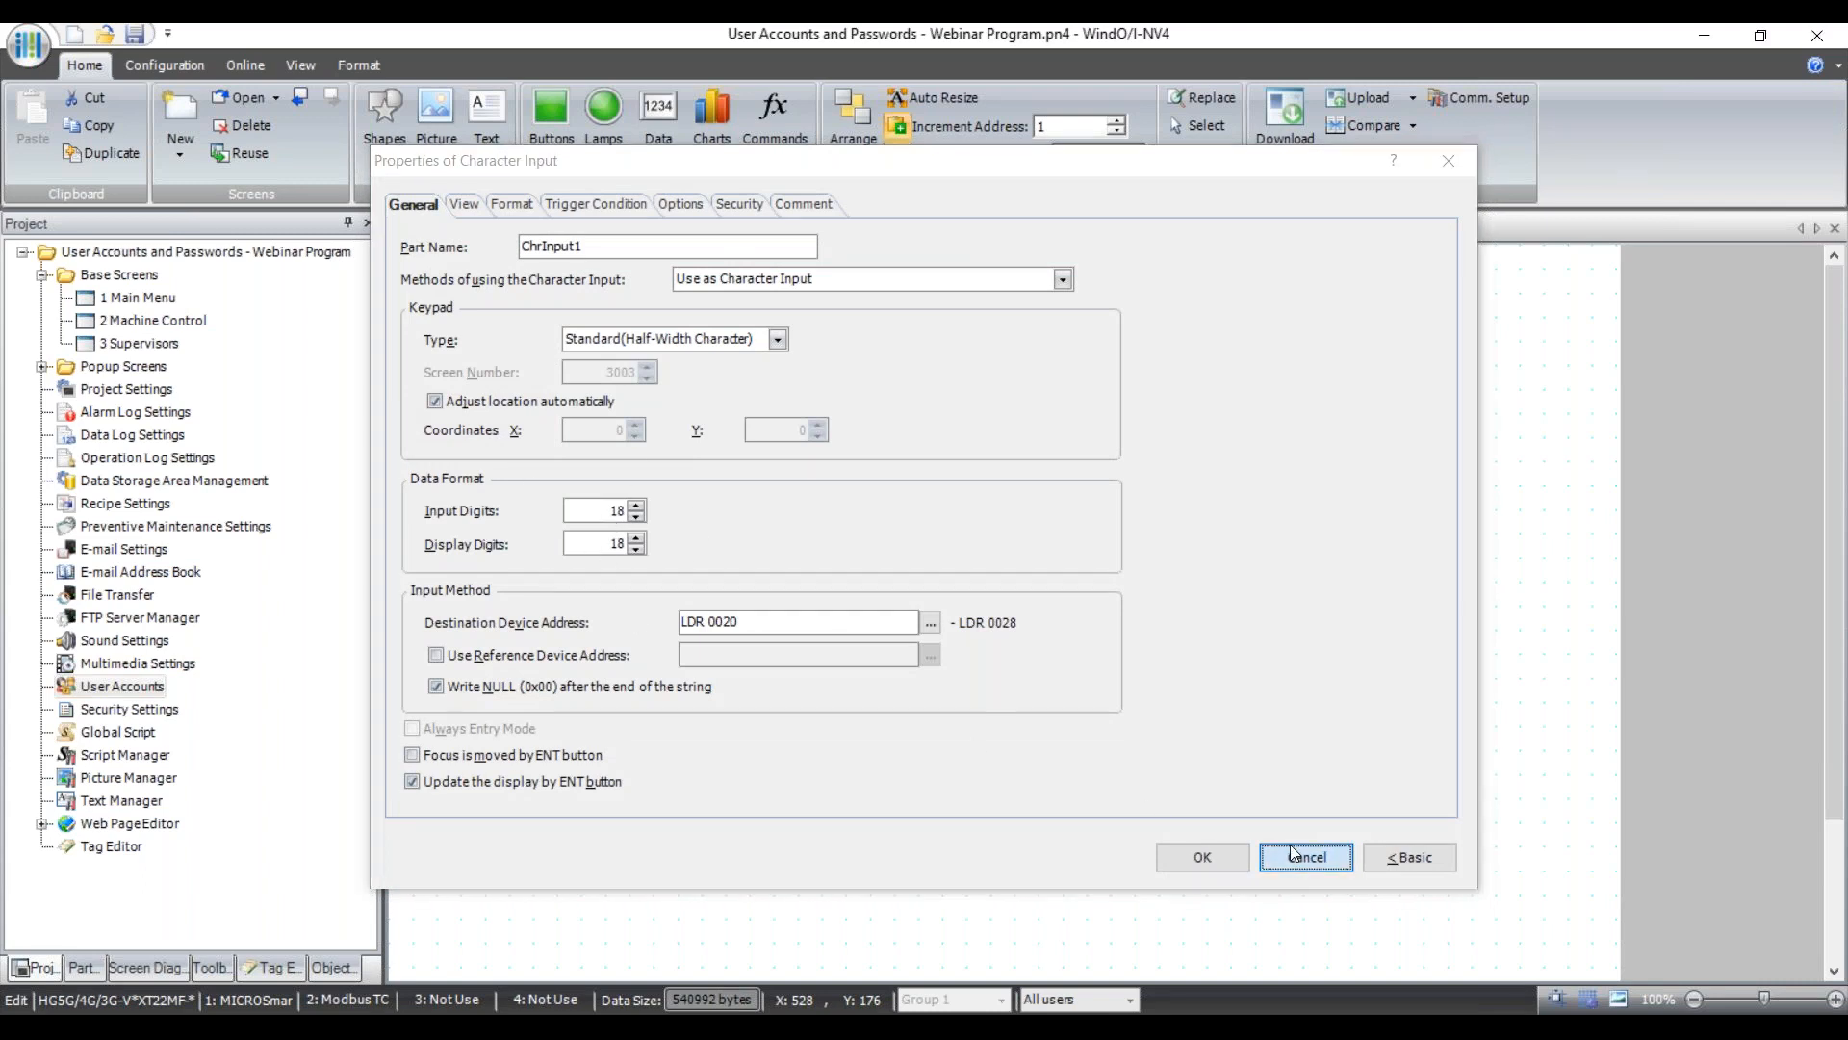
pyautogui.click(1322, 455)
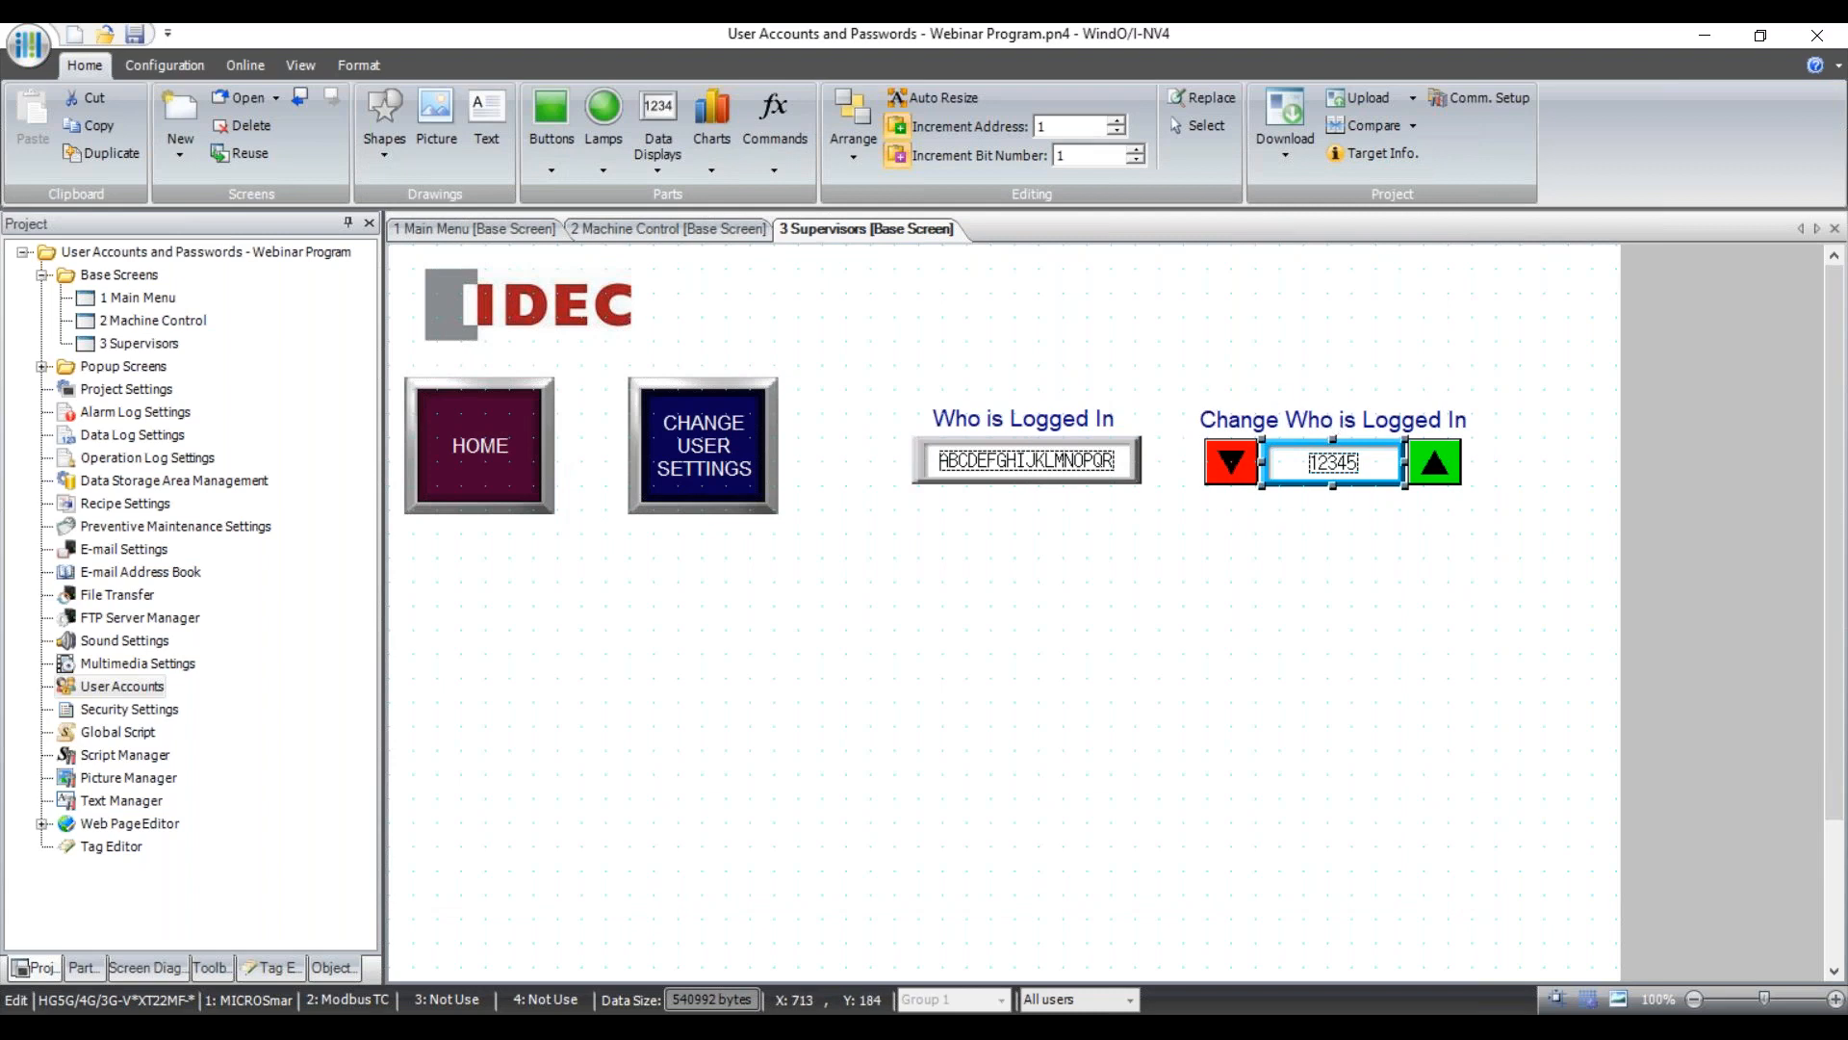
pyautogui.doubleClick(1319, 464)
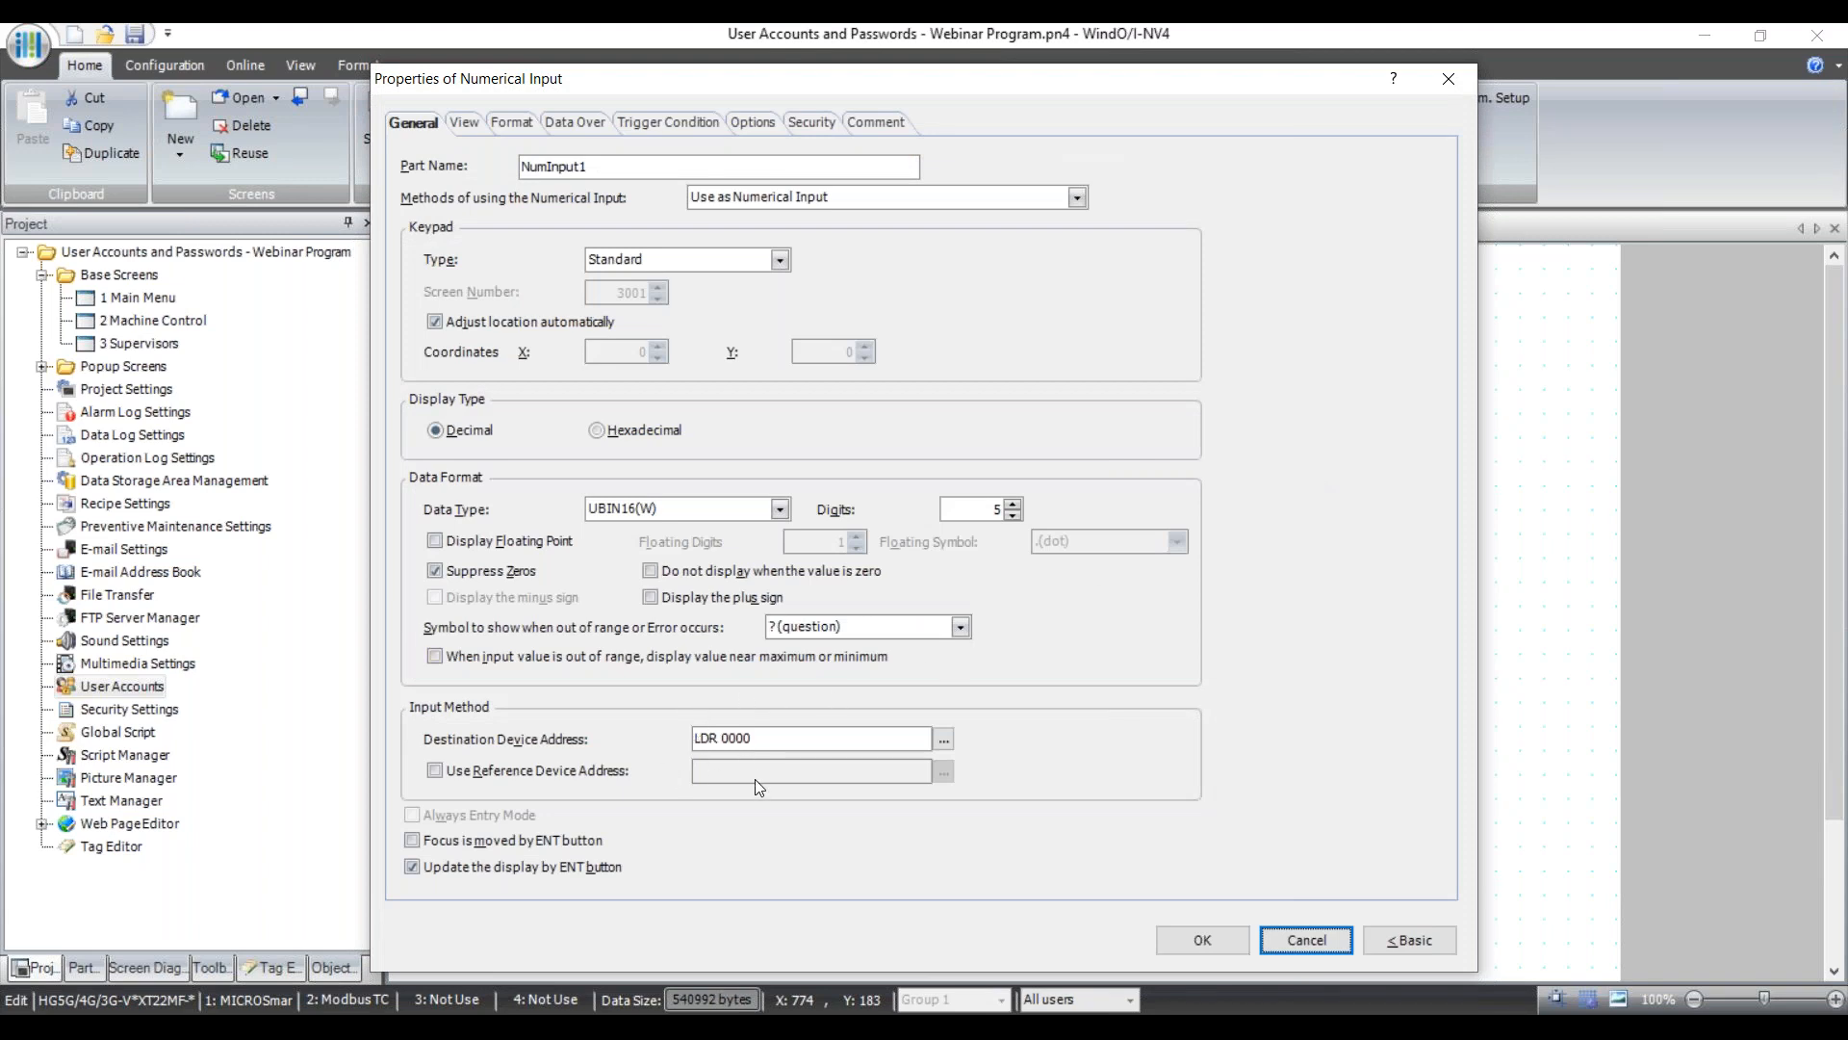
pyautogui.click(1304, 938)
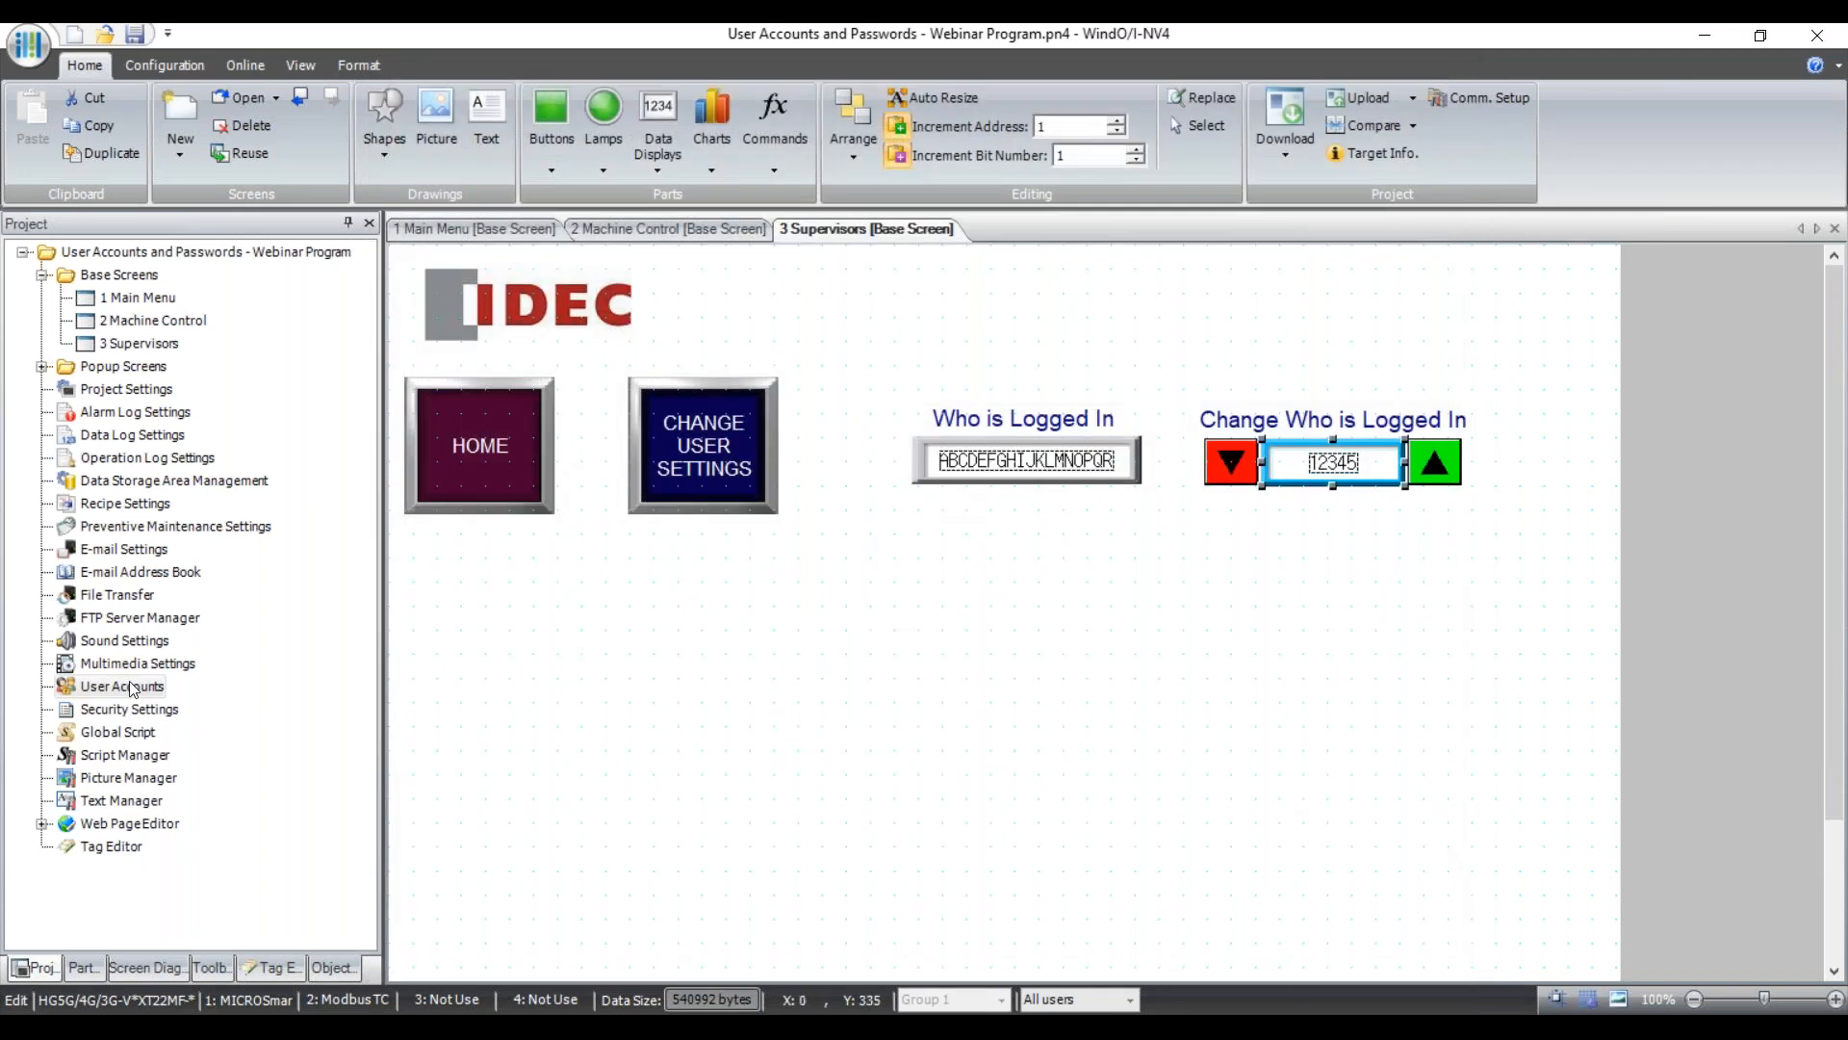
pyautogui.doubleClick(127, 686)
pyautogui.click(644, 289)
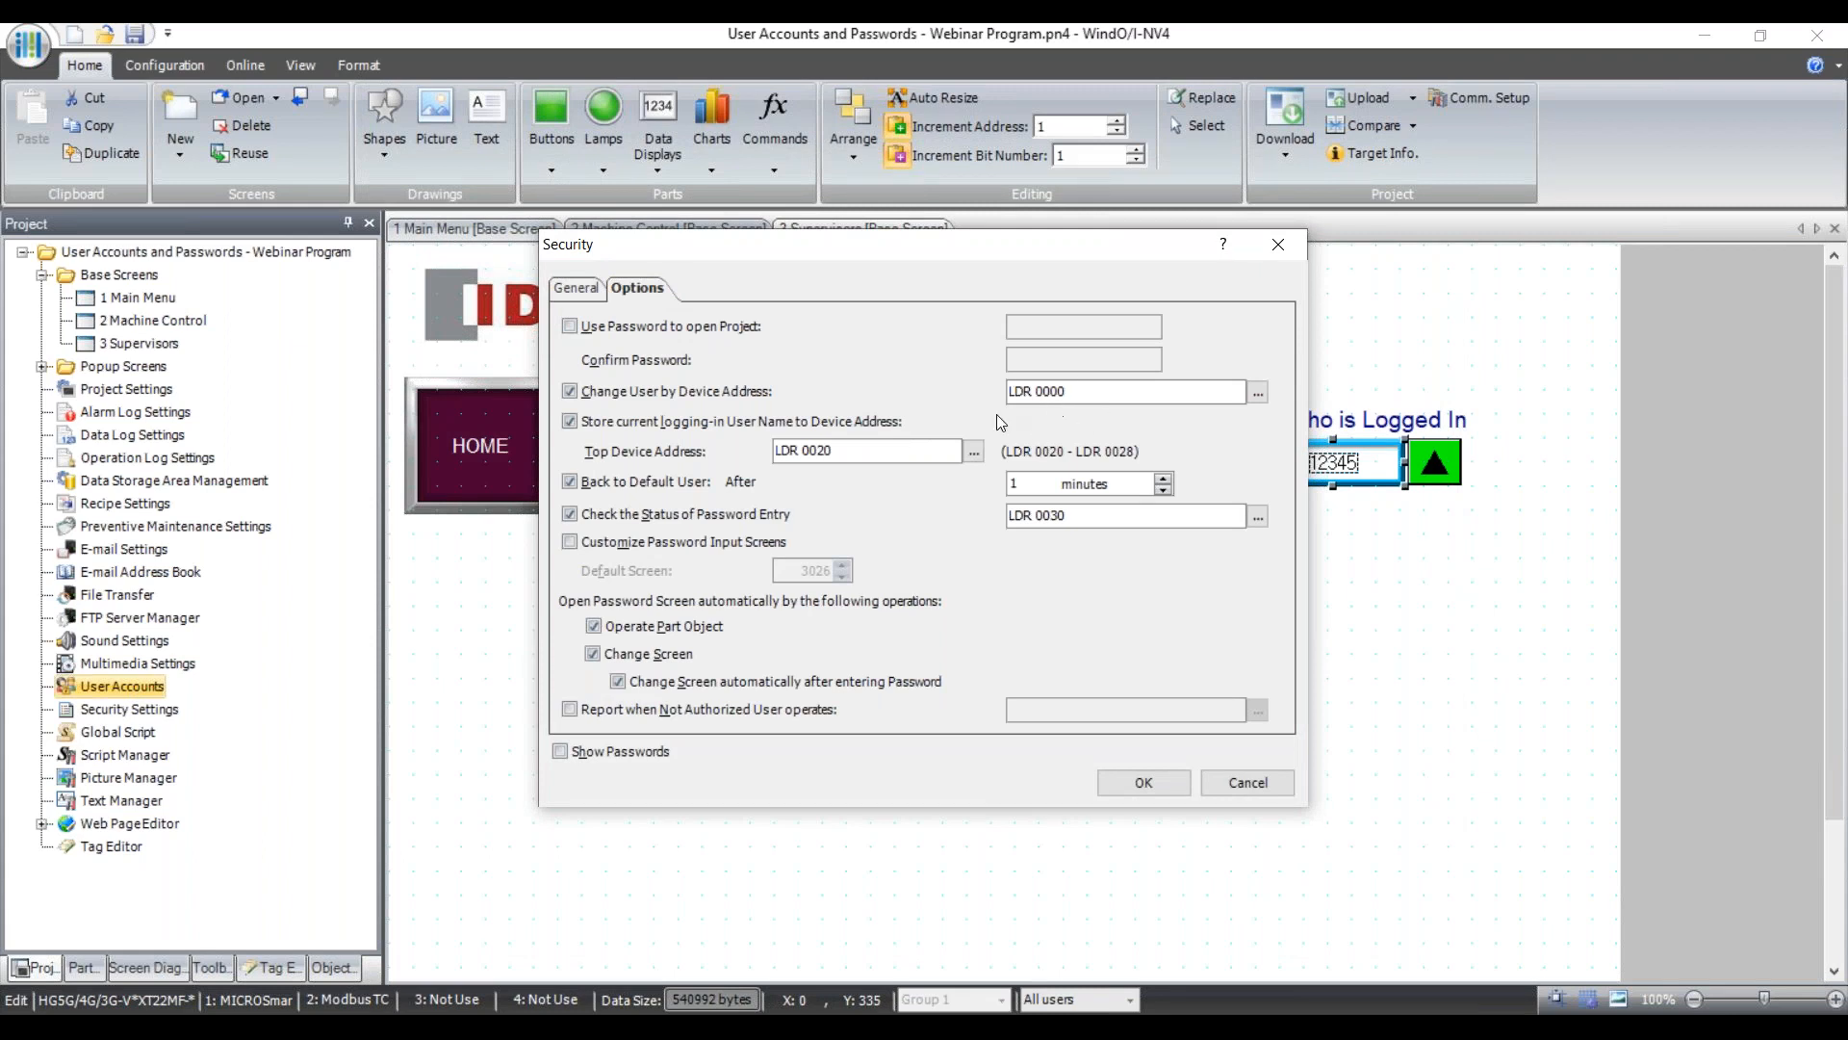
pyautogui.click(593, 283)
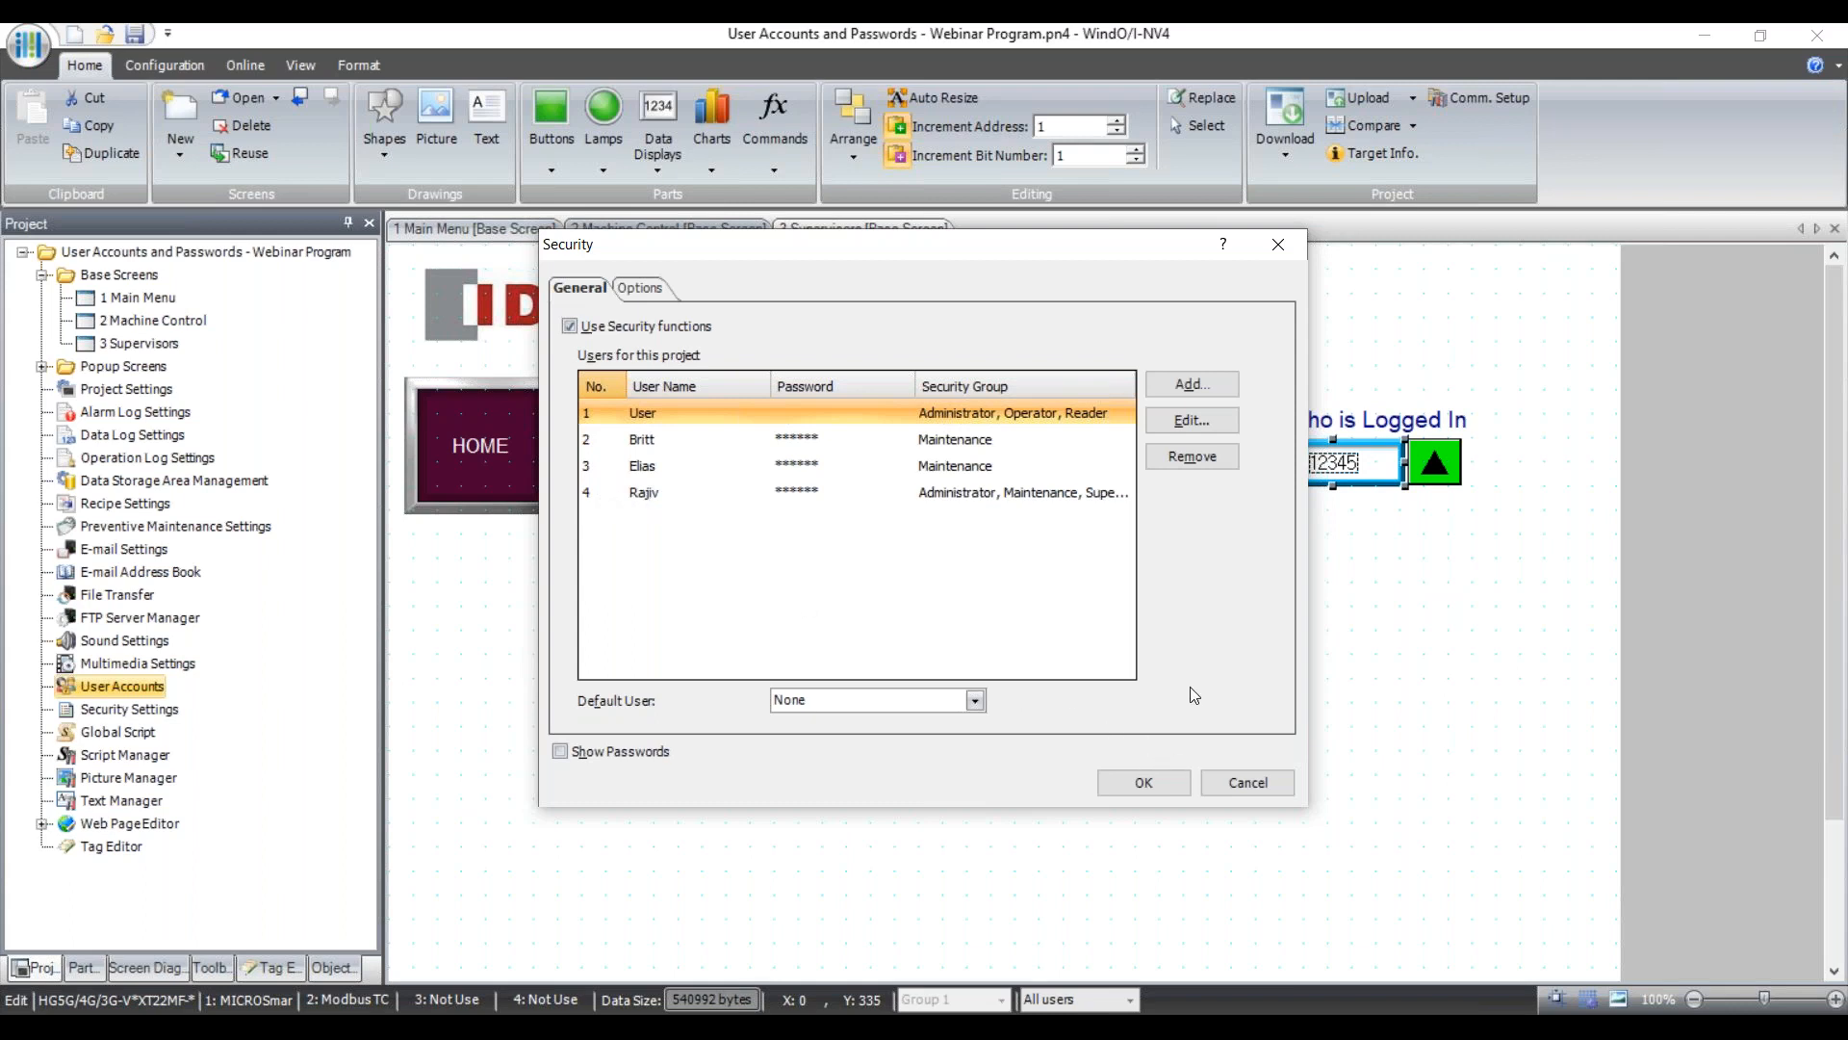
pyautogui.click(1263, 788)
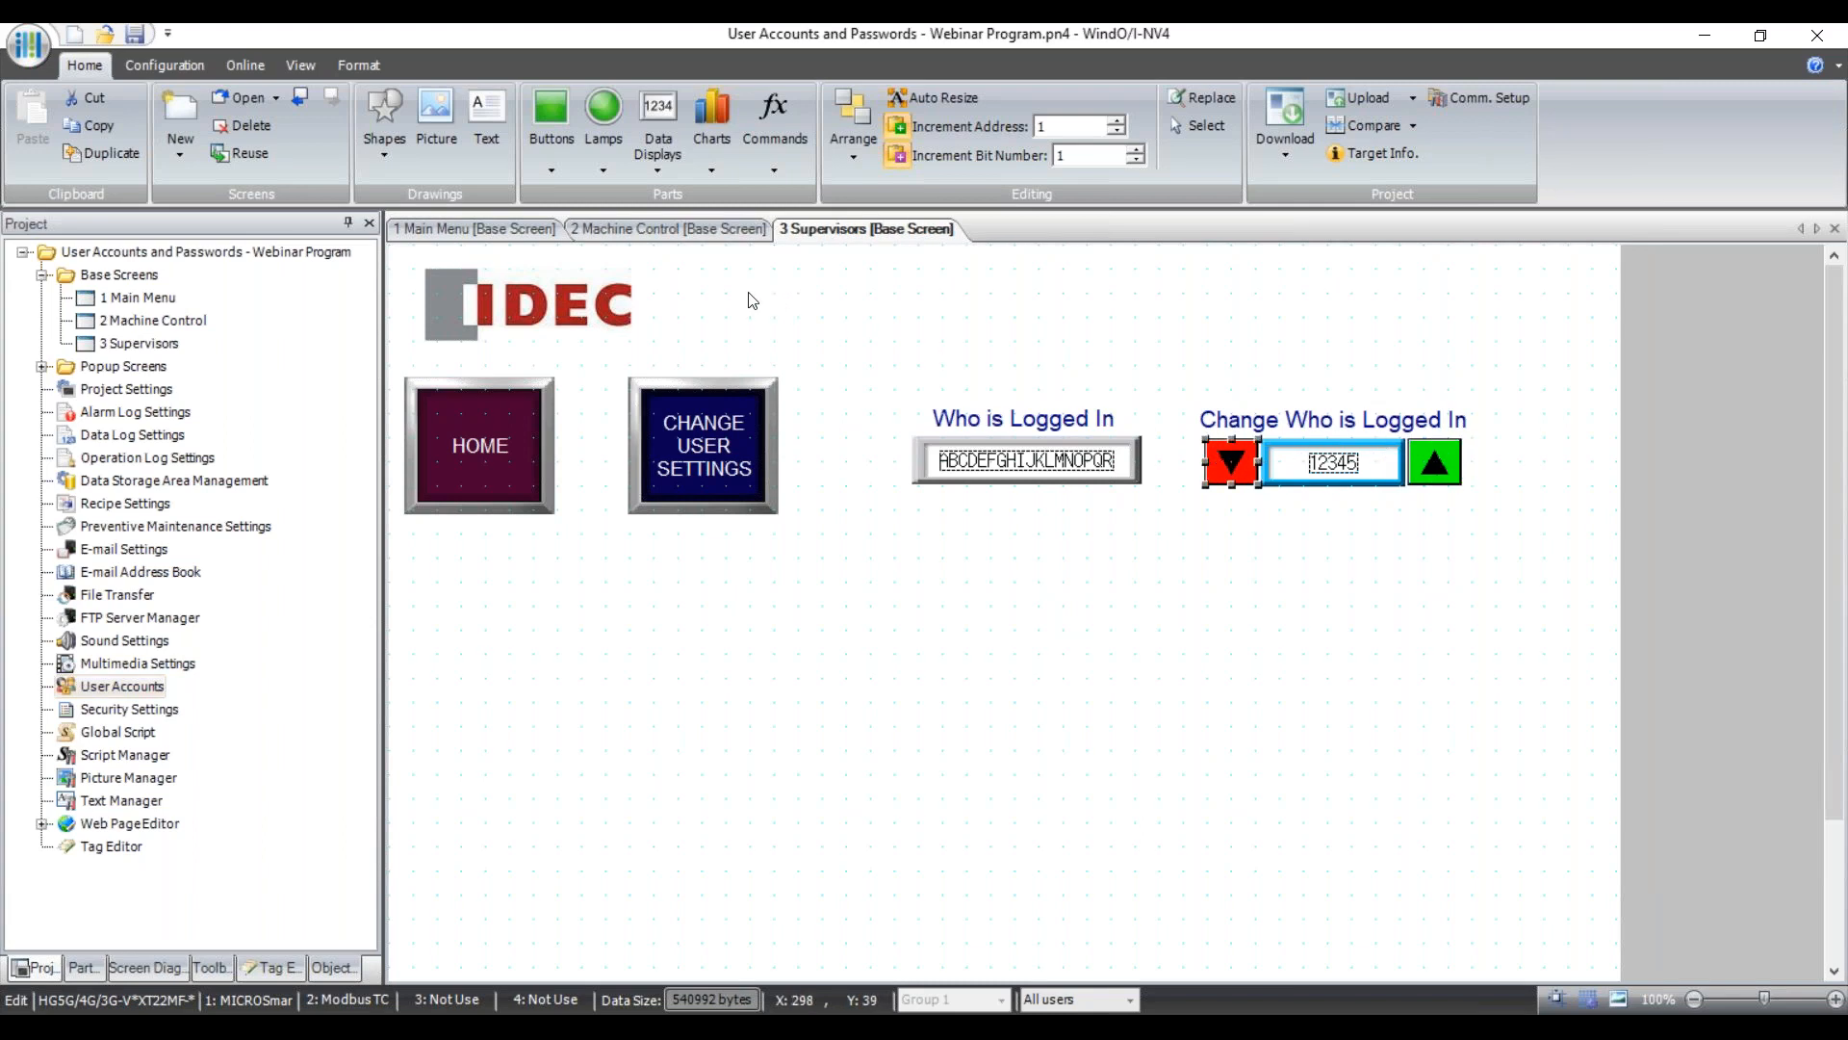
pyautogui.click(558, 176)
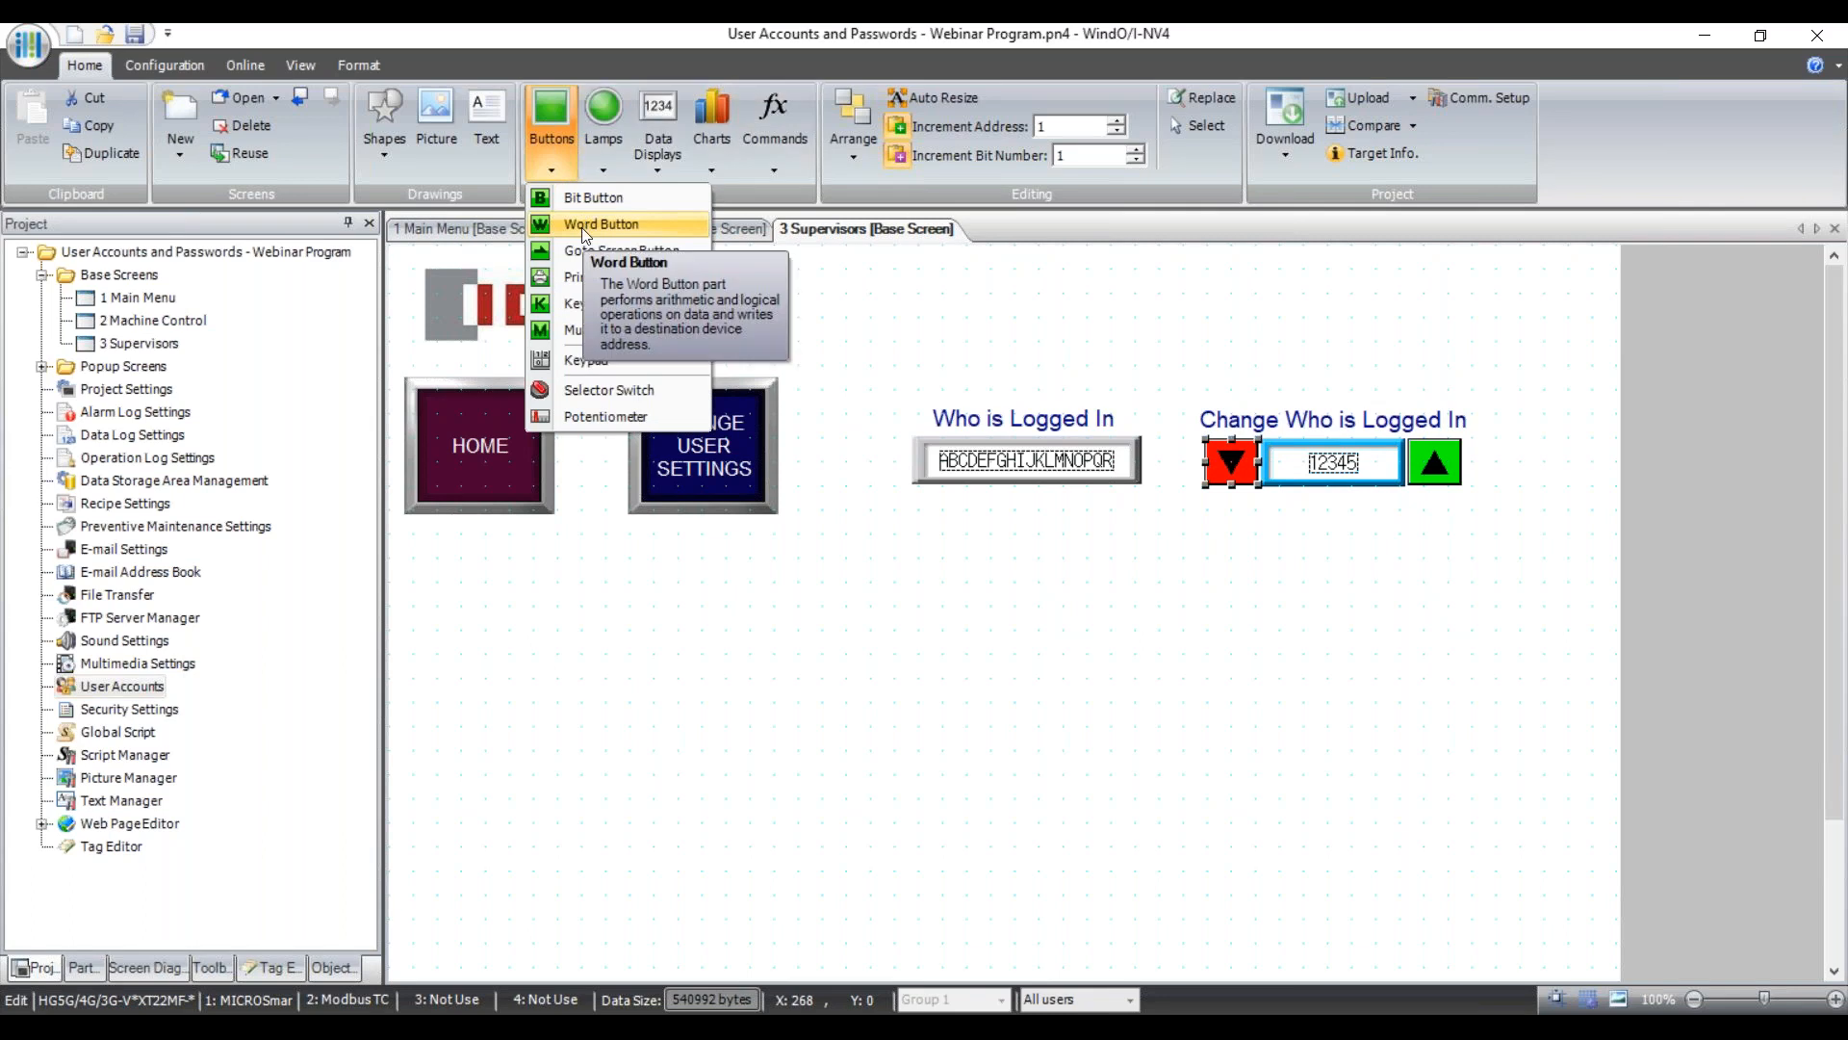
pyautogui.click(1176, 506)
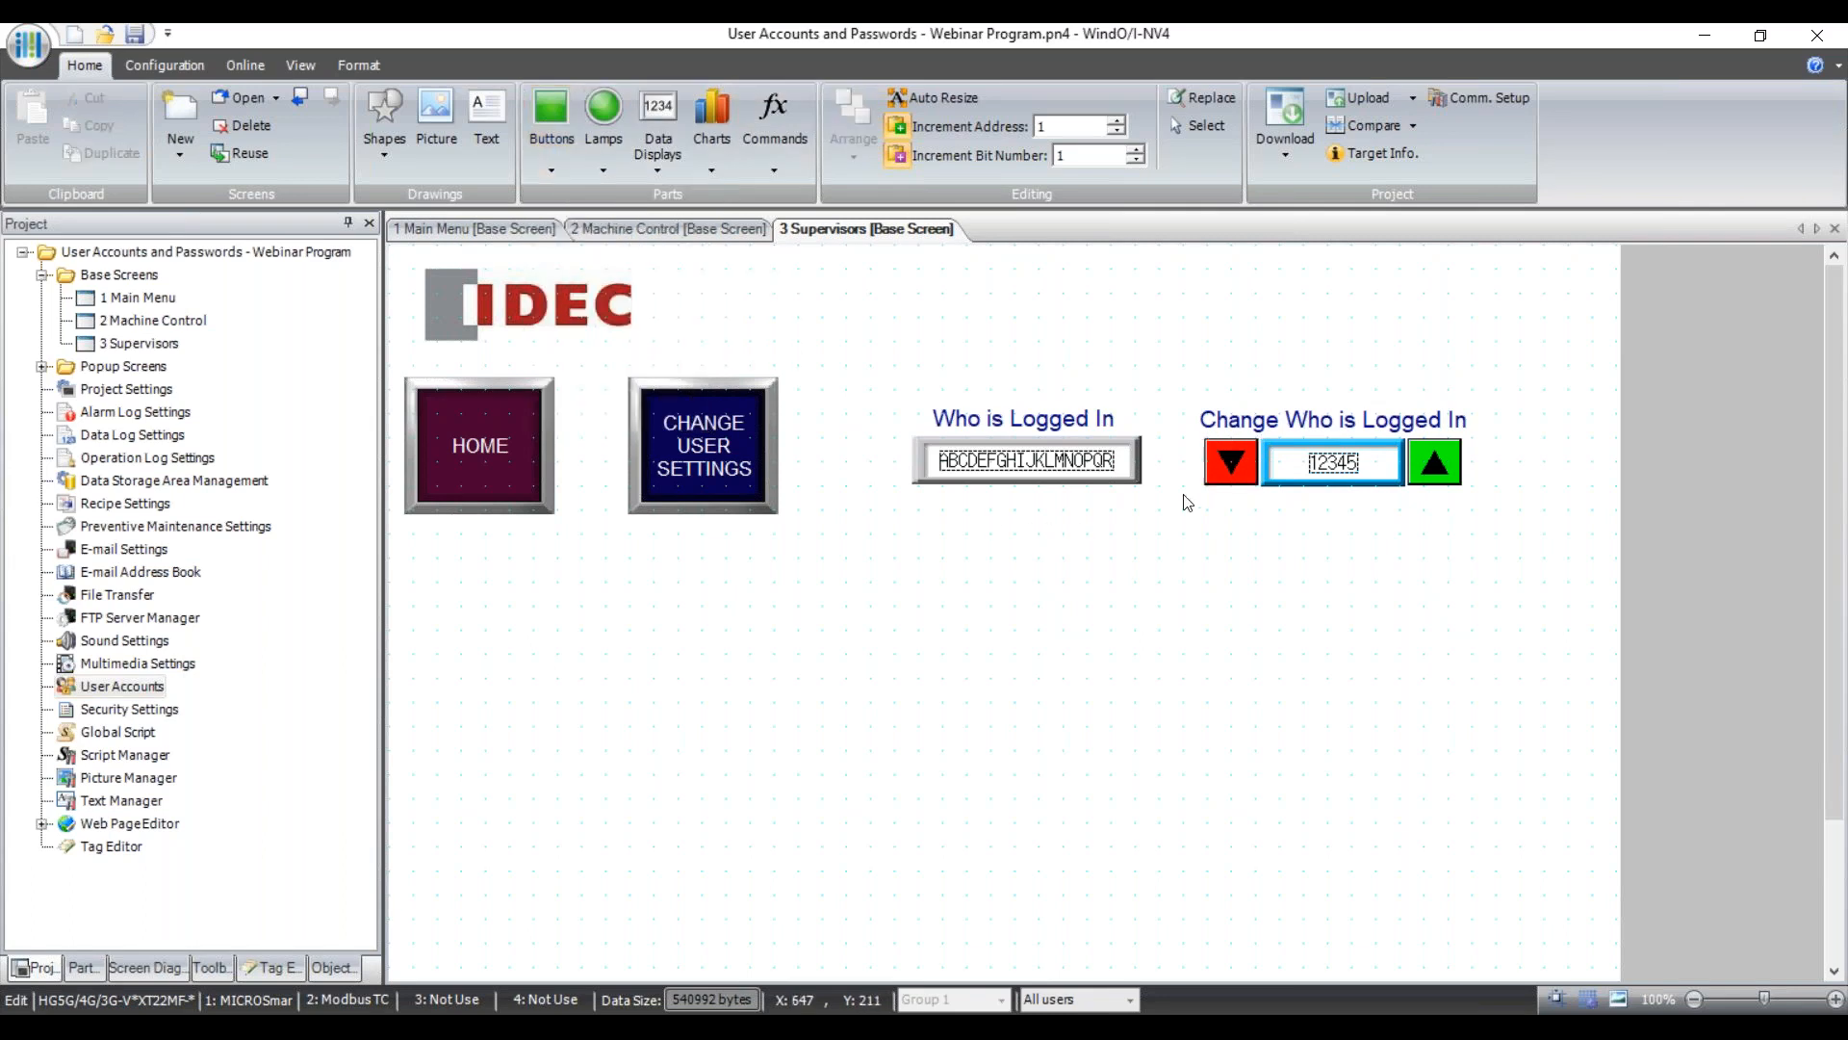
pyautogui.click(1240, 465)
pyautogui.doubleClick(1239, 465)
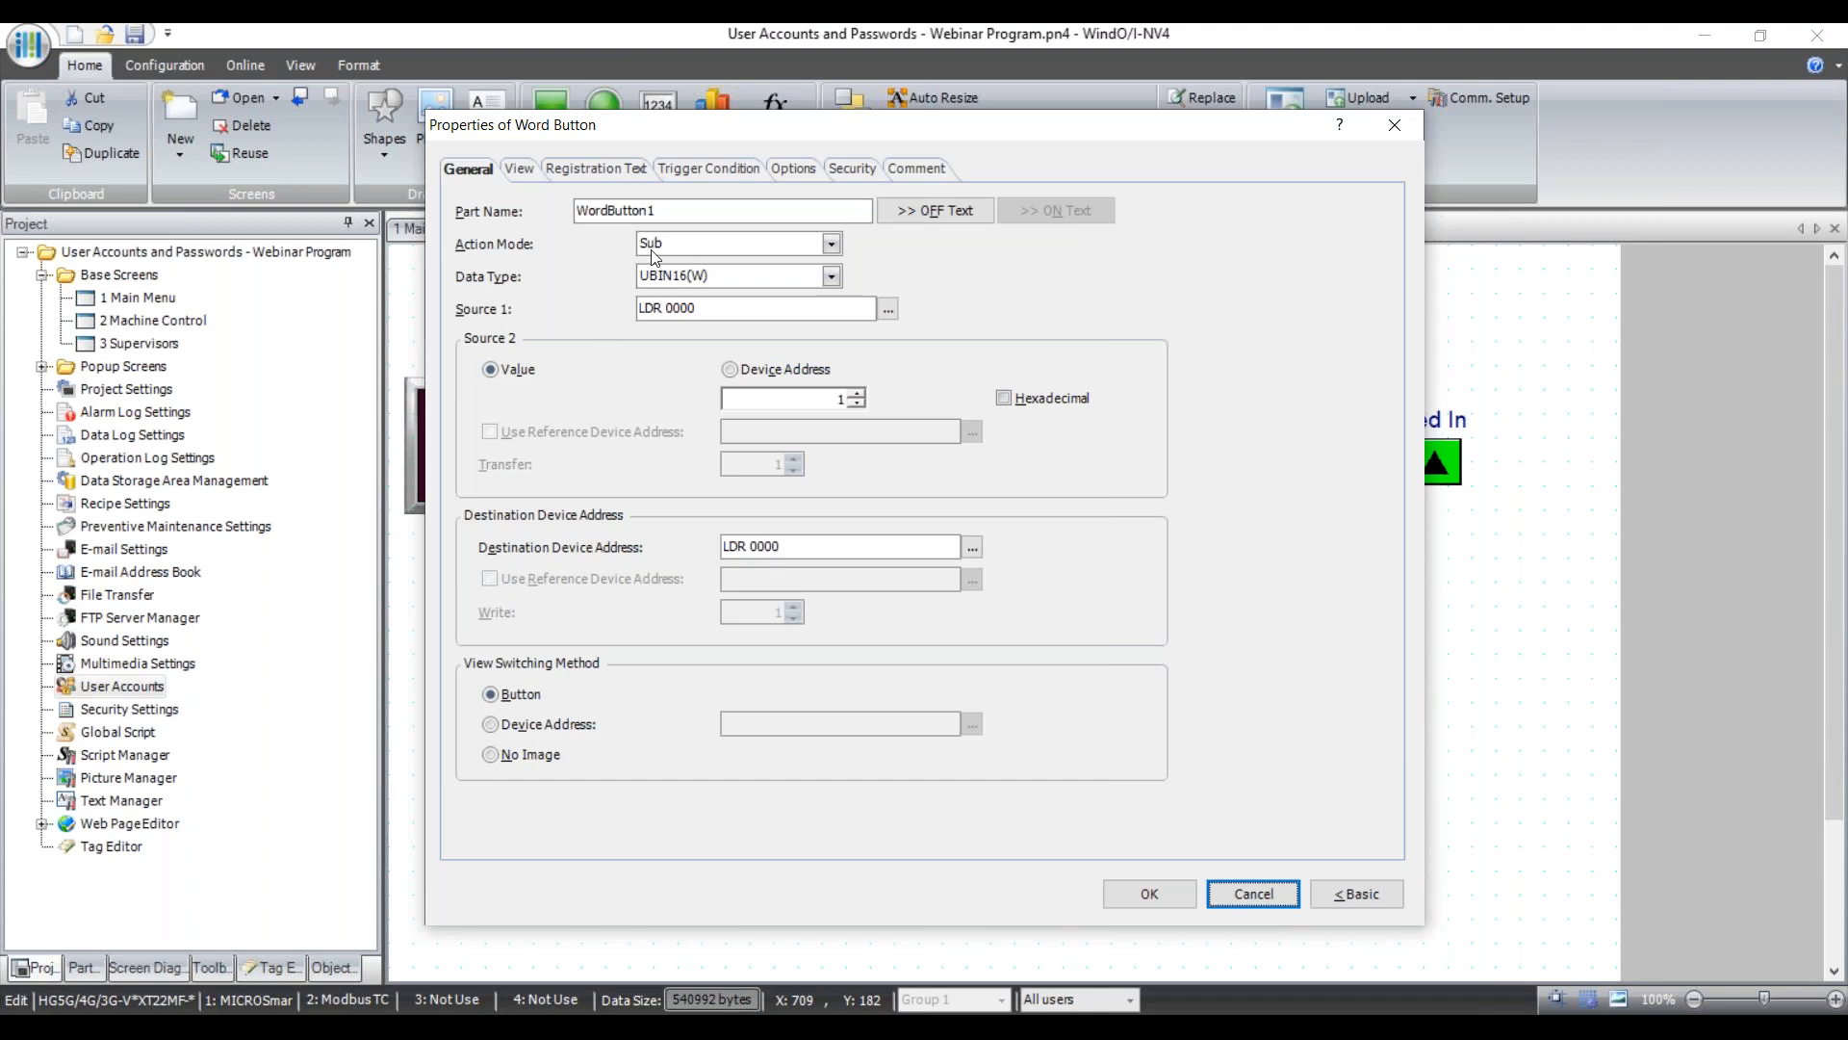
pyautogui.click(1253, 894)
pyautogui.doubleClick(1437, 466)
pyautogui.click(1269, 891)
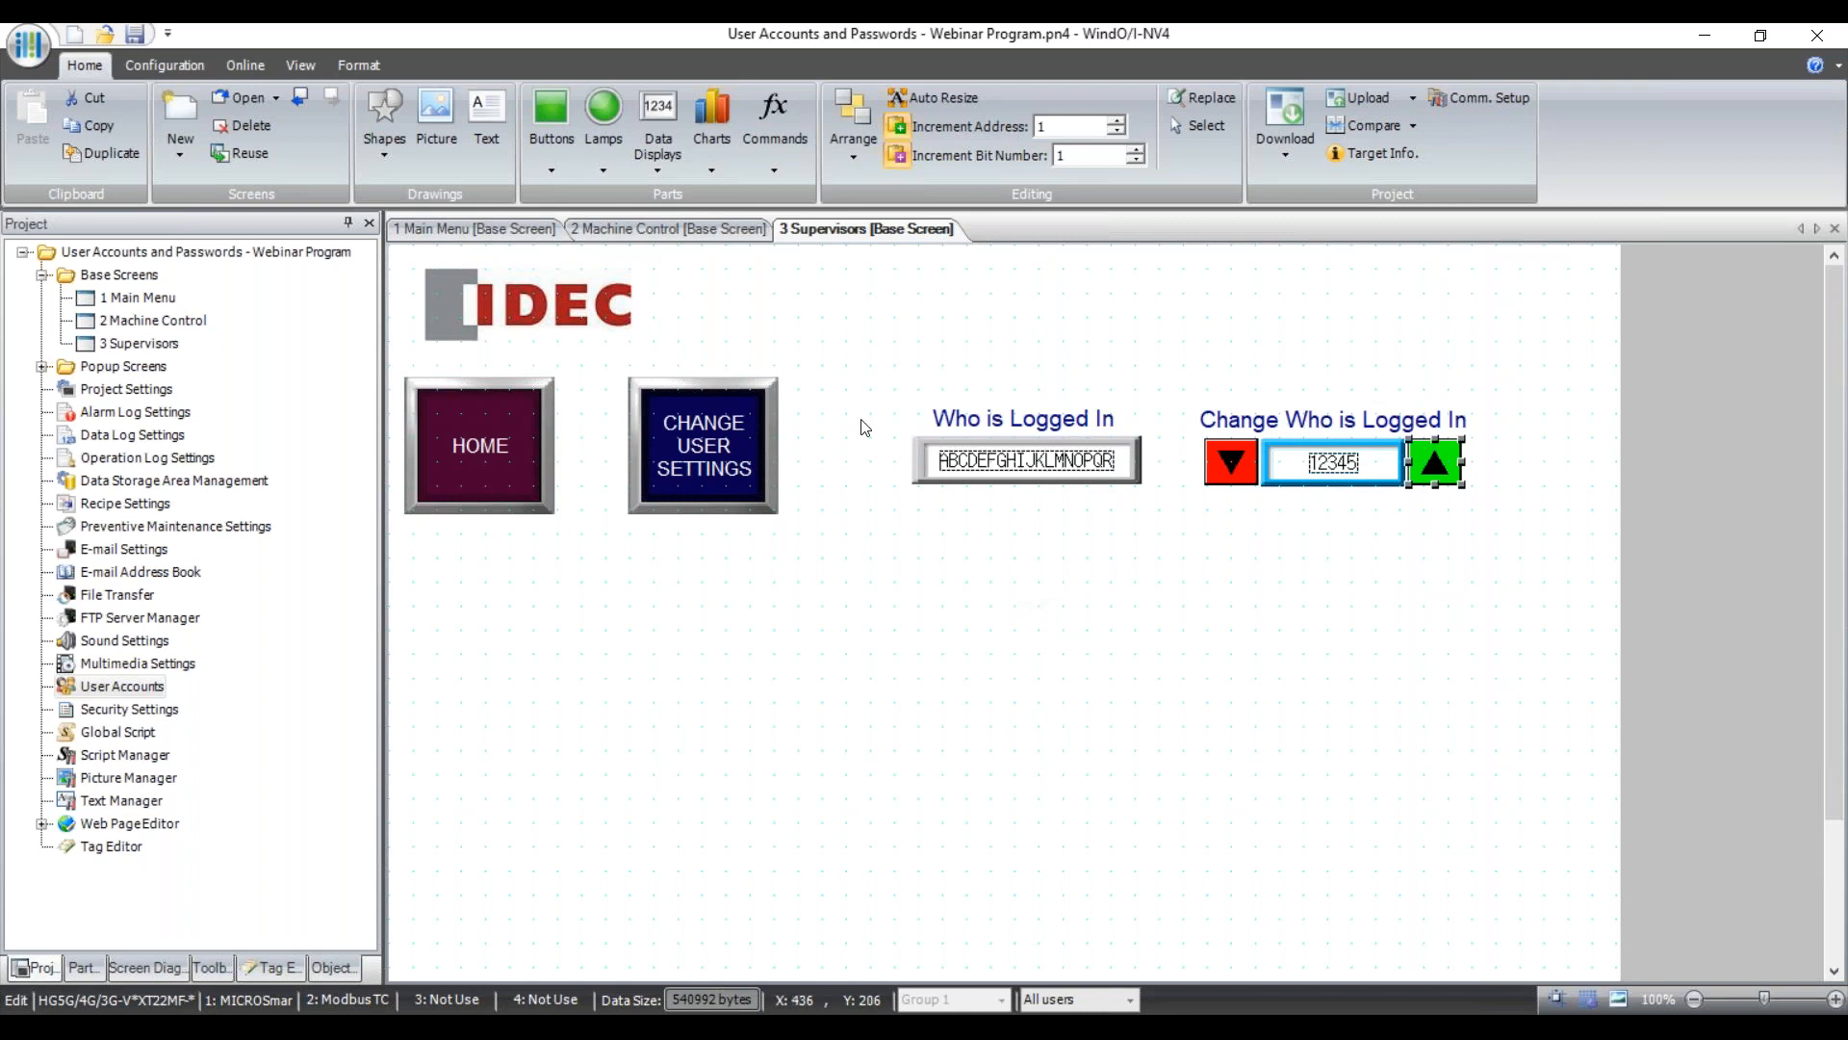
pyautogui.click(658, 229)
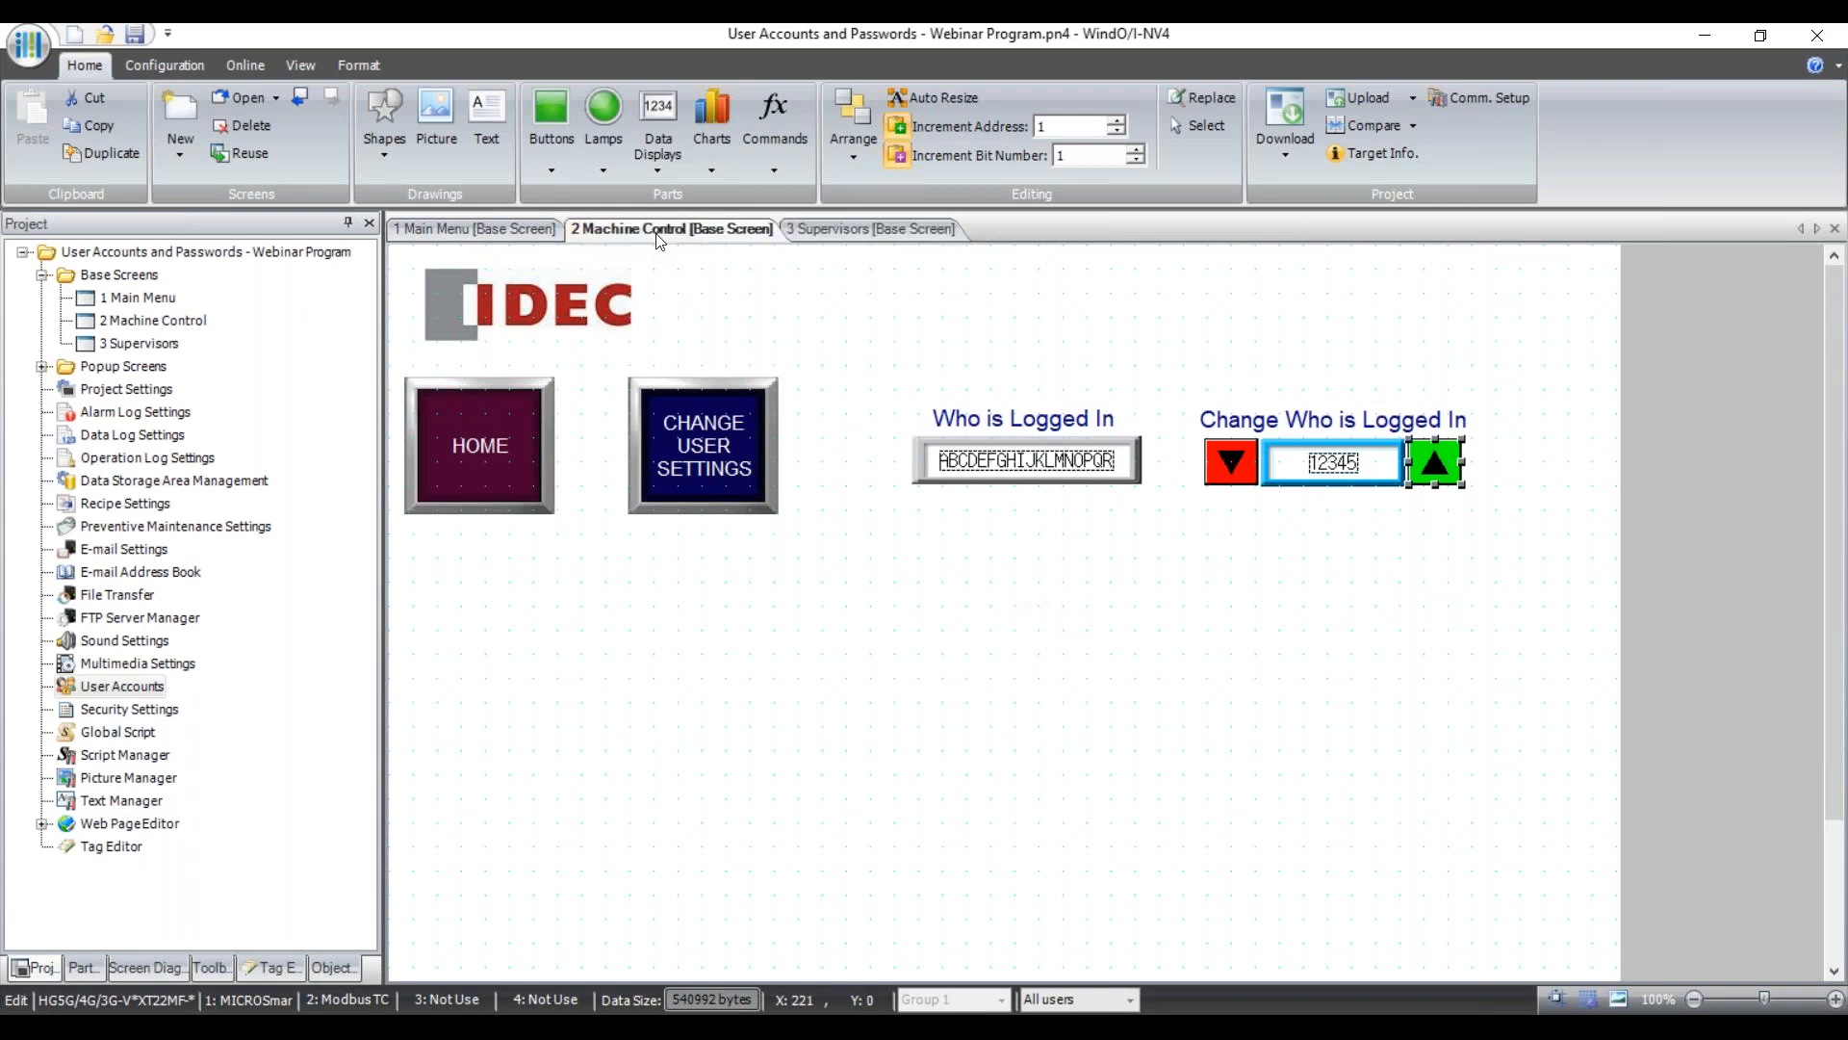
# Look over the Main Menu and Machine Control screens, then the Supervisors screen's properties.
pyautogui.click(535, 228)
pyautogui.click(616, 228)
pyautogui.click(832, 235)
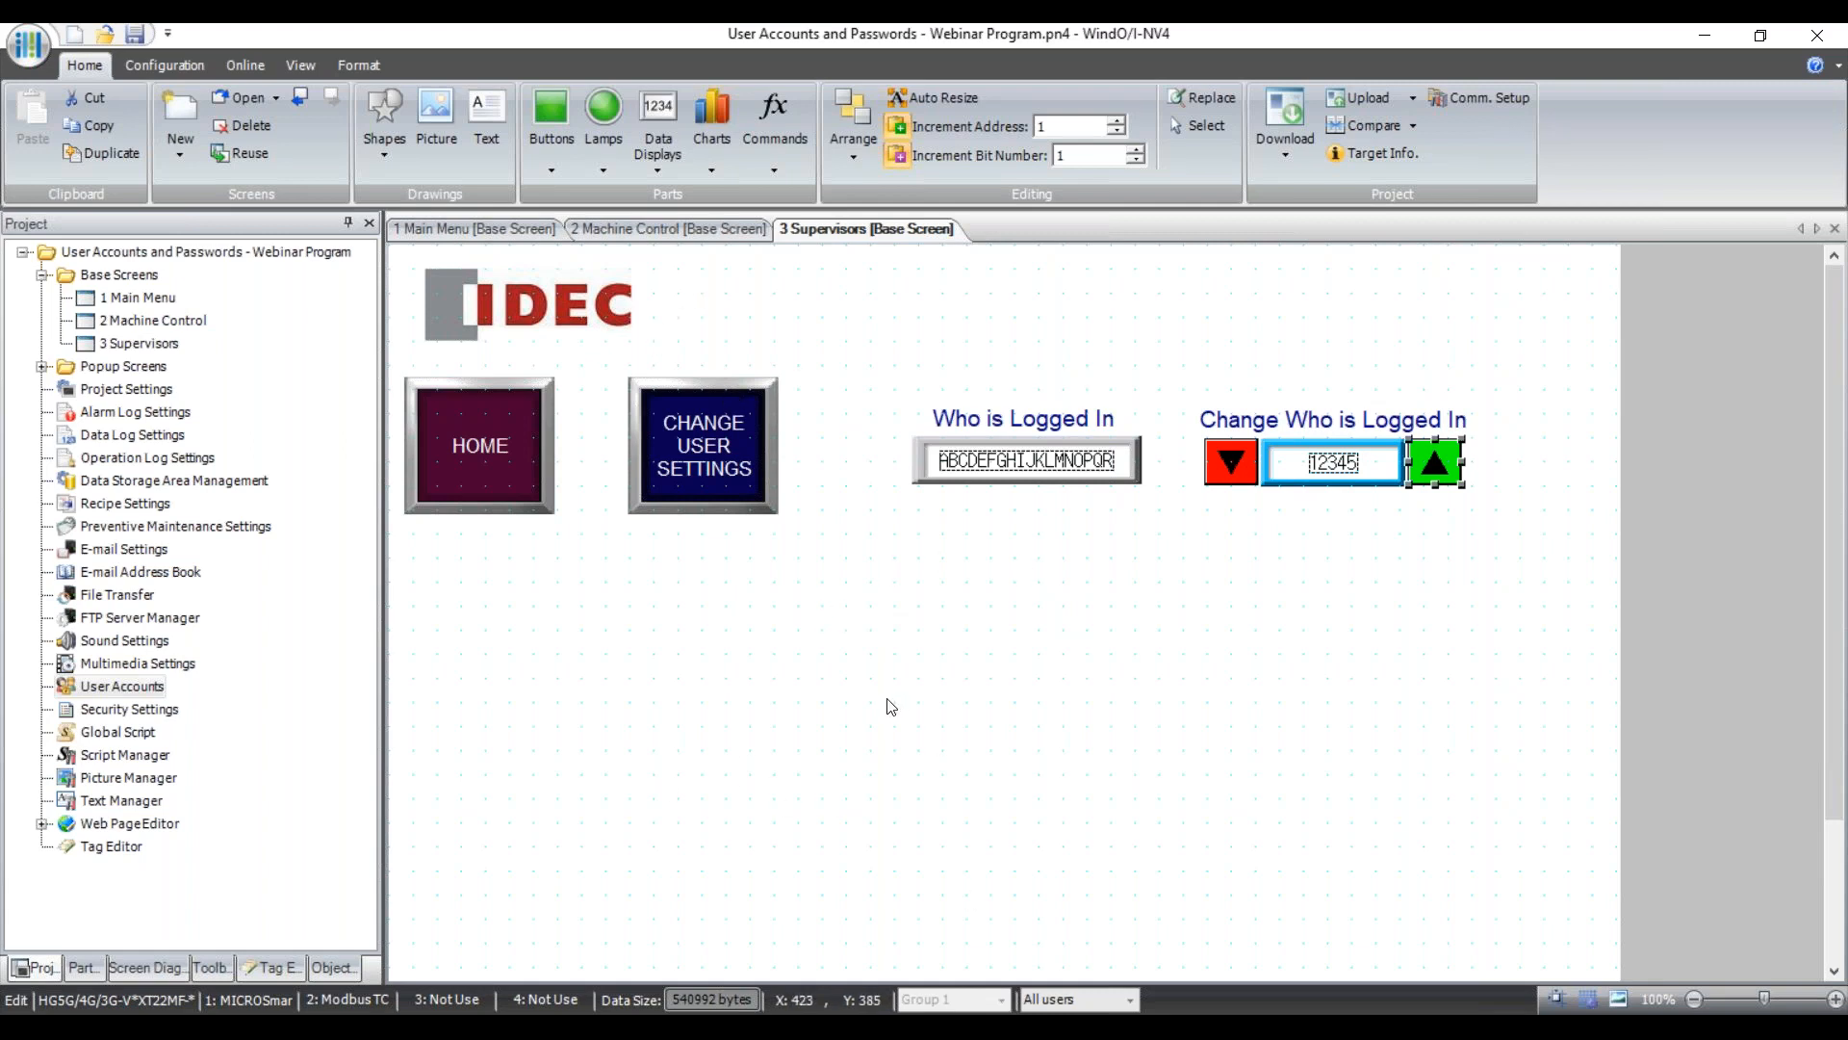
pyautogui.doubleClick(874, 726)
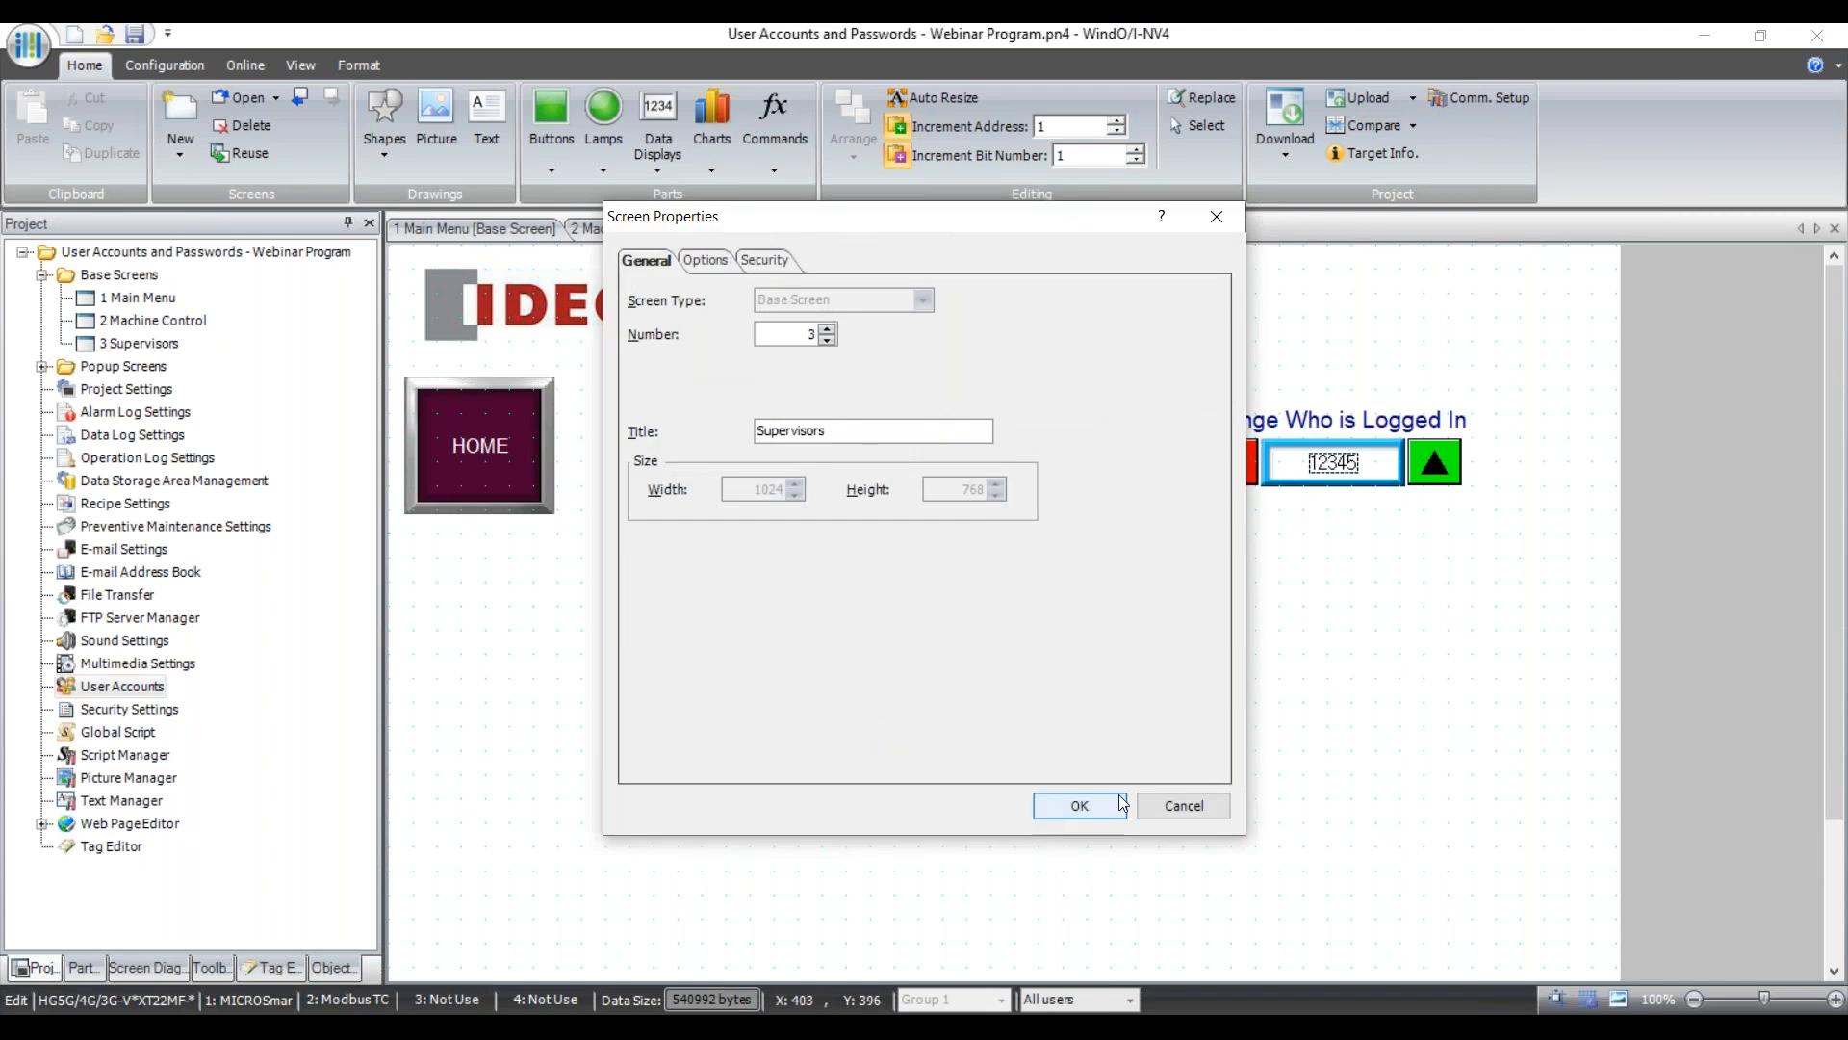
pyautogui.click(1174, 803)
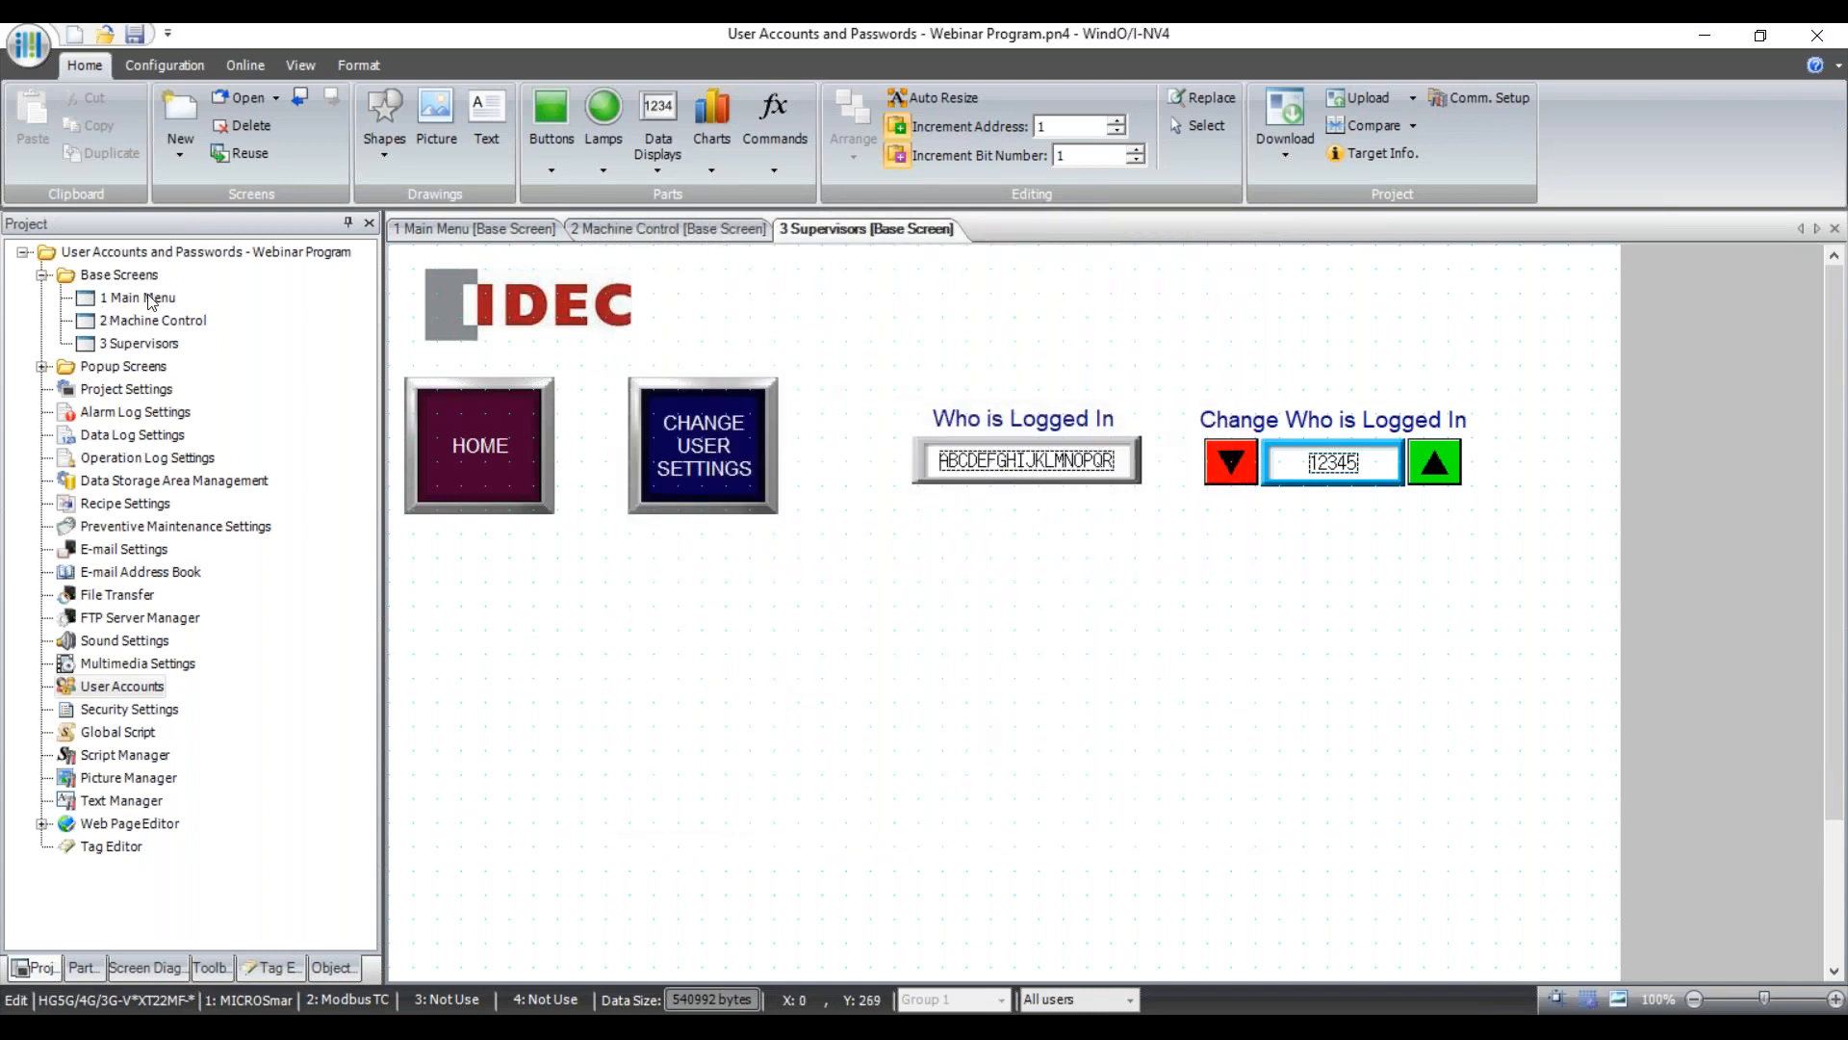
# In 3 Supervisors screen security, set TestGroup to Prohibited and keep Supervisors Permitted.
pyautogui.click(147, 345)
pyautogui.rightClick(144, 345)
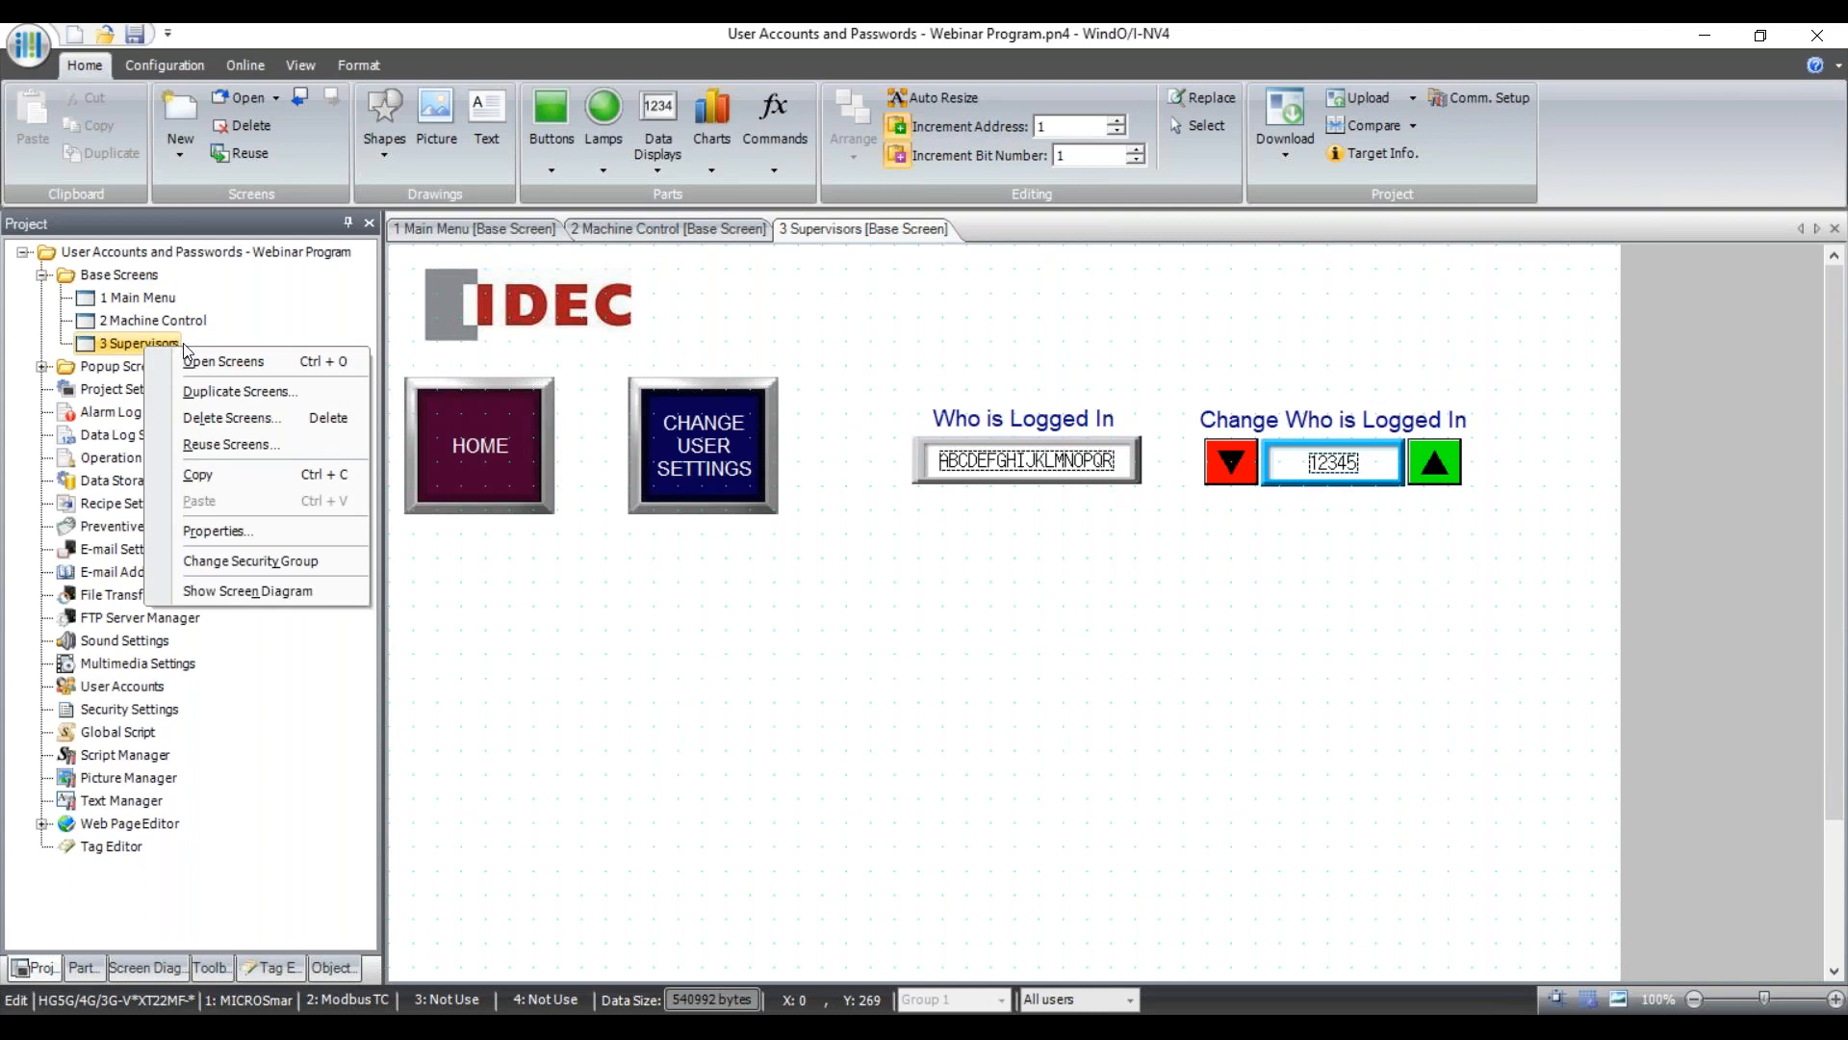
pyautogui.click(257, 530)
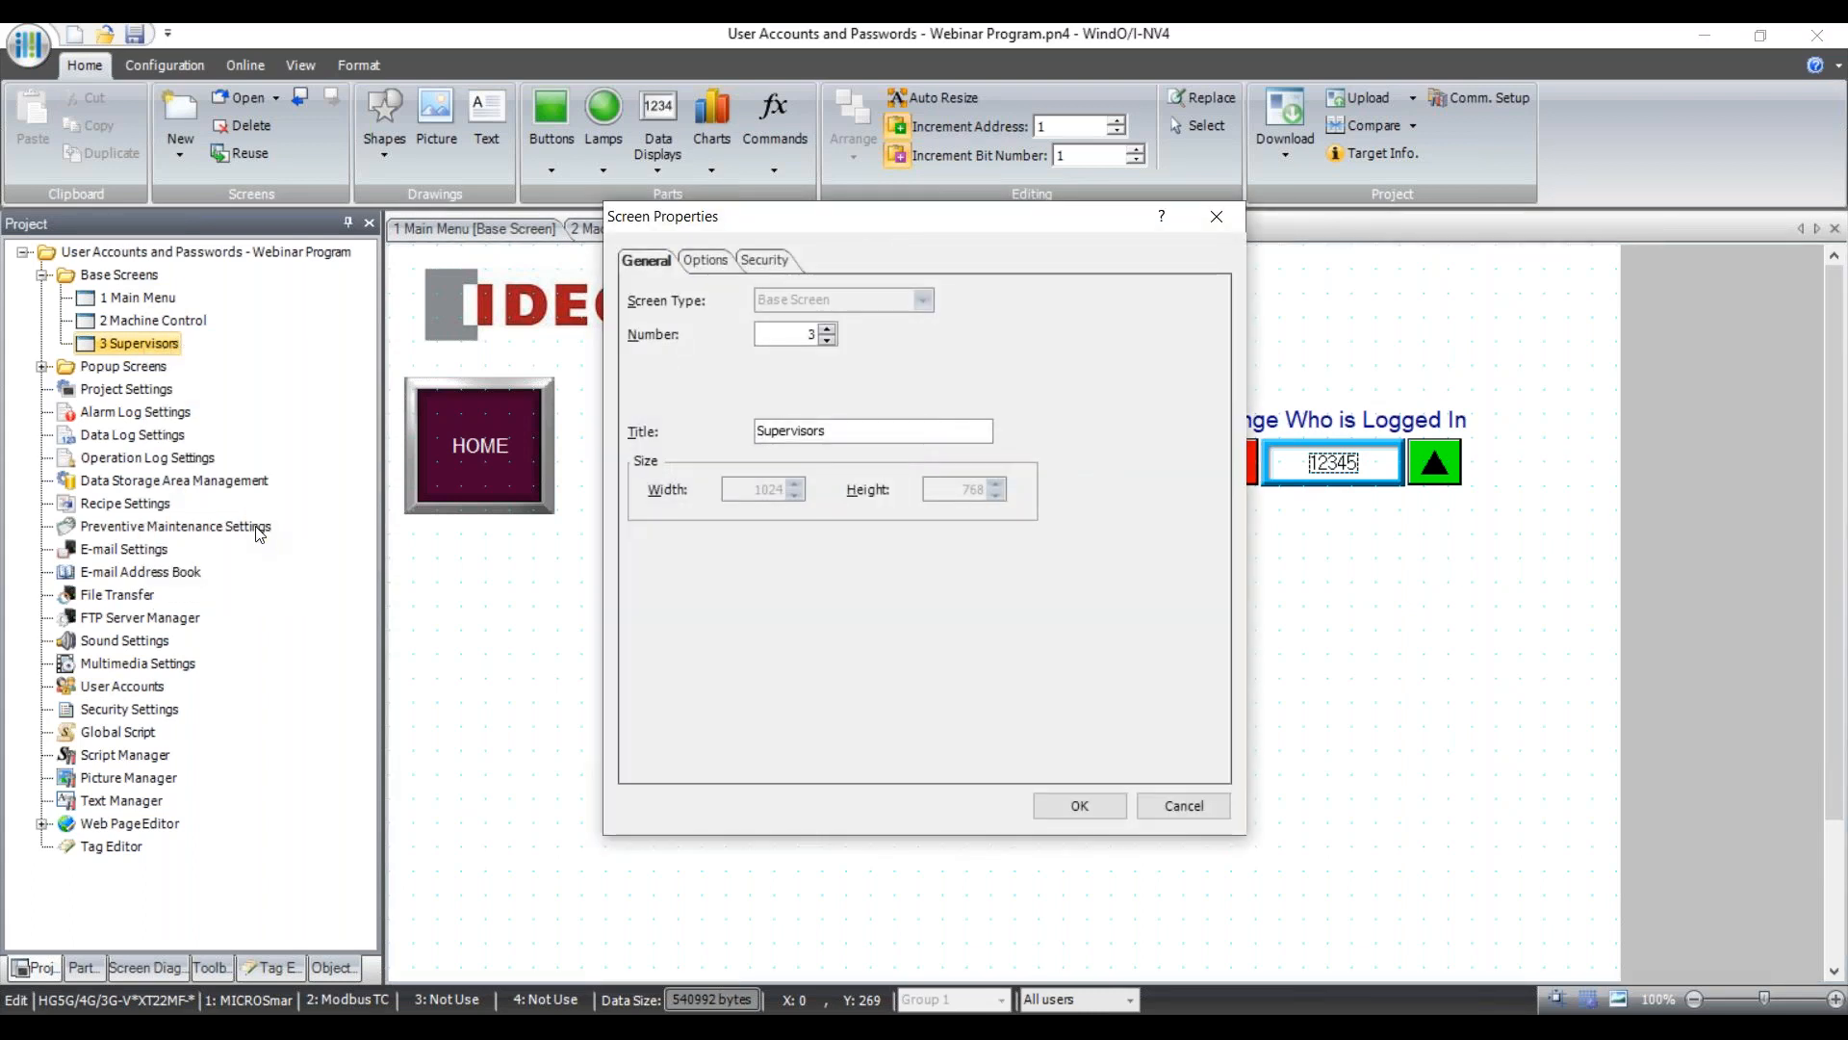
pyautogui.click(768, 258)
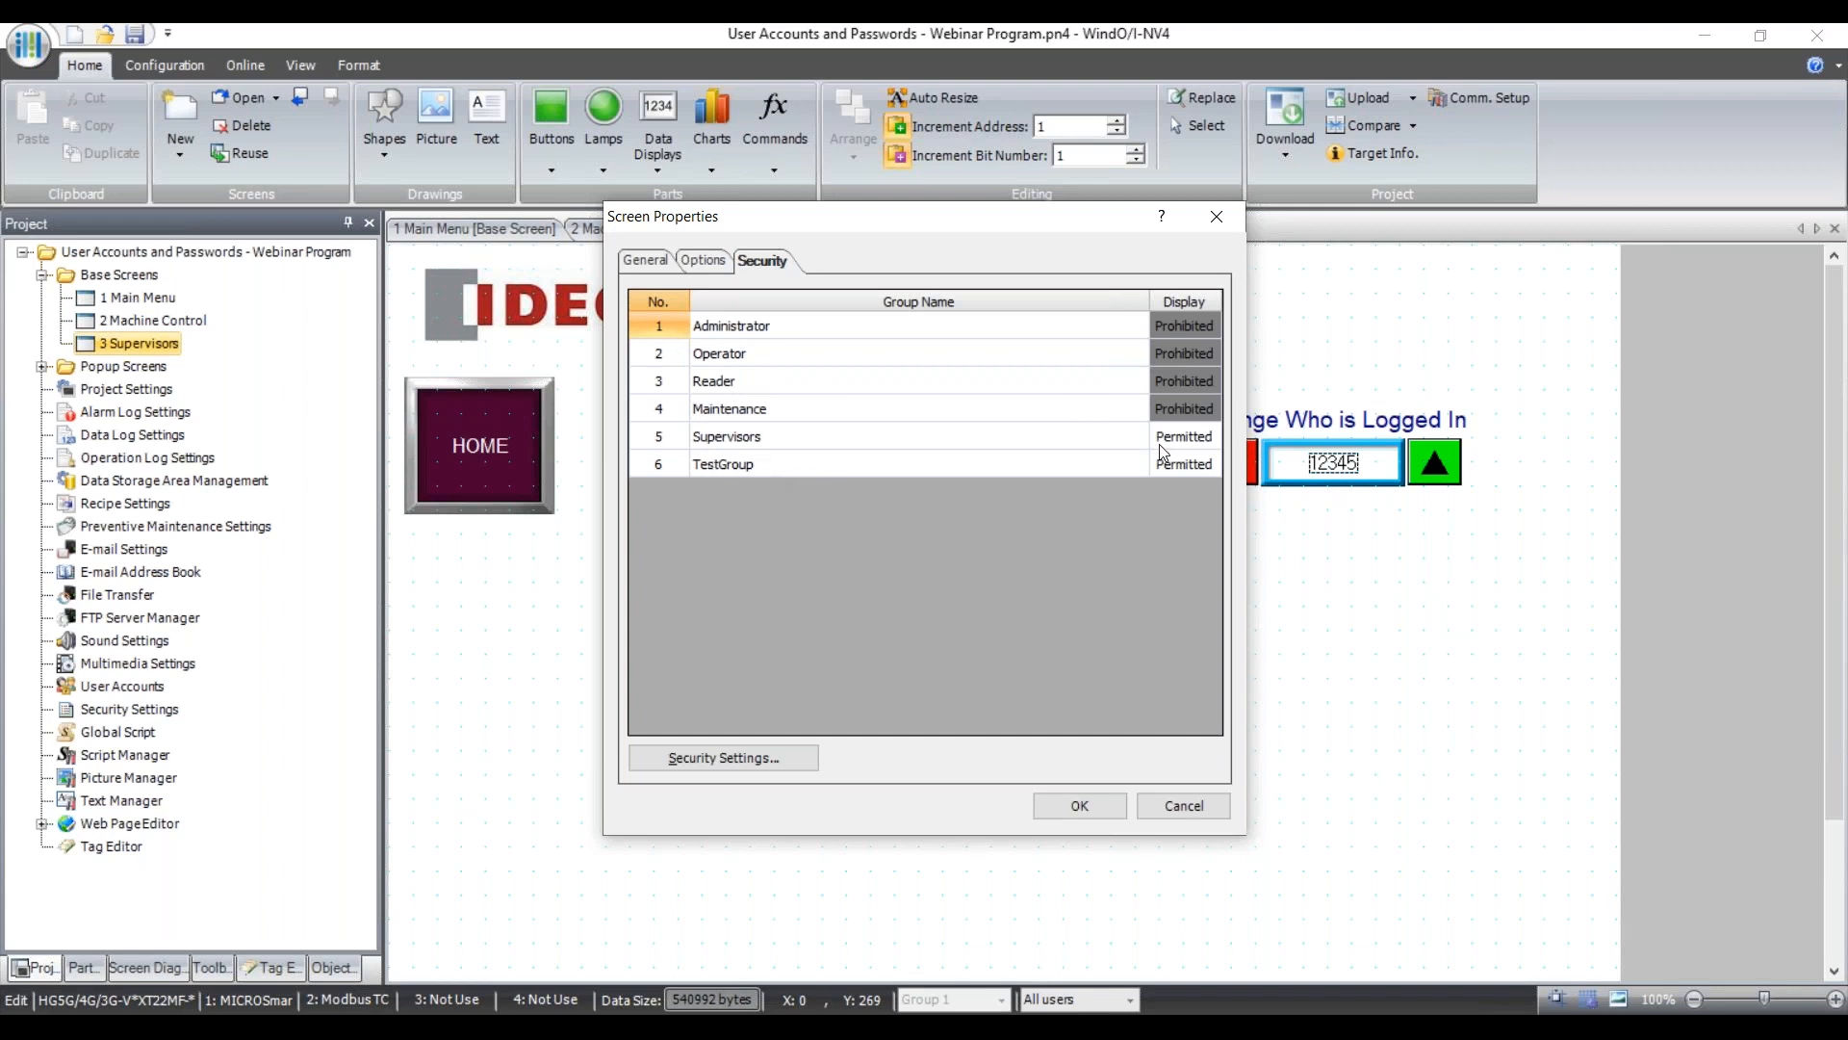
pyautogui.click(1192, 470)
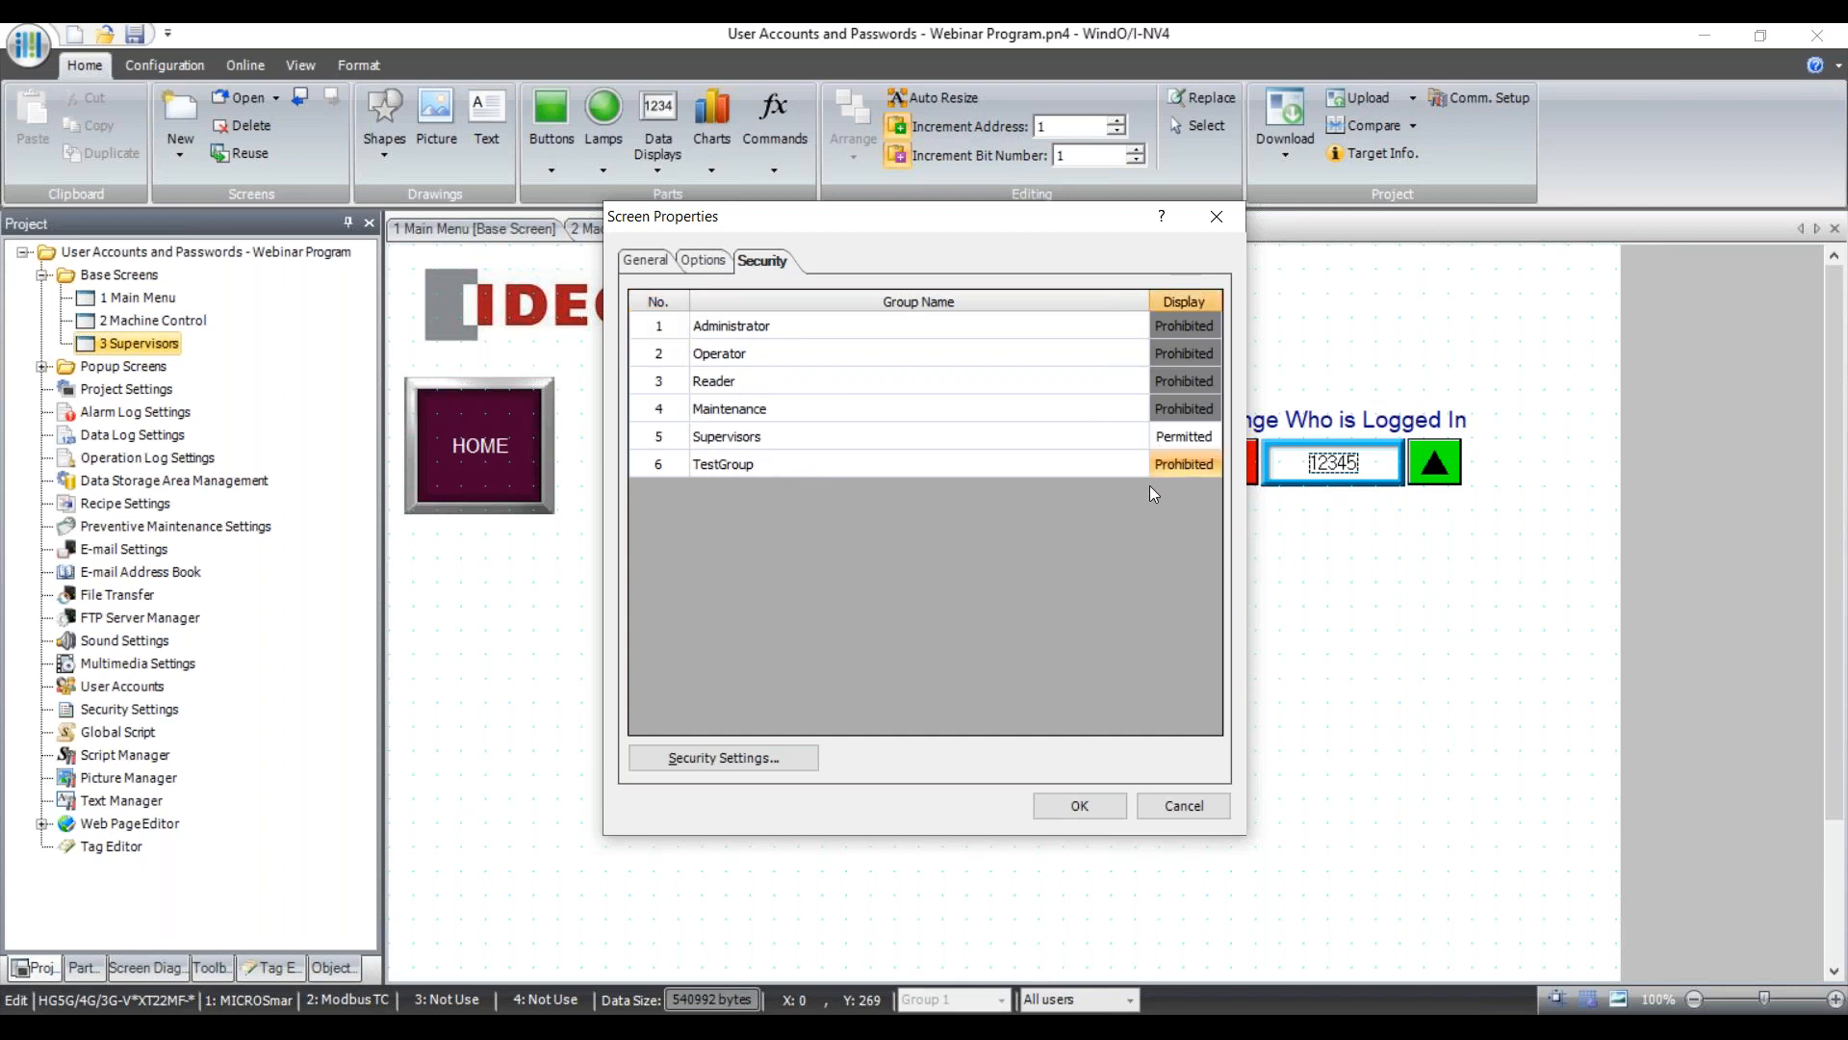
pyautogui.click(891, 464)
pyautogui.click(717, 446)
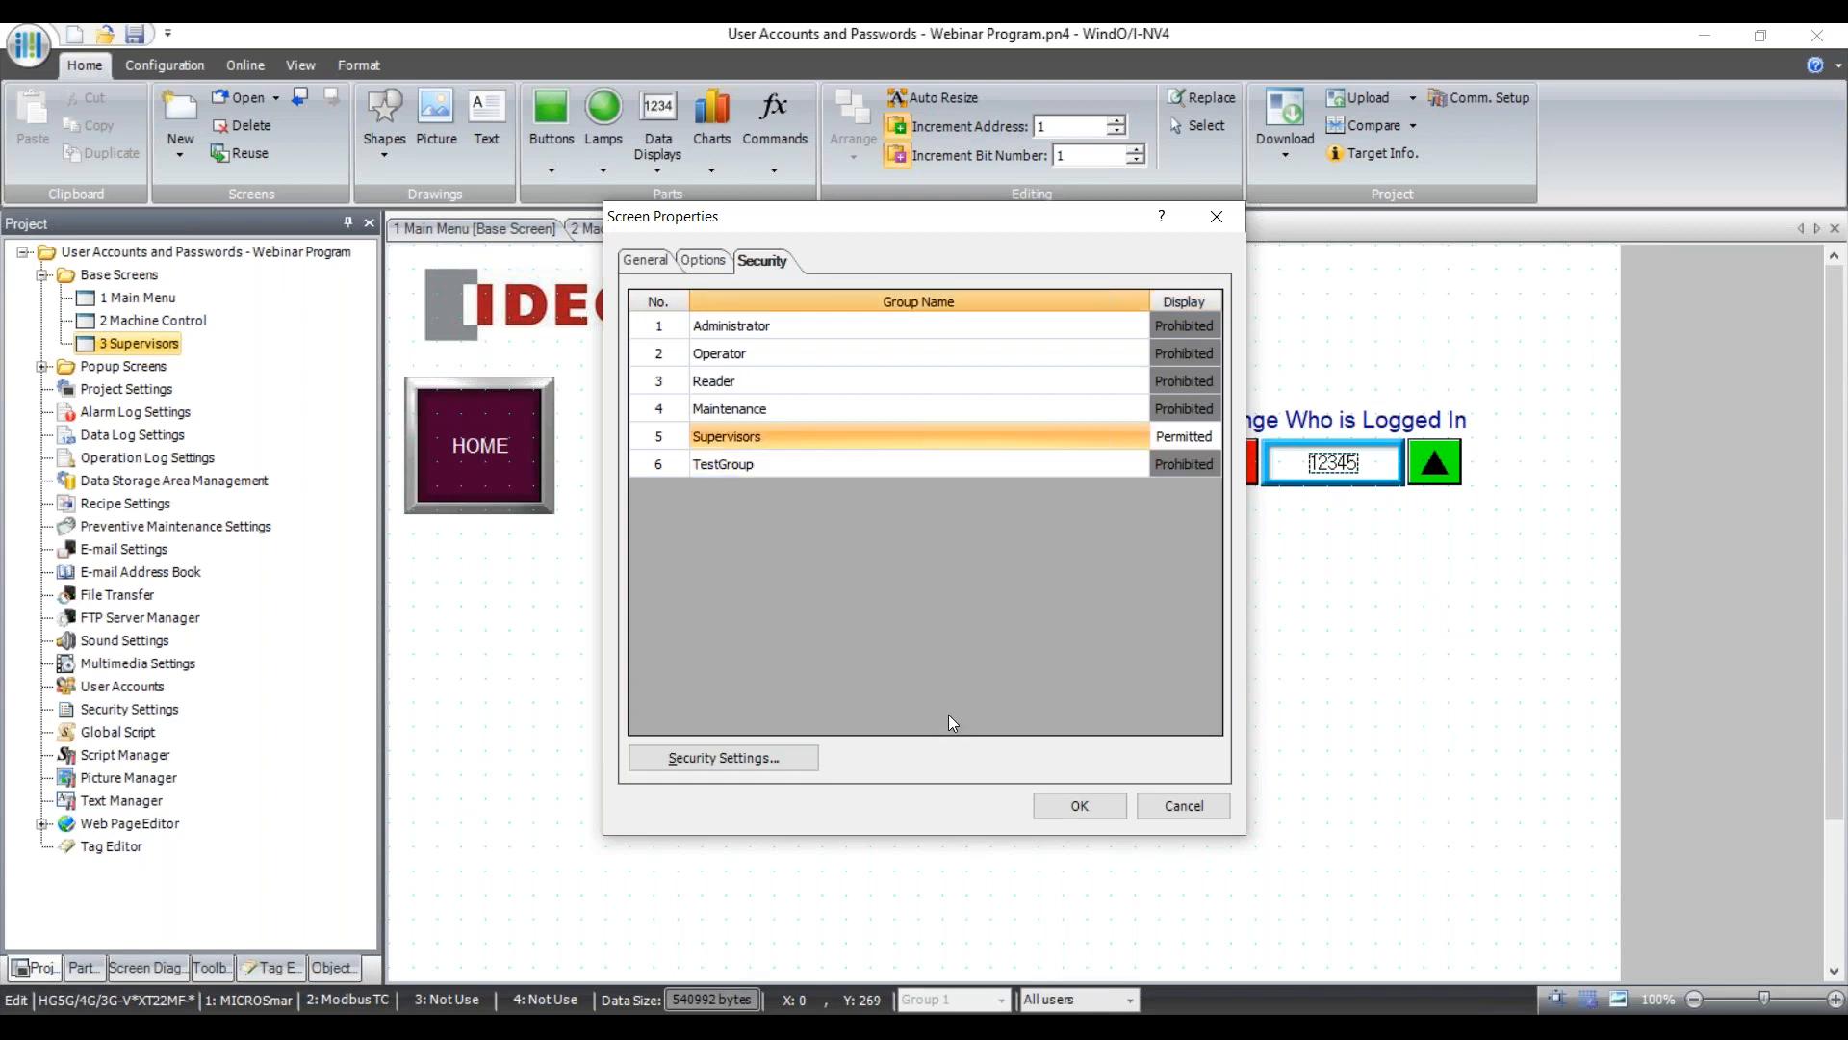
pyautogui.click(1186, 435)
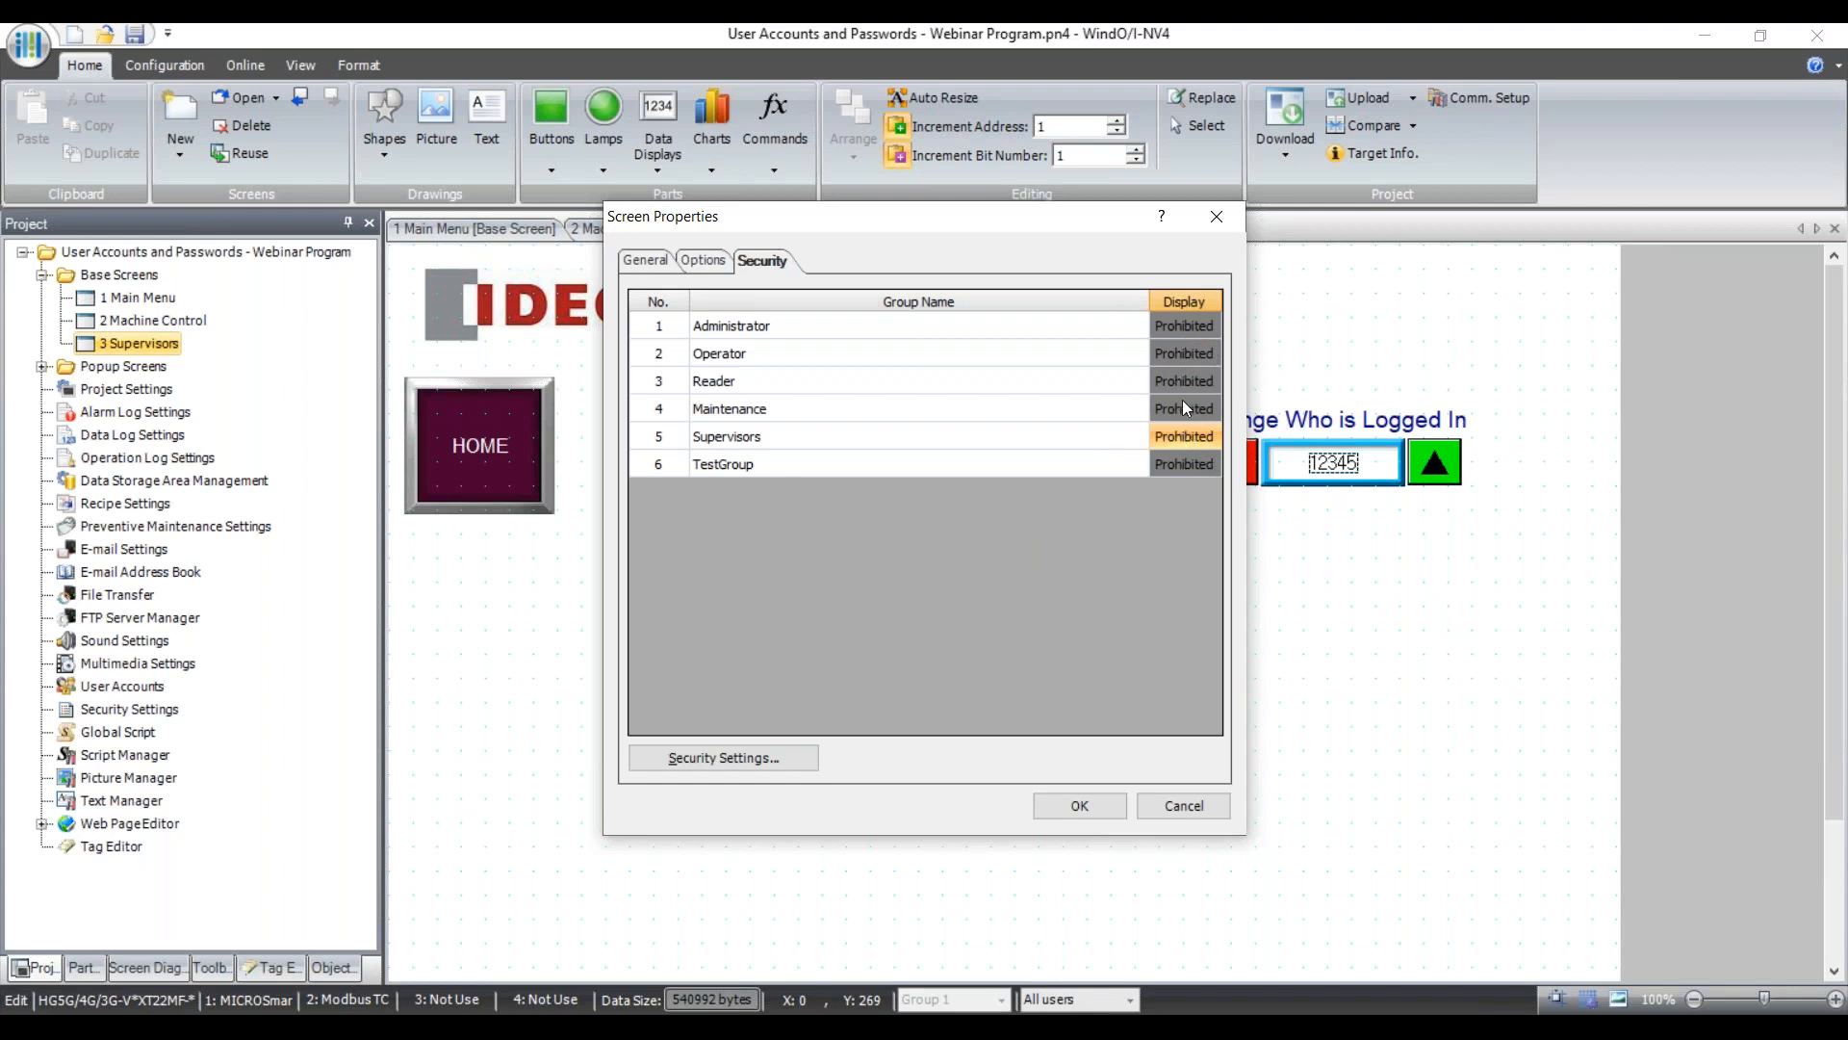
pyautogui.click(1188, 439)
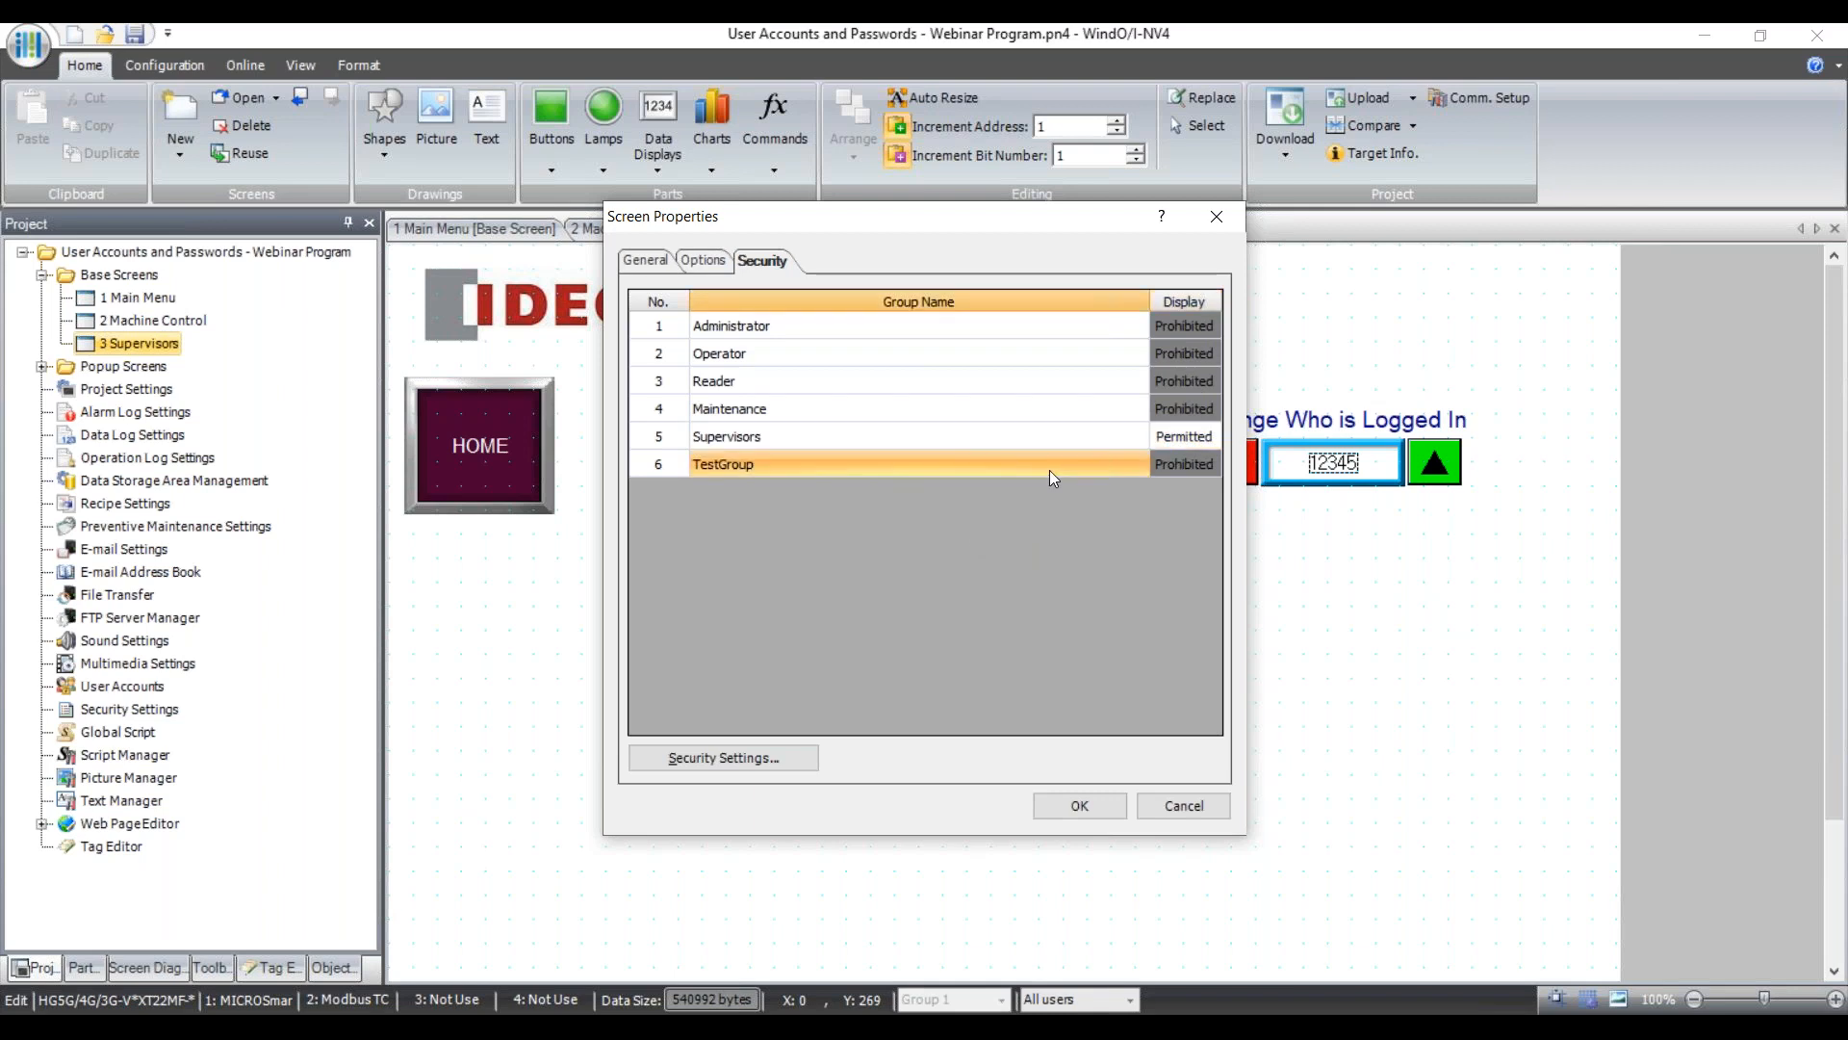
pyautogui.click(1180, 437)
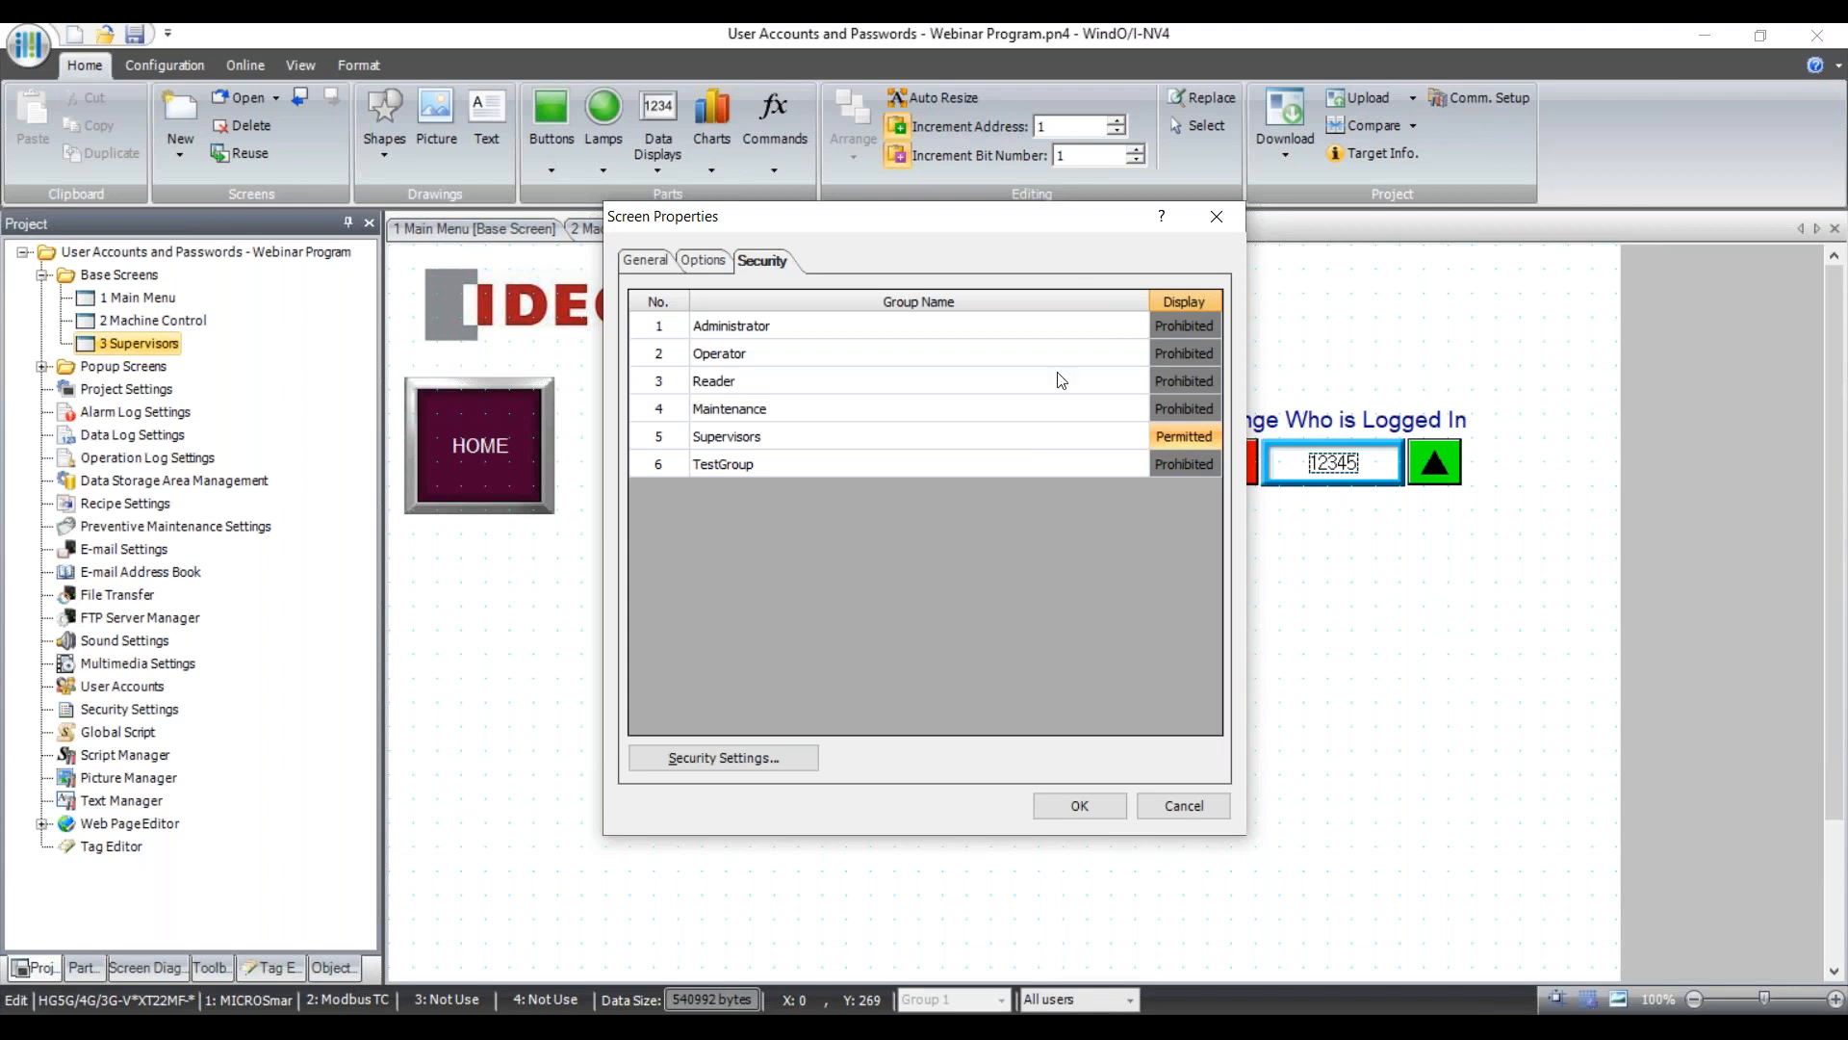
pyautogui.click(1080, 805)
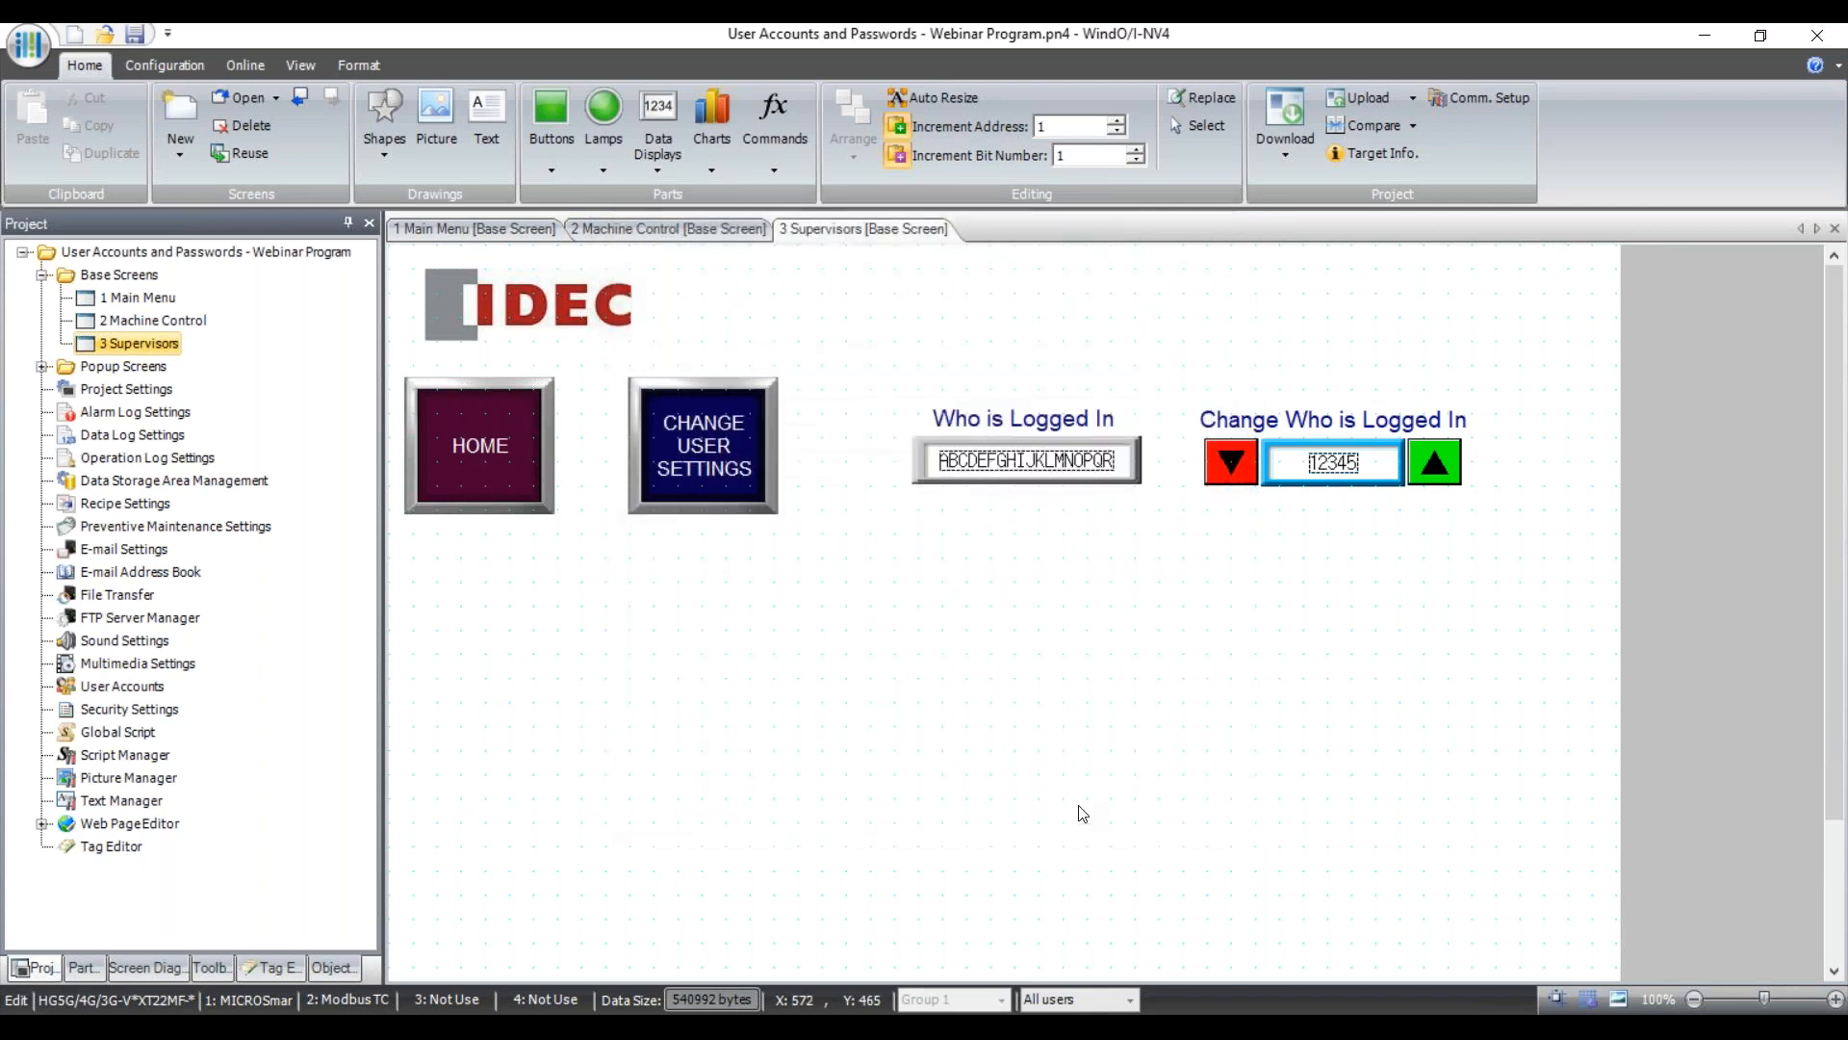
# Save the project and set up a download to the 192.168.10.235 panel, then cancel it.
pyautogui.click(481, 231)
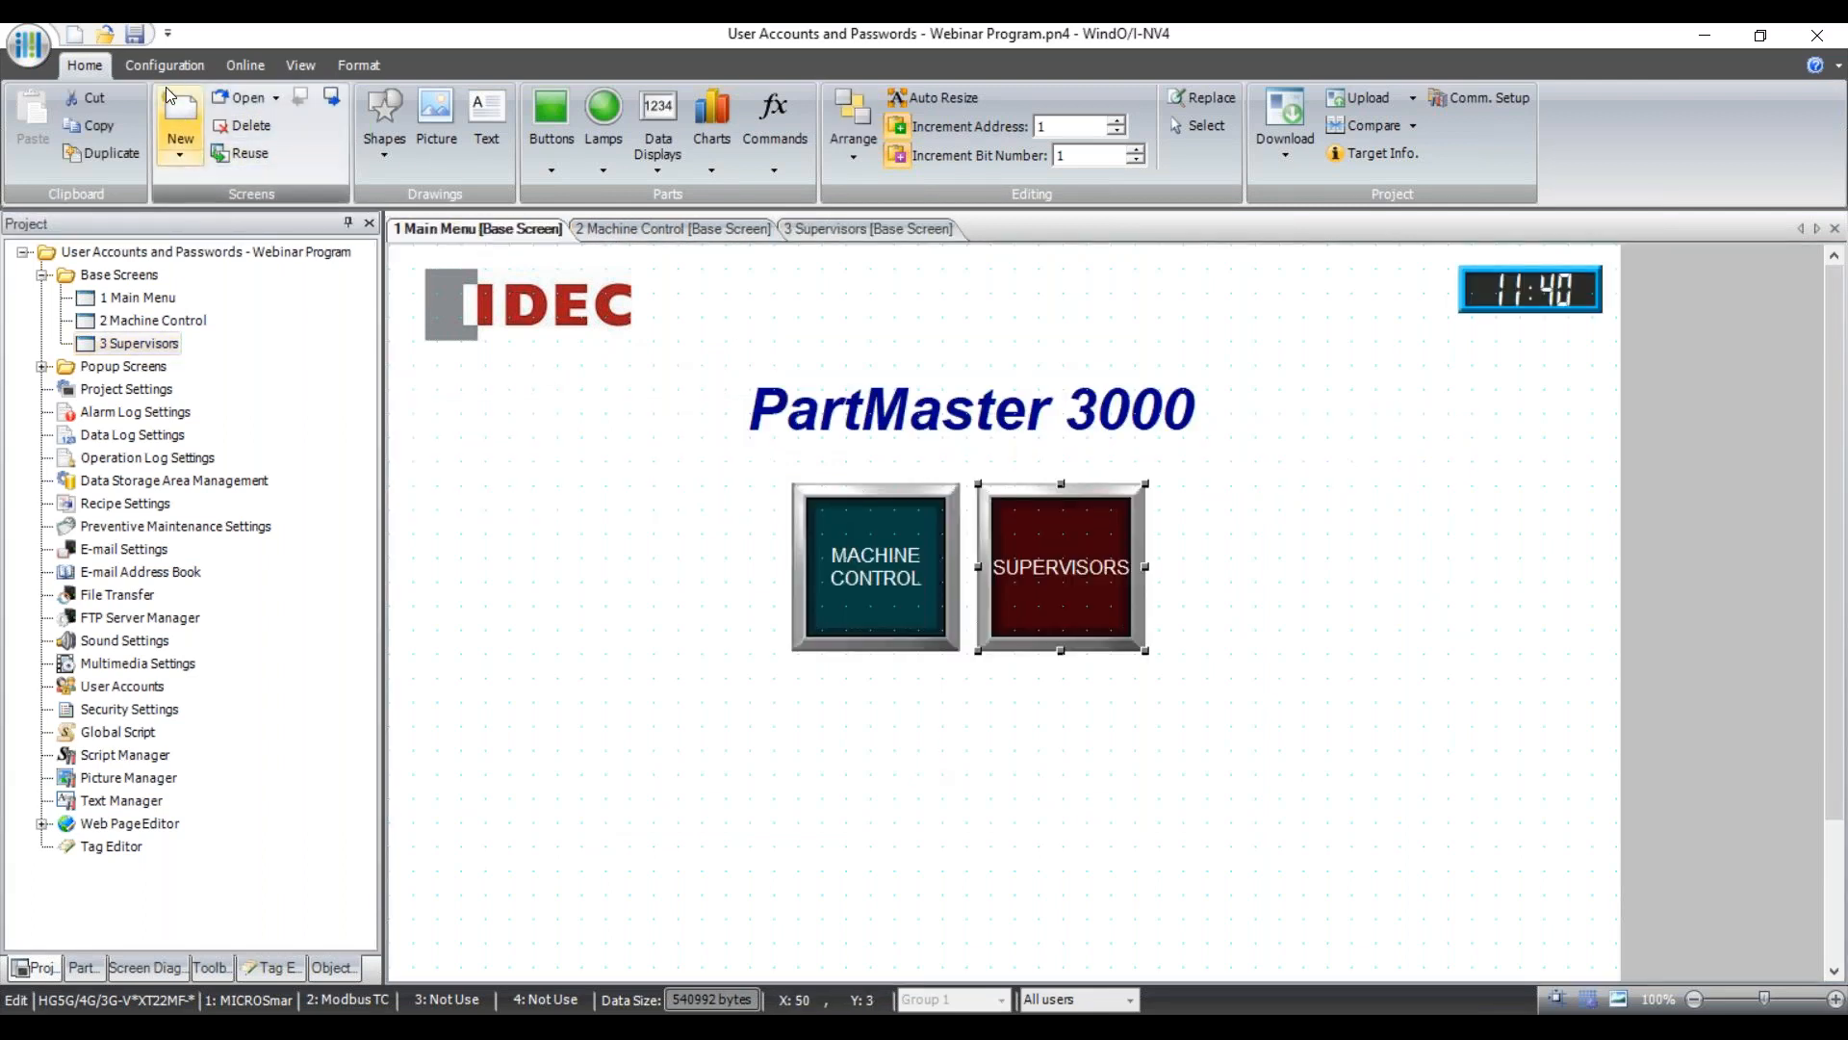
pyautogui.click(139, 36)
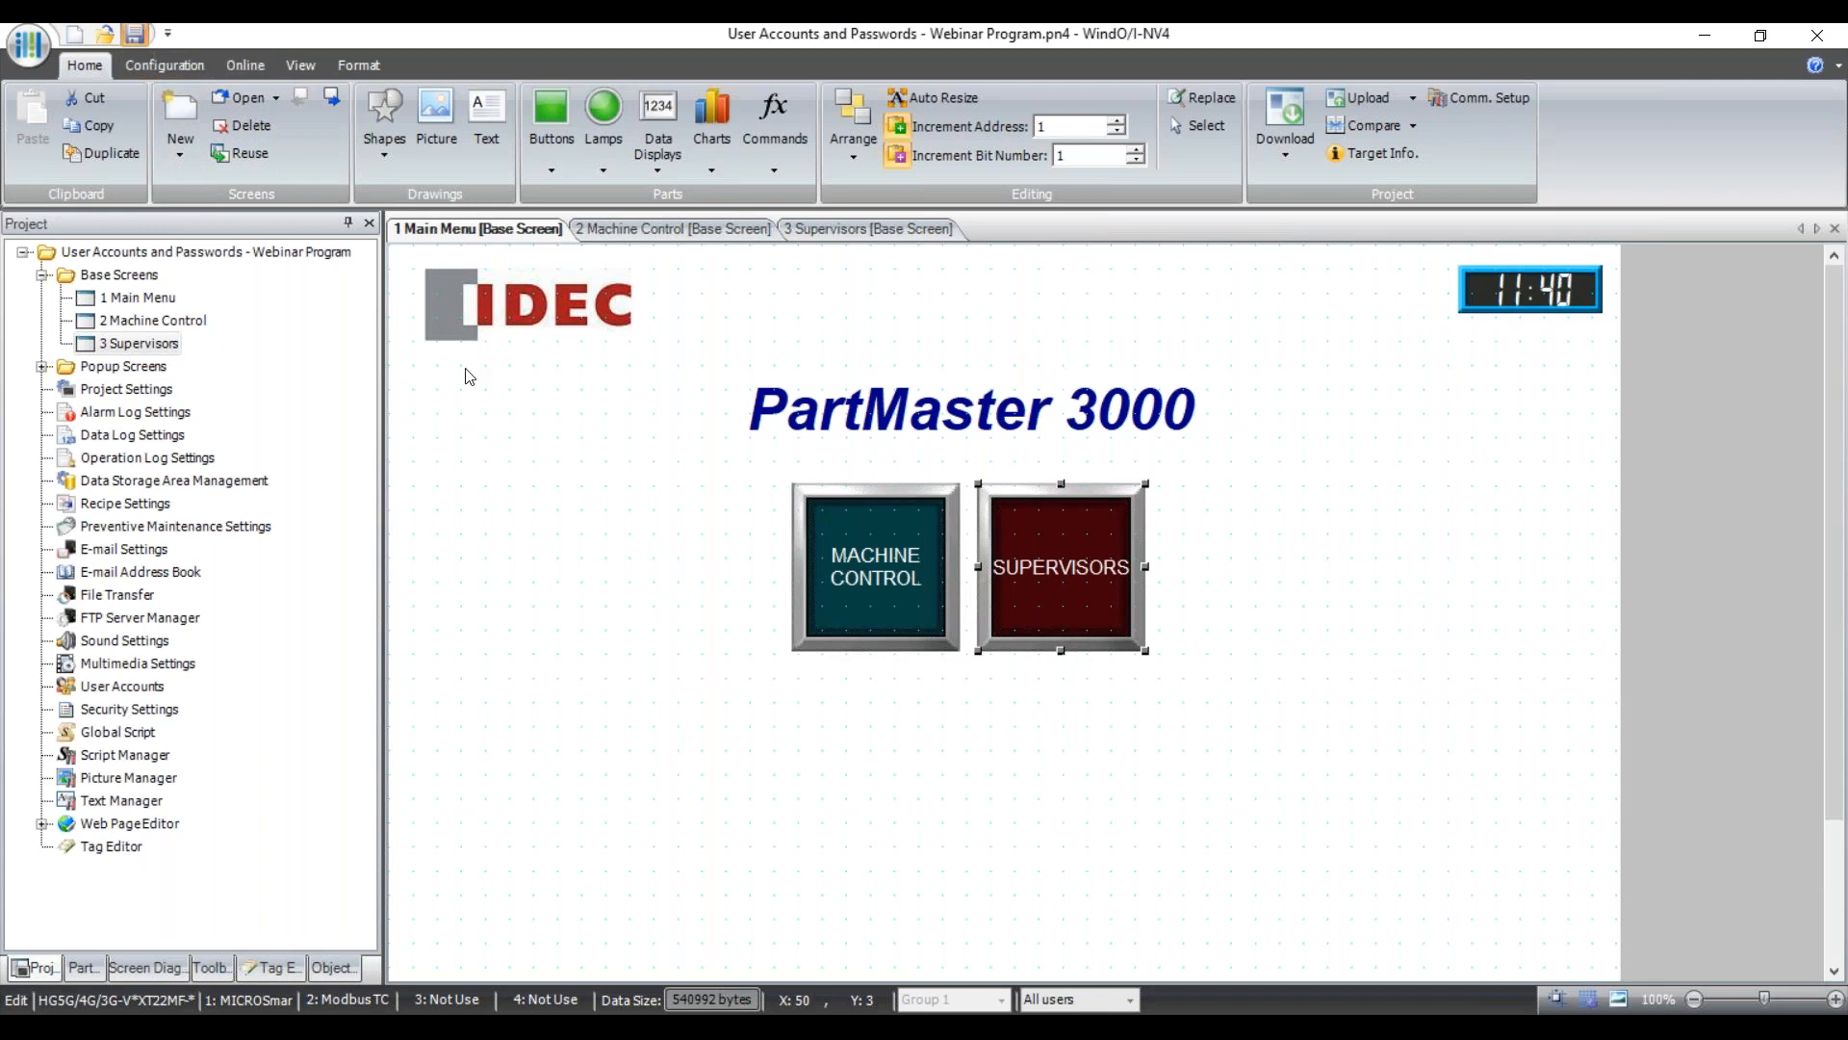
pyautogui.click(247, 65)
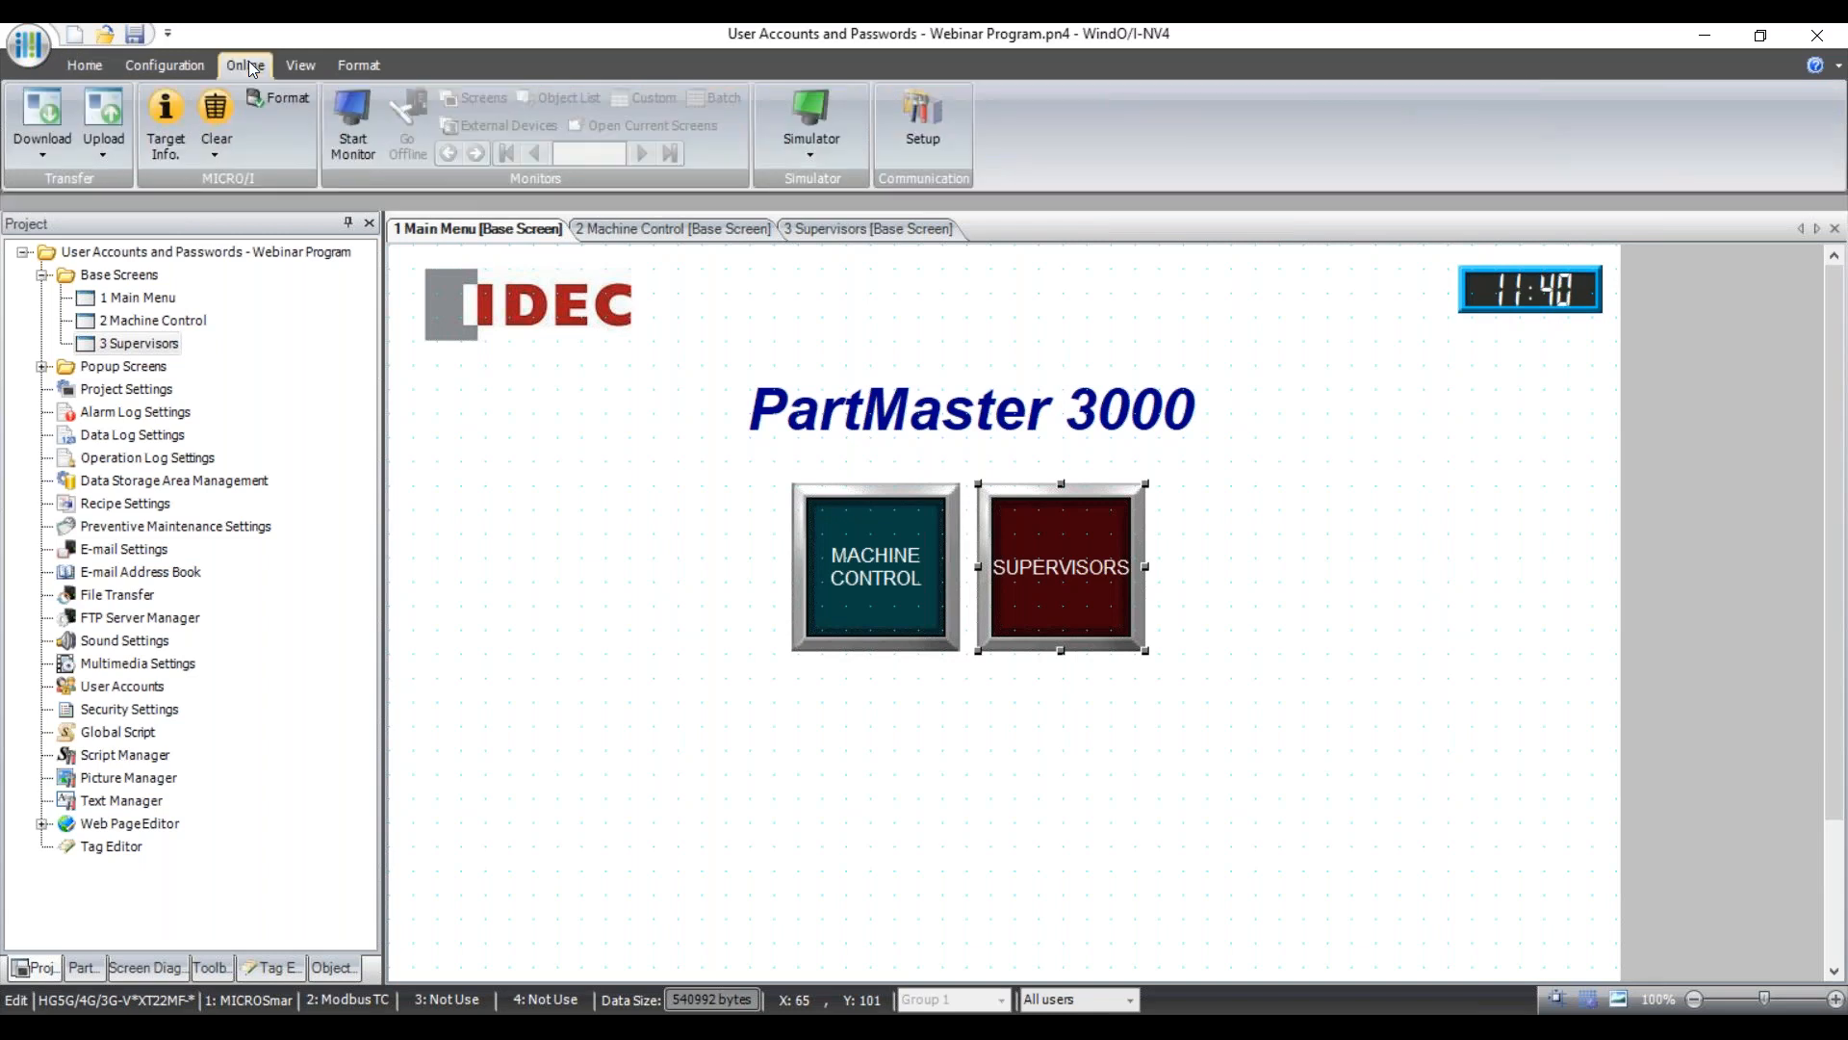
pyautogui.click(41, 113)
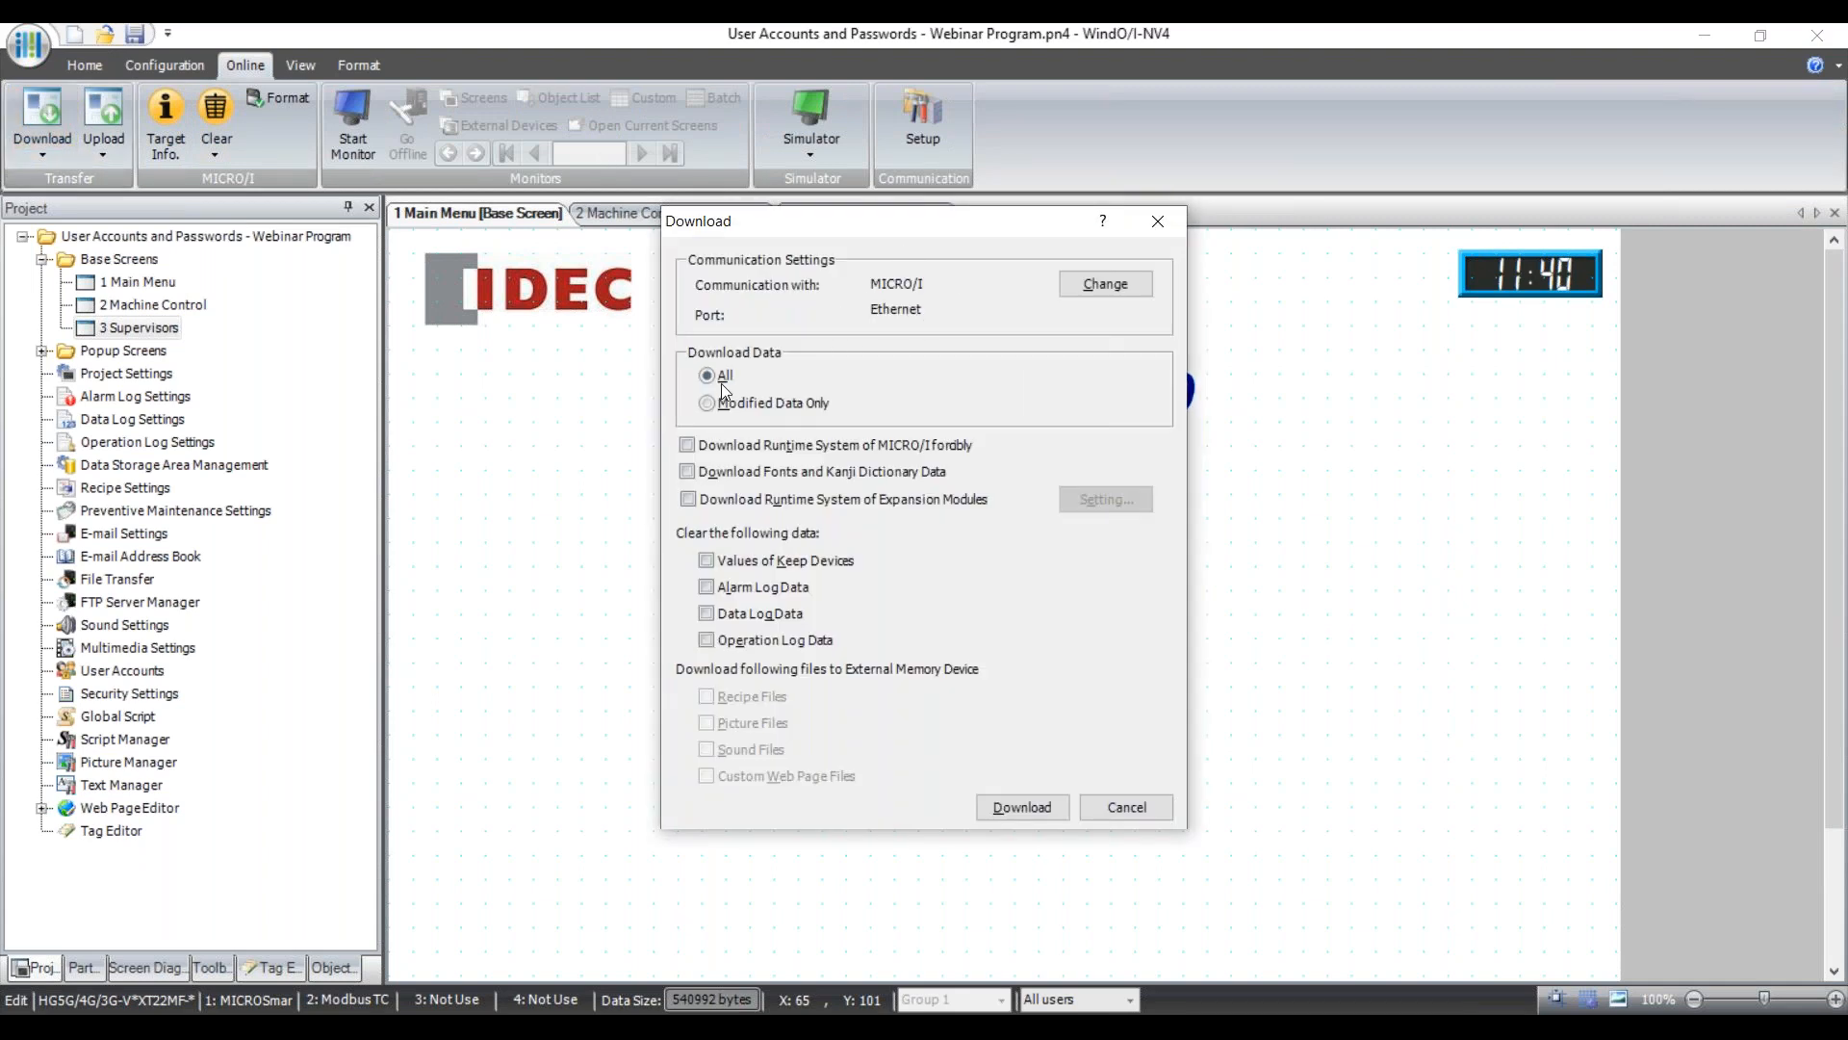
pyautogui.click(1042, 804)
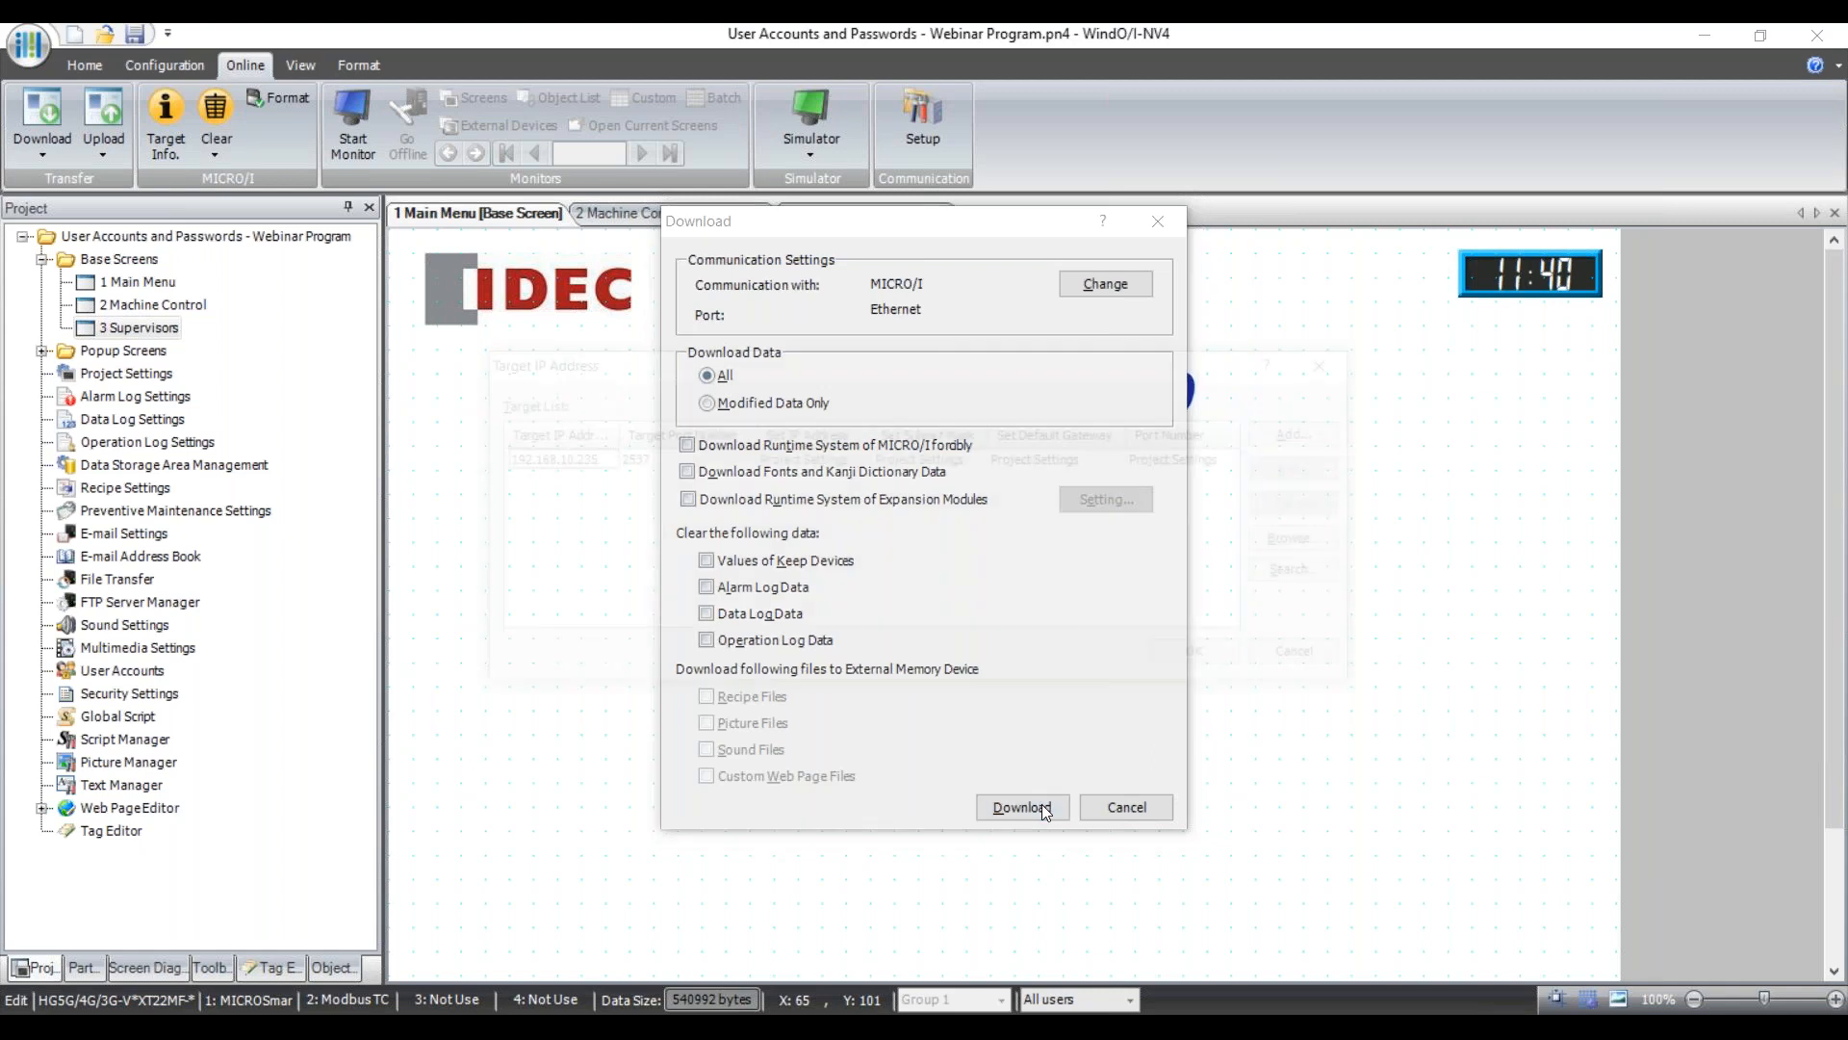
pyautogui.click(558, 462)
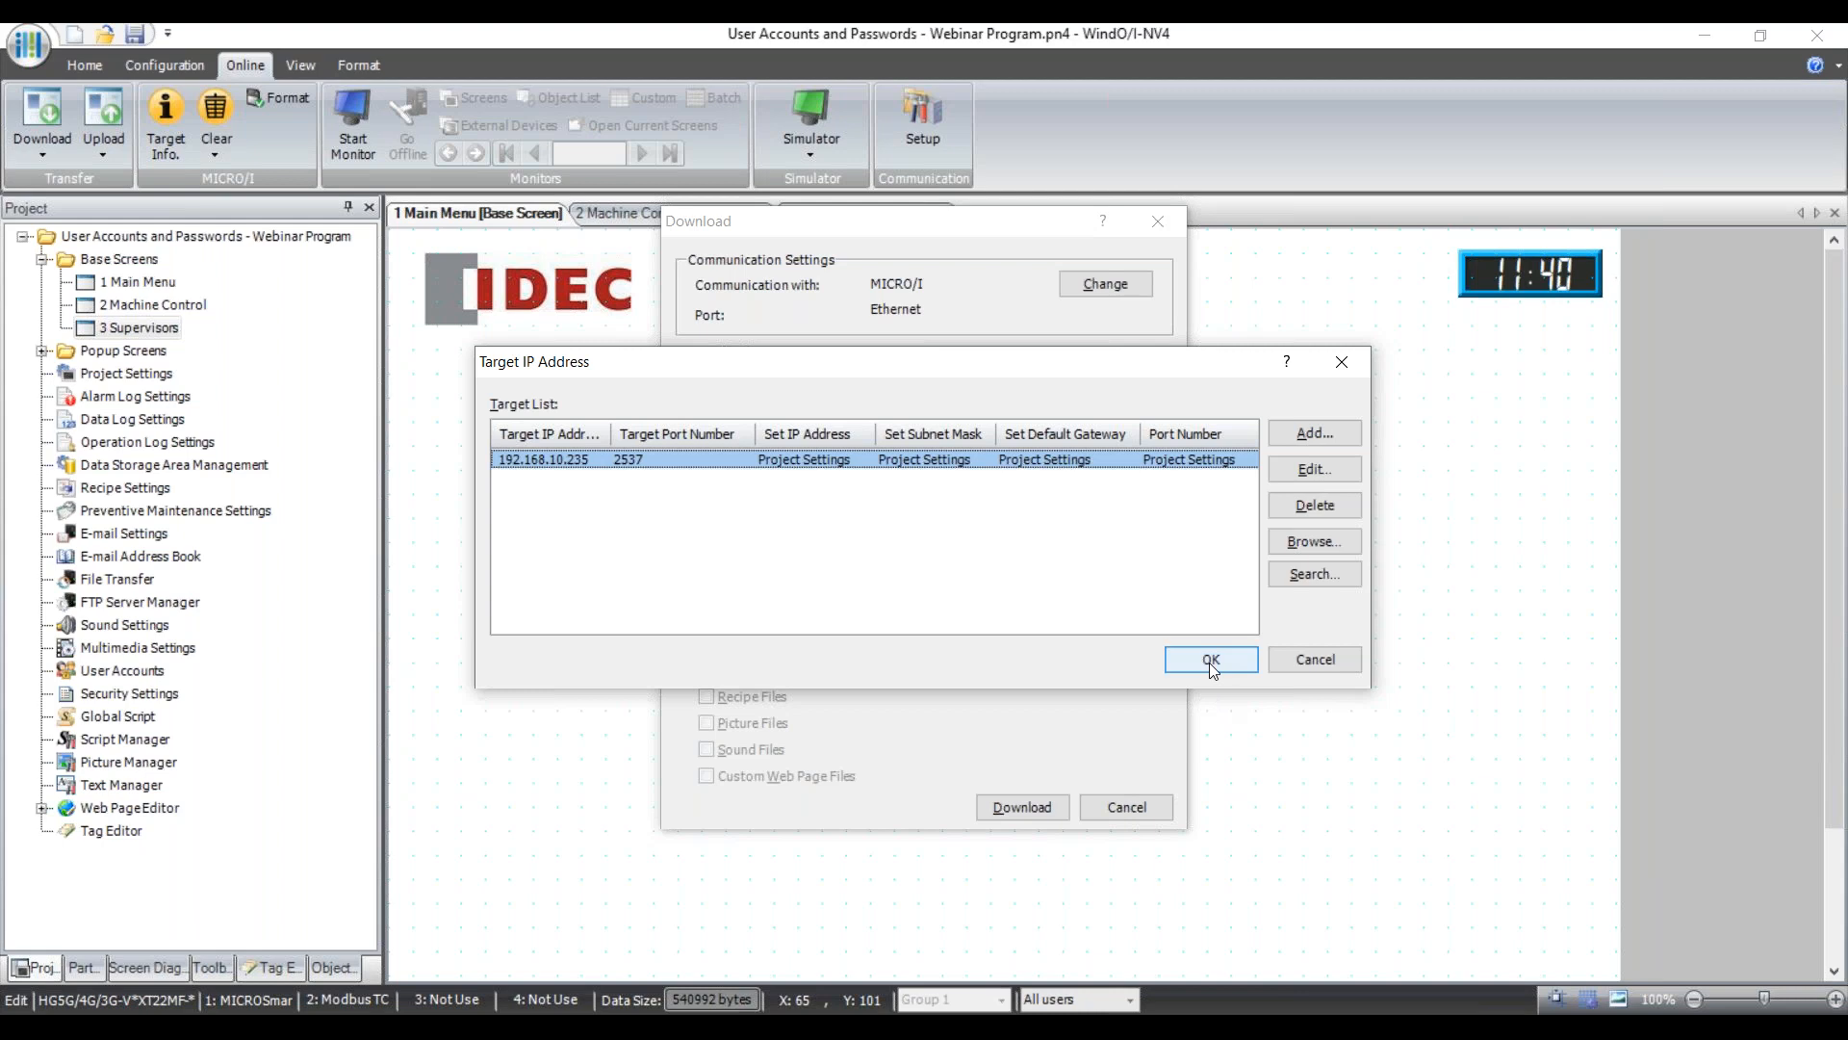
pyautogui.click(1315, 658)
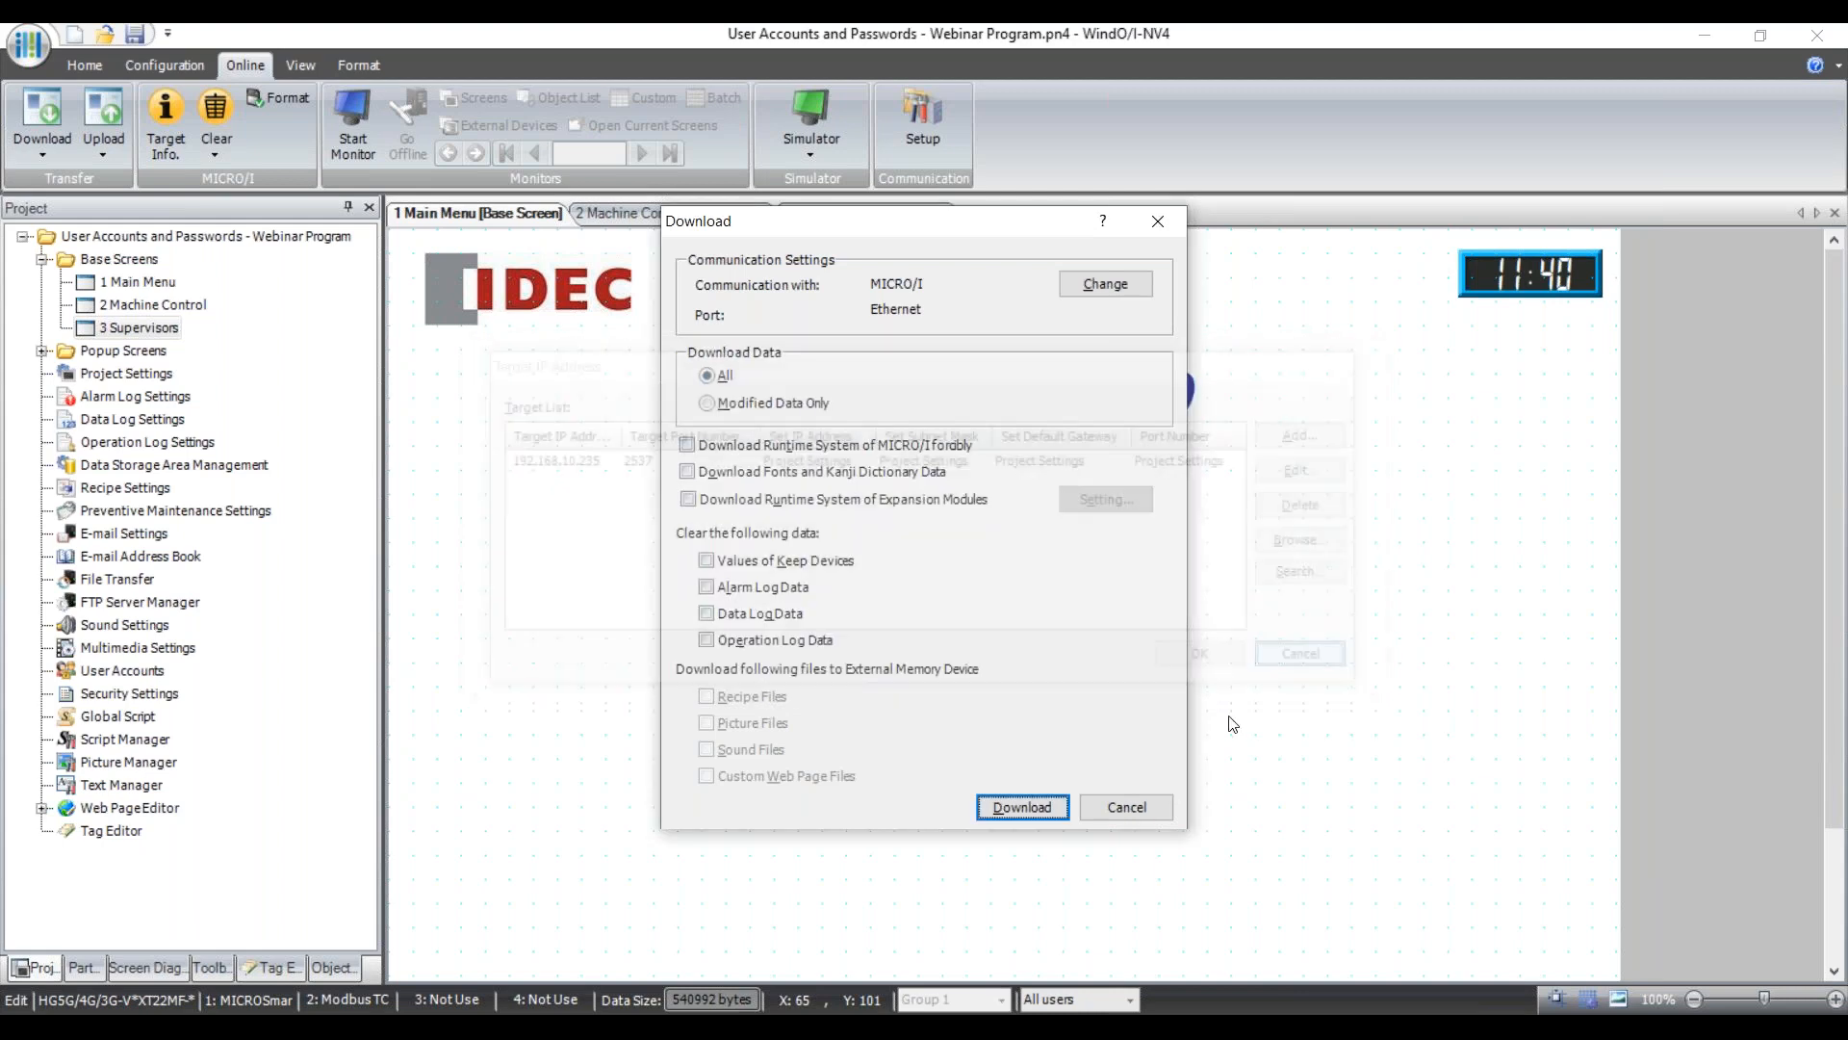
pyautogui.click(1152, 804)
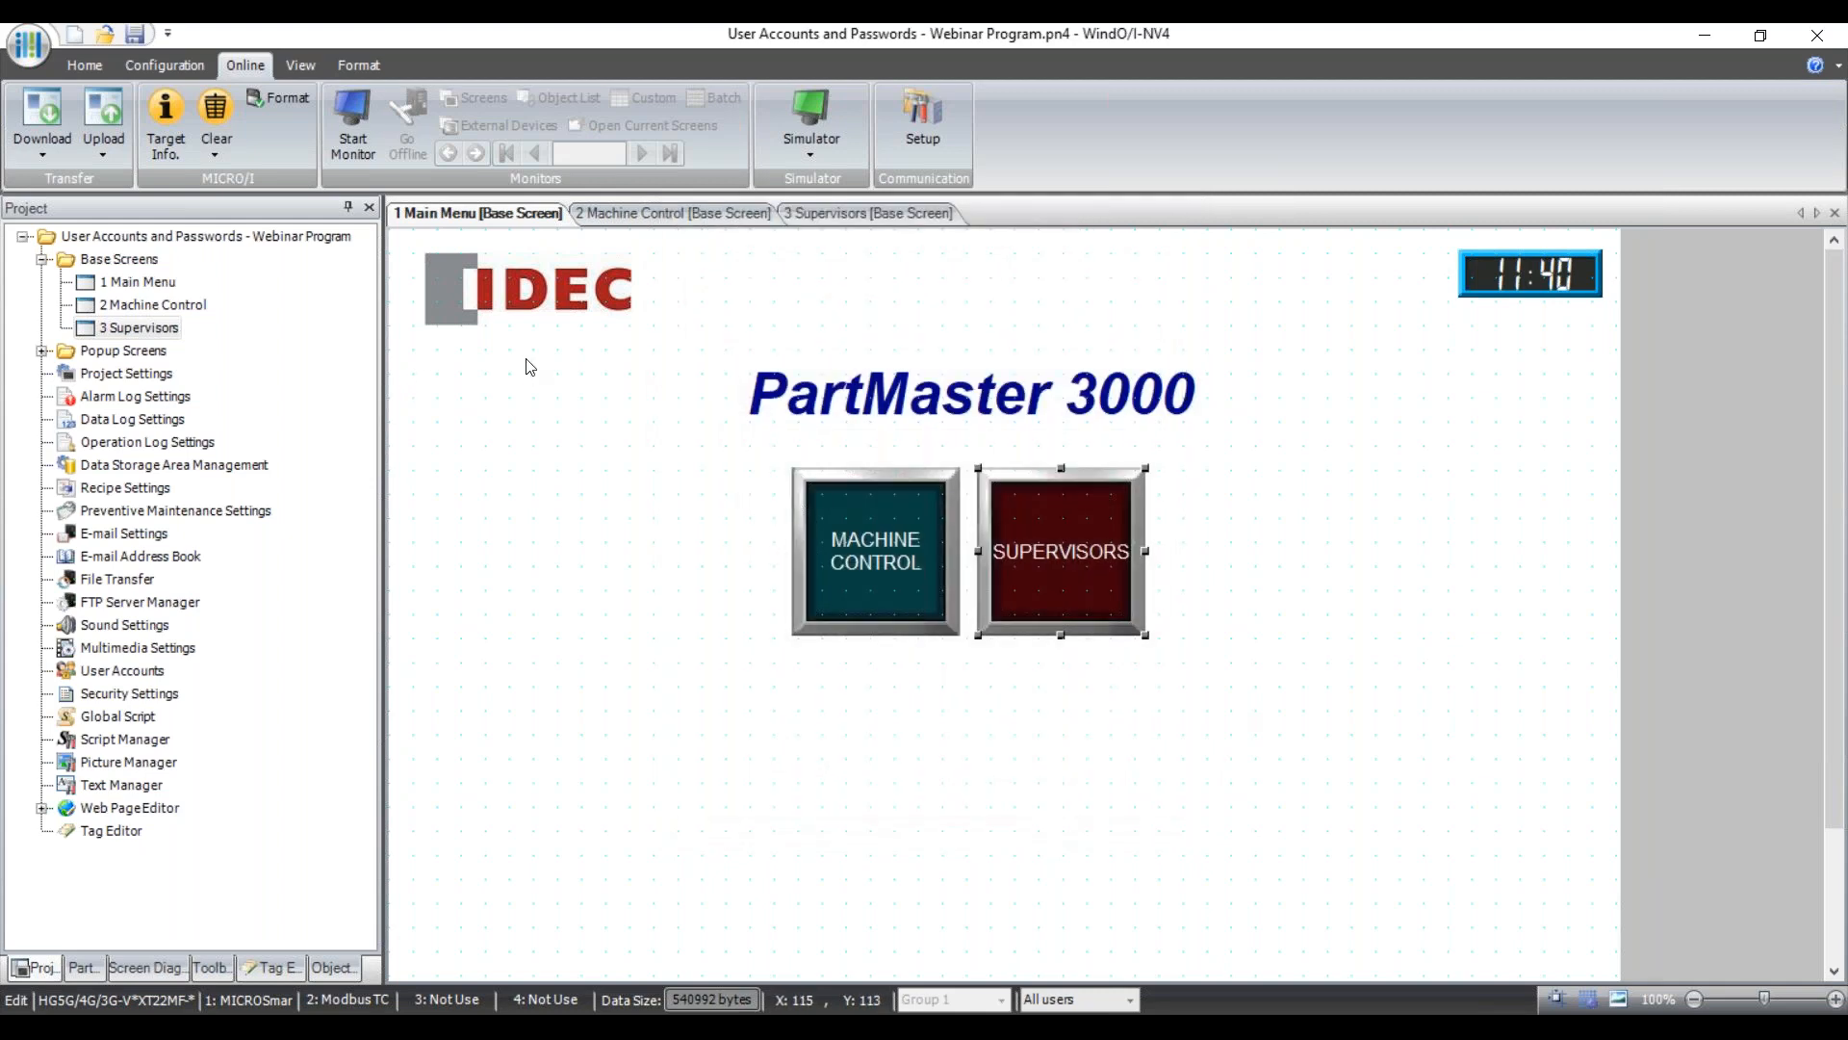
# Verify the project's Ethernet IP address is 192.168.10.235 in Project Settings, changing nothing.
pyautogui.click(110, 376)
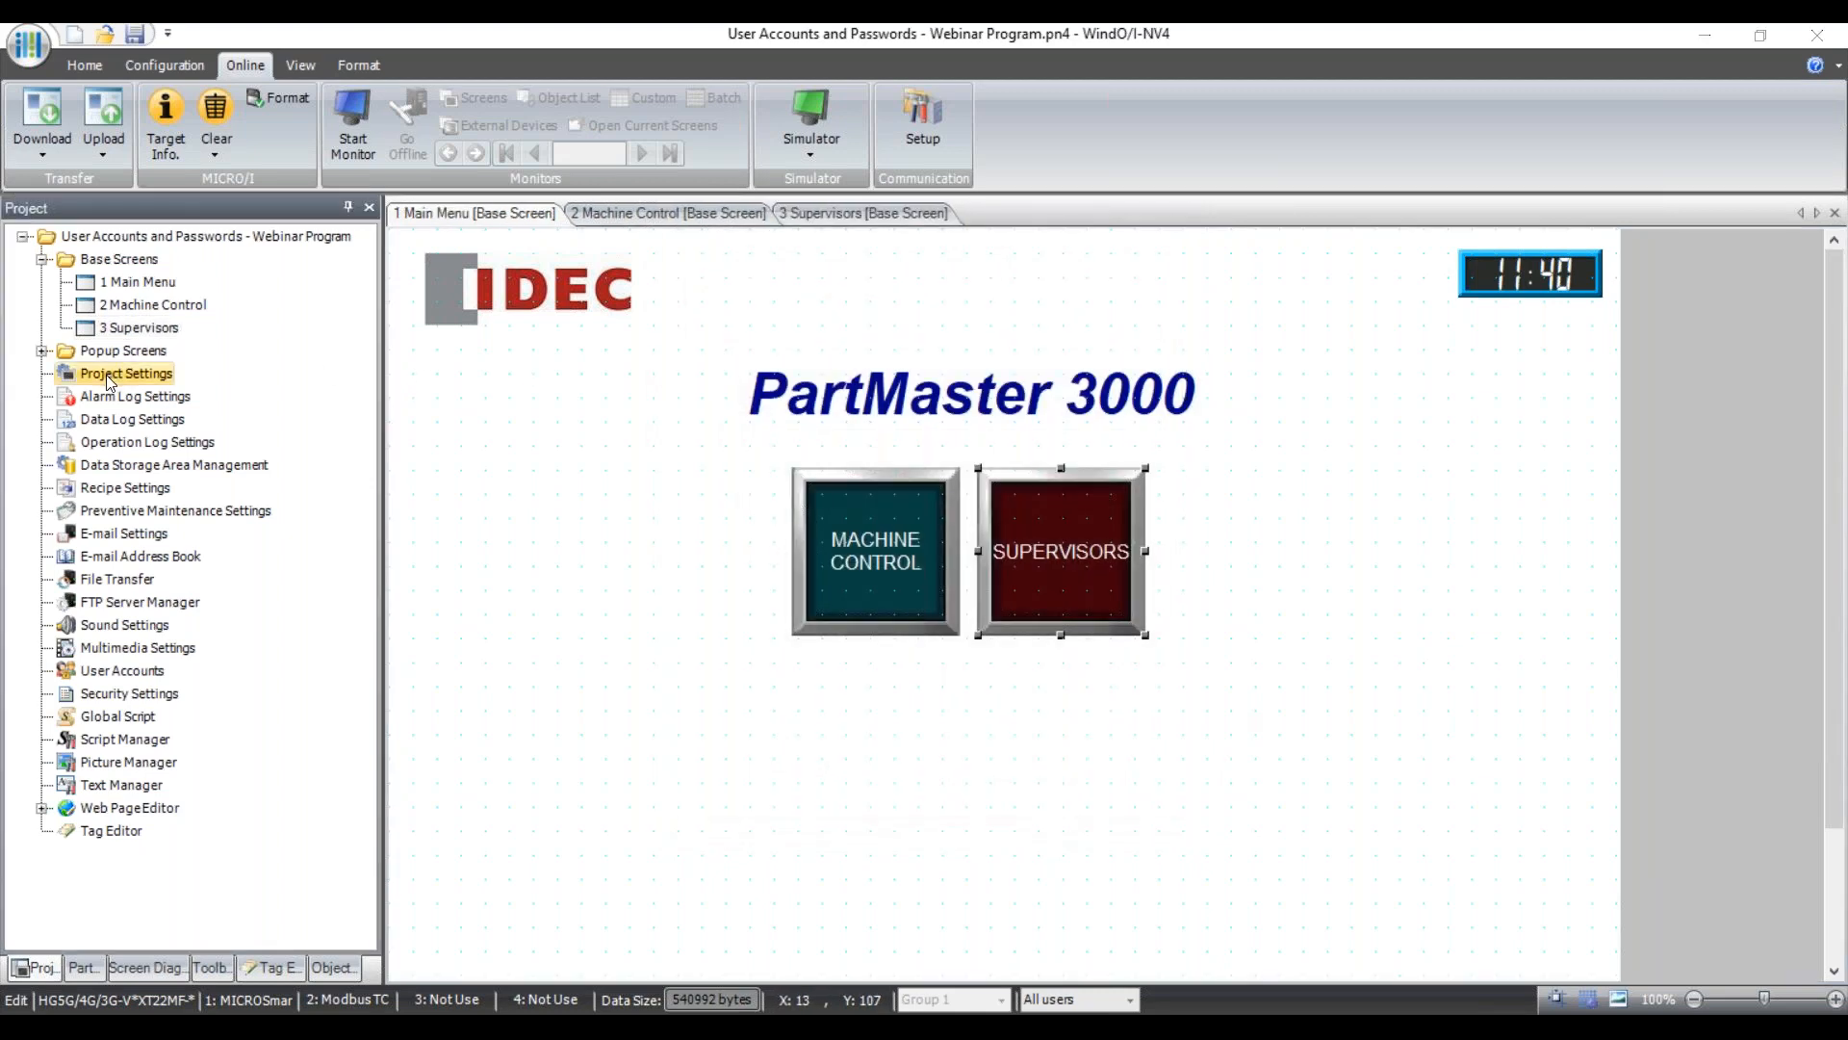
pyautogui.doubleClick(110, 376)
pyautogui.click(511, 130)
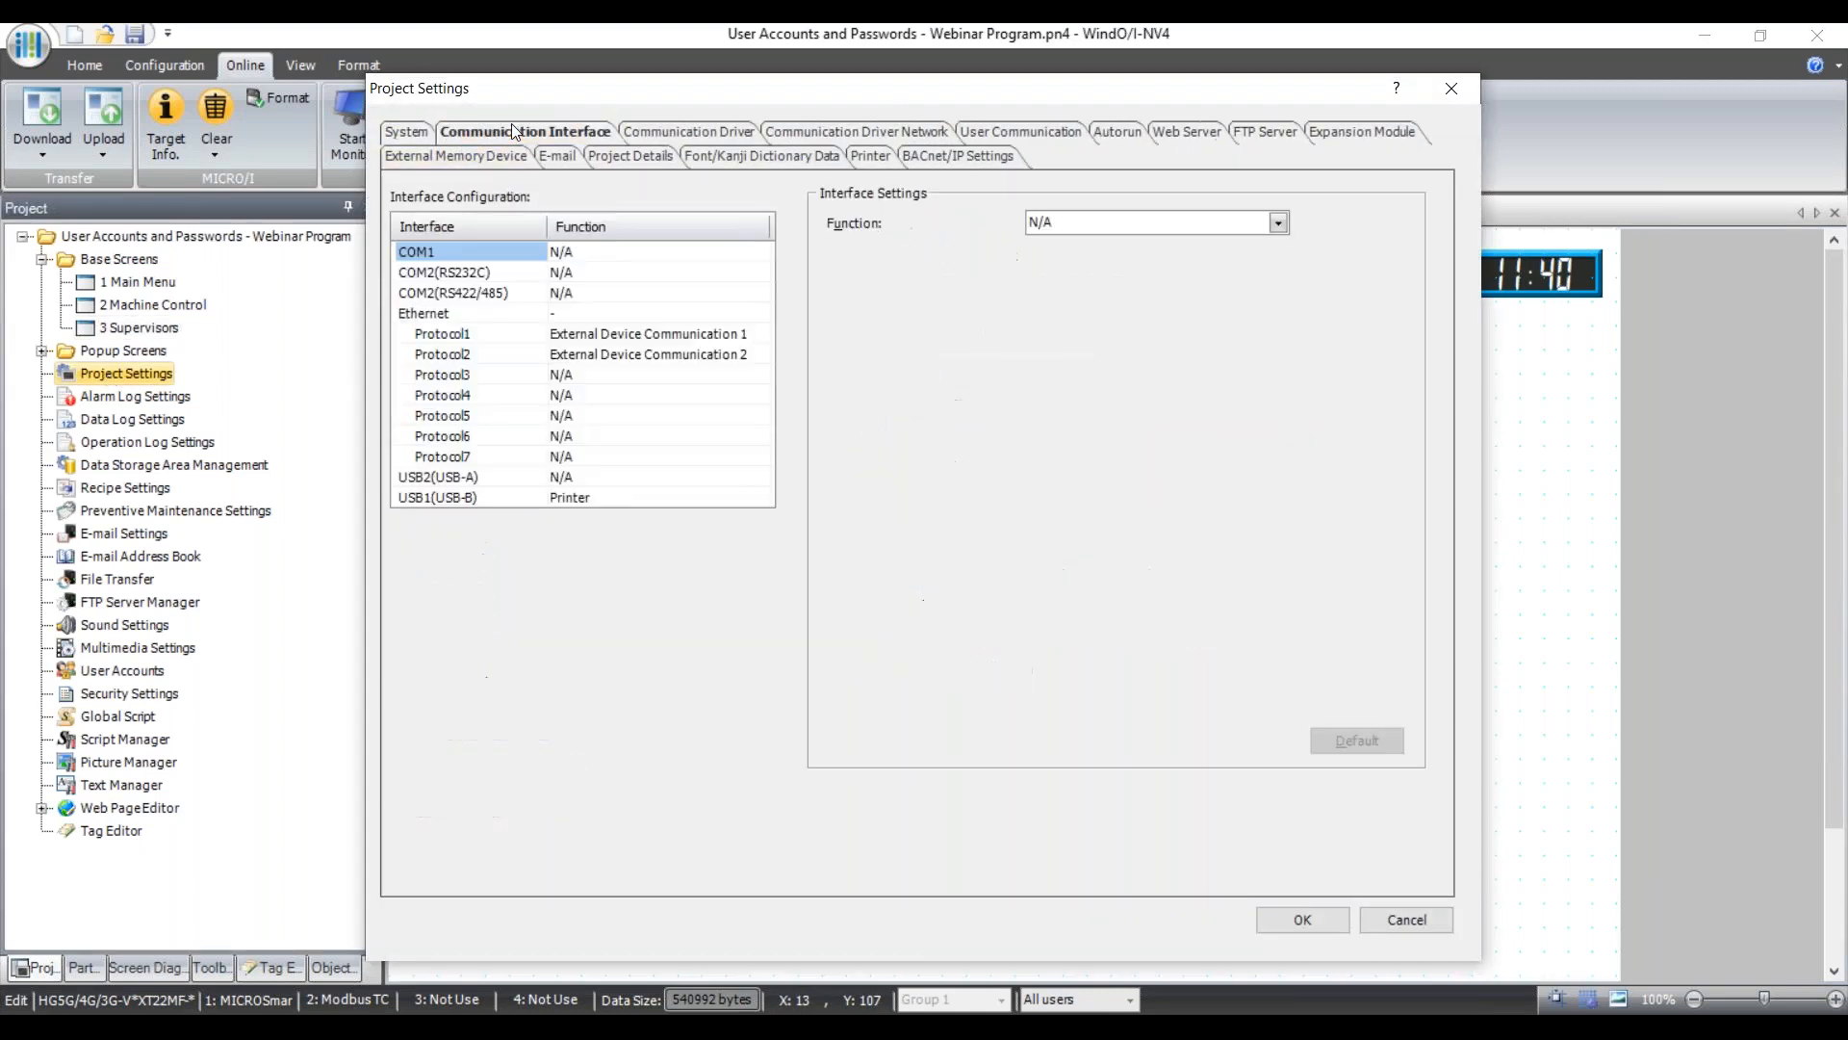
pyautogui.click(430, 313)
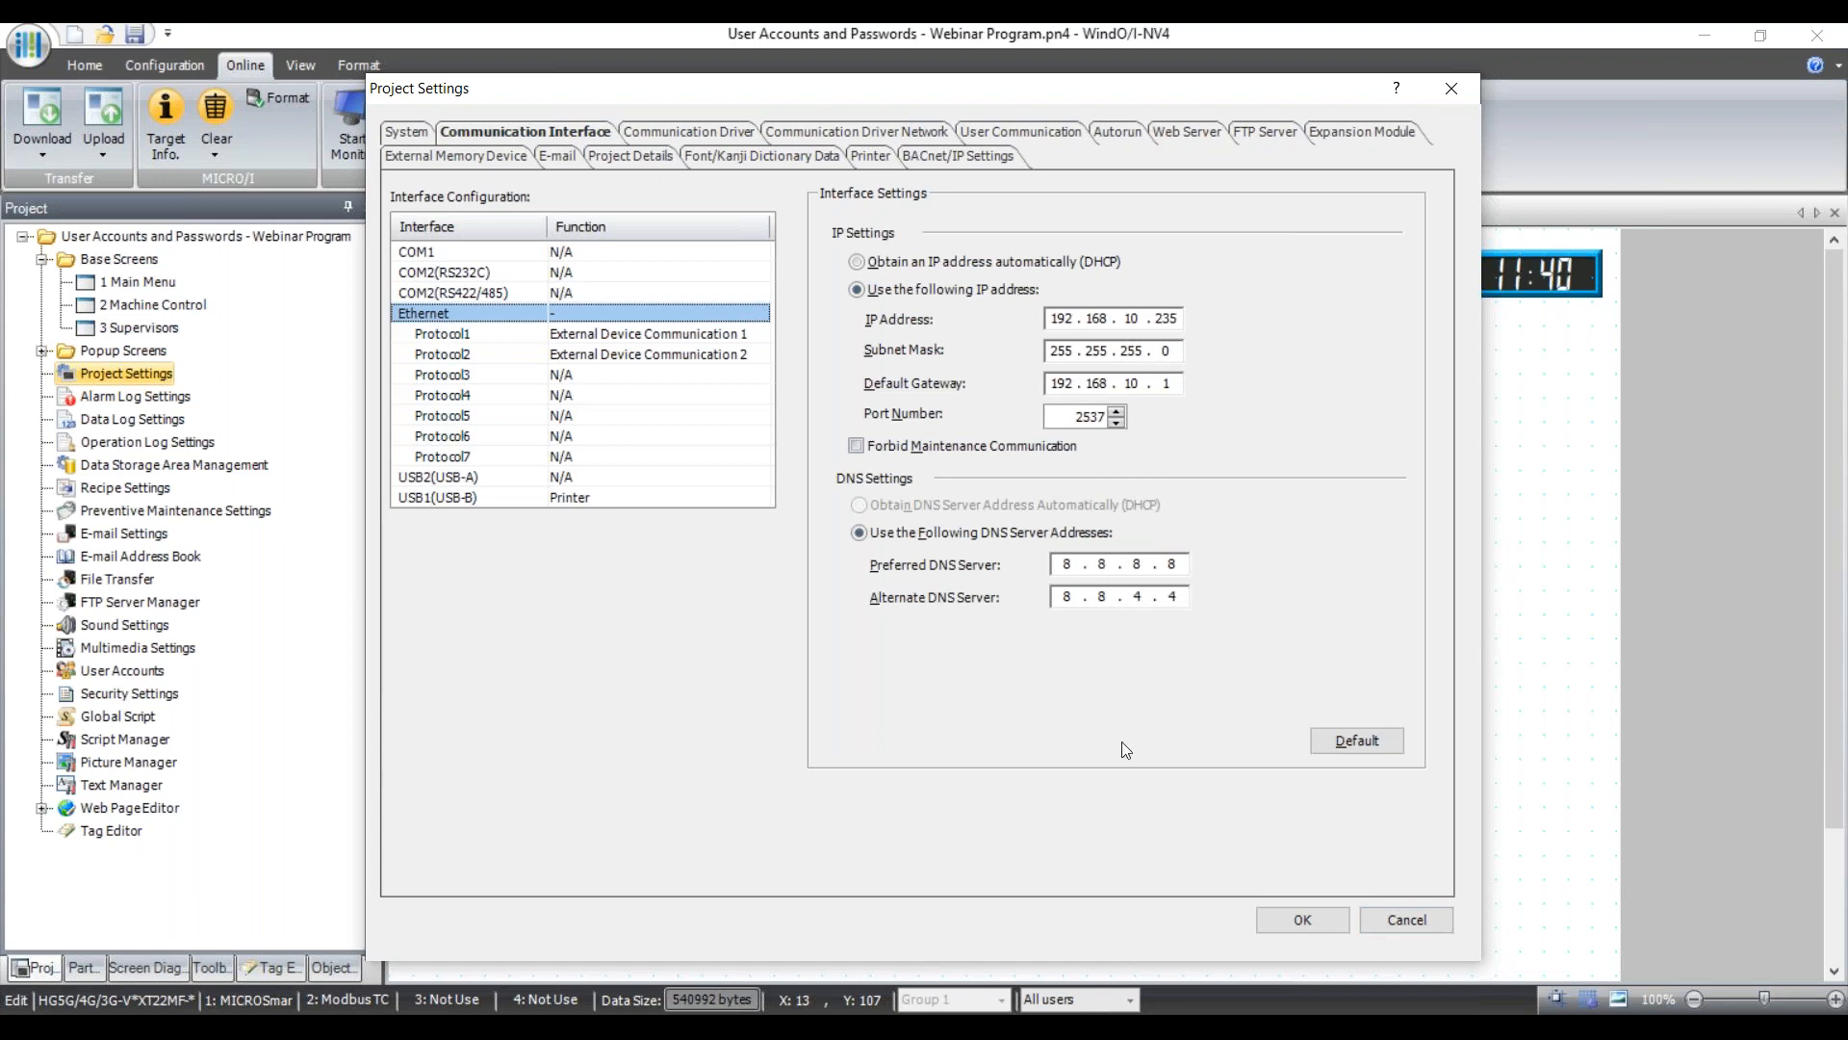
pyautogui.click(1401, 919)
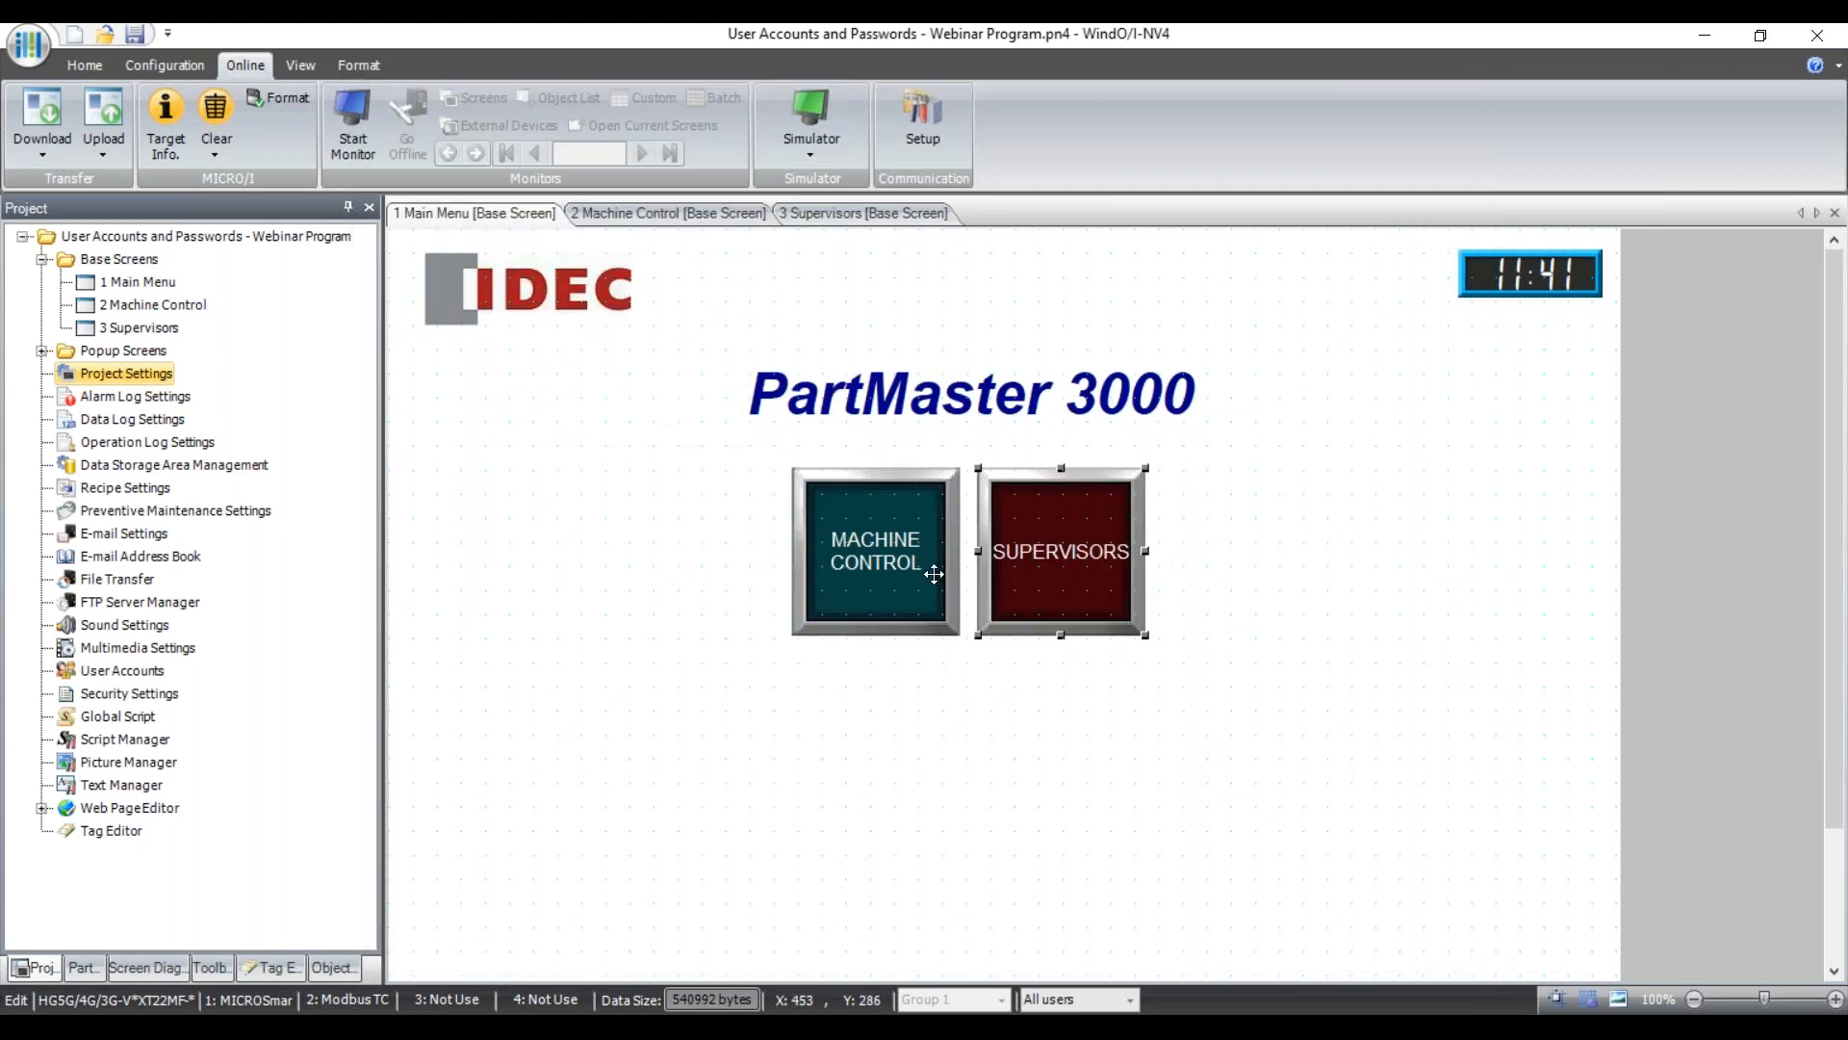
pyautogui.click(44, 116)
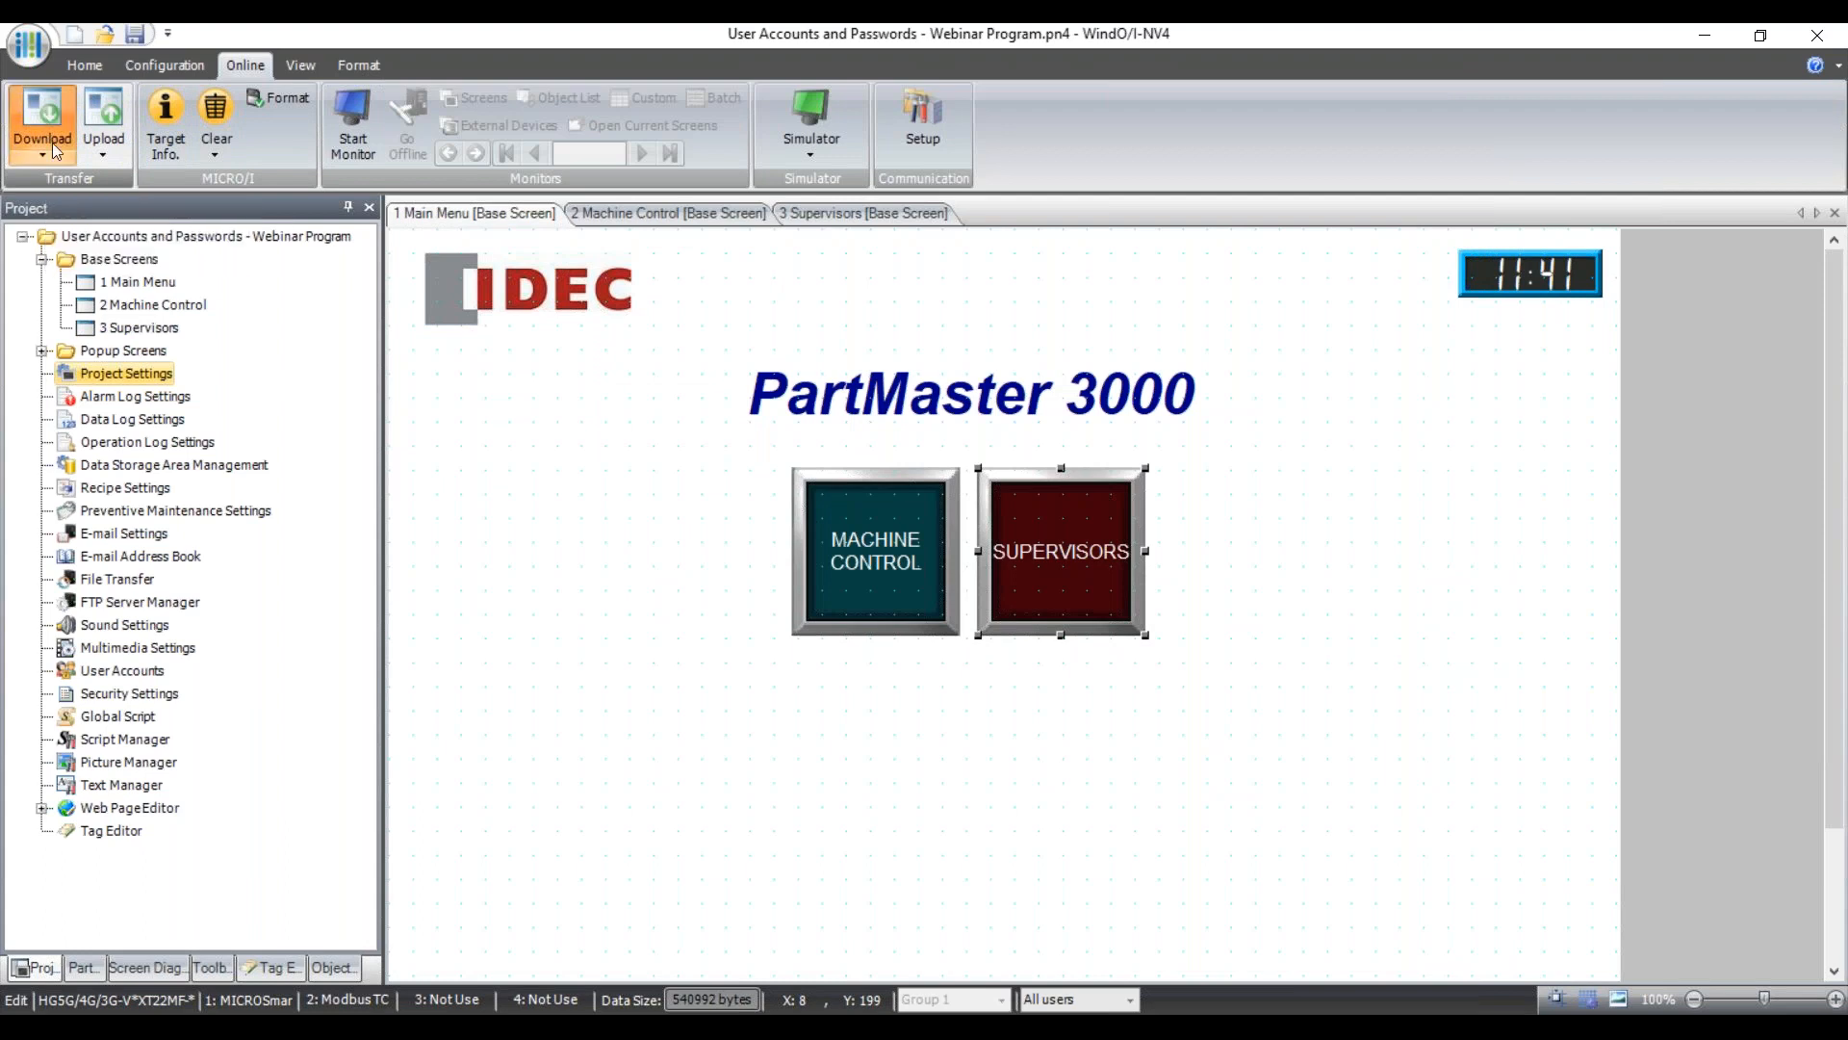
# Download the full project to the panel at 192.168.10.235, logging in with a panel user account.
pyautogui.click(1028, 813)
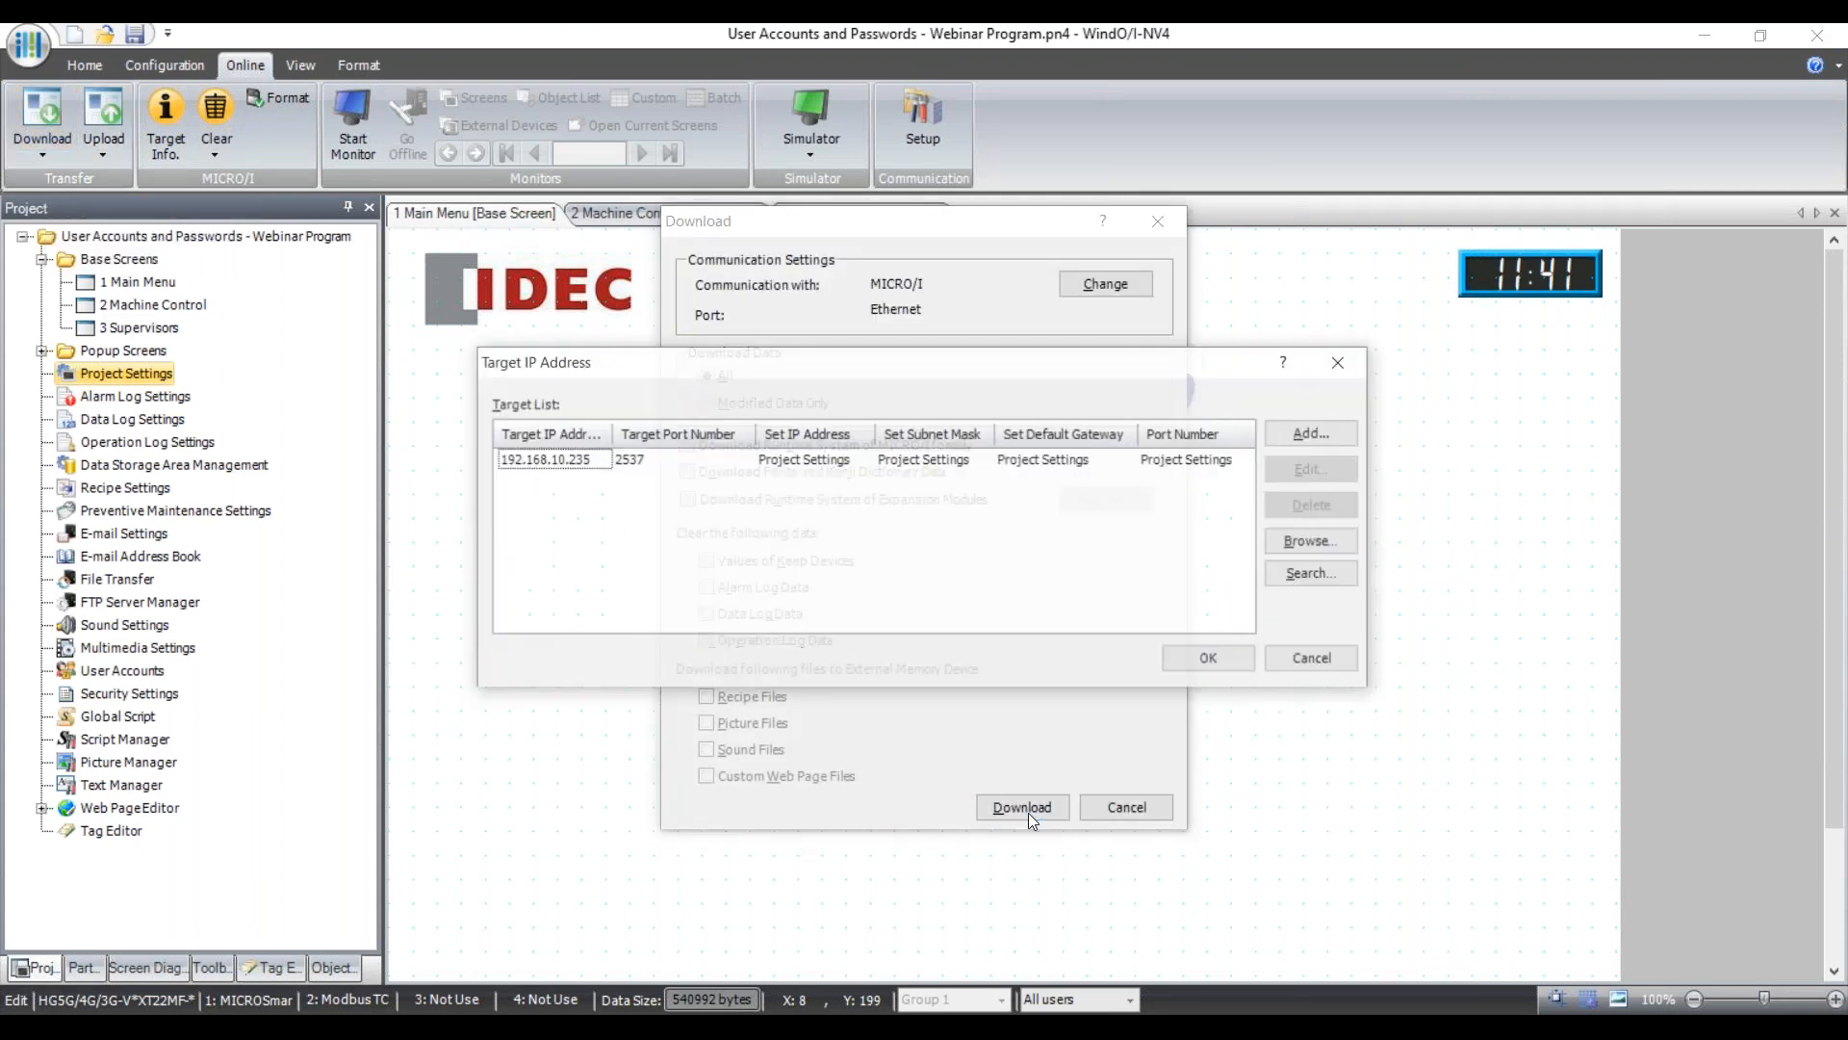
pyautogui.click(1215, 659)
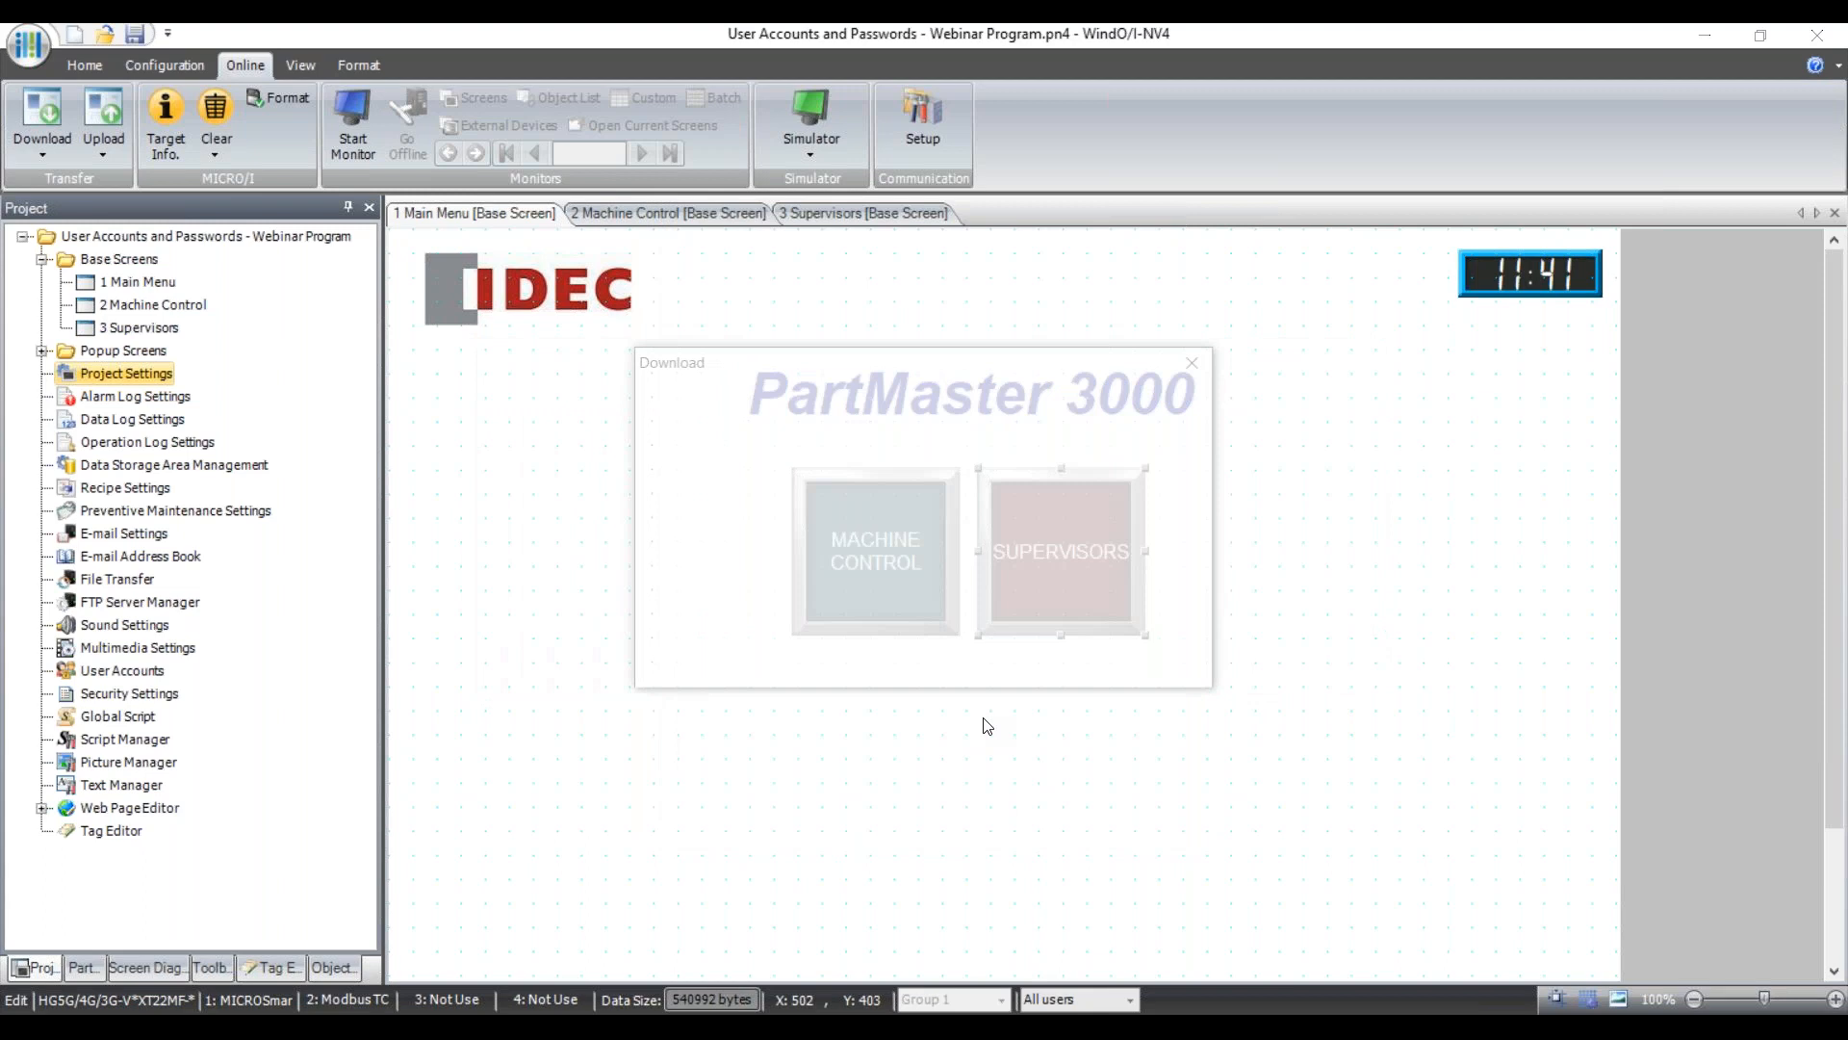
pyautogui.click(987, 610)
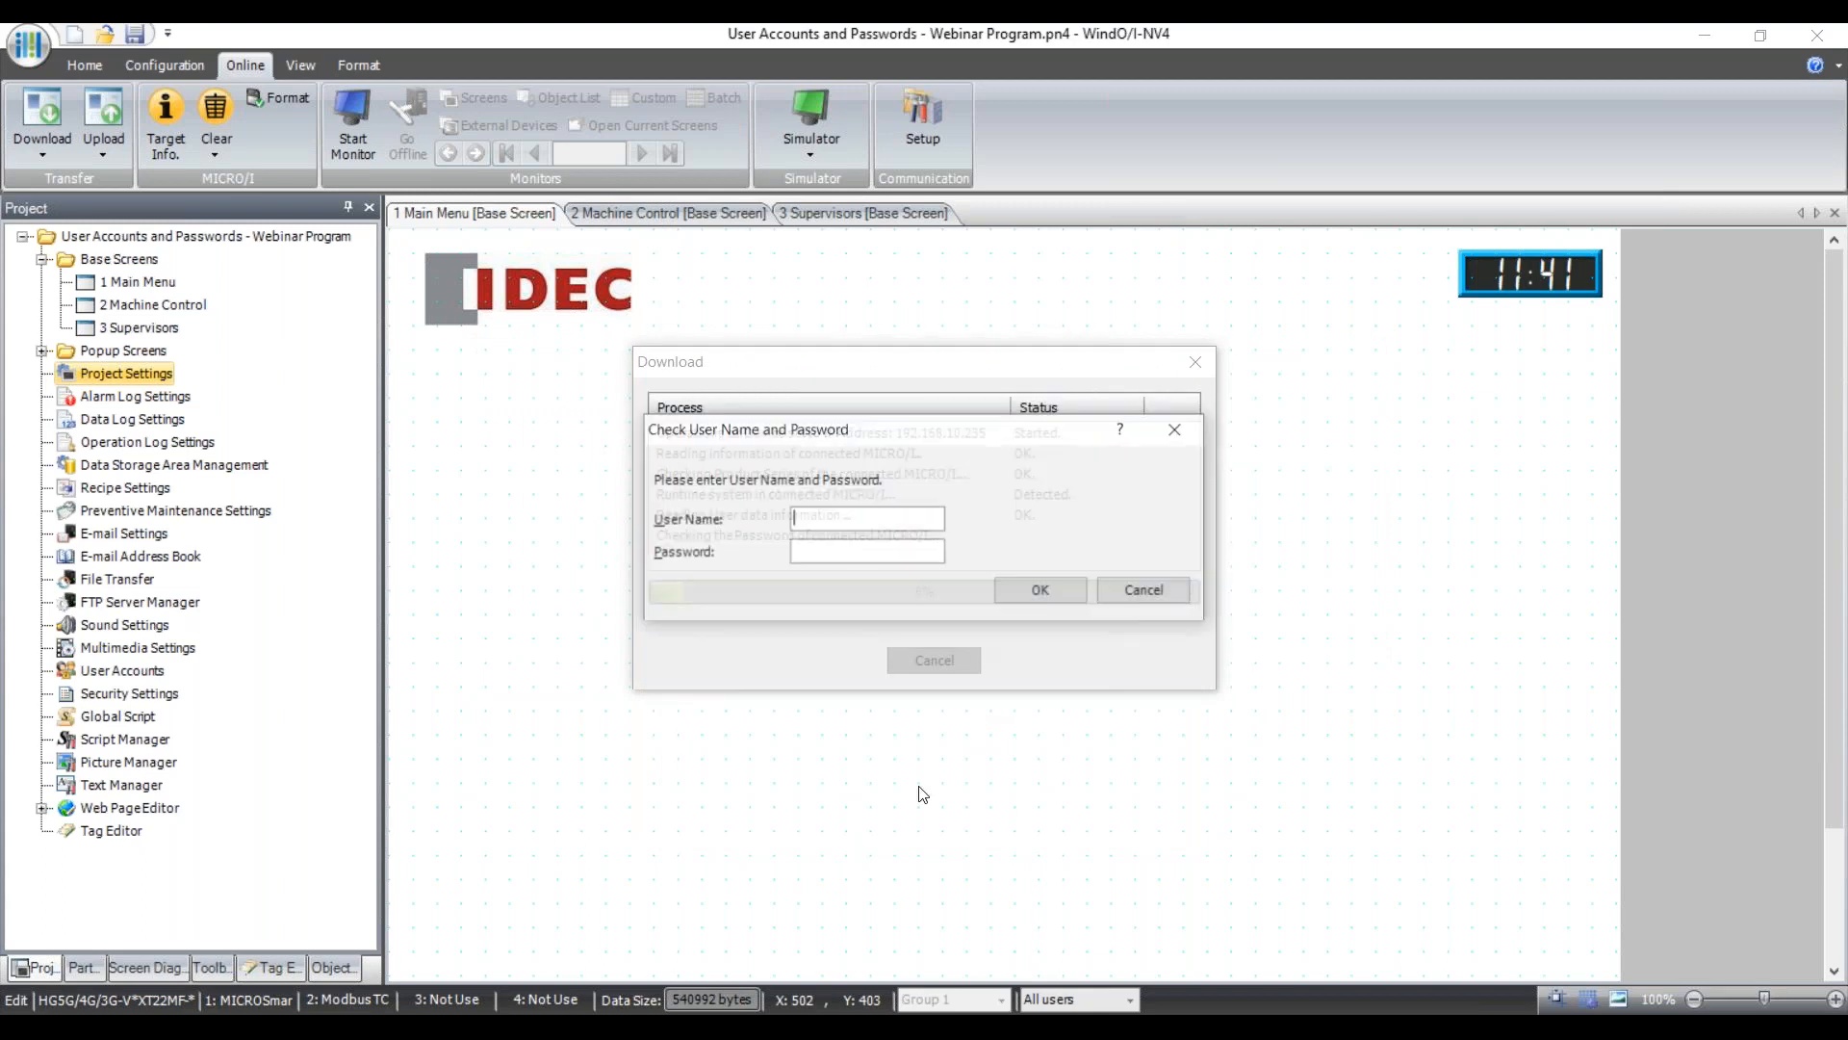
pyautogui.write('User')
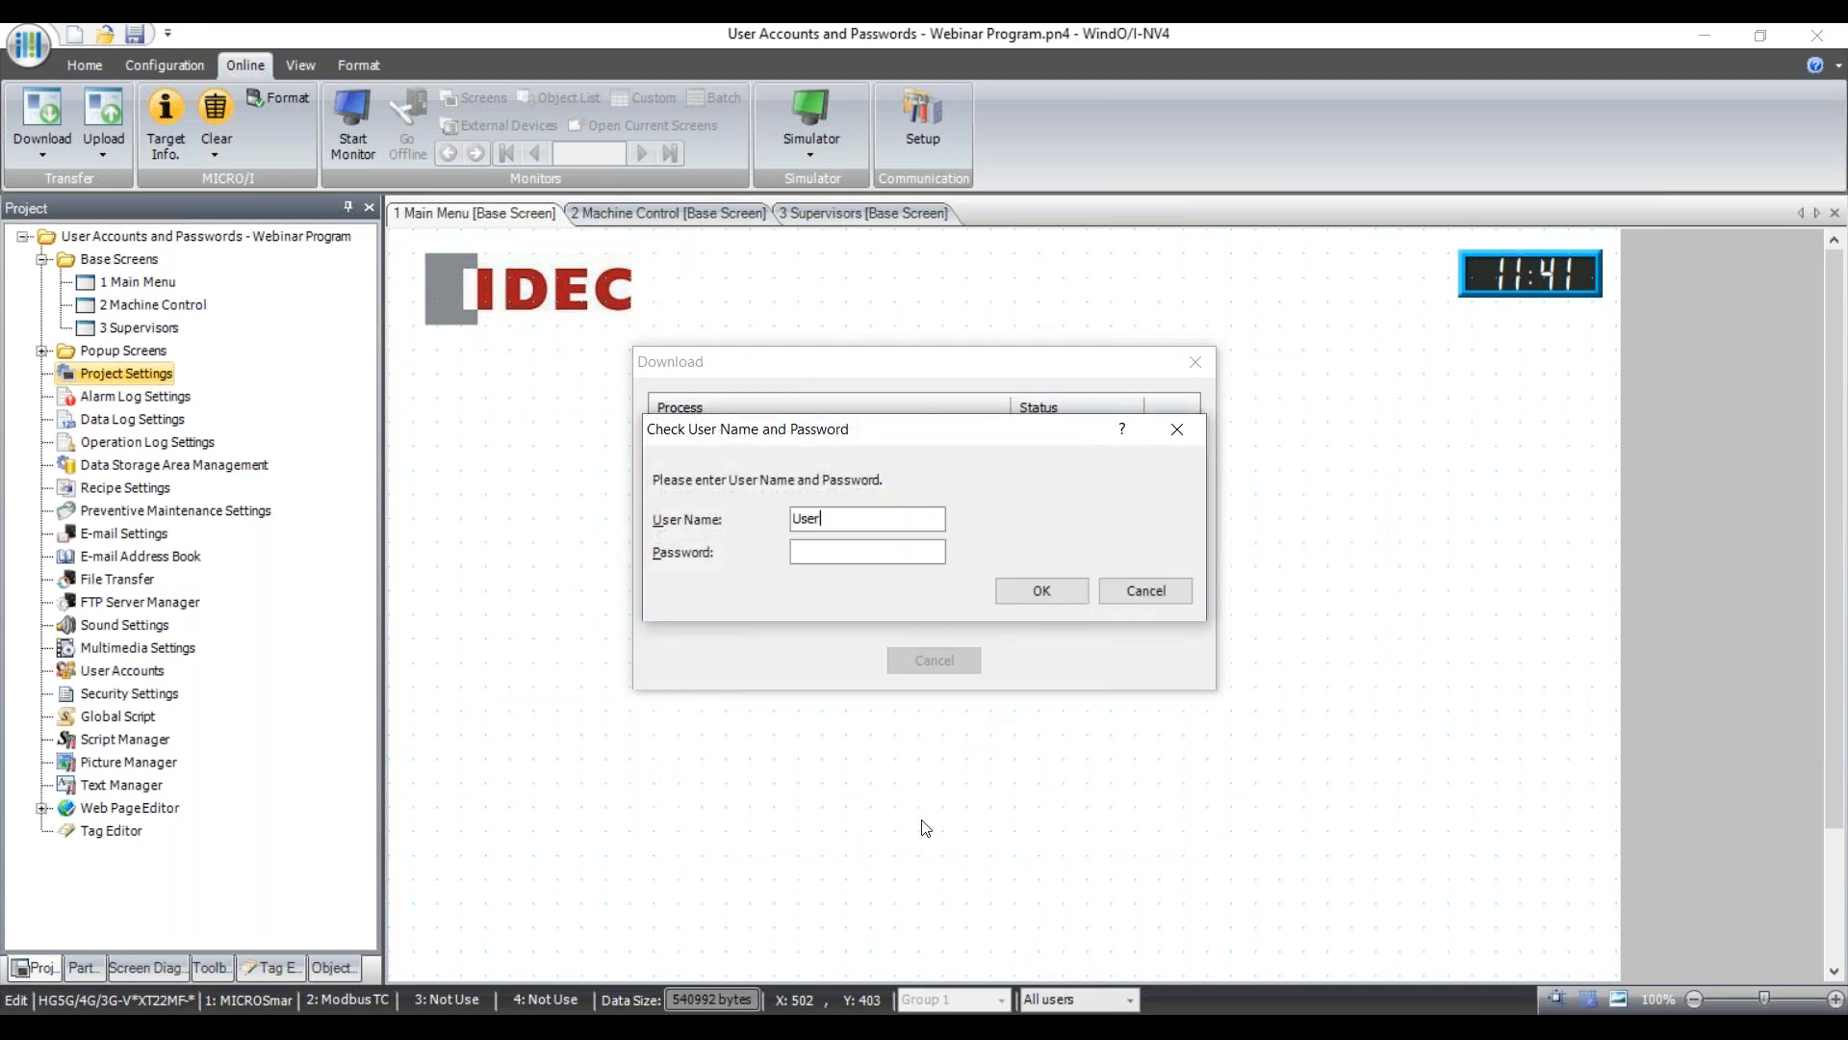
pyautogui.click(1042, 590)
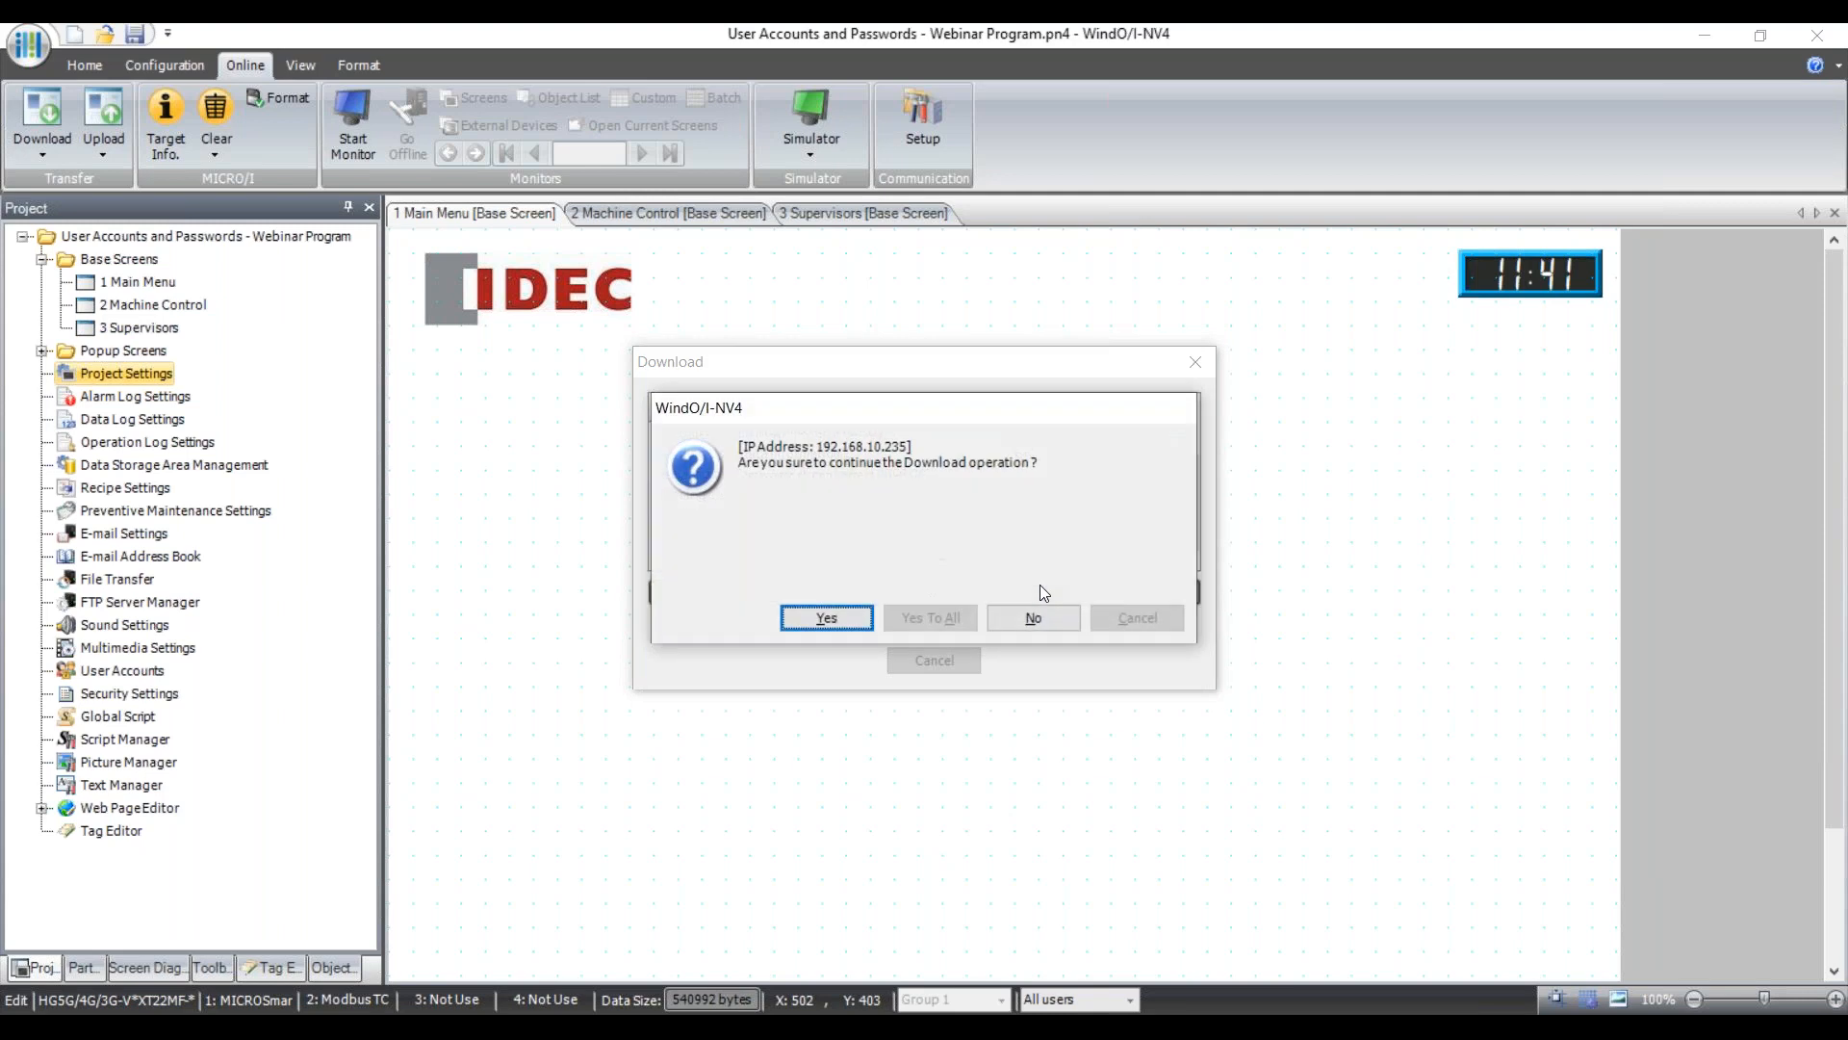
pyautogui.click(825, 619)
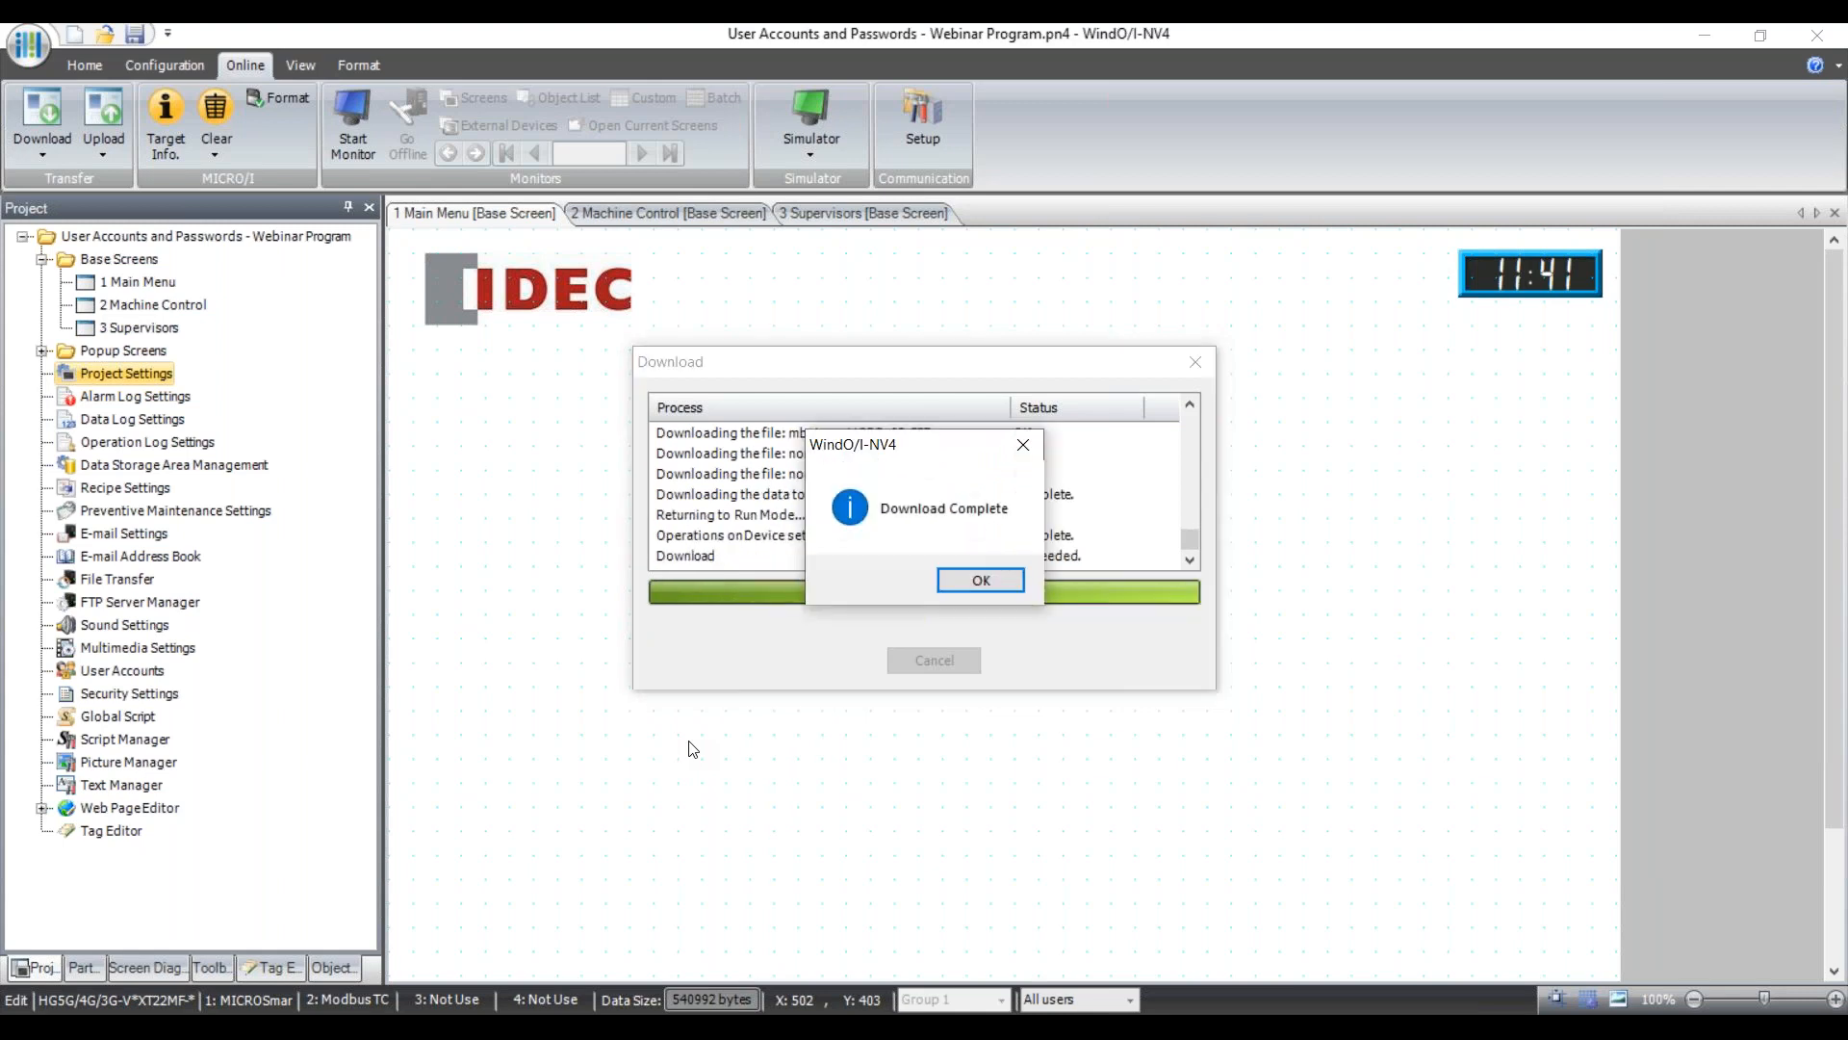
pyautogui.click(995, 585)
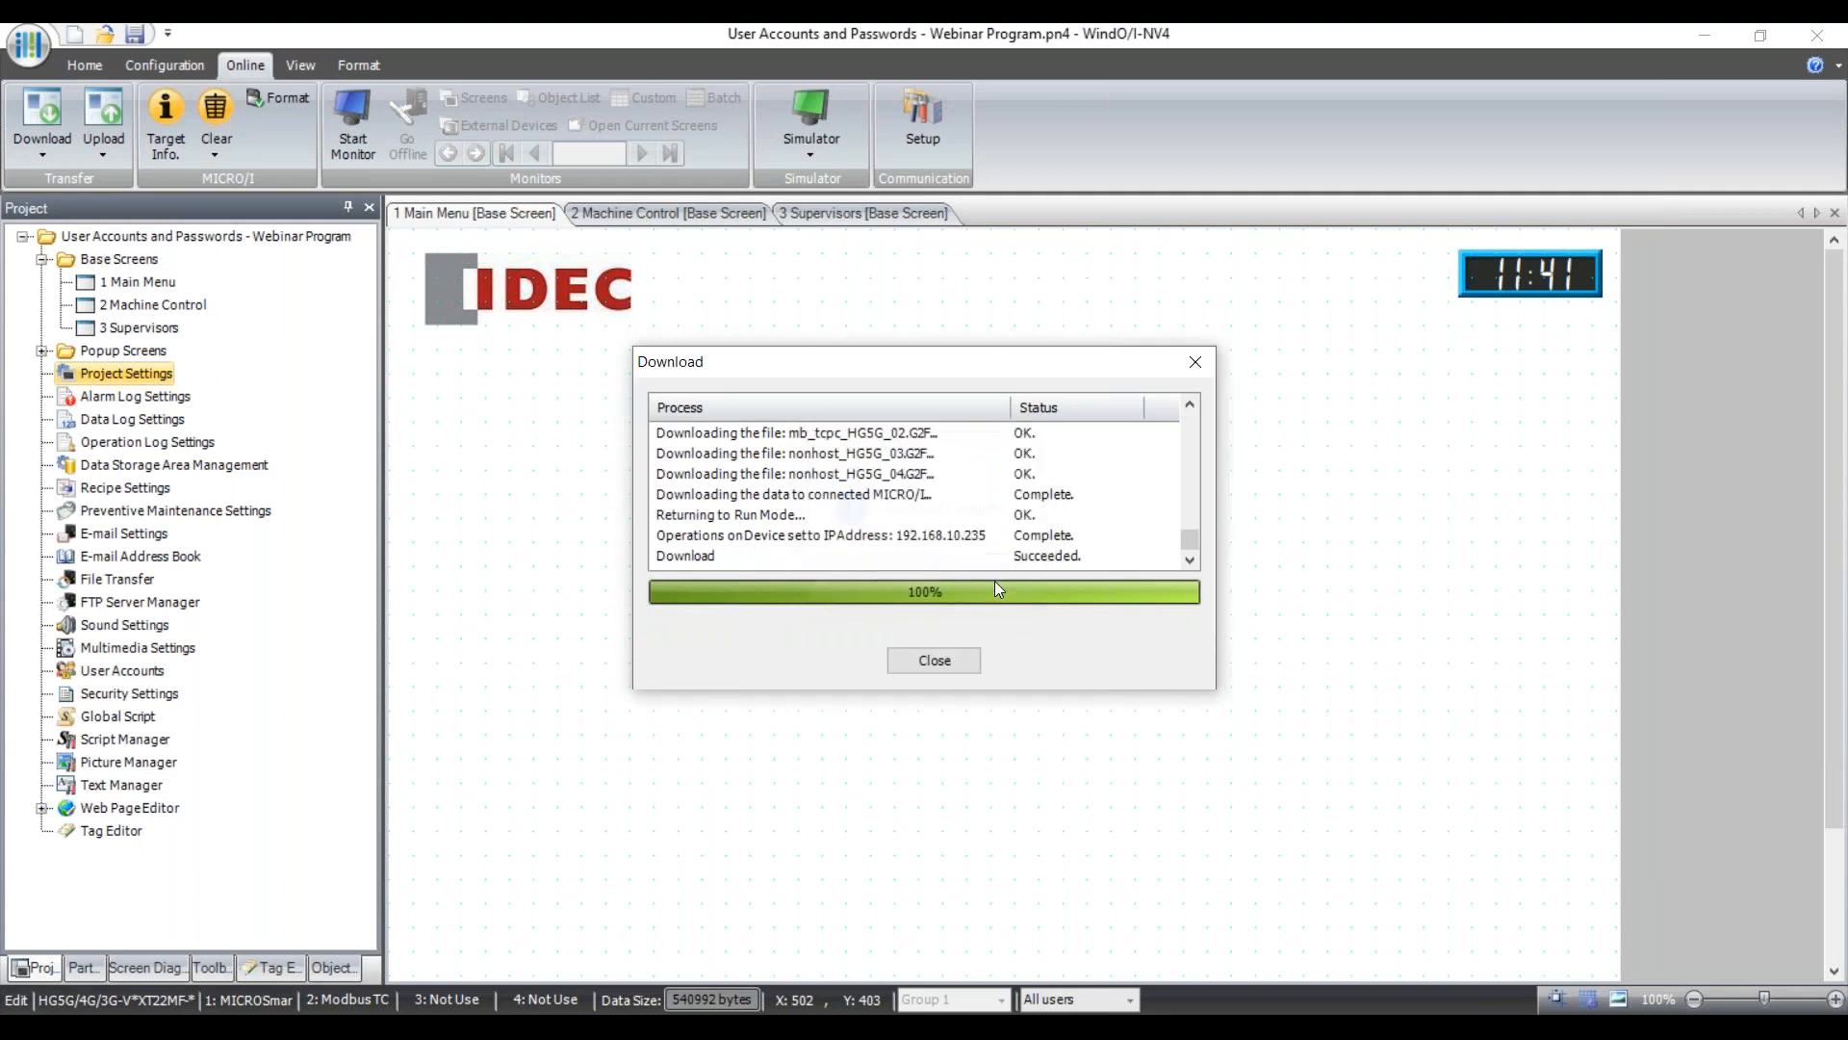
pyautogui.click(934, 660)
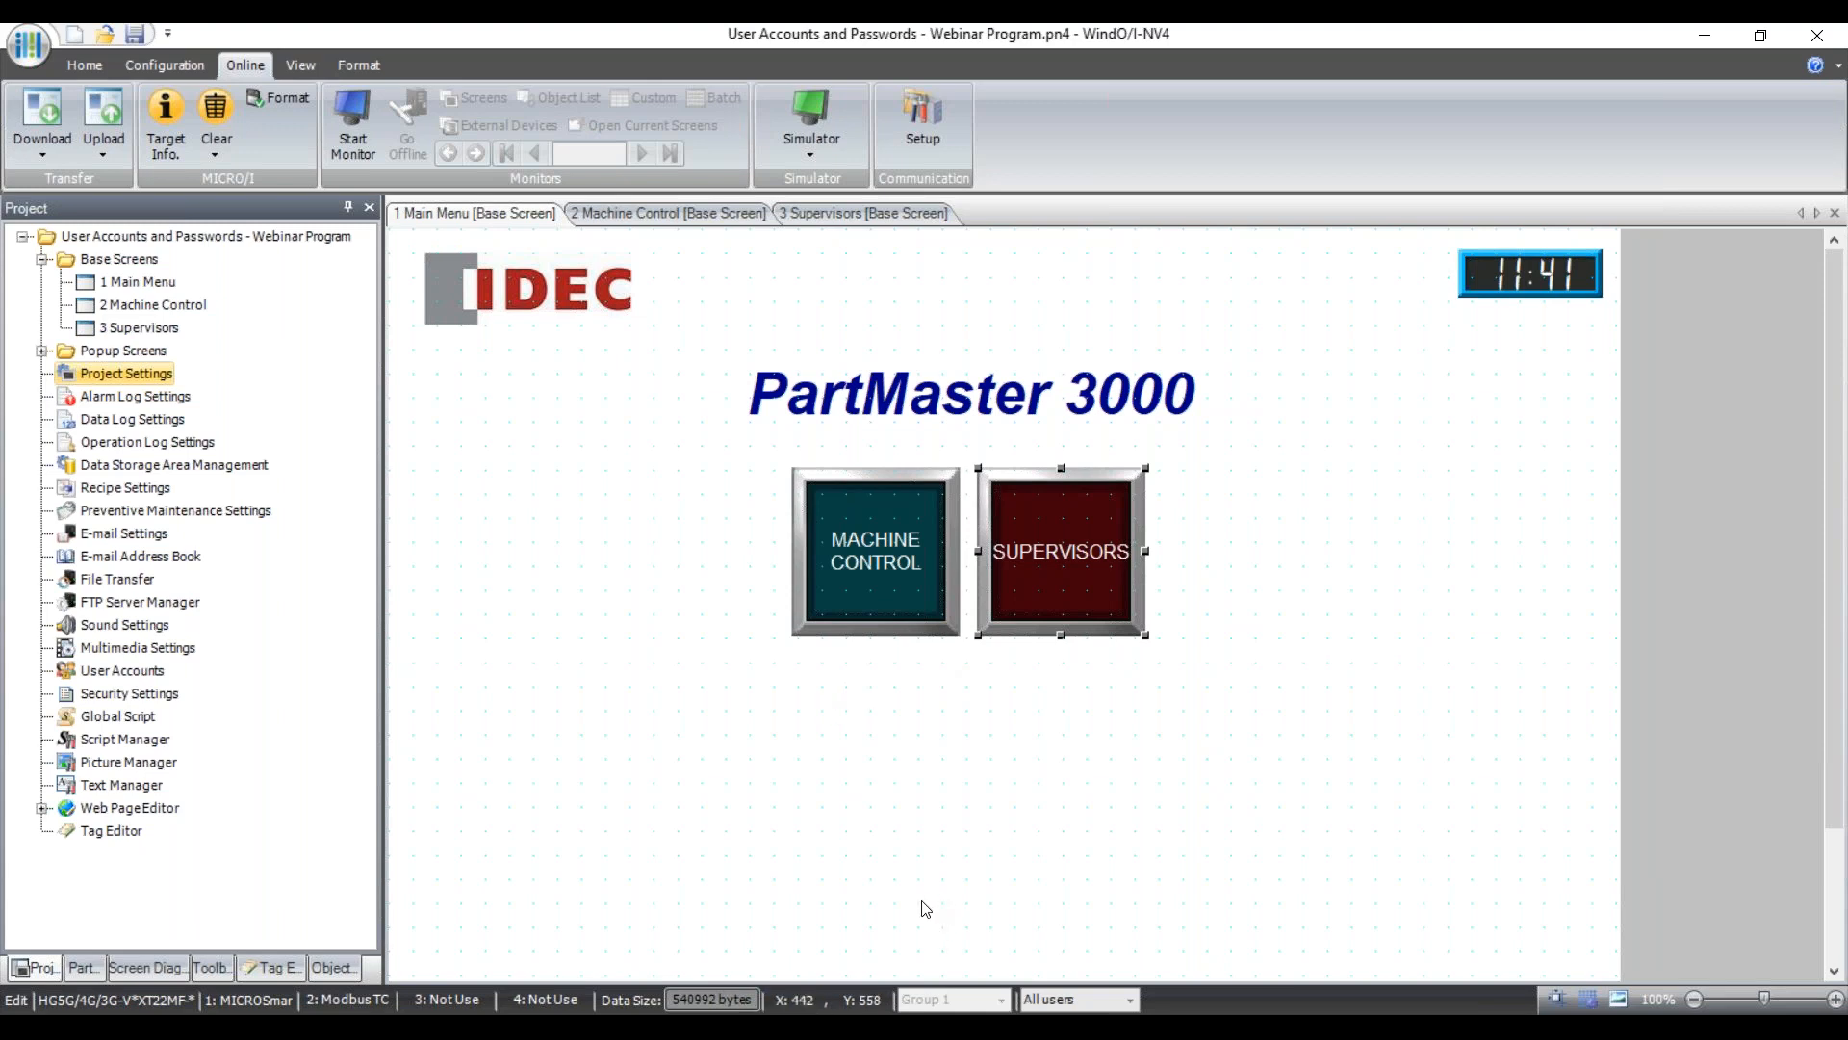
# Load the panel's web server at 192.168.10.235 in Chrome and sign in.
pyautogui.moveTo(660, 1030)
pyautogui.click(790, 938)
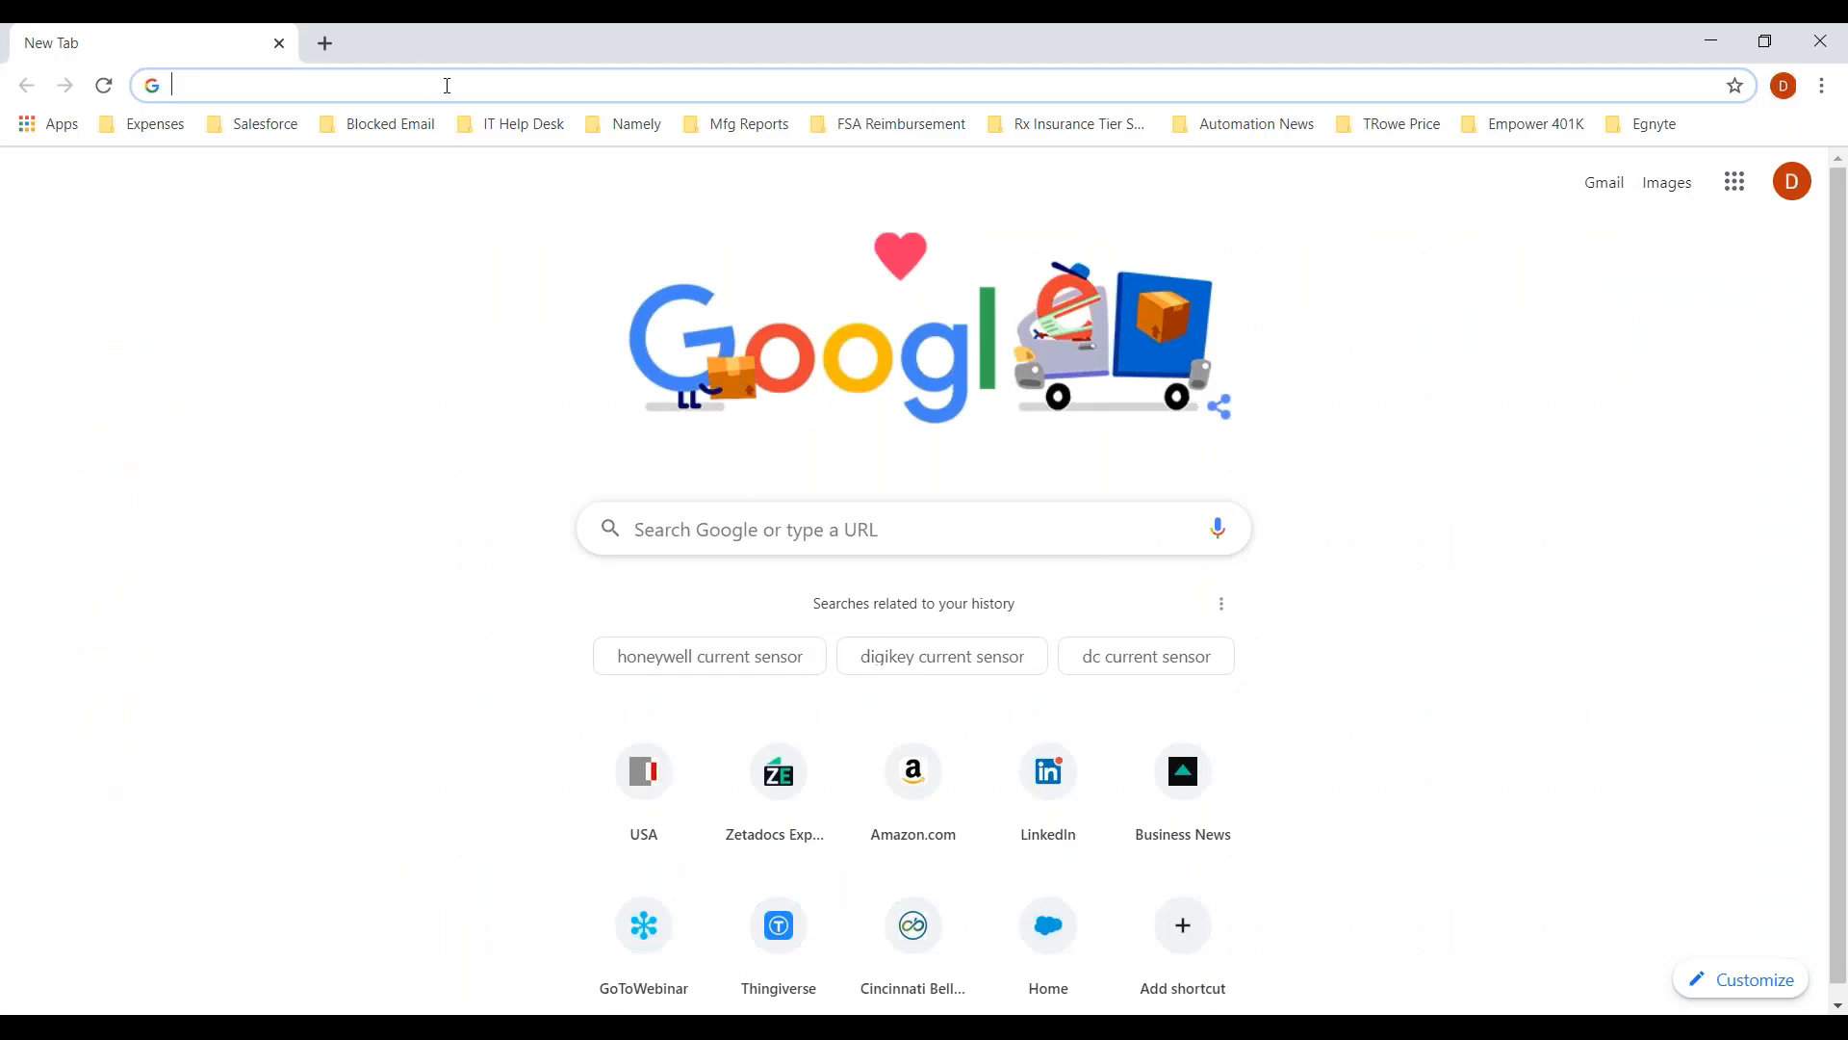
pyautogui.write('192.168.10')
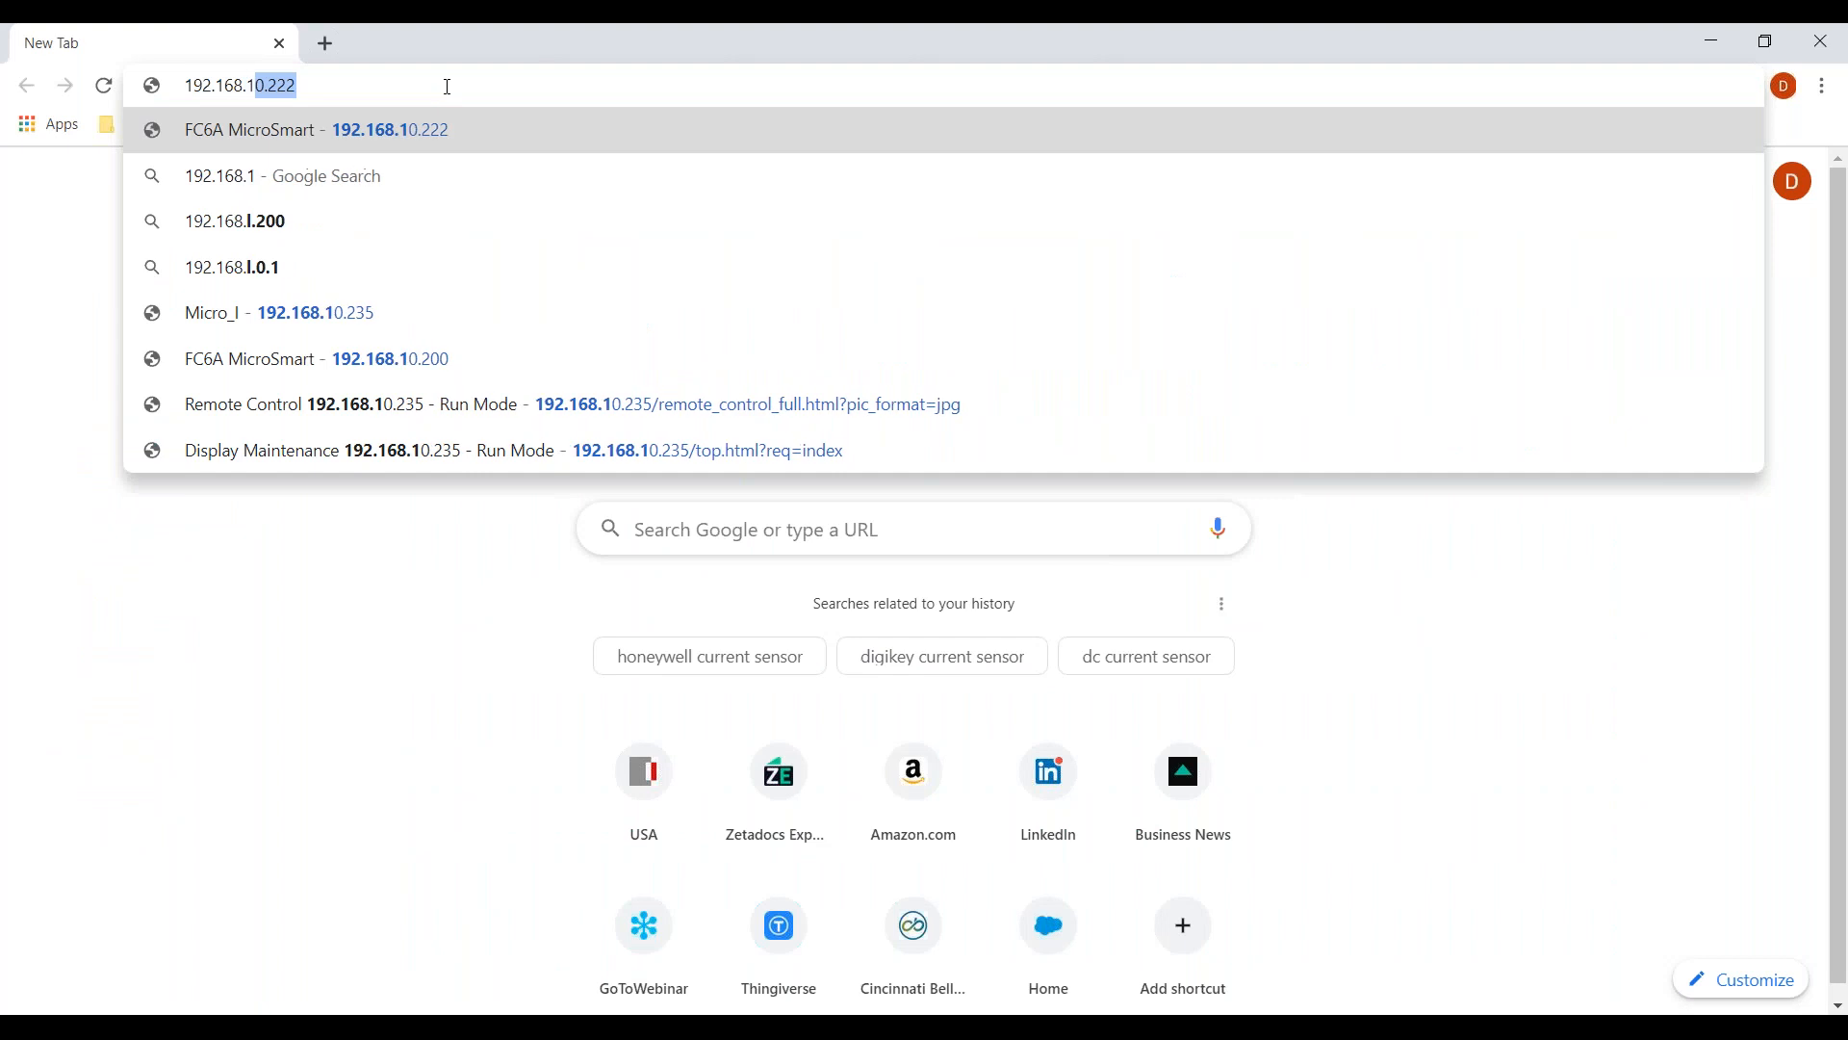
pyautogui.write('.')
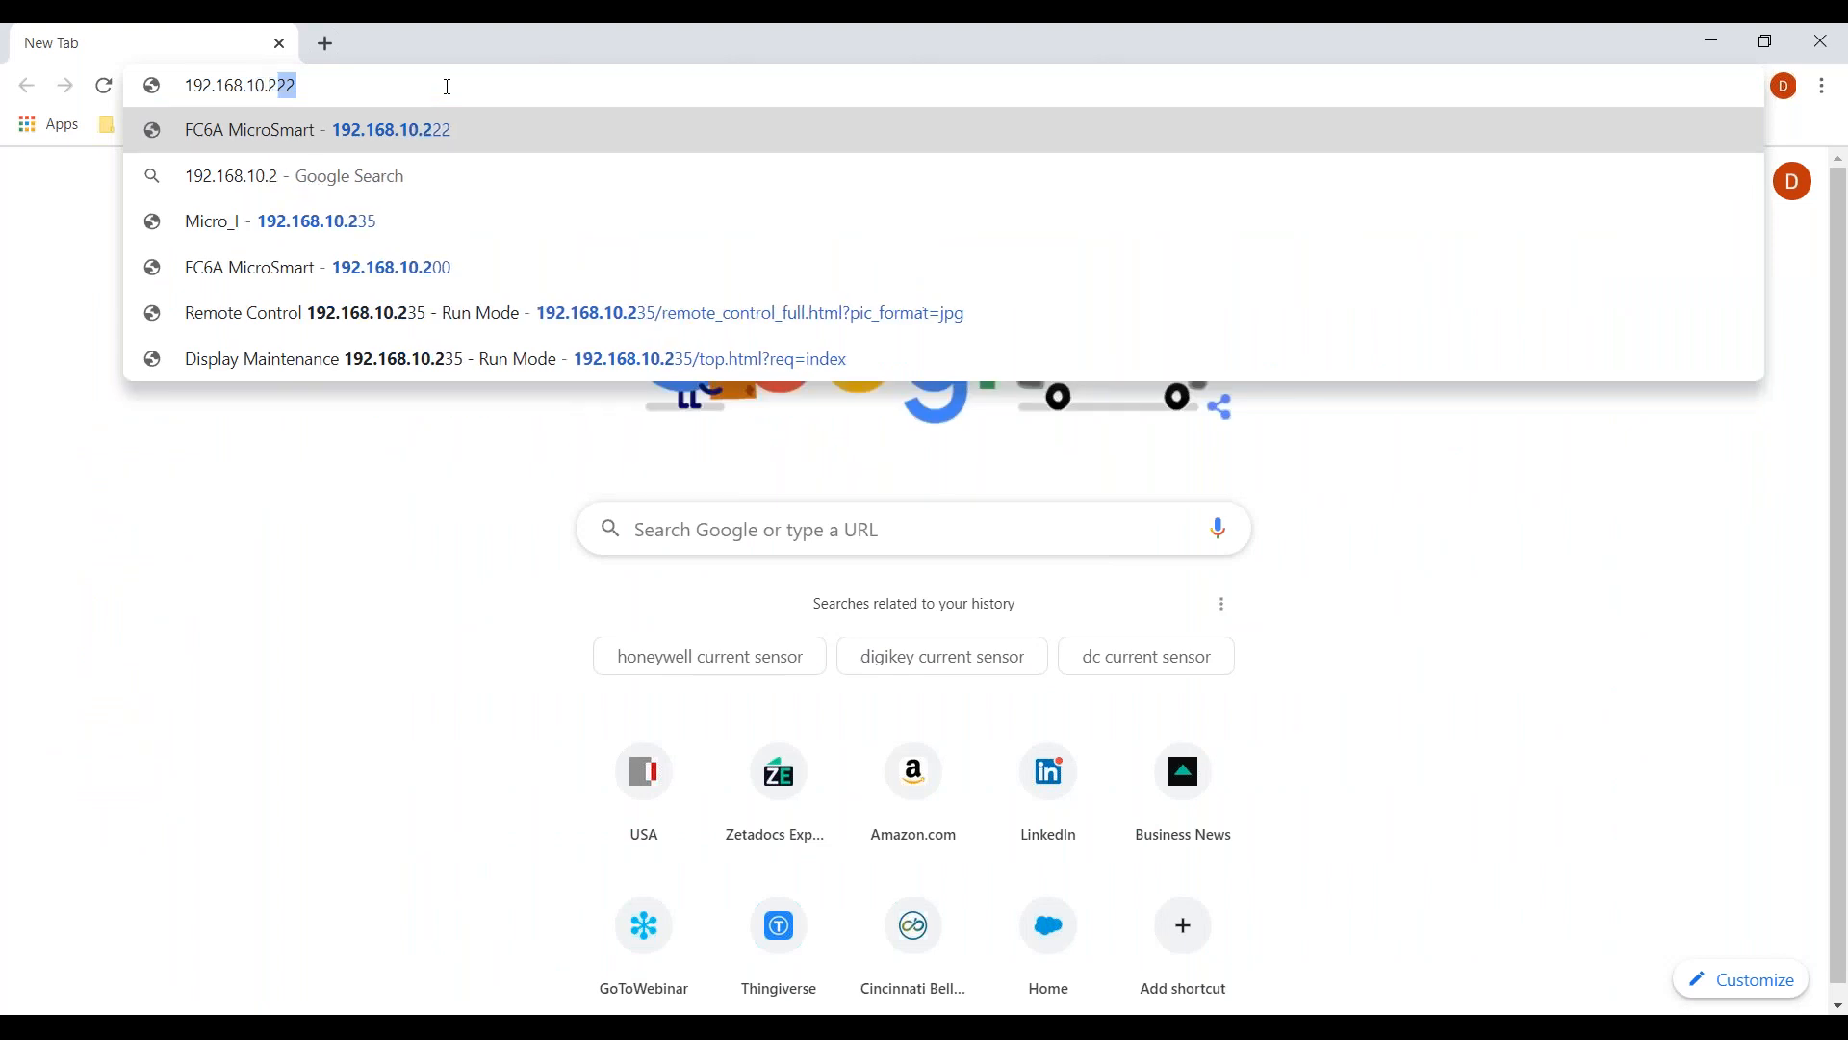
pyautogui.write('235')
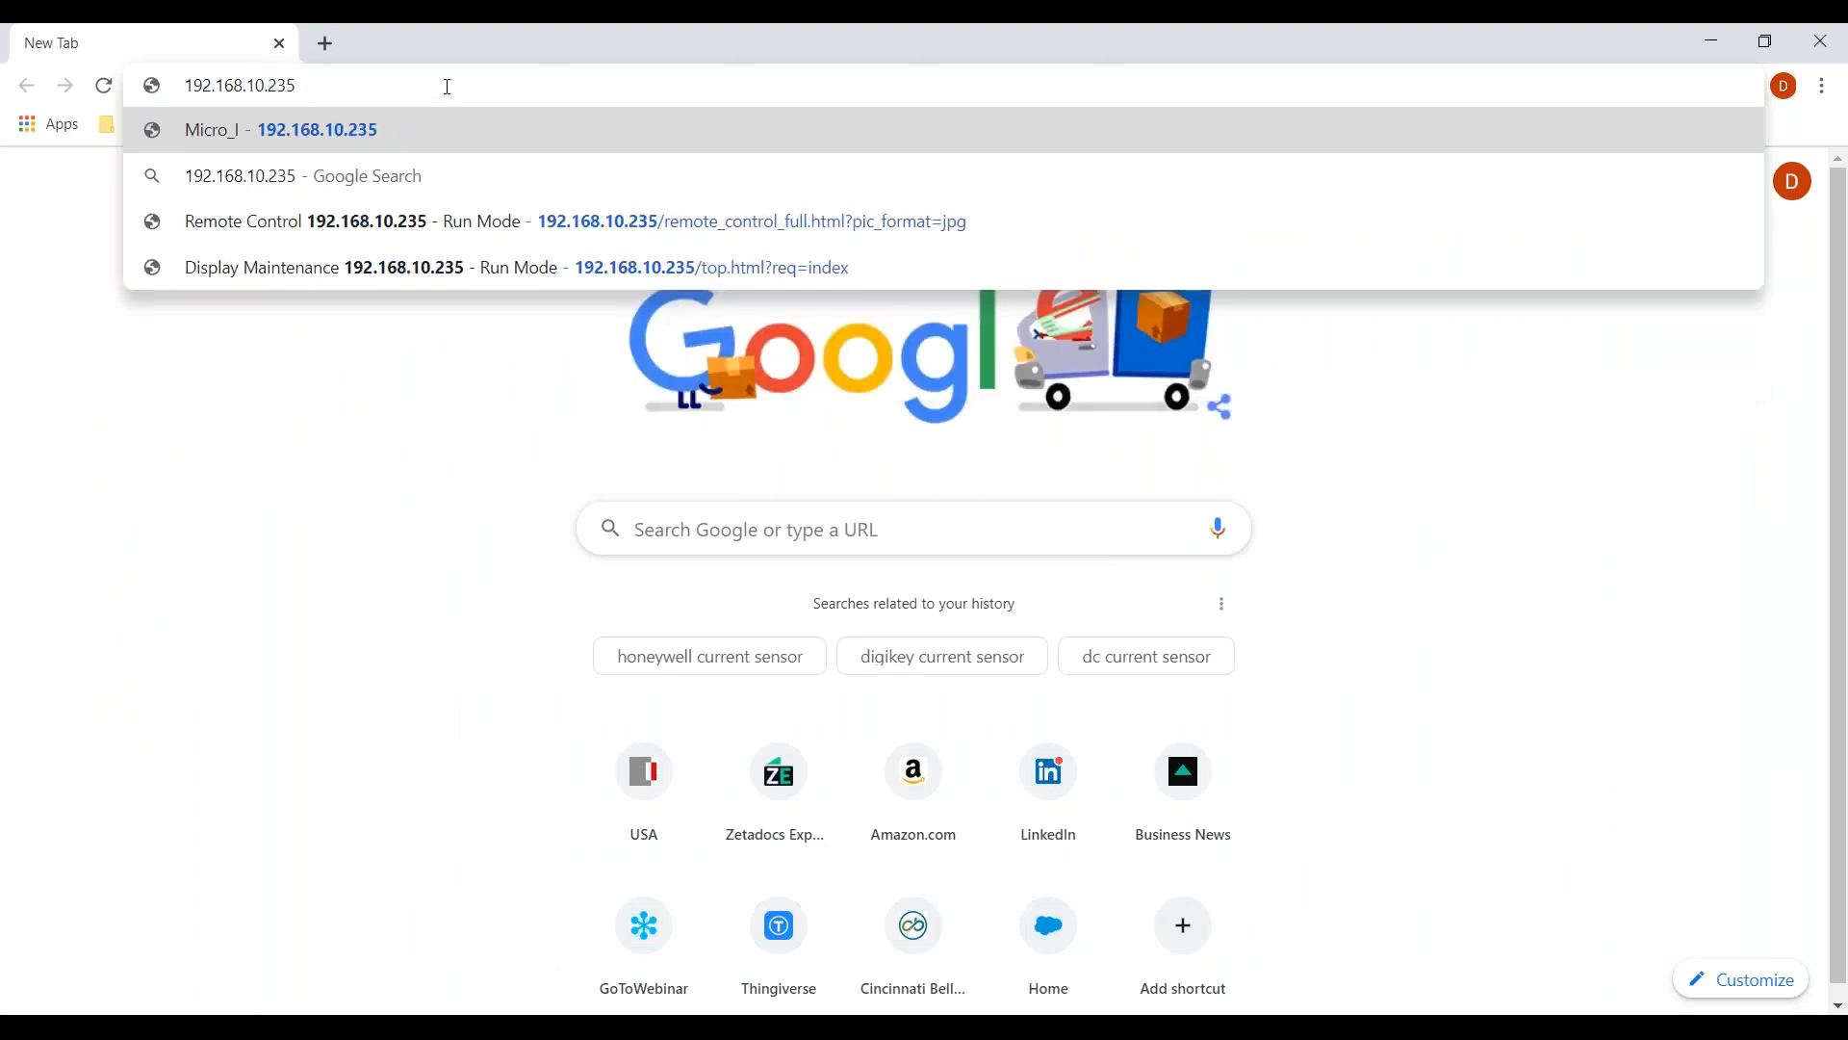
pyautogui.press('Return')
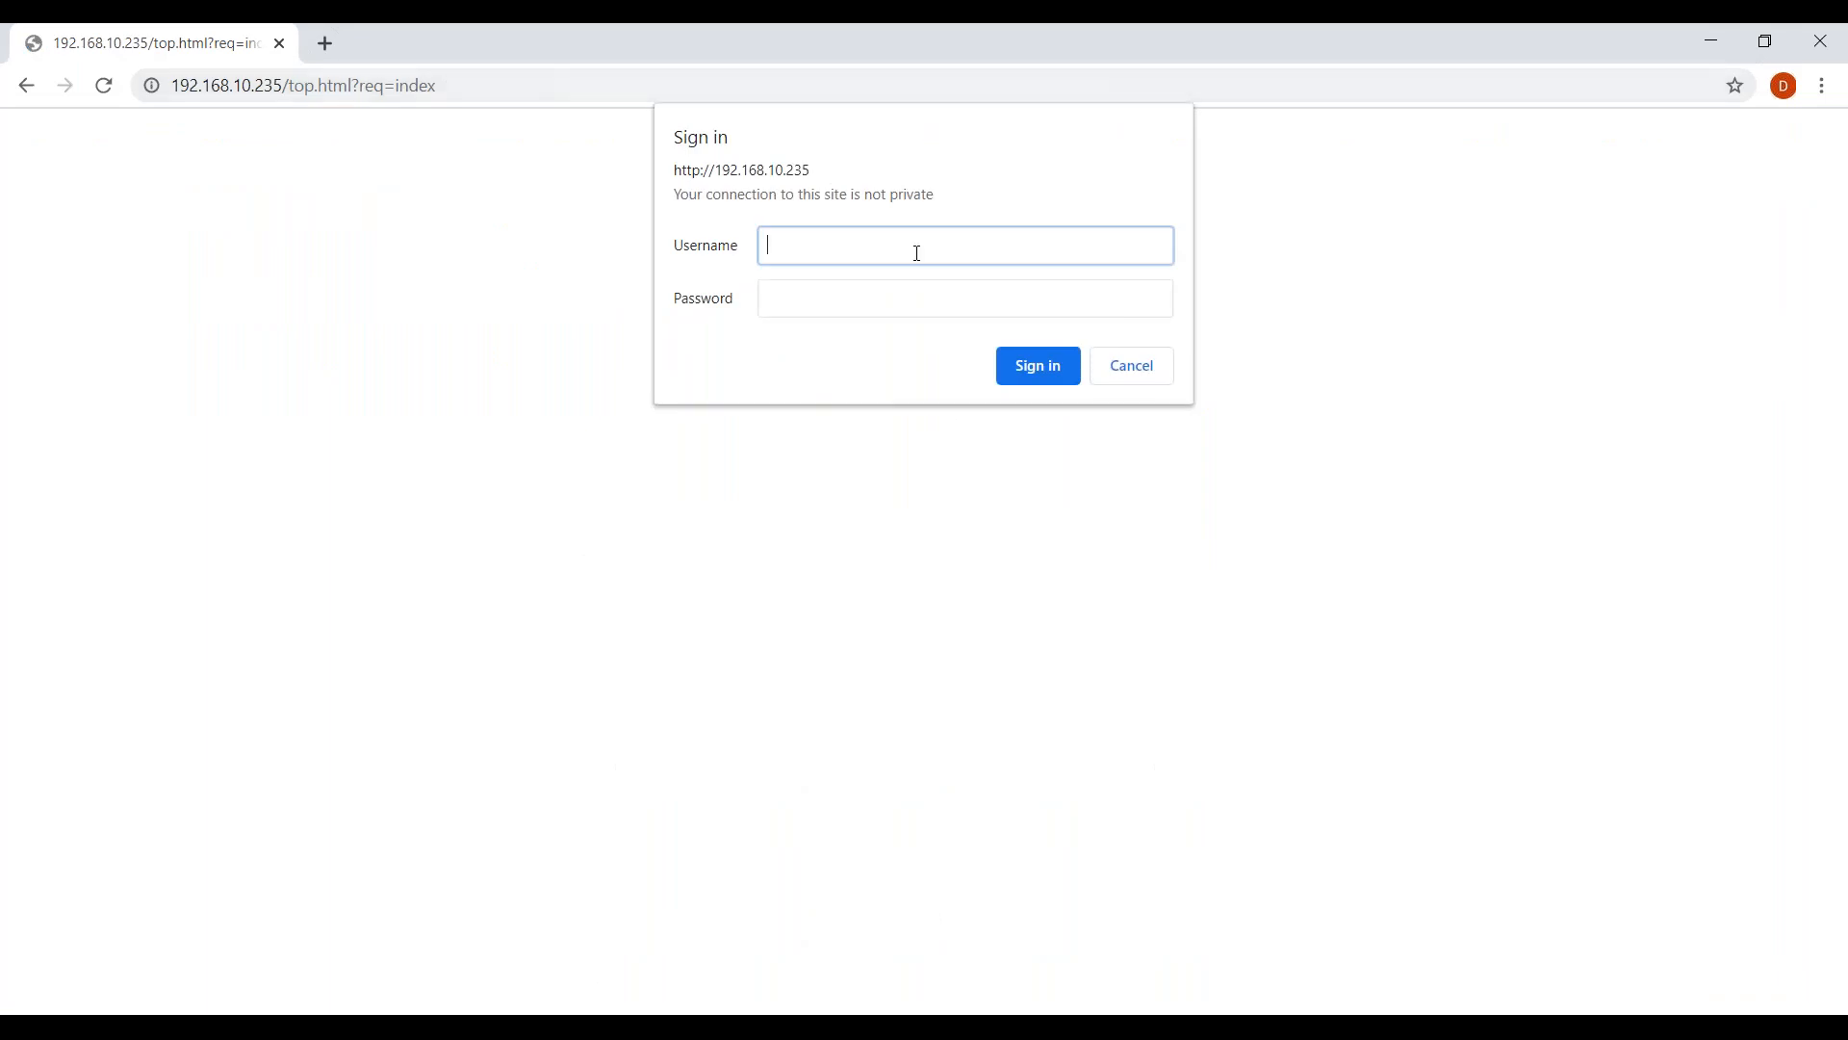
pyautogui.write('User')
pyautogui.press('Return')
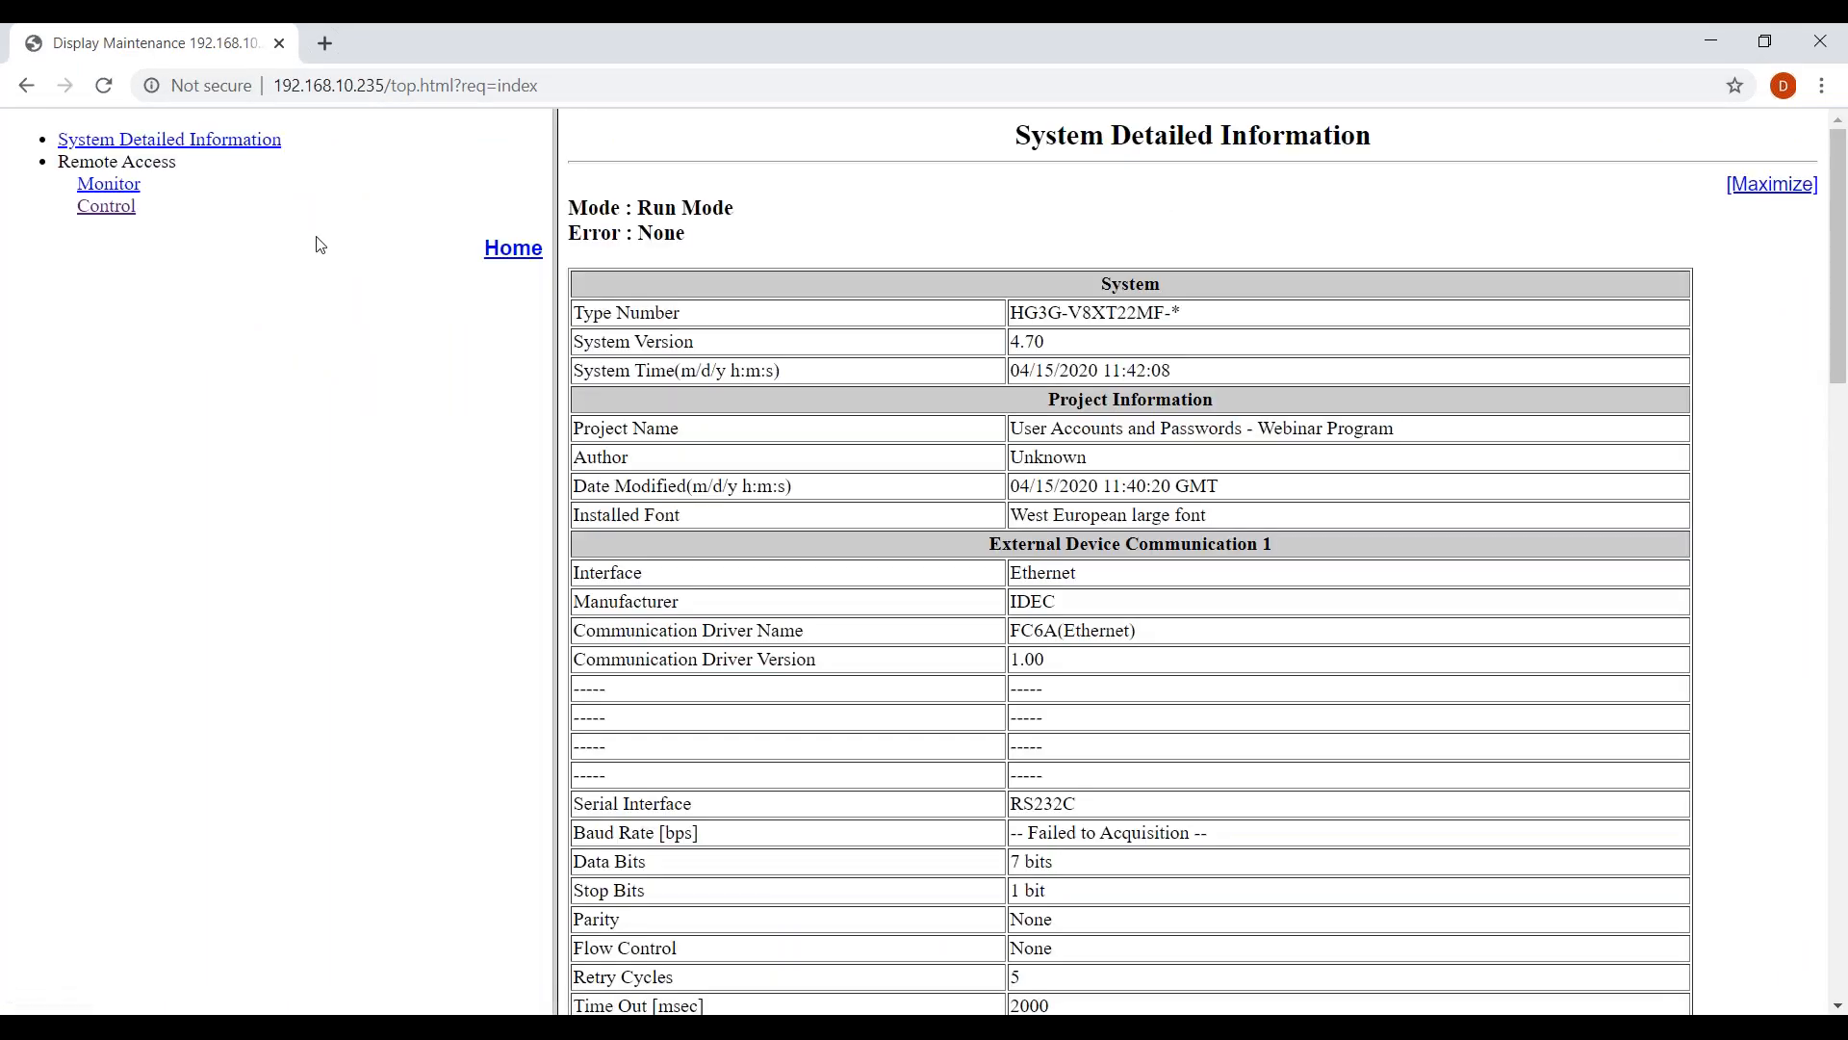
# Start full-size remote control and switch the panel to the Machine Control screen.
pyautogui.click(98, 213)
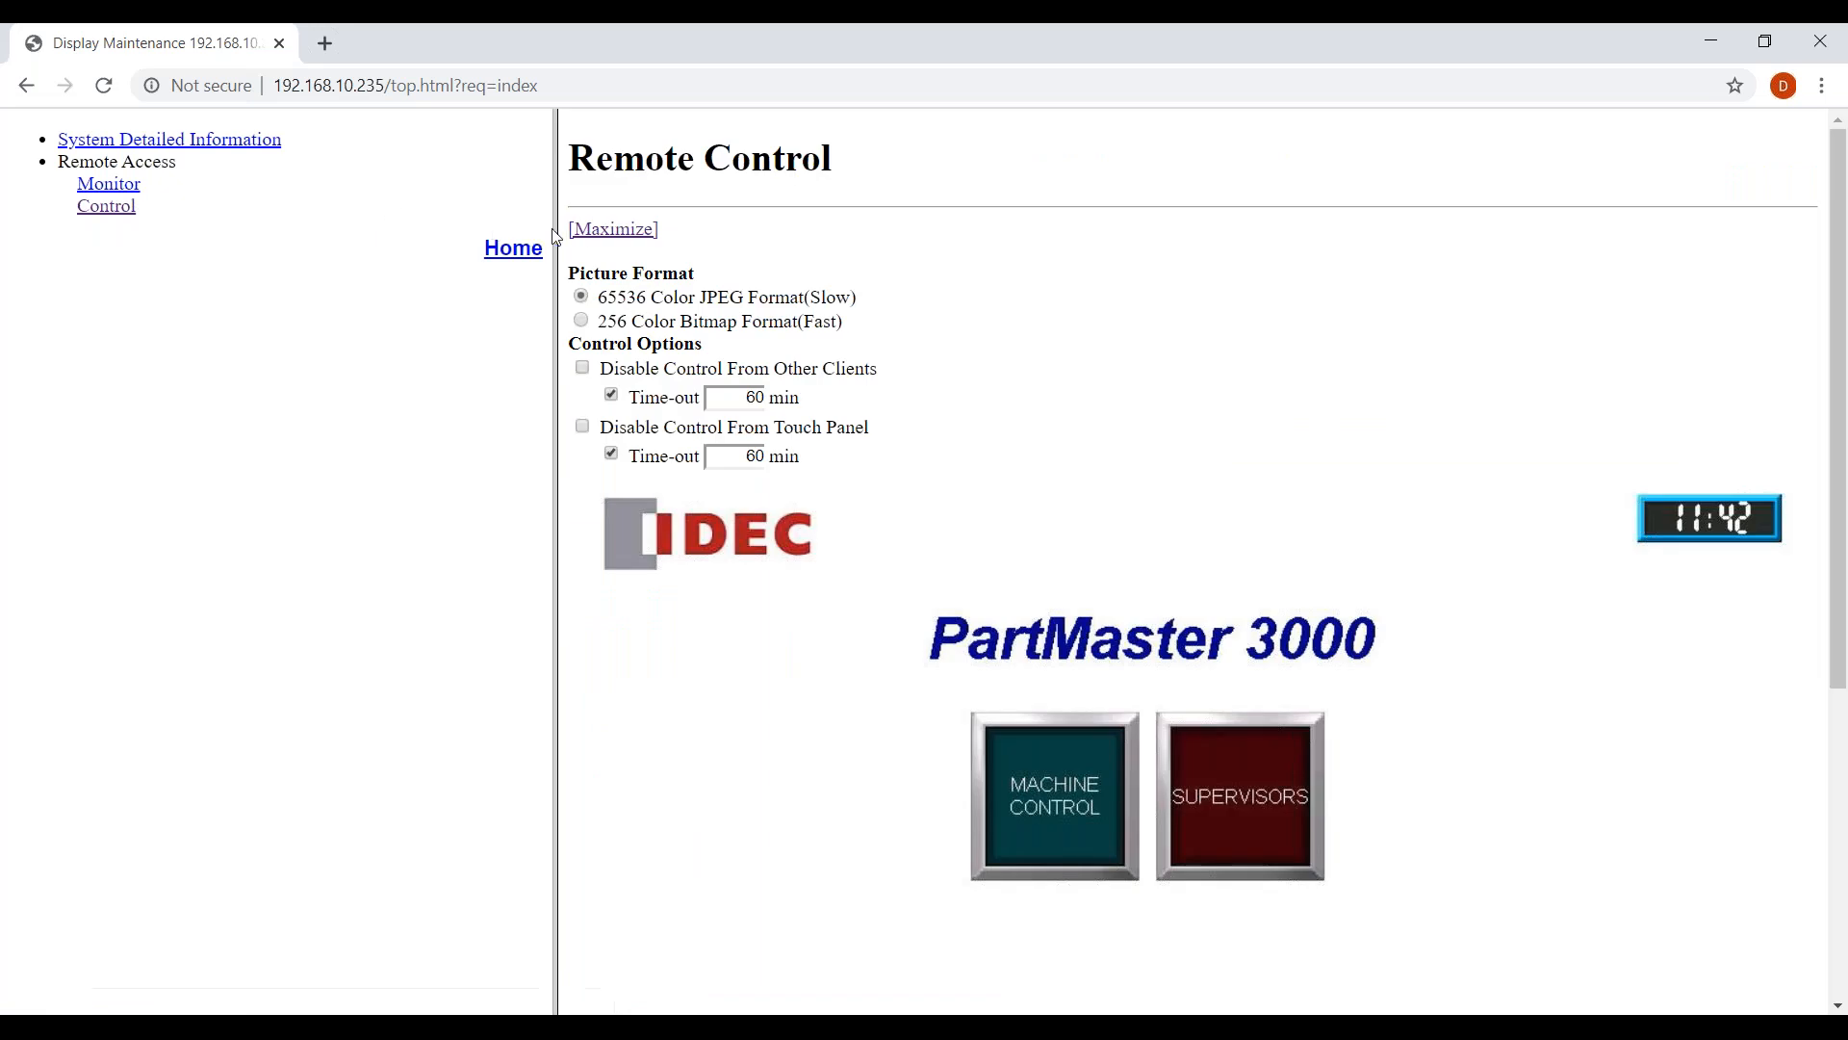
pyautogui.click(602, 235)
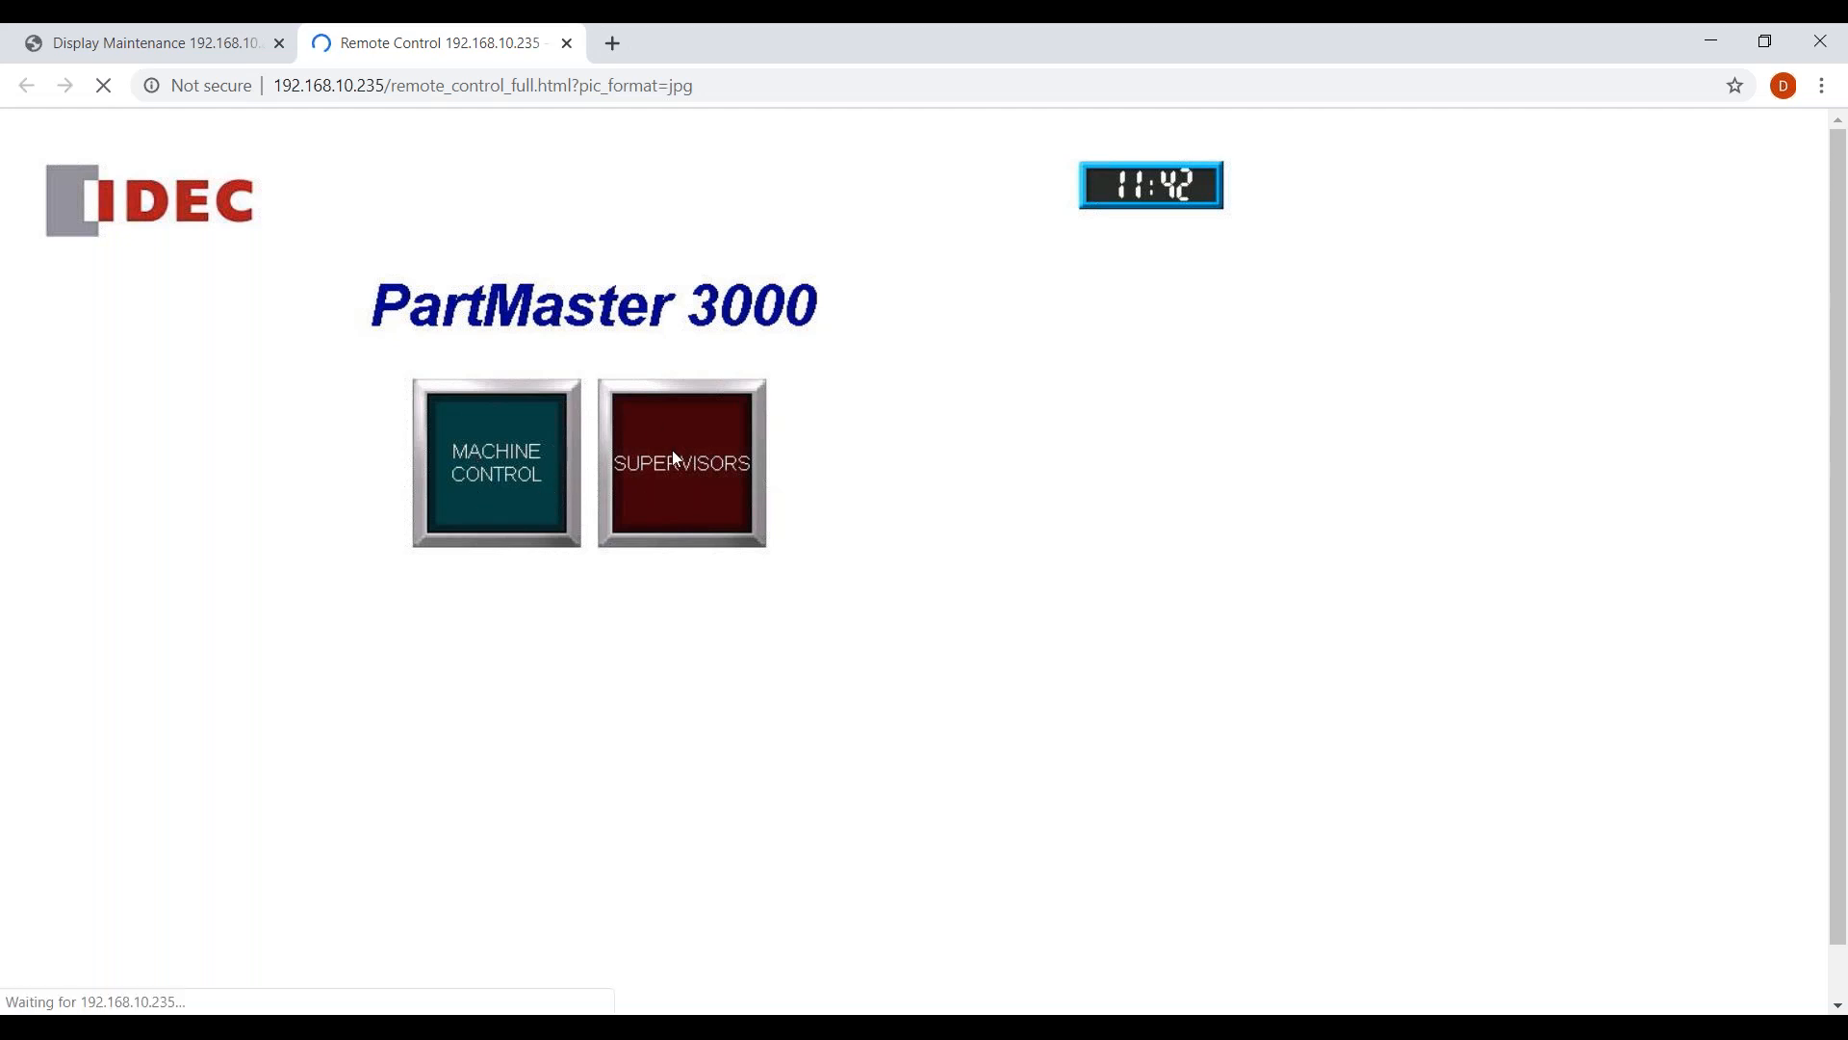
pyautogui.click(519, 469)
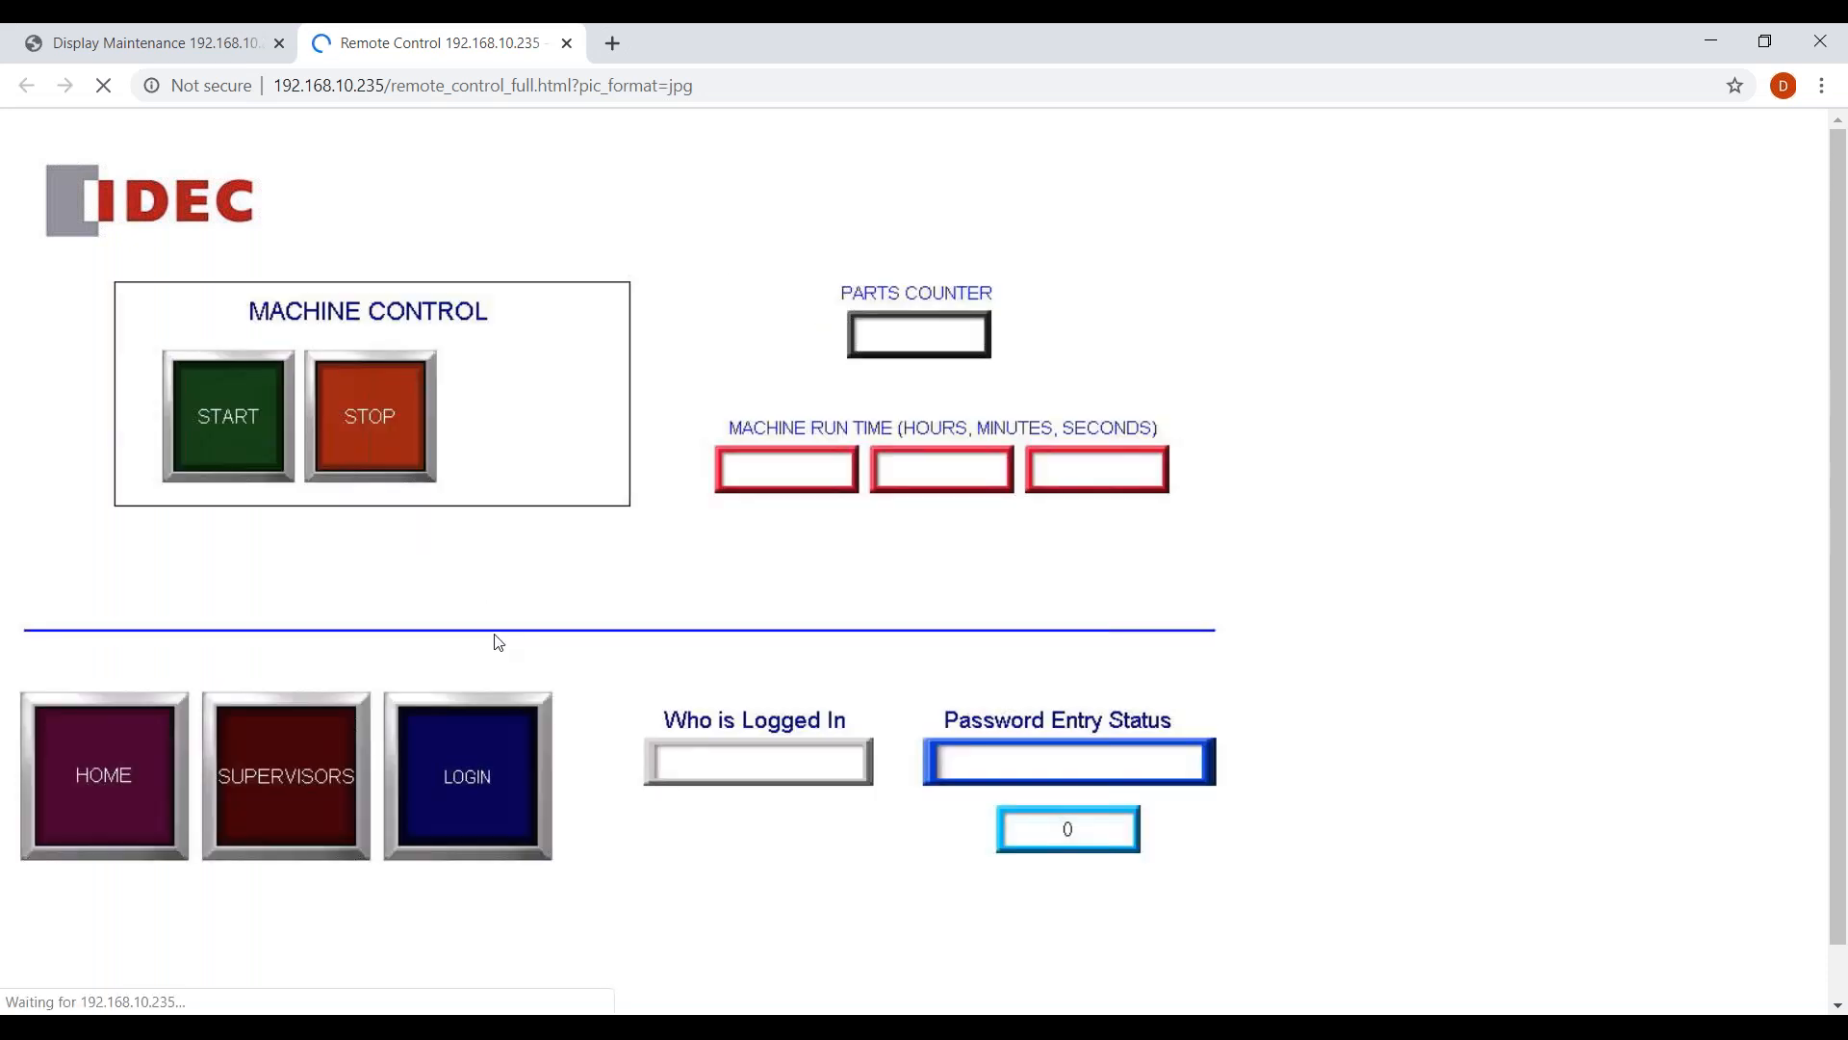
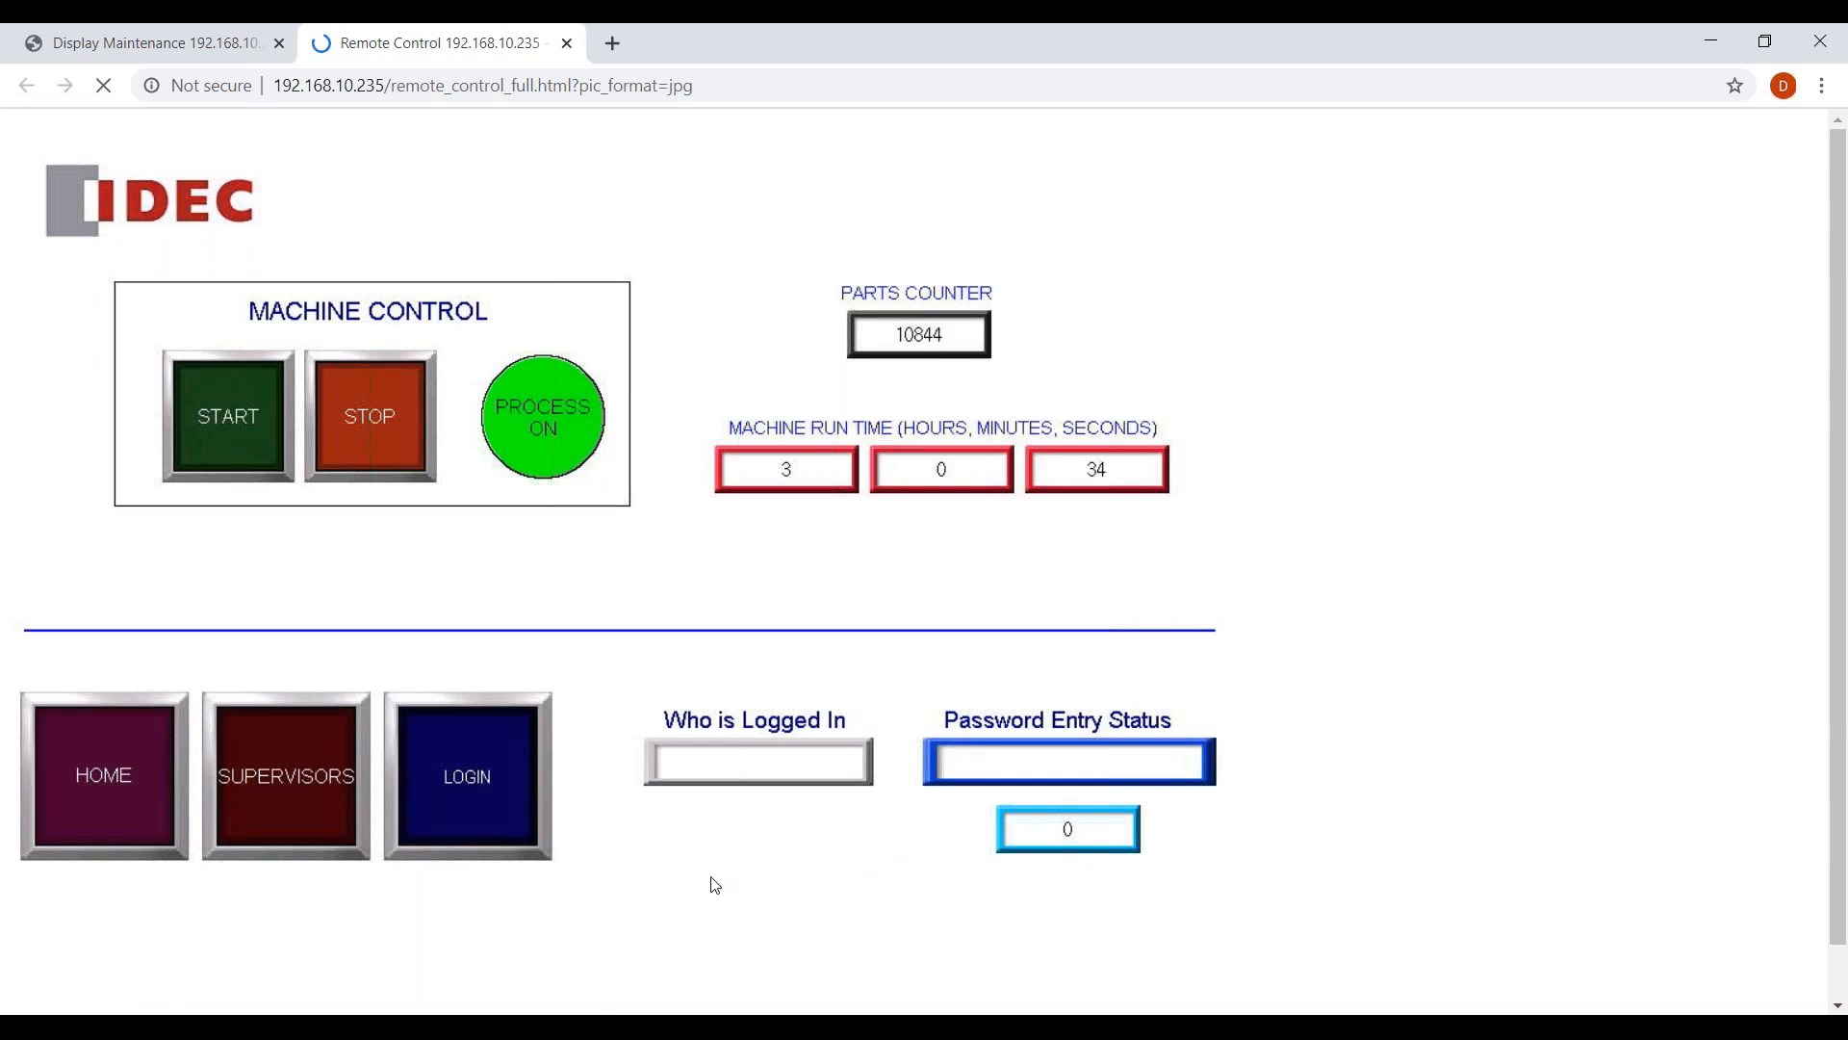
# Cycle through three user accounts at the login prompt, cancel, then request the SUPERVISORS password keypad.
pyautogui.click(481, 778)
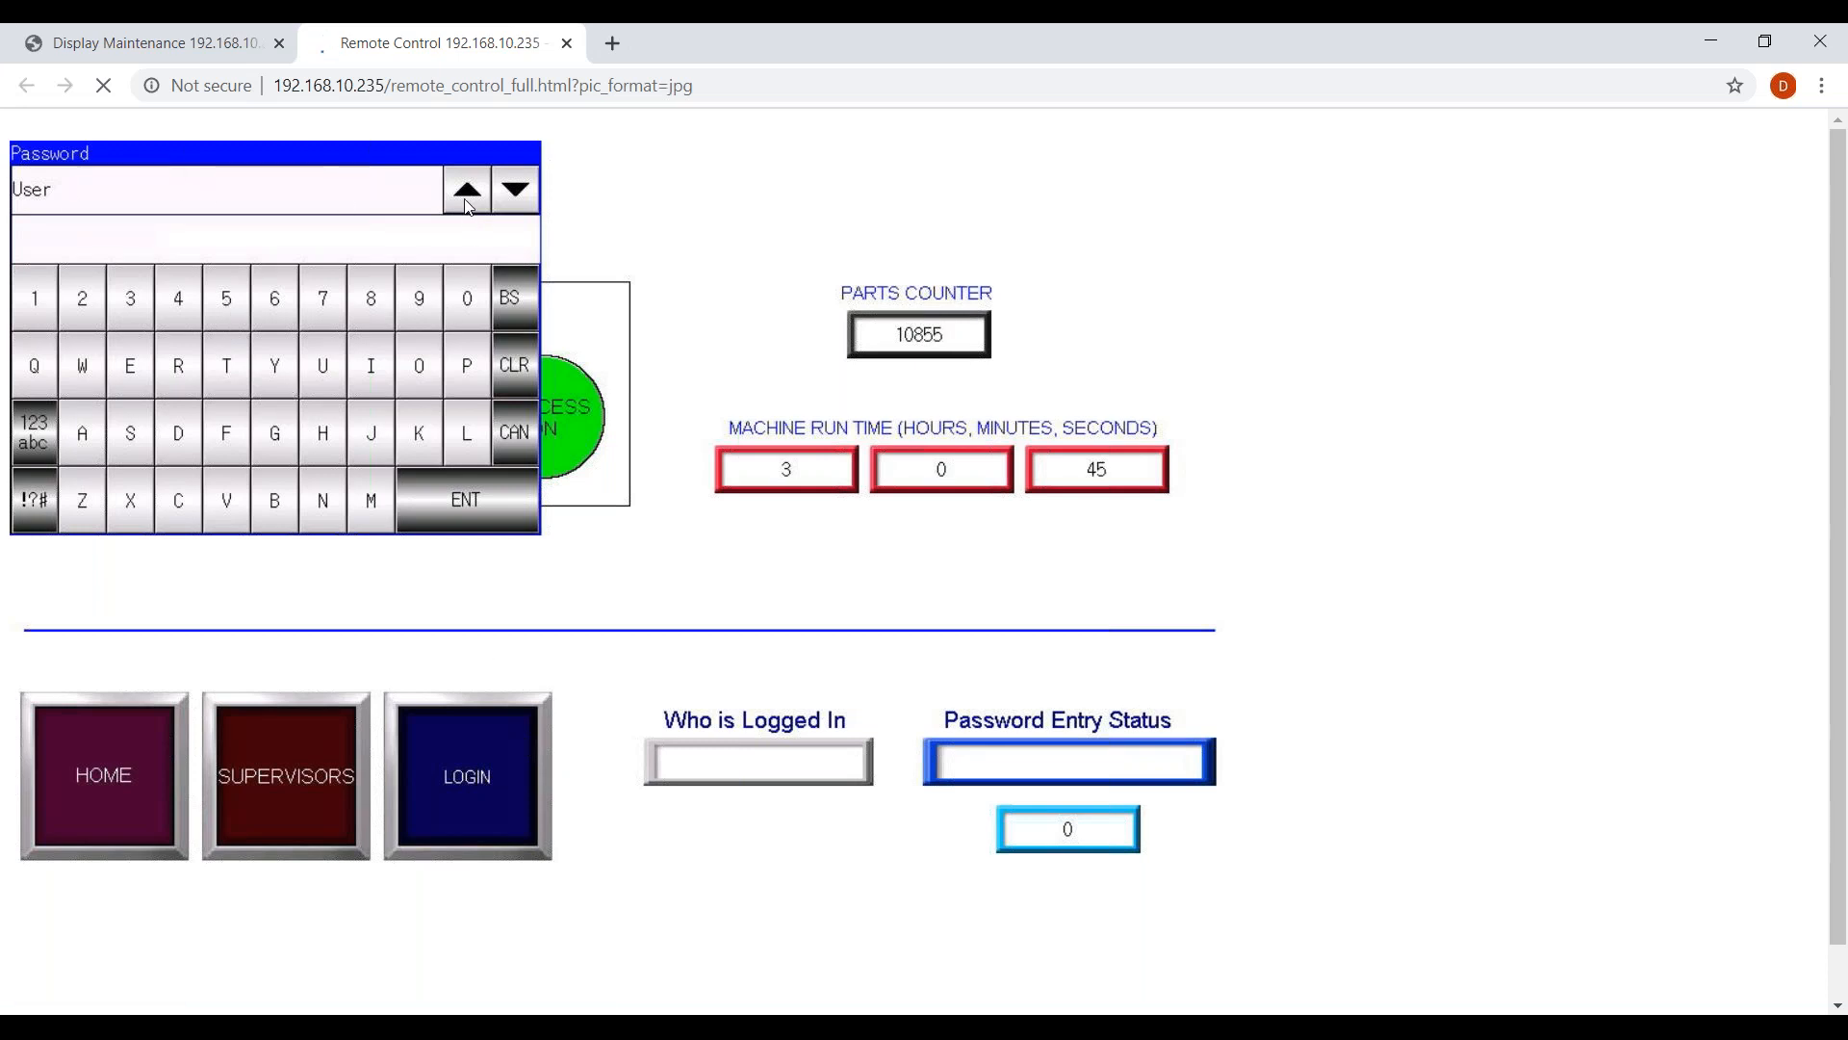
pyautogui.click(517, 191)
pyautogui.click(520, 193)
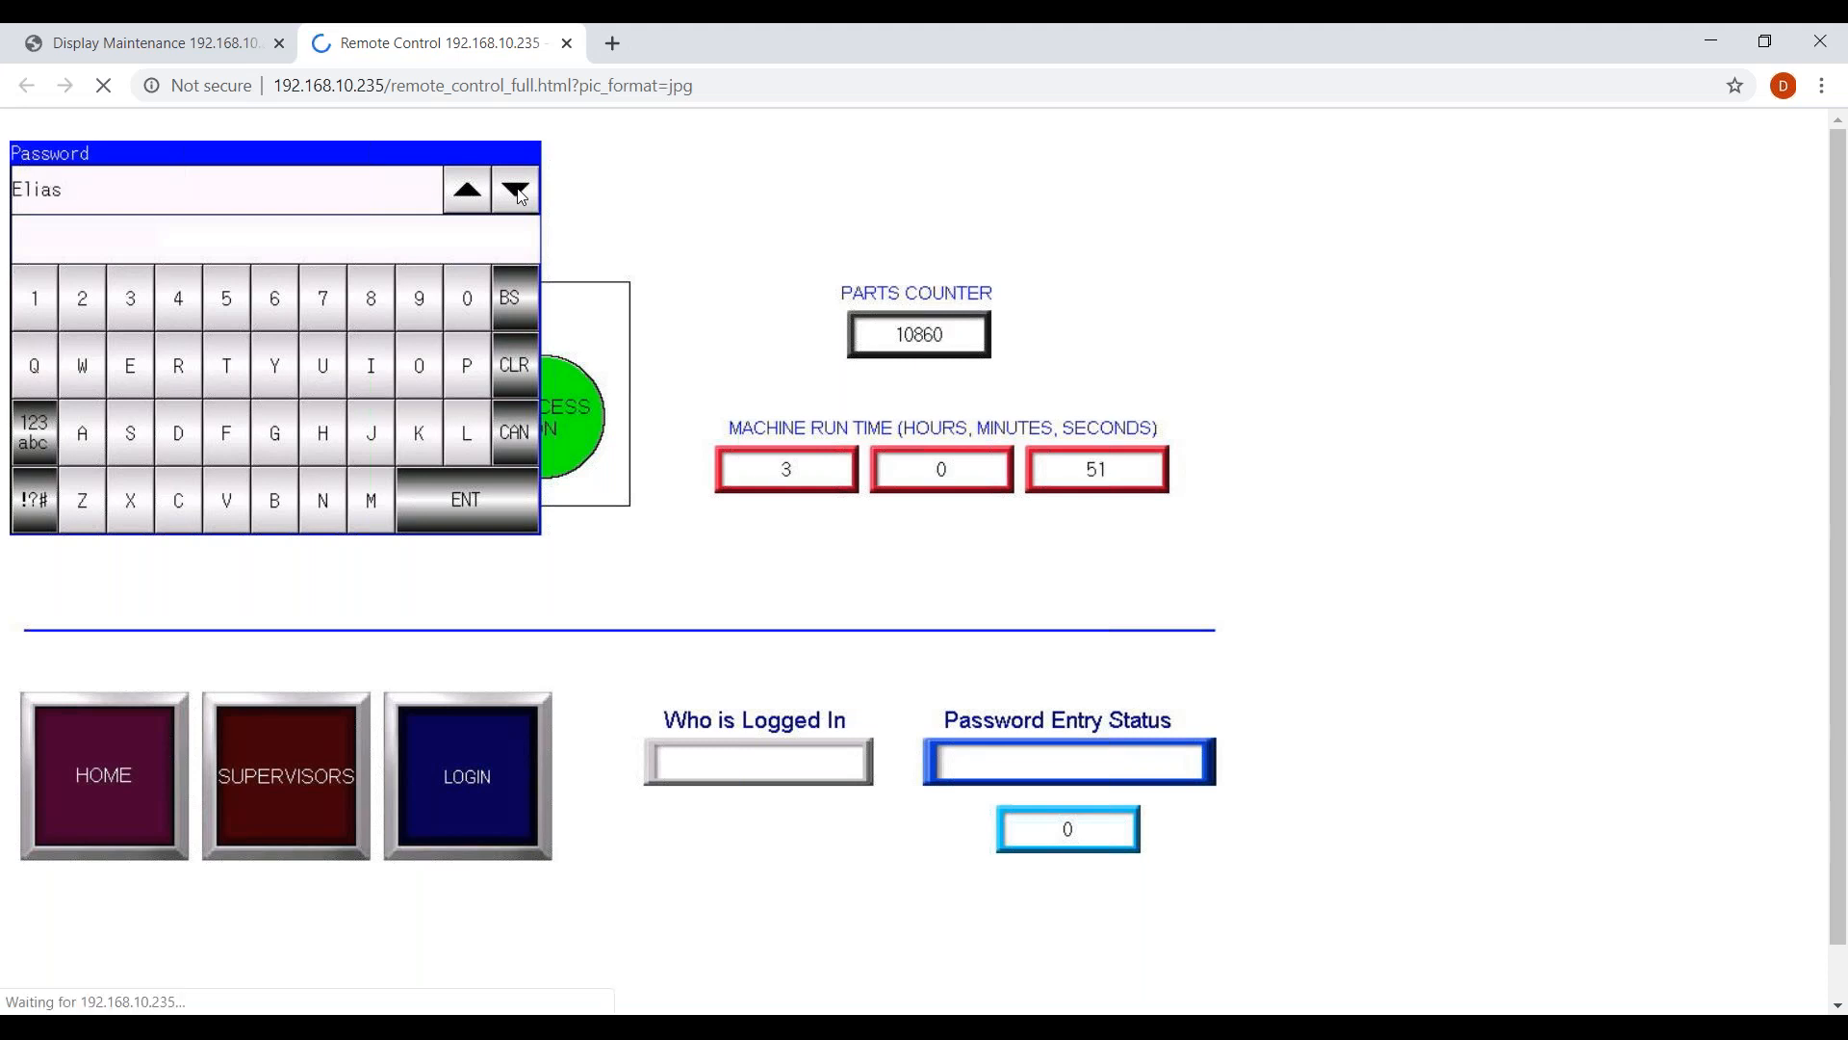
pyautogui.click(520, 194)
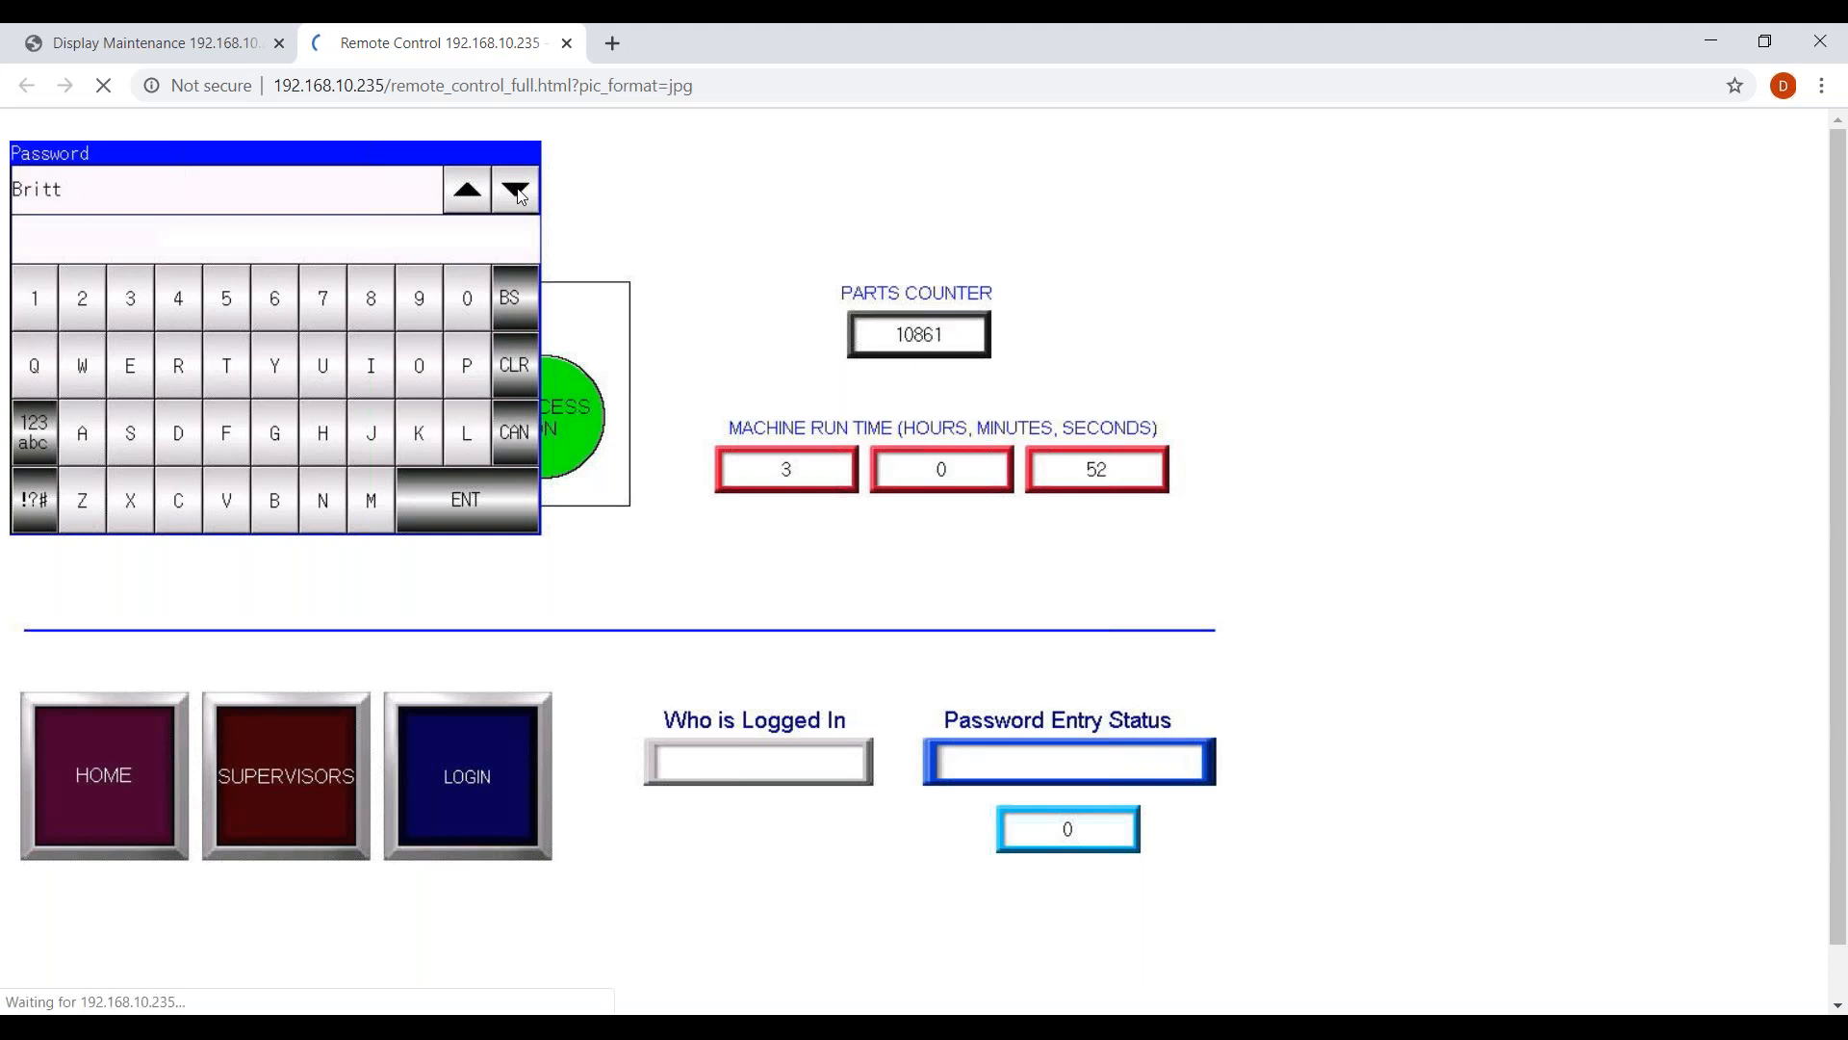
pyautogui.click(528, 443)
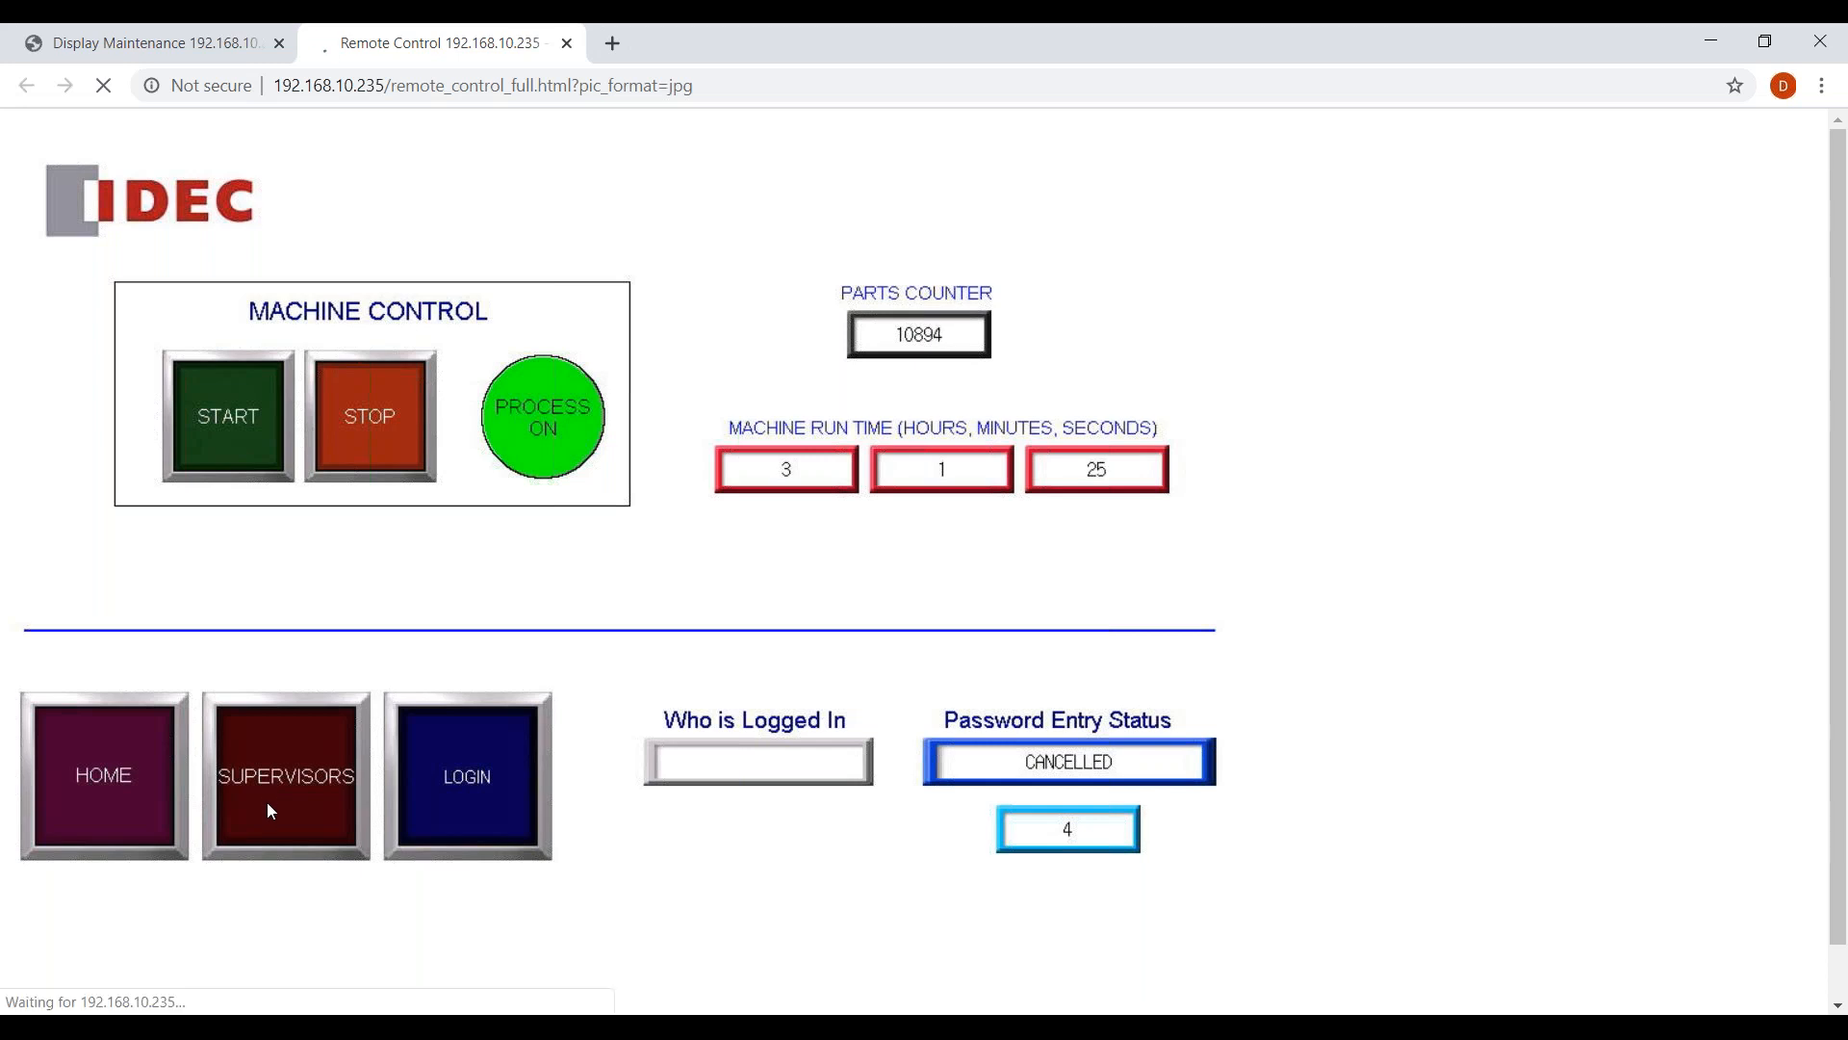
pyautogui.click(268, 804)
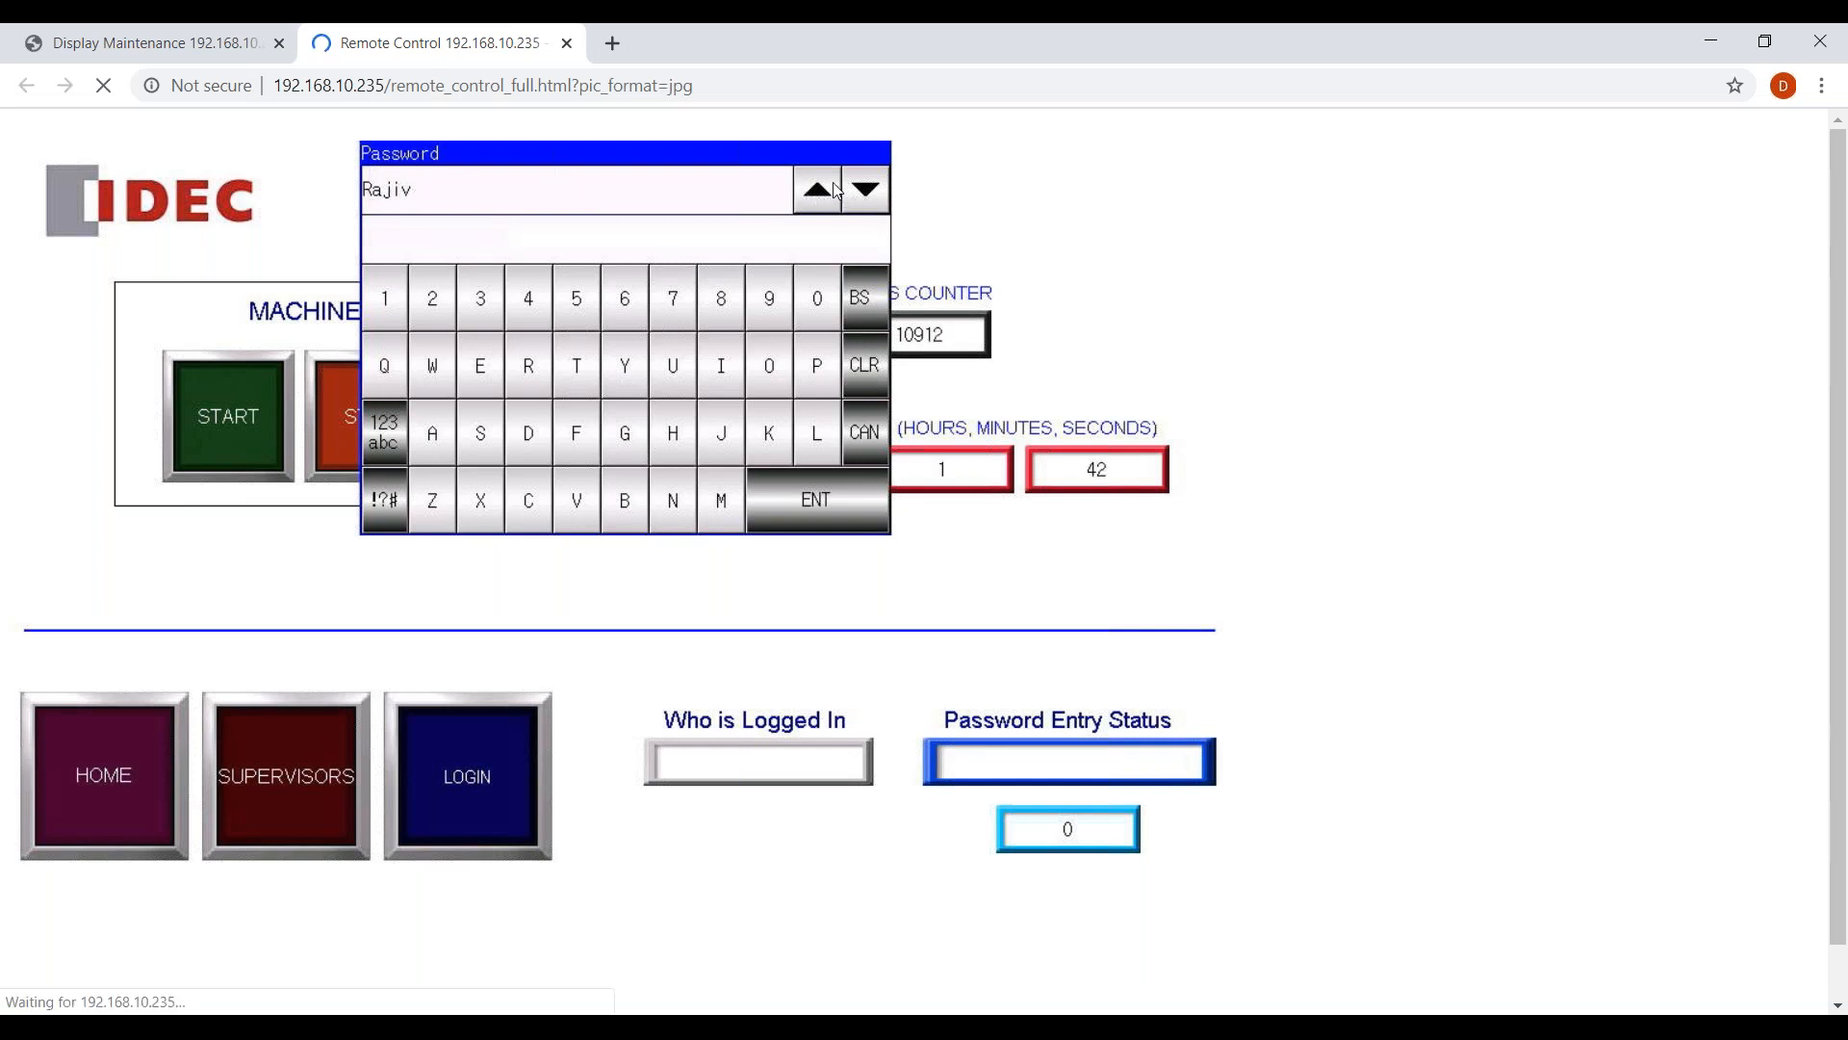
# Enter a three-character password on the keypad and submit it.
pyautogui.click(573, 355)
pyautogui.click(524, 300)
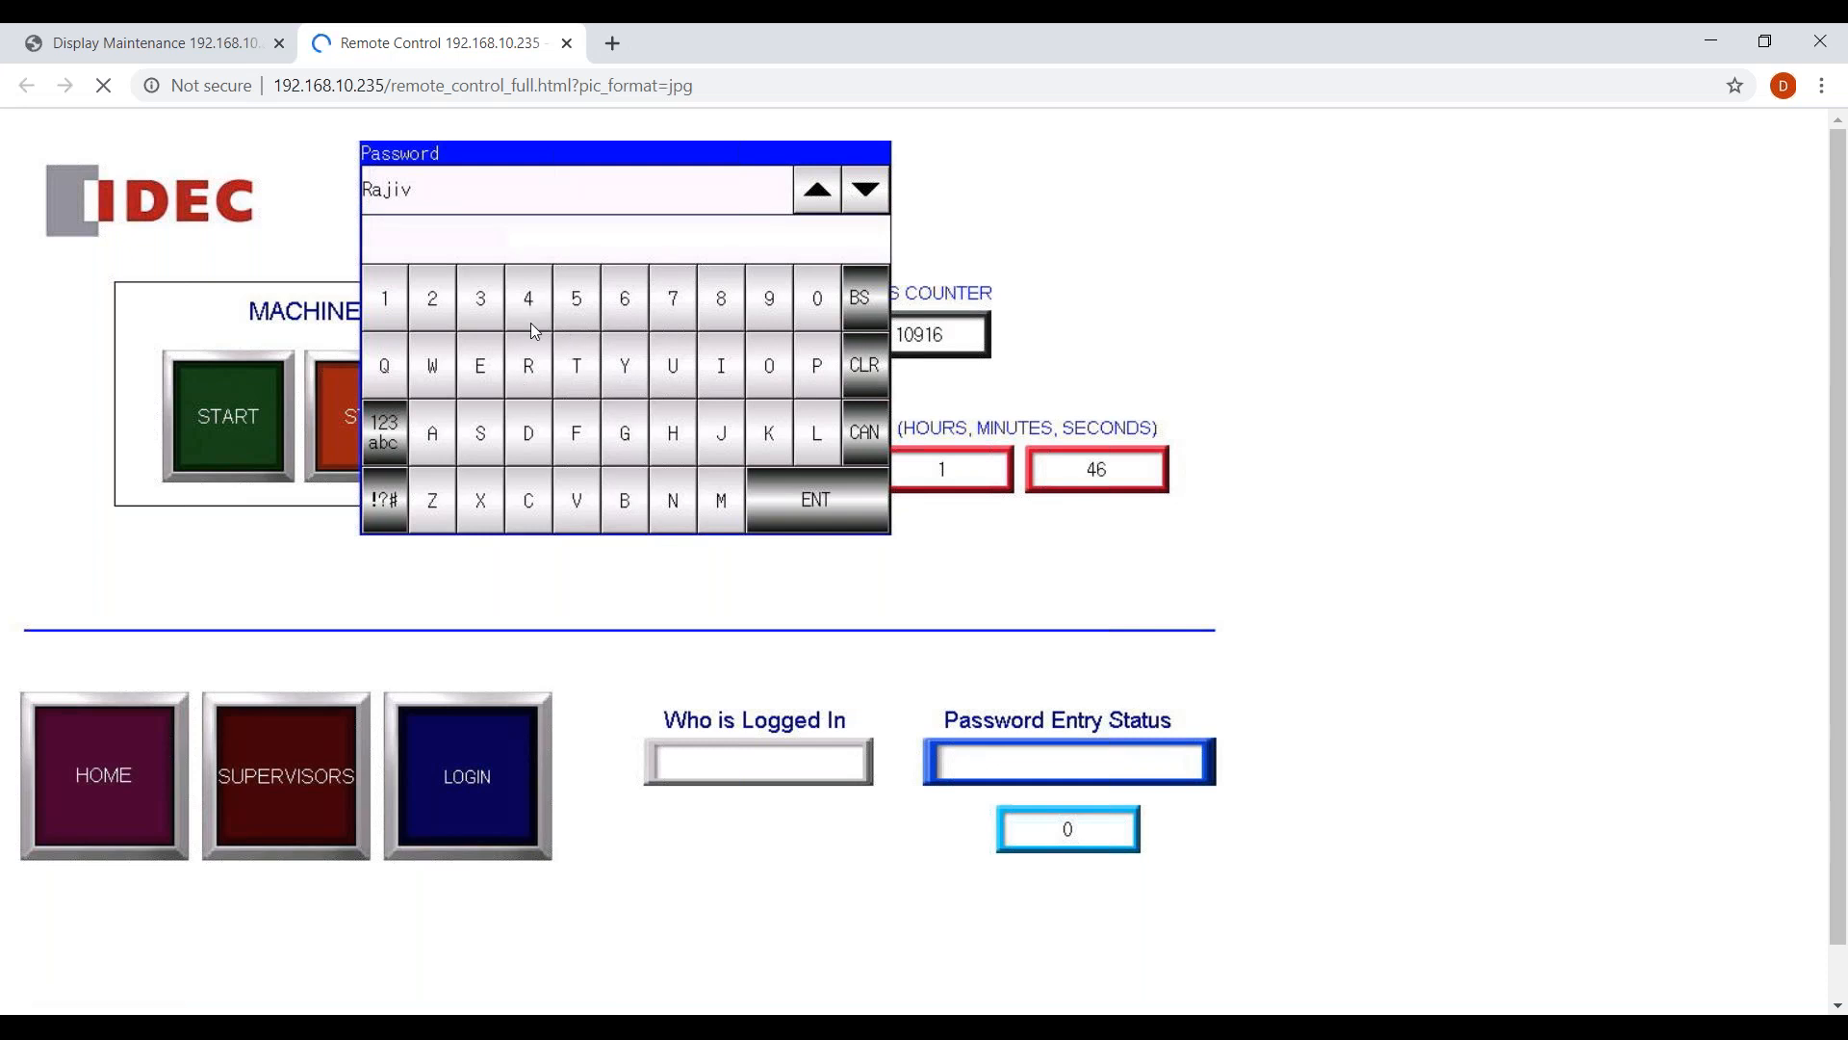
pyautogui.click(569, 435)
pyautogui.click(824, 514)
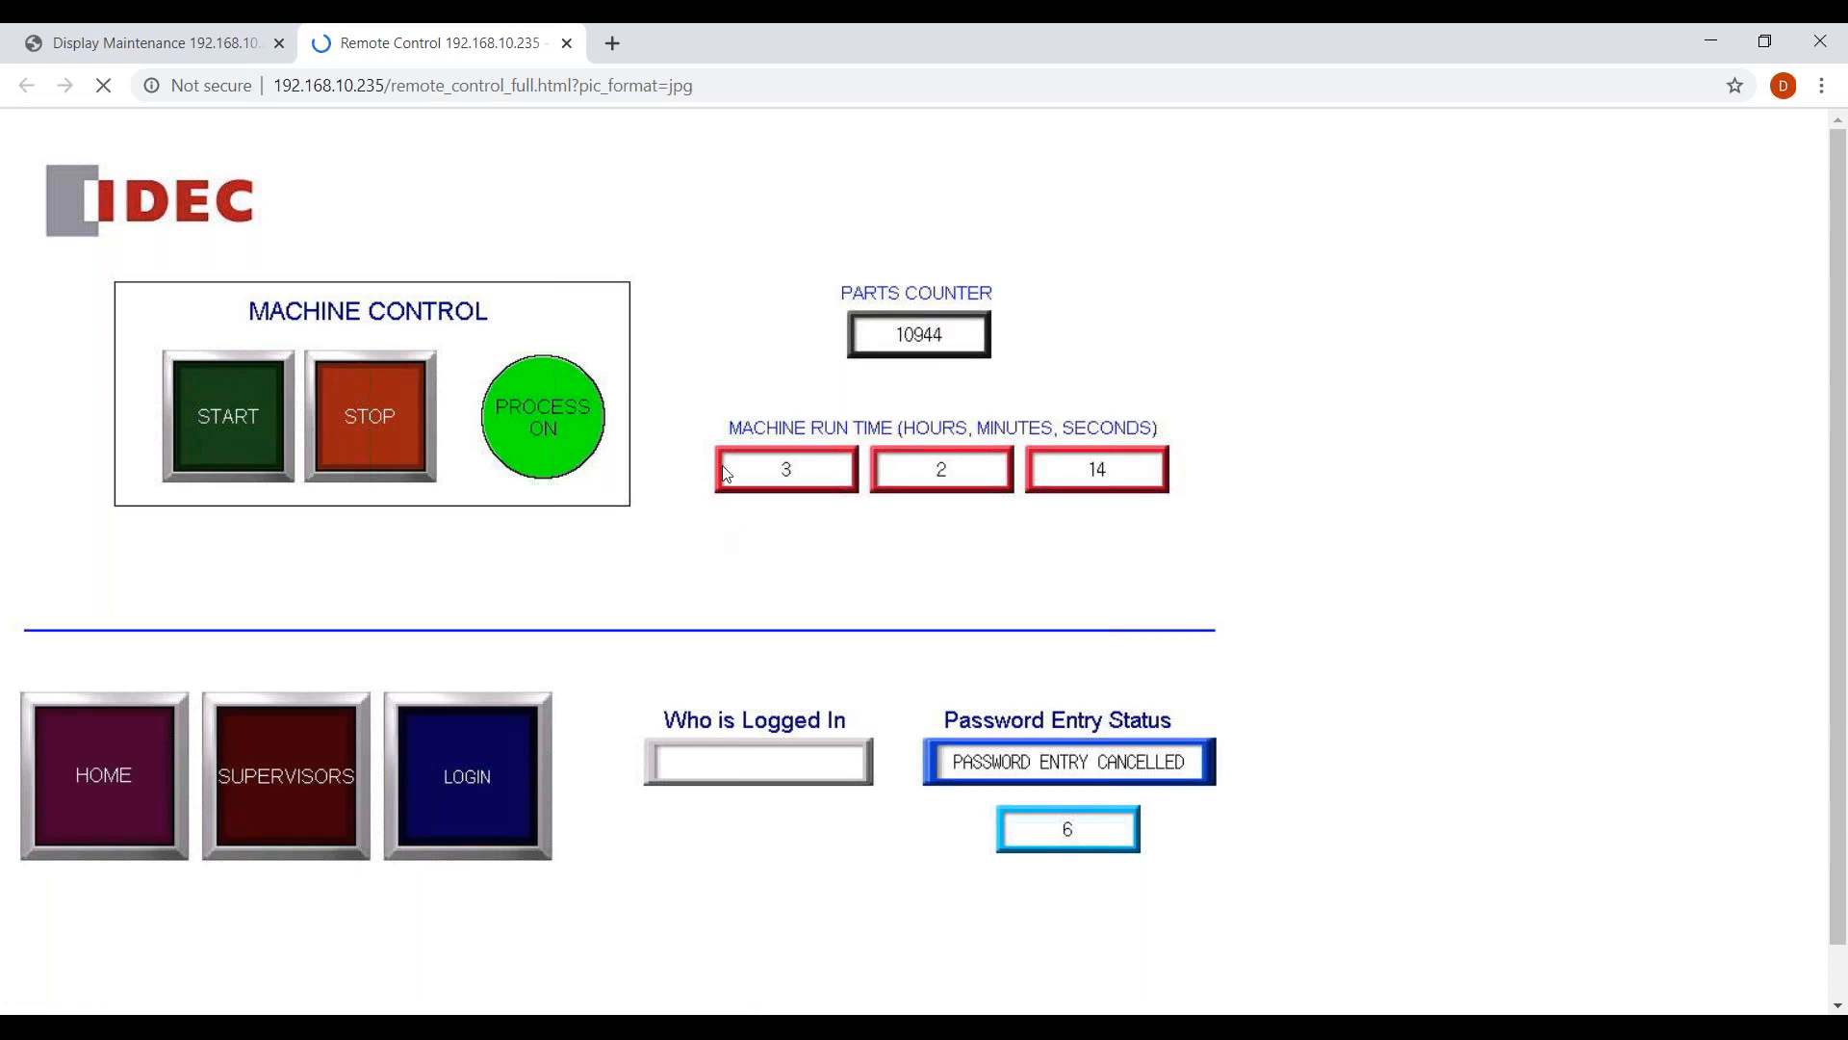
# Reopen the SUPERVISORS password prompt, re-enter the password and log in.
pyautogui.click(321, 765)
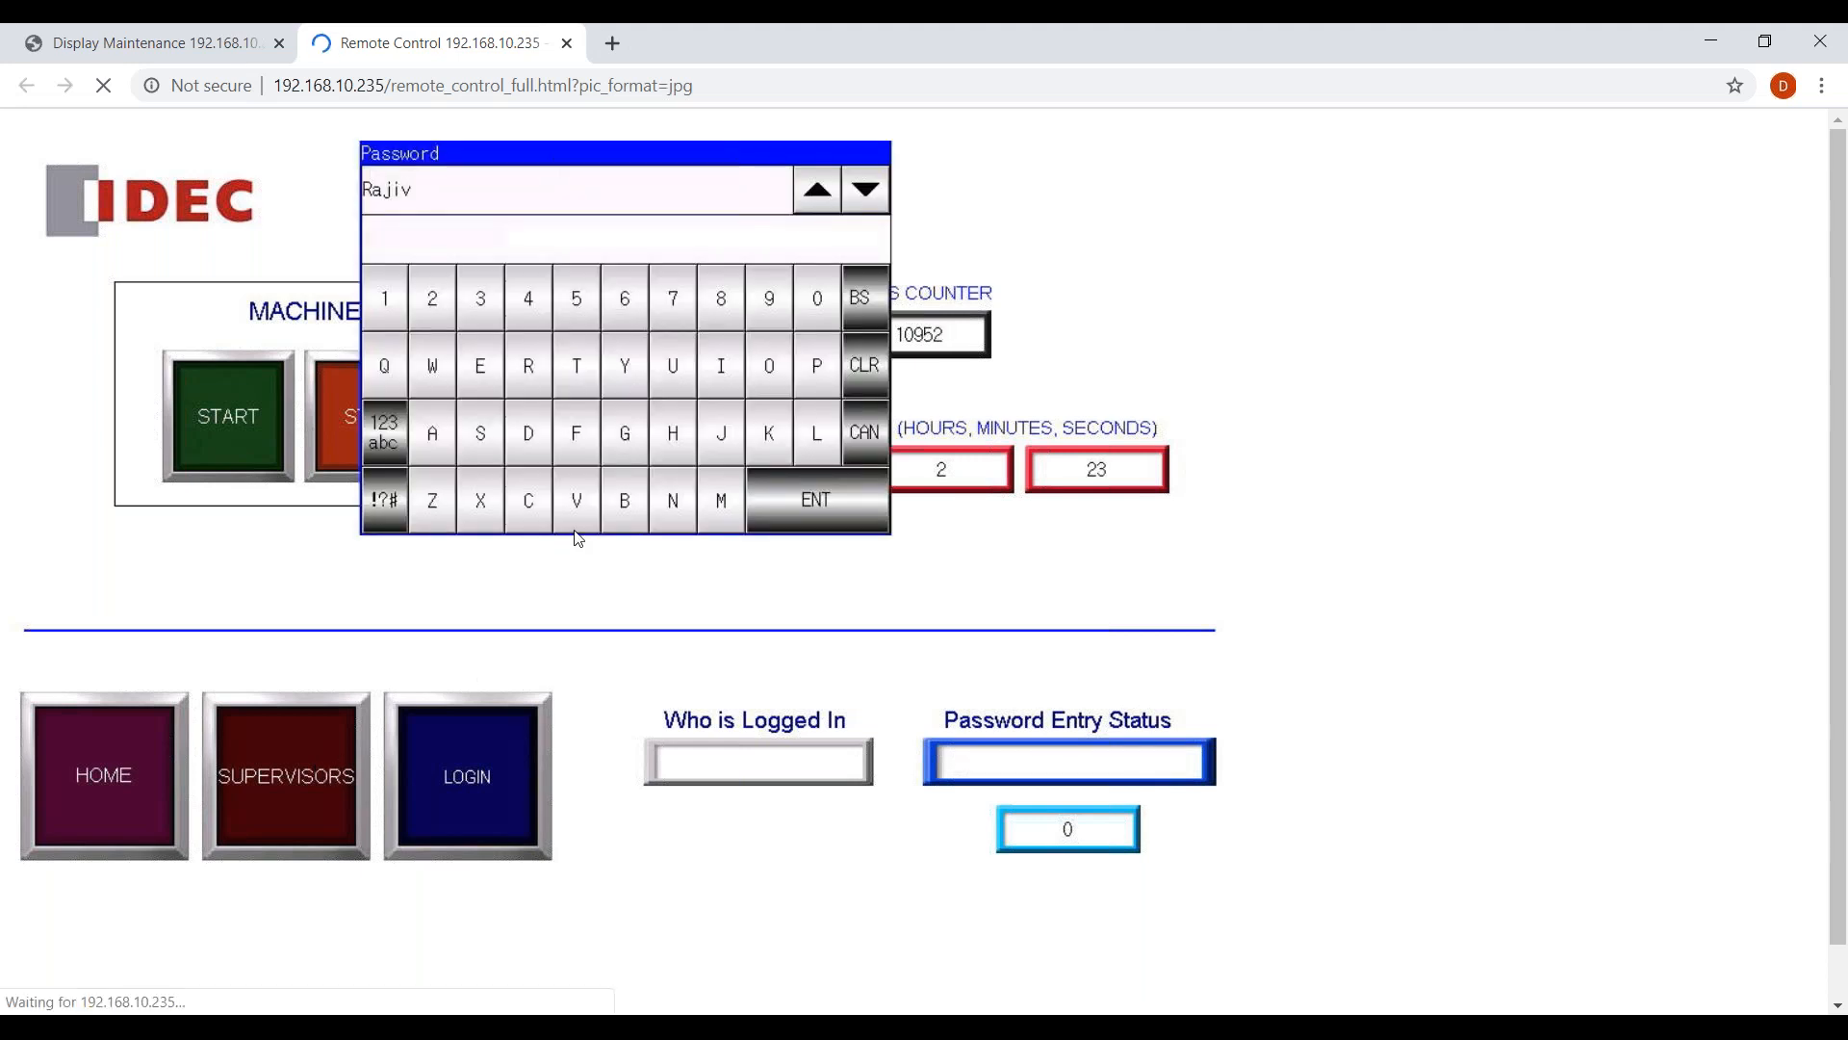
pyautogui.click(533, 308)
pyautogui.click(532, 308)
pyautogui.click(532, 308)
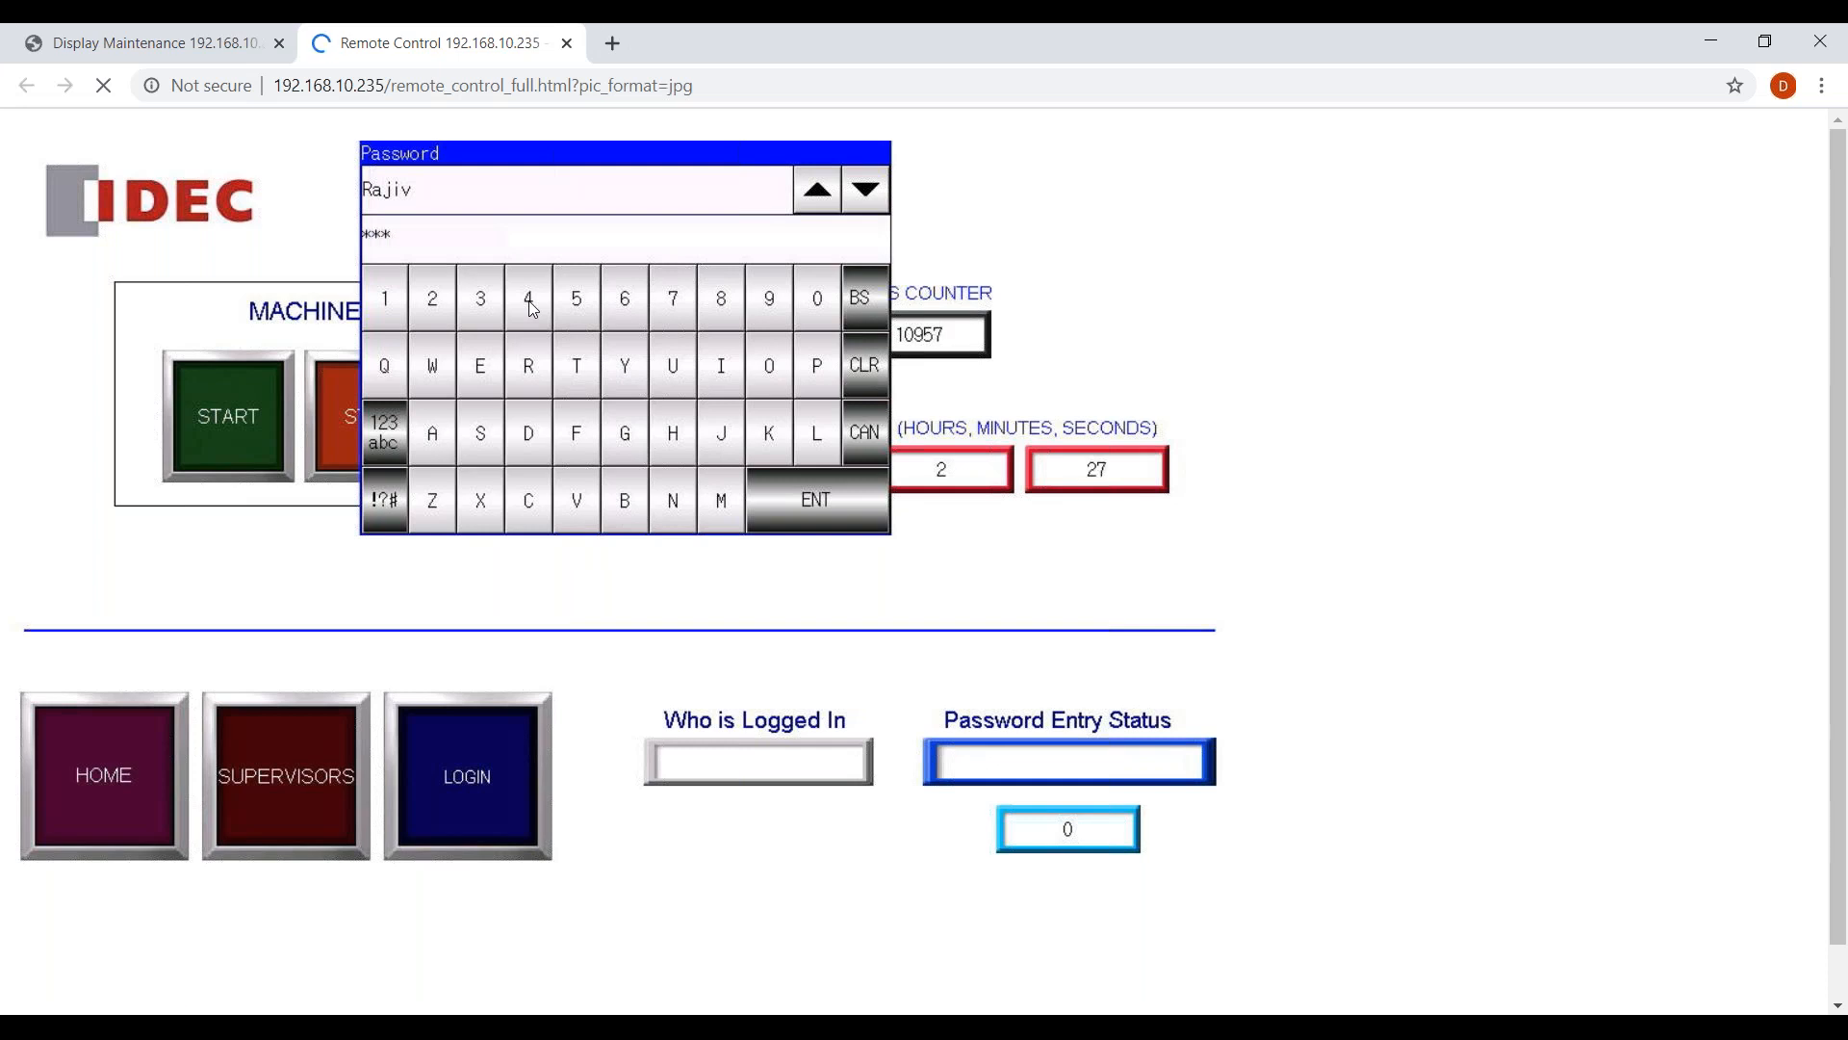
pyautogui.click(532, 308)
pyautogui.click(823, 500)
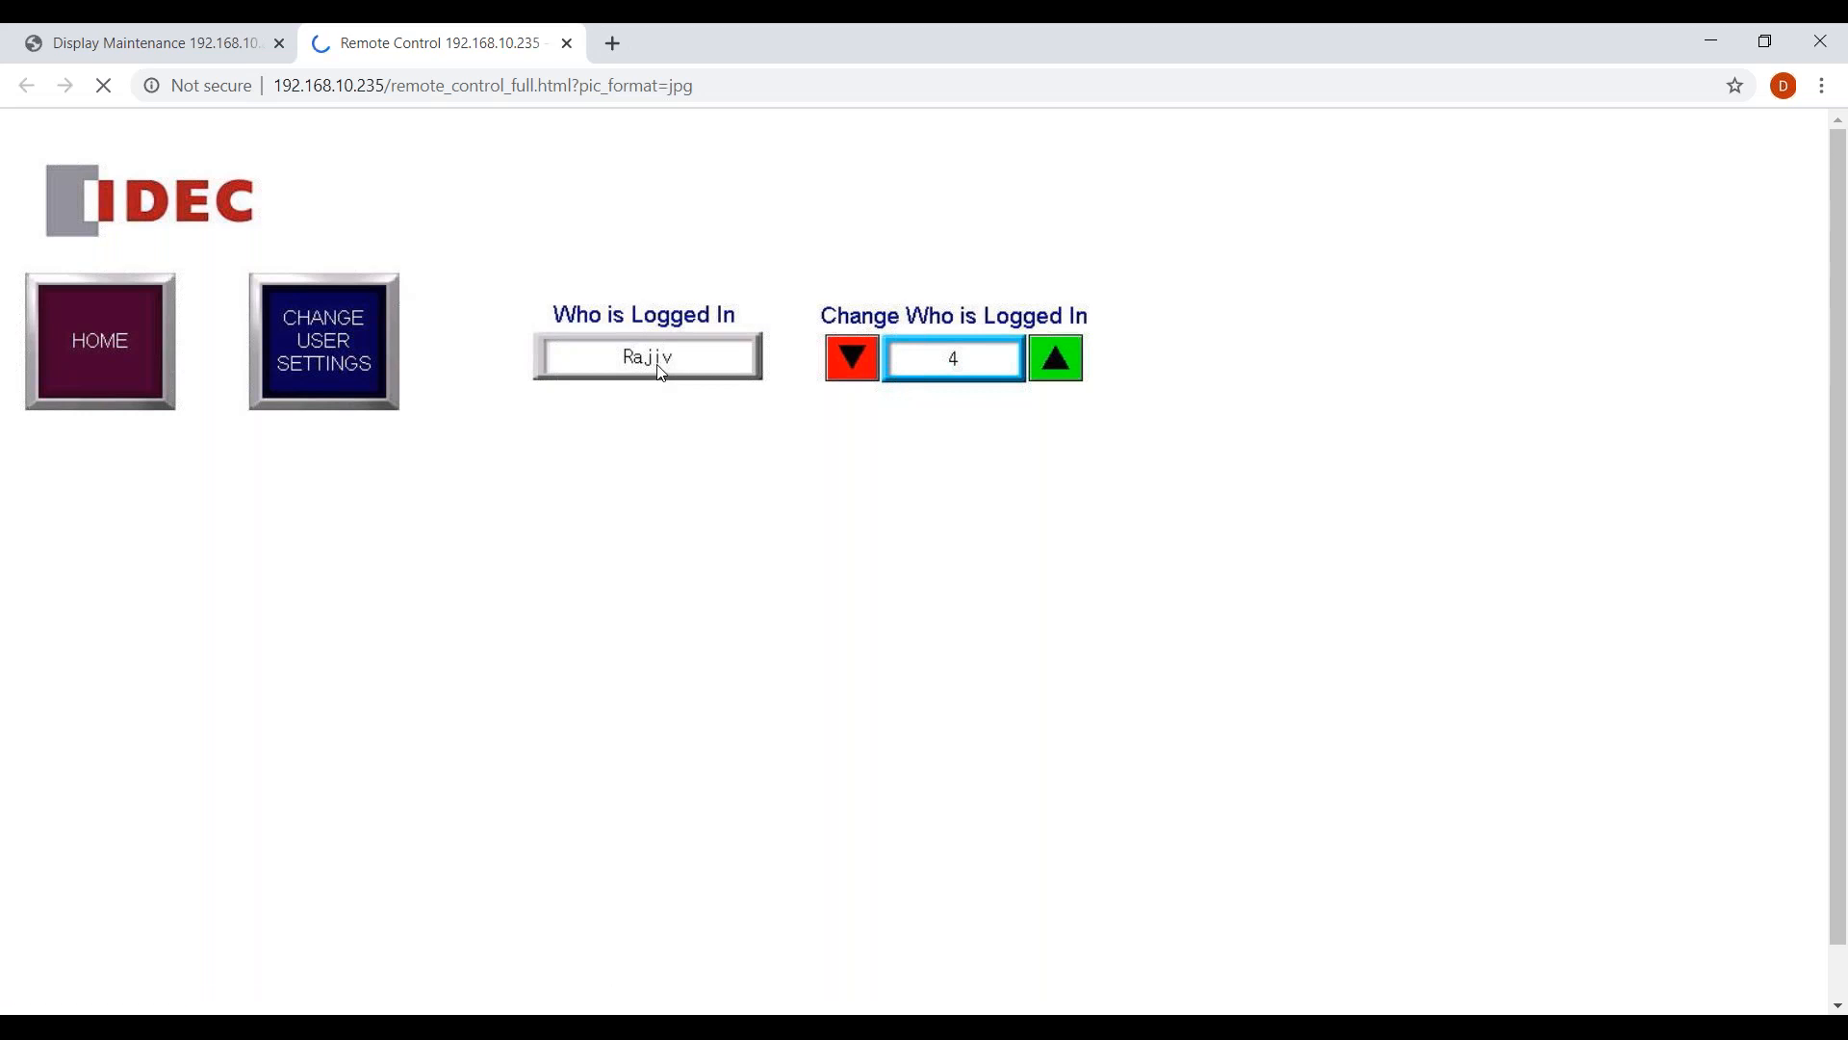
# In Change User Settings, page through user IDs 3, 2 and 1, then edit user ID 2.
pyautogui.click(347, 356)
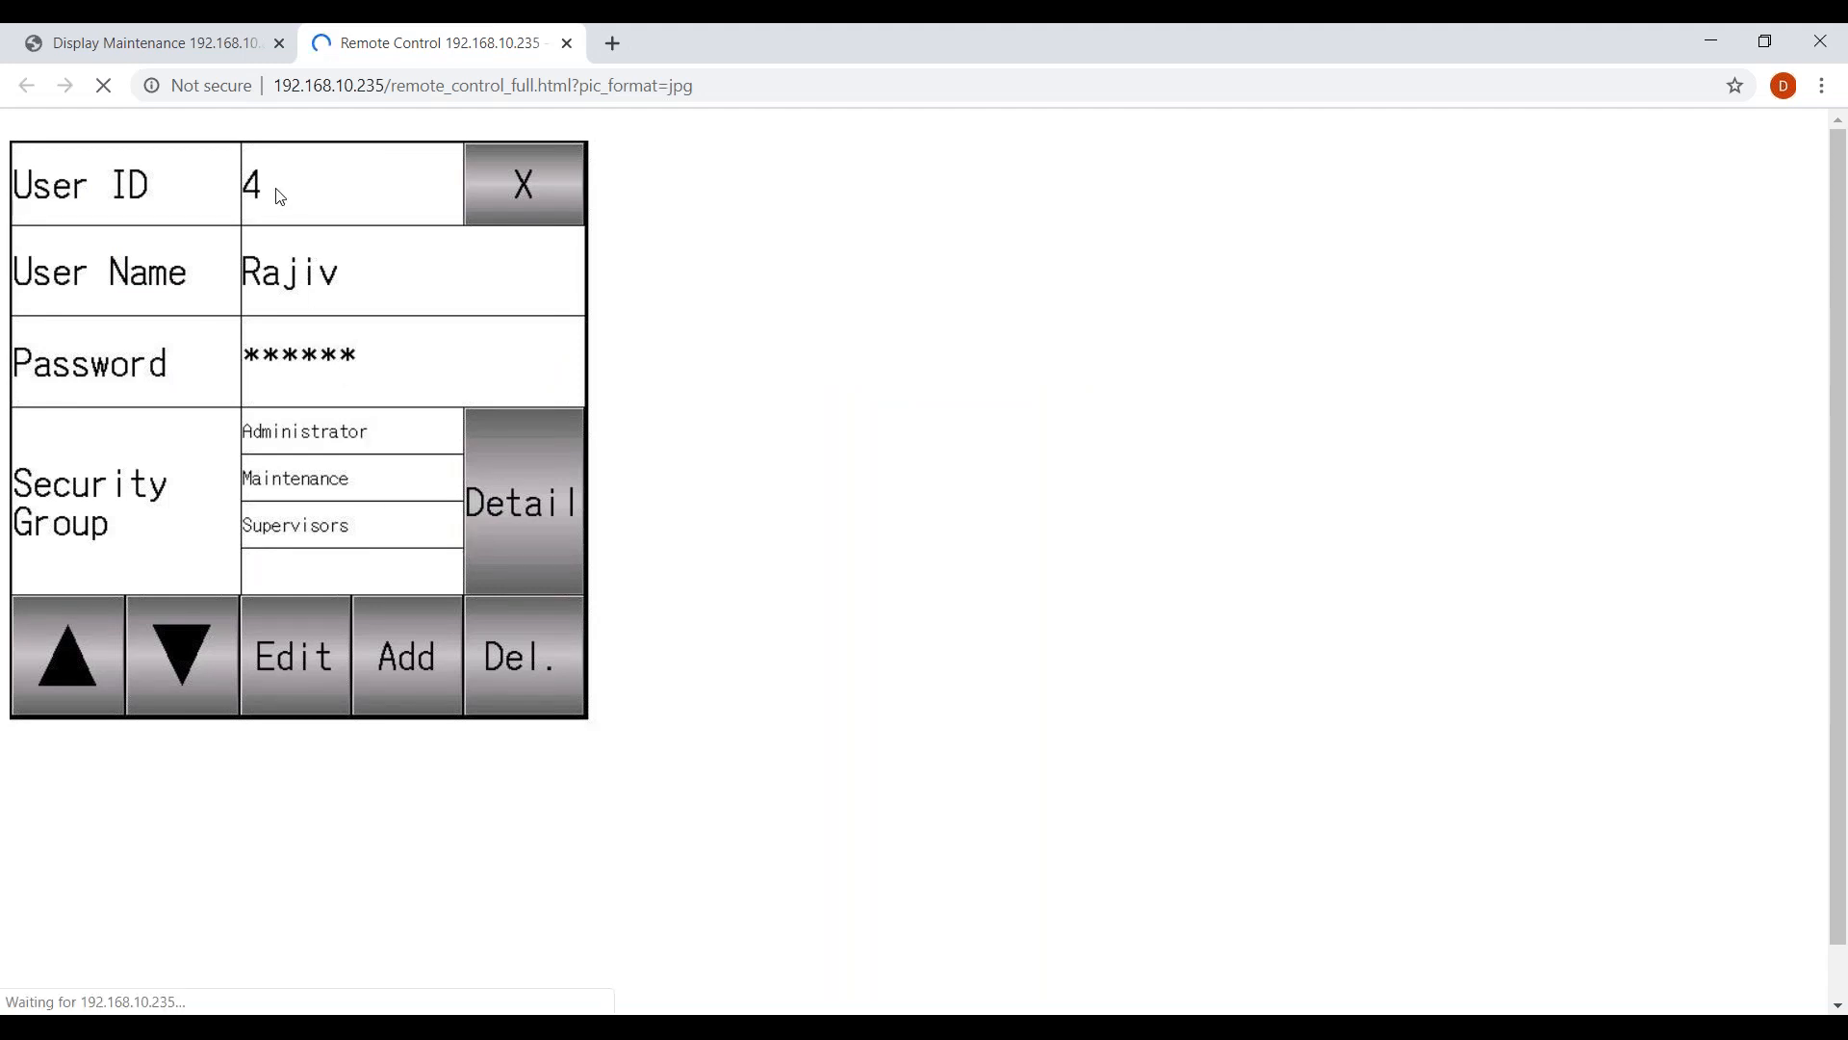
pyautogui.click(178, 658)
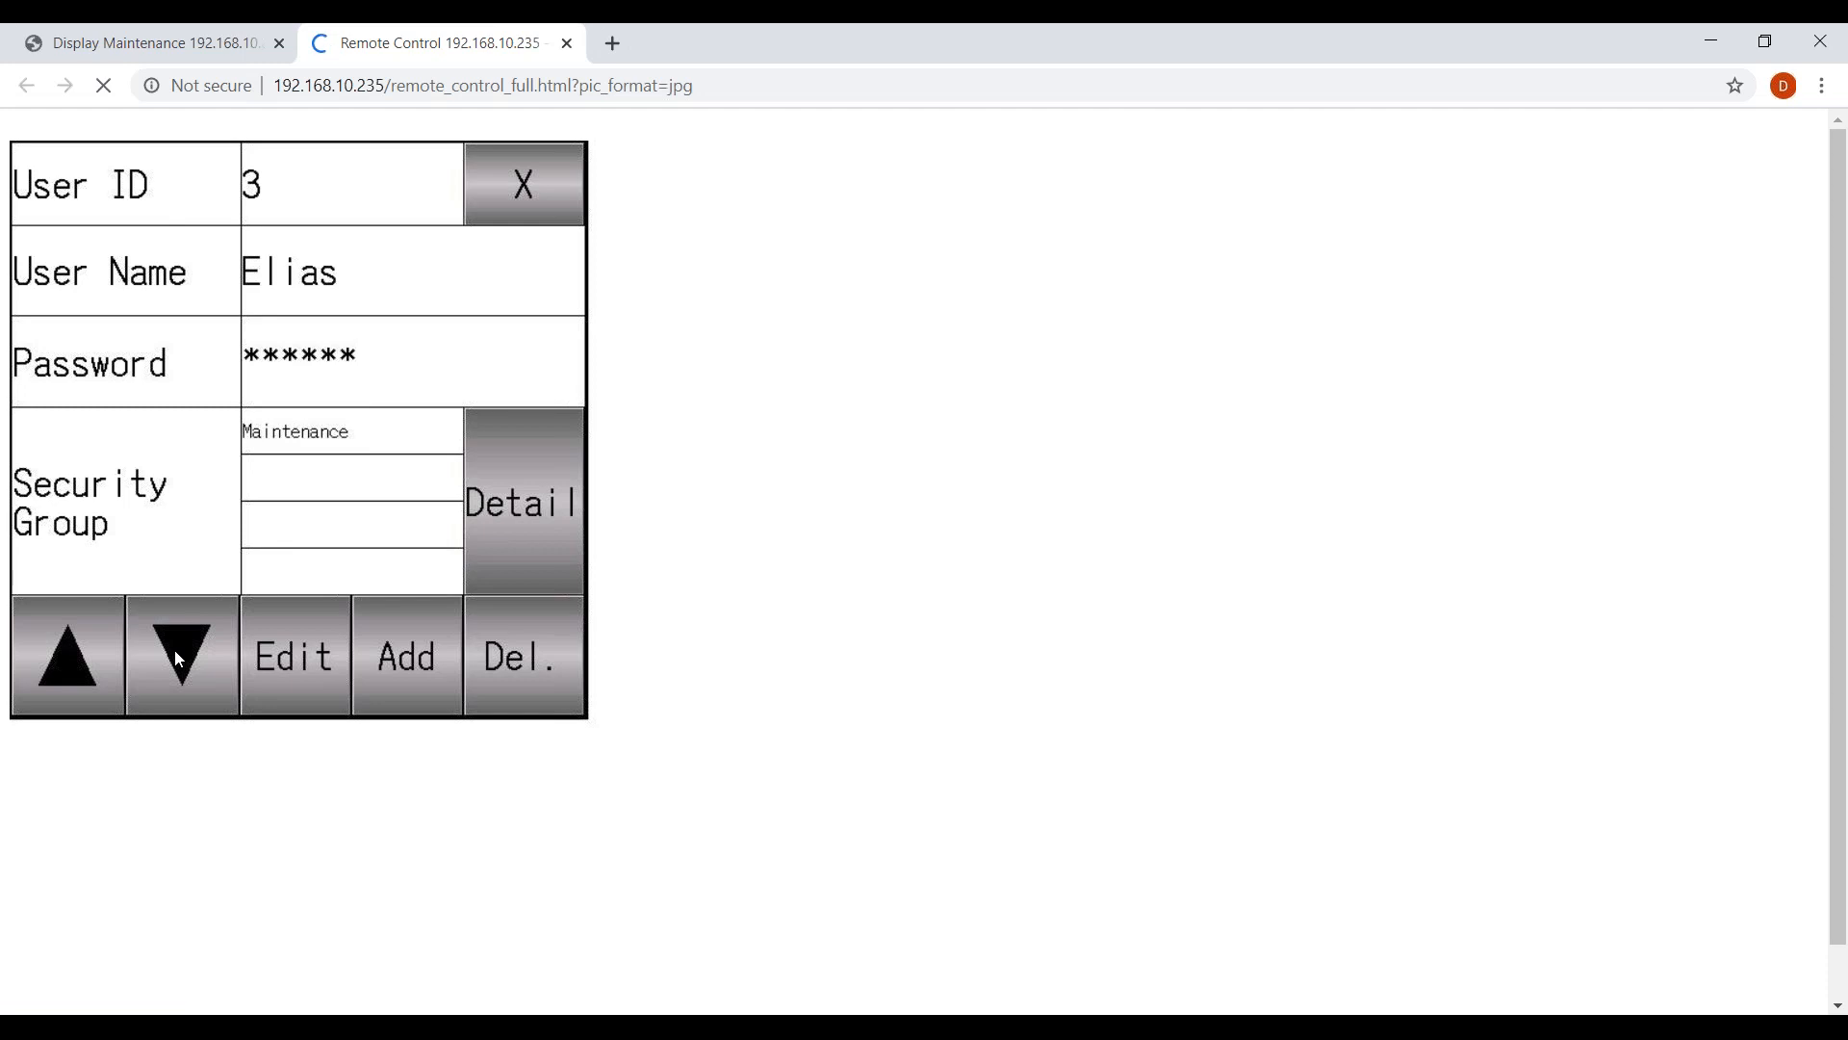
pyautogui.click(178, 657)
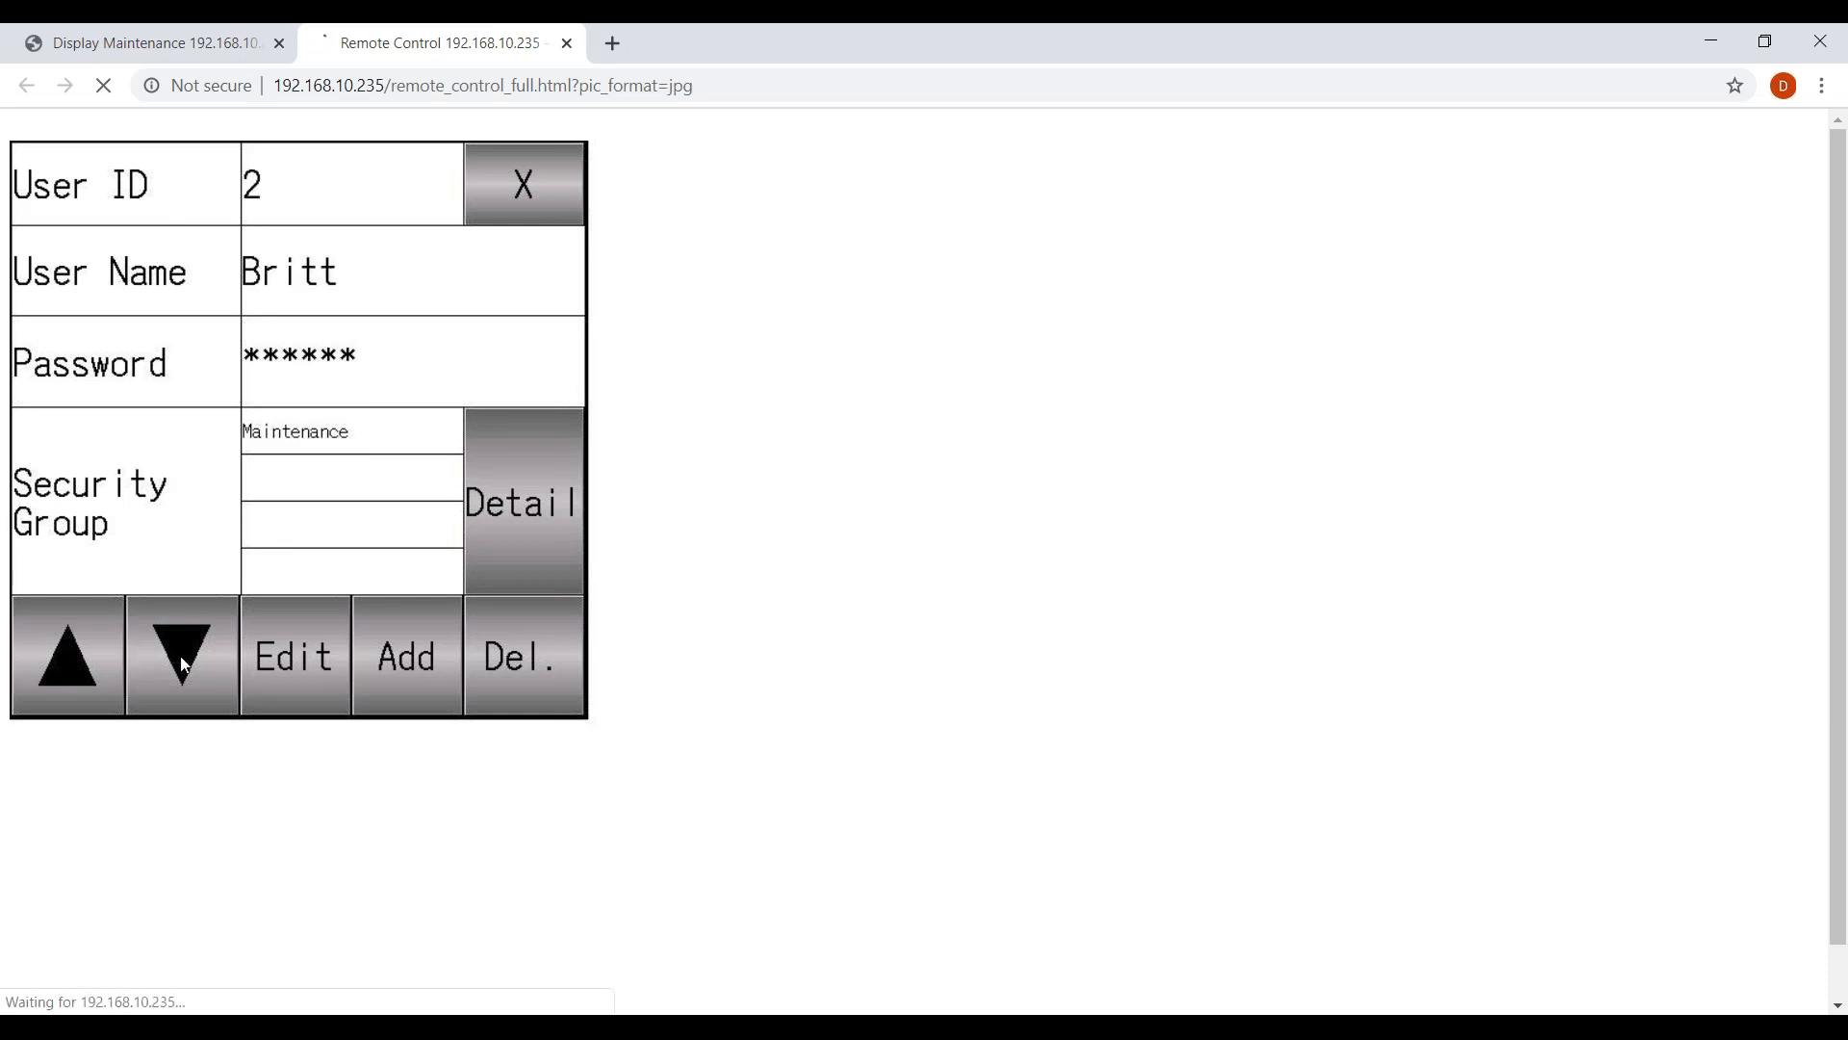
pyautogui.click(180, 662)
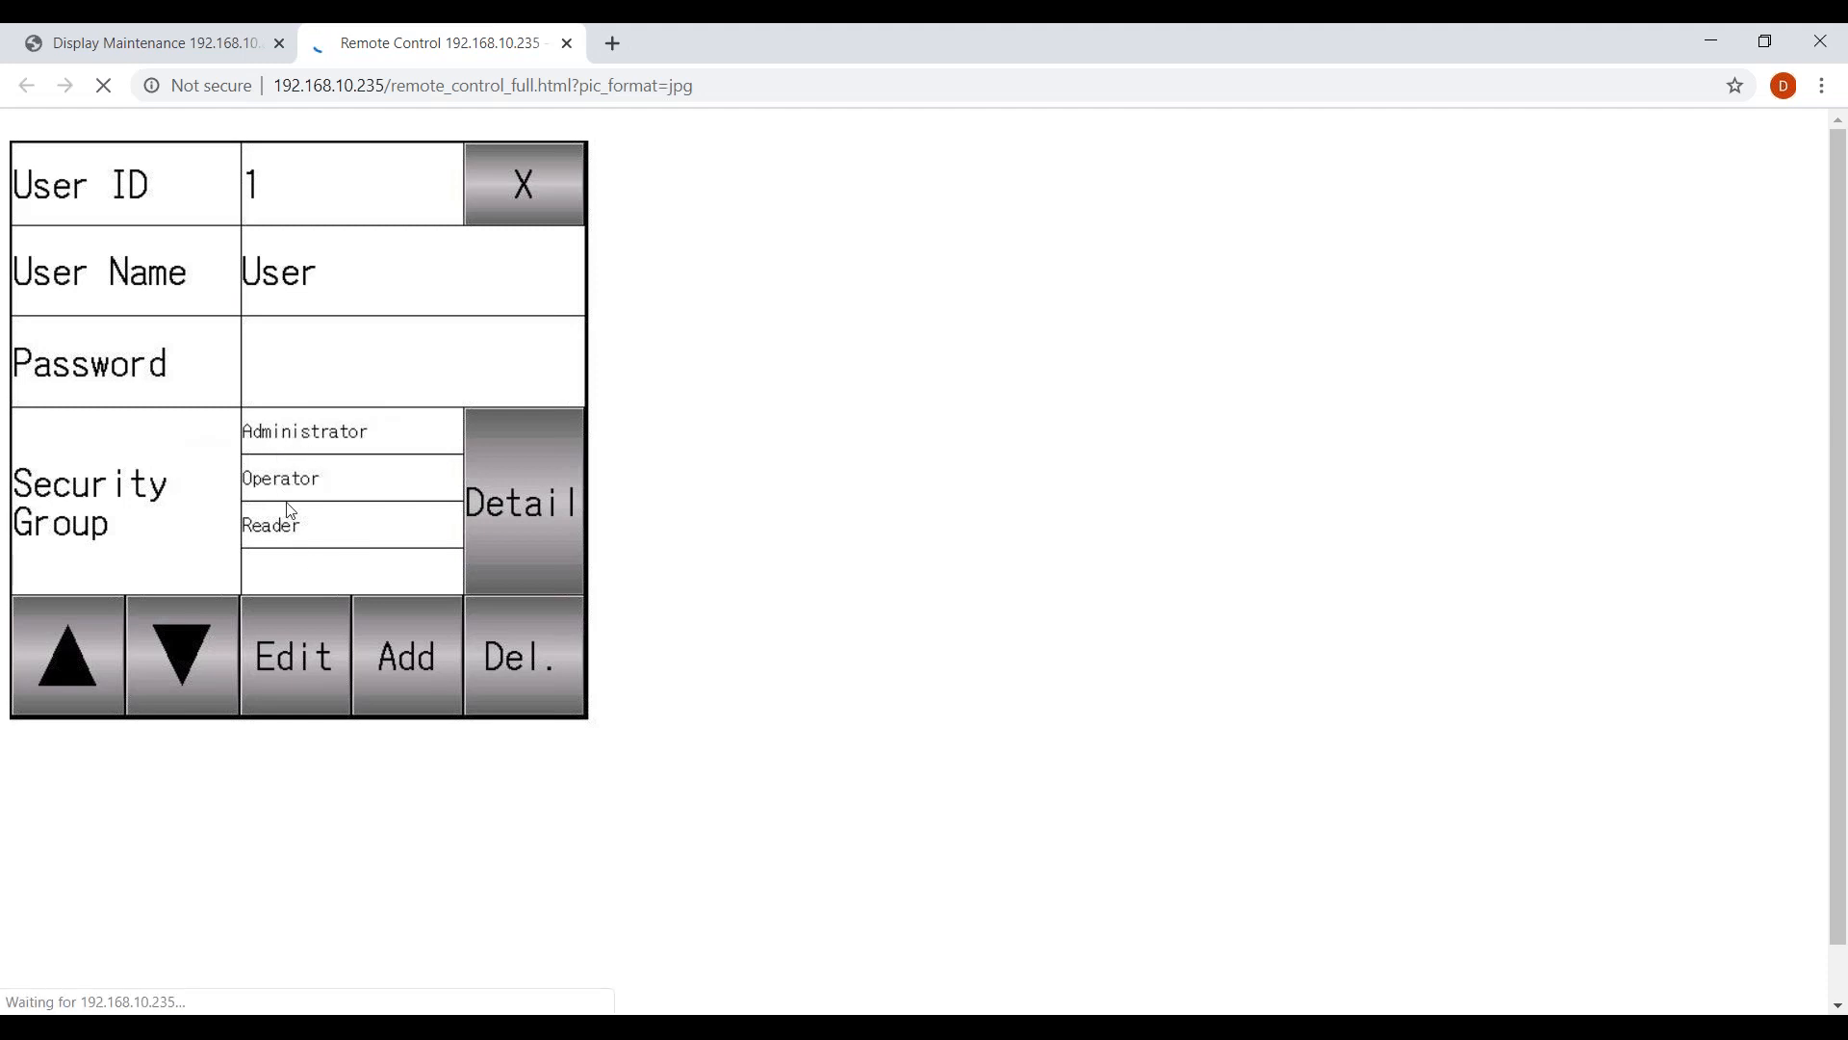
pyautogui.click(74, 652)
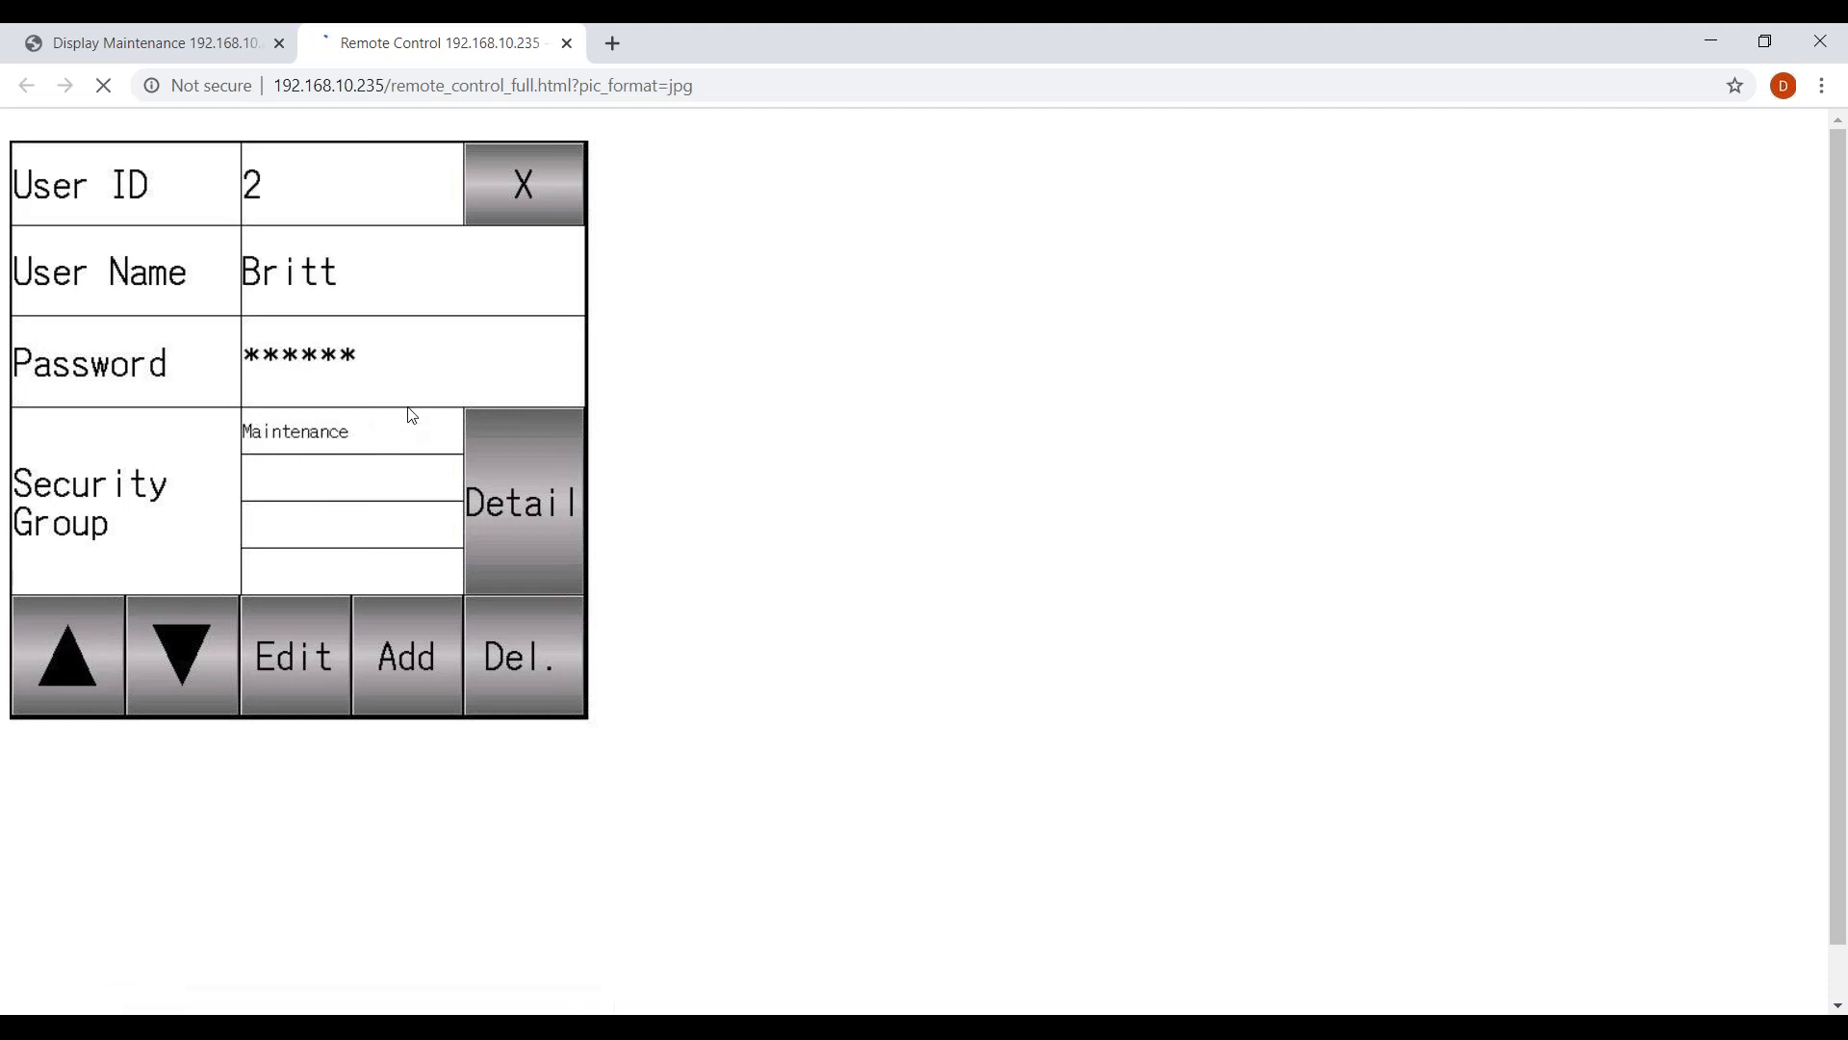
pyautogui.click(309, 655)
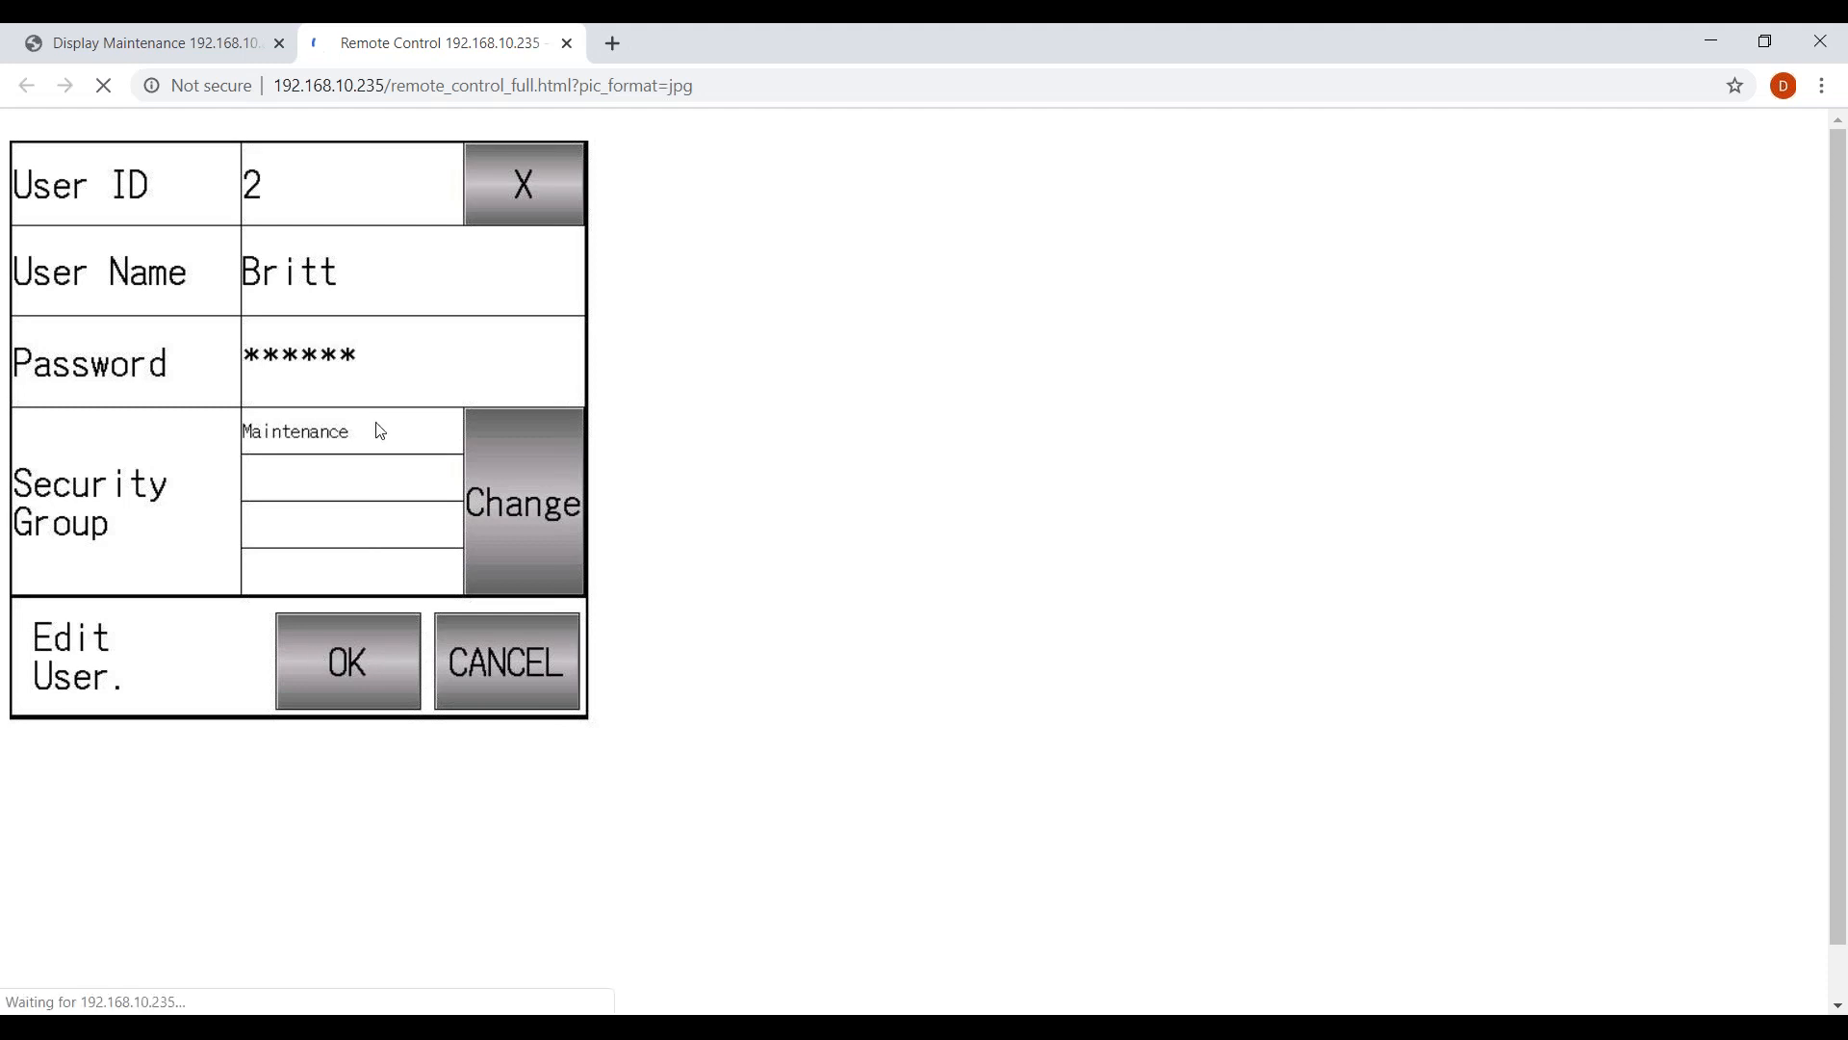
# Check user ID 2's password and Maintenance group, then cancel the edit without changes.
pyautogui.click(385, 376)
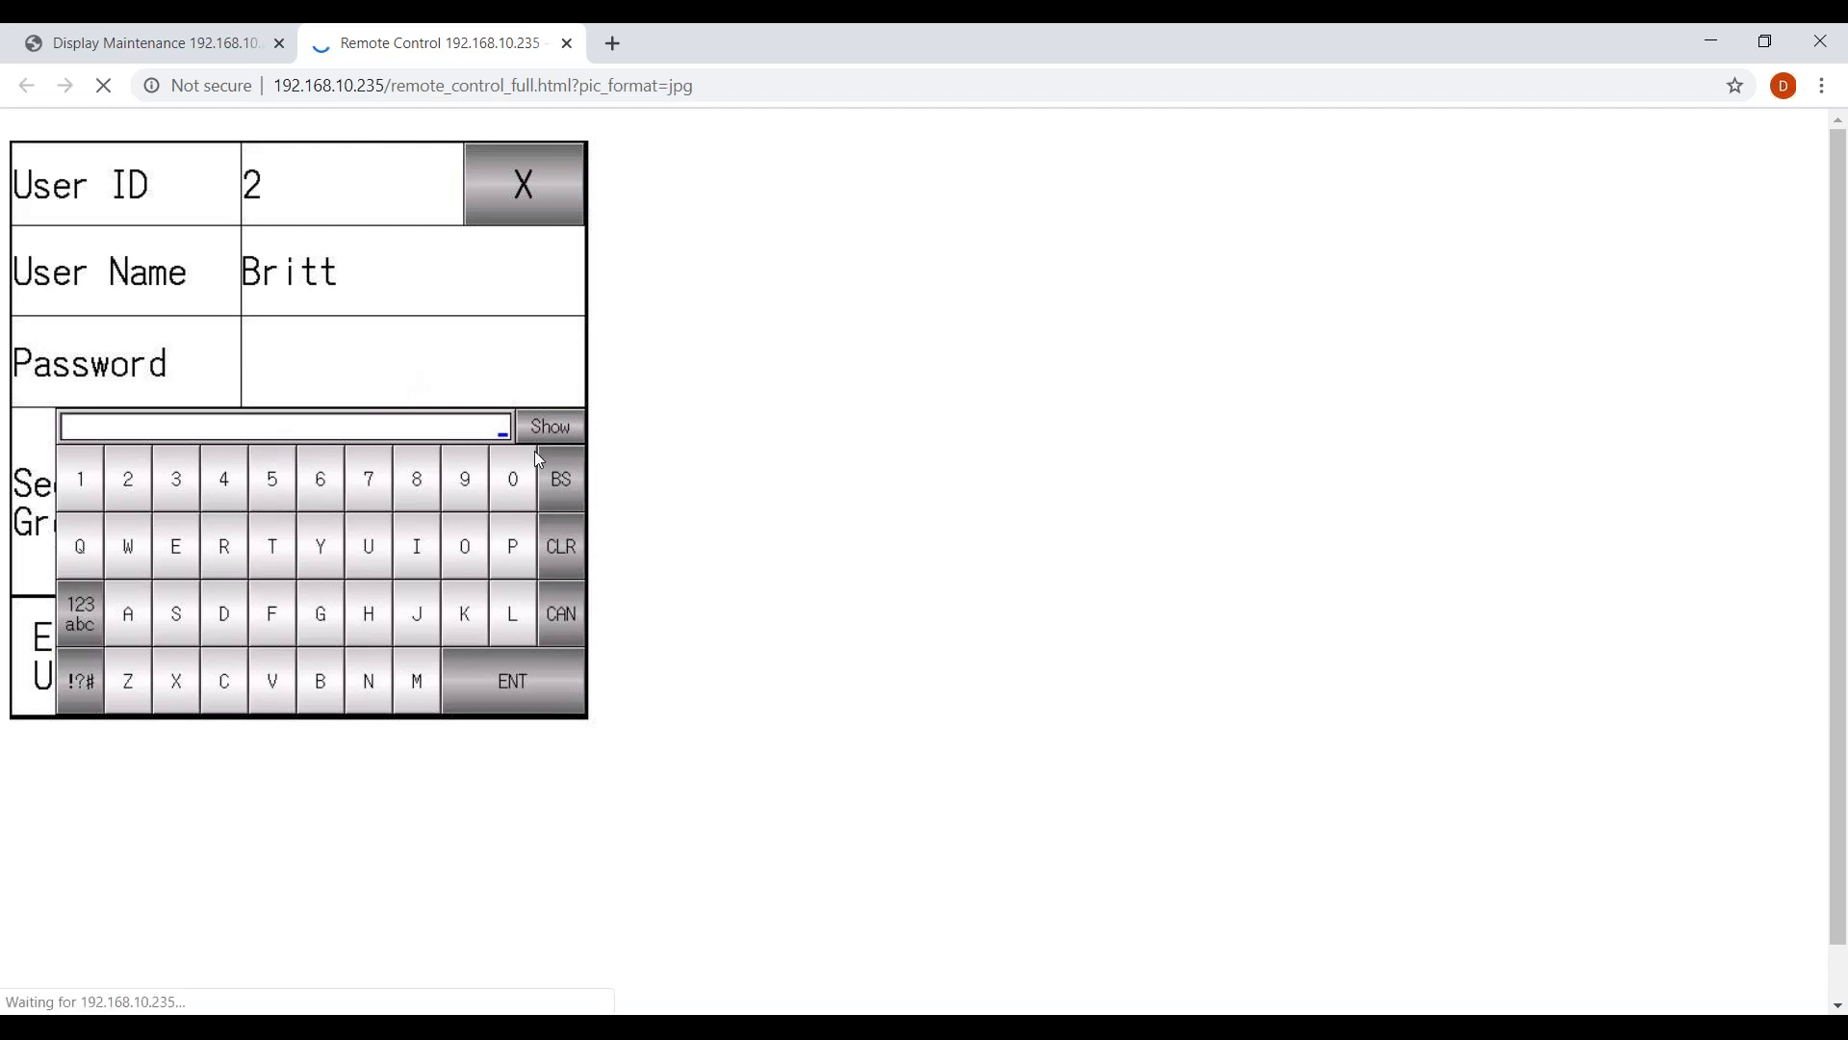
pyautogui.click(568, 622)
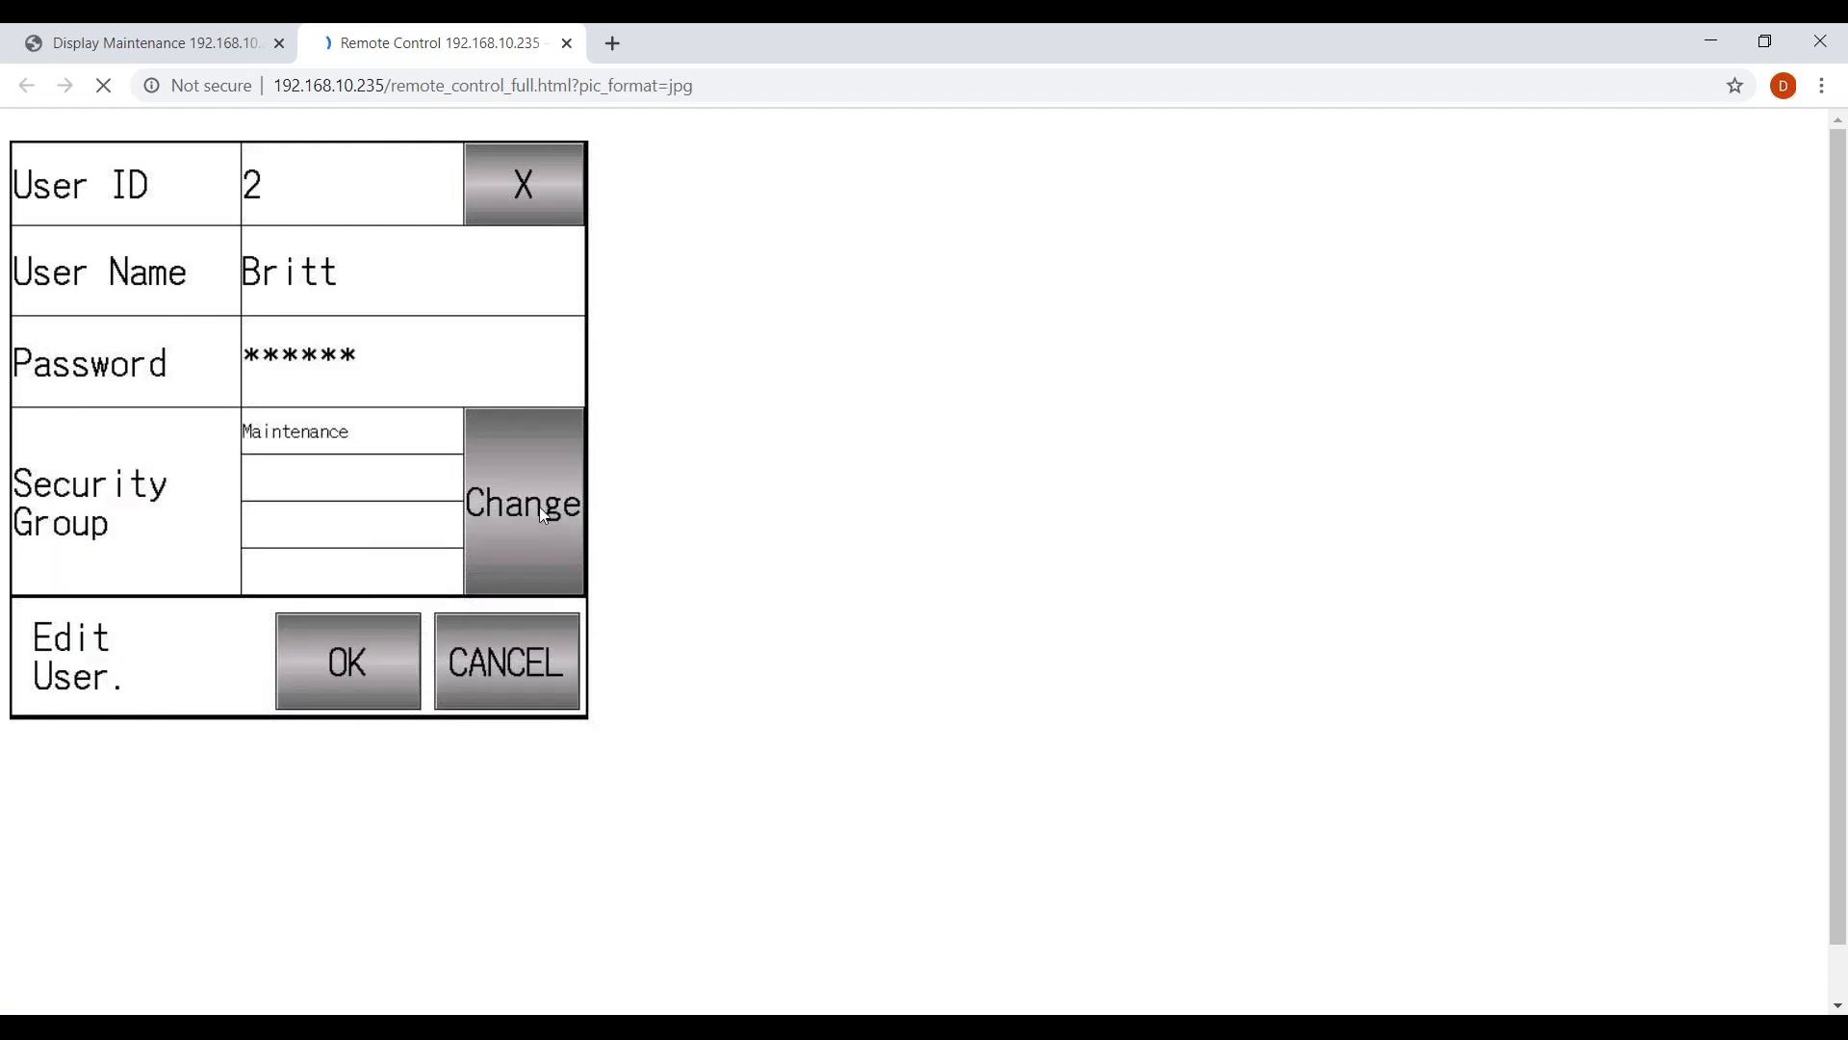
pyautogui.click(541, 508)
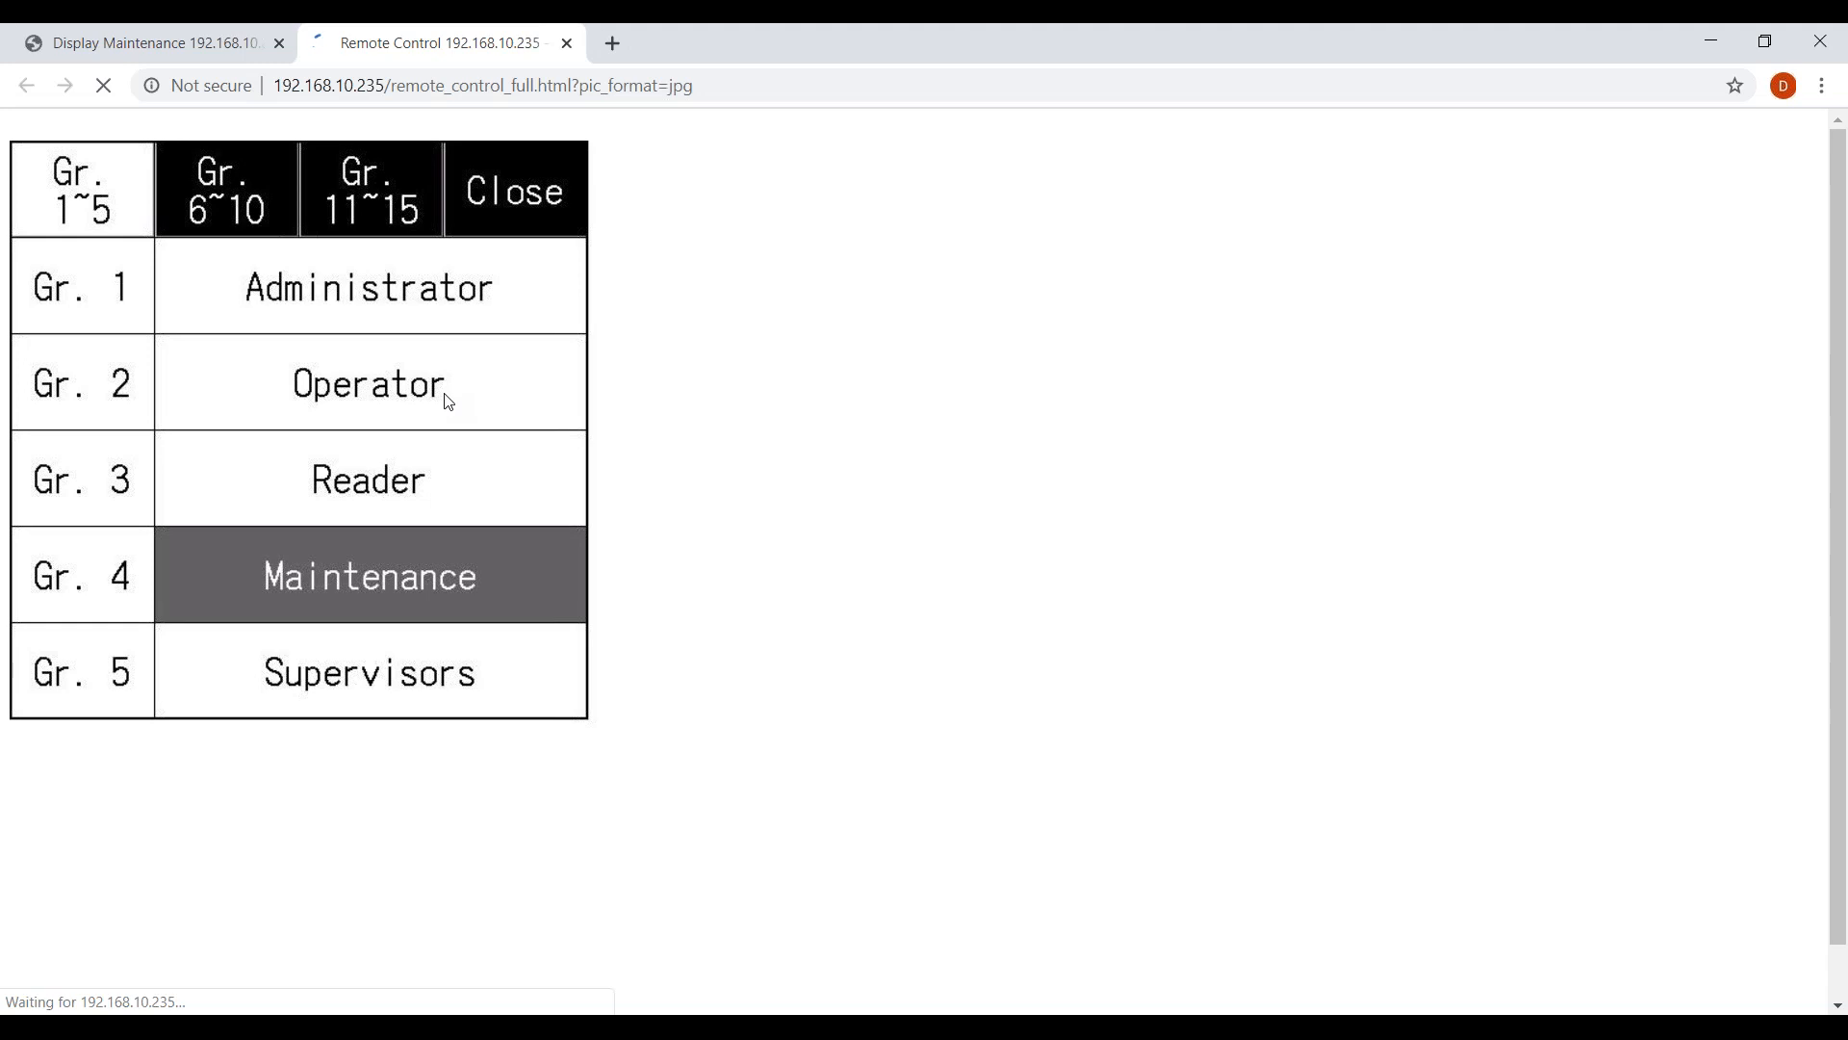
pyautogui.click(501, 197)
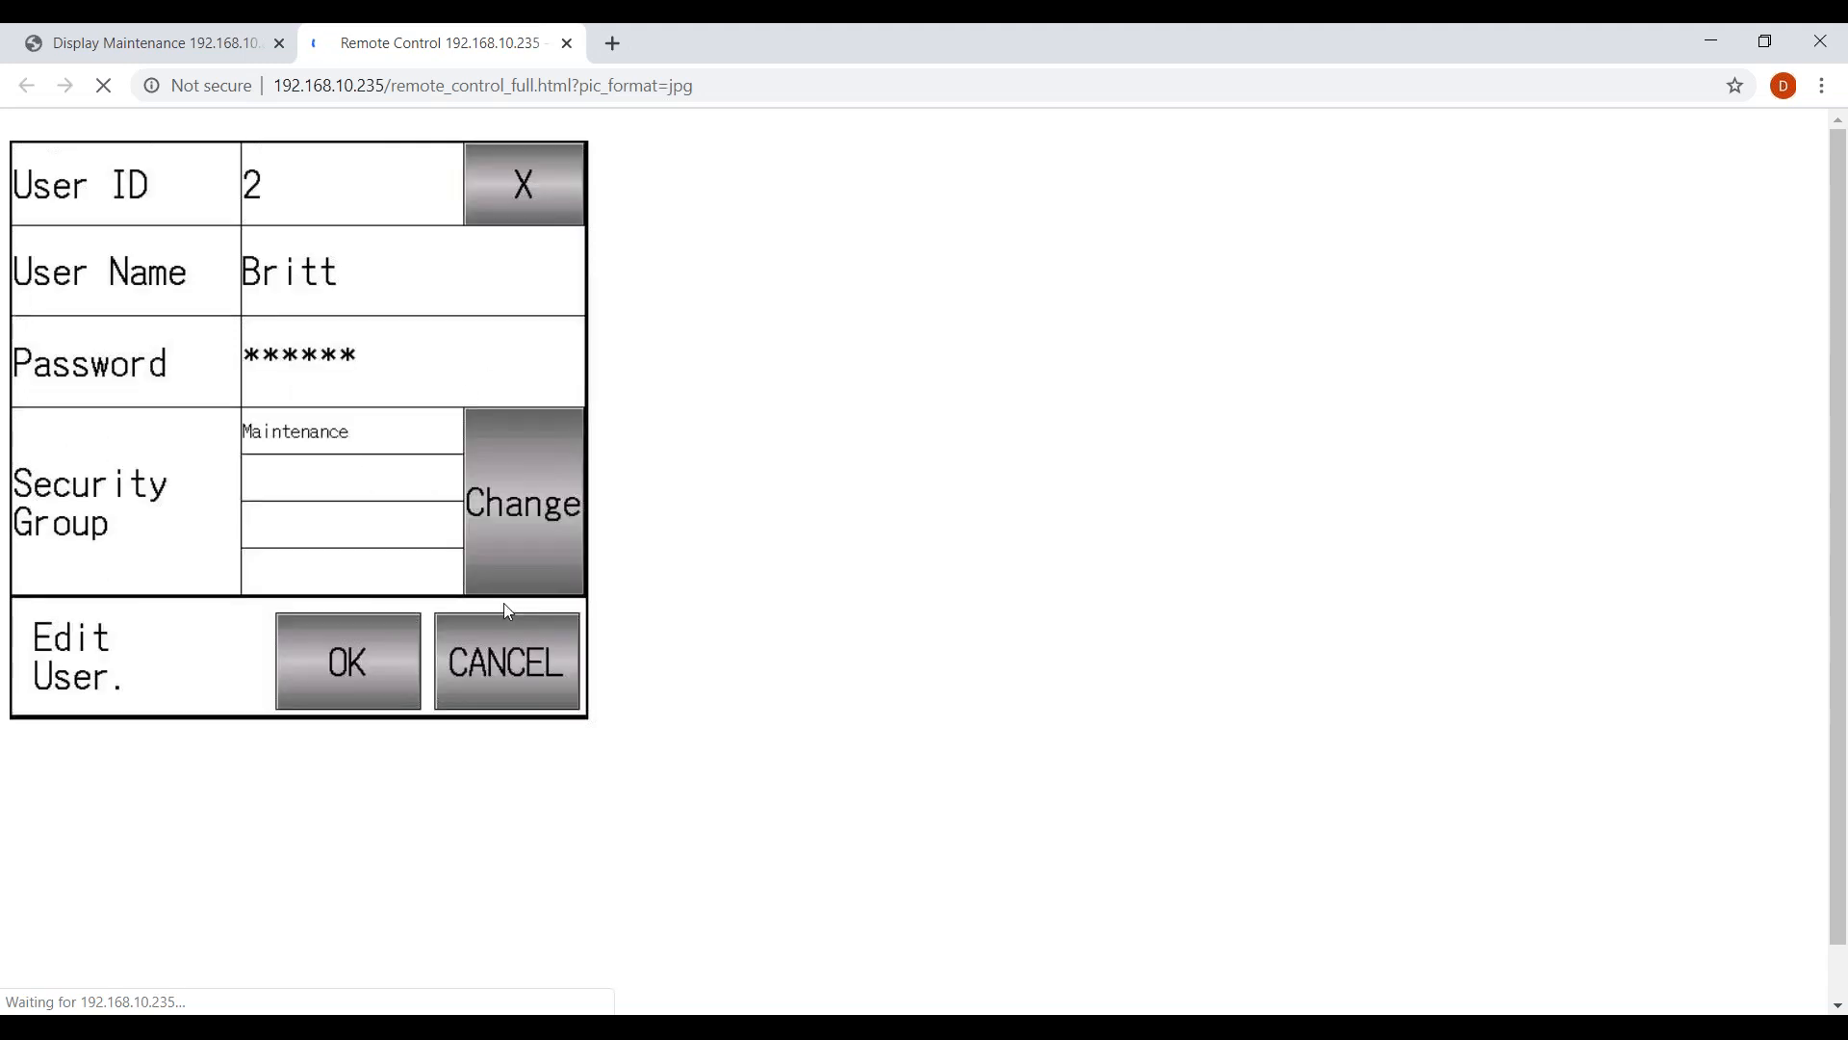
pyautogui.click(529, 664)
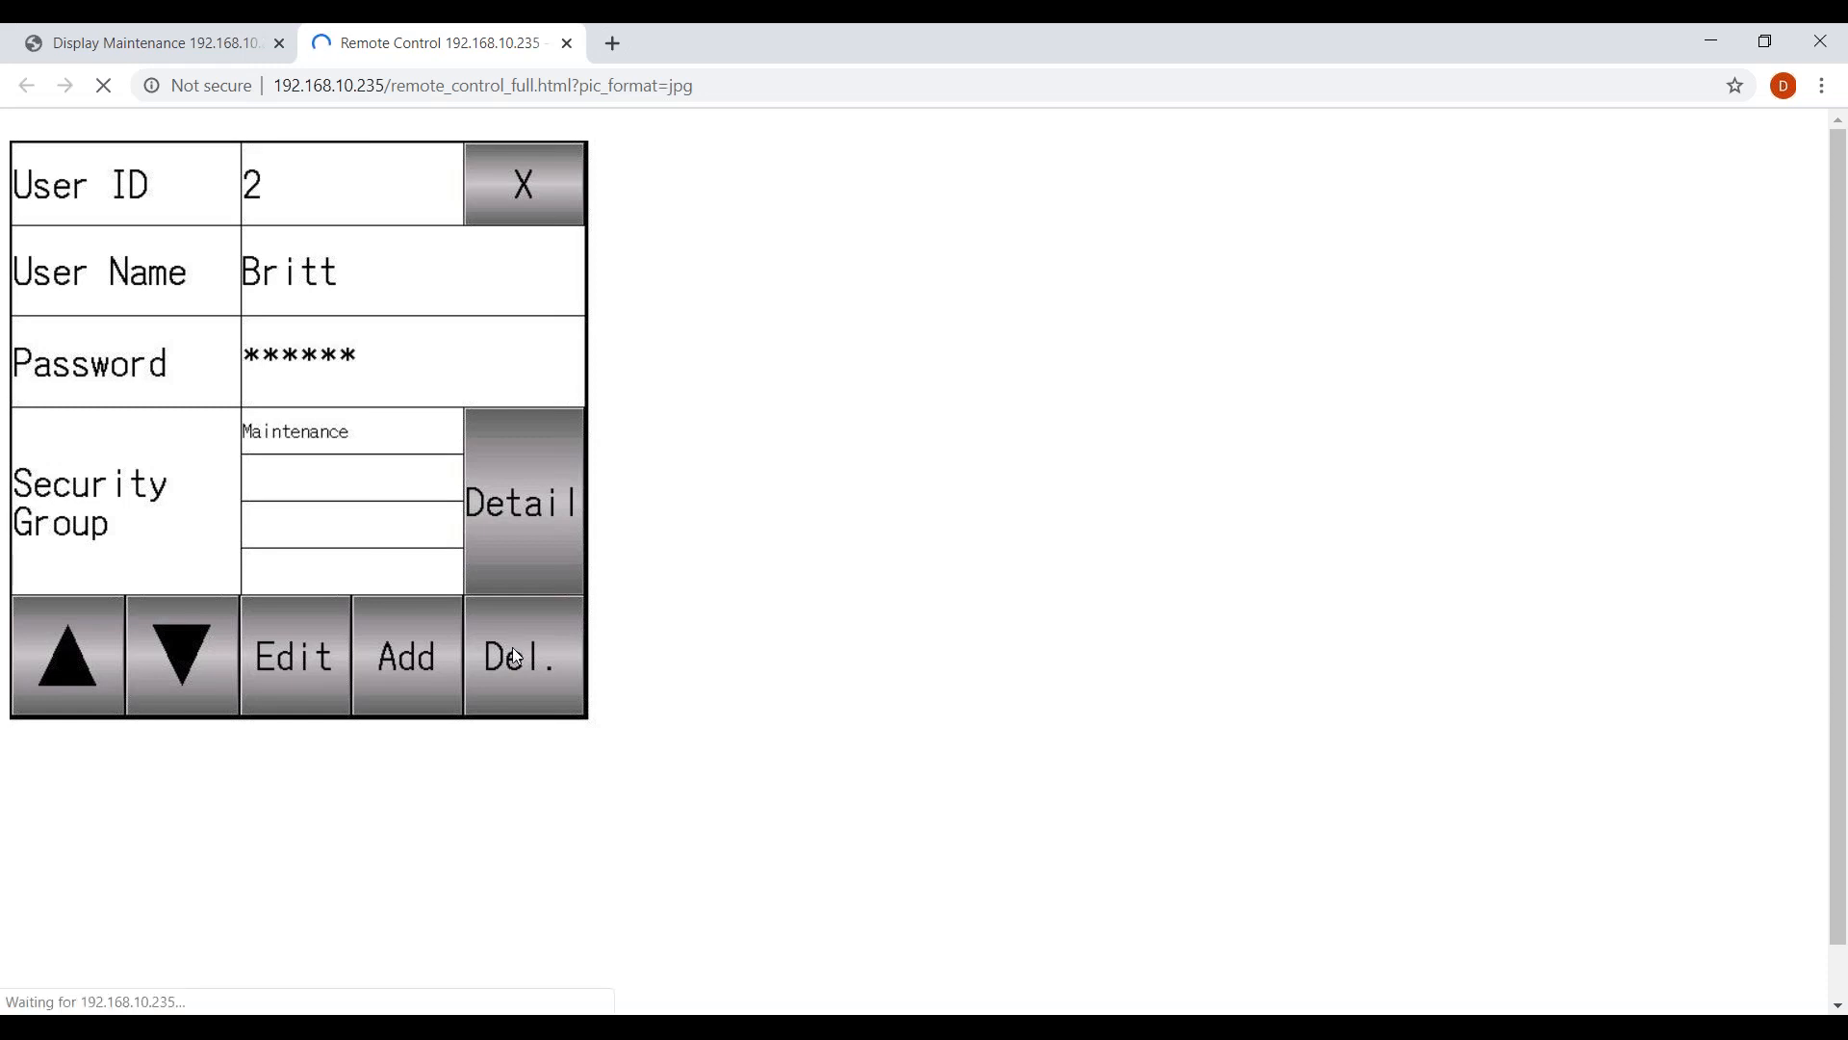
# Start a new user account with ID 5 and enter its lower-case user name.
pyautogui.click(420, 657)
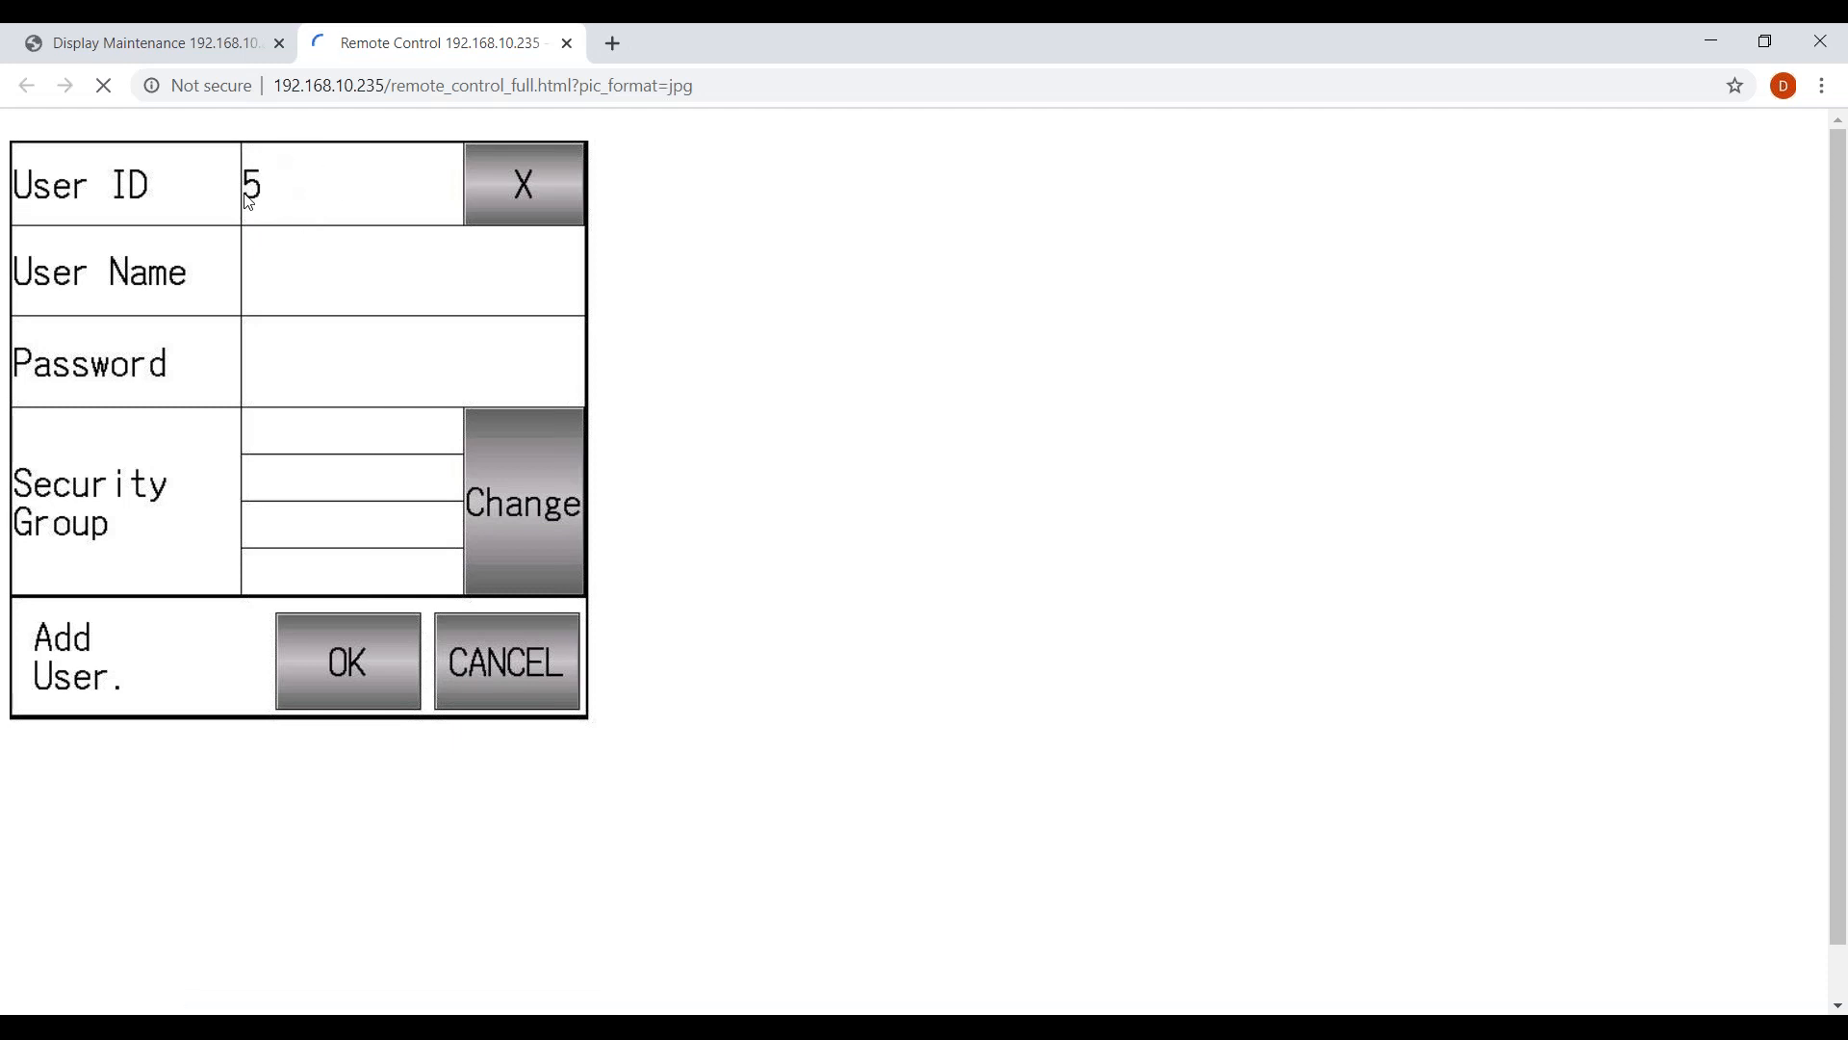
pyautogui.click(417, 314)
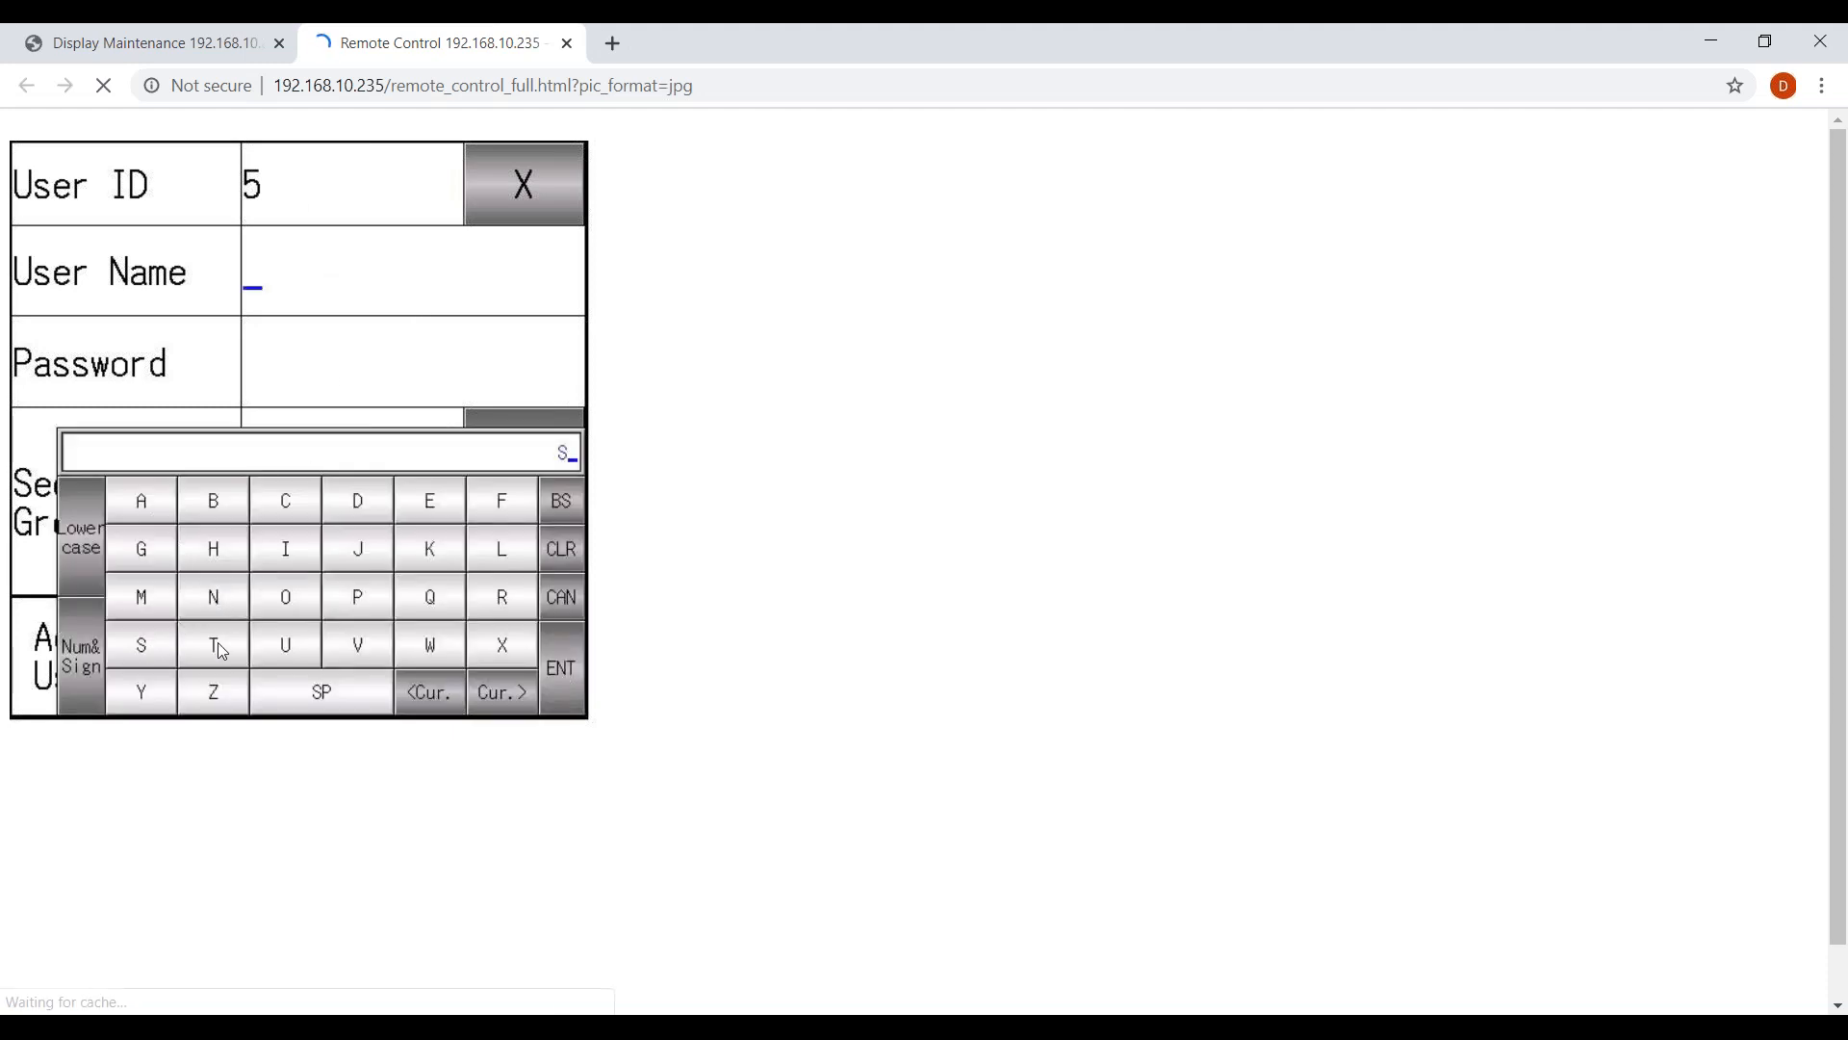
pyautogui.click(109, 545)
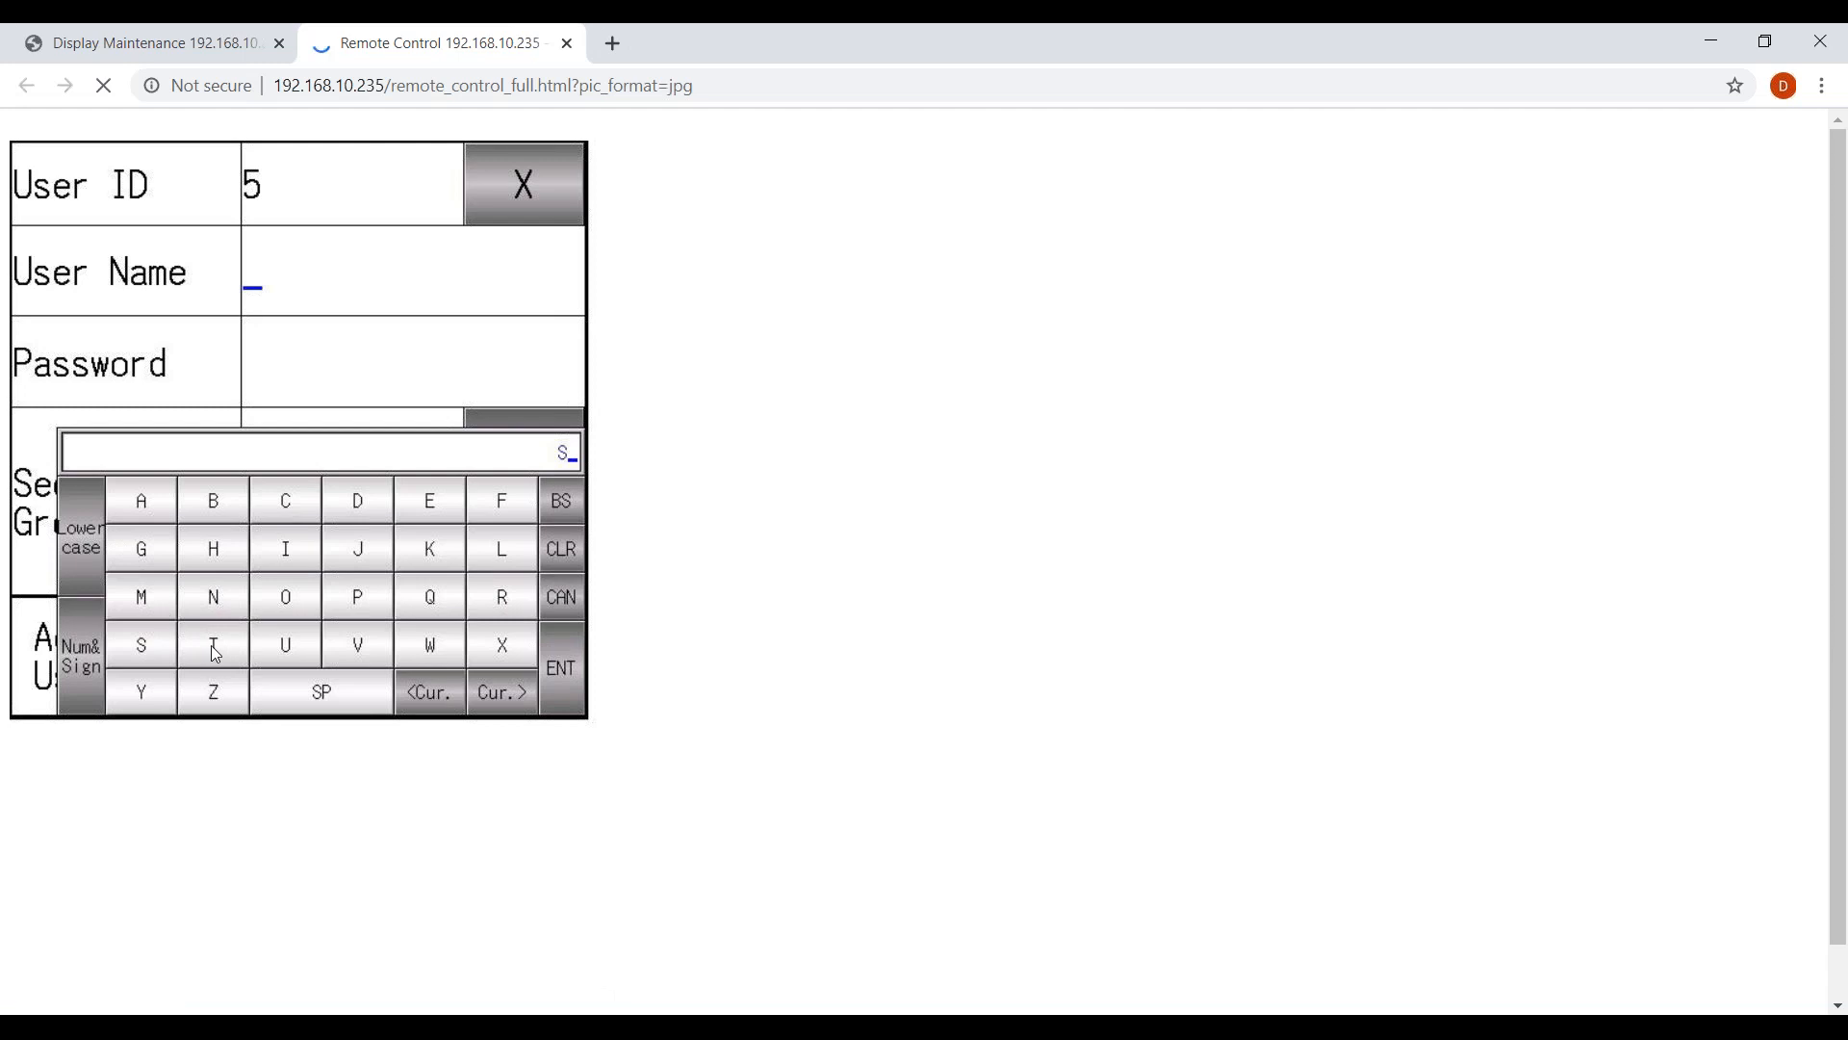
pyautogui.click(434, 509)
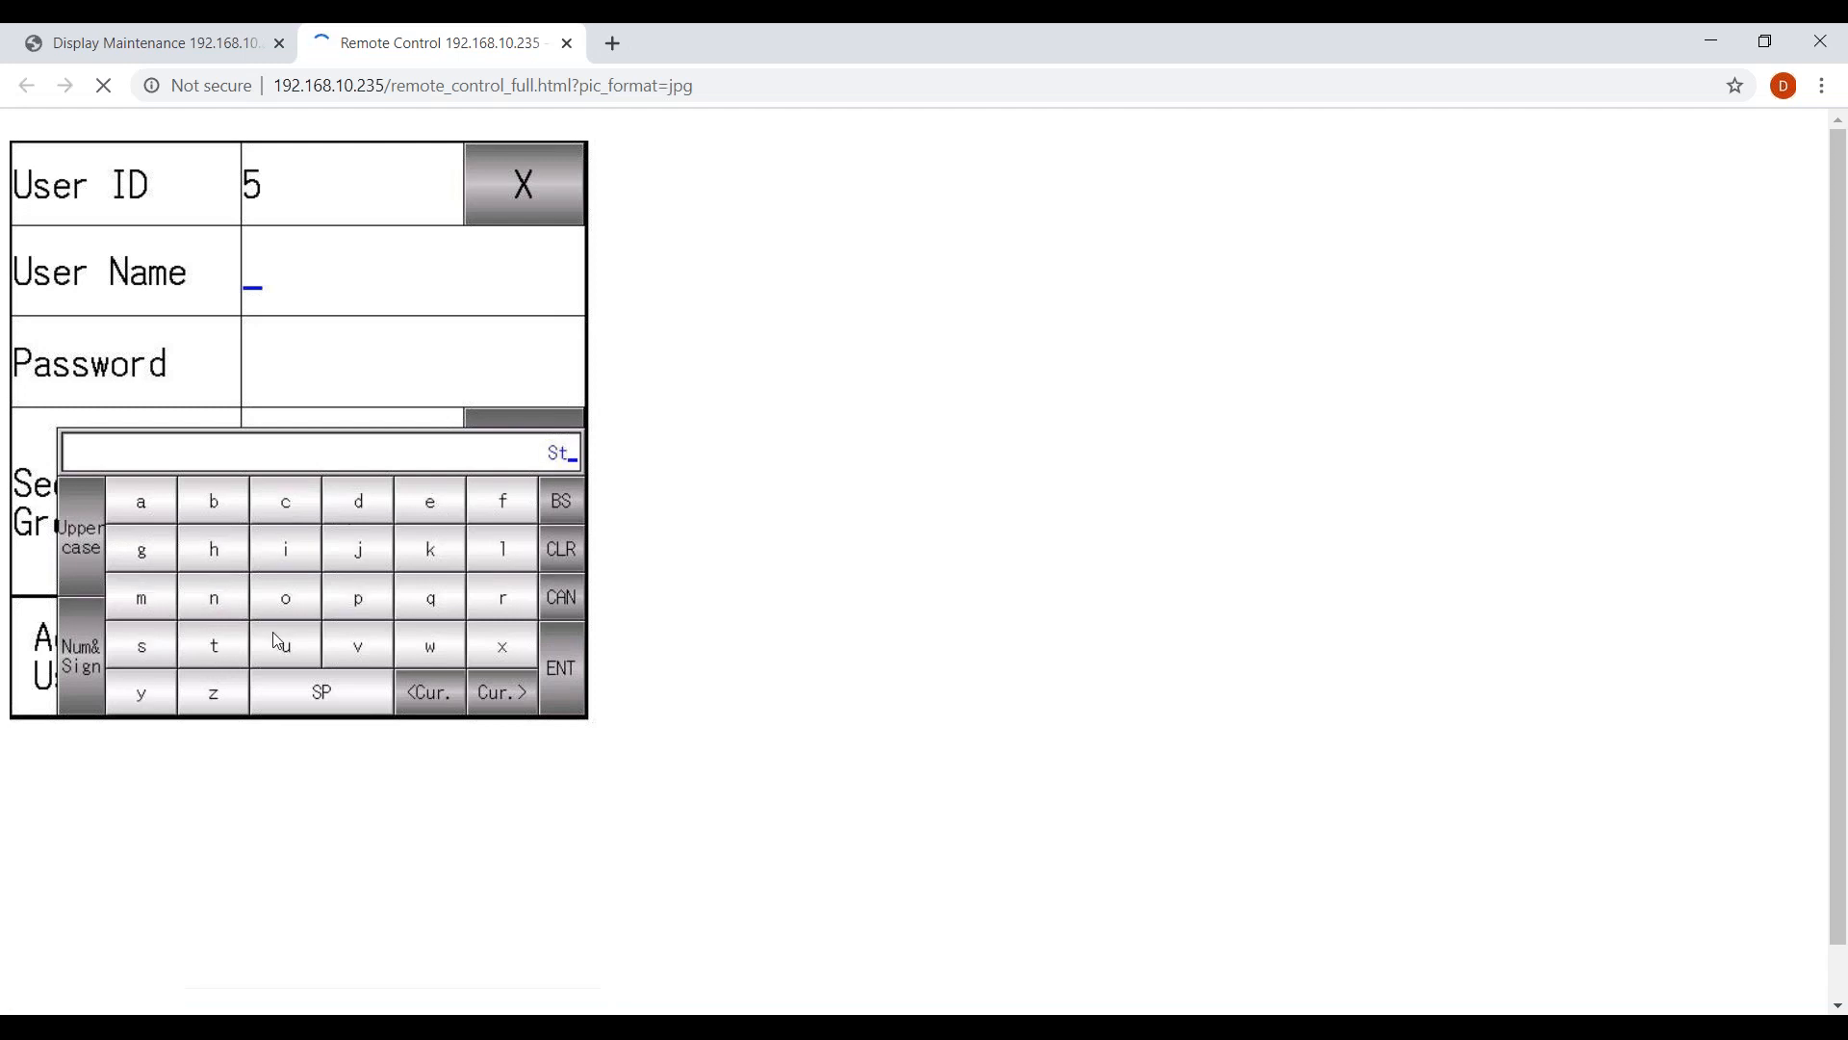
pyautogui.click(358, 645)
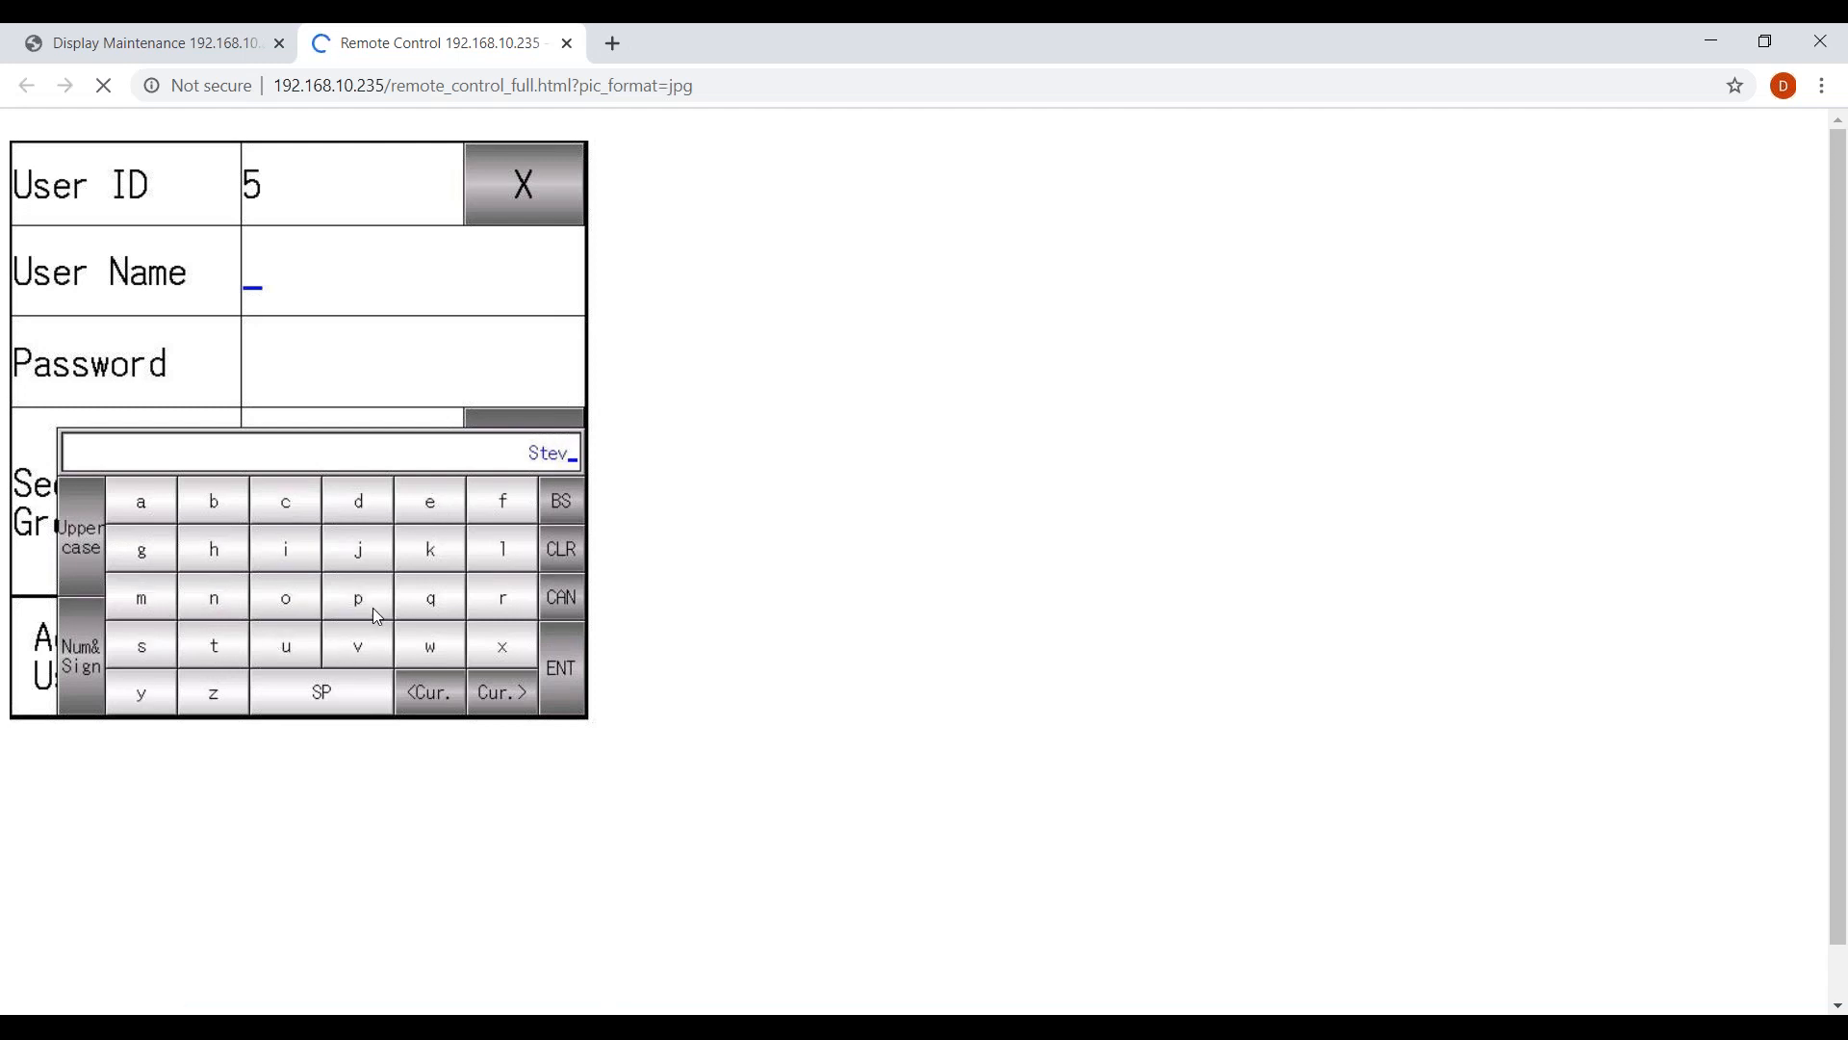
pyautogui.click(549, 674)
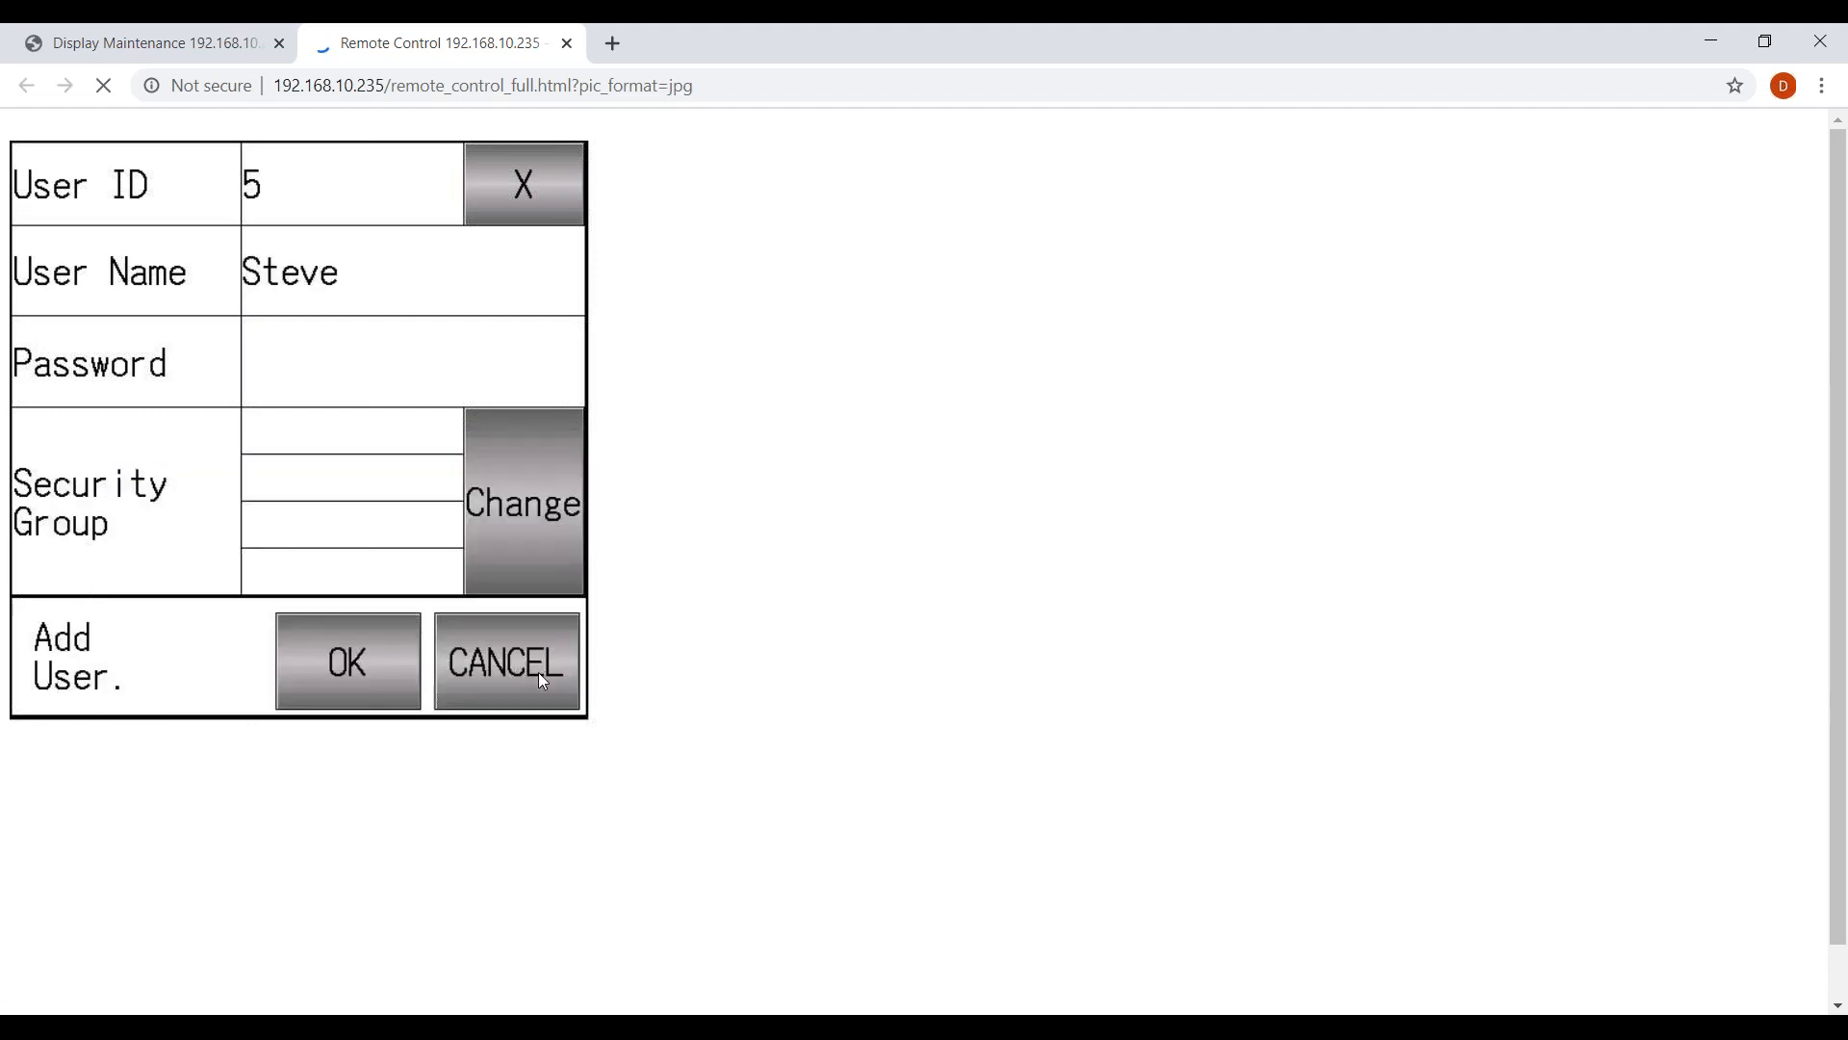
# Give user 5 a two-character password, reveal it to check, and confirm.
pyautogui.click(307, 372)
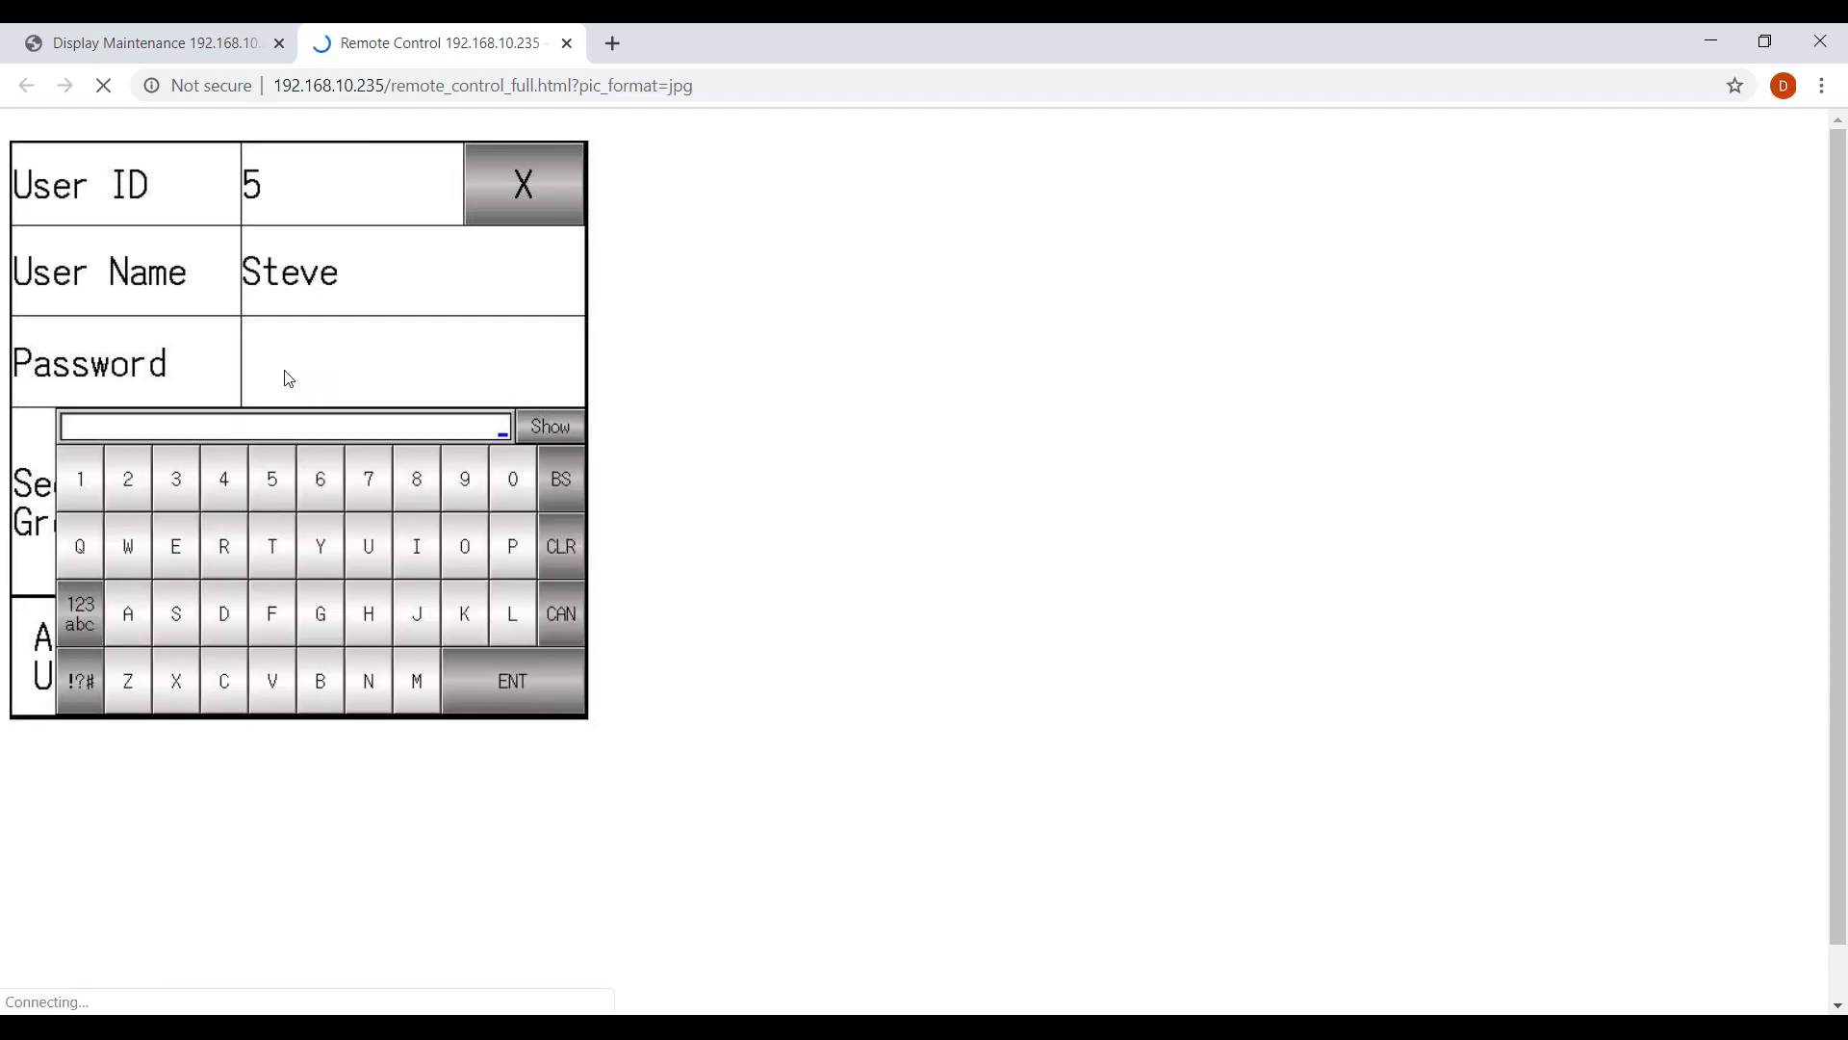
pyautogui.click(278, 492)
pyautogui.click(278, 492)
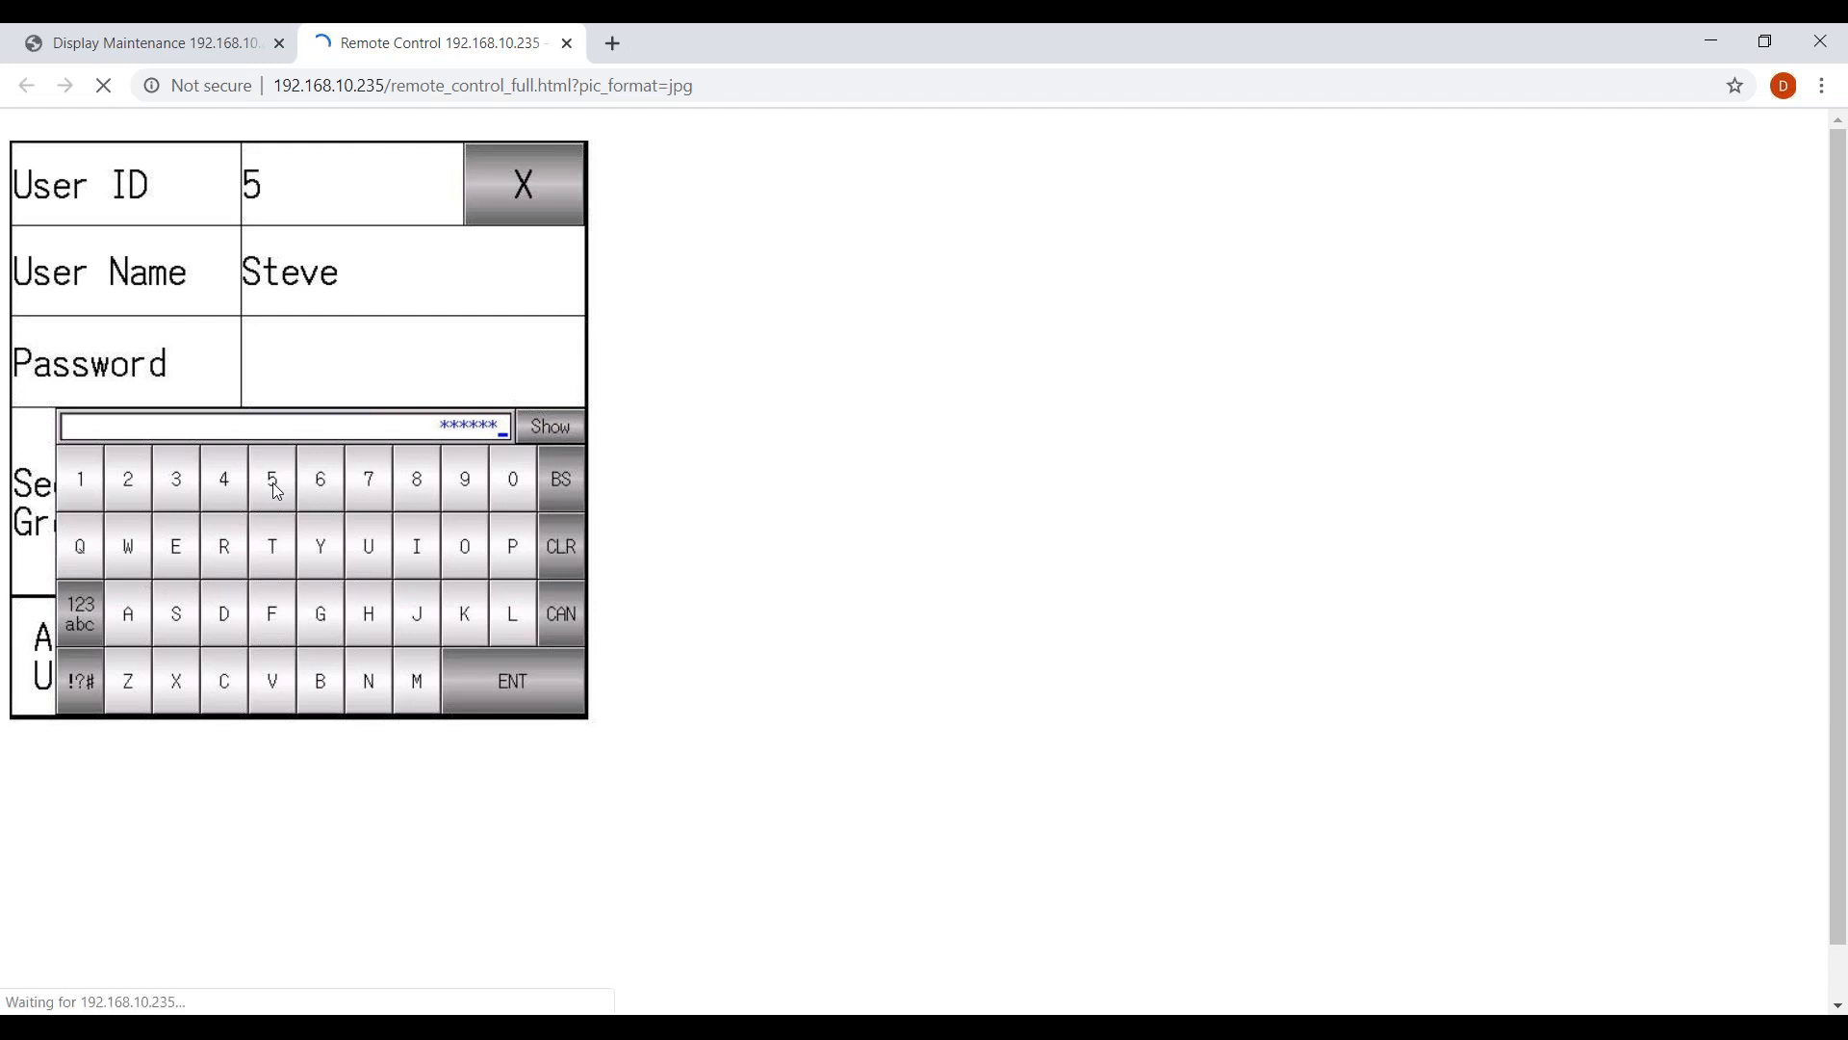
pyautogui.click(557, 433)
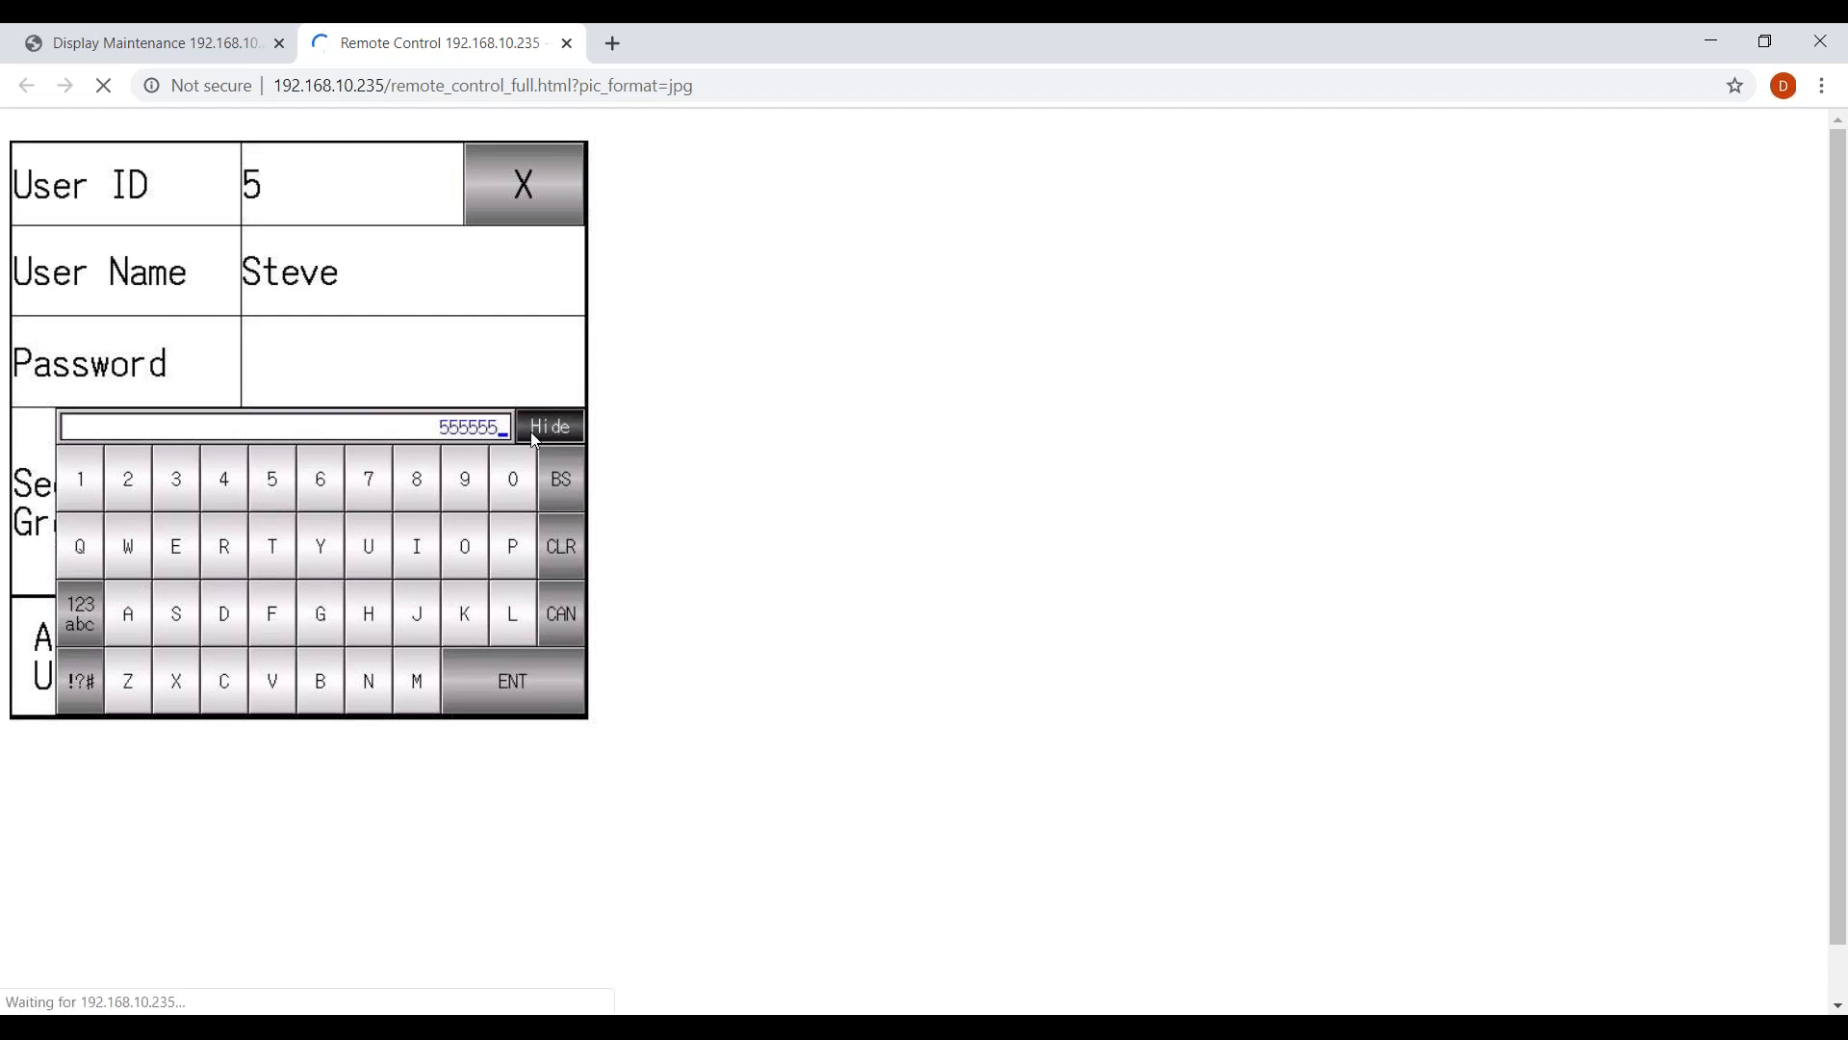
pyautogui.click(523, 701)
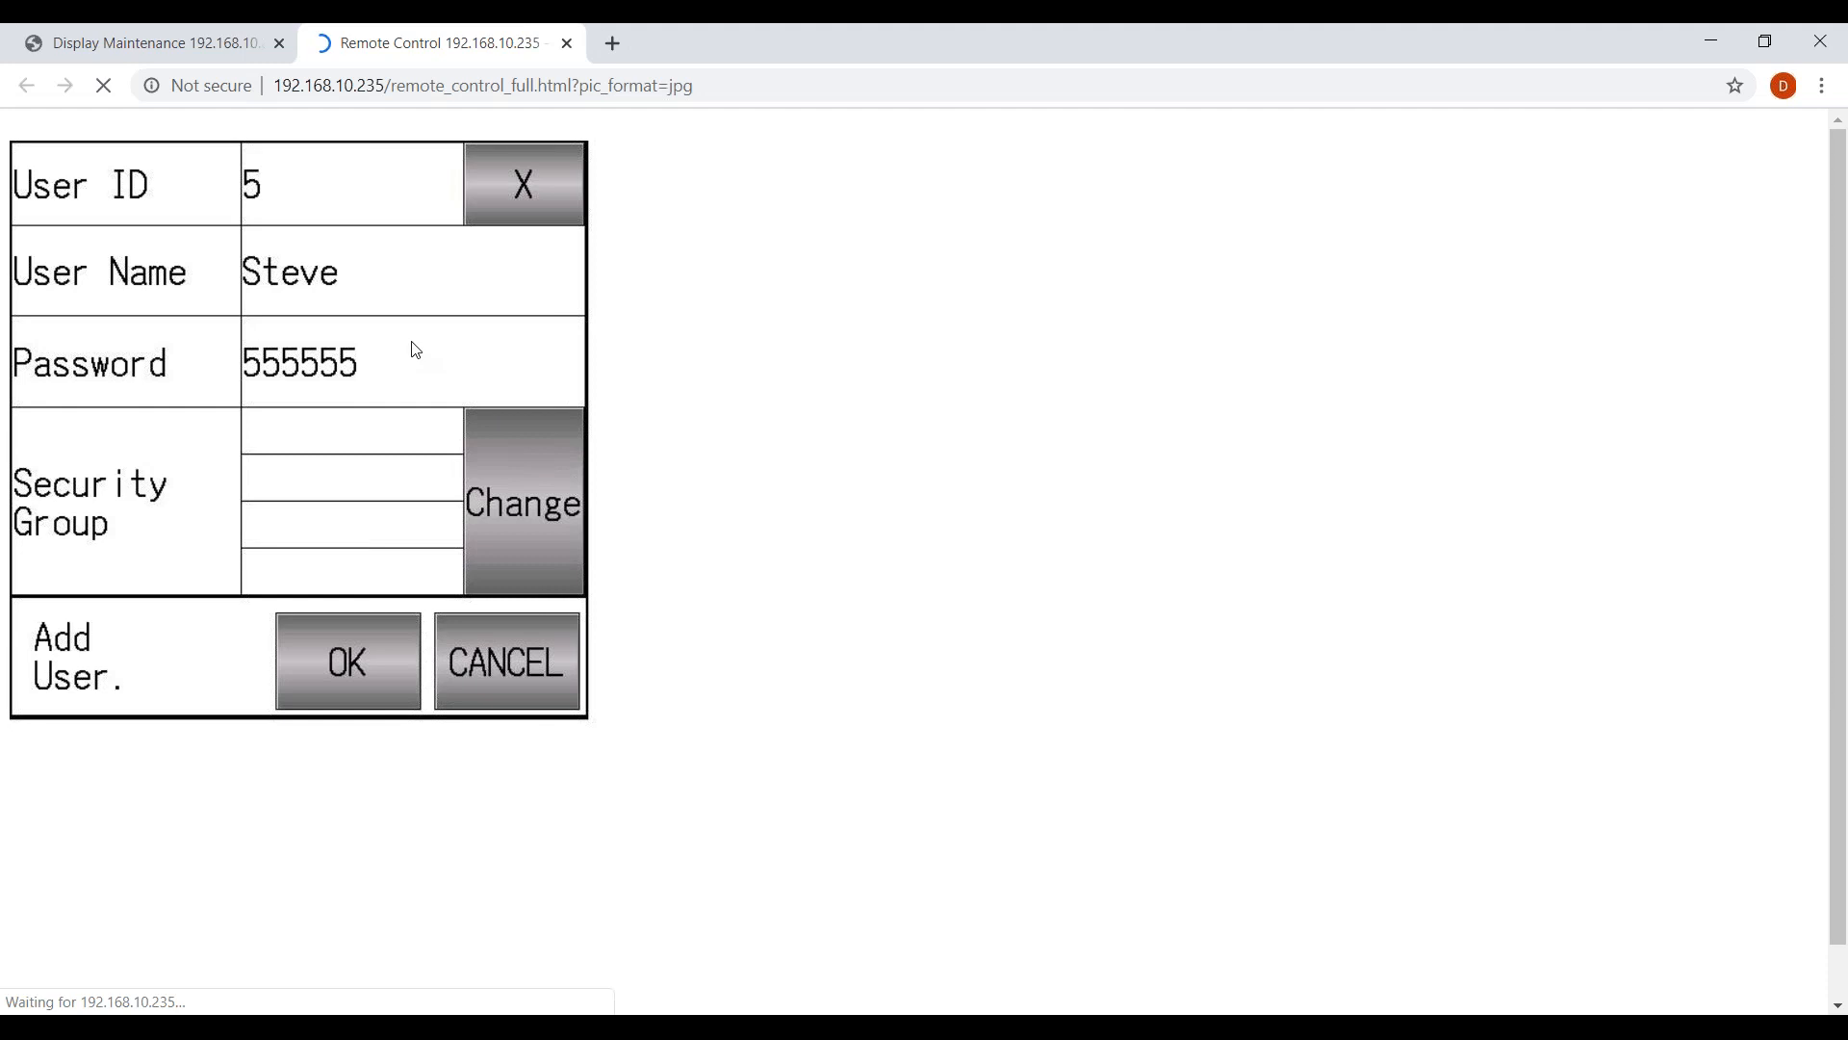
# Assign user 5 to the Supervisors and Maintenance groups and save the account.
pyautogui.click(517, 479)
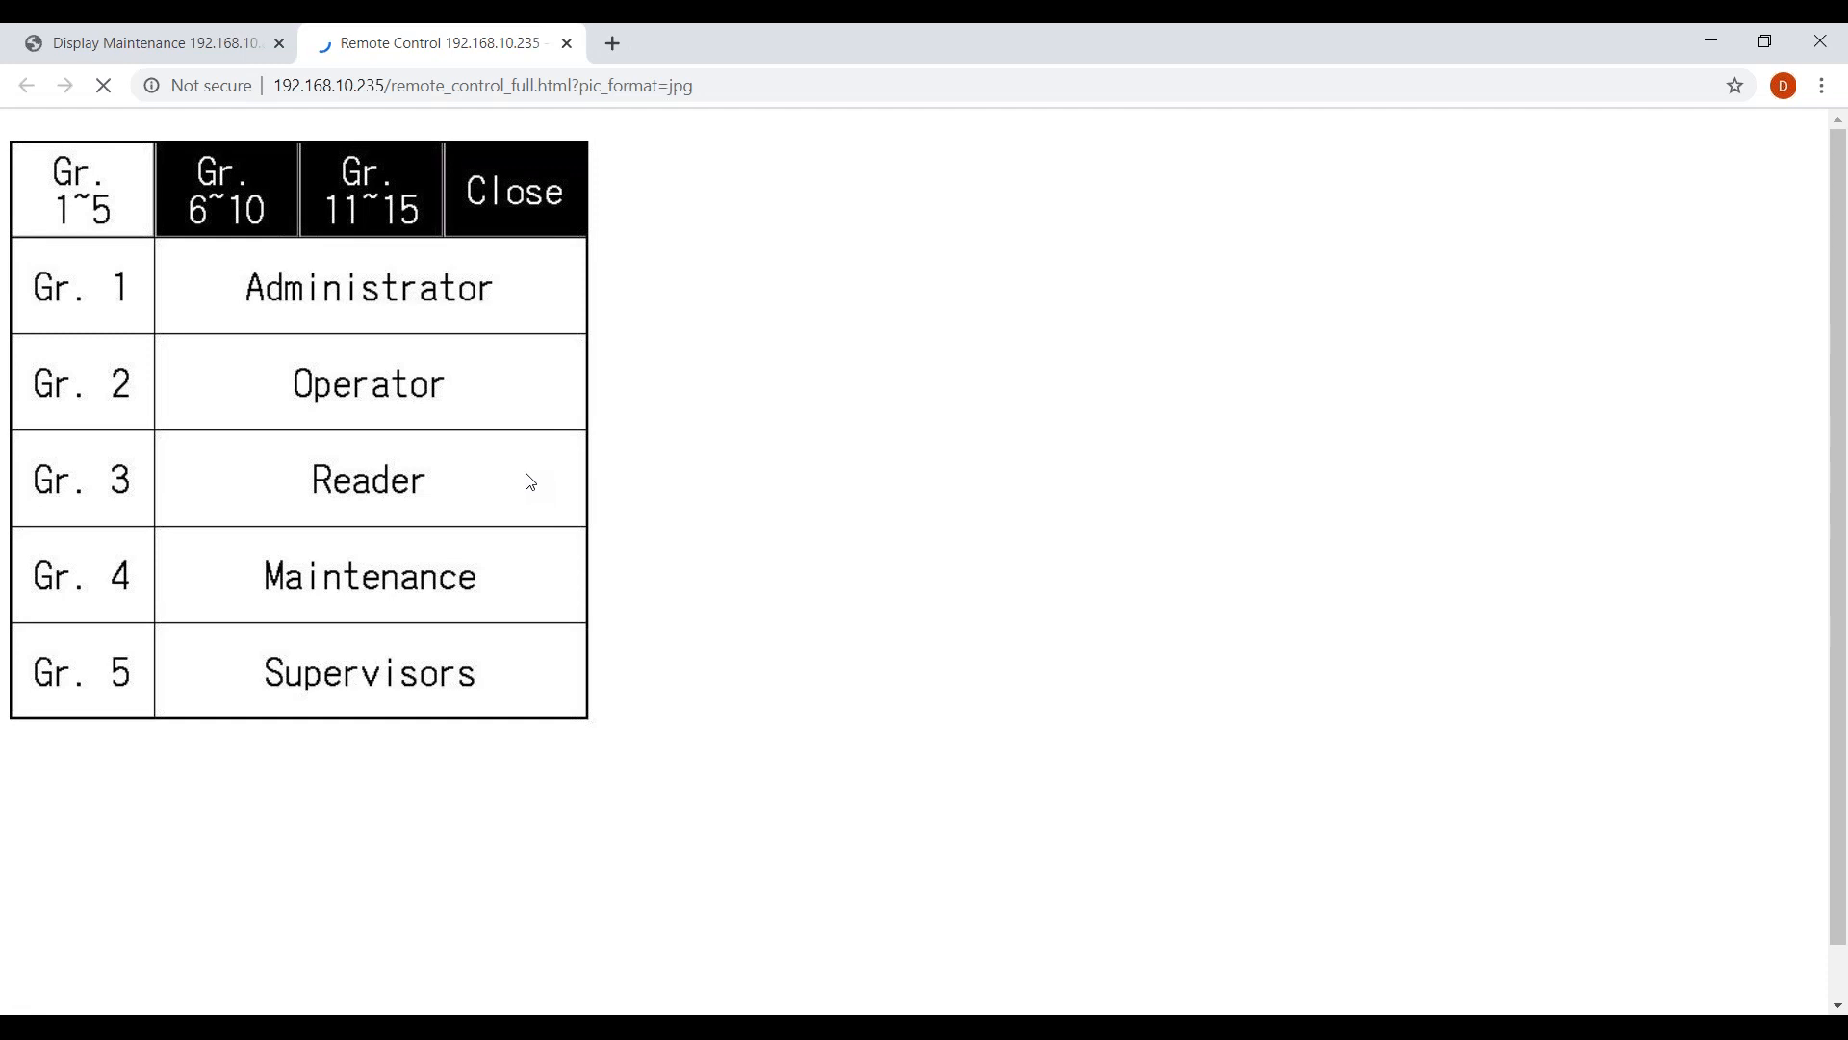
pyautogui.click(375, 676)
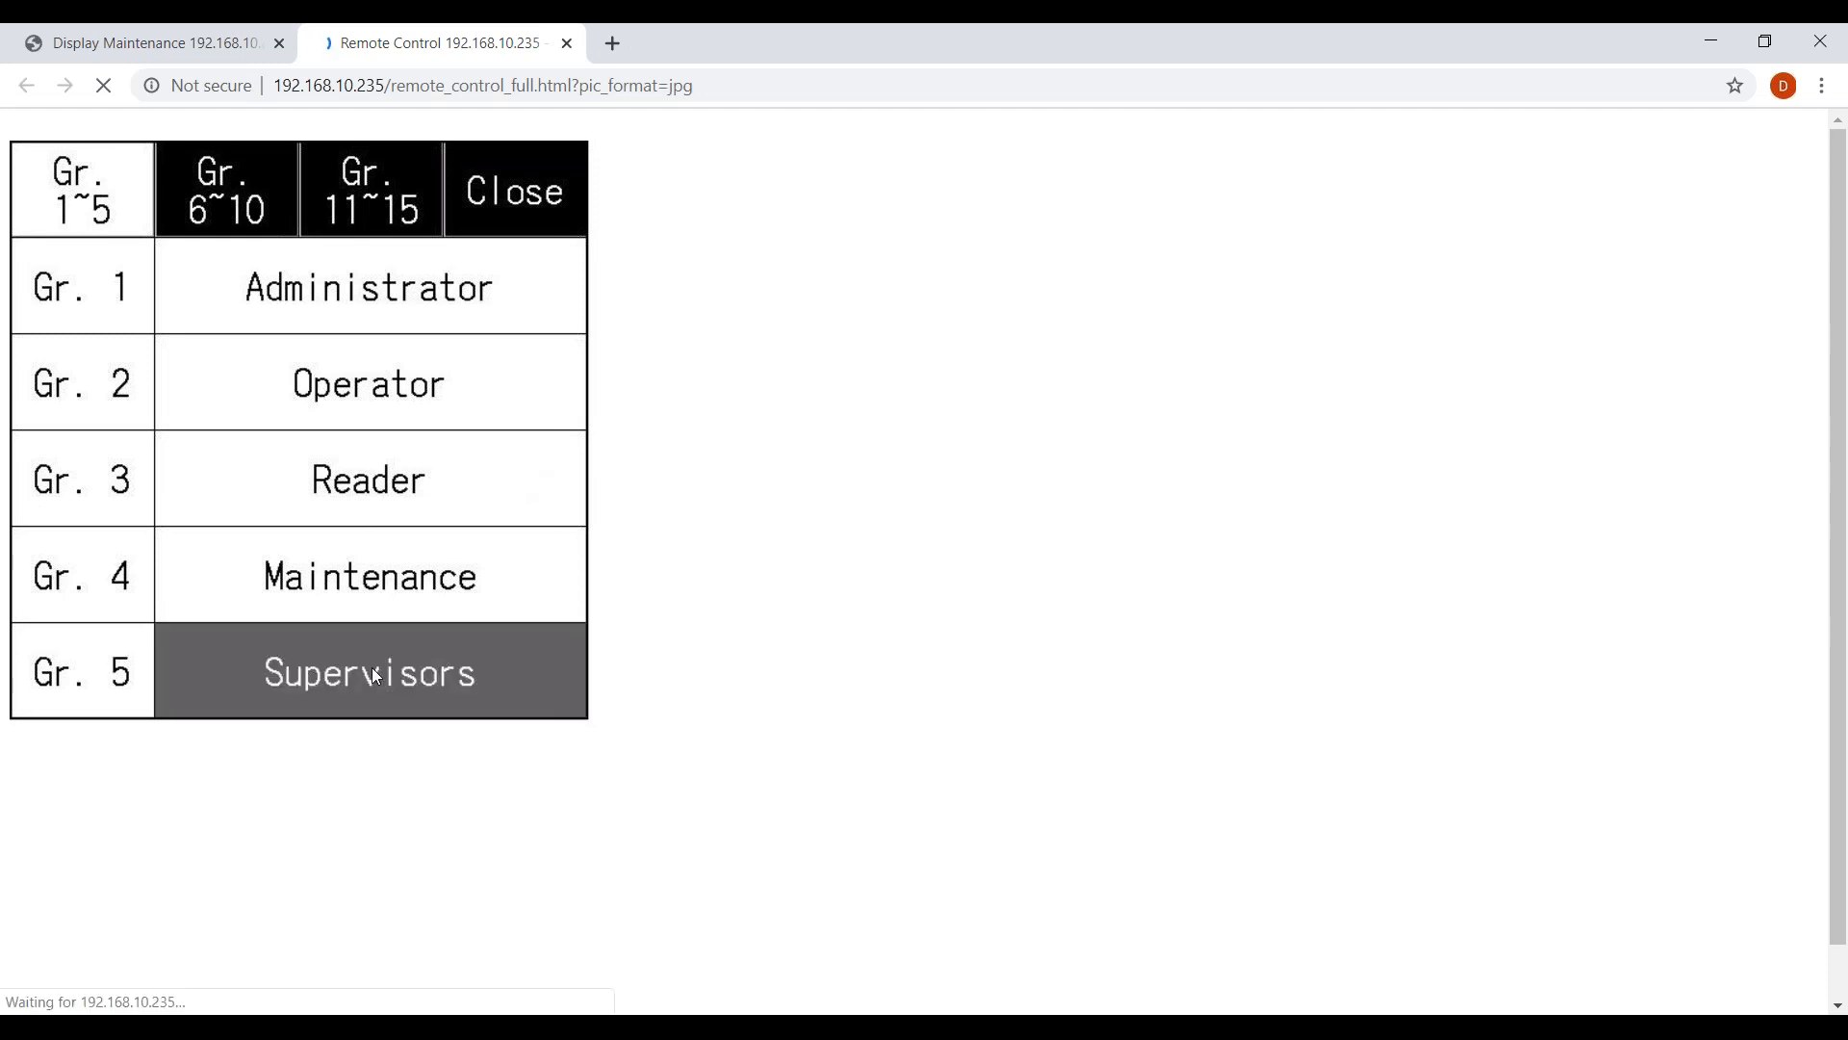
pyautogui.click(358, 574)
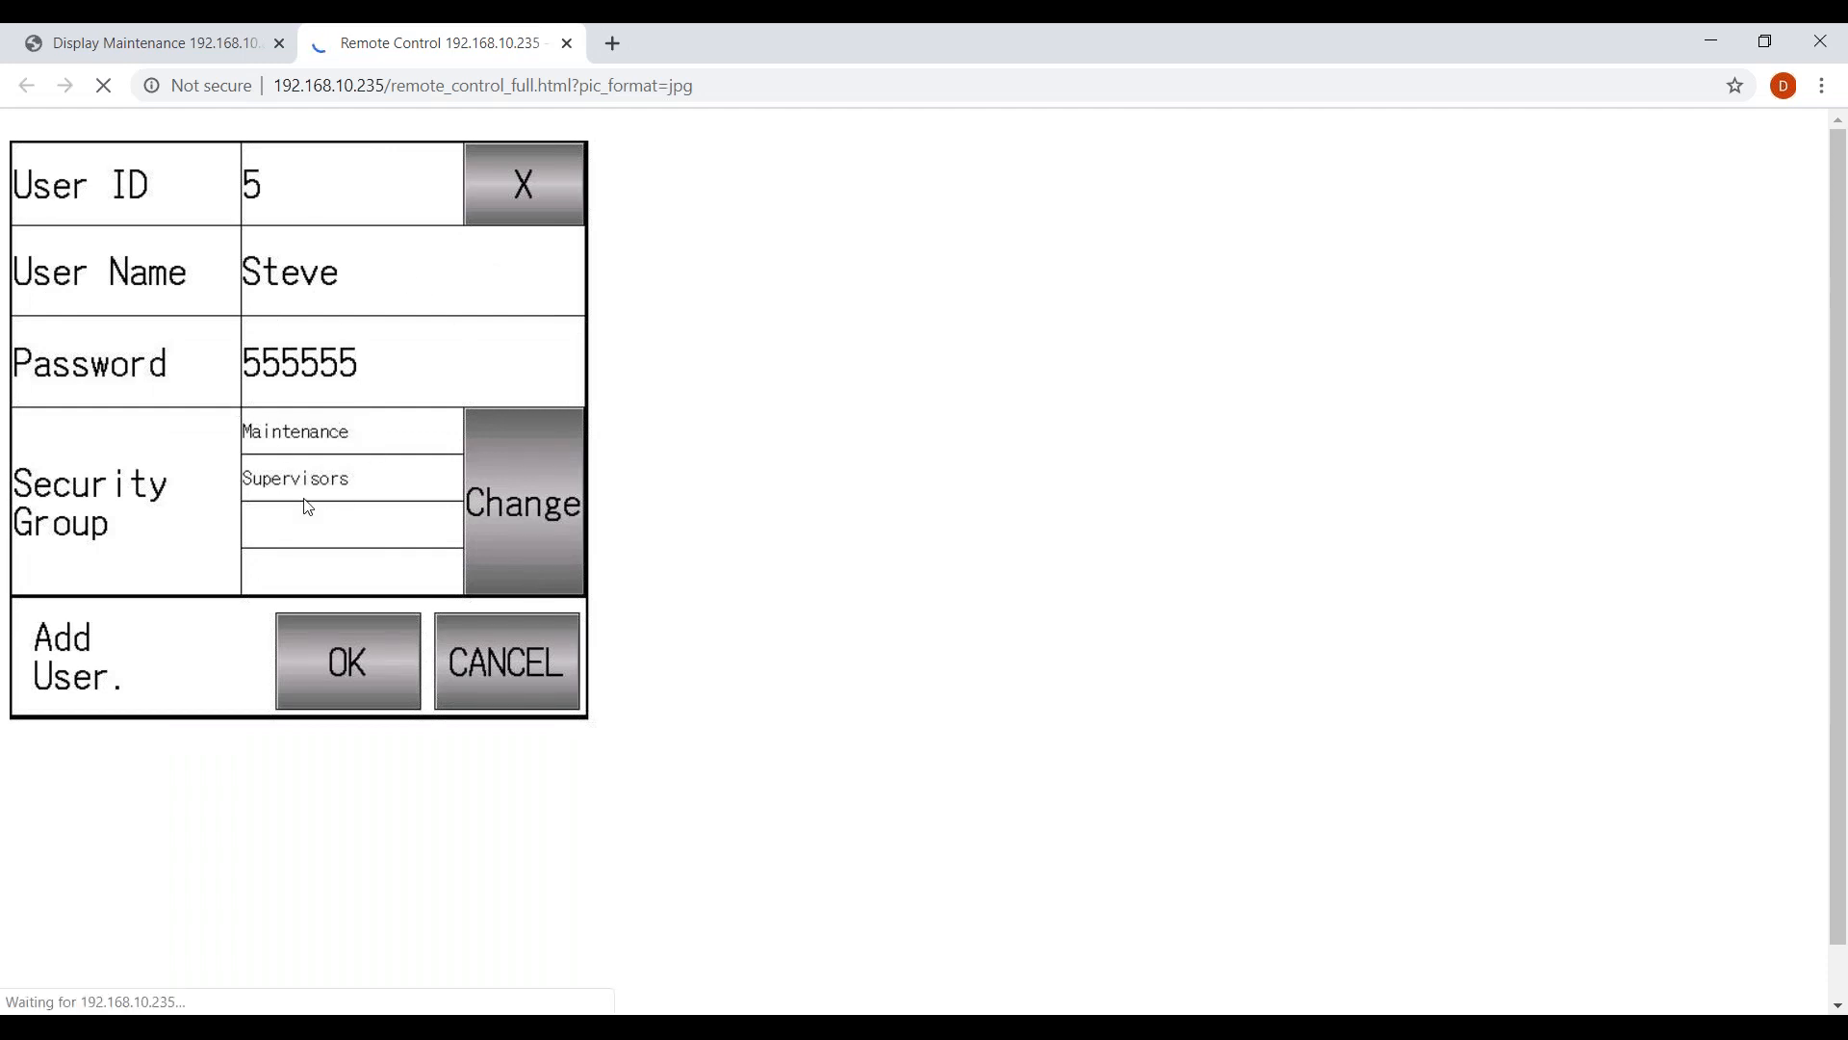
pyautogui.click(364, 667)
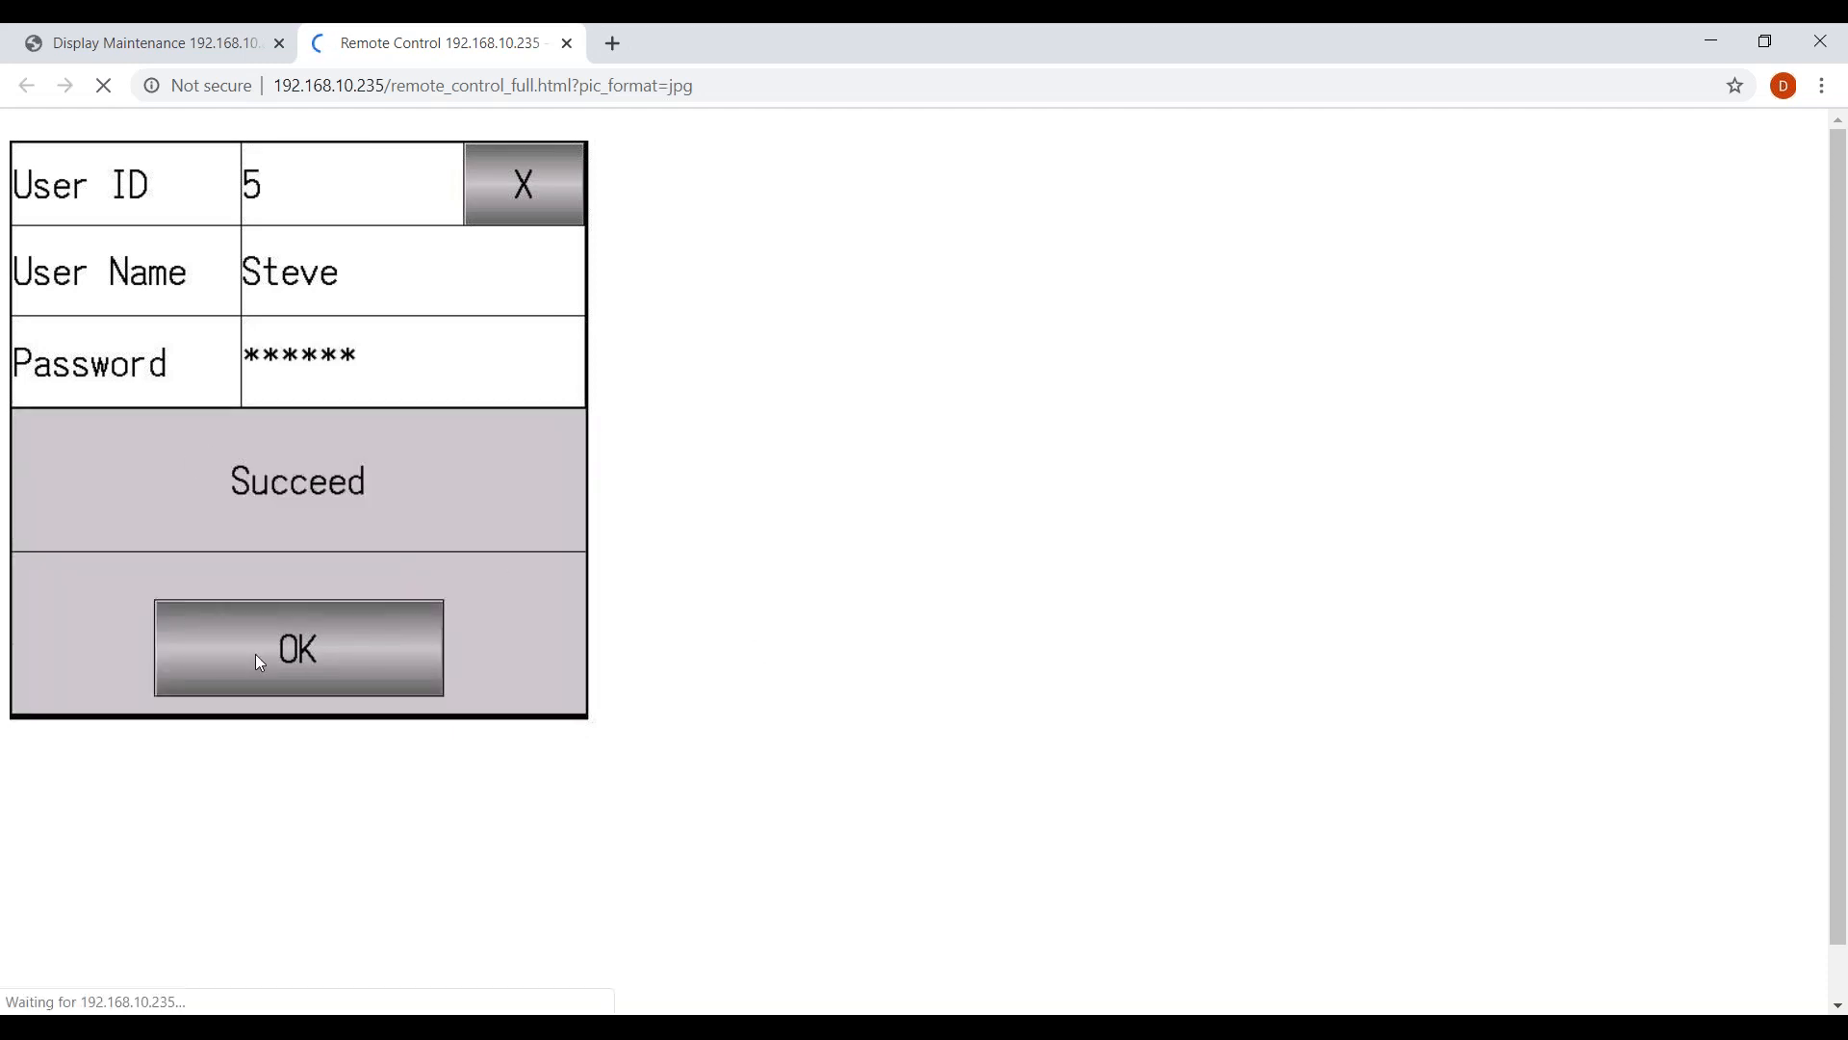
# Acknowledge the save, view user ID 4's groups, close the account list, and log in user 5.
pyautogui.click(286, 665)
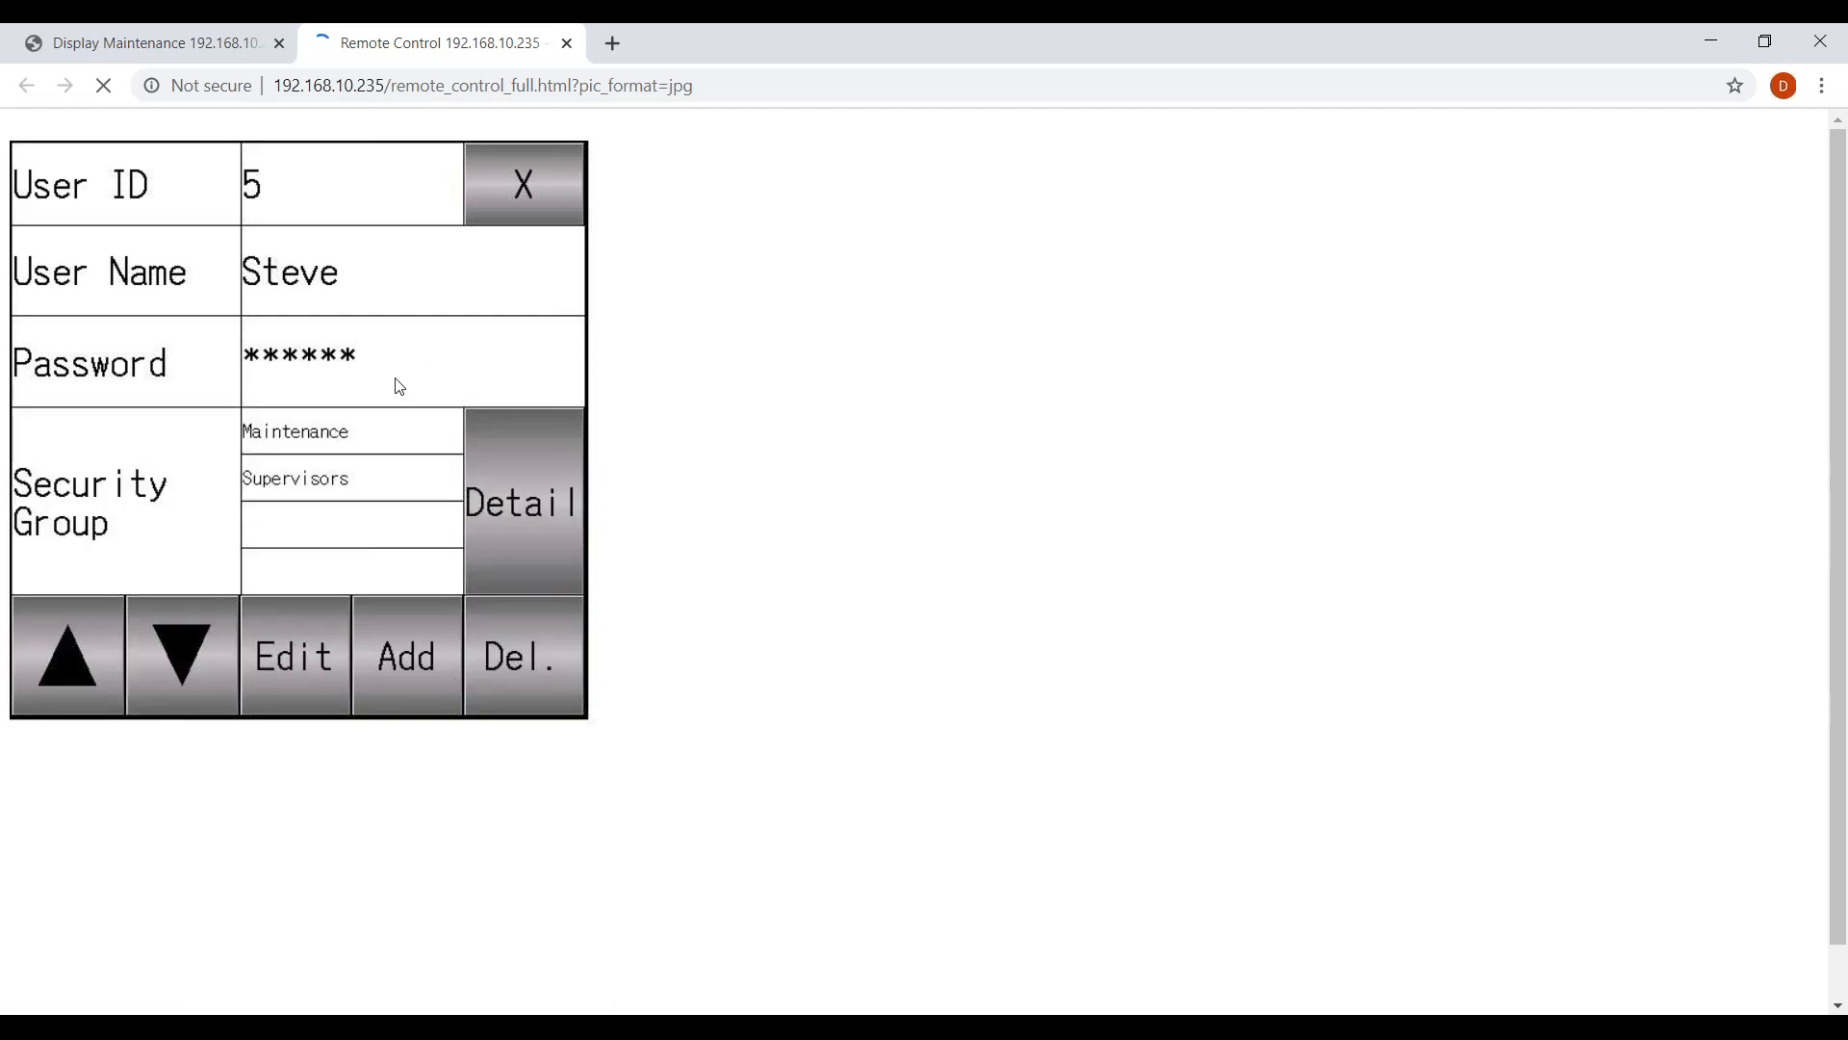
pyautogui.click(196, 651)
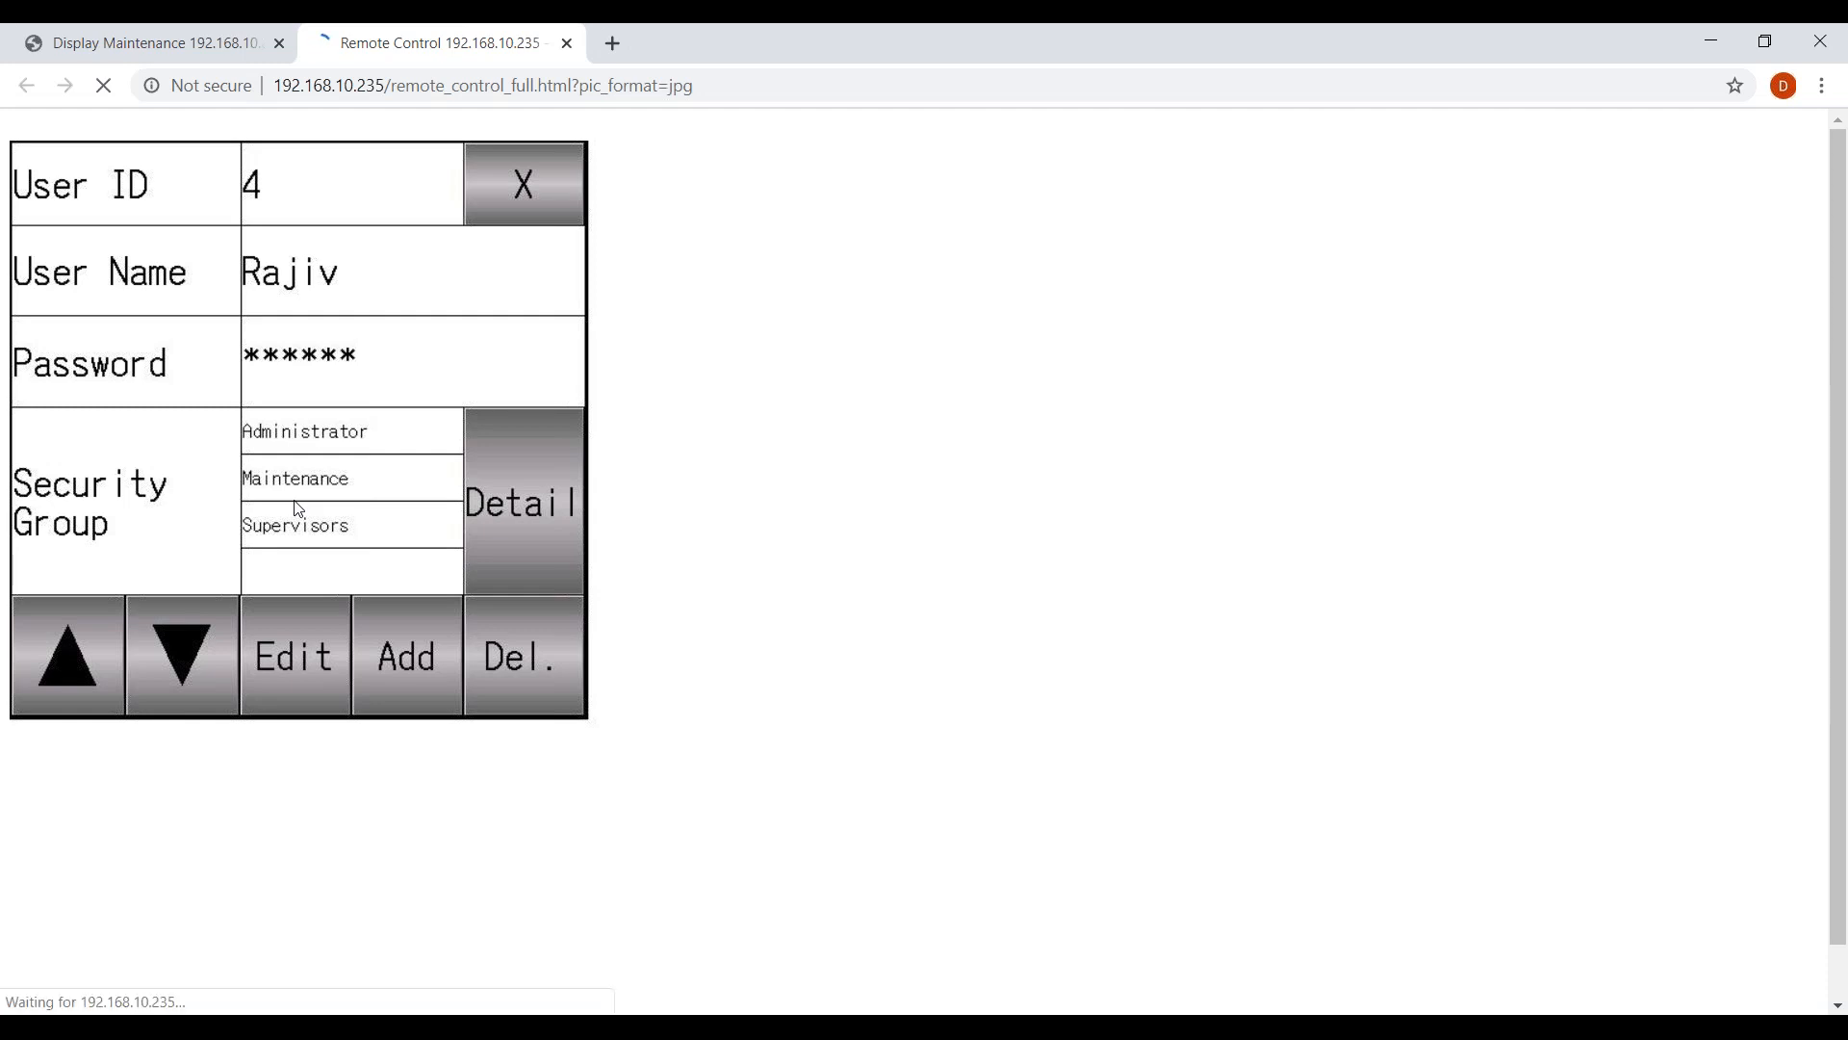
pyautogui.click(518, 200)
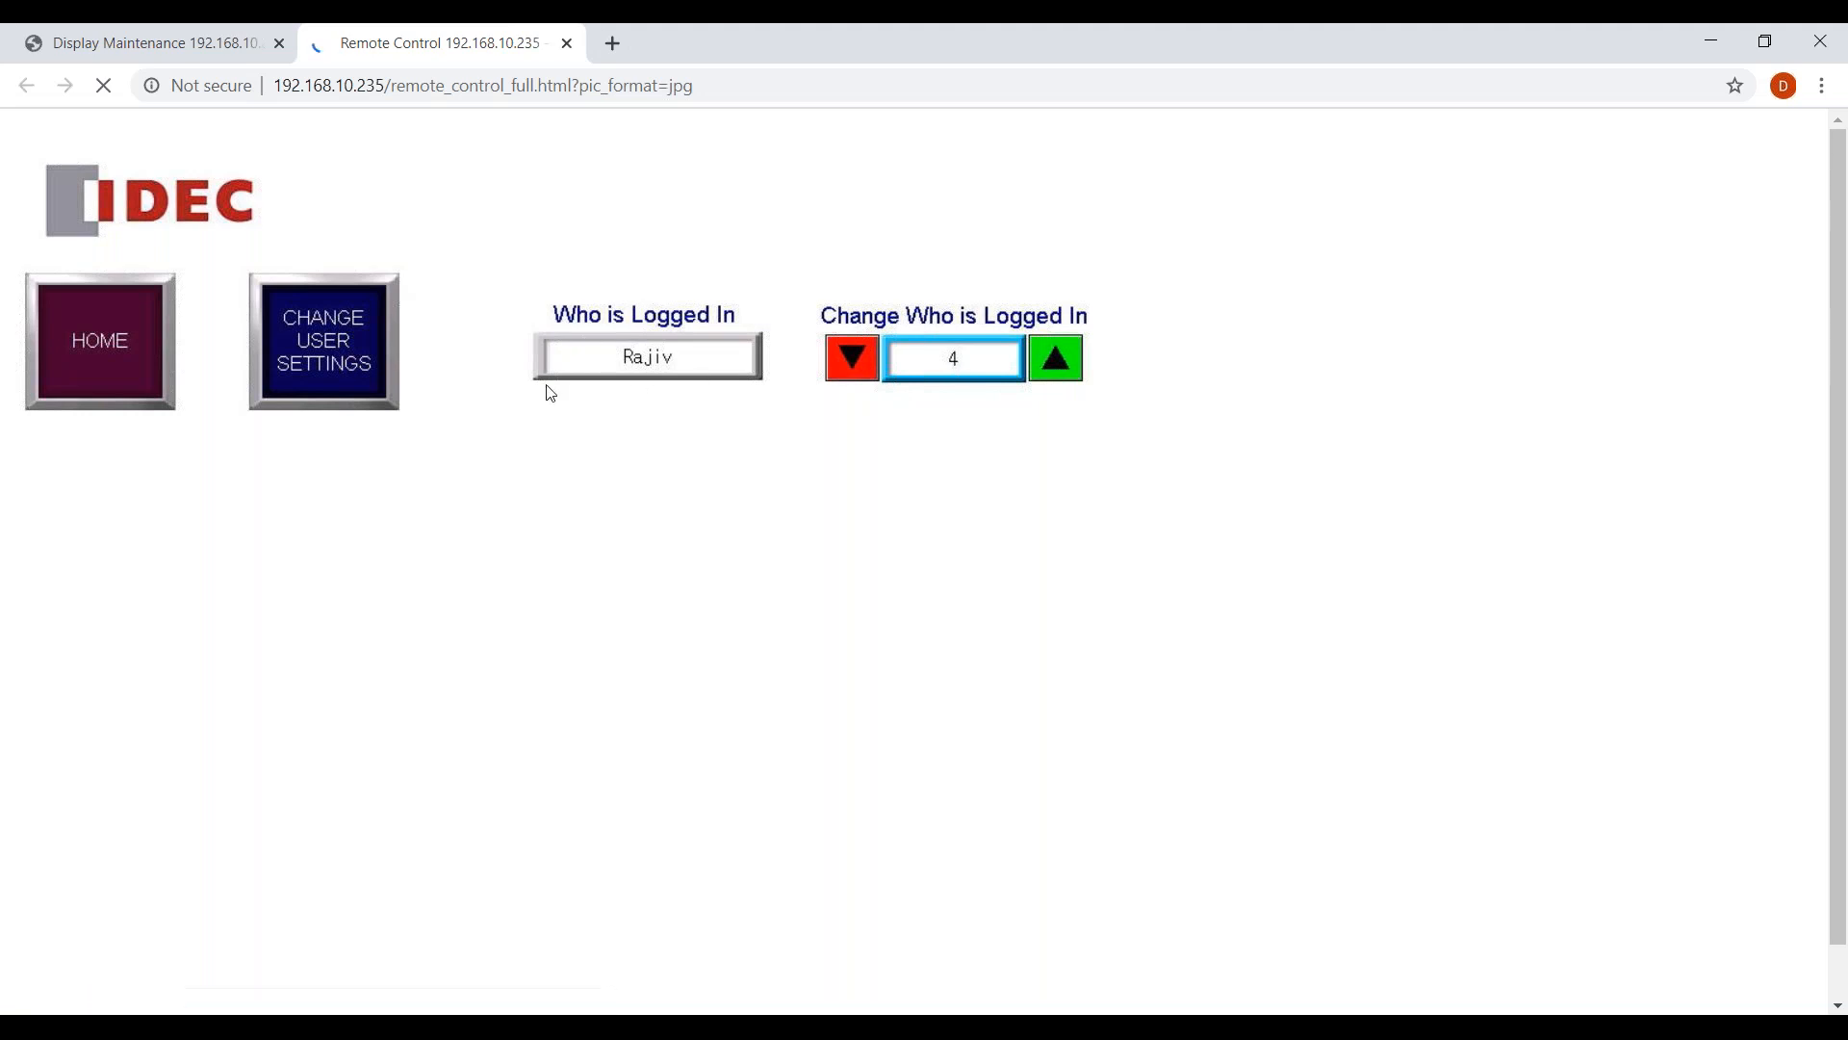
pyautogui.click(1065, 355)
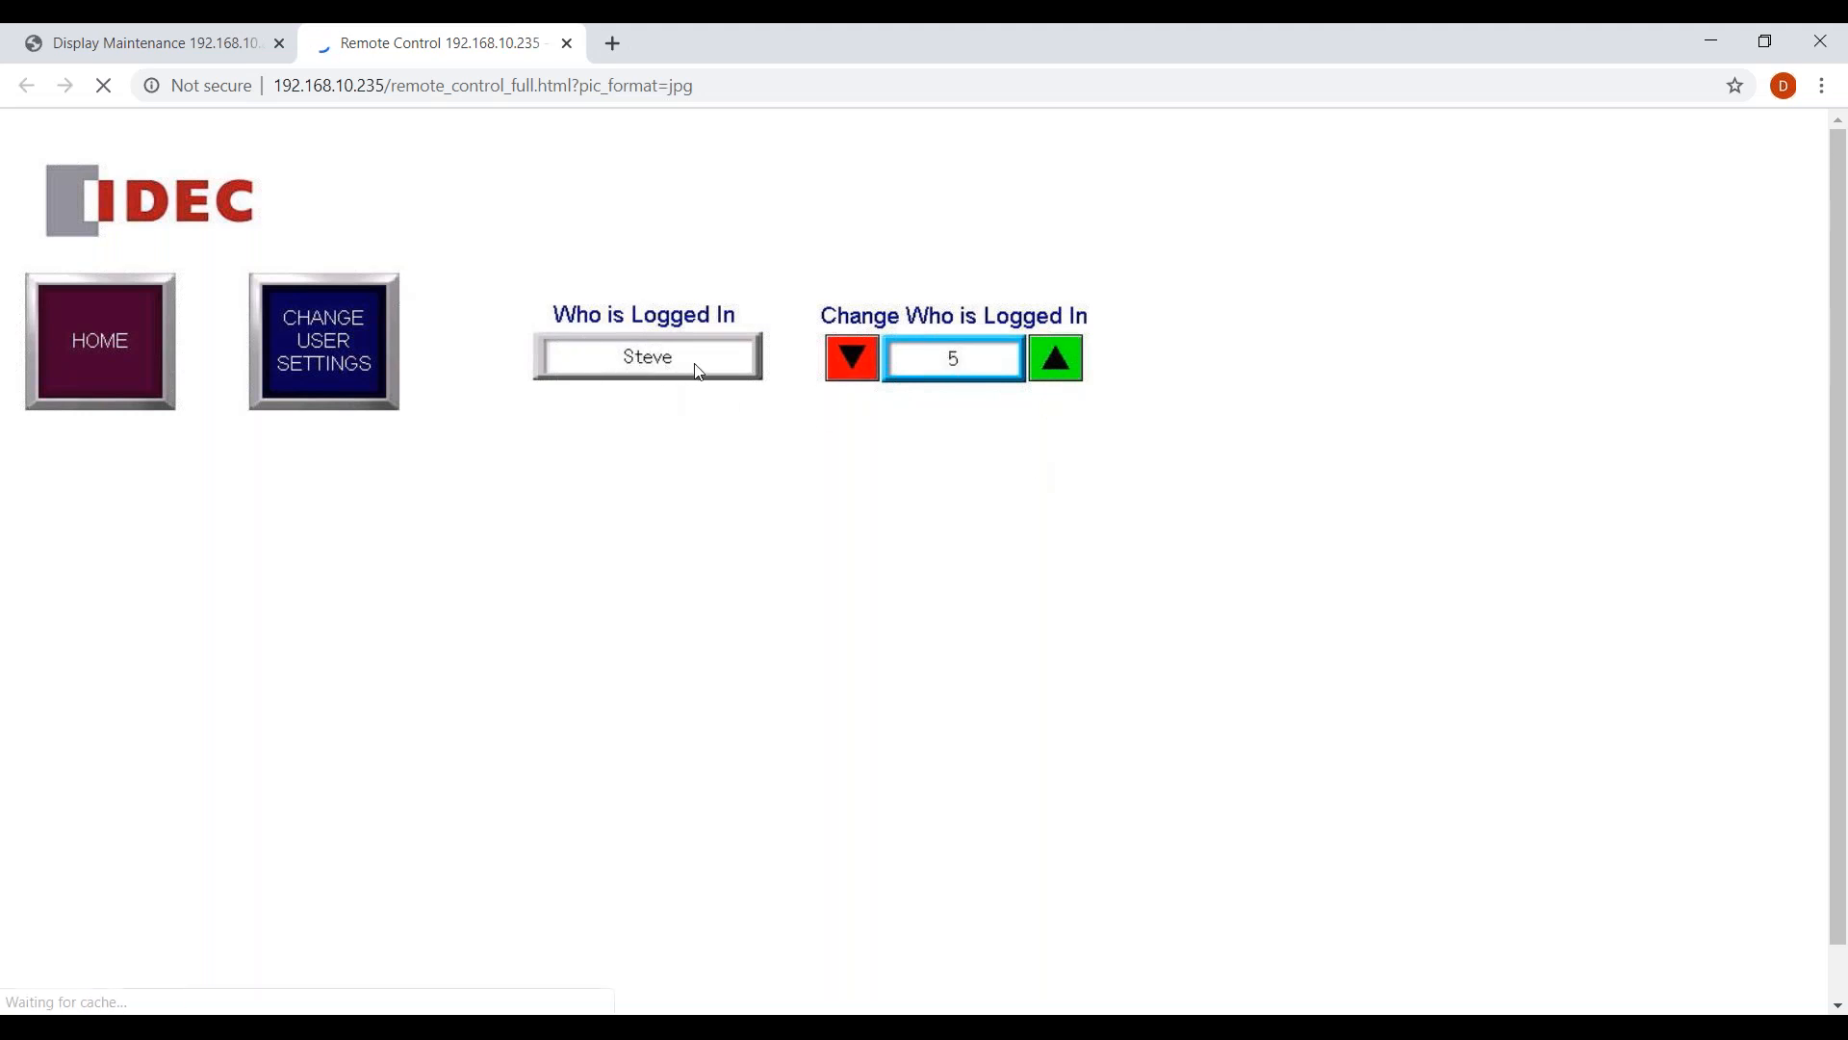
# Step the logged-in user down to 3, set it to 1, then to 0 so nobody is logged in.
pyautogui.click(859, 363)
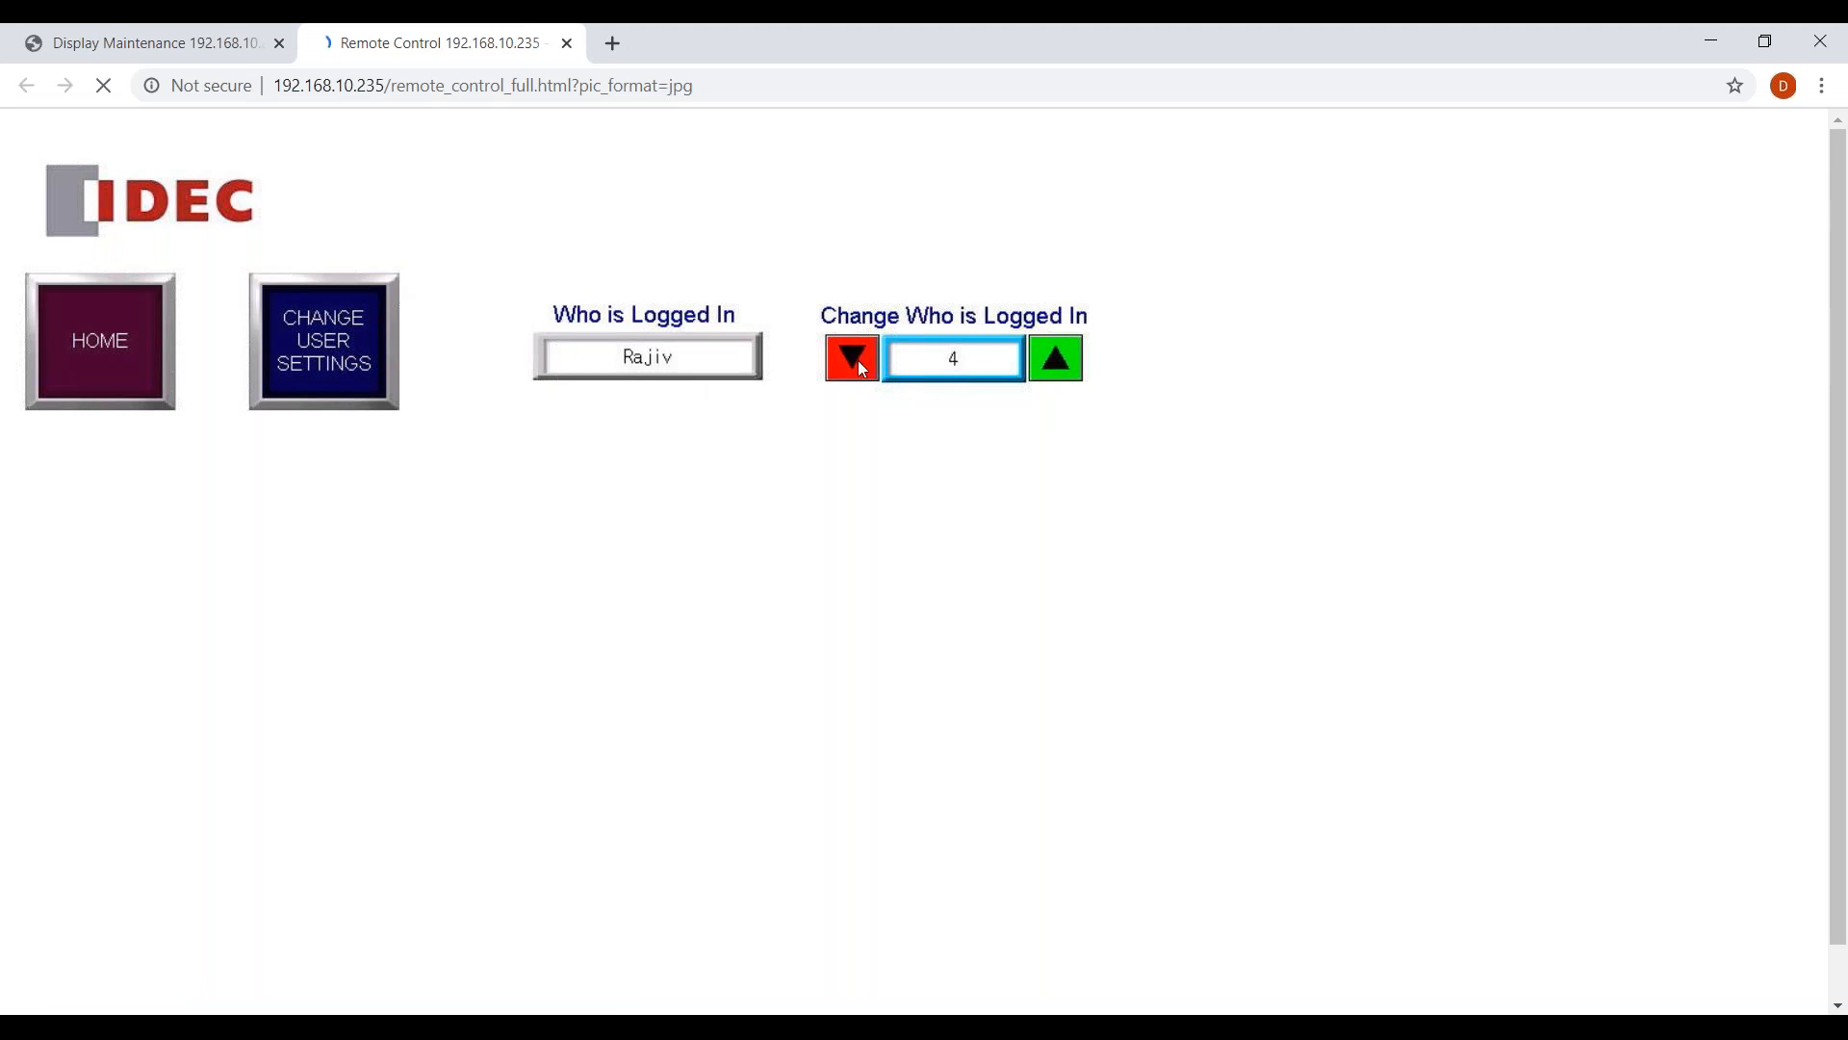
pyautogui.click(860, 363)
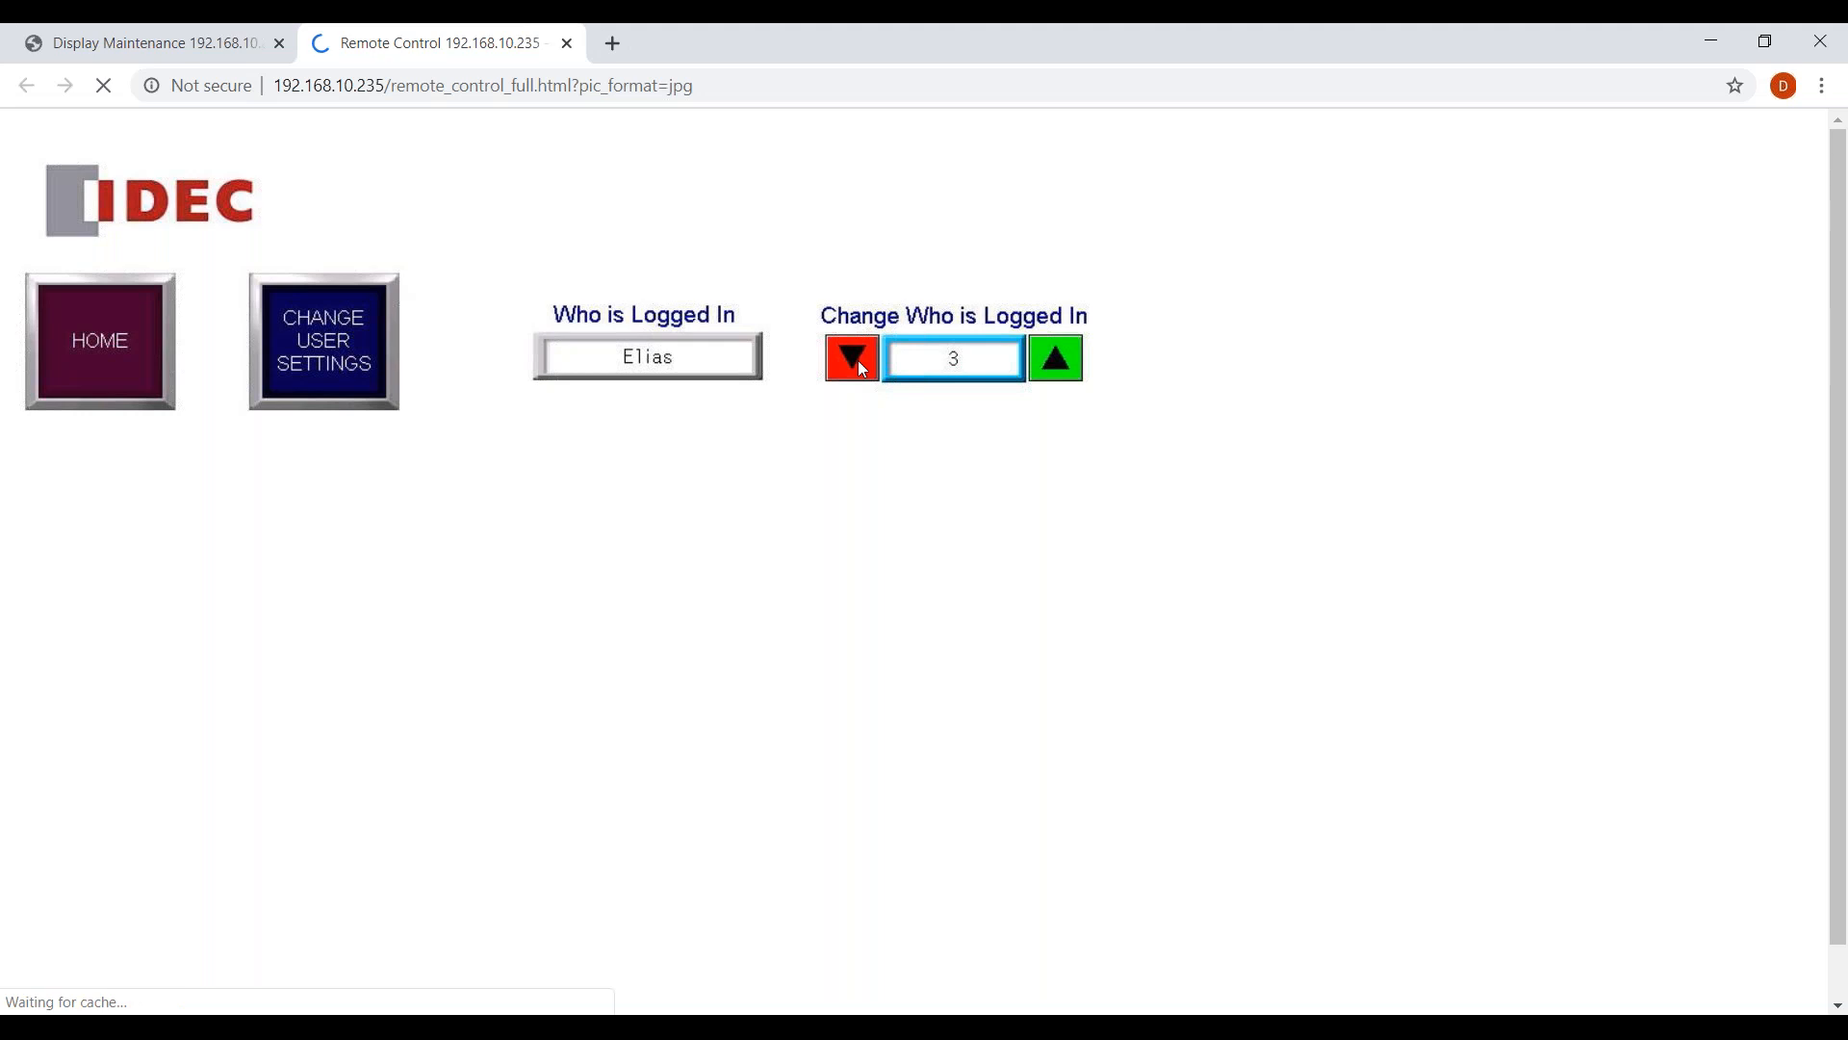
pyautogui.click(954, 364)
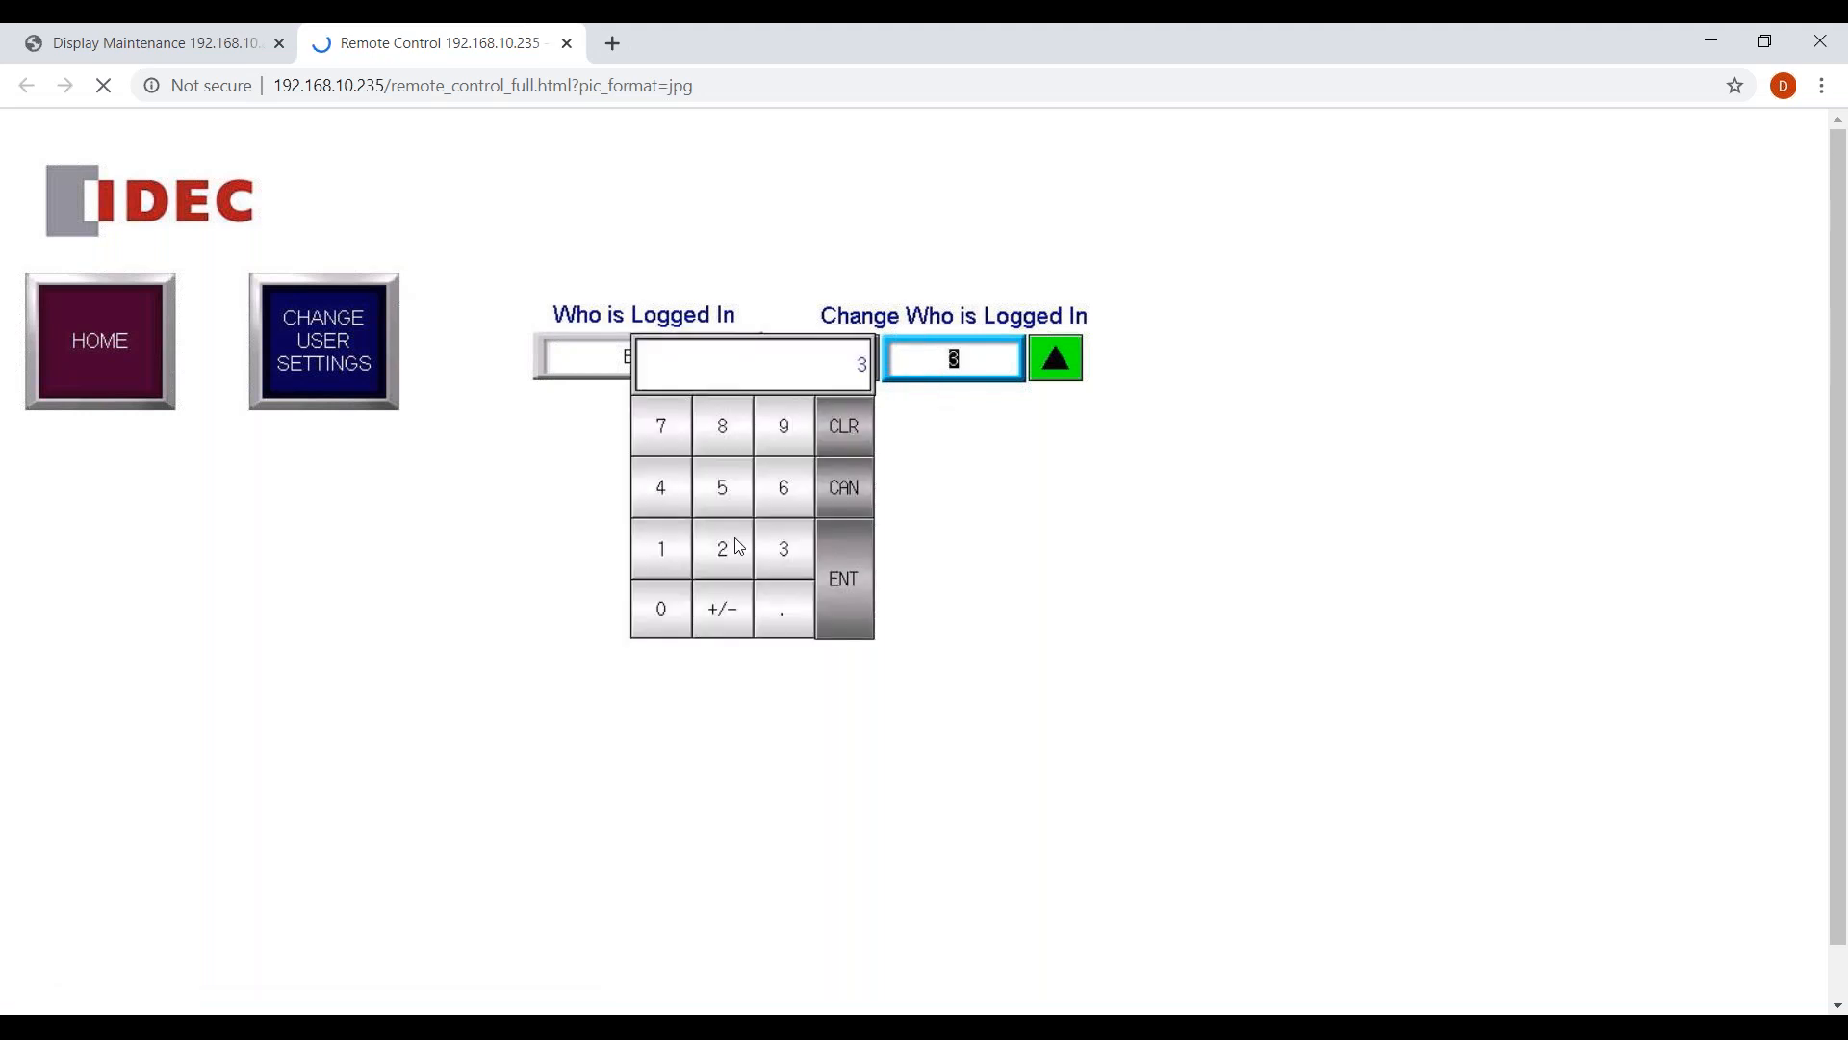
pyautogui.click(663, 563)
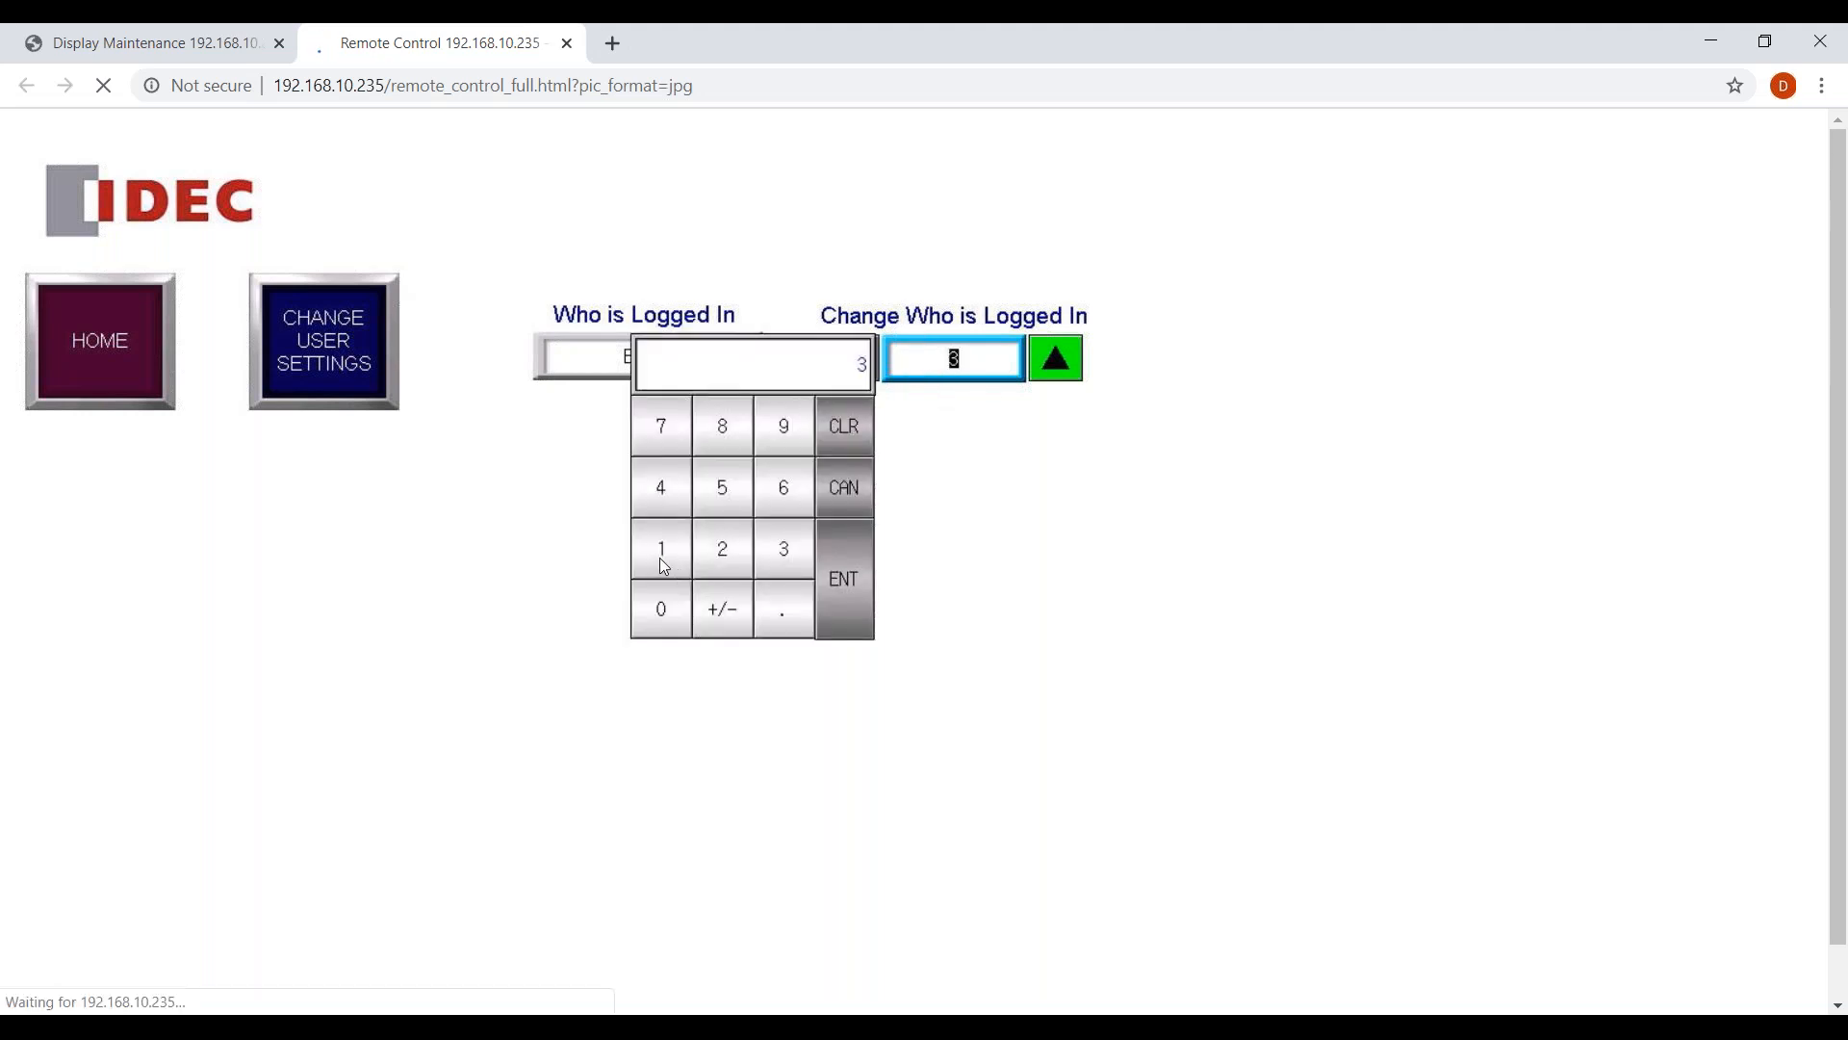
pyautogui.click(853, 574)
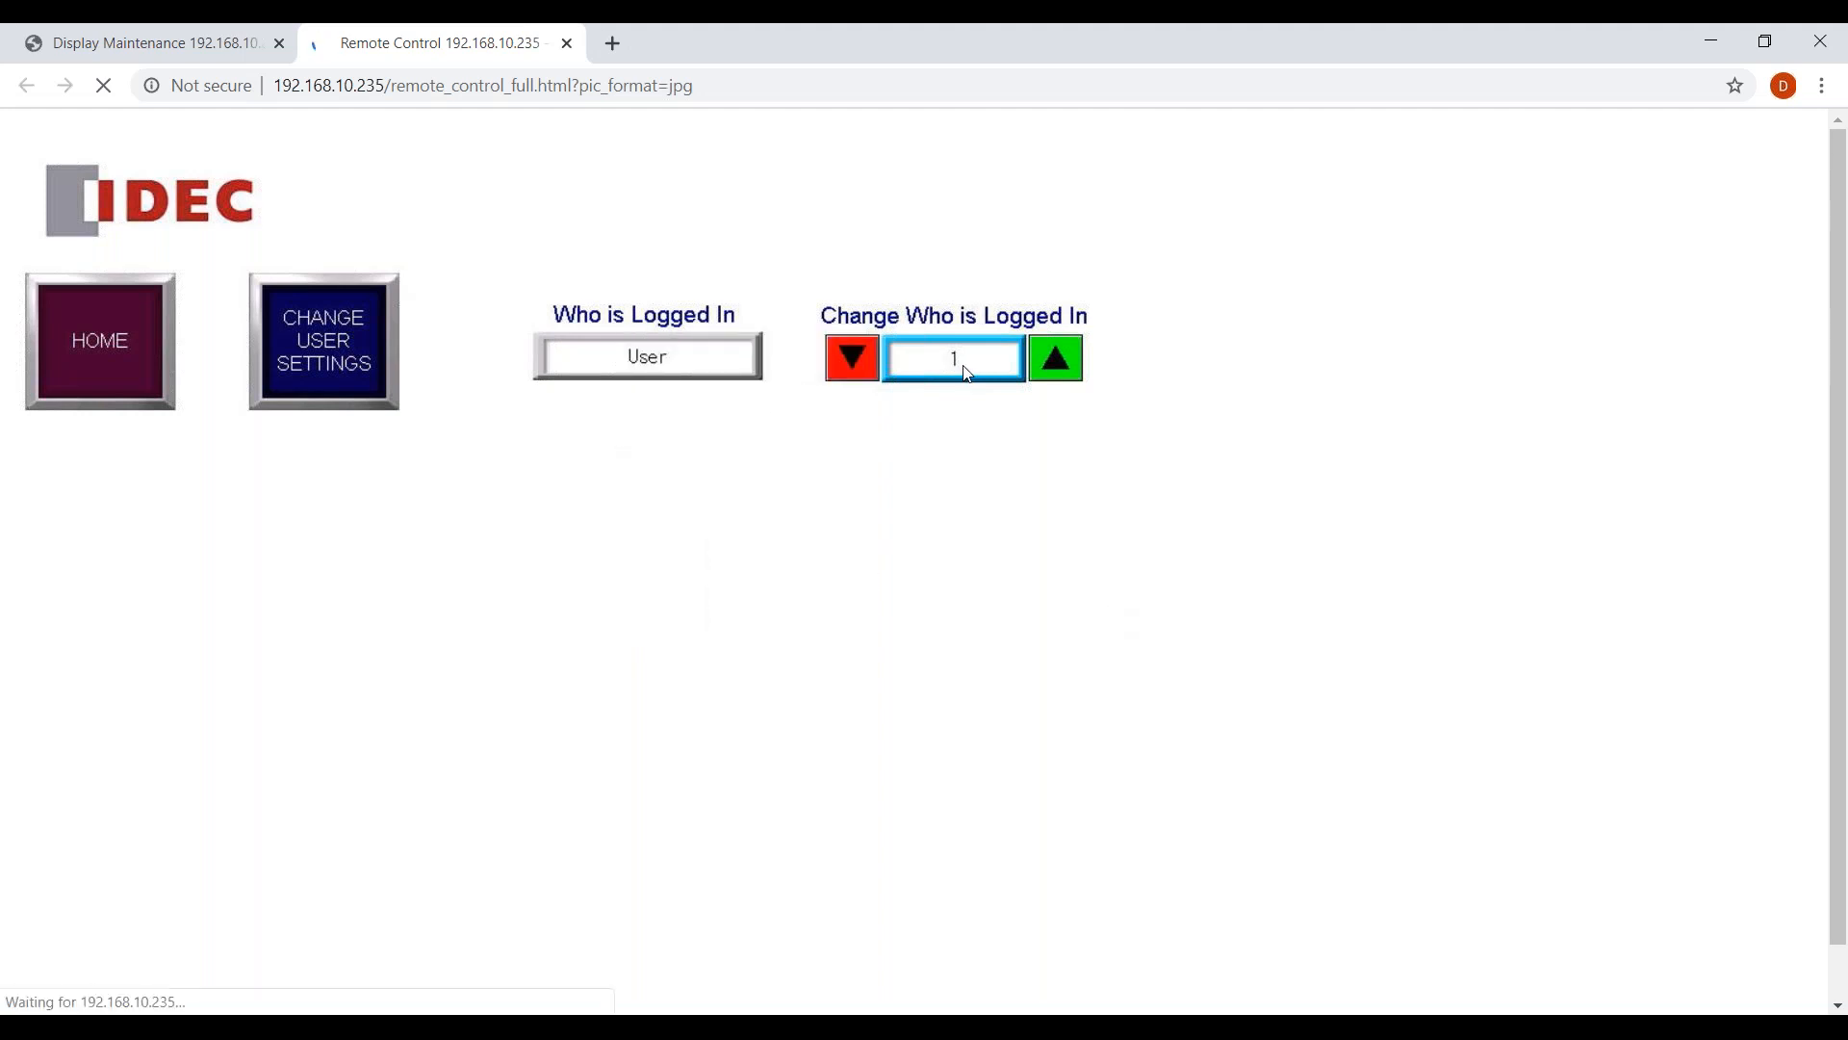
pyautogui.click(969, 373)
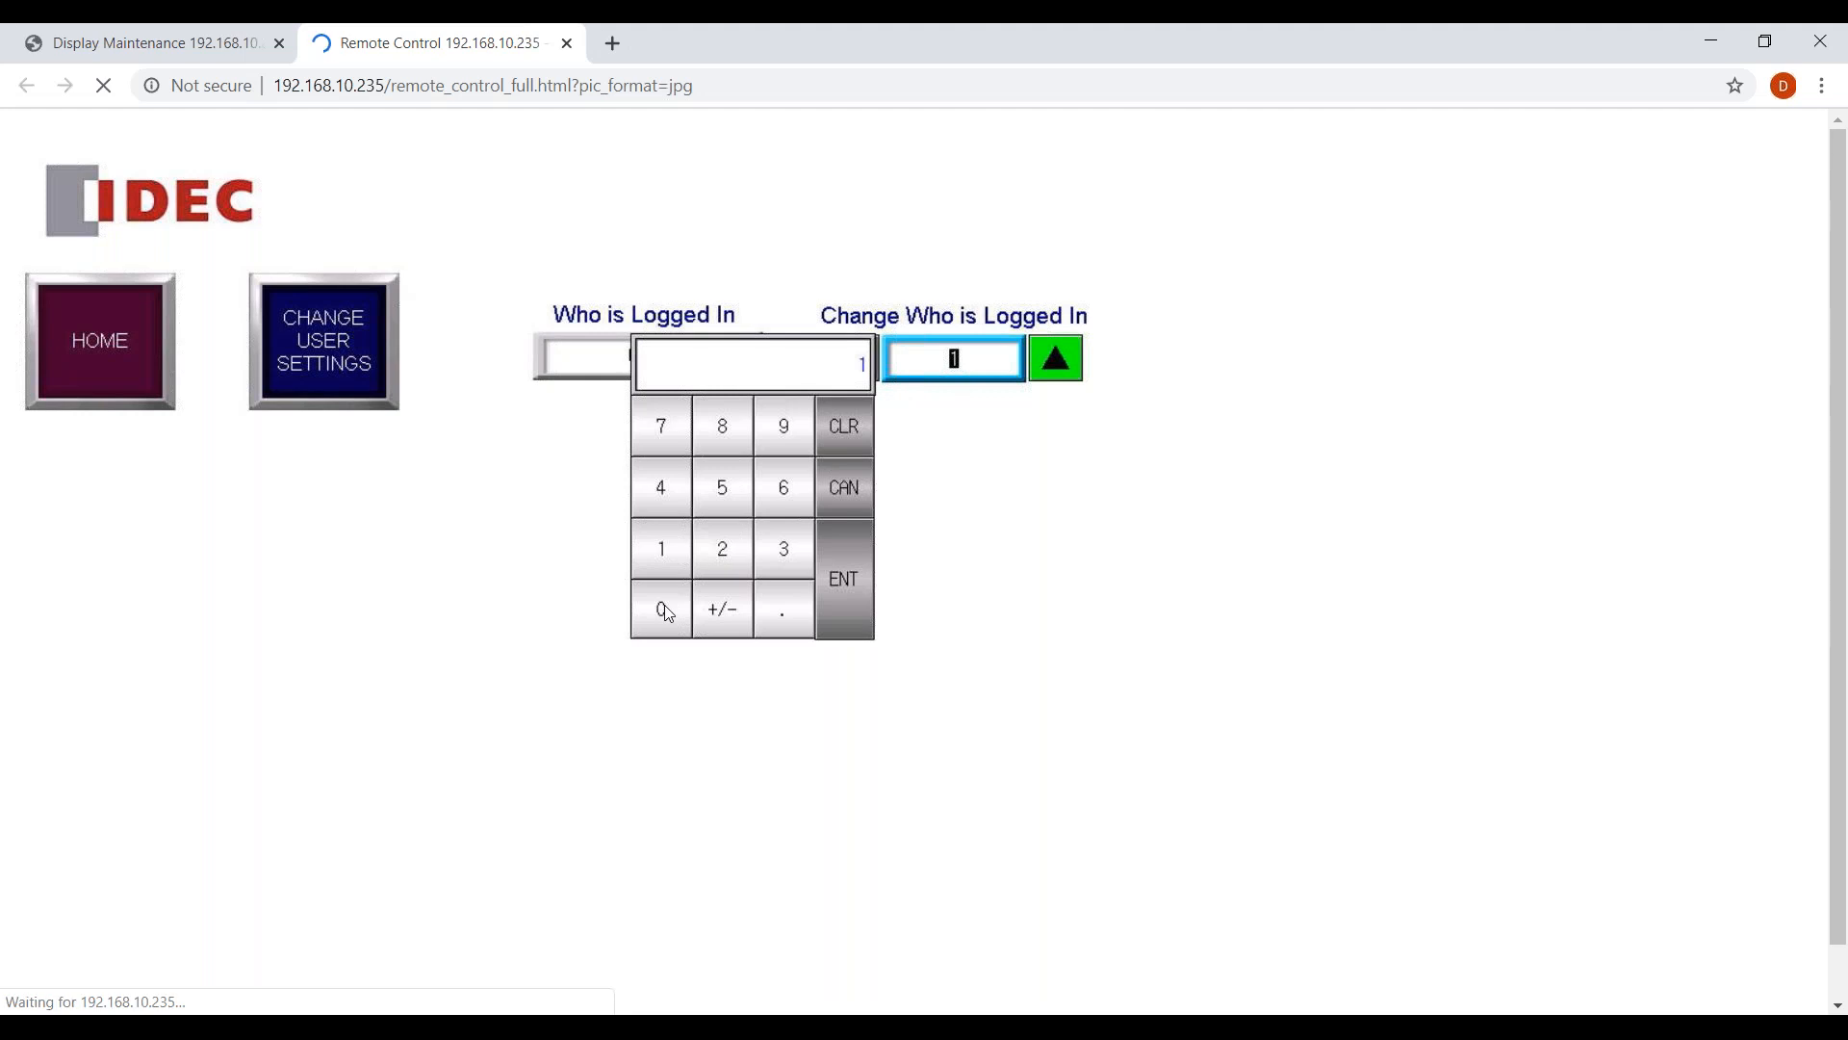
pyautogui.click(836, 575)
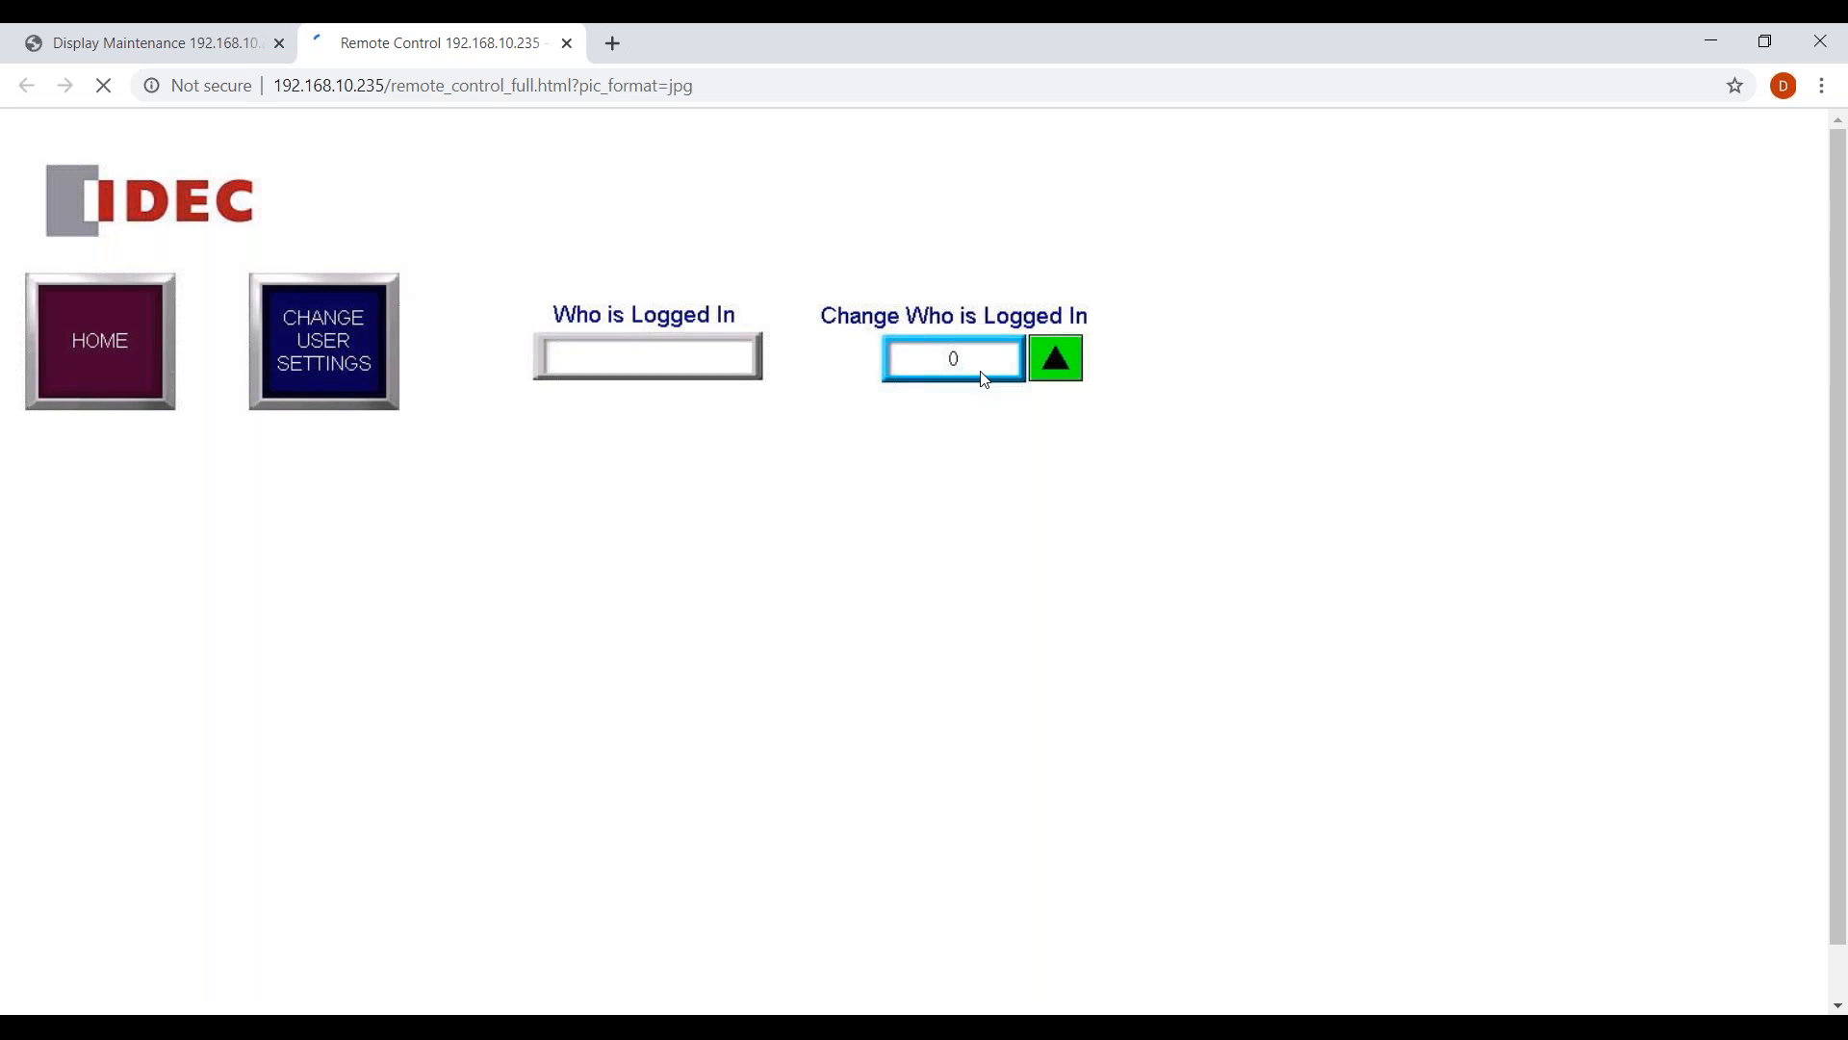
# Raise the logged-in user number to 5 and open the Supervisors screen.
pyautogui.click(1057, 360)
pyautogui.click(1057, 360)
pyautogui.click(1057, 360)
pyautogui.click(1056, 362)
pyautogui.click(1056, 362)
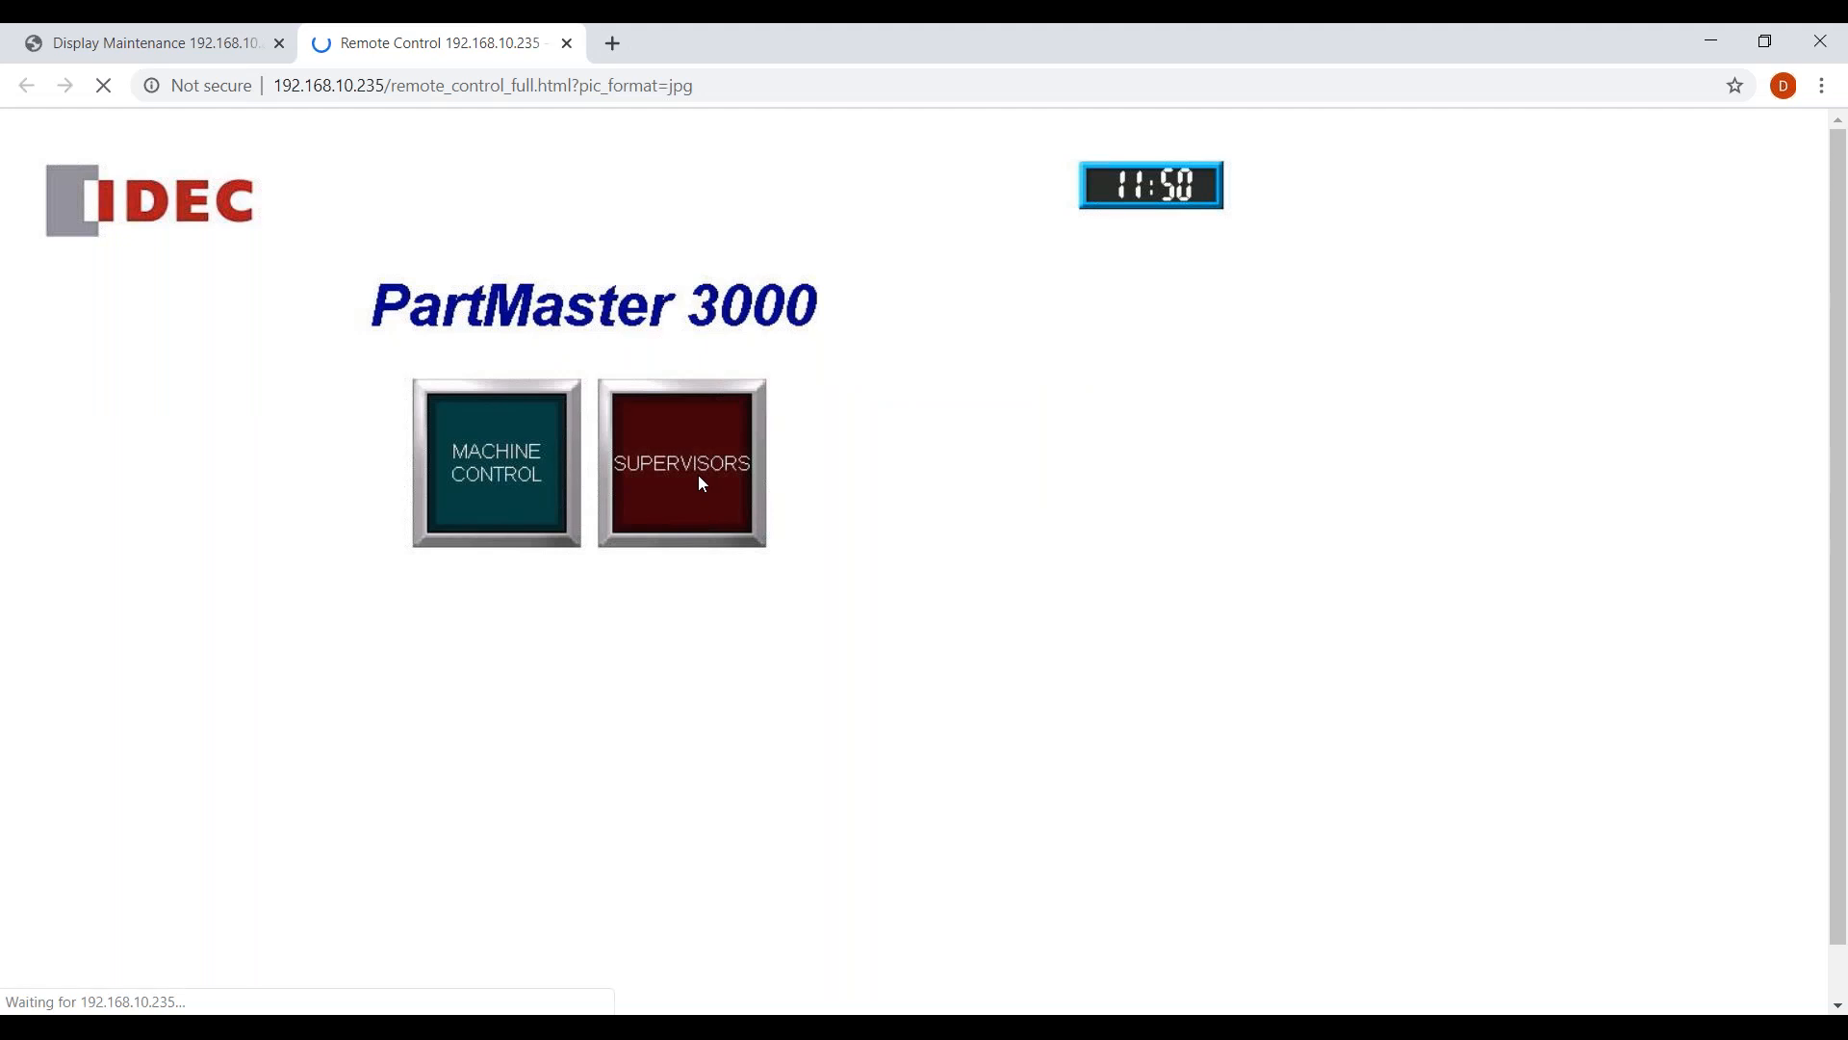
pyautogui.click(699, 476)
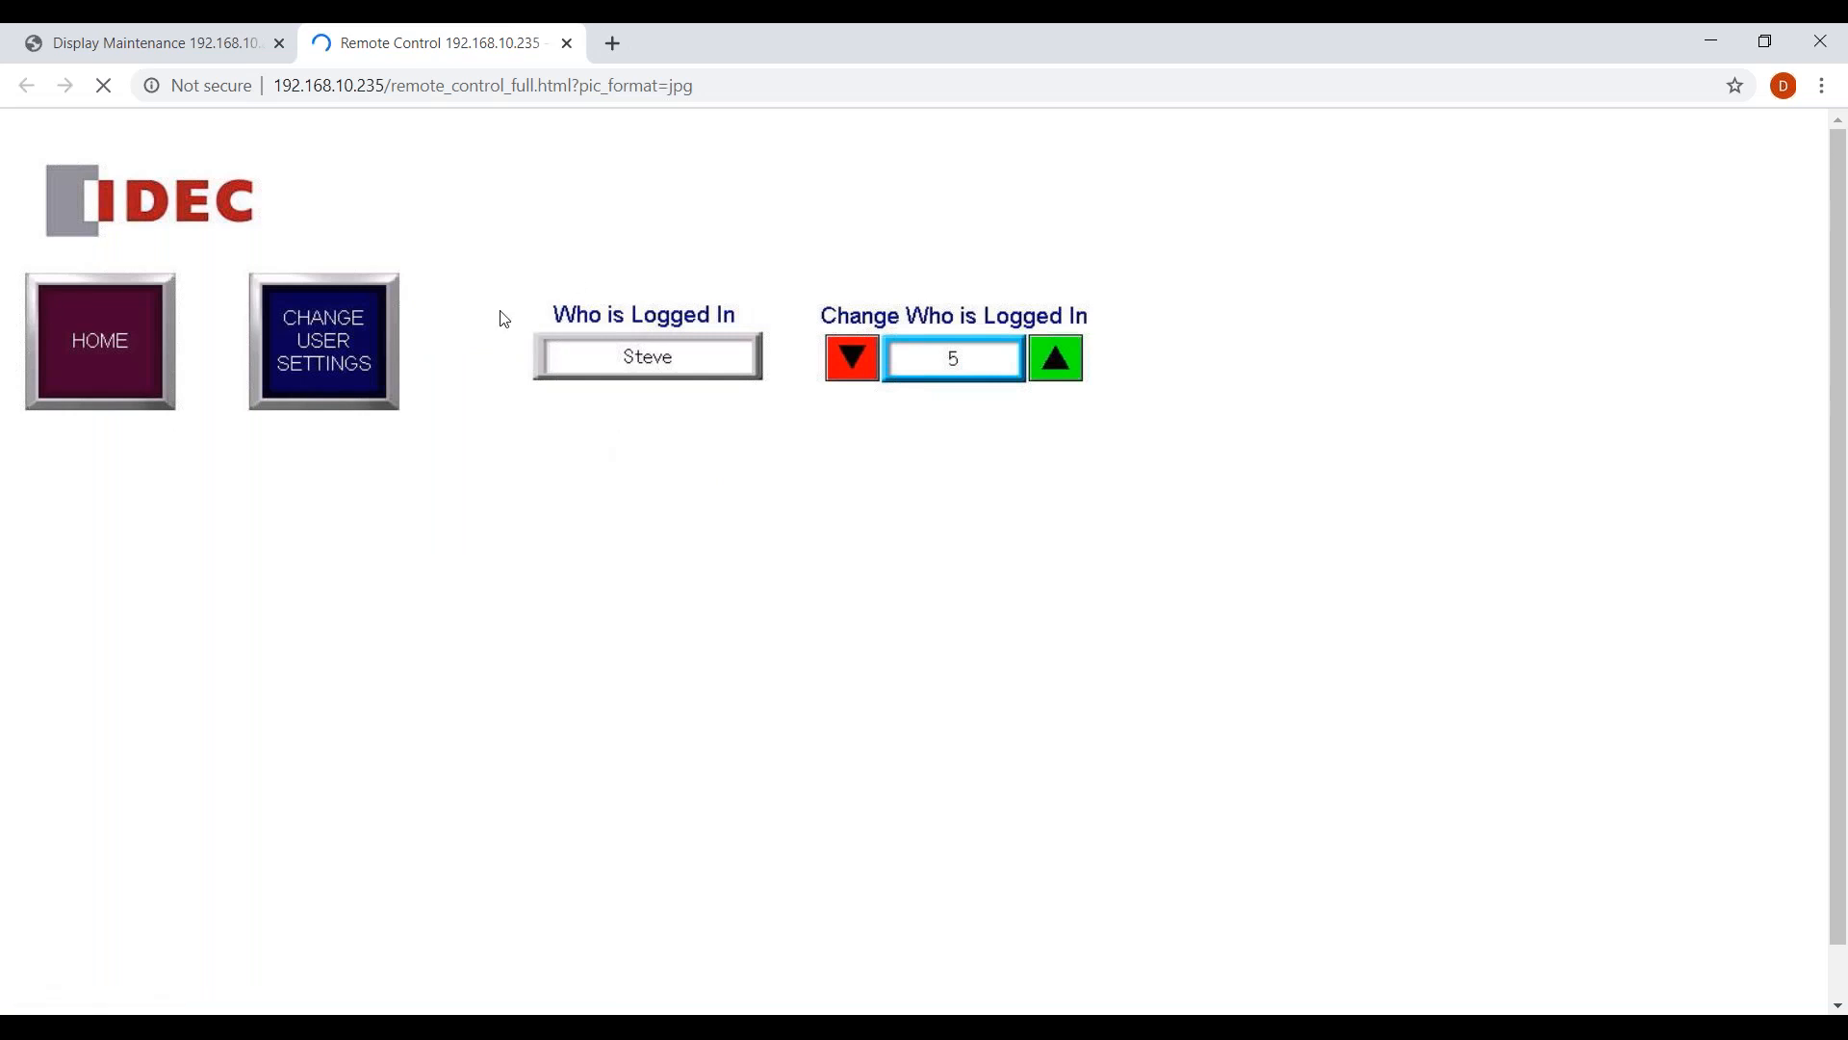
# Lower the logged-in user number twice and return to the PartMaster 3000 home screen.
pyautogui.click(857, 358)
pyautogui.click(857, 358)
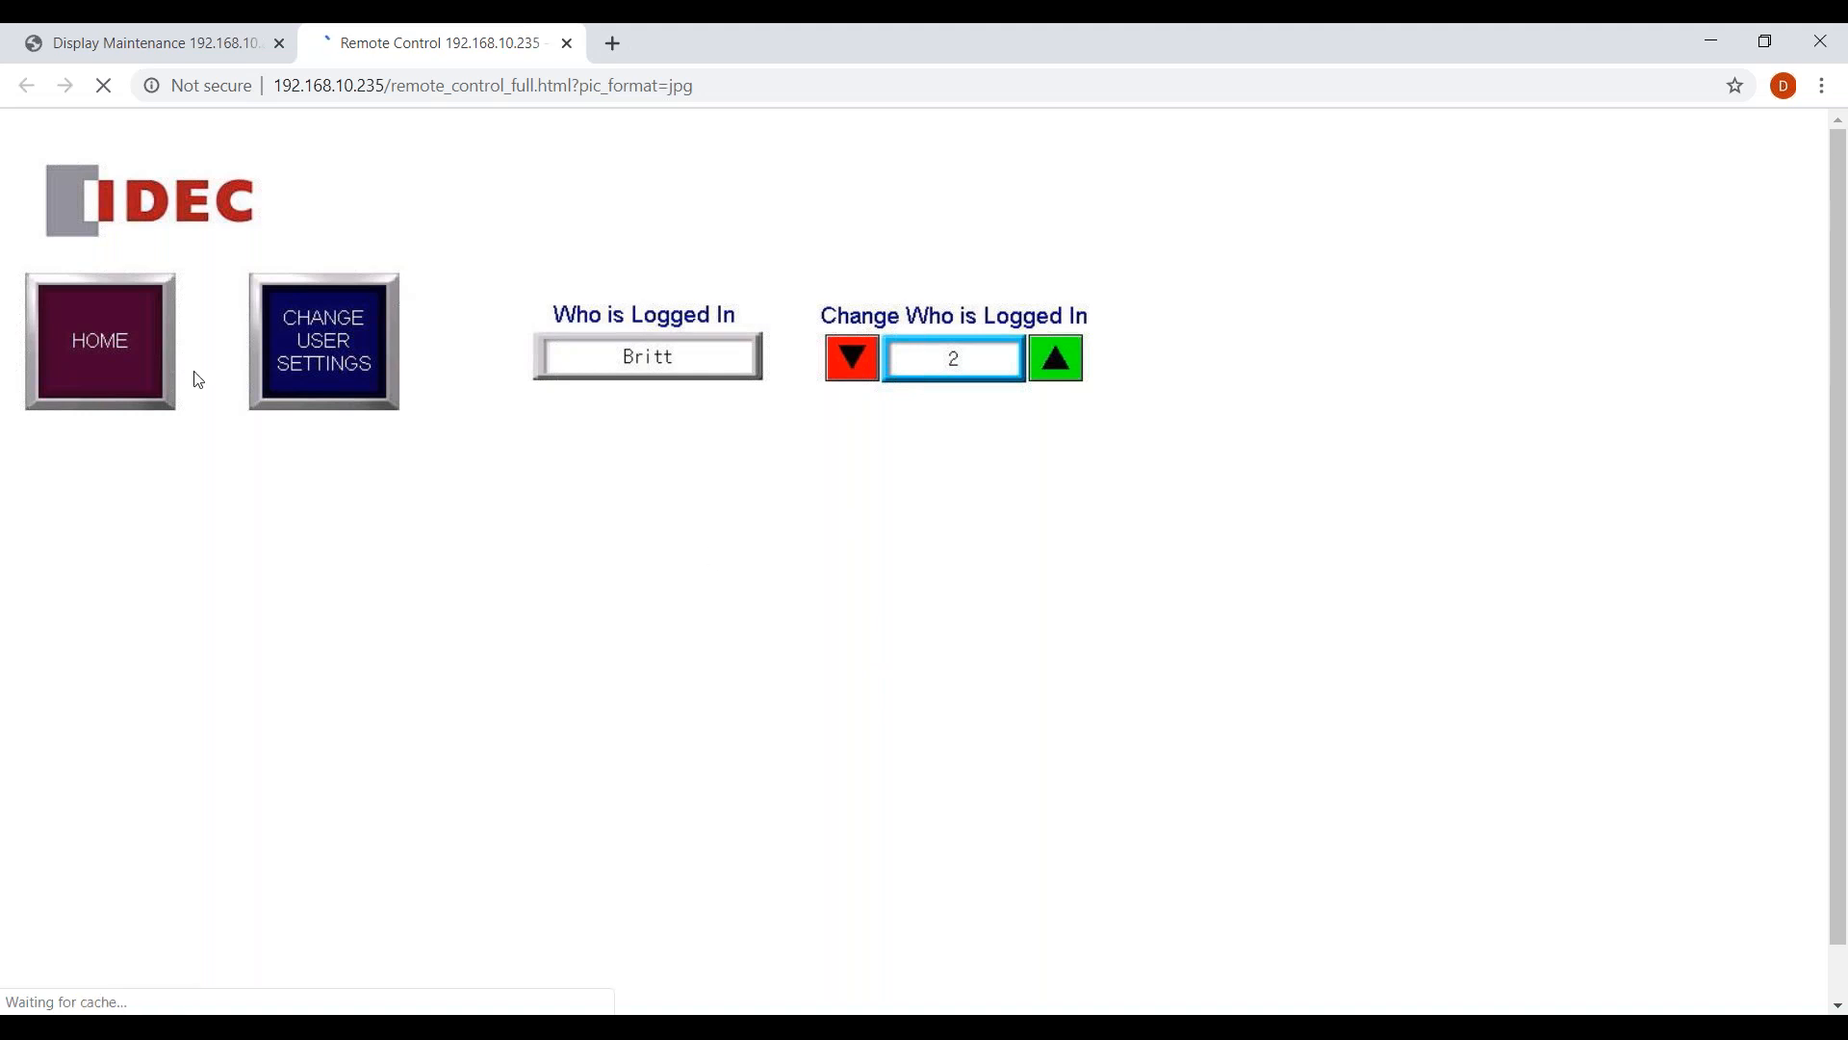
pyautogui.click(159, 344)
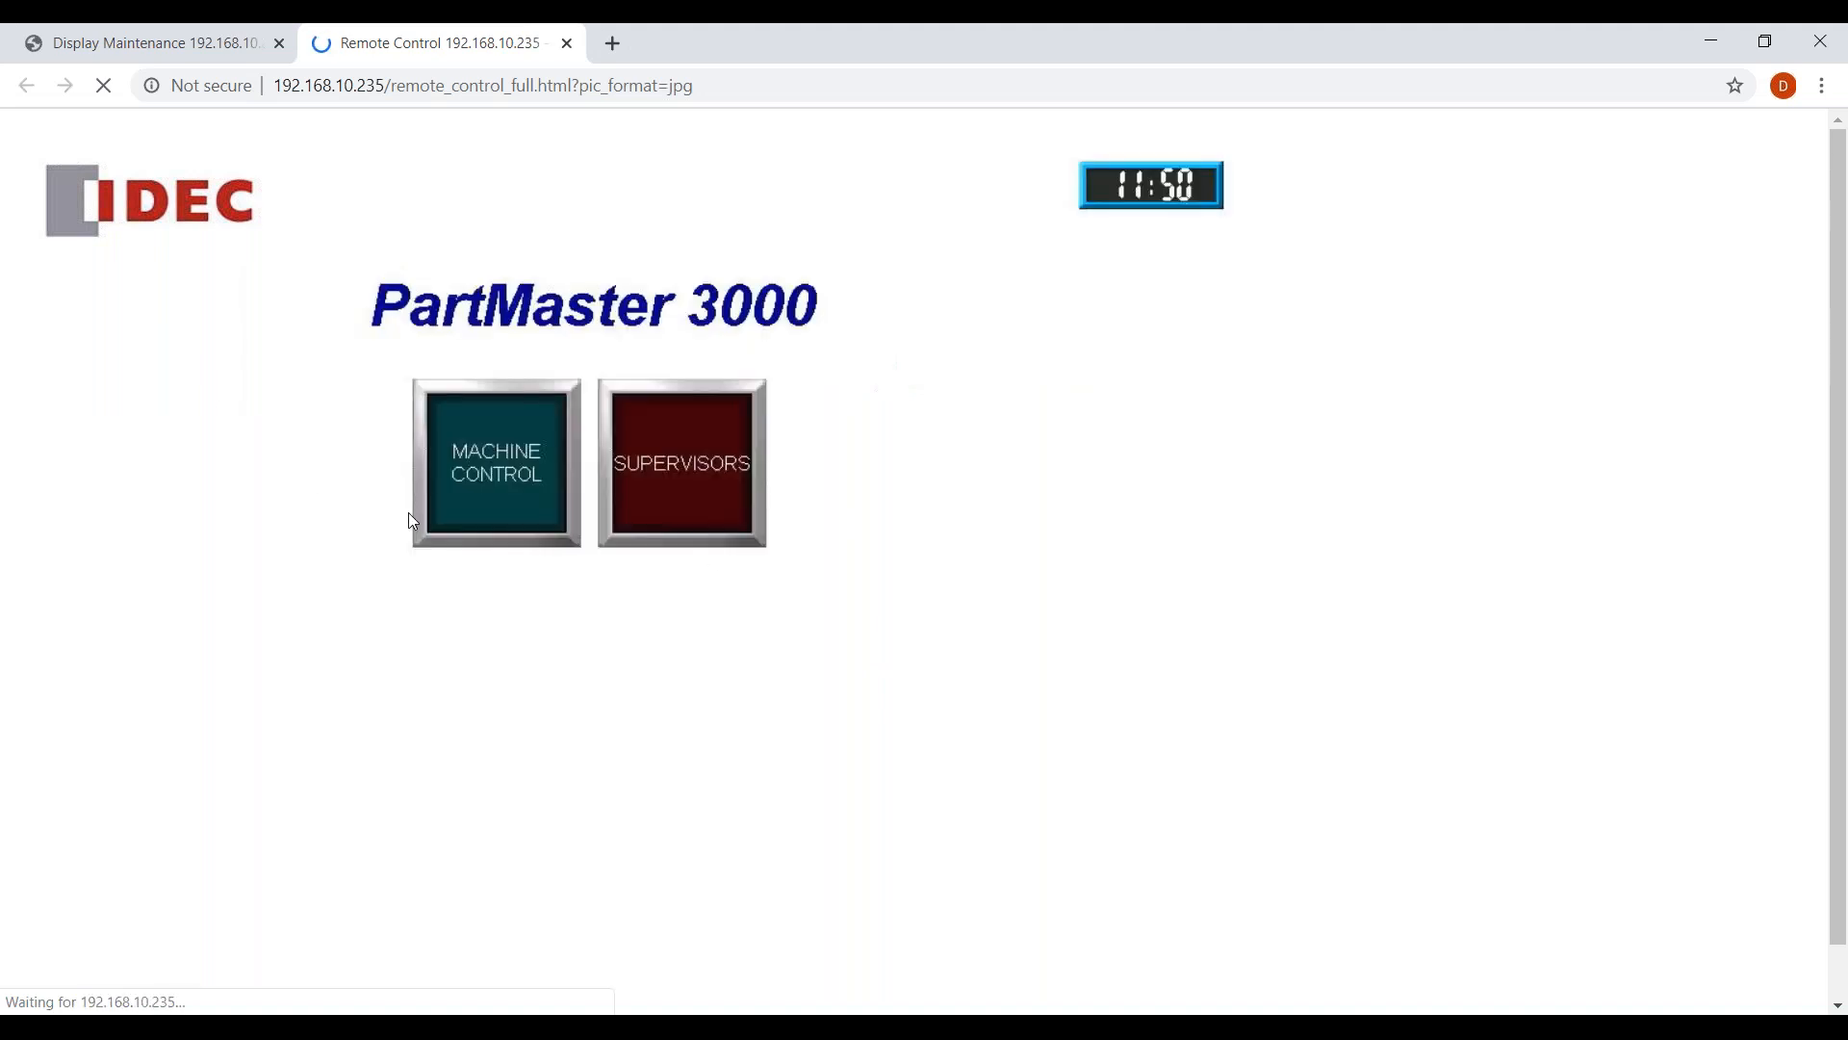
# Confirm SUPERVISORS requires a login, cycle three users, cancel, and switch to the WindO/I-NV4 project.
pyautogui.click(716, 483)
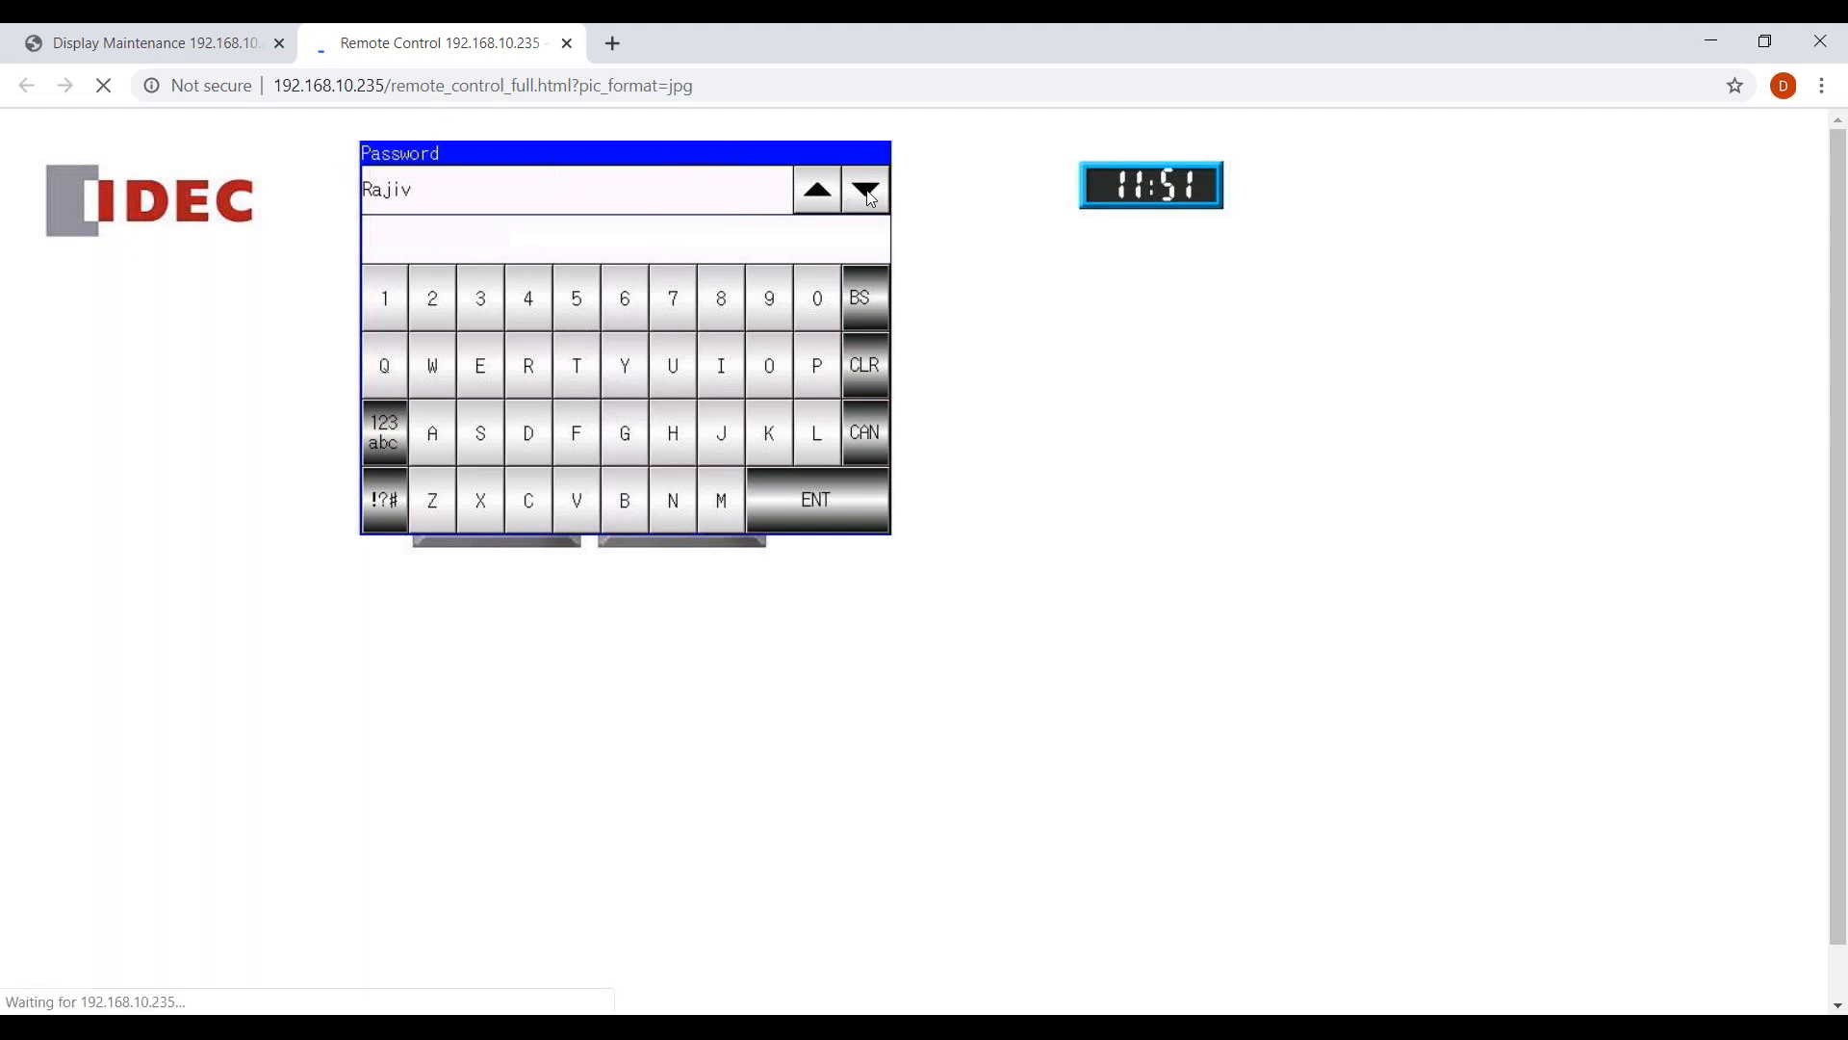
pyautogui.click(797, 207)
pyautogui.click(819, 197)
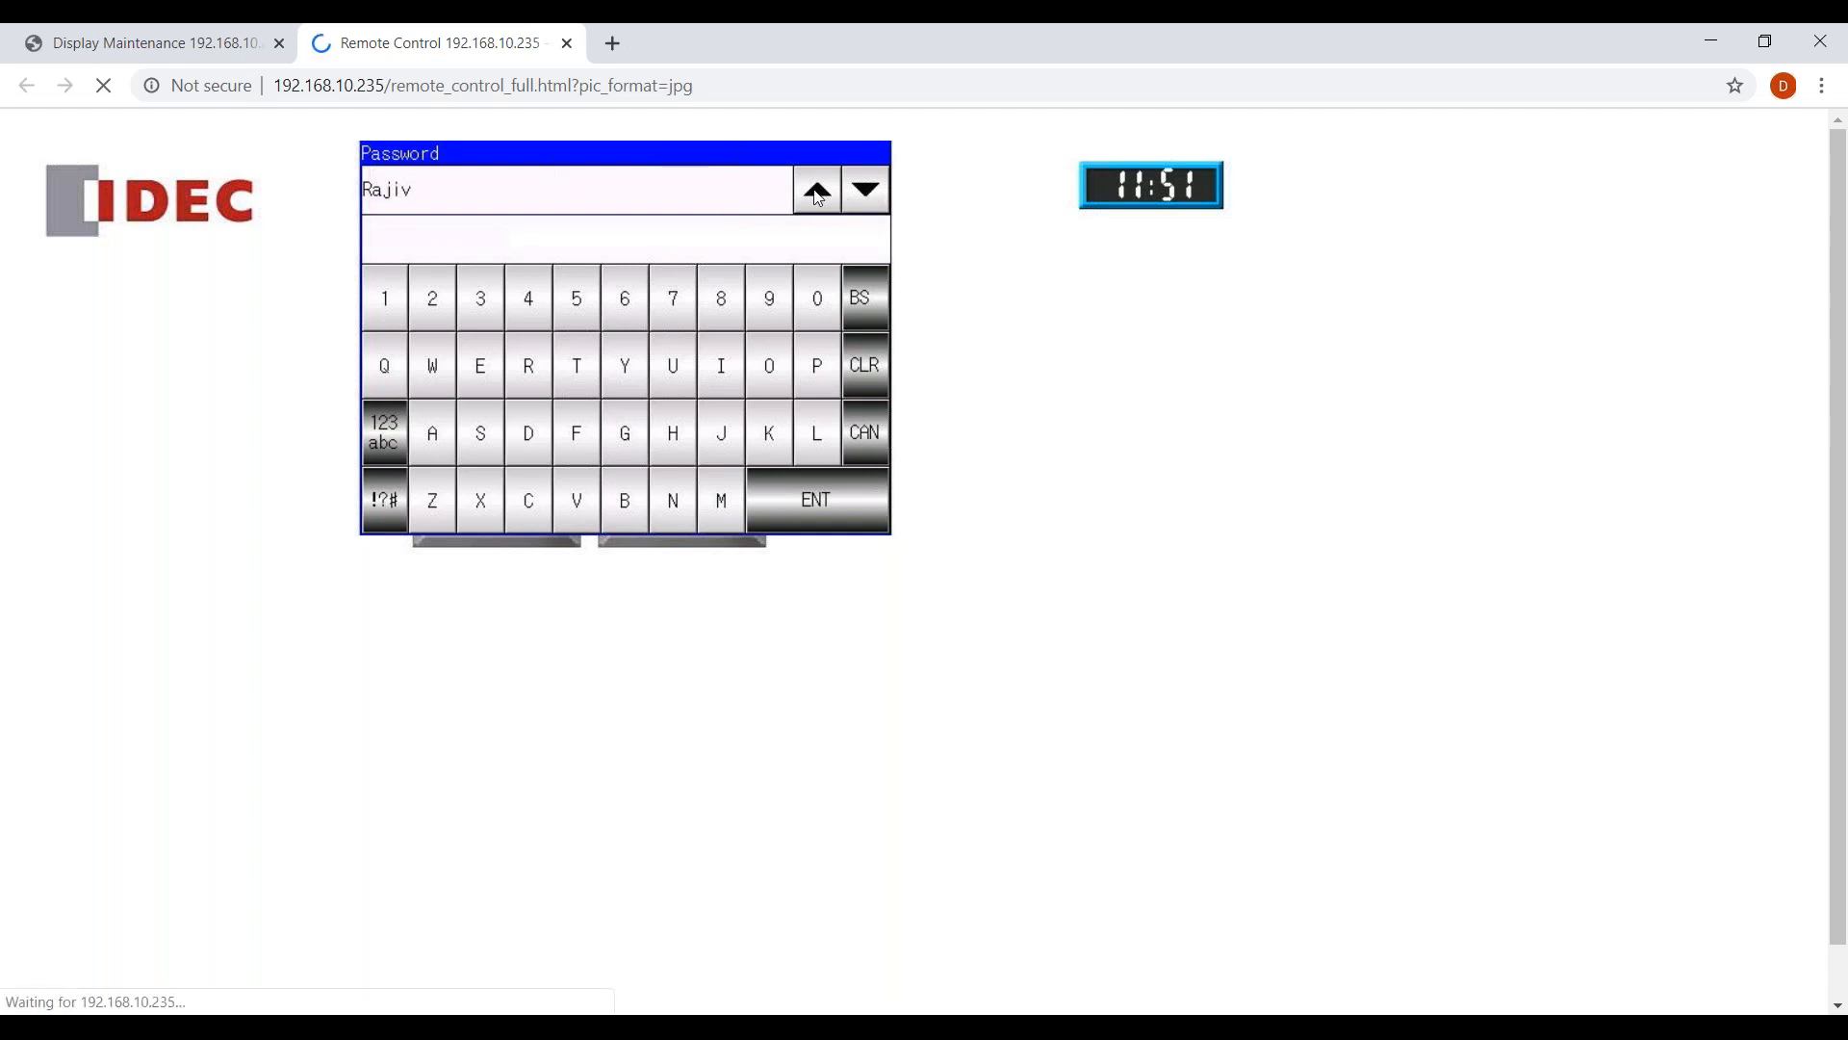
pyautogui.click(869, 196)
pyautogui.click(874, 443)
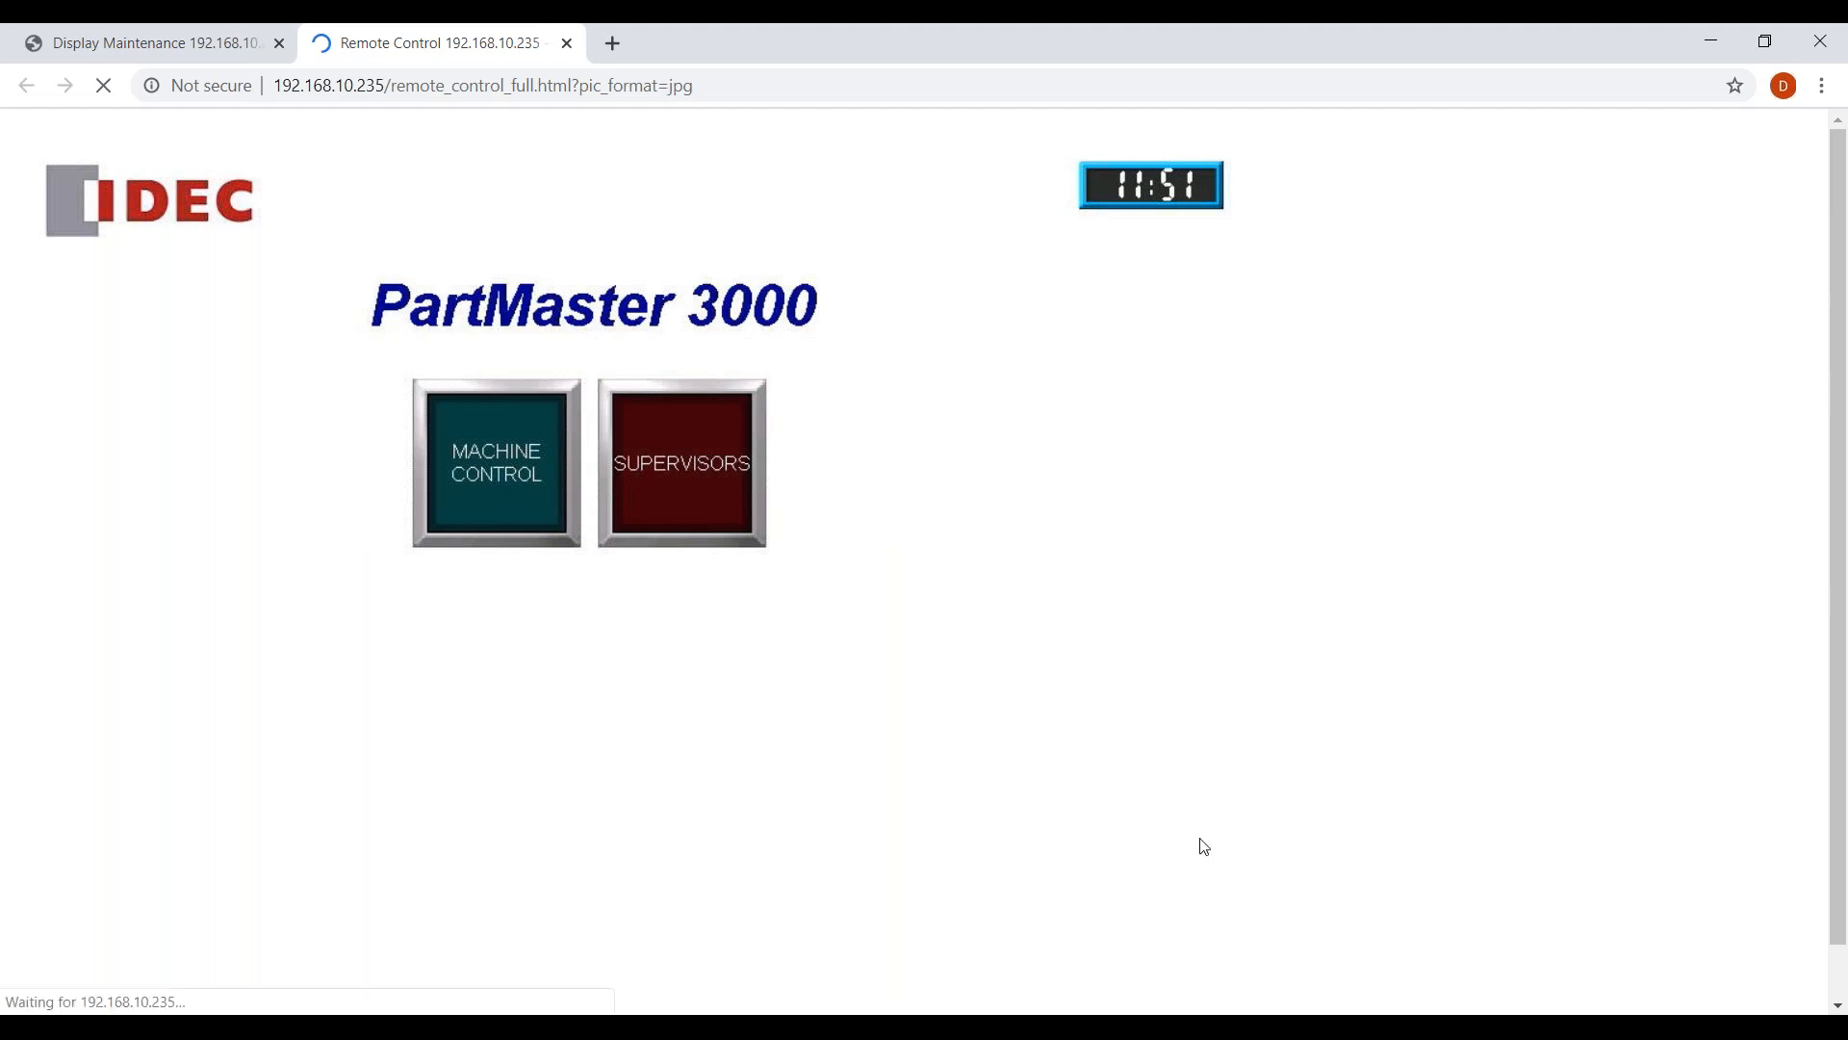
pyautogui.click(1352, 1028)
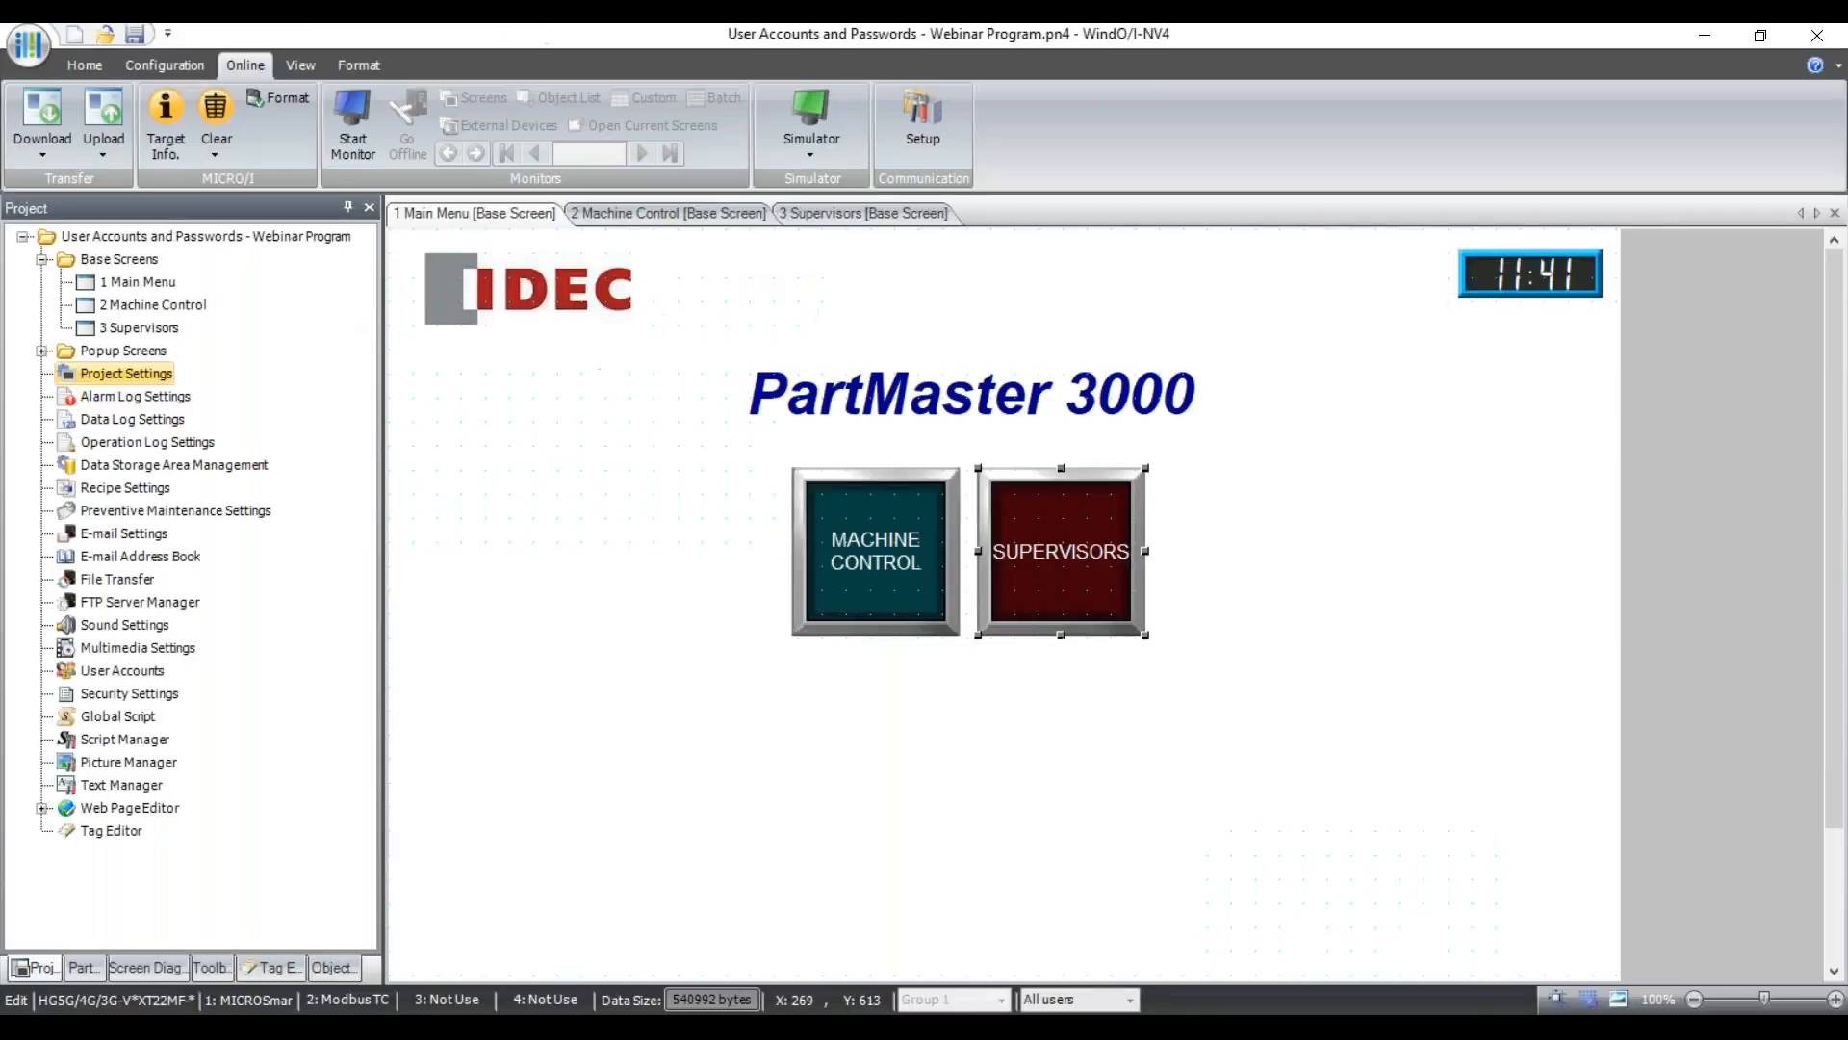
# On the Machine Control screen, open the START button's (BitButton1) properties at the Security tab.
pyautogui.click(785, 709)
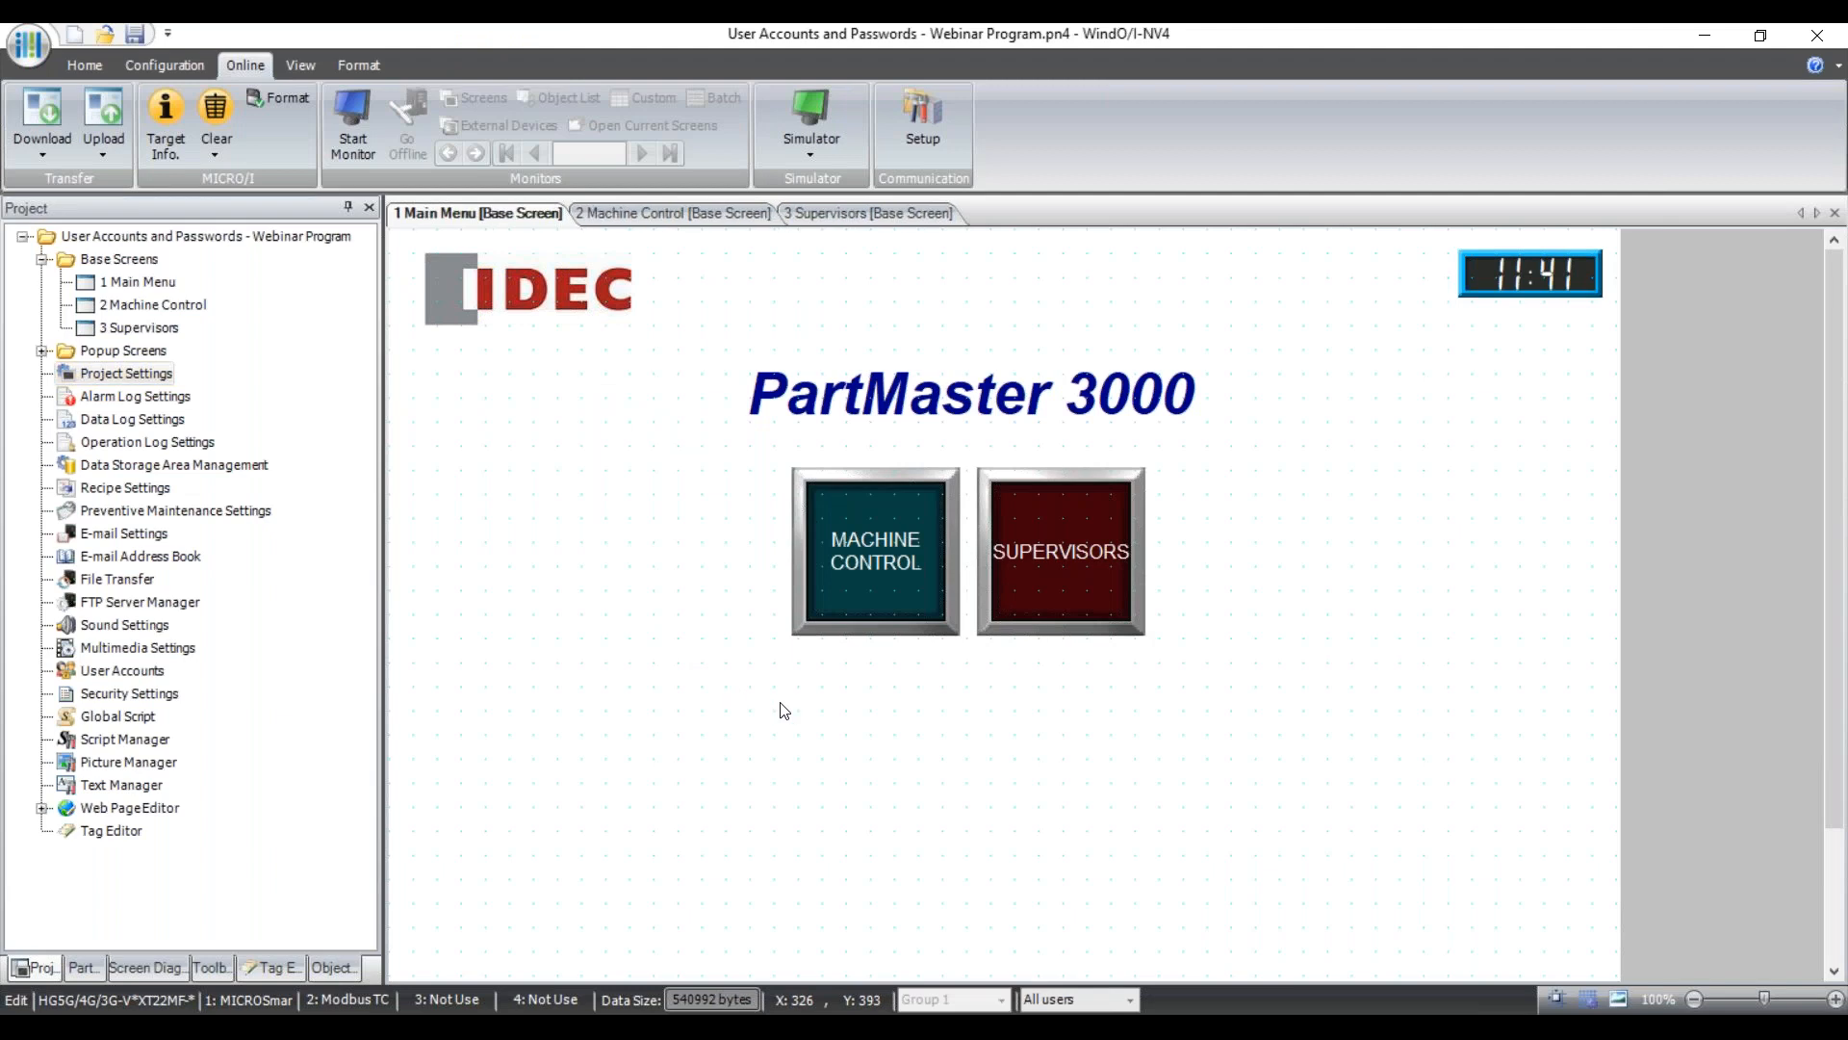
pyautogui.click(866, 215)
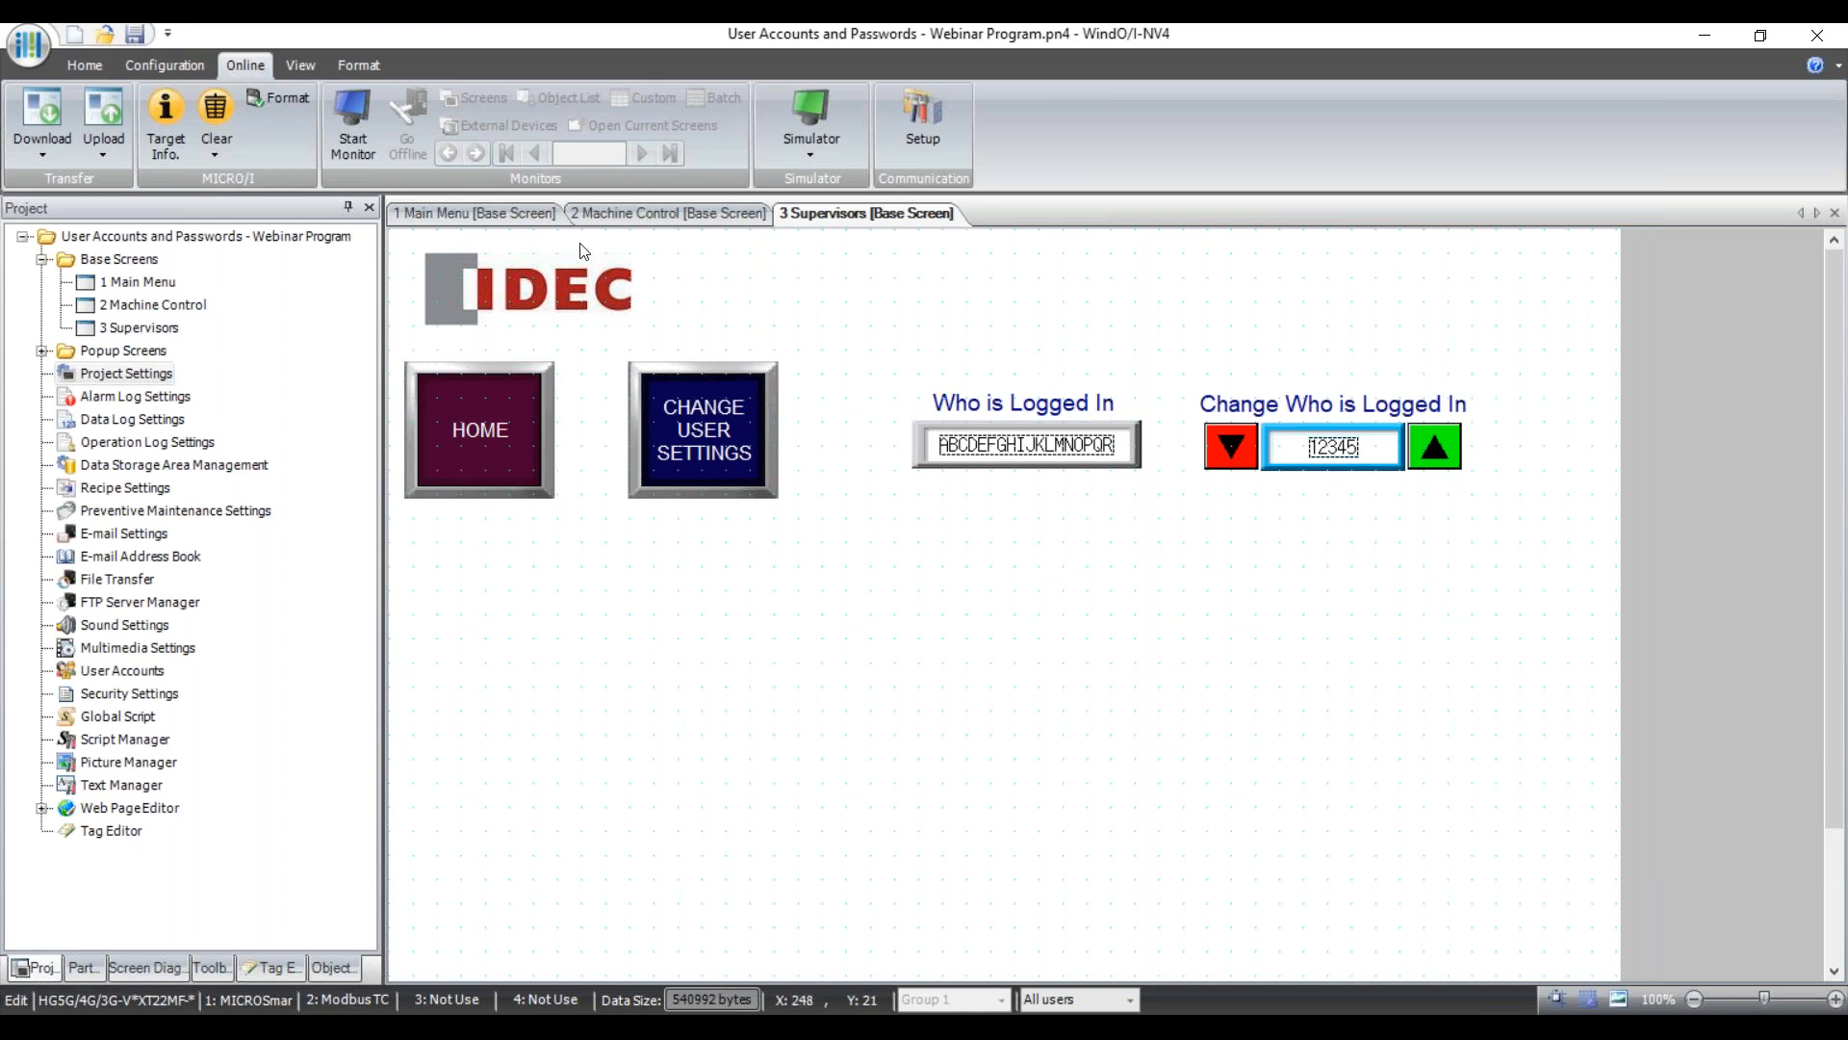
pyautogui.click(640, 214)
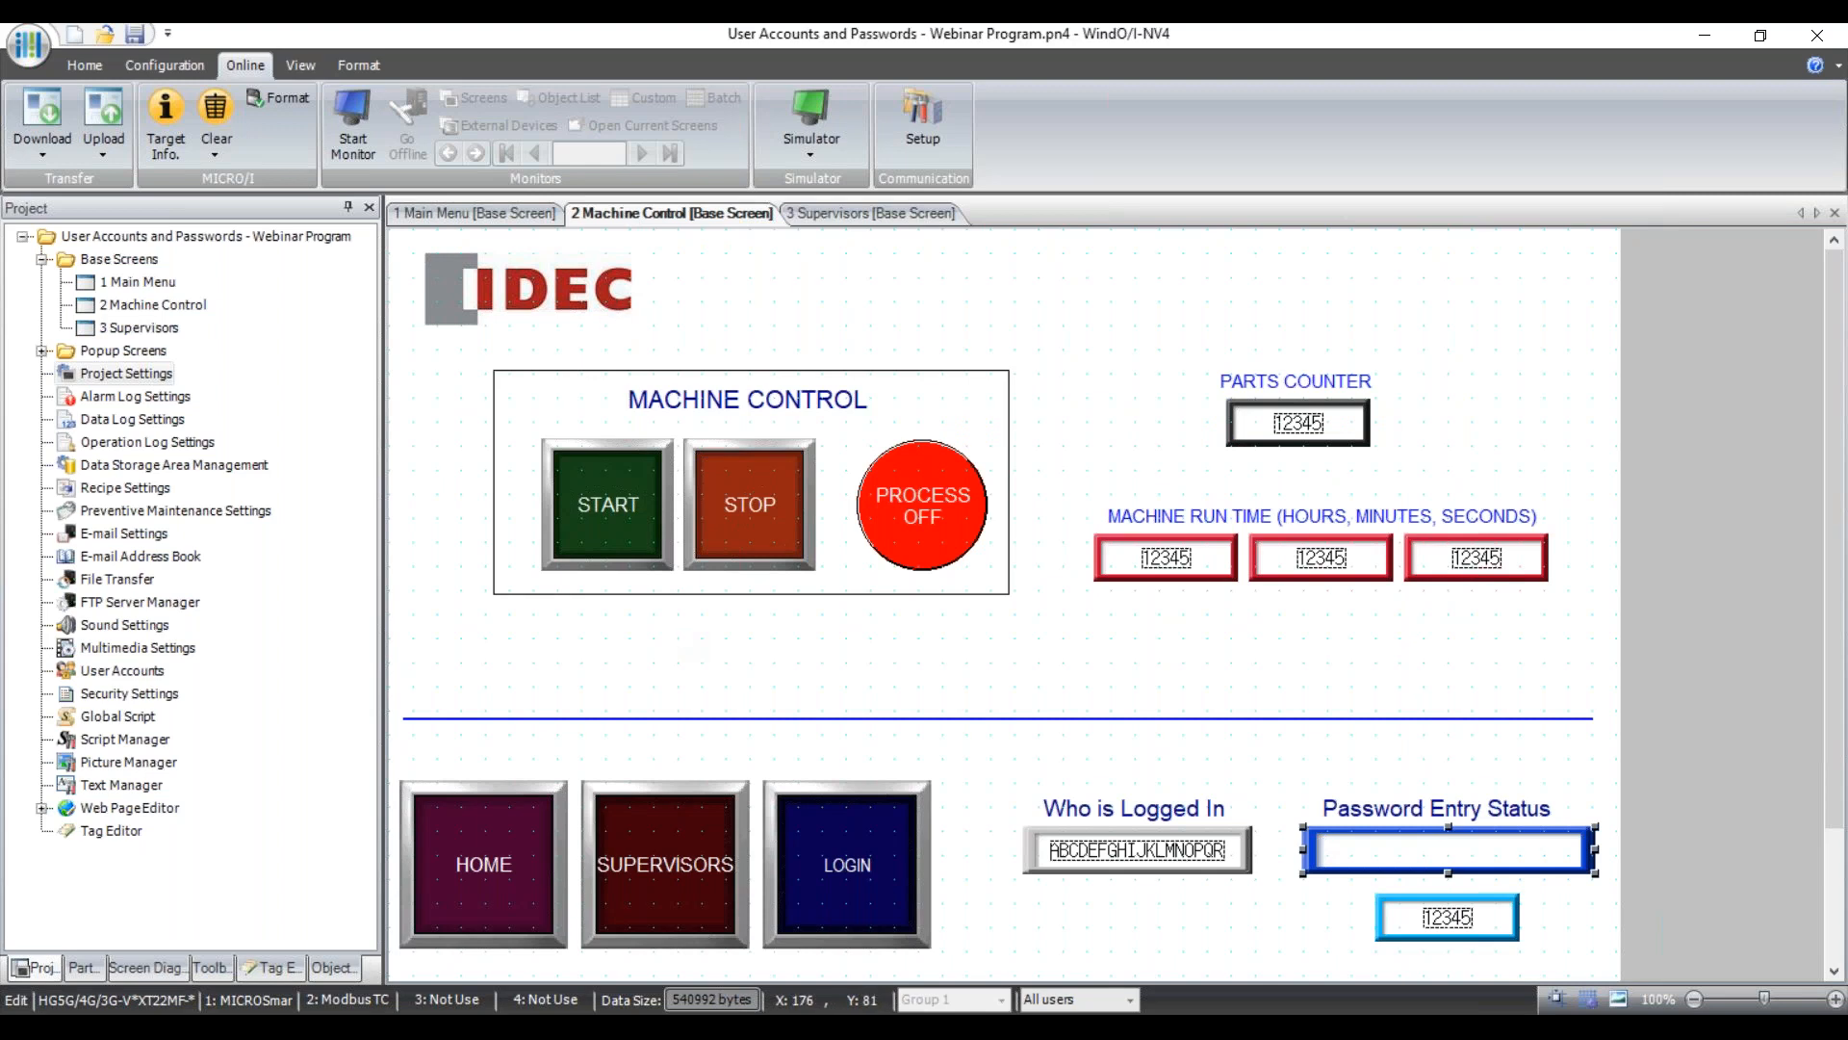
pyautogui.click(604, 511)
pyautogui.click(724, 493)
pyautogui.doubleClick(624, 501)
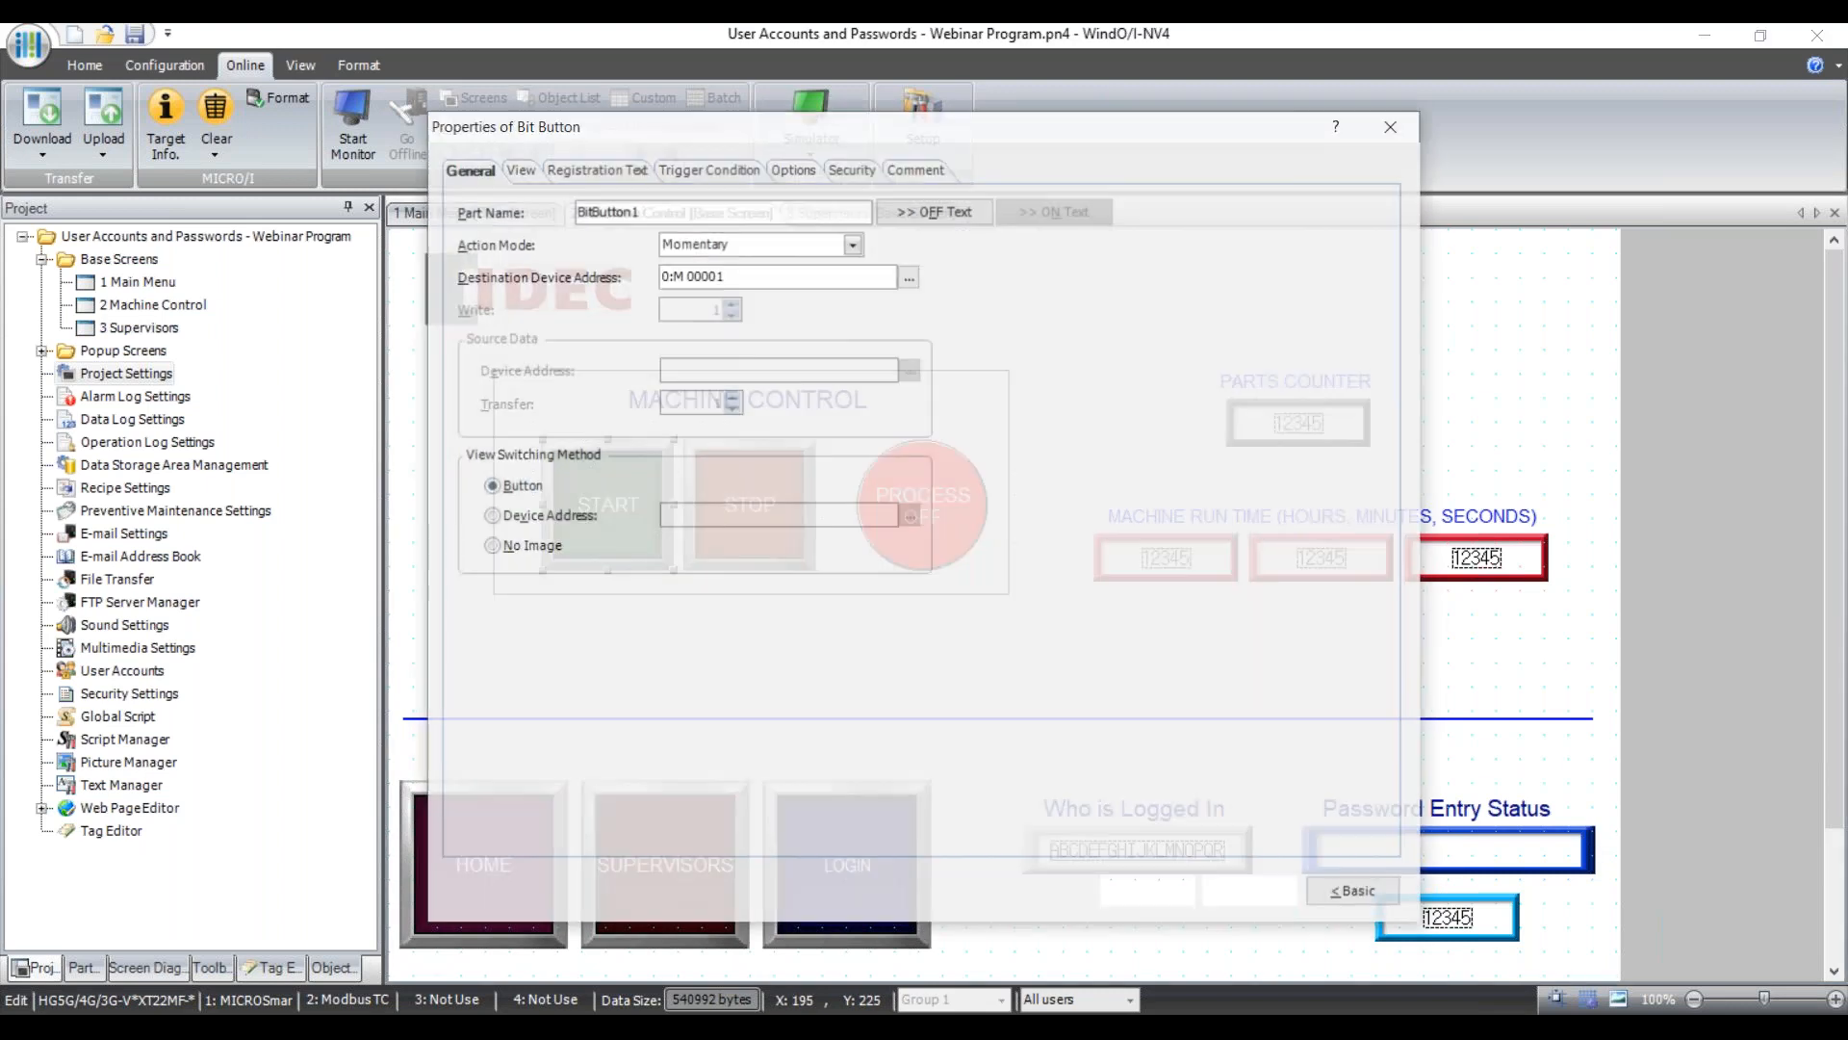
pyautogui.click(853, 166)
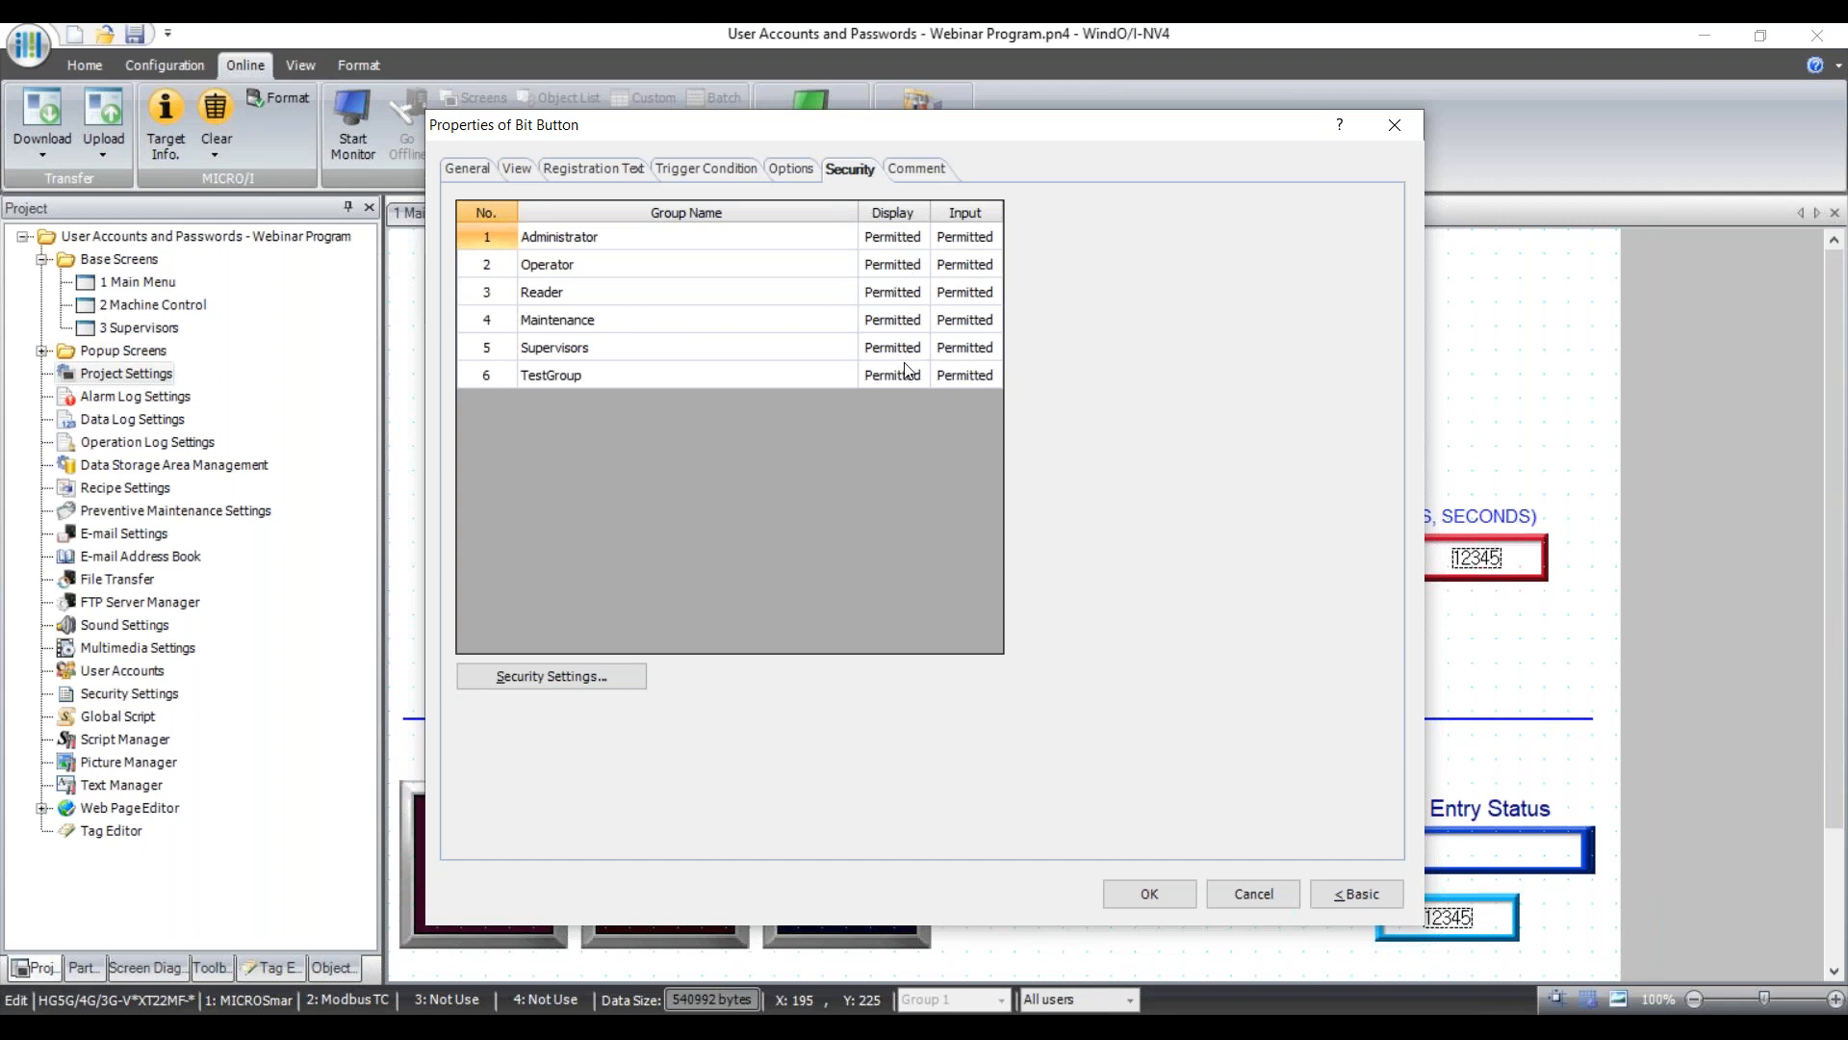
# Set START button display to Prohibited for Administrator, Operator, Reader and TestGroup, then cancel the dialog.
pyautogui.doubleClick(896, 243)
pyautogui.doubleClick(897, 267)
pyautogui.doubleClick(897, 296)
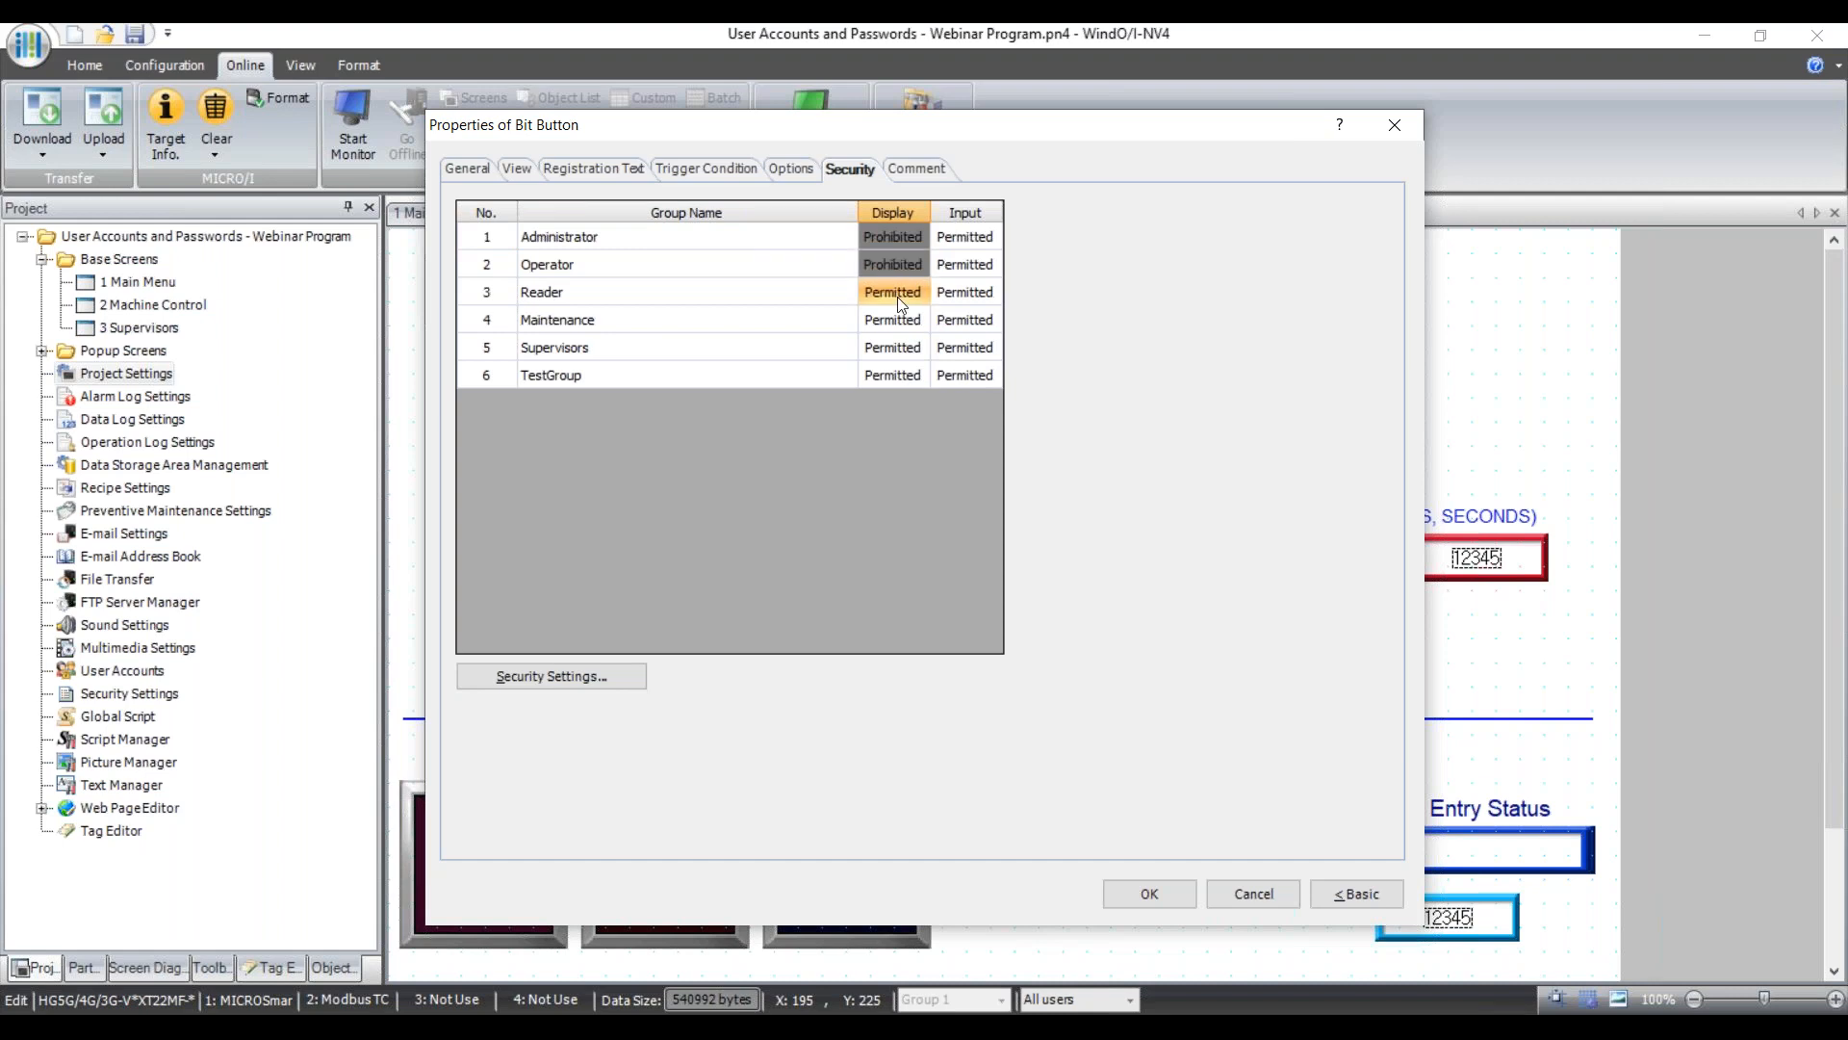
pyautogui.doubleClick(904, 374)
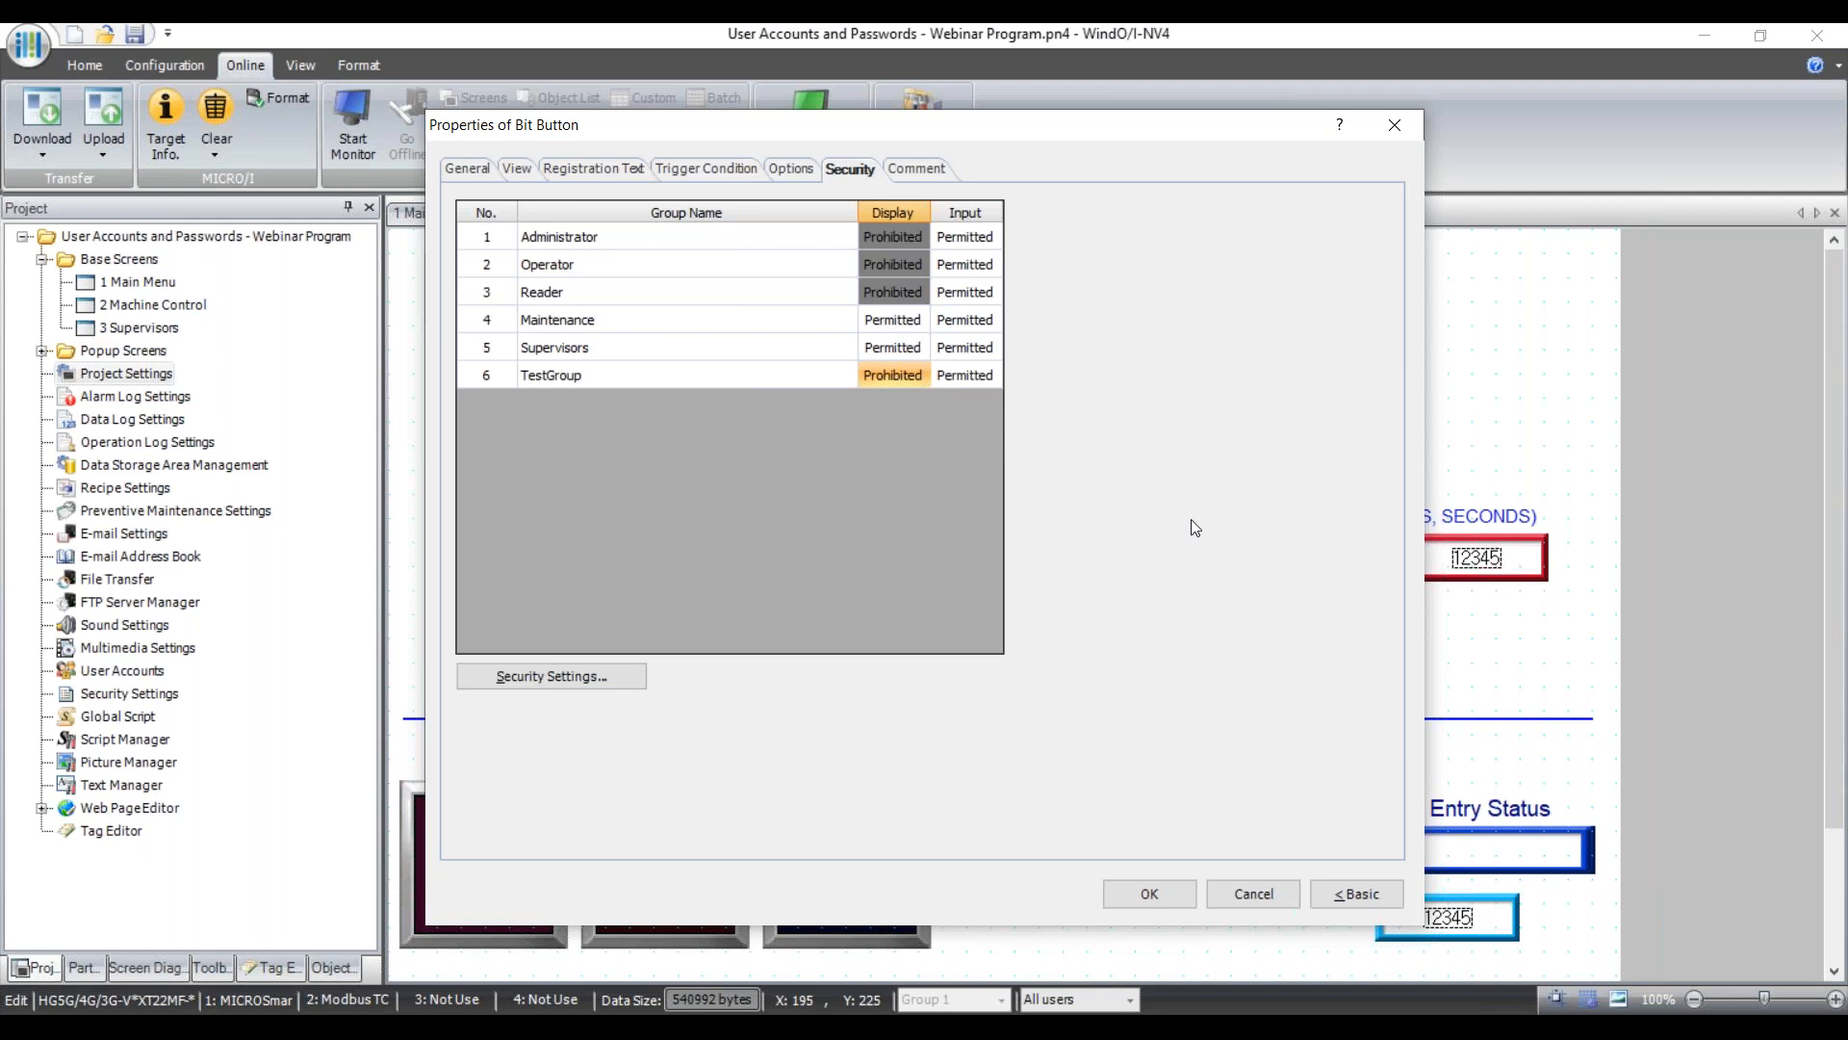
pyautogui.click(1259, 897)
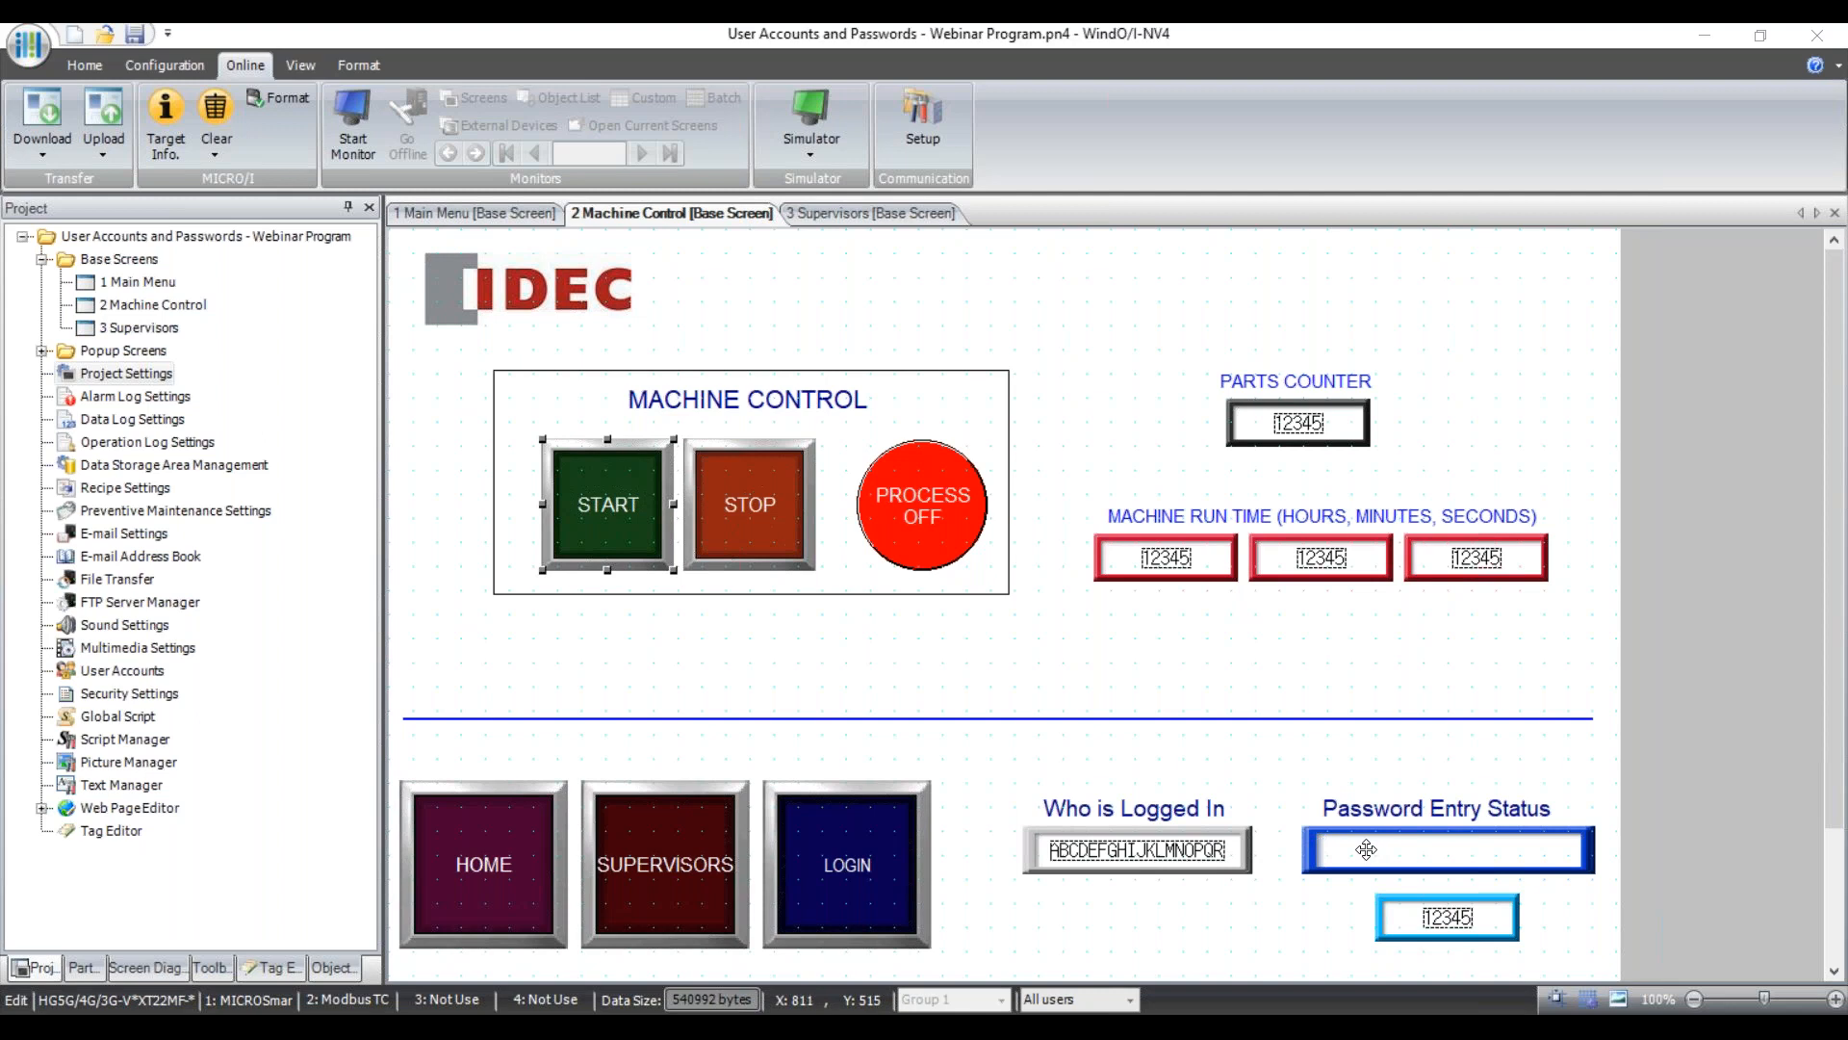
pyautogui.click(143, 374)
# Open Project Settings, tick Use System Area on the System tab, and select the Device Address field.
pyautogui.doubleClick(142, 373)
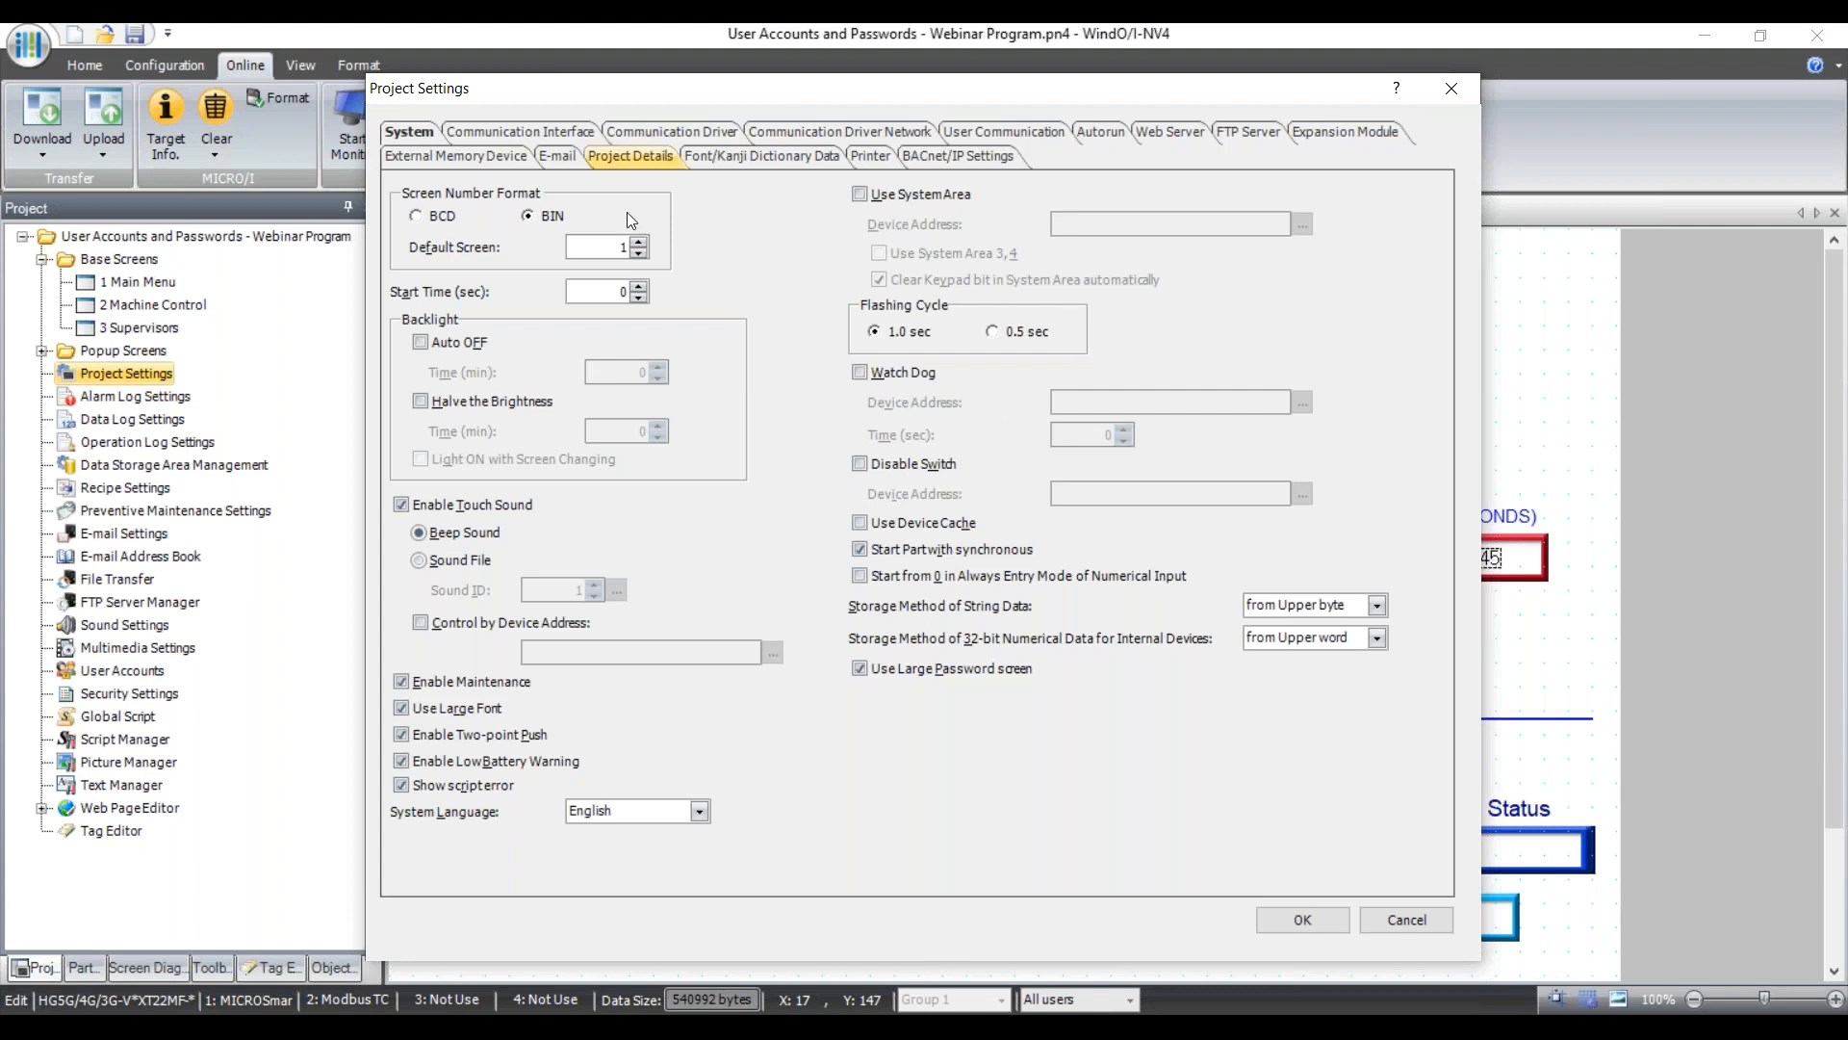
pyautogui.click(859, 196)
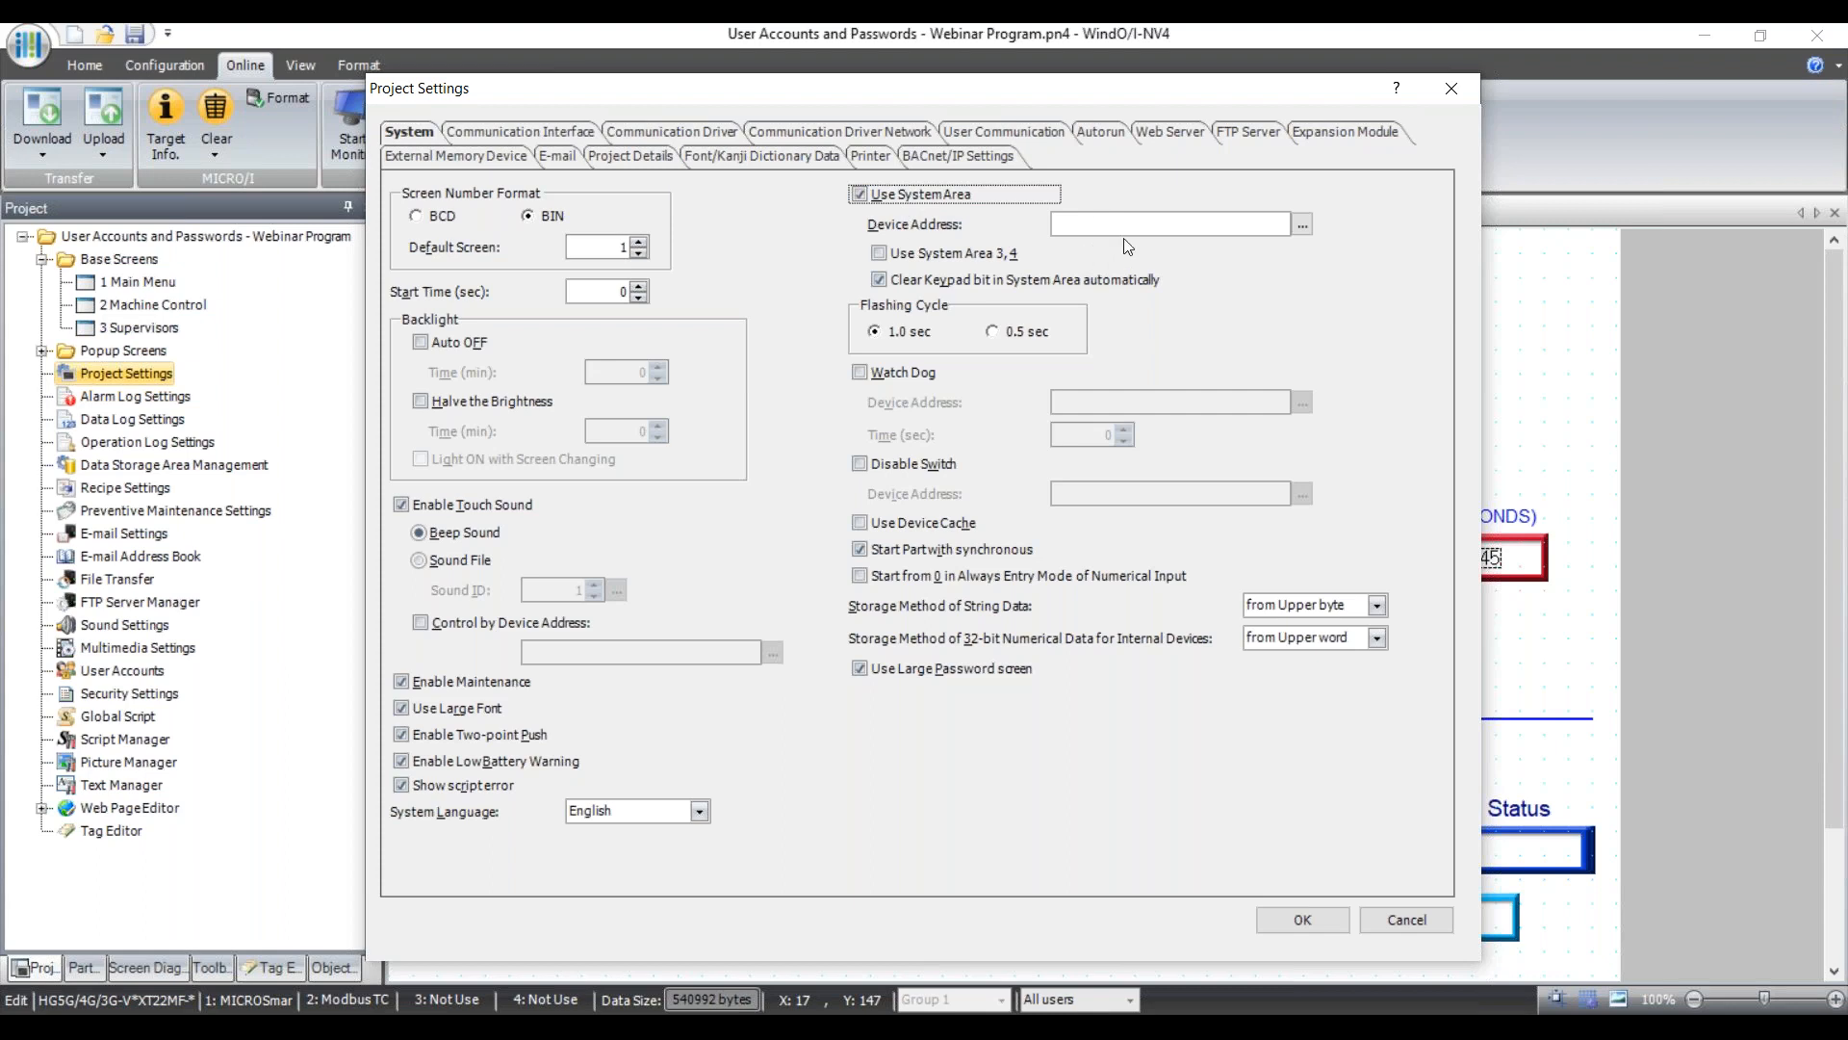
pyautogui.click(1096, 223)
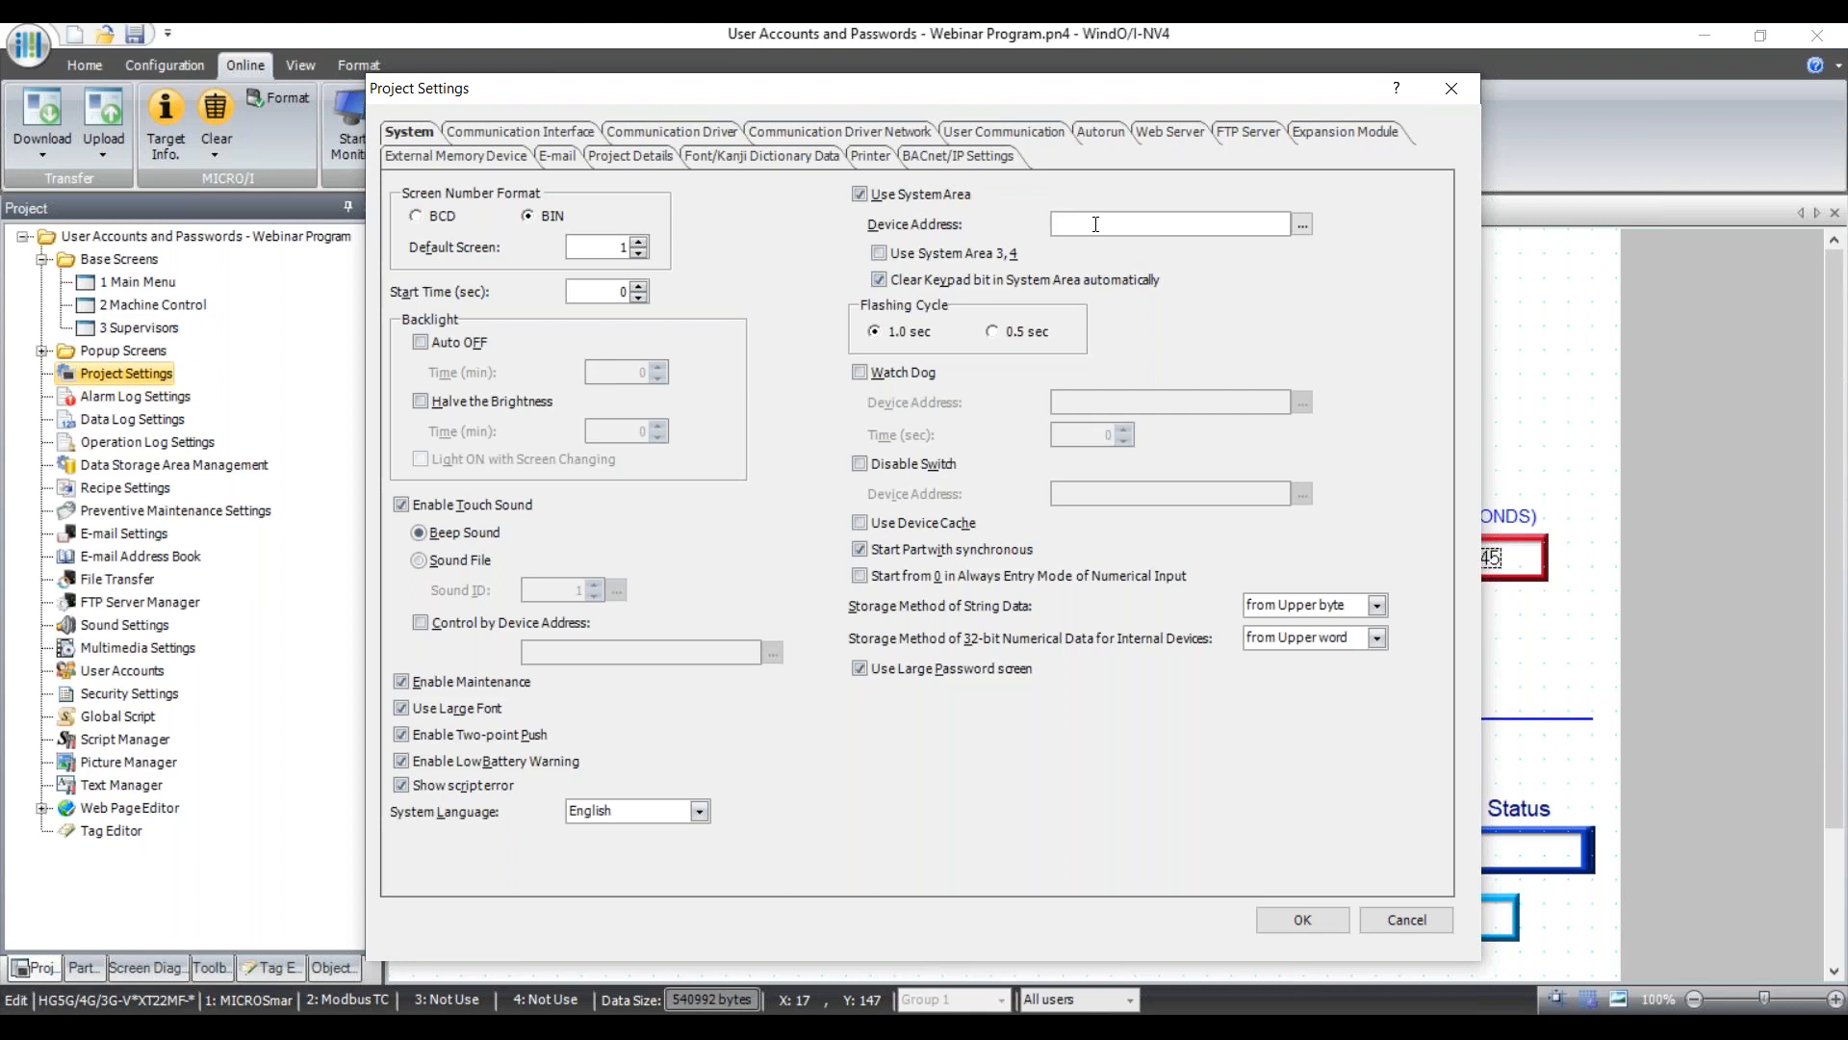
# Enter D50 as the system area device address, then cancel Project Settings.
pyautogui.write('D50')
pyautogui.click(1420, 921)
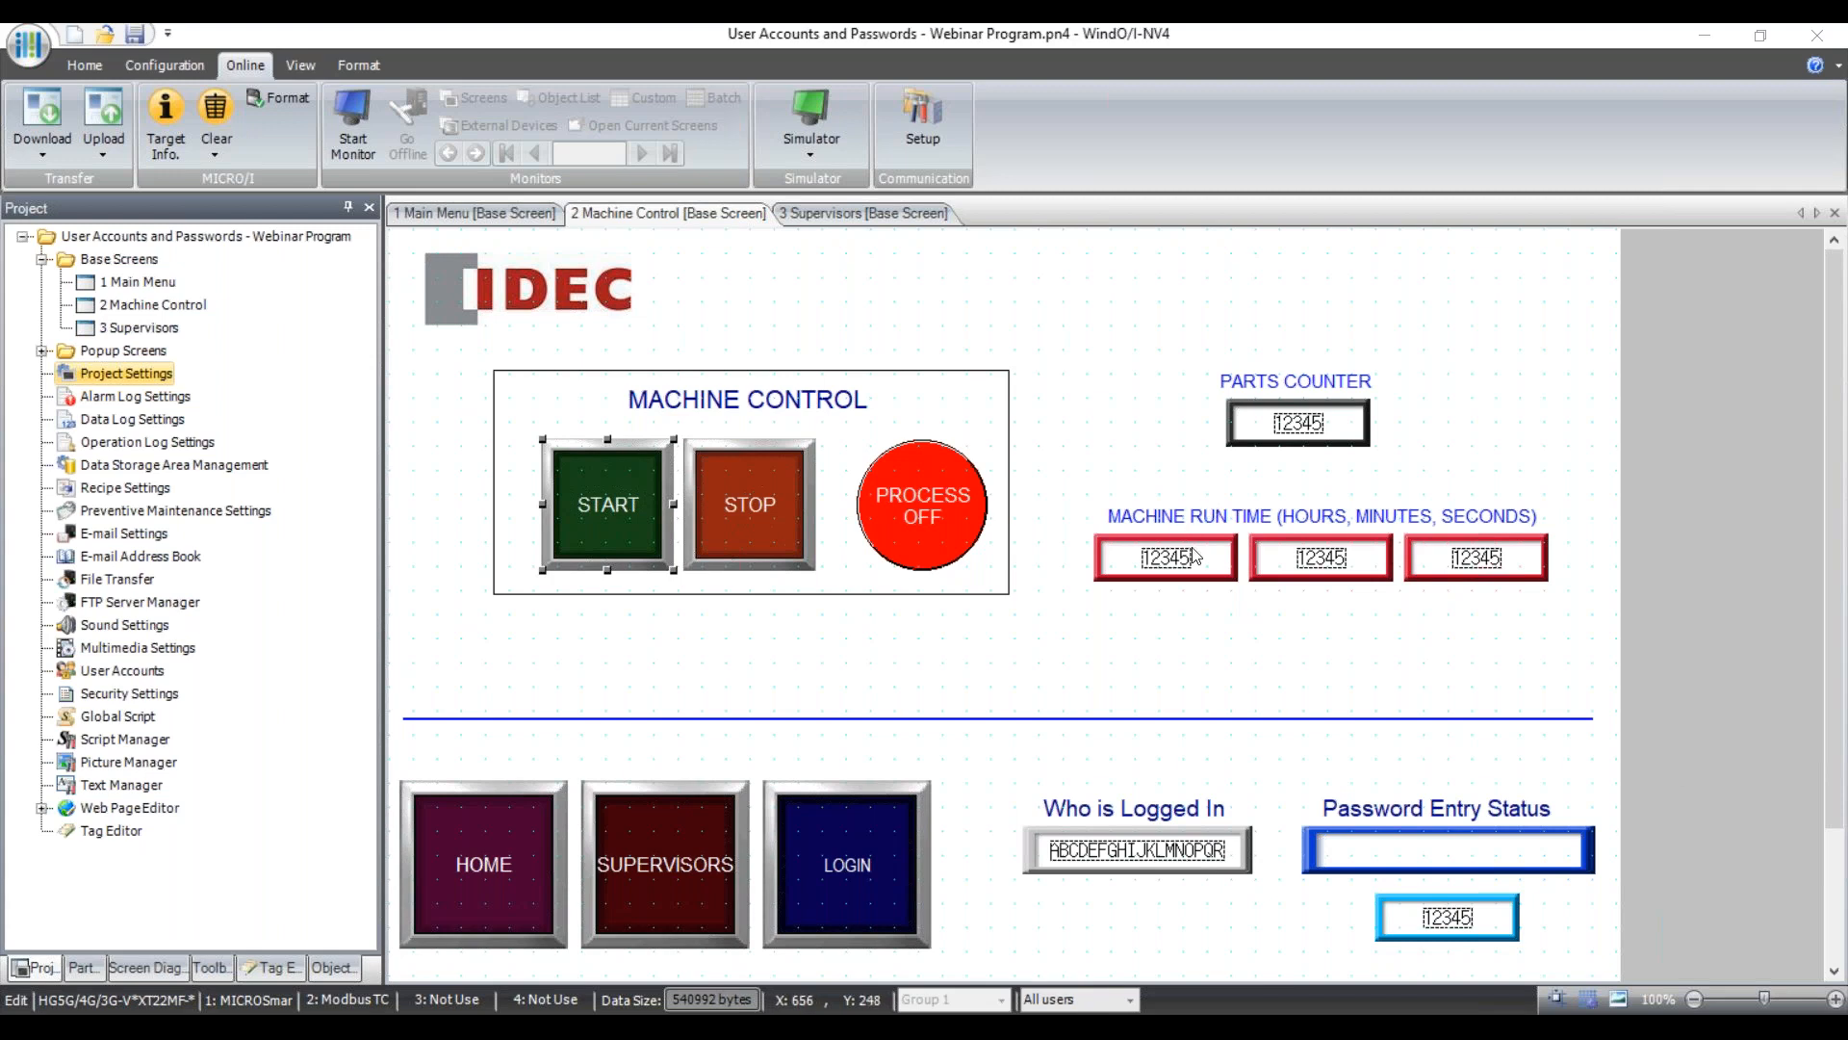
# Select the first and third machine run-time fields on Machine Control and switch to the View ribbon.
pyautogui.click(1449, 558)
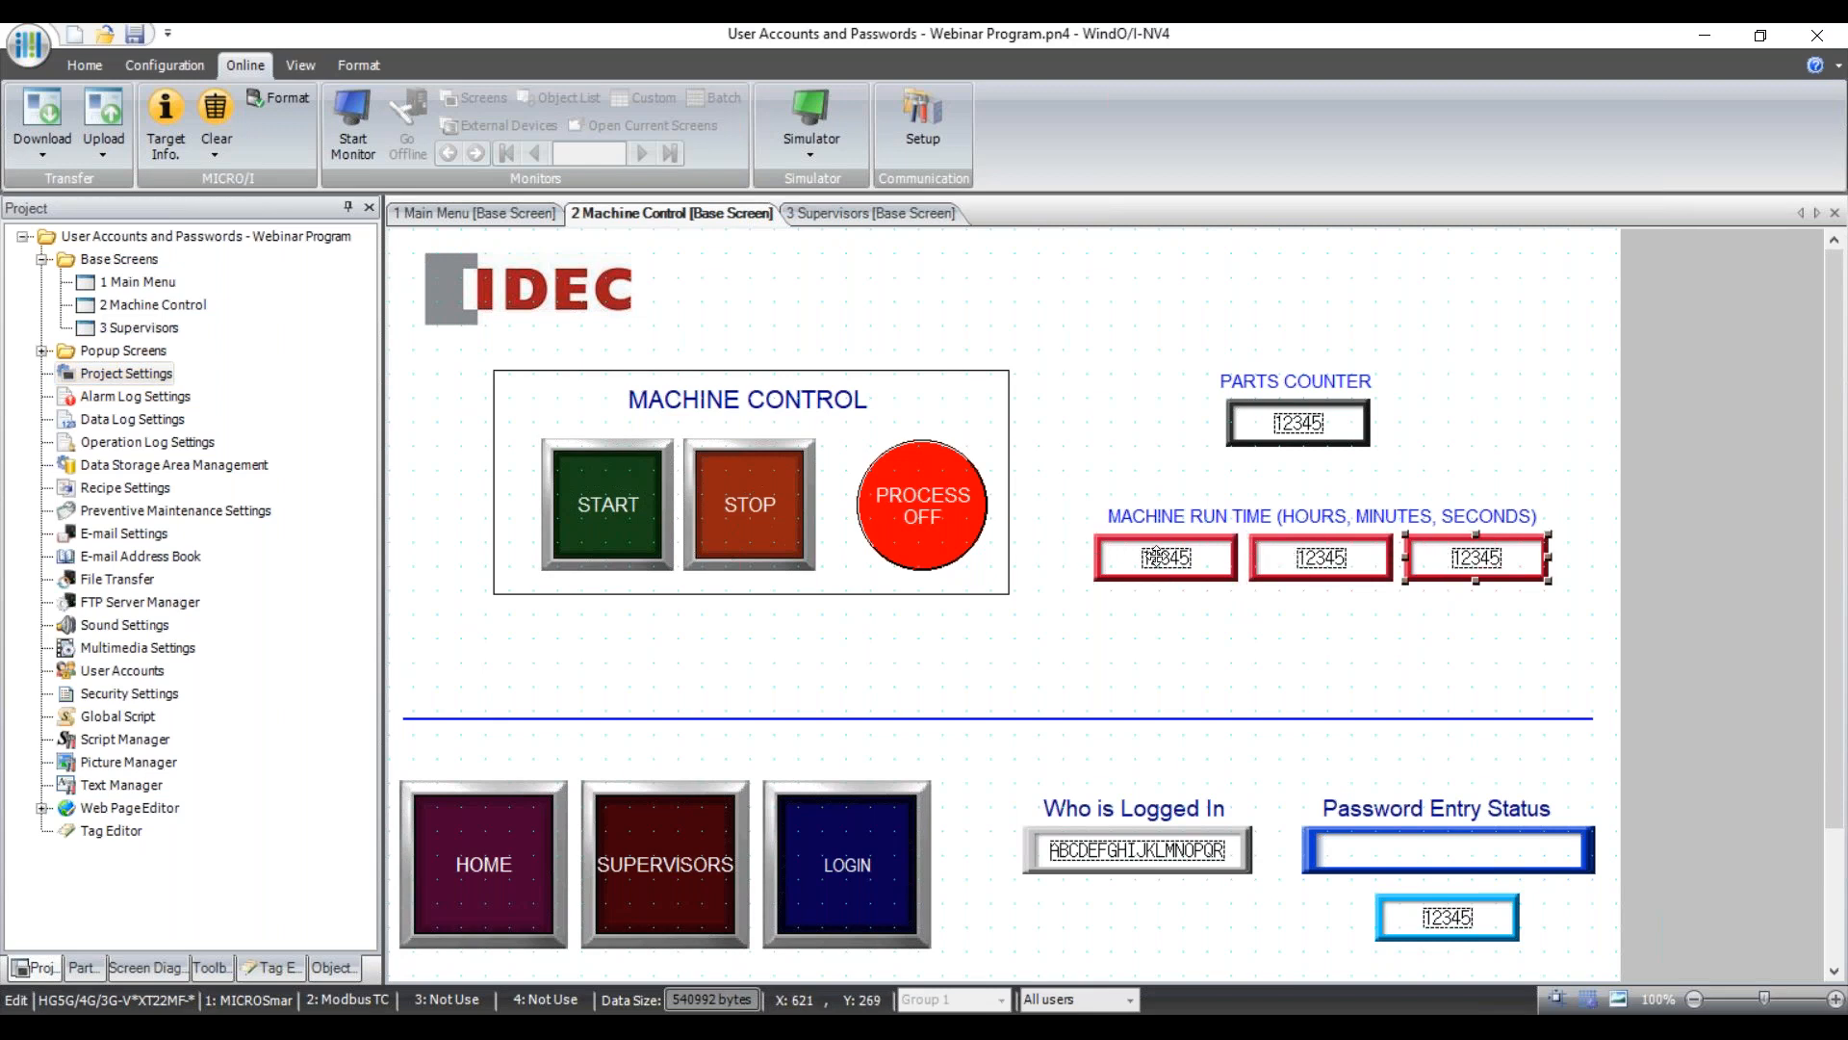
pyautogui.click(300, 65)
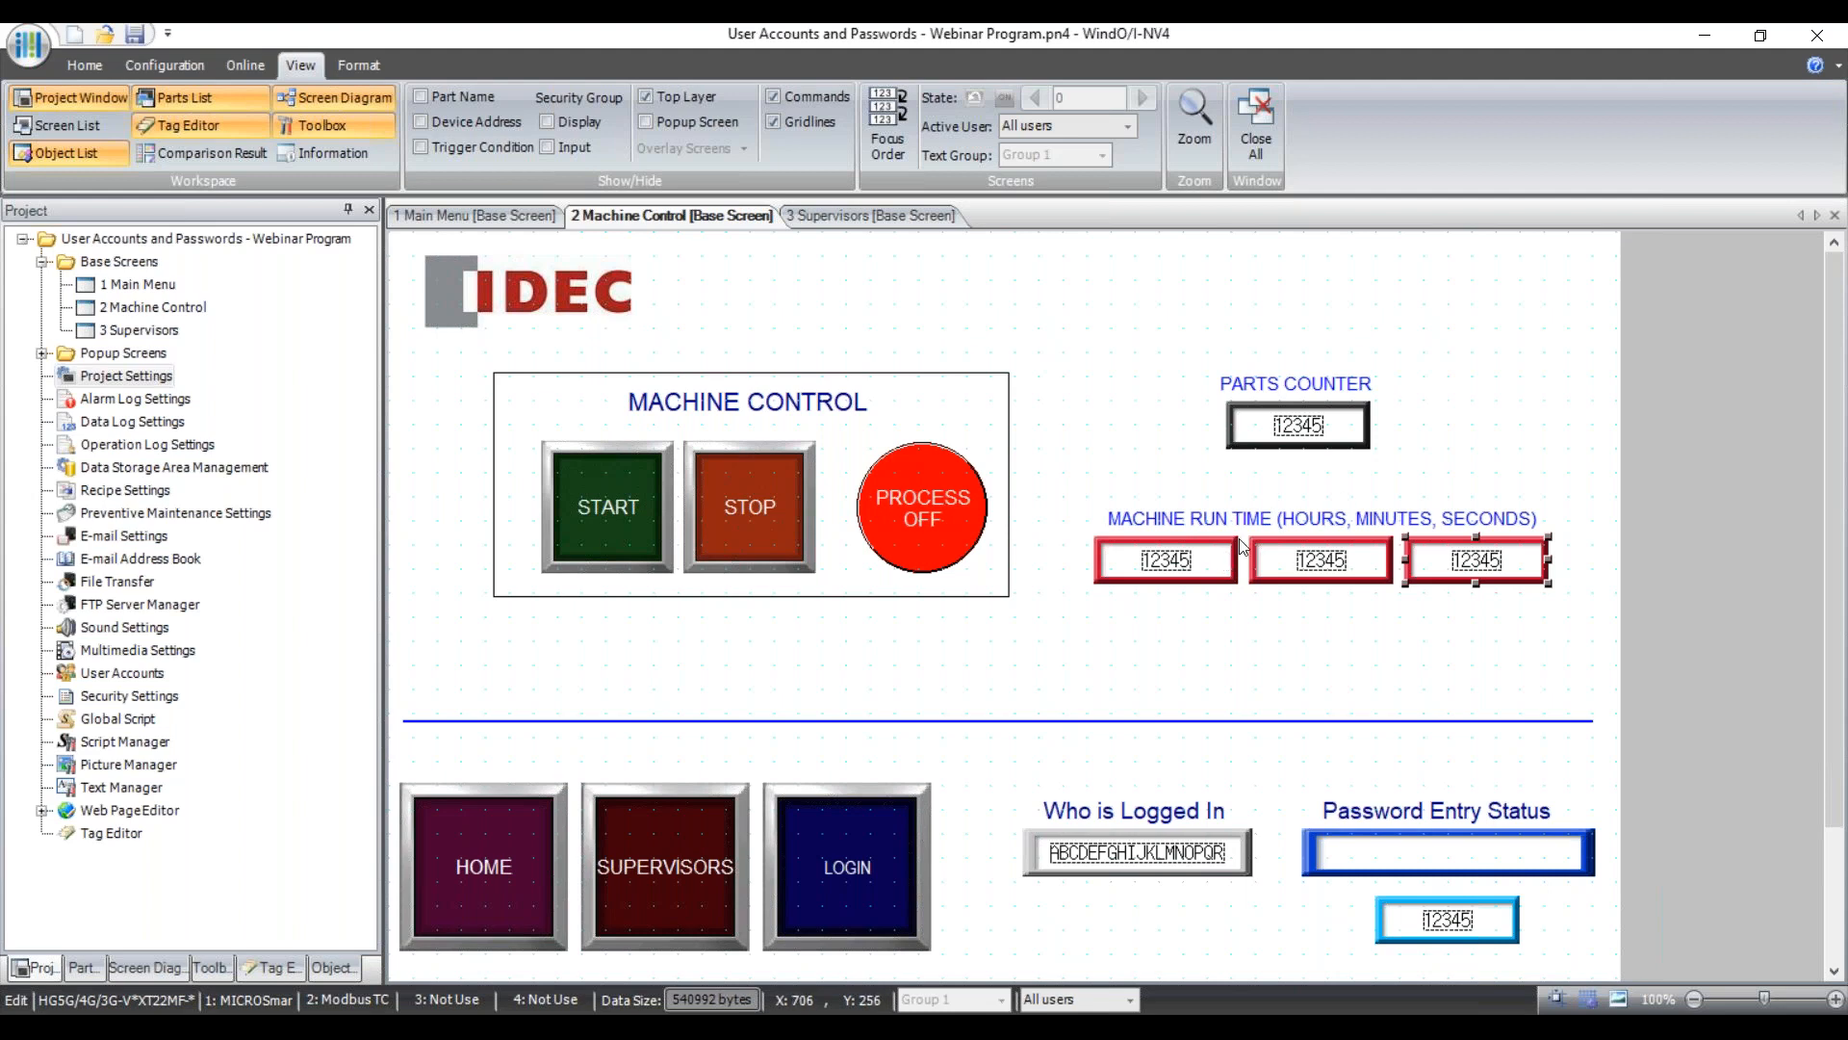
pyautogui.click(1155, 561)
pyautogui.click(1470, 557)
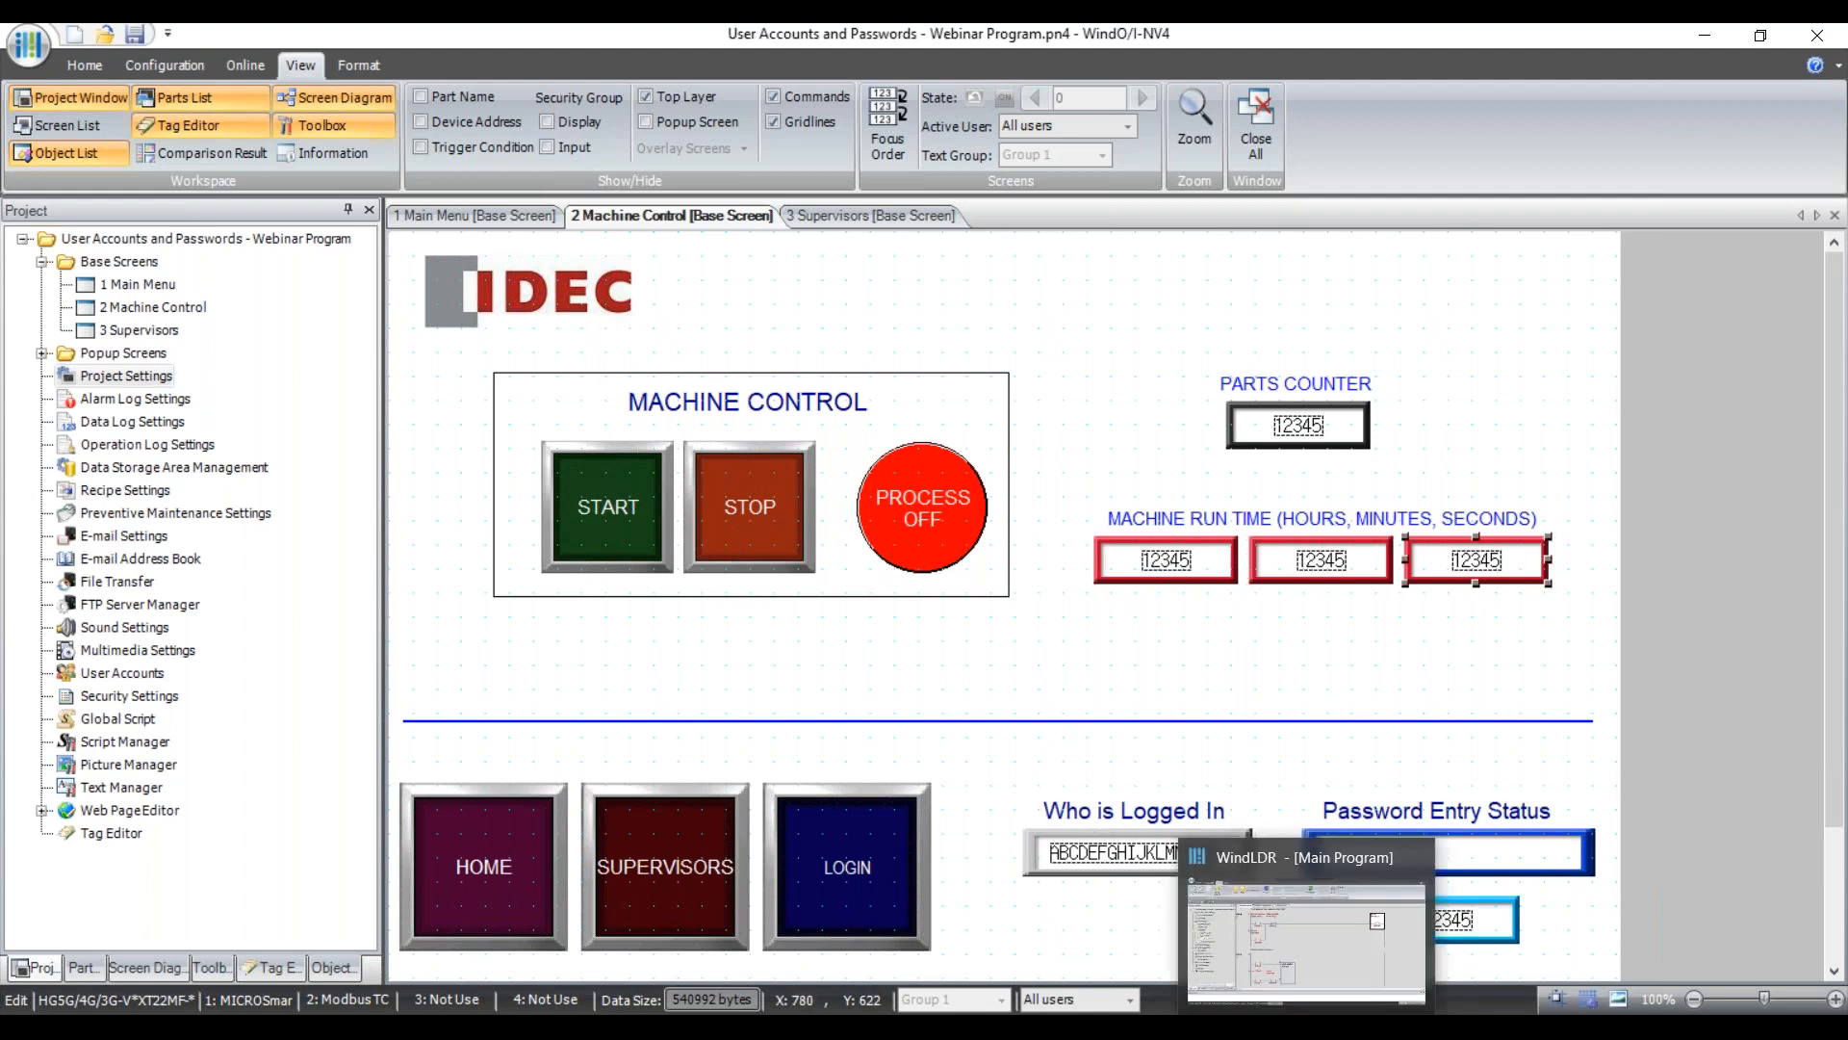
# In WindLDR, view the 0 Subroutine run-time rung and select the Start Process contact M0000.
pyautogui.click(1309, 953)
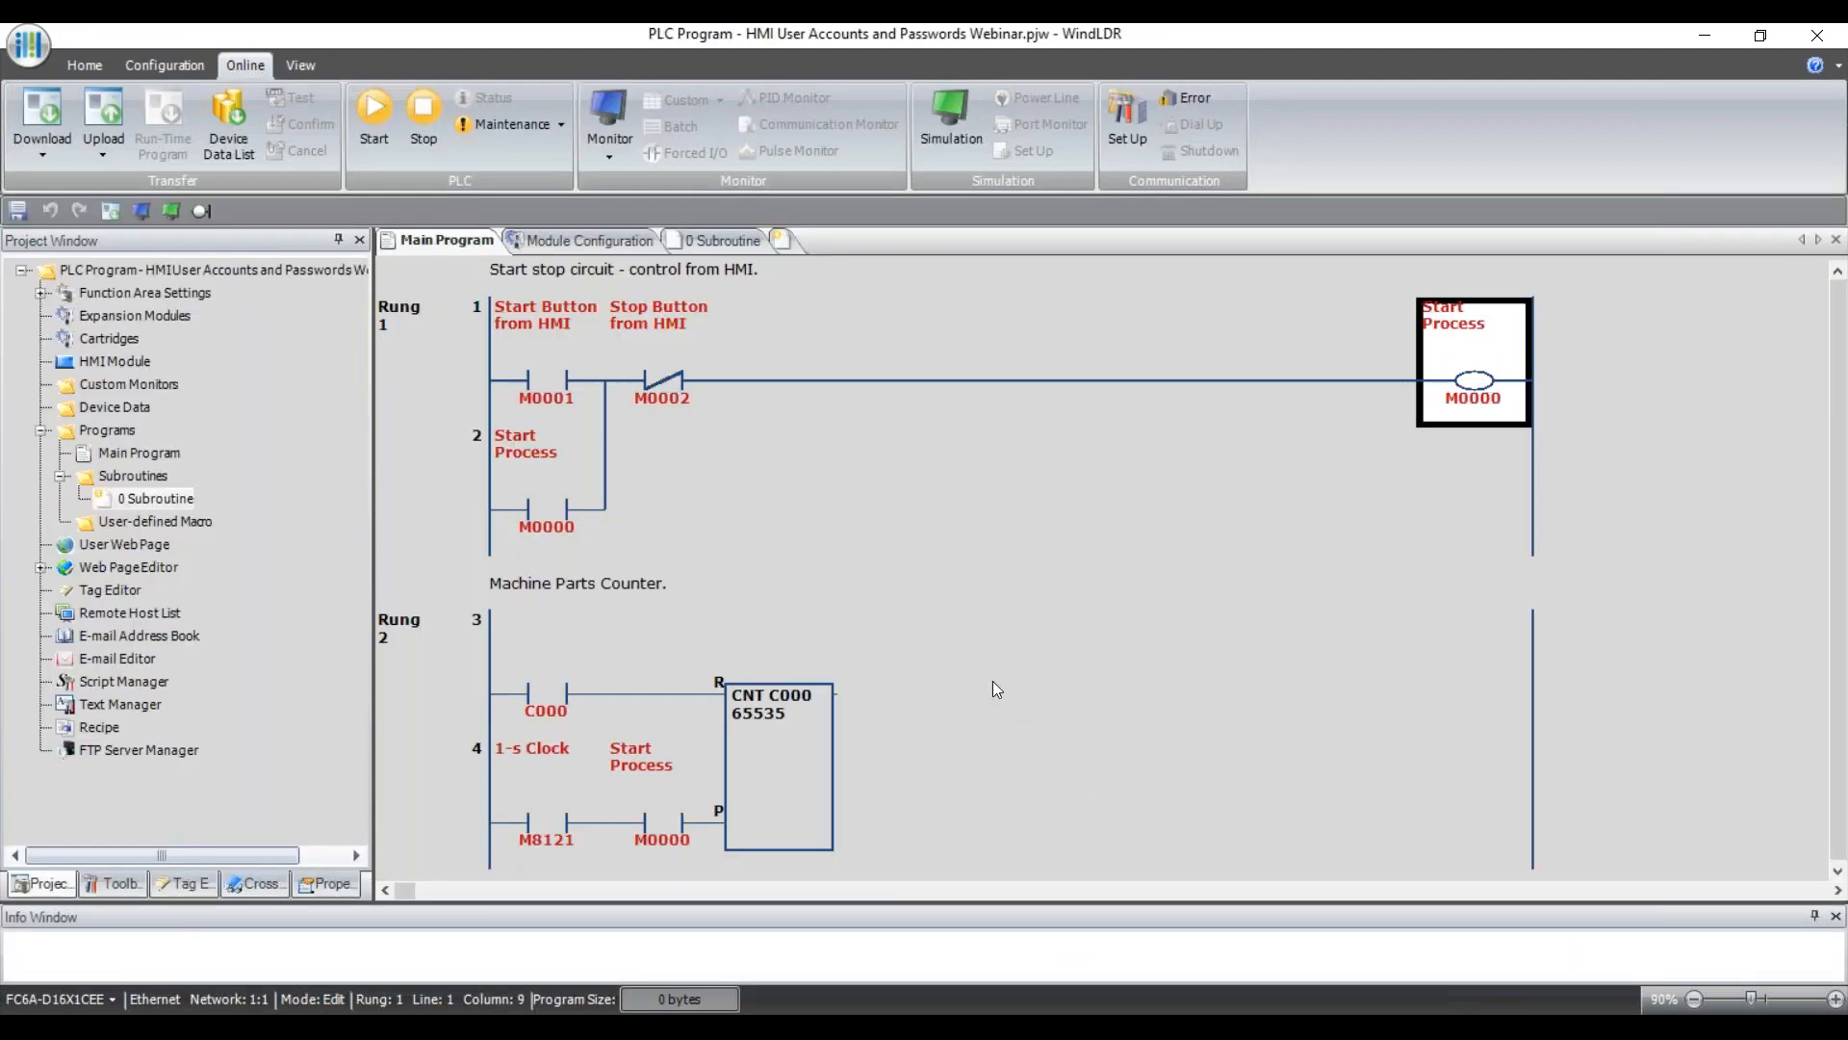
pyautogui.click(704, 240)
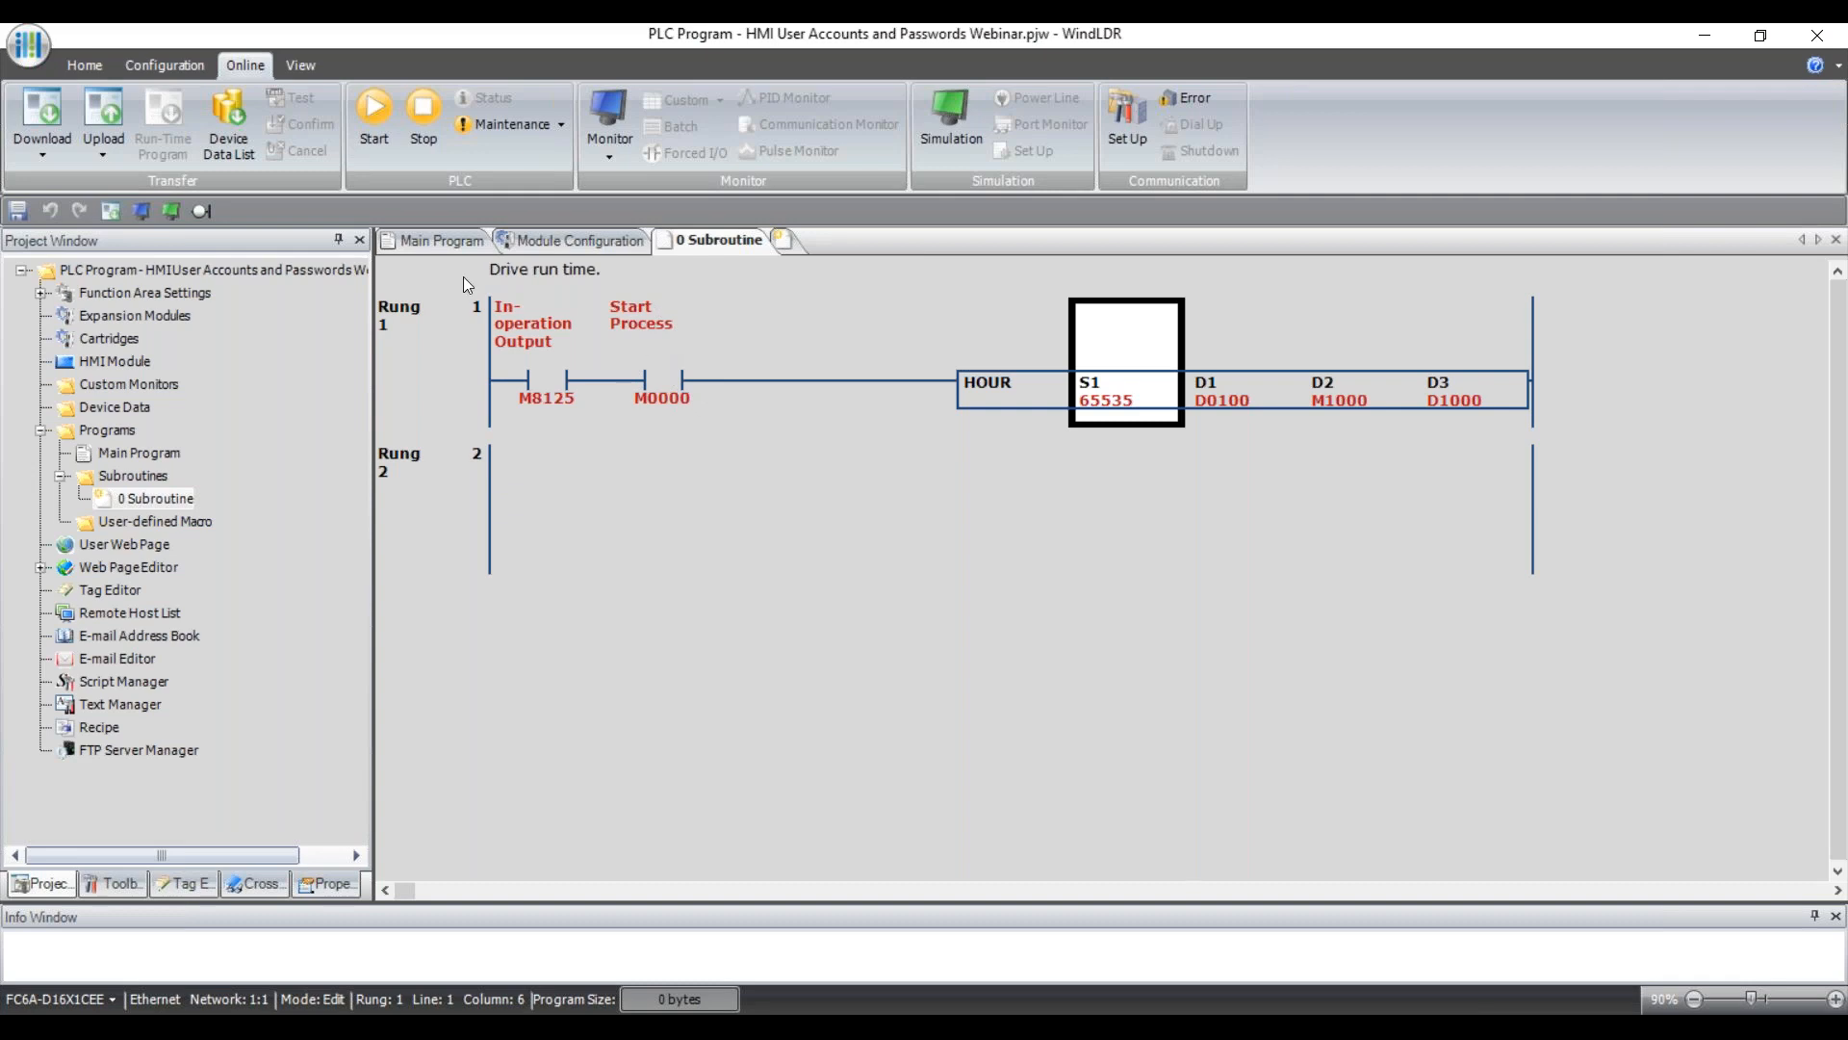
pyautogui.click(690, 389)
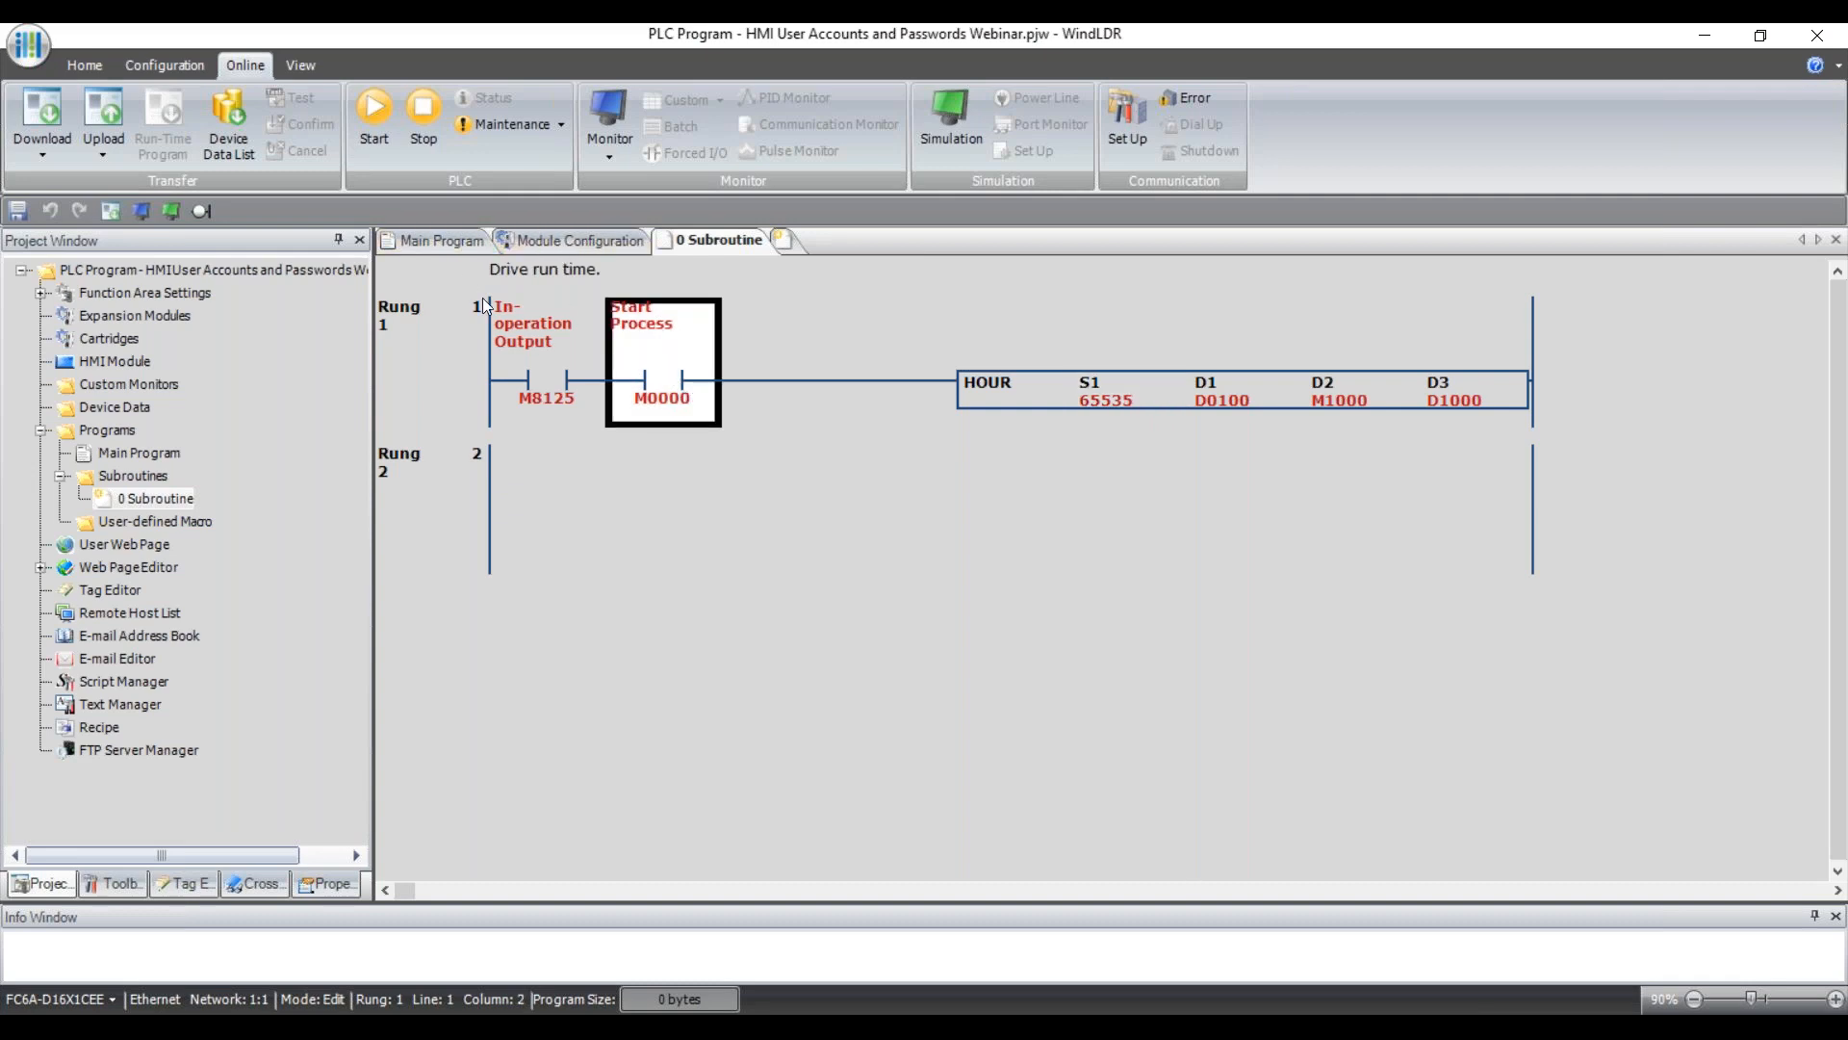
# Review start/stop contacts M0001 and M0002 in the Main Program, then start Online Monitor.
pyautogui.click(460, 241)
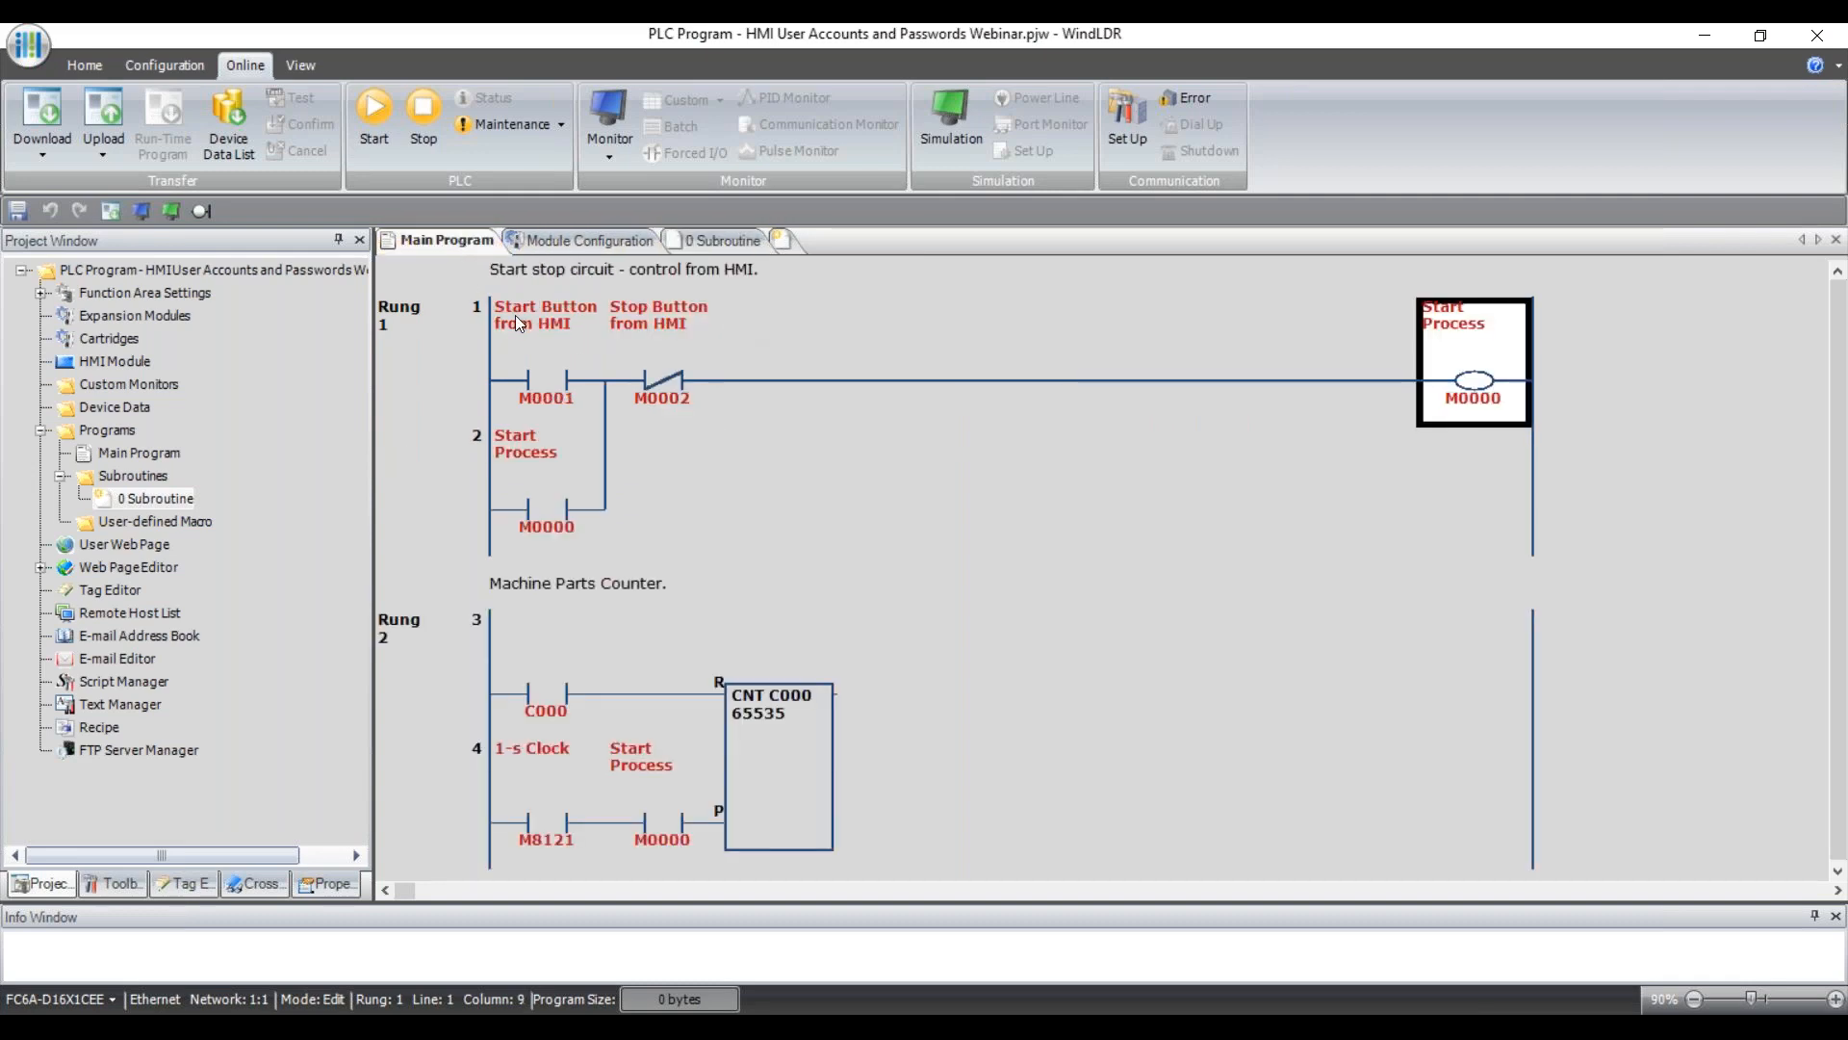
pyautogui.click(553, 377)
pyautogui.click(664, 383)
pyautogui.click(583, 379)
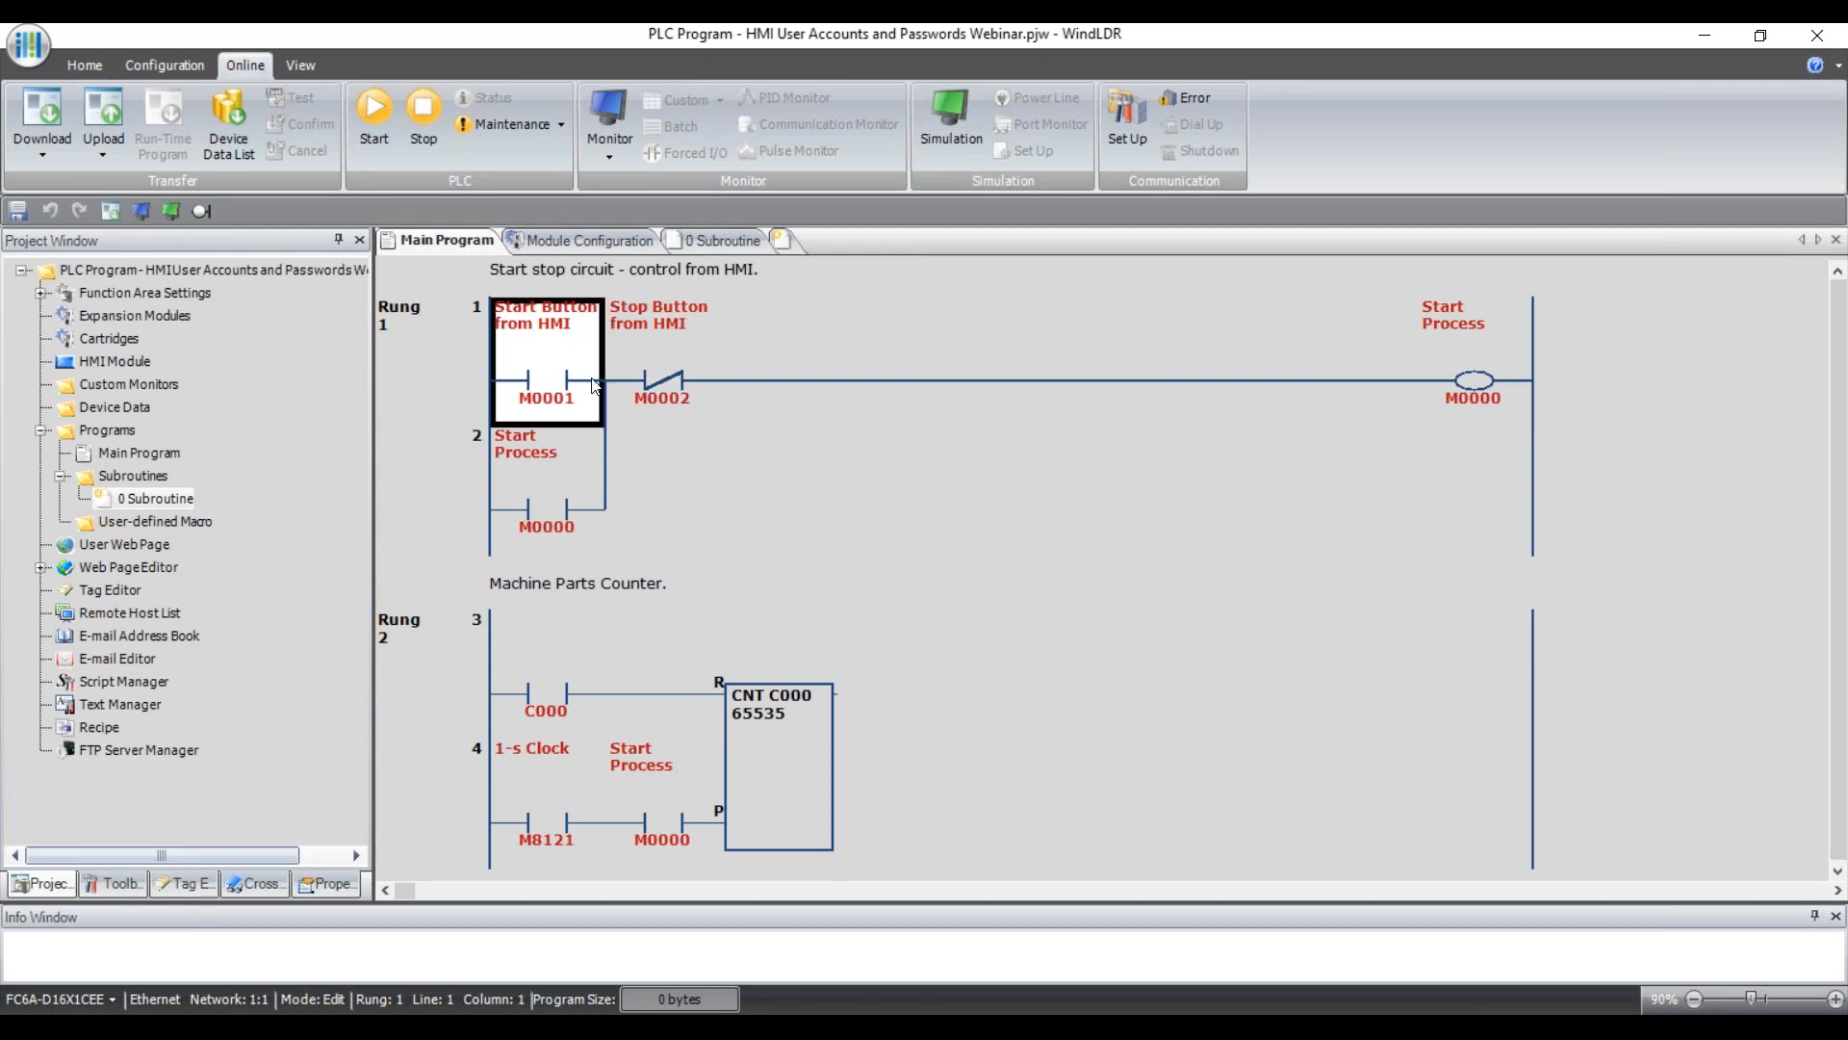
pyautogui.click(661, 381)
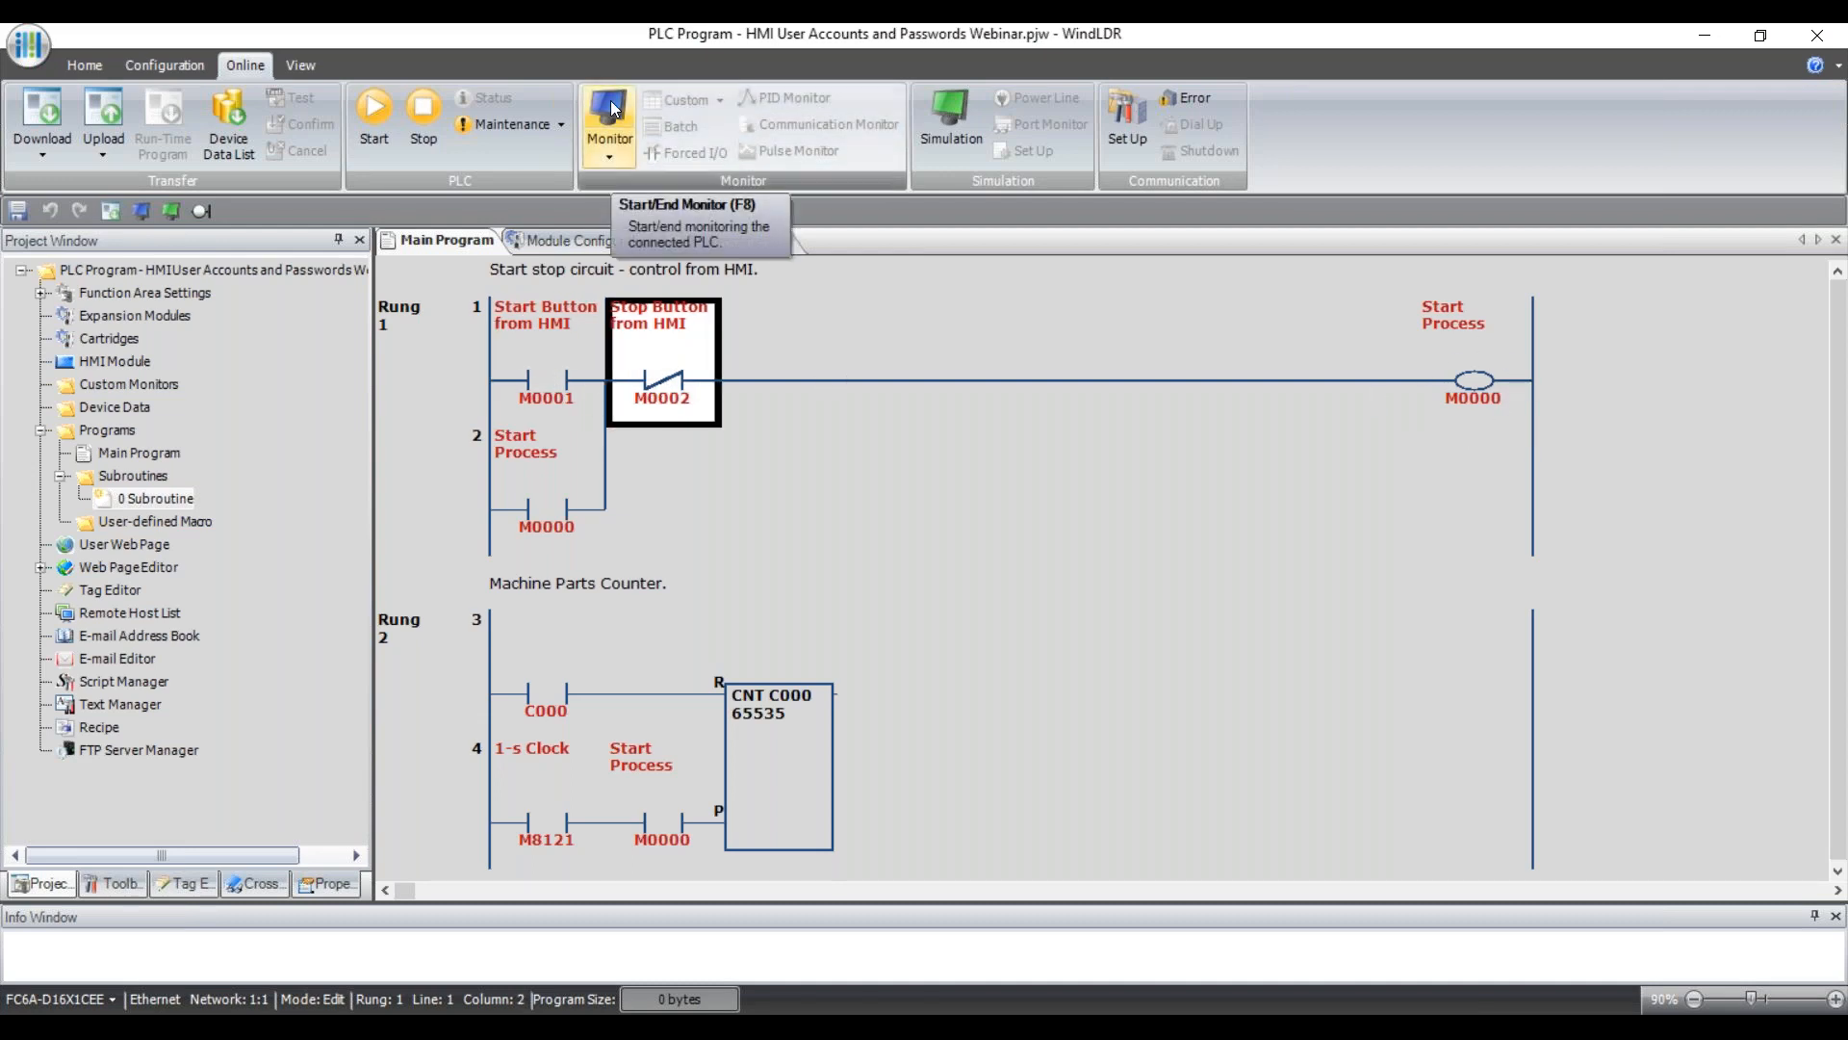
pyautogui.click(611, 109)
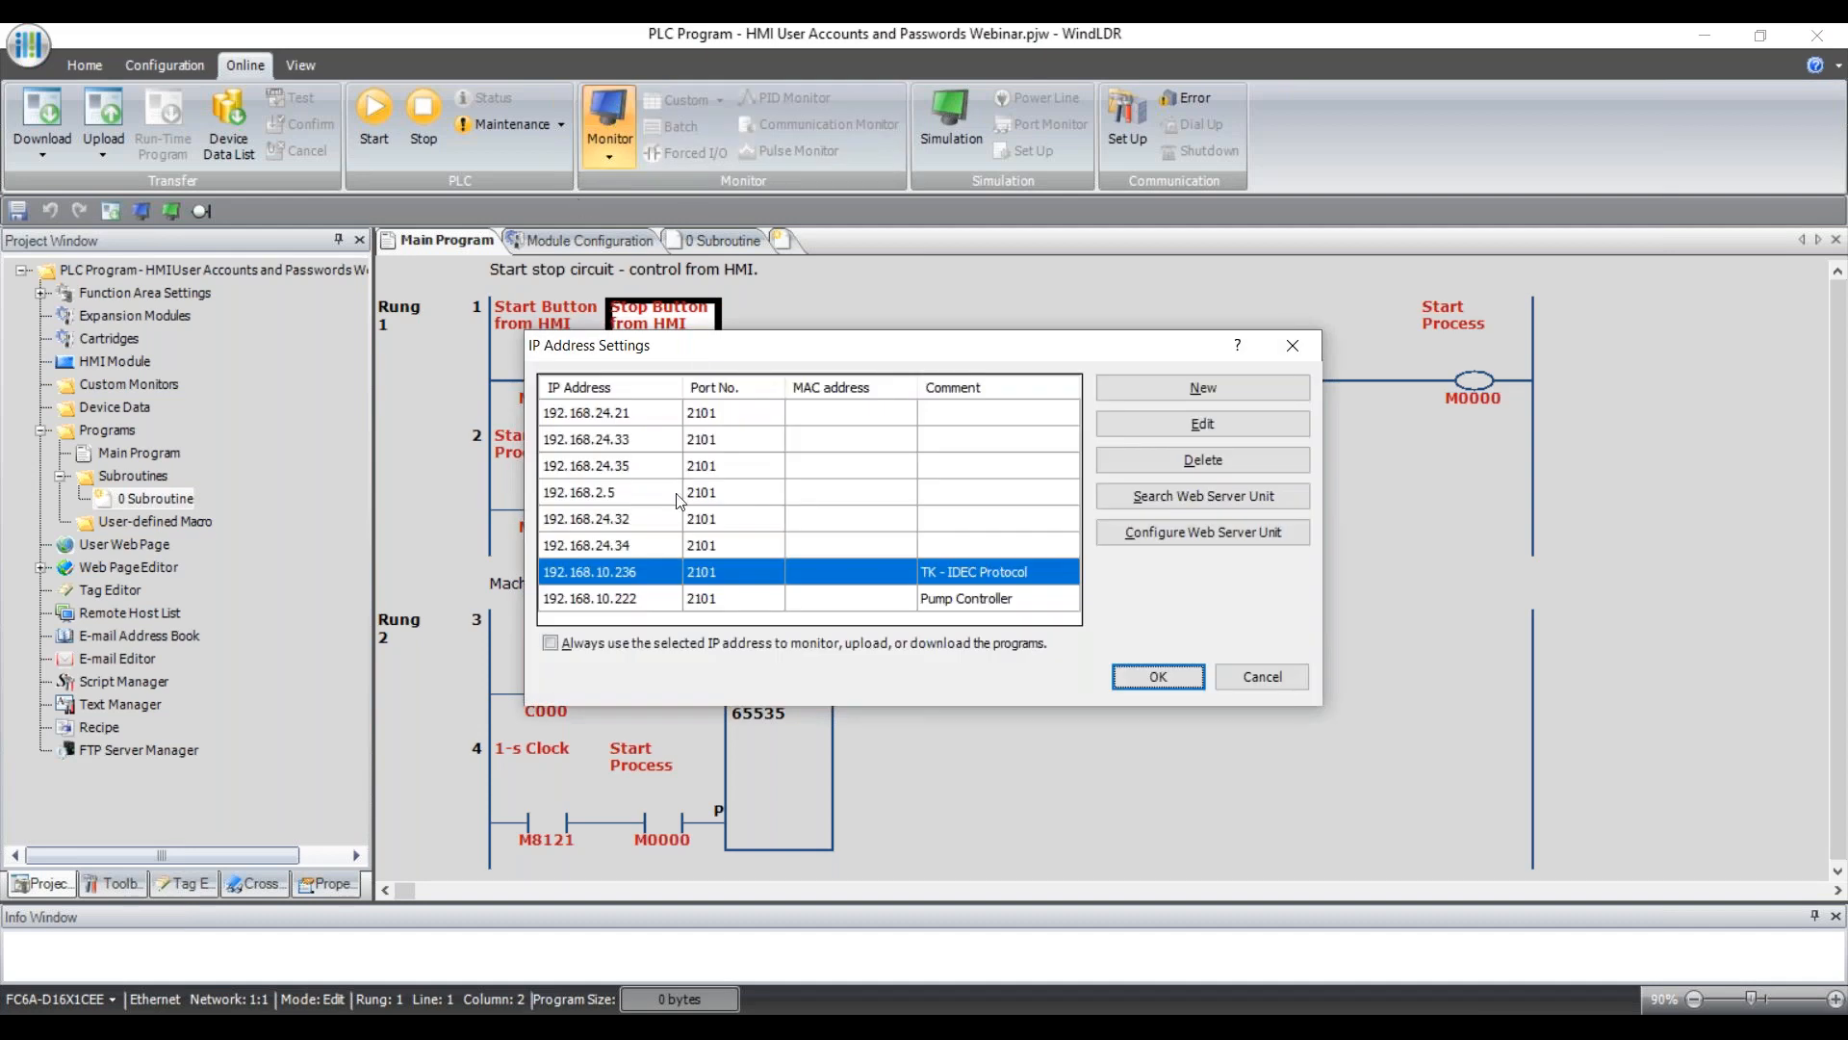
# Begin monitoring the PLC at 192.168.10.236, show the 0 Subroutine, and create a New Custom Monitor.
pyautogui.click(1160, 675)
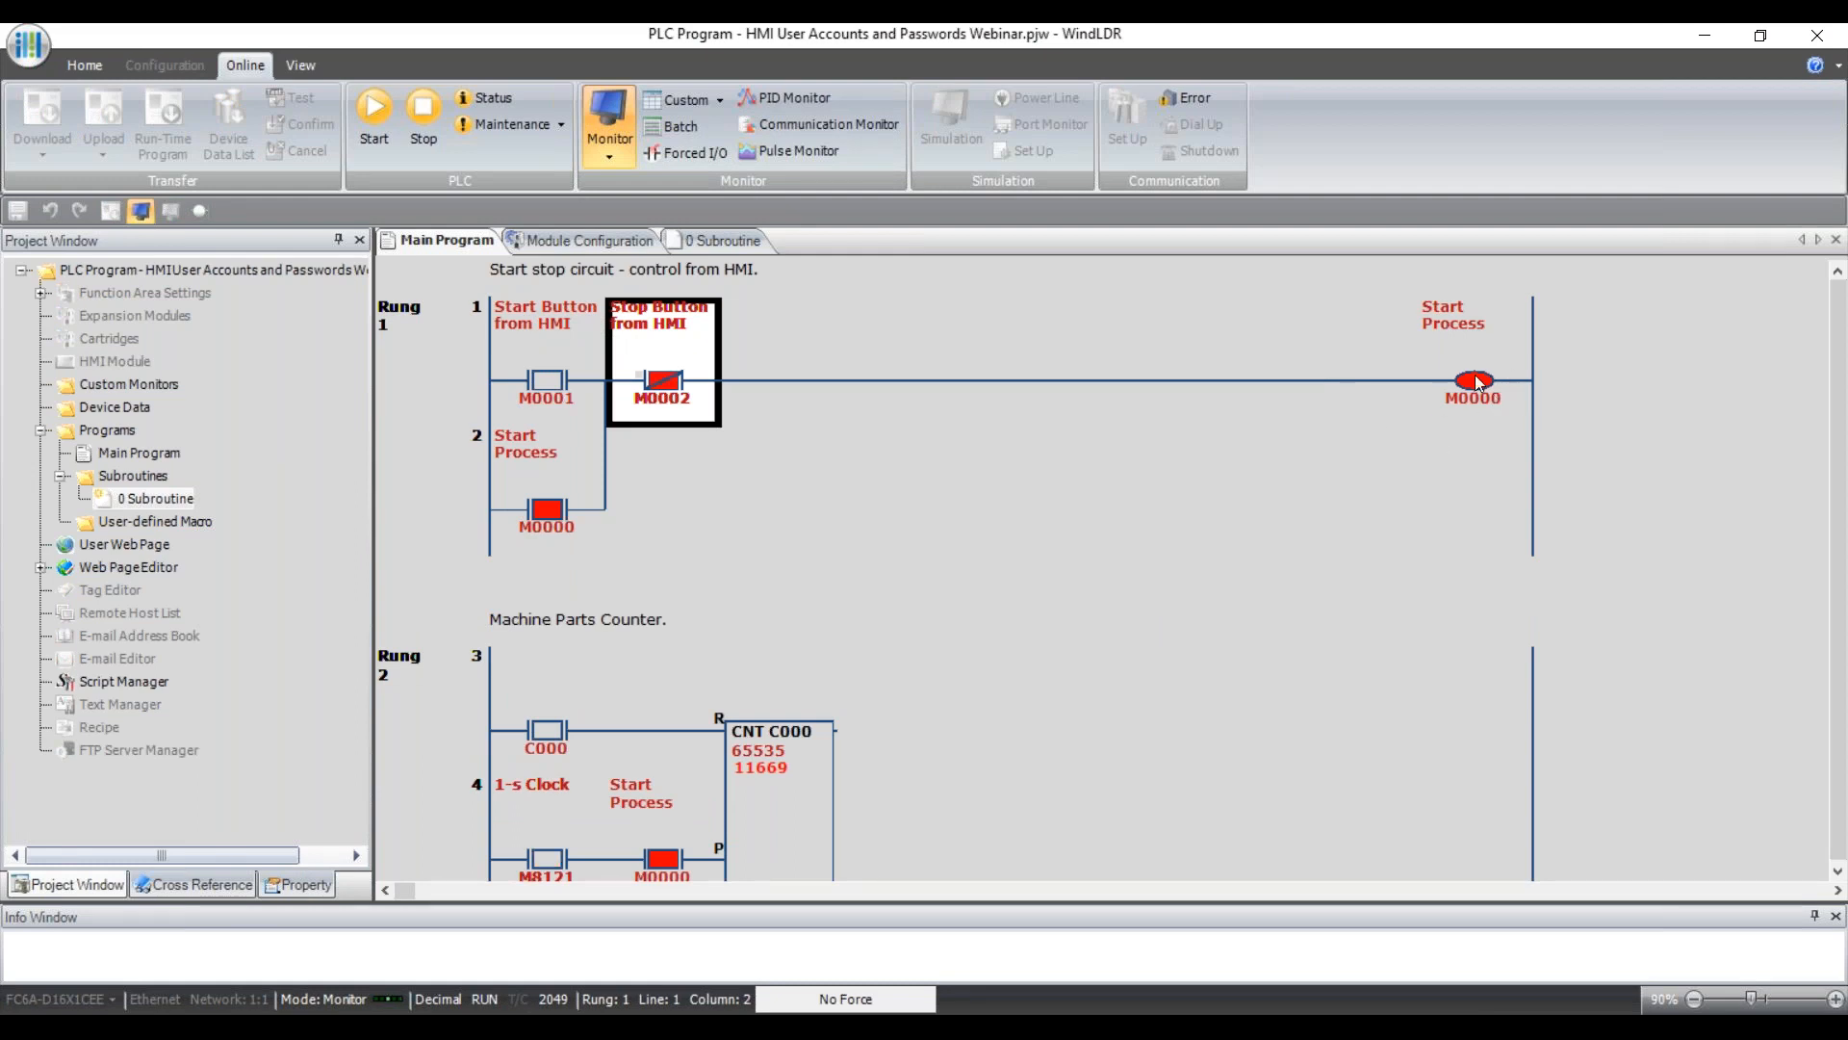
pyautogui.click(725, 238)
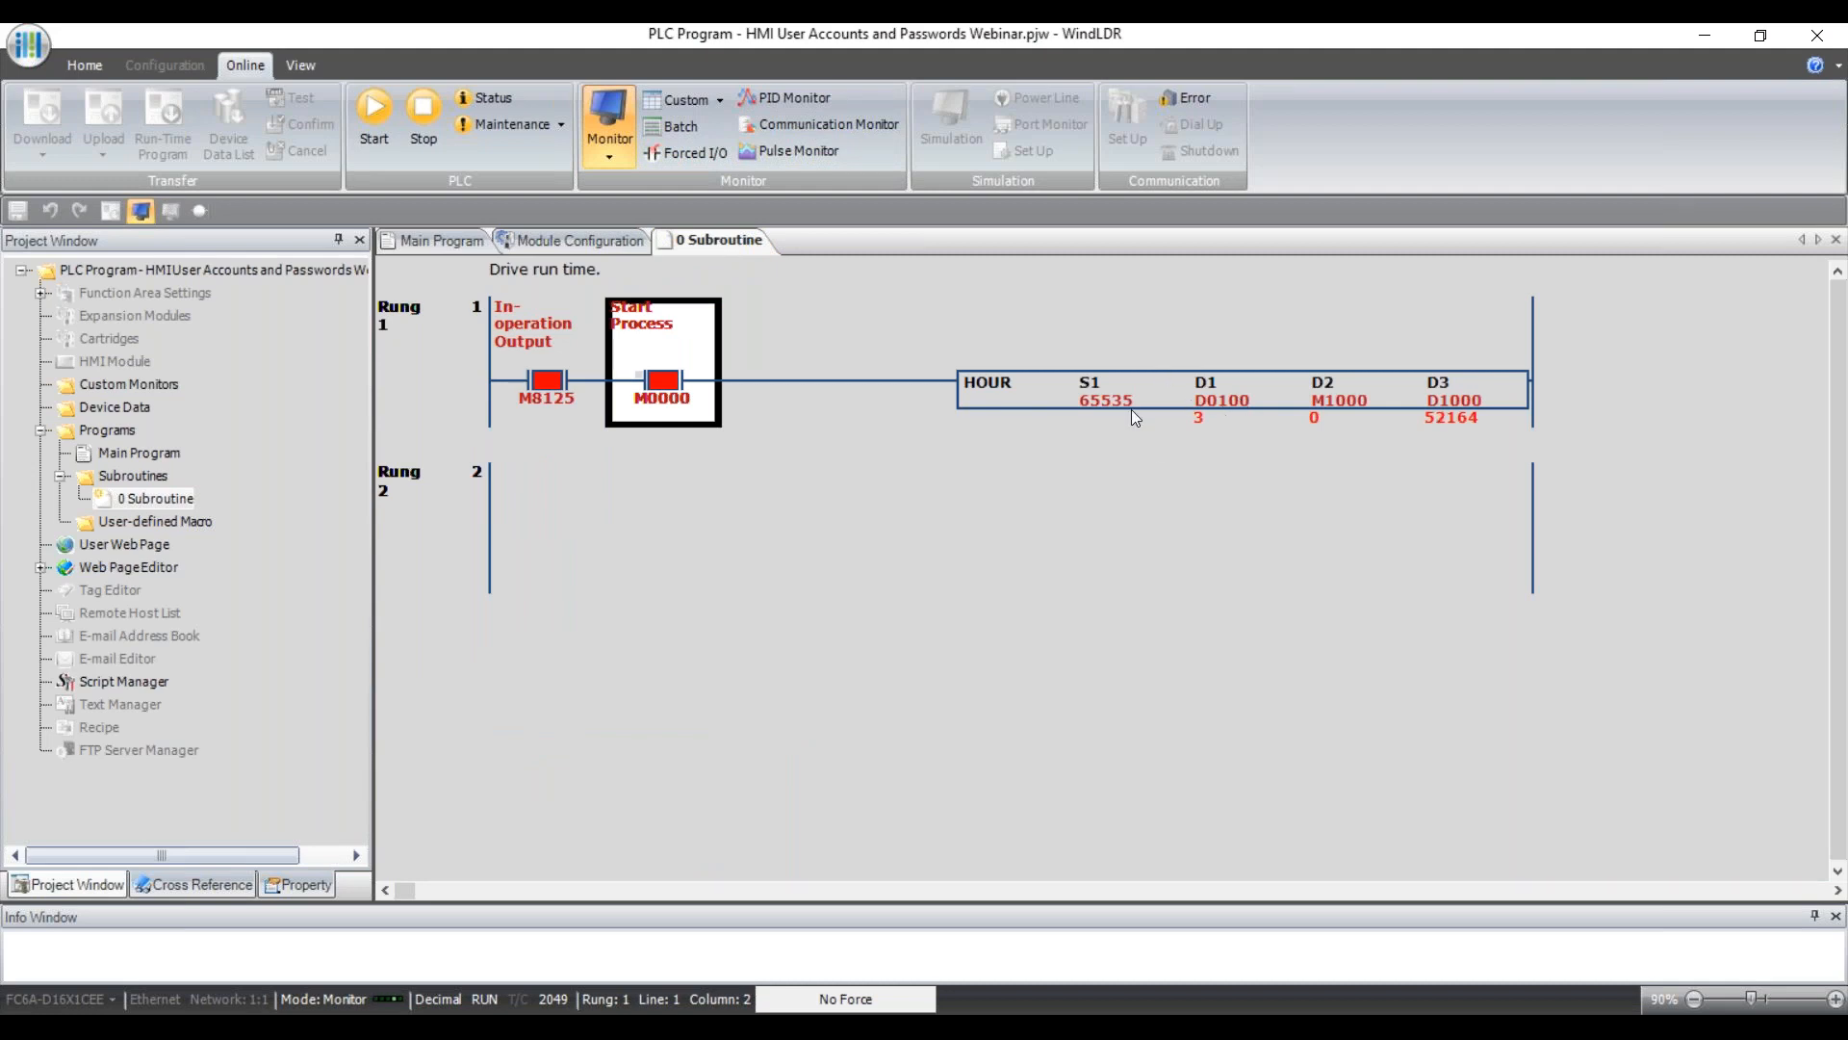
pyautogui.click(716, 102)
pyautogui.click(707, 129)
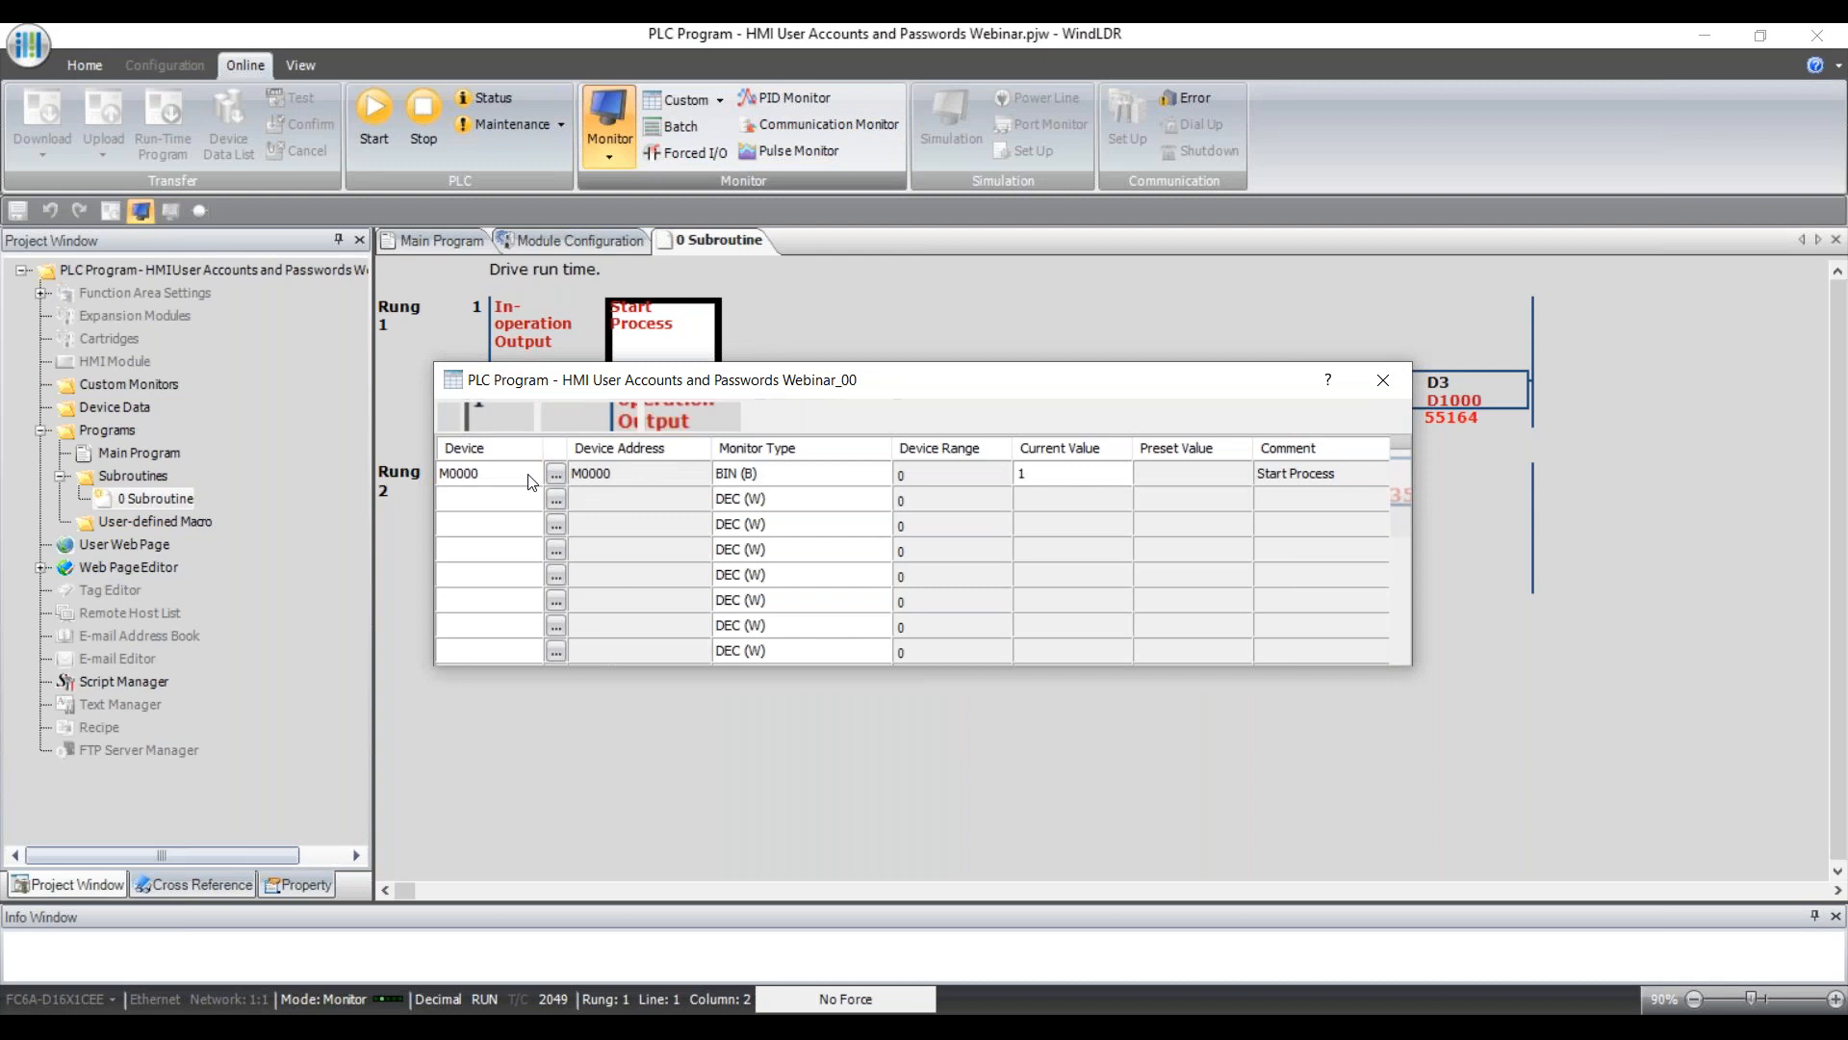
# Add D0100, D0101 and D0102 as devices in the custom monitor.
pyautogui.write('D0100')
pyautogui.press('Return')
pyautogui.write('D0101')
pyautogui.press('Return')
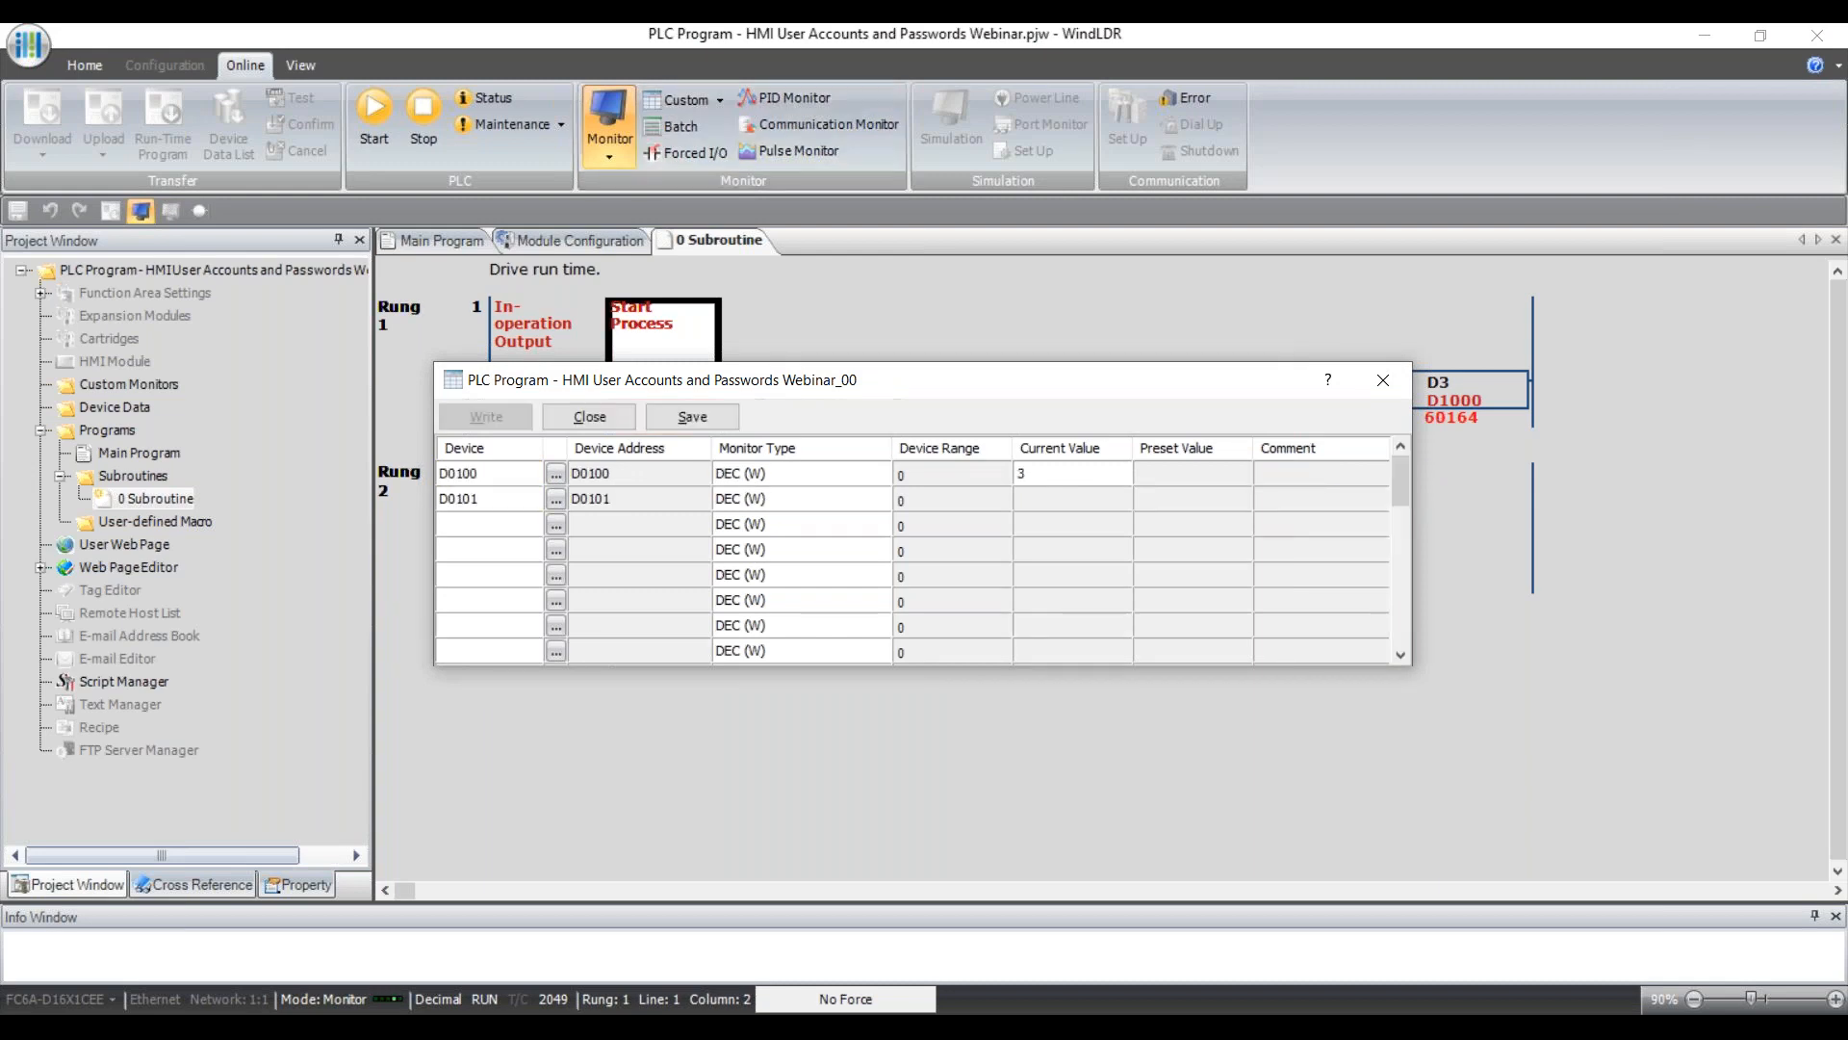
pyautogui.write('D0102')
pyautogui.press('Return')
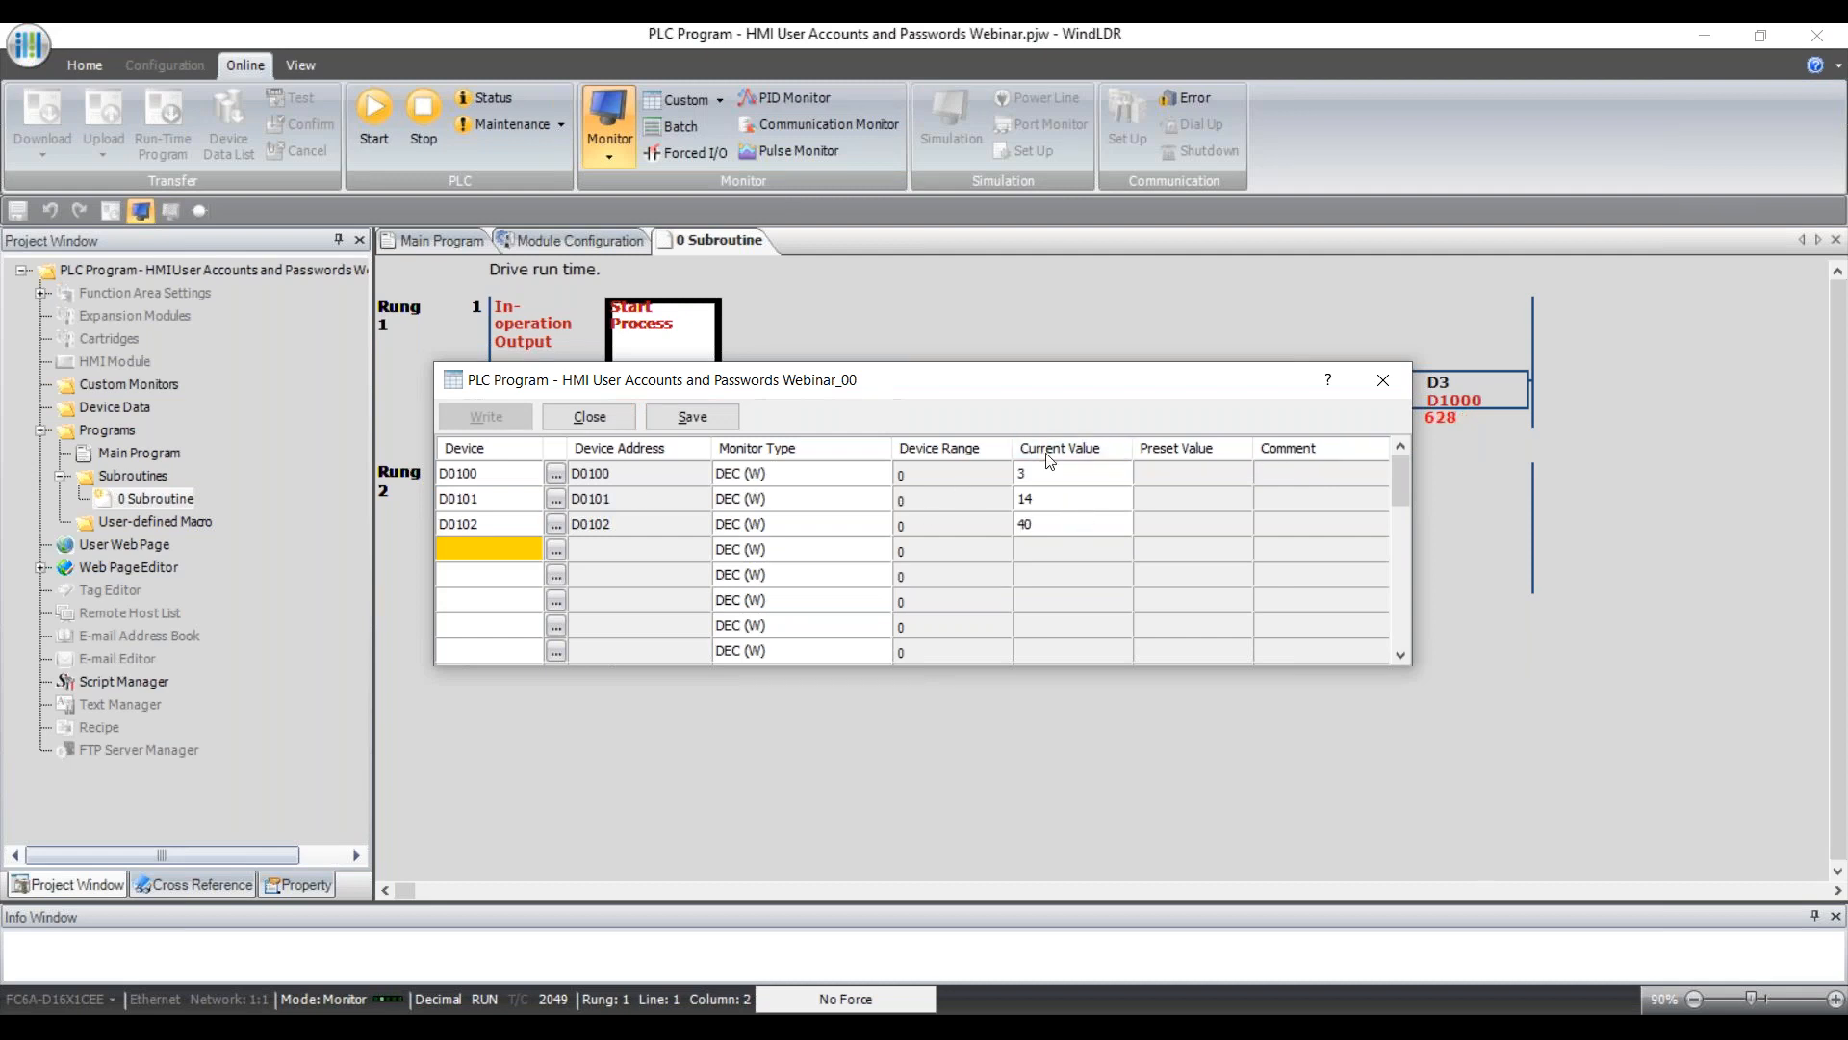
# Move the monitor window clear of the HOUR rung and parts counter, then view the HMI remote page.
pyautogui.moveTo(955, 397); pyautogui.dragTo(1002, 571)
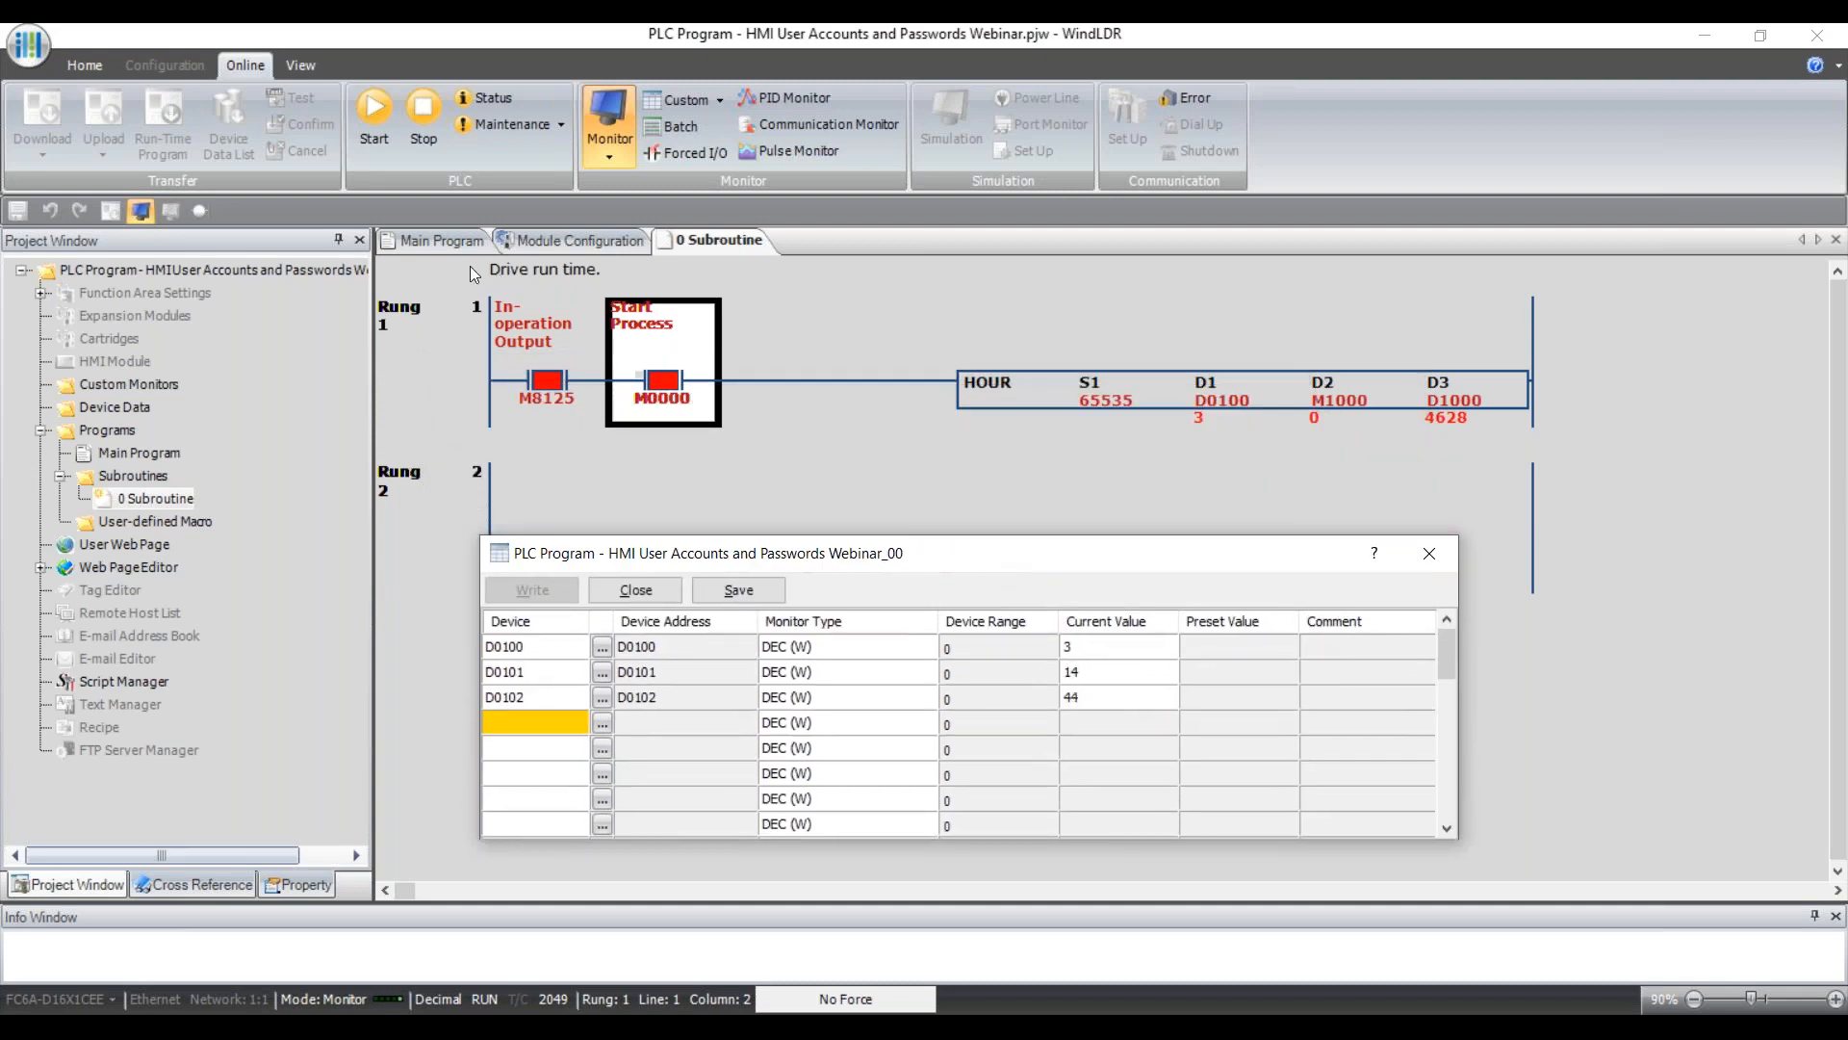
pyautogui.click(442, 241)
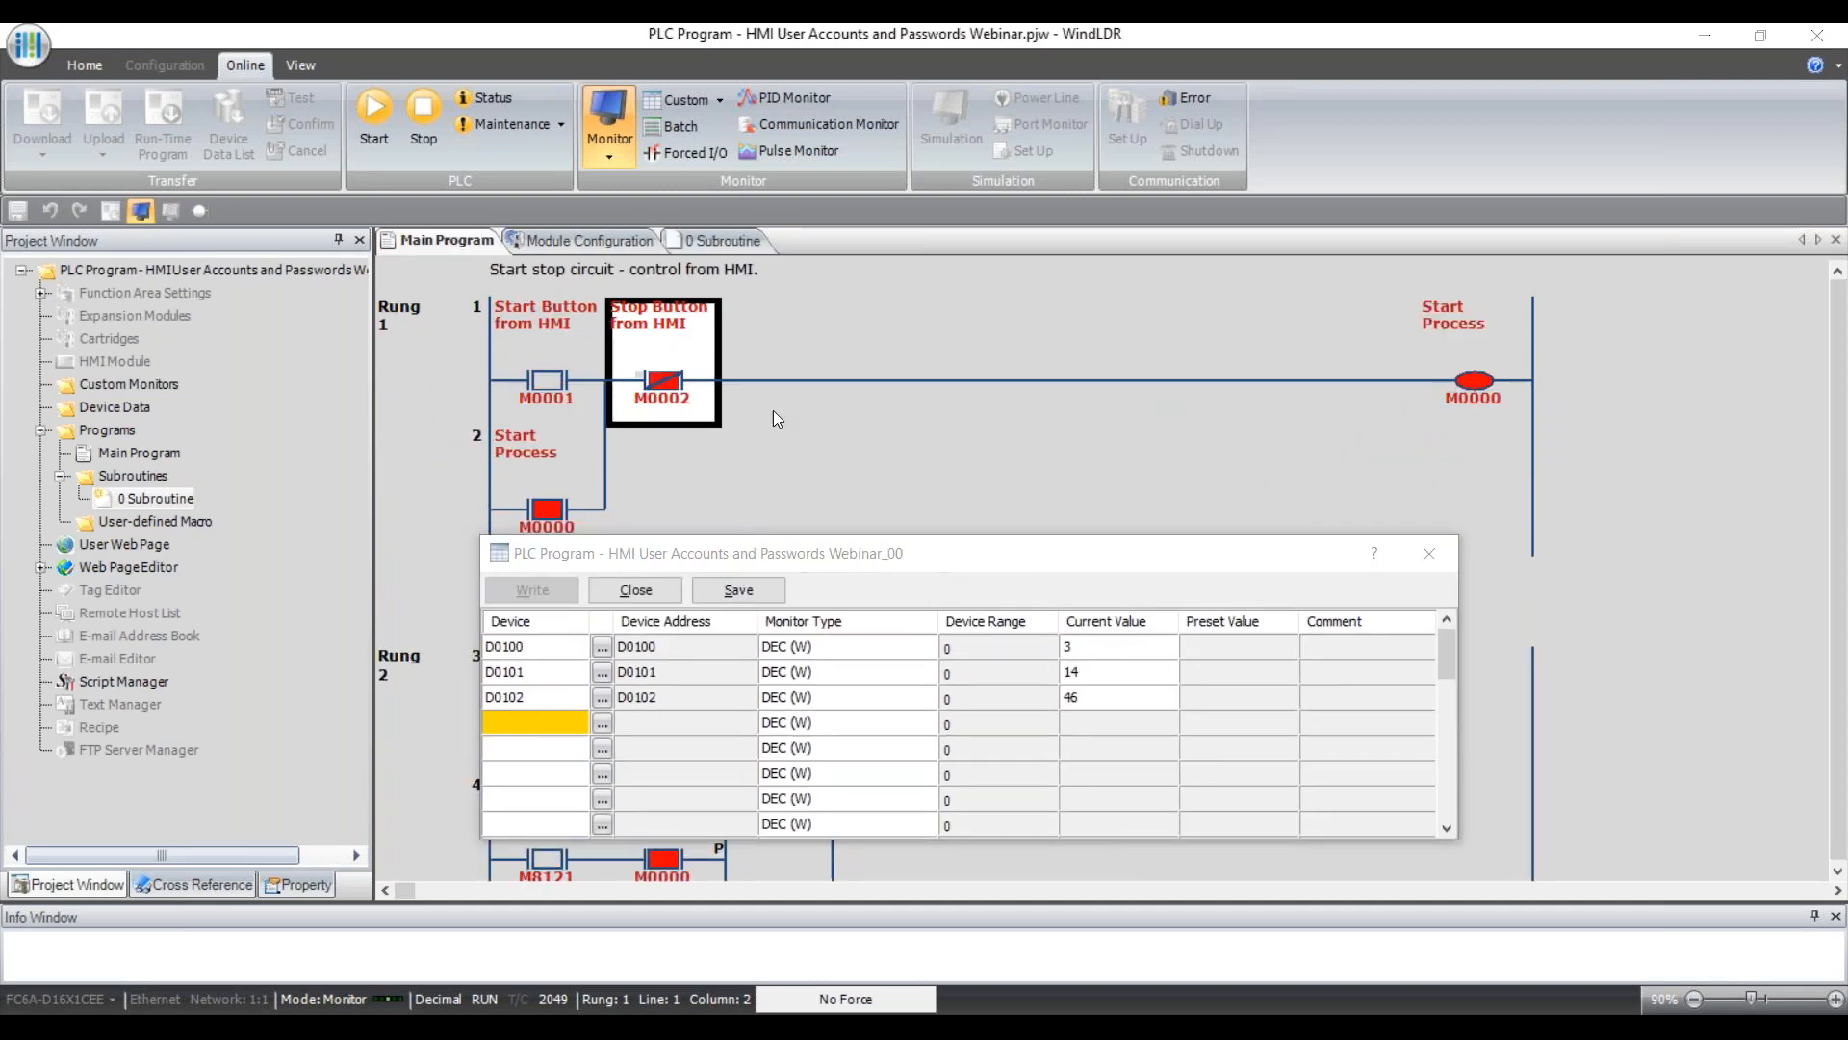
pyautogui.moveTo(736, 557); pyautogui.dragTo(765, 287)
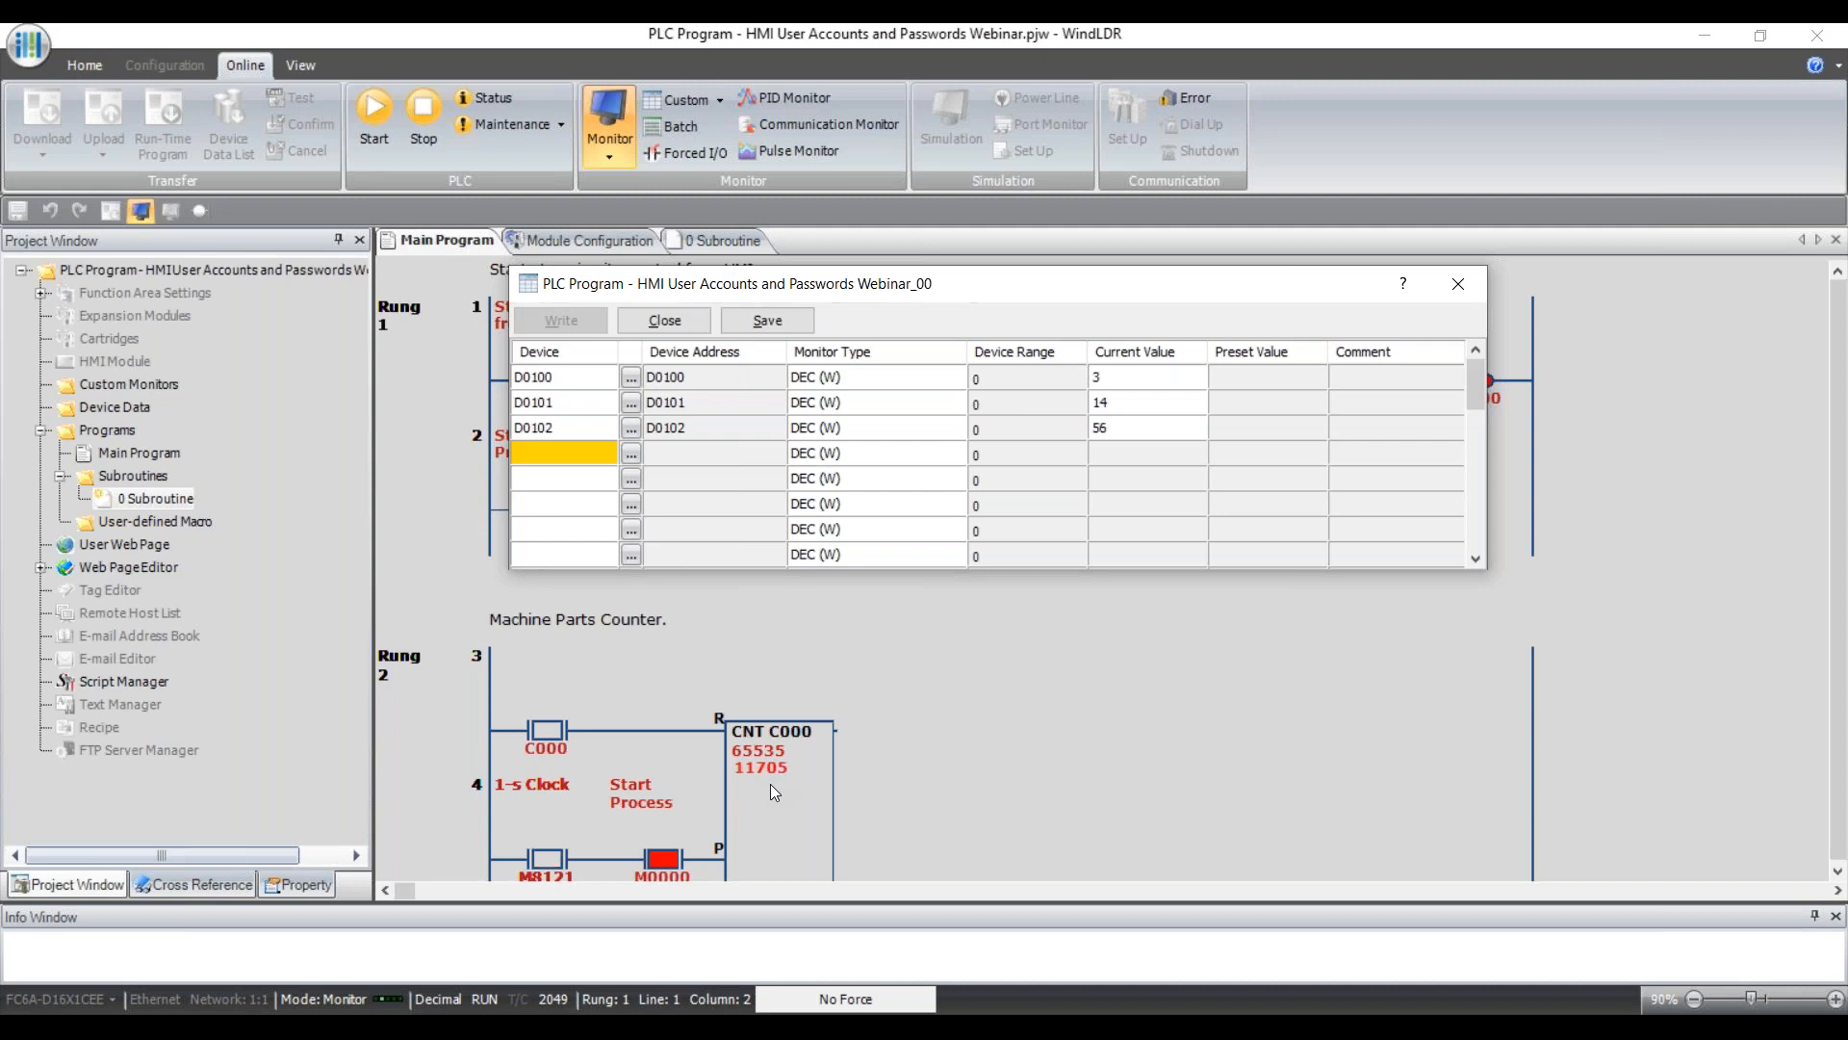
pyautogui.click(714, 241)
pyautogui.moveTo(872, 286); pyautogui.dragTo(852, 495)
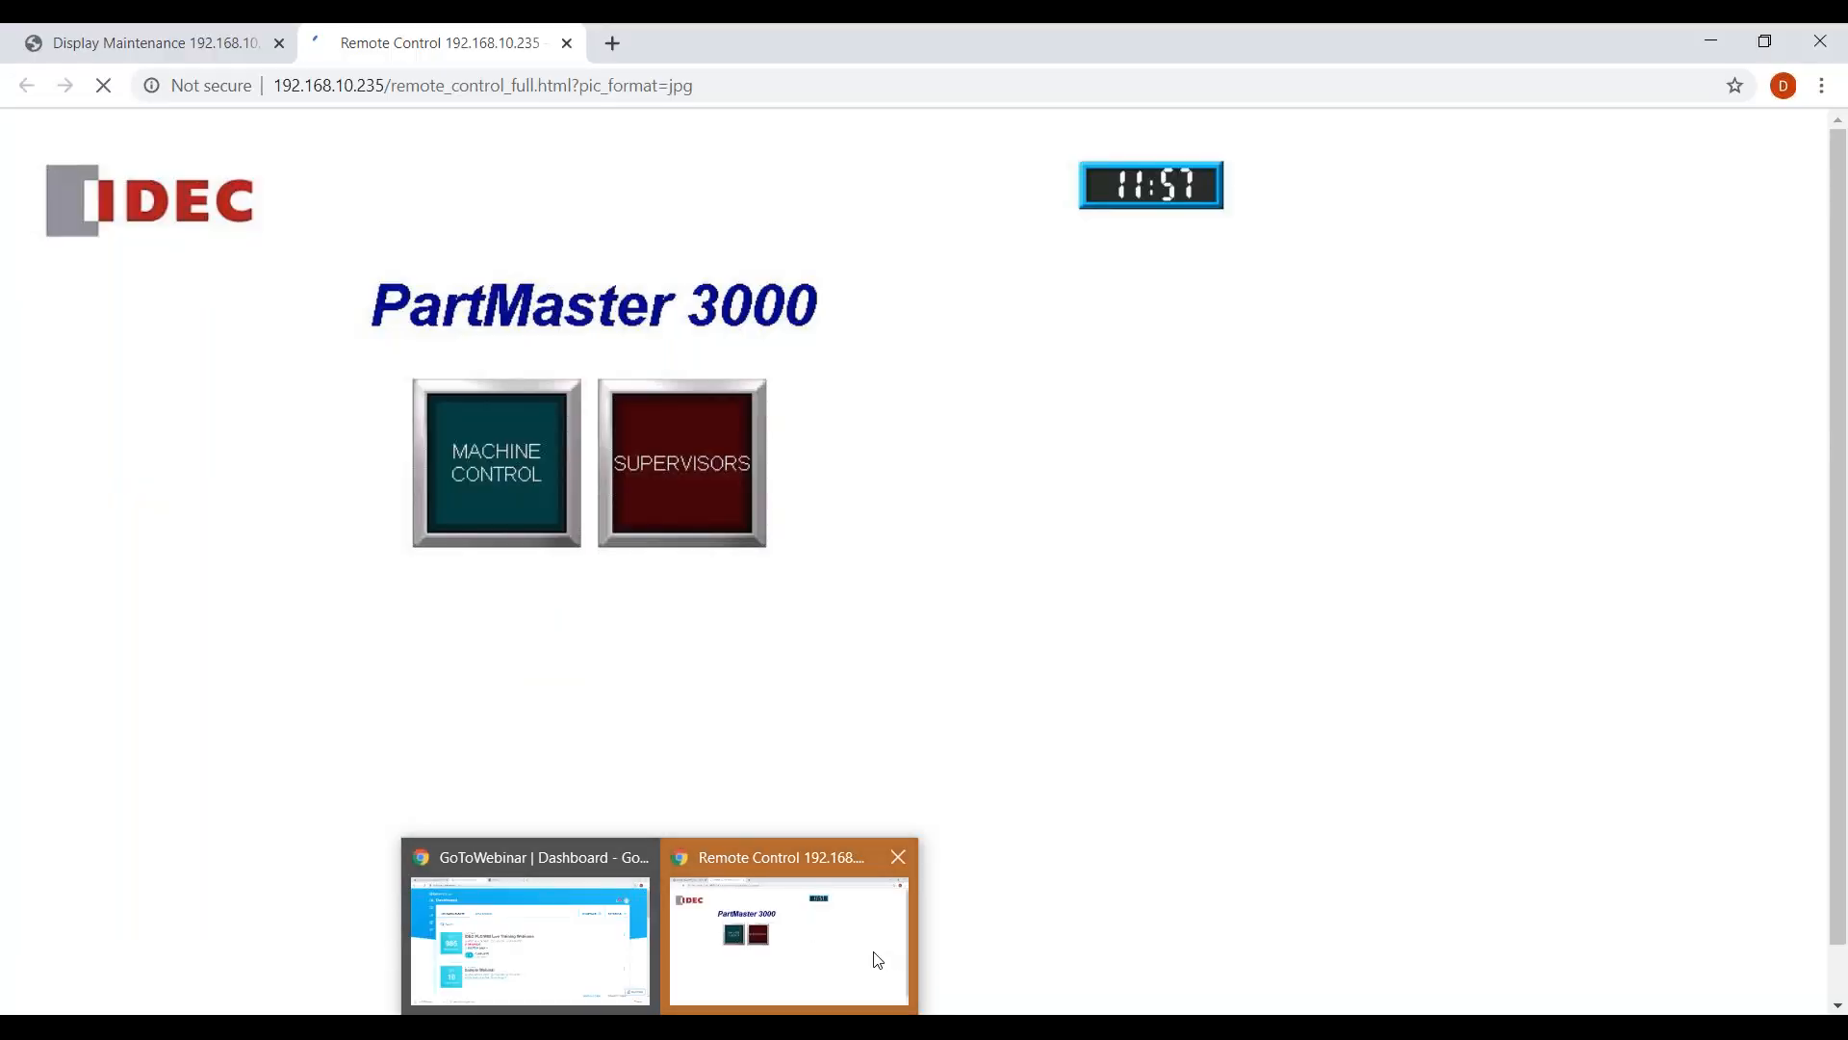
pyautogui.click(870, 957)
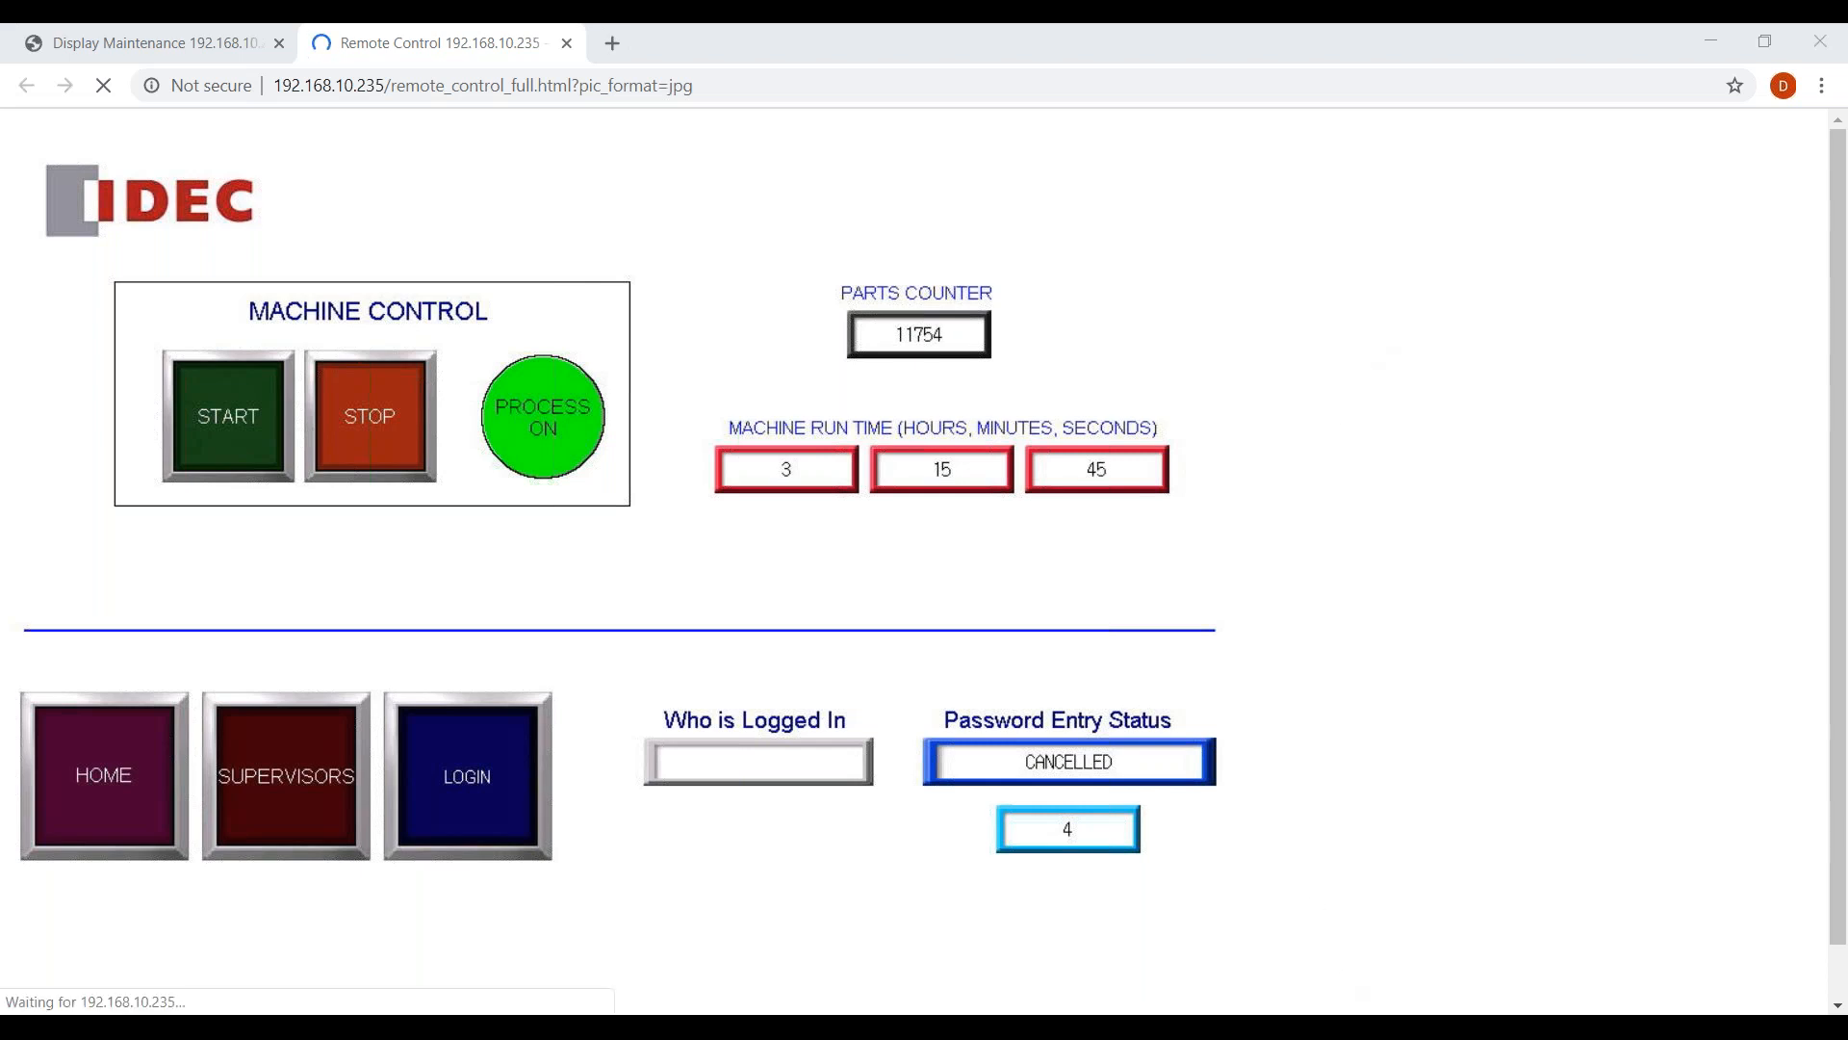
# Return from Chrome to WindLDR's custom monitor showing D0100, D0101 and D0102 values.
pyautogui.moveTo(1338, 1026)
pyautogui.click(1348, 948)
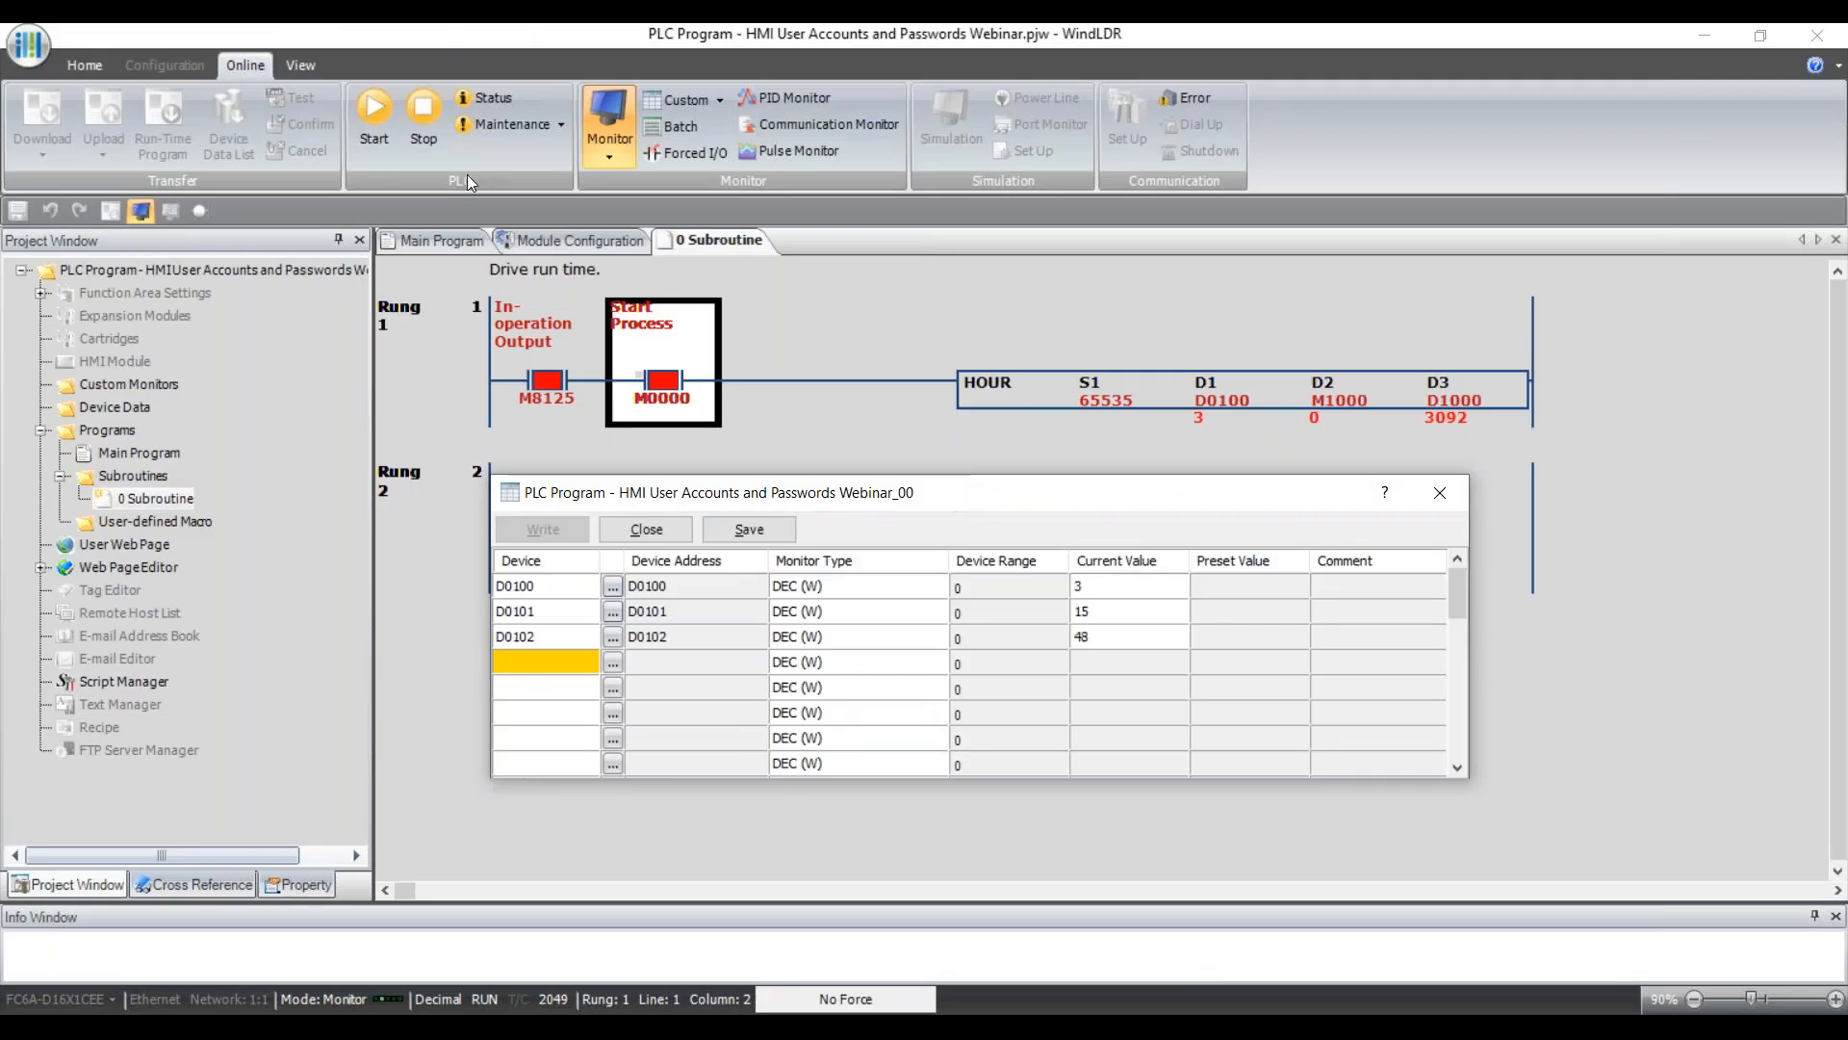
# Exit monitor mode and open the FC6A manual at Special Data Registers from Help.
pyautogui.click(606, 114)
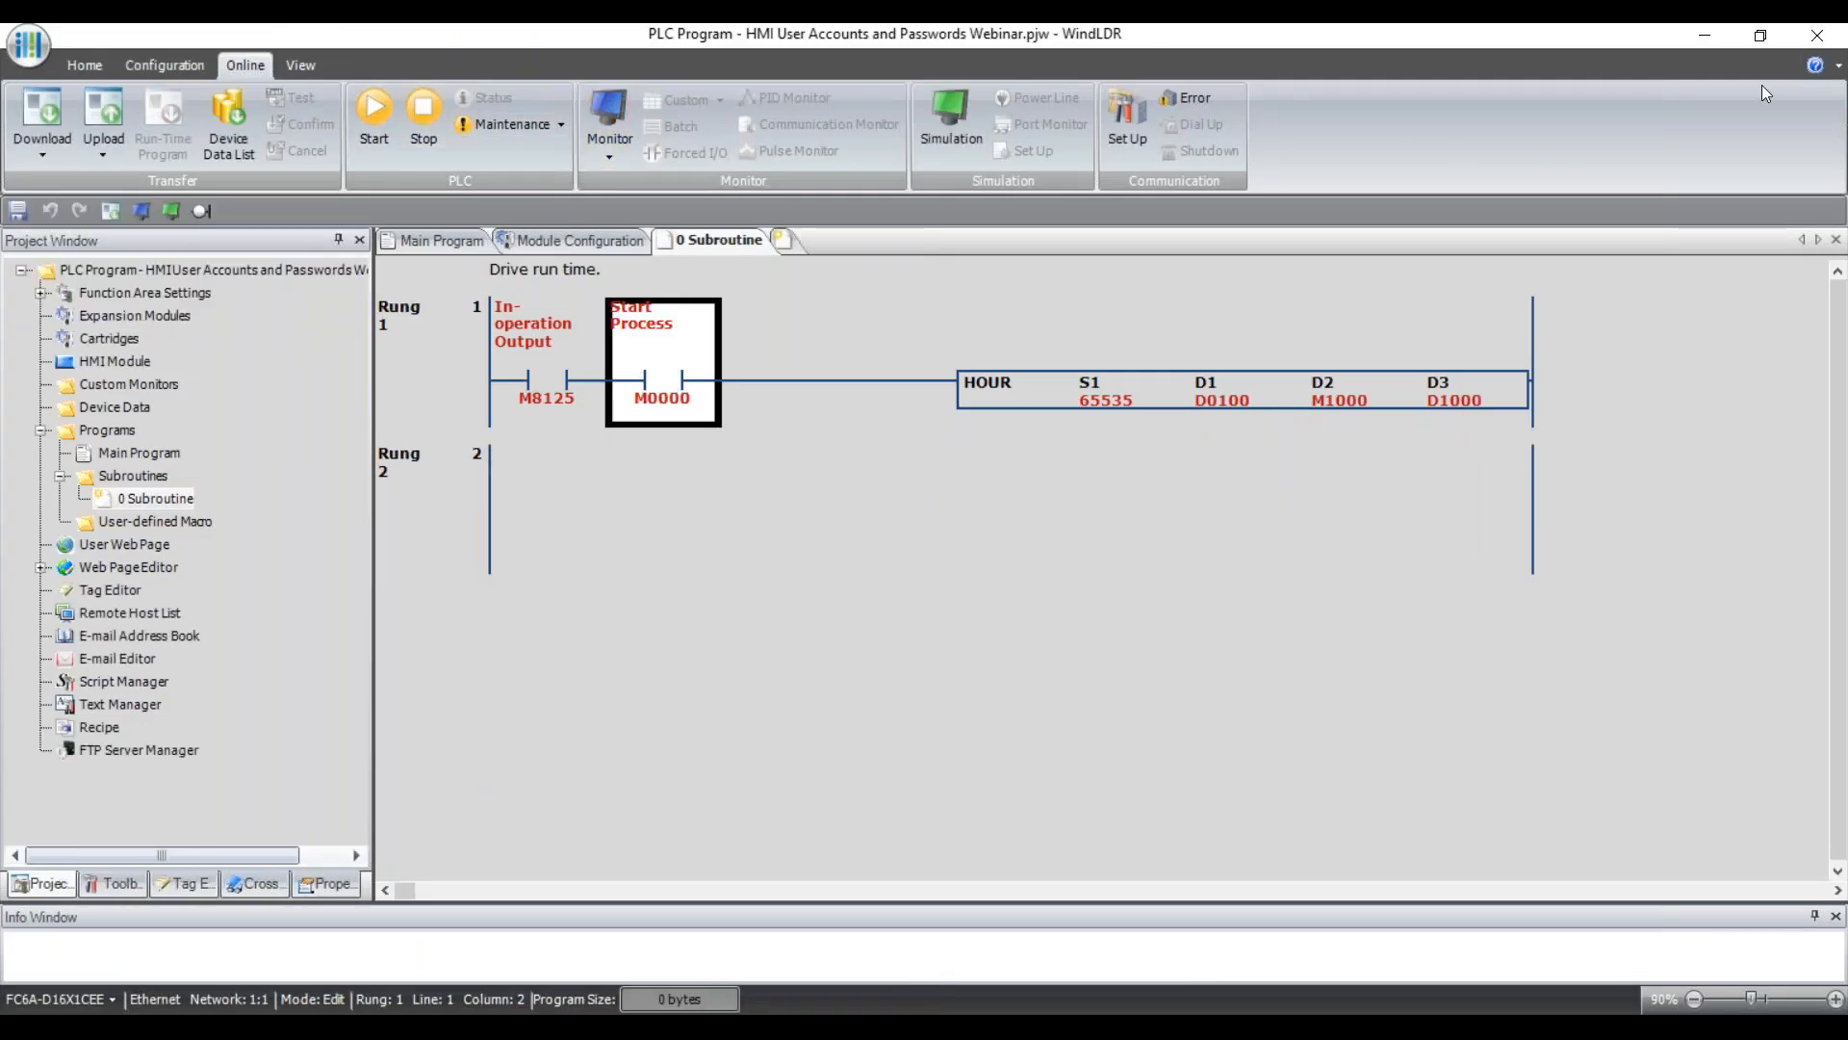
pyautogui.click(1840, 66)
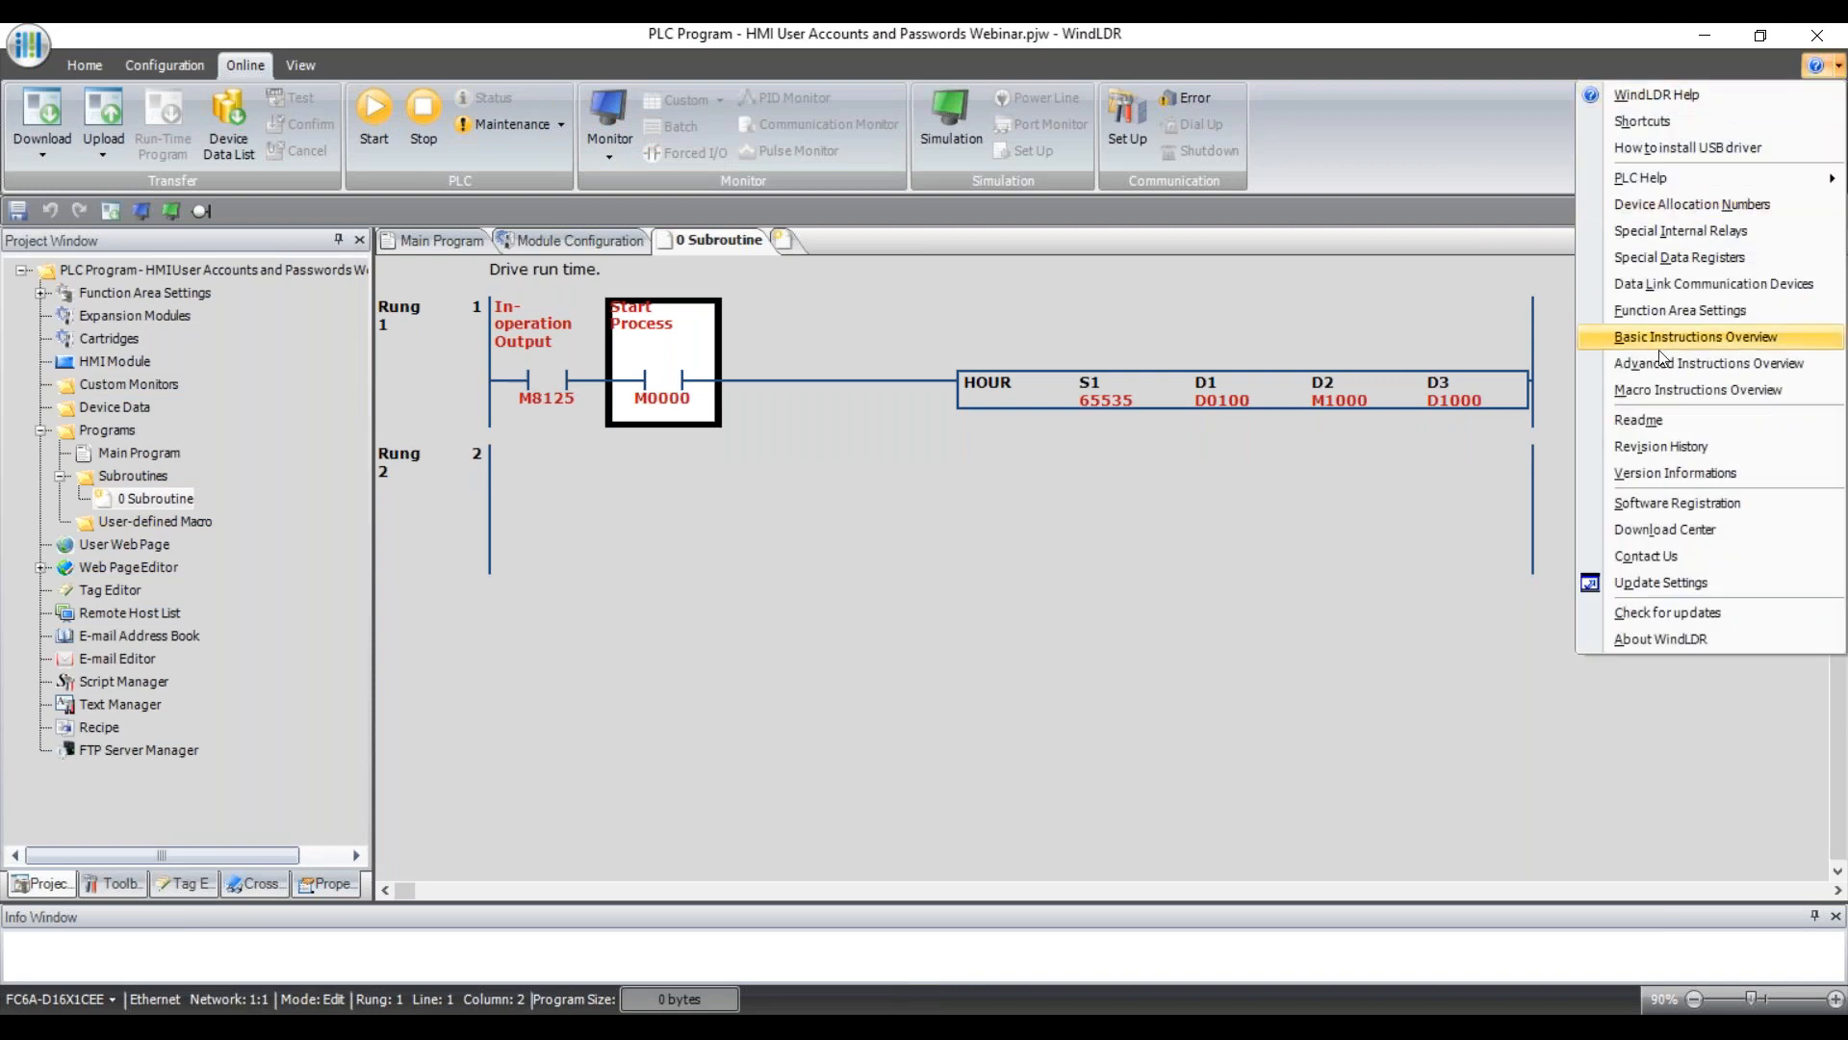
pyautogui.click(1680, 258)
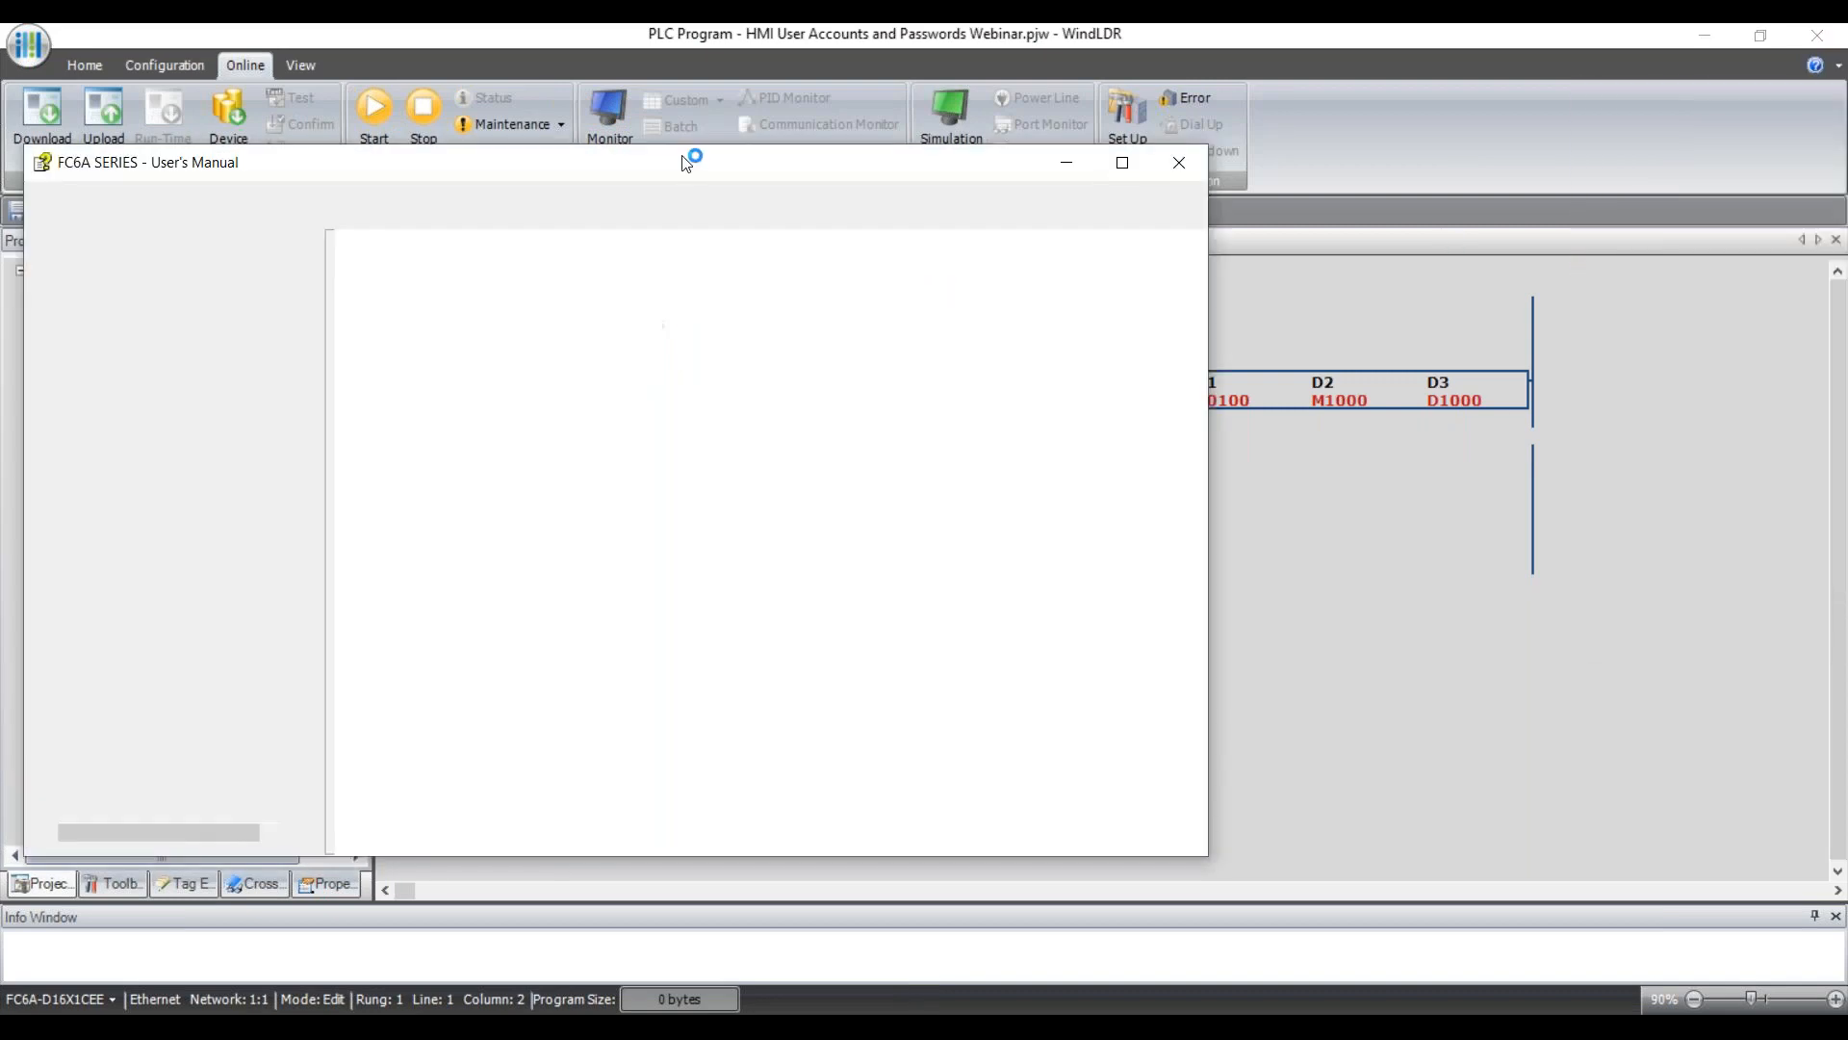
# Highlight the read-only and write-only clock data notes, then go to the Special Internal Relay page.
pyautogui.scroll(-10, 895, 477)
pyautogui.scroll(1, 896, 477)
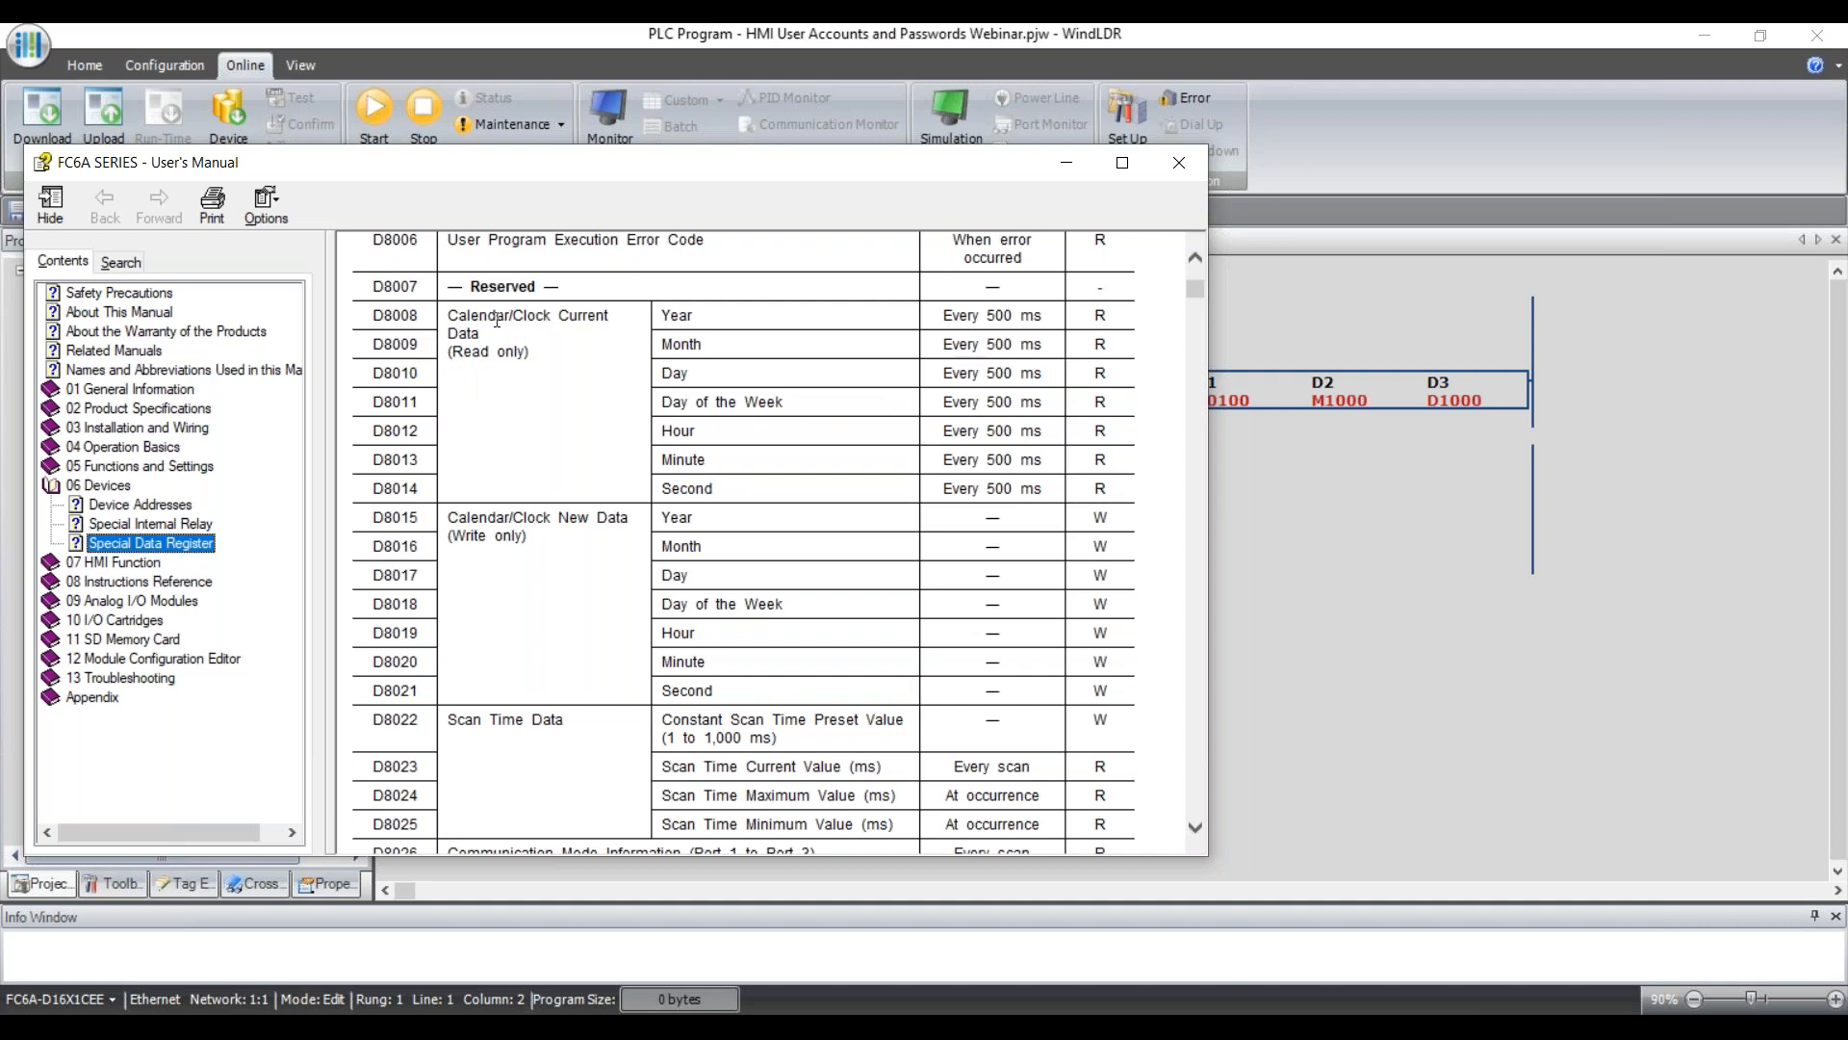
pyautogui.moveTo(530, 352); pyautogui.dragTo(449, 352)
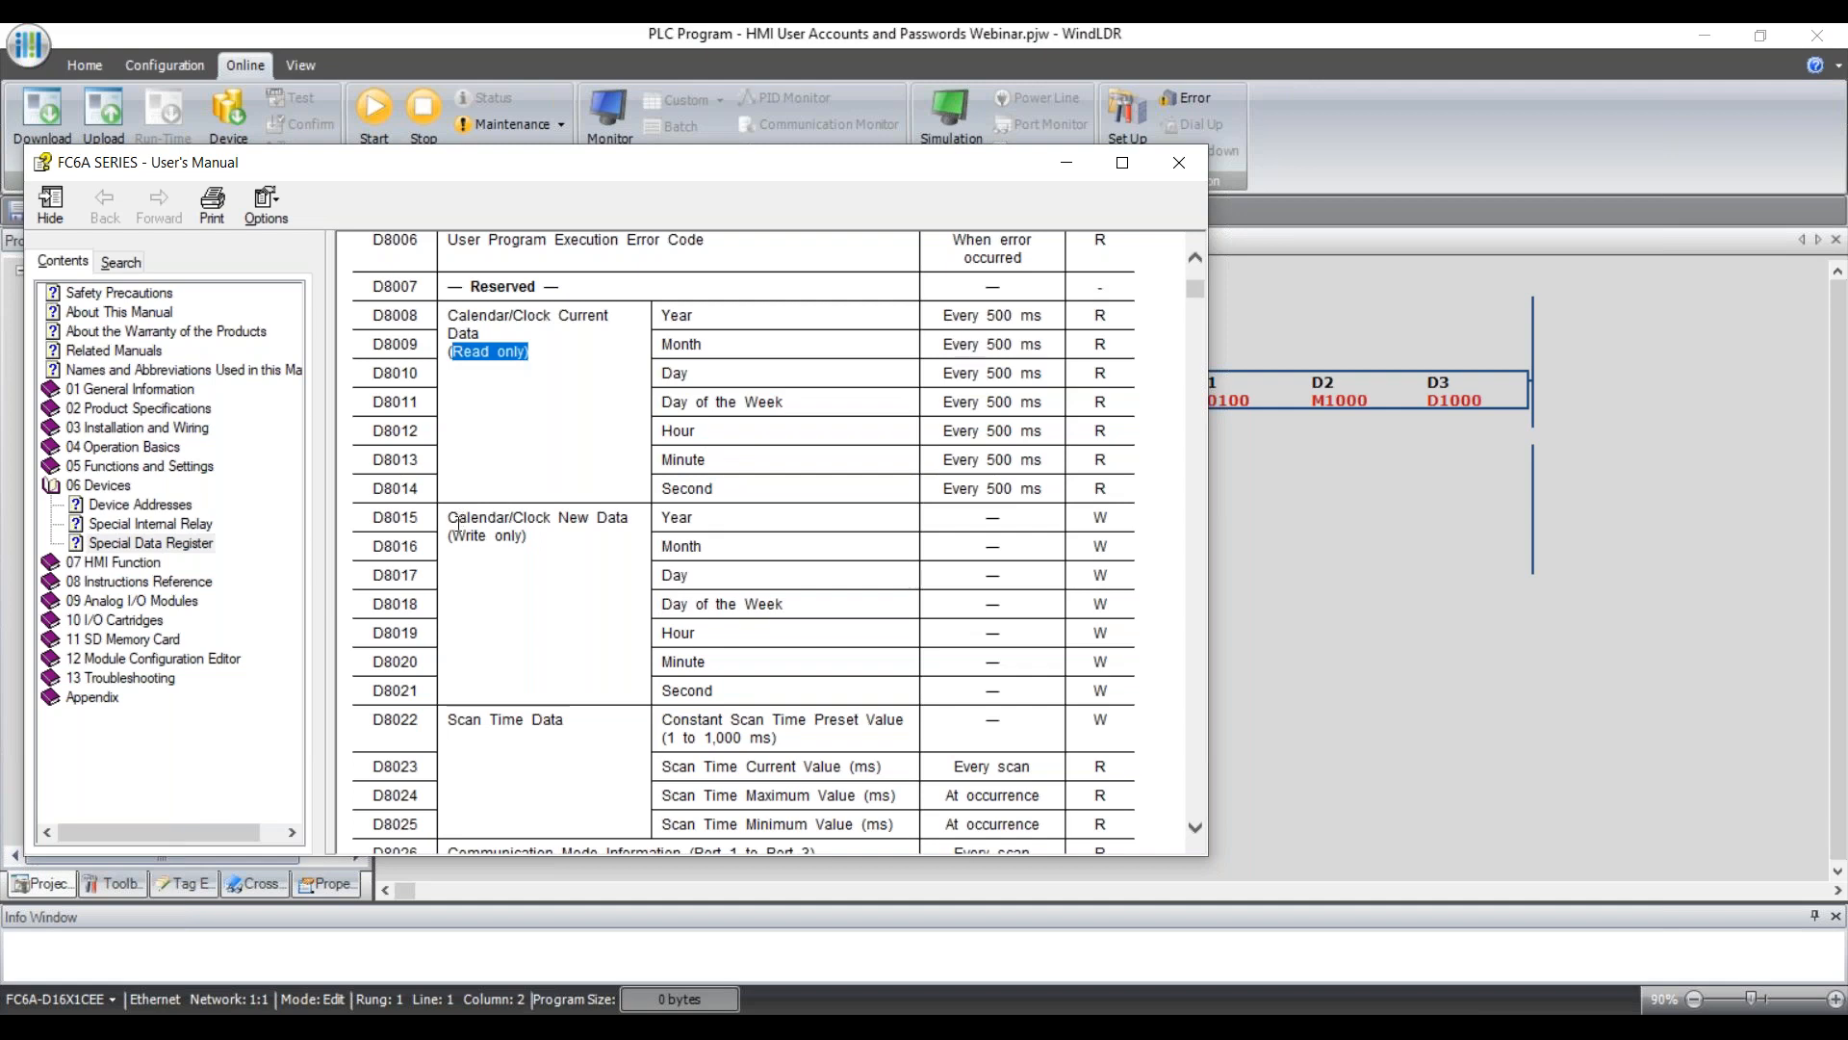
pyautogui.moveTo(551, 542); pyautogui.dragTo(454, 551)
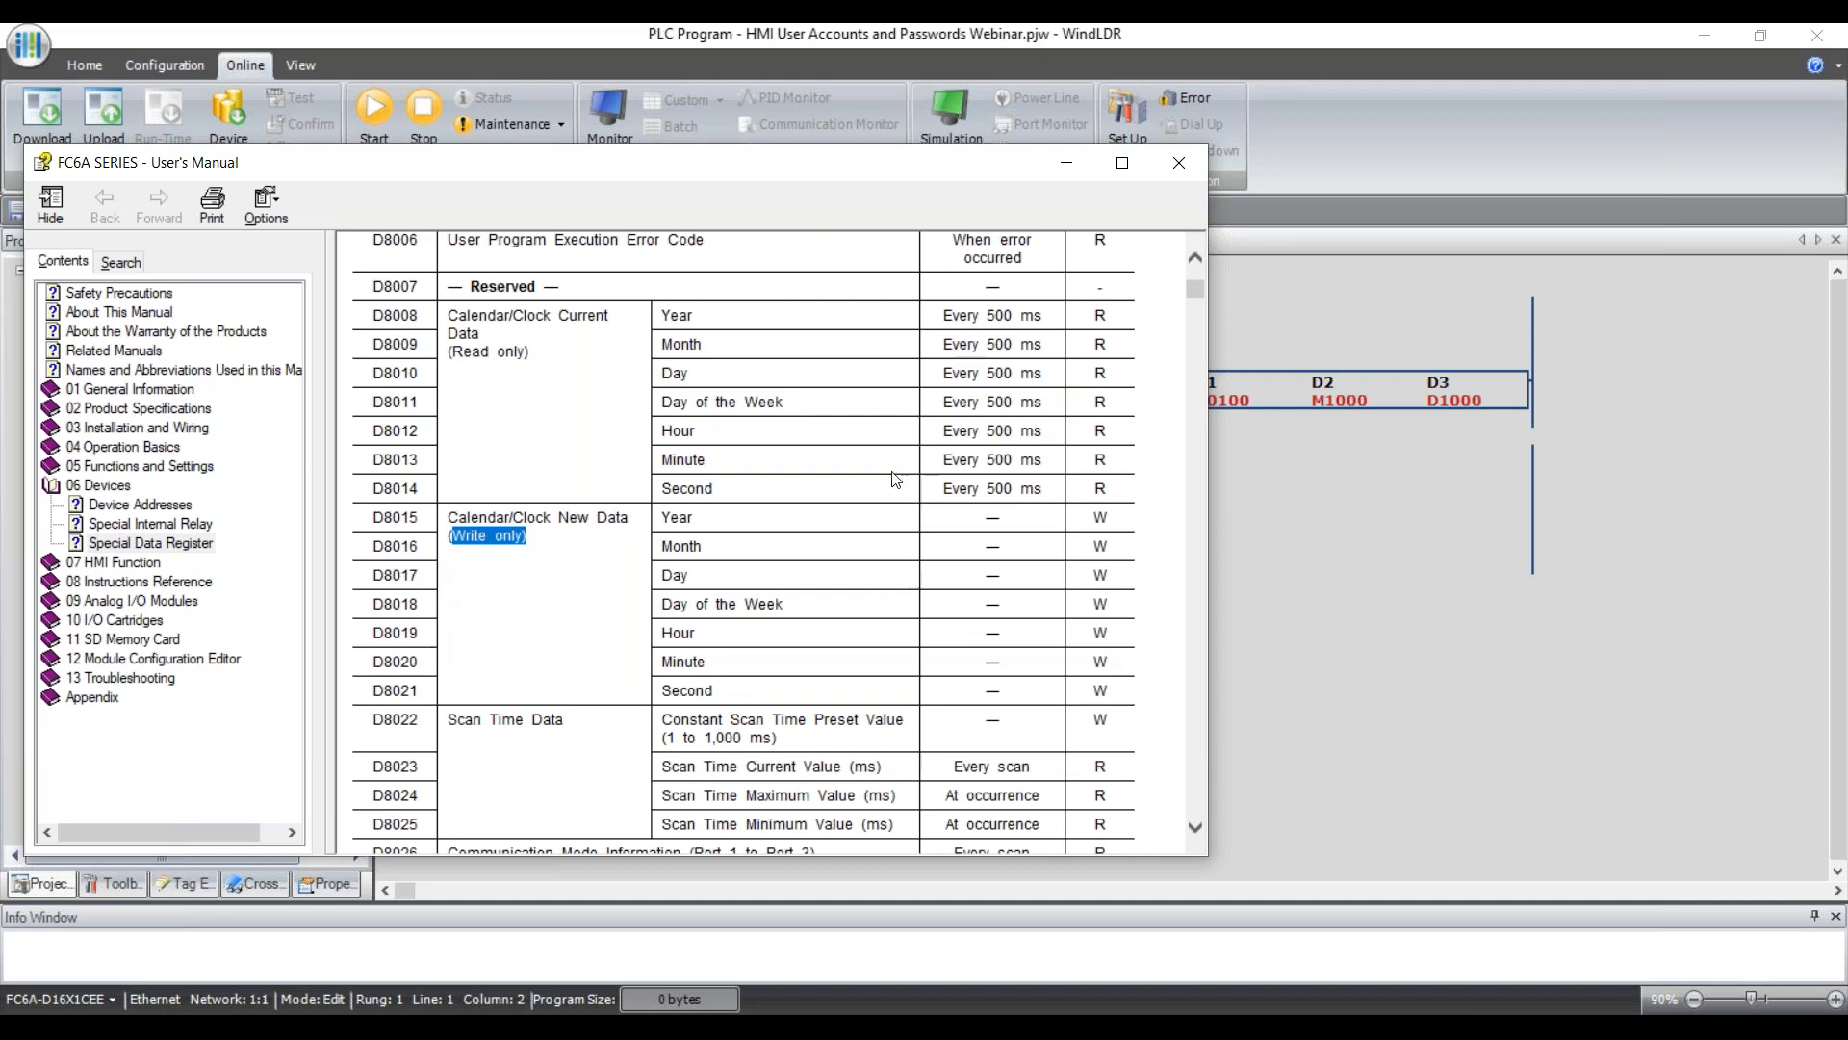
pyautogui.click(197, 523)
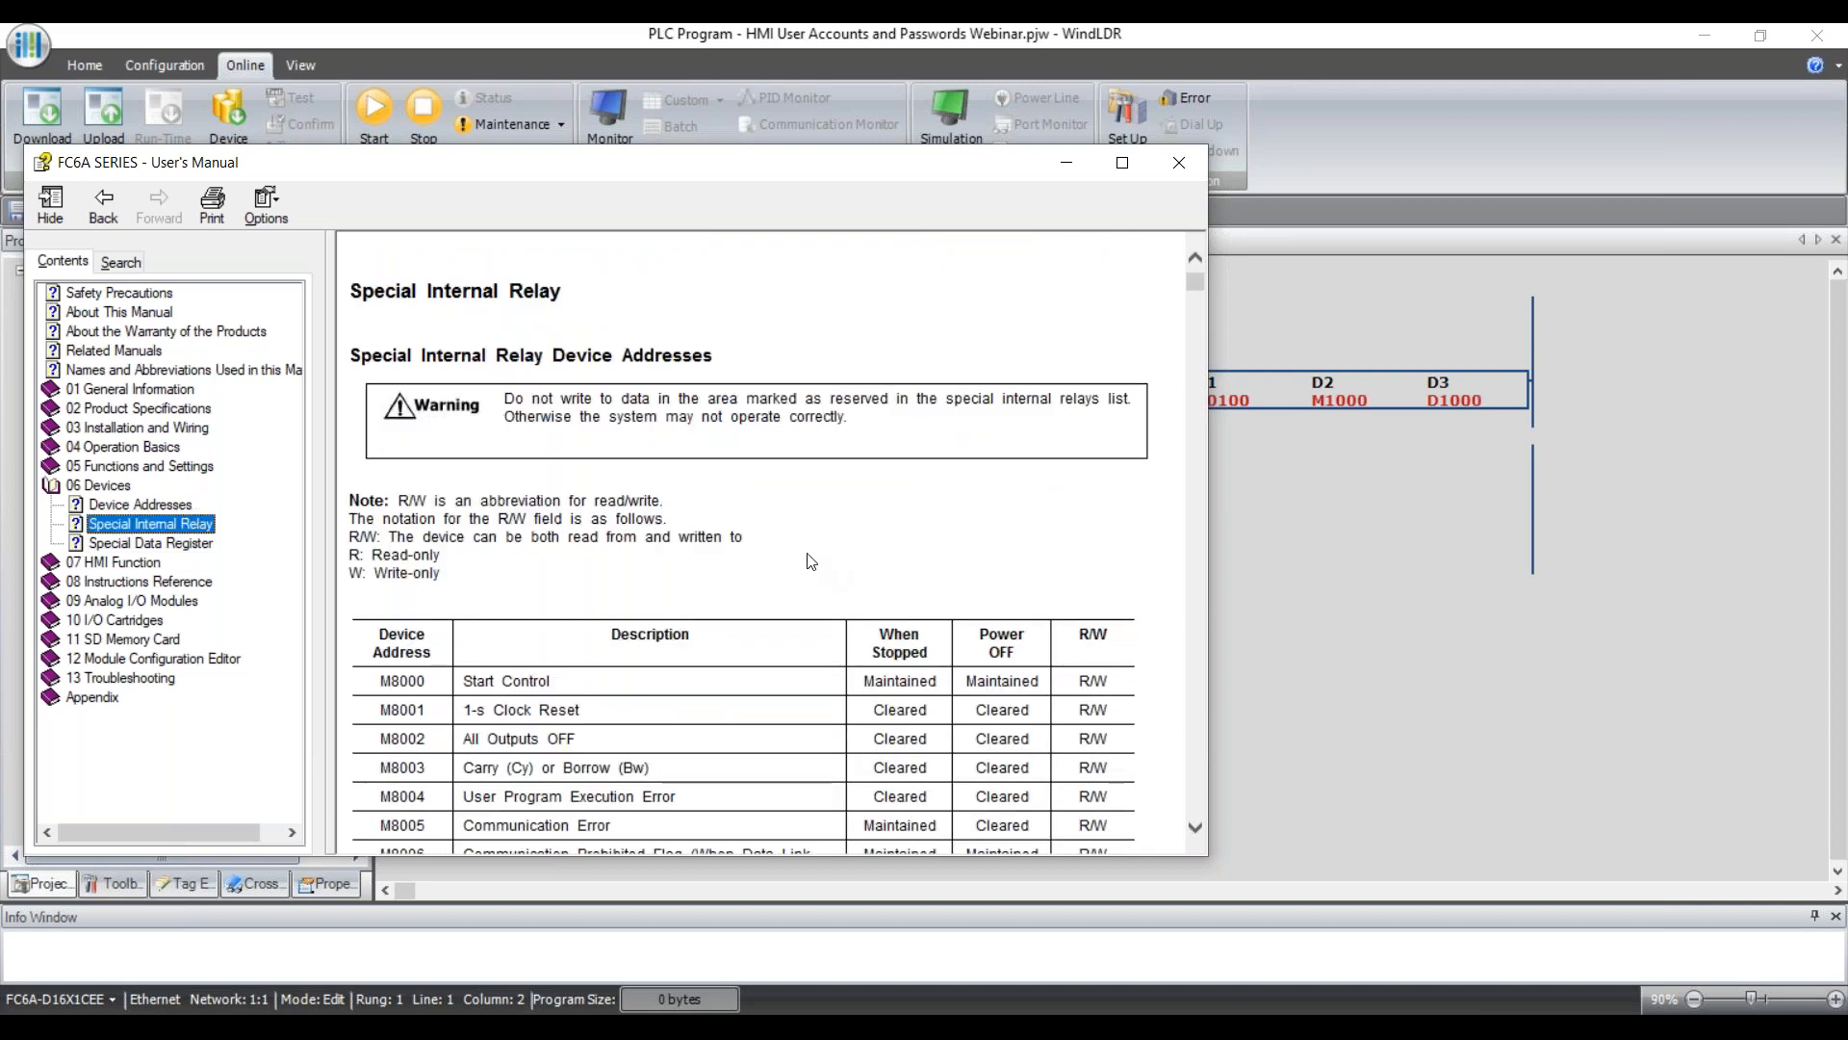
# Scroll to the calendar/clock flags M8016–M8020 and highlight the M8016 calendar write flag.
pyautogui.scroll(-3, 807, 560)
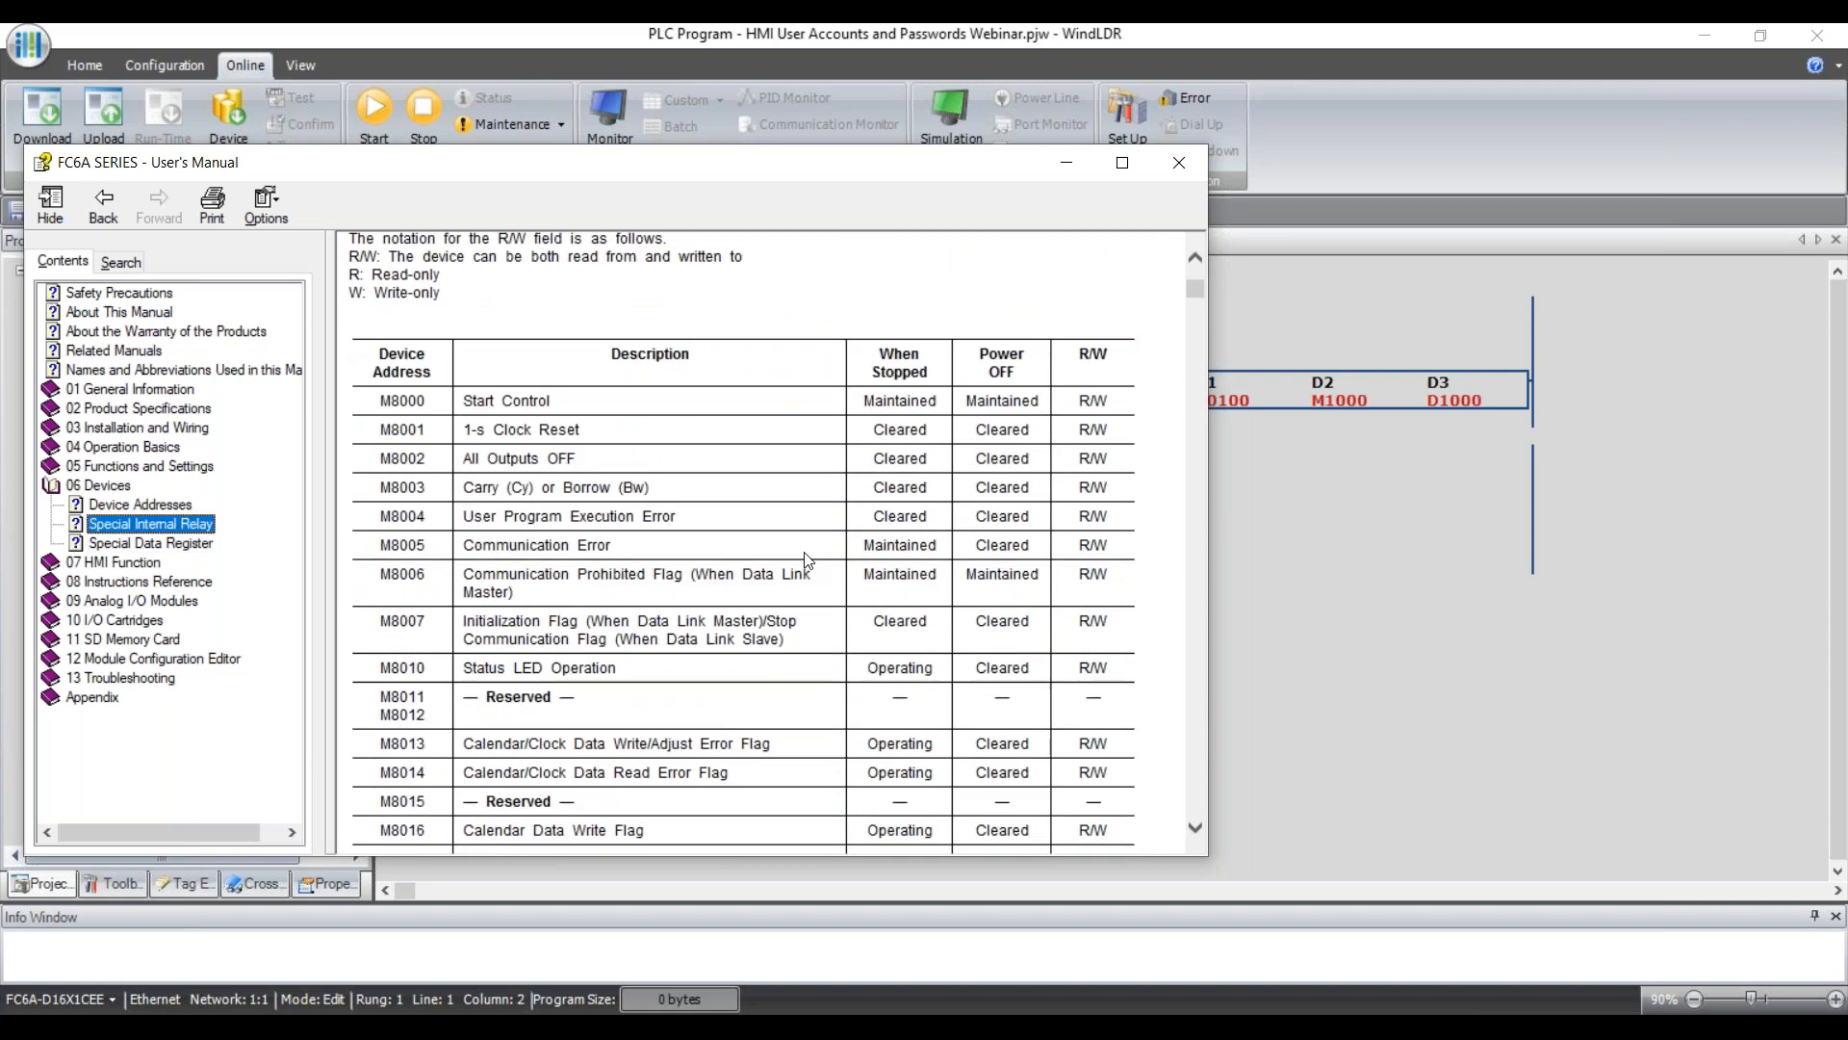
pyautogui.scroll(-15, 807, 560)
pyautogui.moveTo(1198, 760); pyautogui.dragTo(1197, 754)
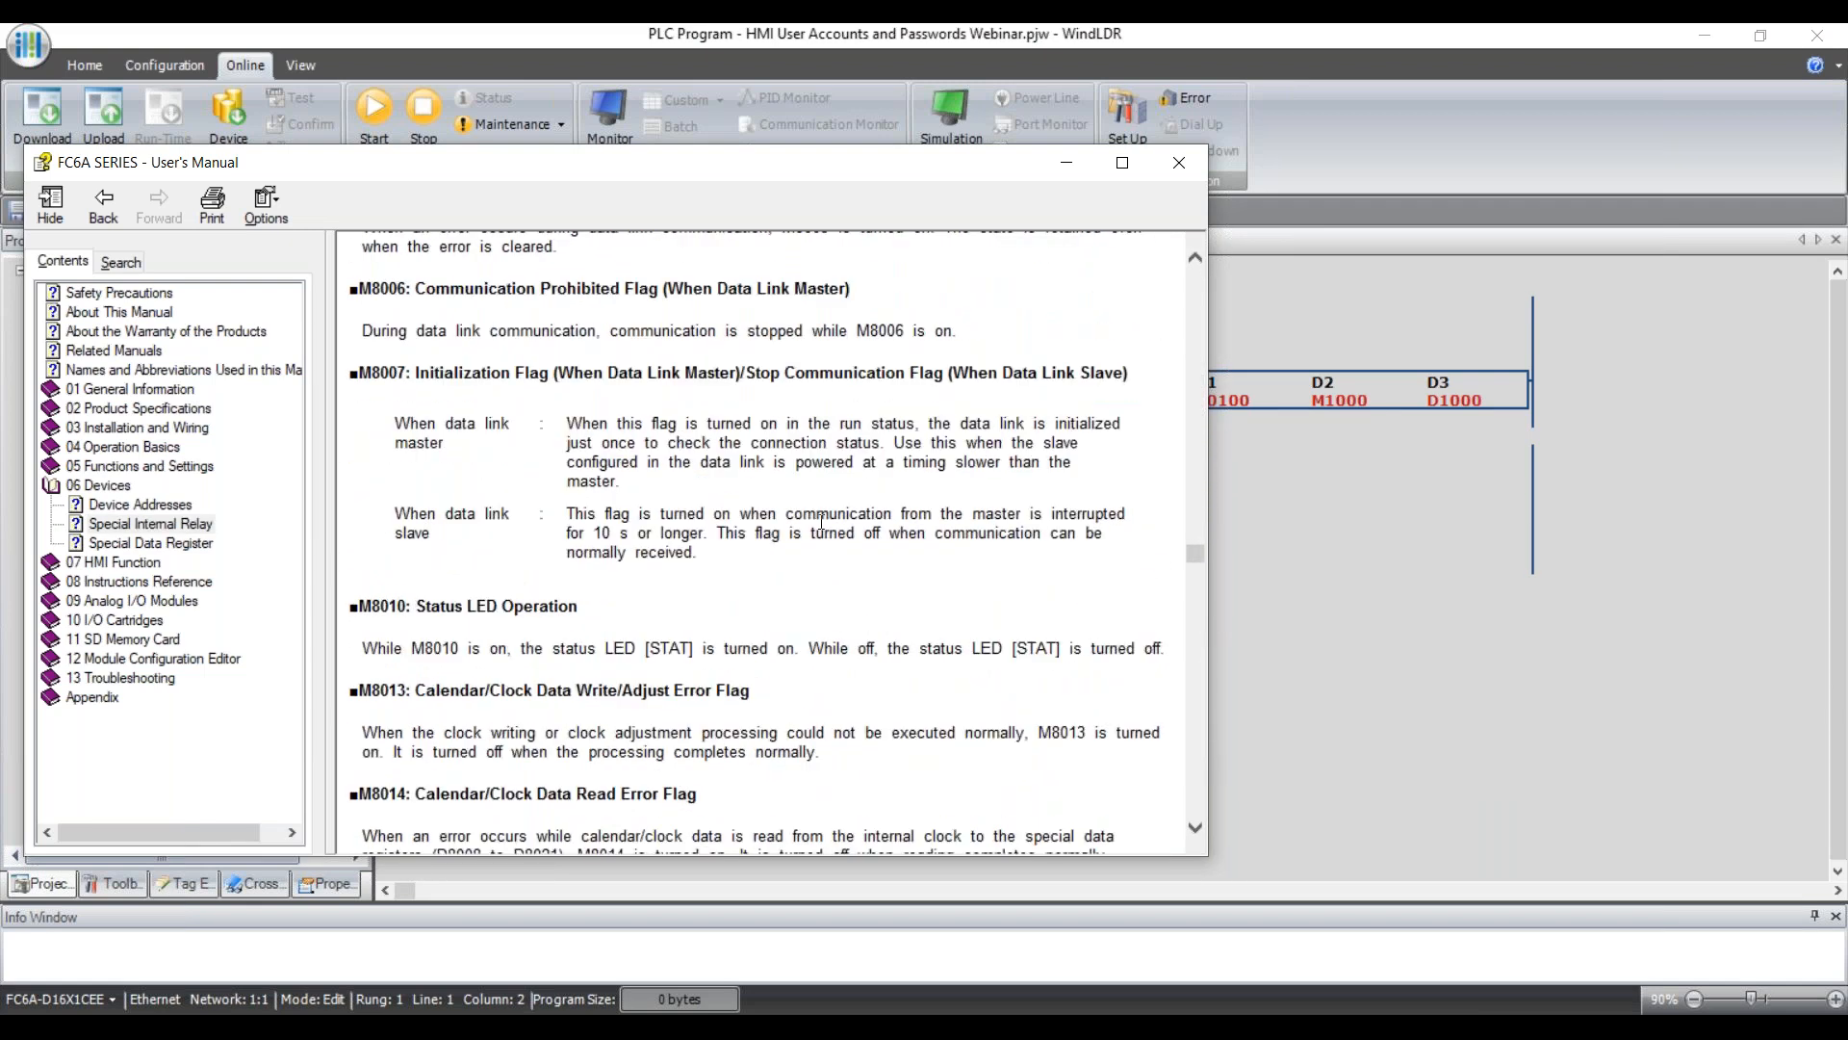
pyautogui.scroll(-3, 823, 521)
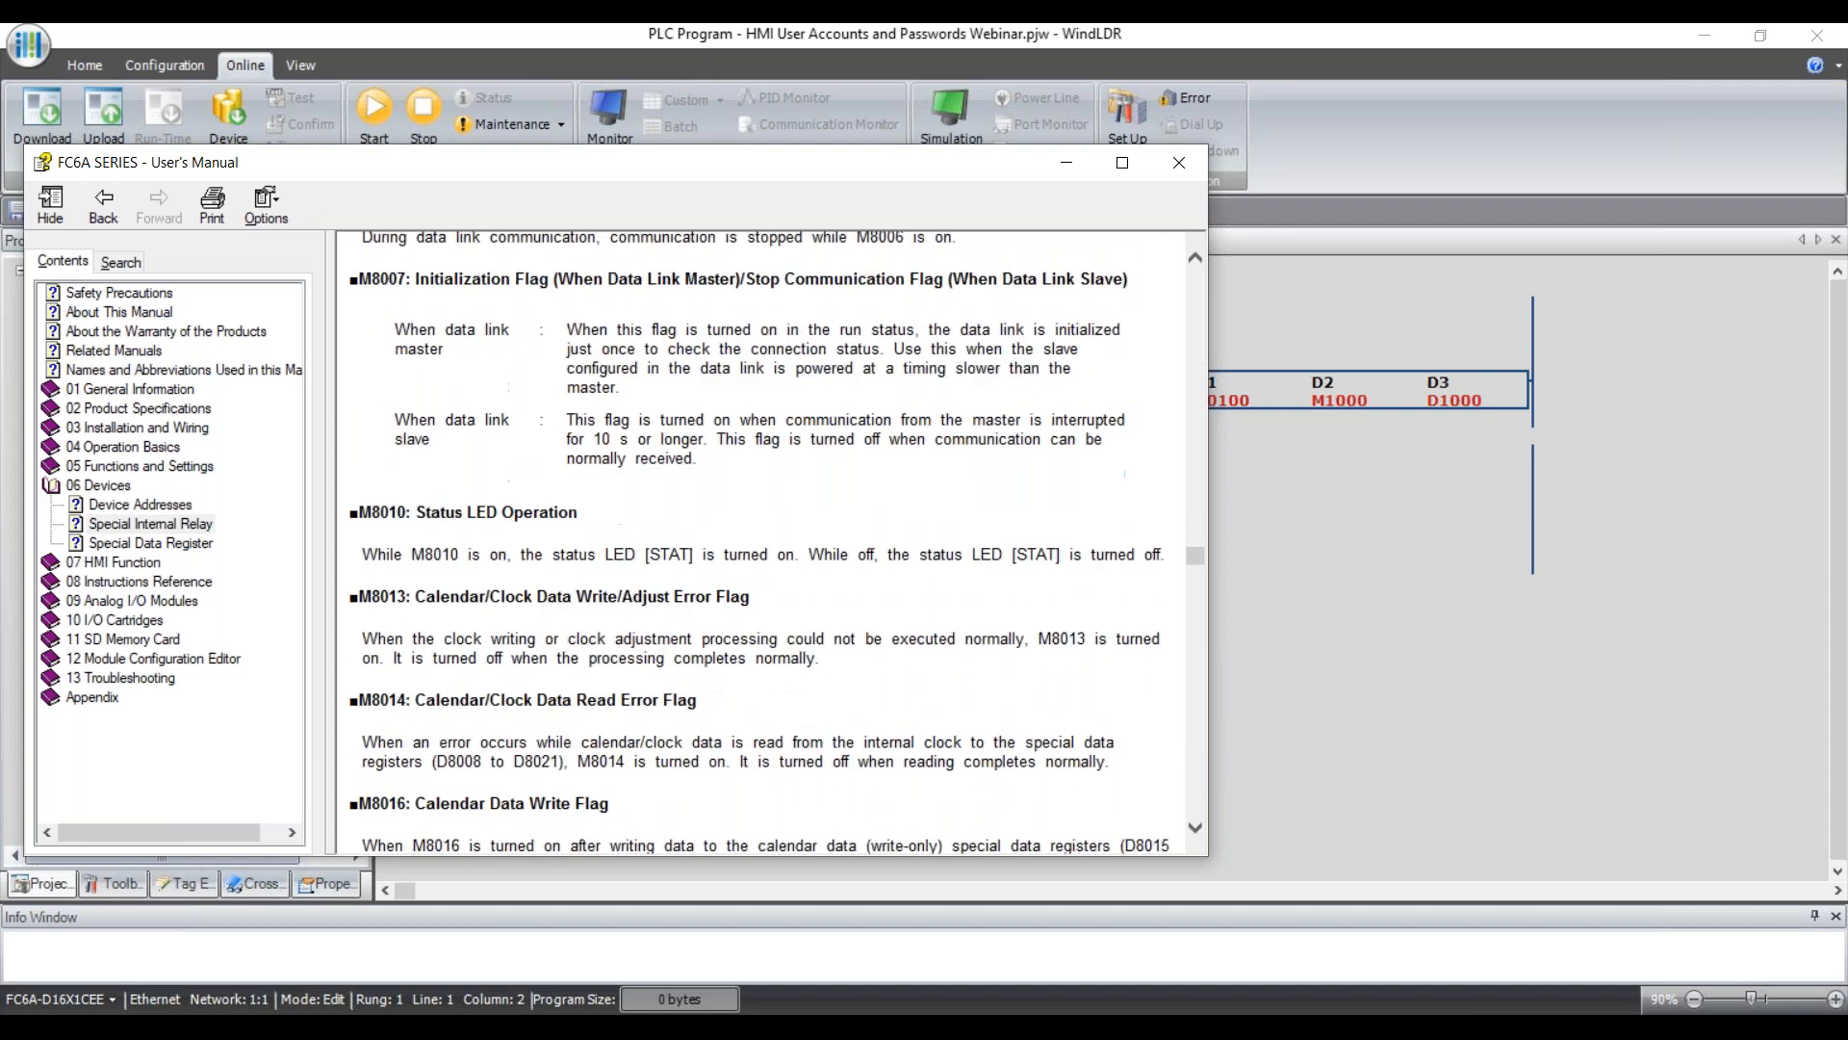
pyautogui.scroll(-2, 760, 539)
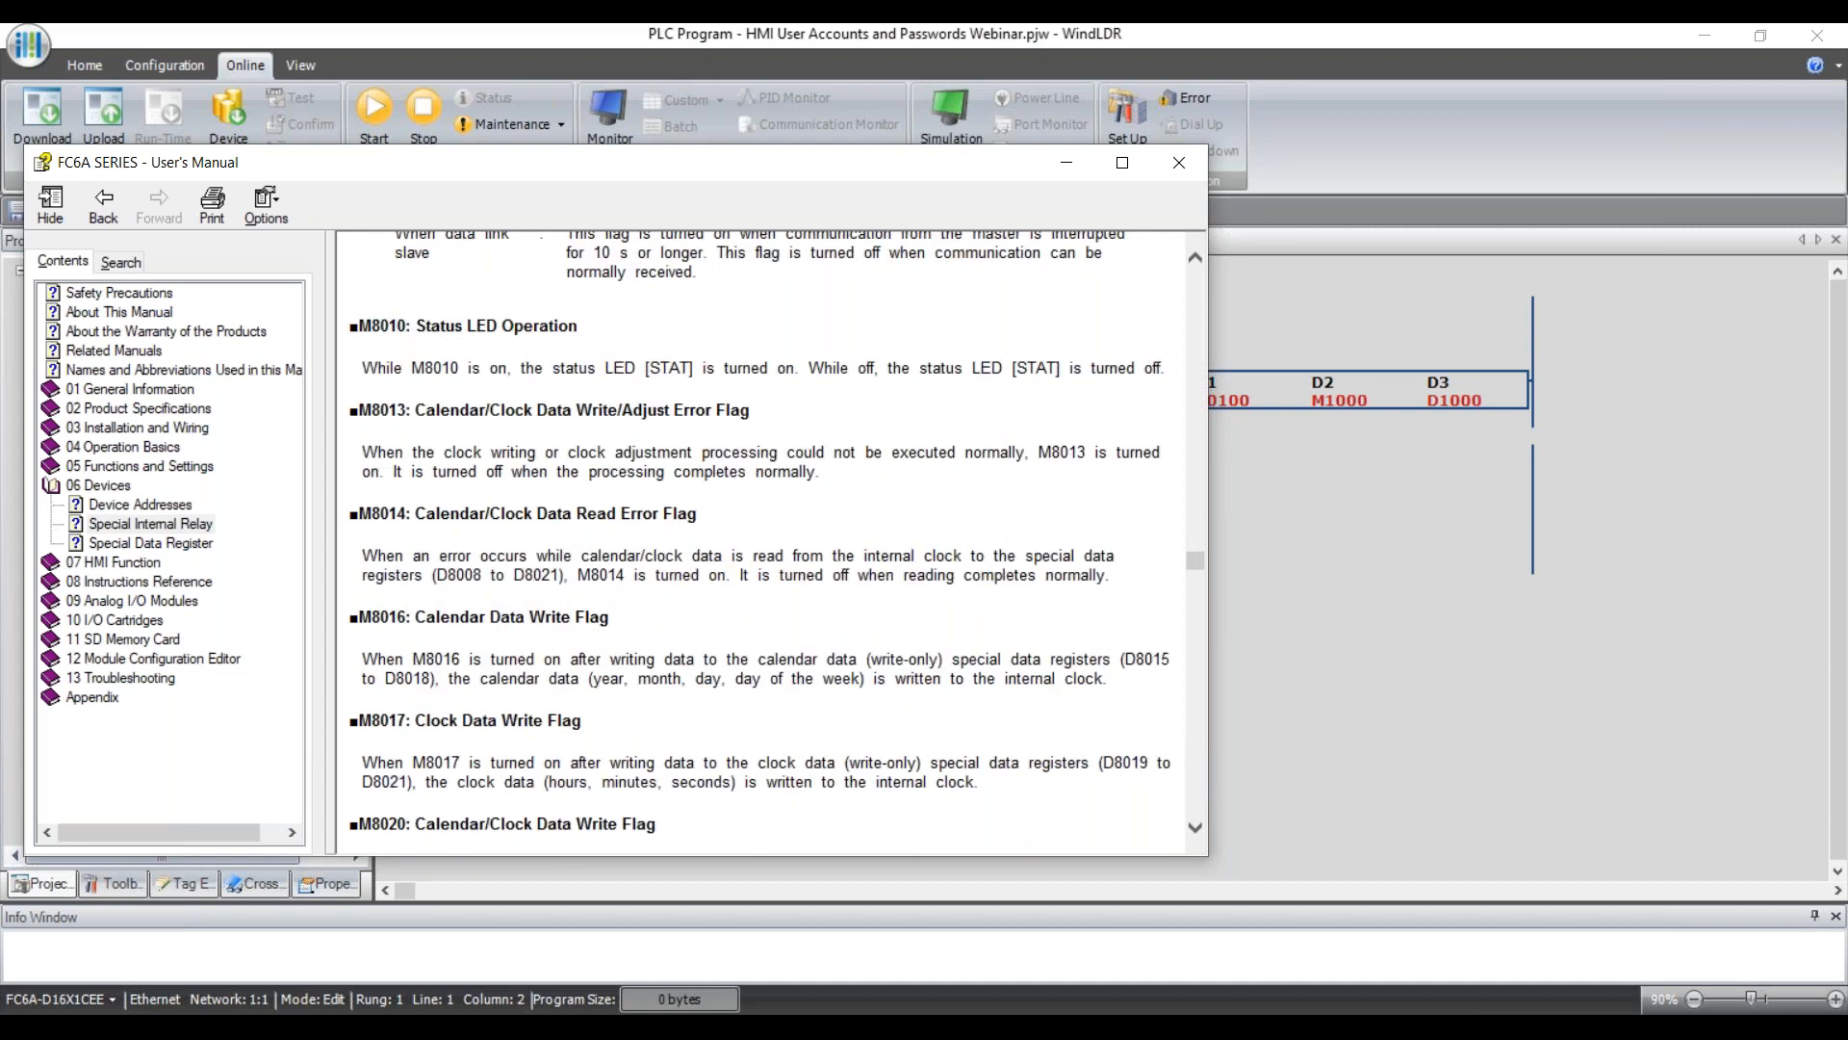
pyautogui.scroll(-2, 760, 539)
pyautogui.moveTo(360, 520); pyautogui.dragTo(394, 520)
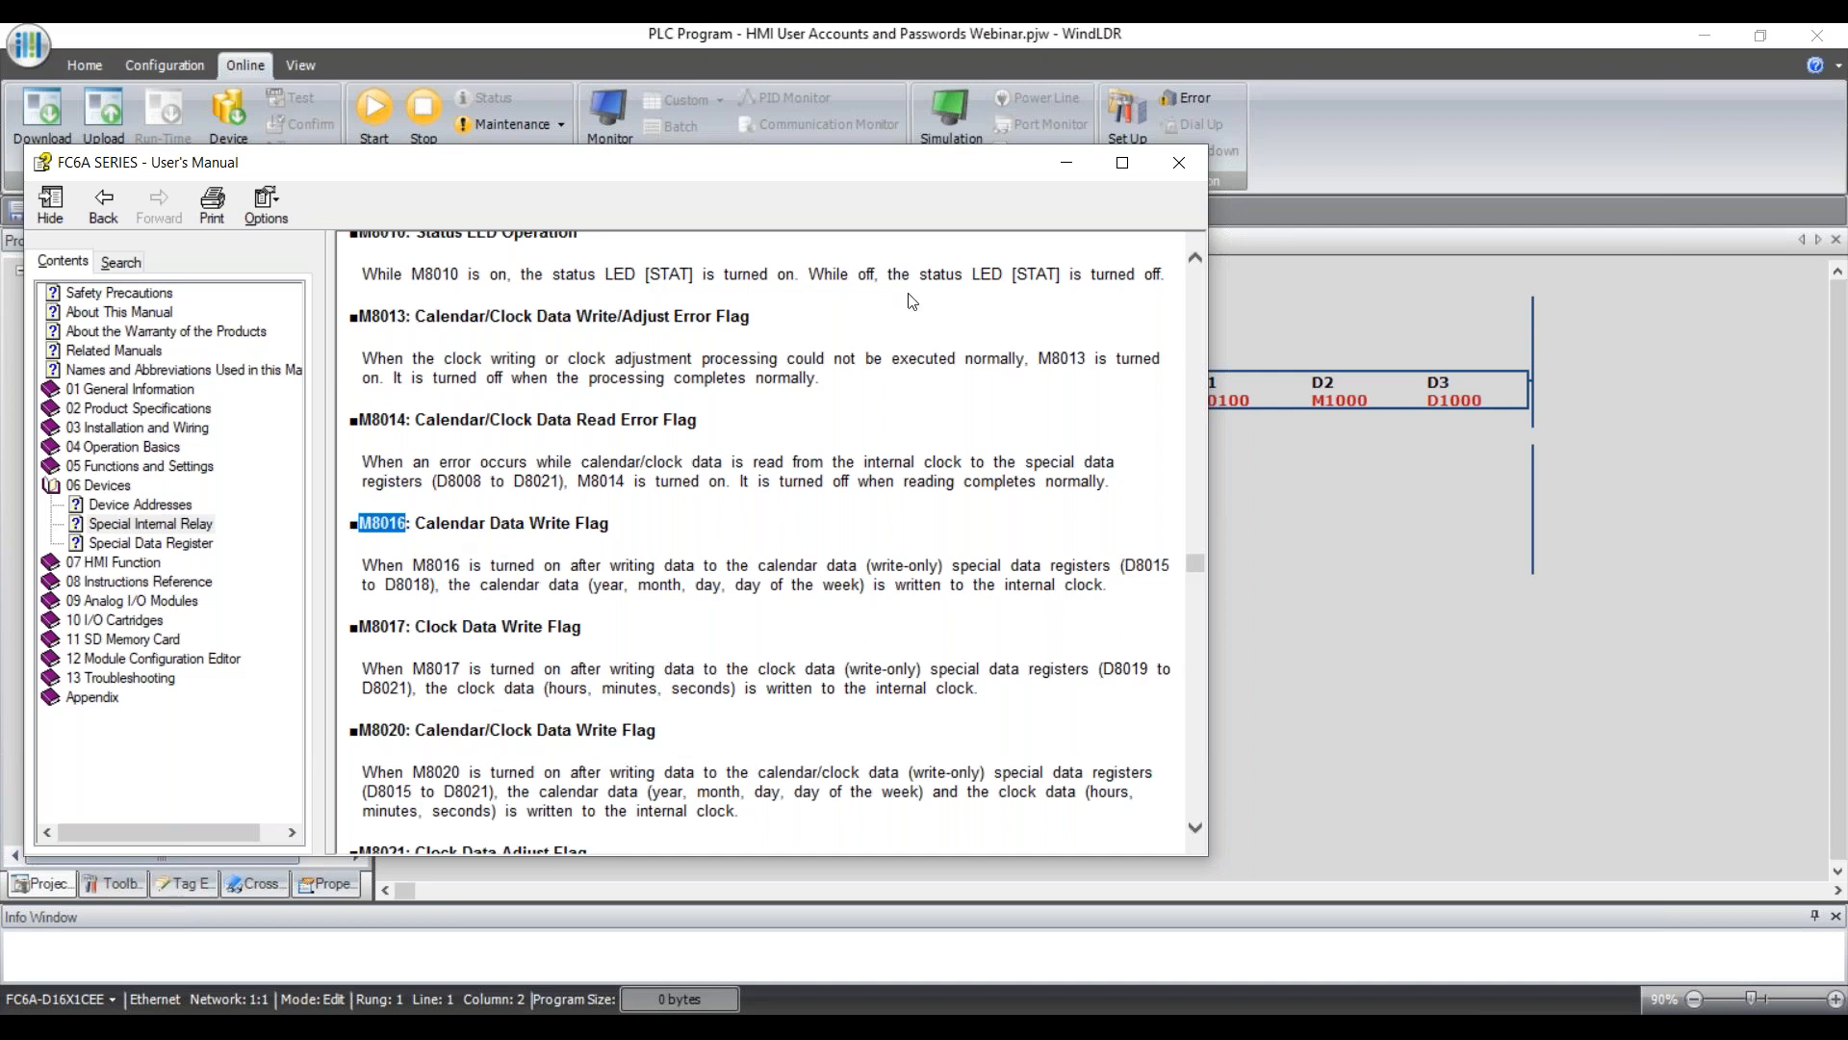
# Review the D8008–D8021 clock data registers on the Special Data Register page, then close the manual.
pyautogui.click(151, 542)
pyautogui.scroll(-6, 746, 578)
pyautogui.scroll(-3, 768, 613)
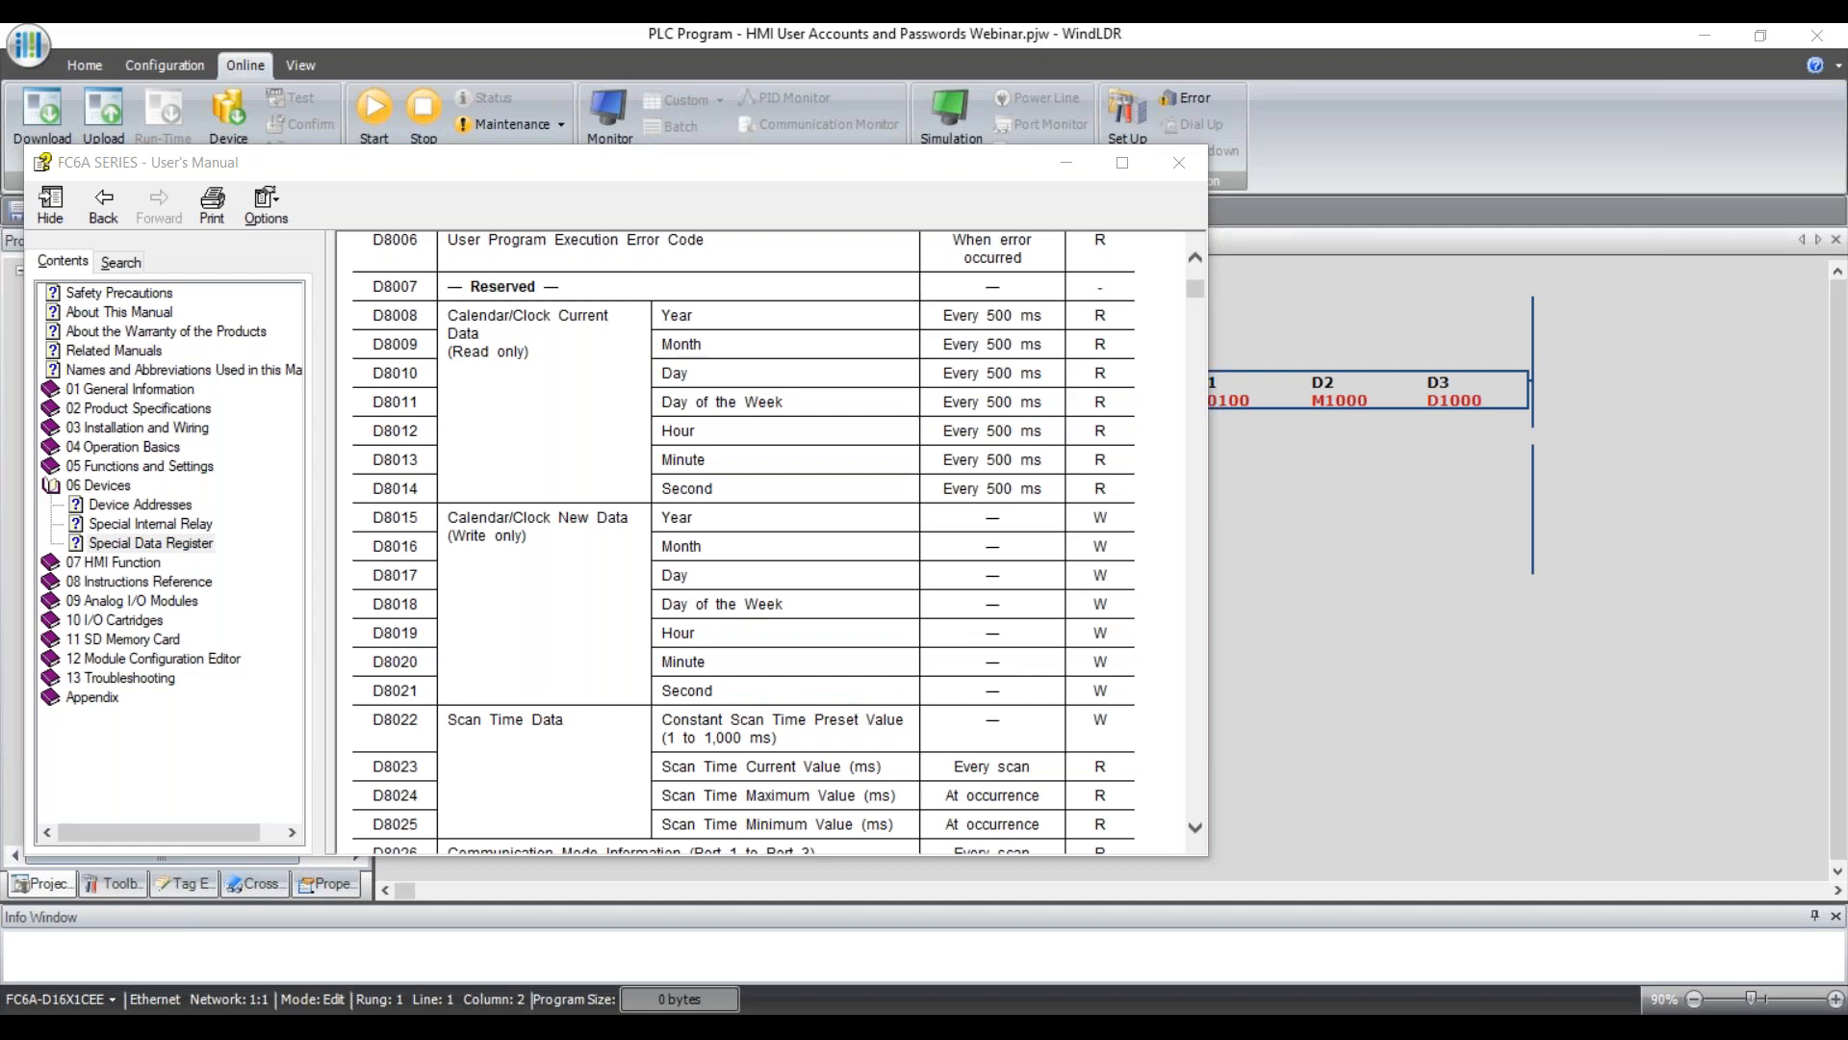
pyautogui.click(1178, 162)
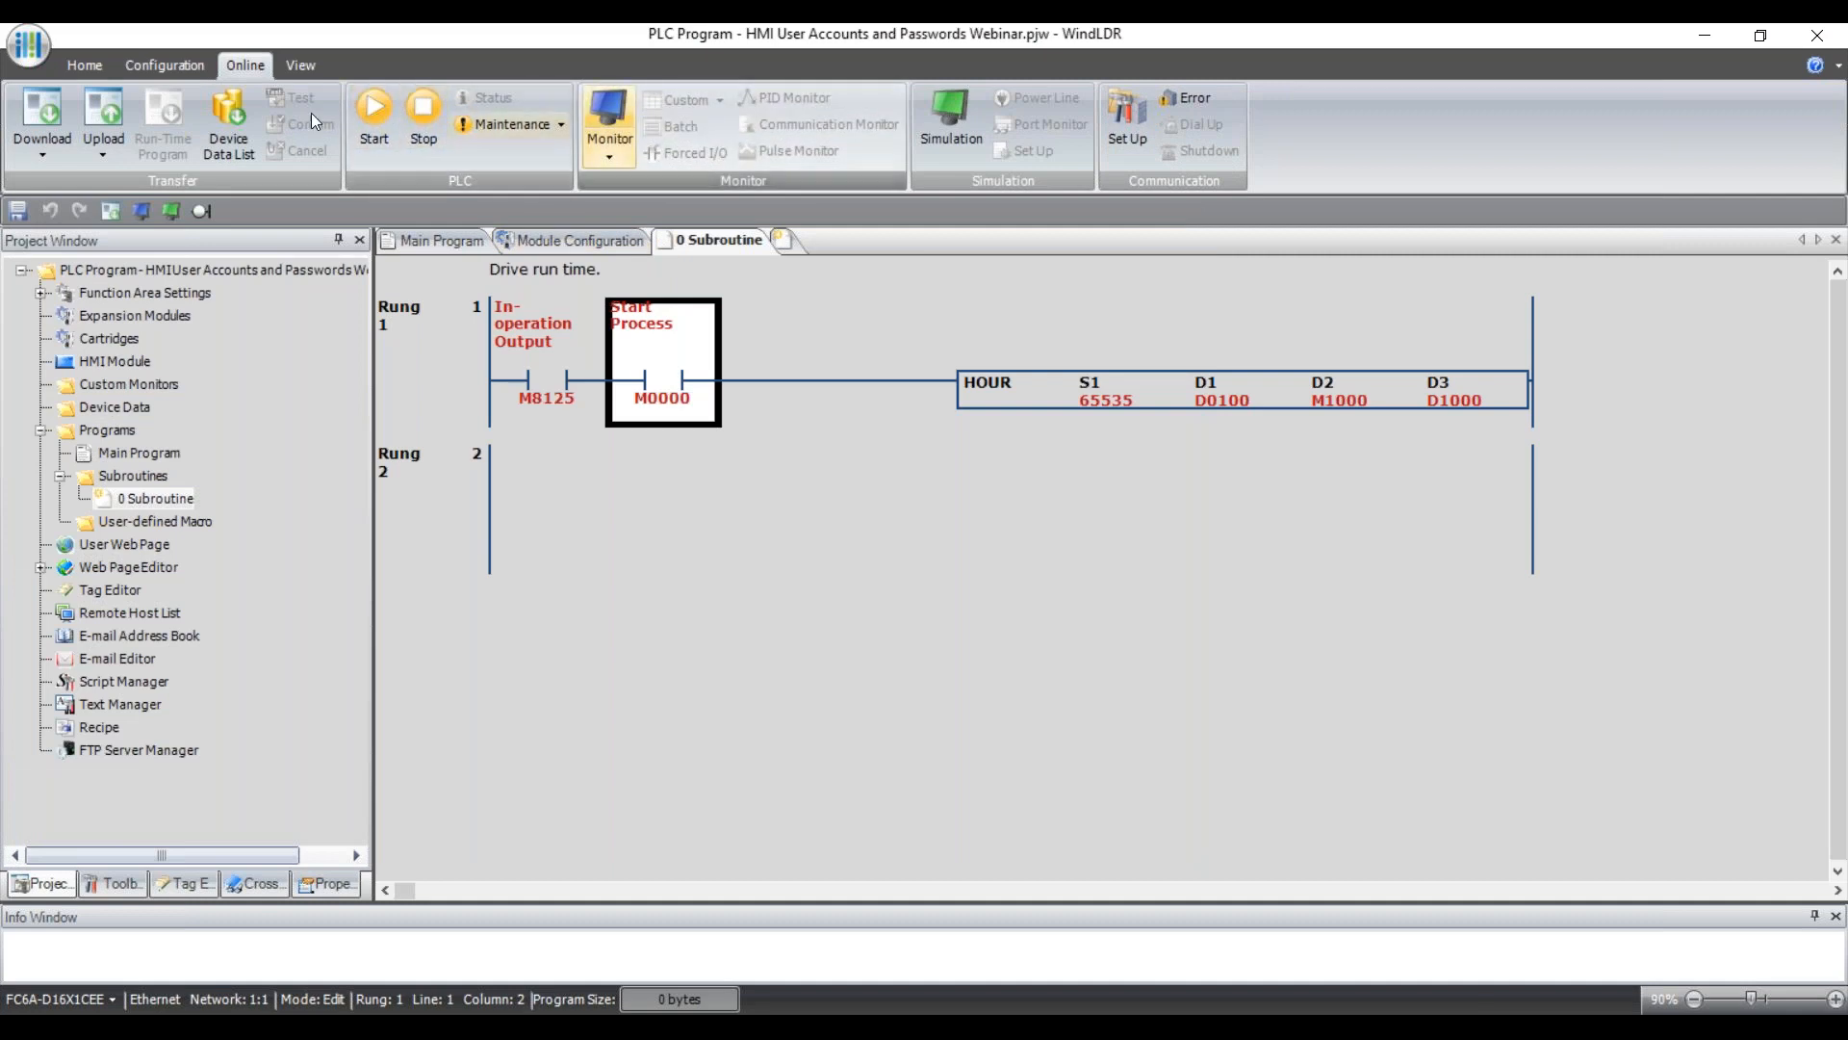
# Display Ethernet Port 1 settings from the Configuration tab (static IP 192.168.10.236, gateway 192.168.10.1).
pyautogui.click(184, 61)
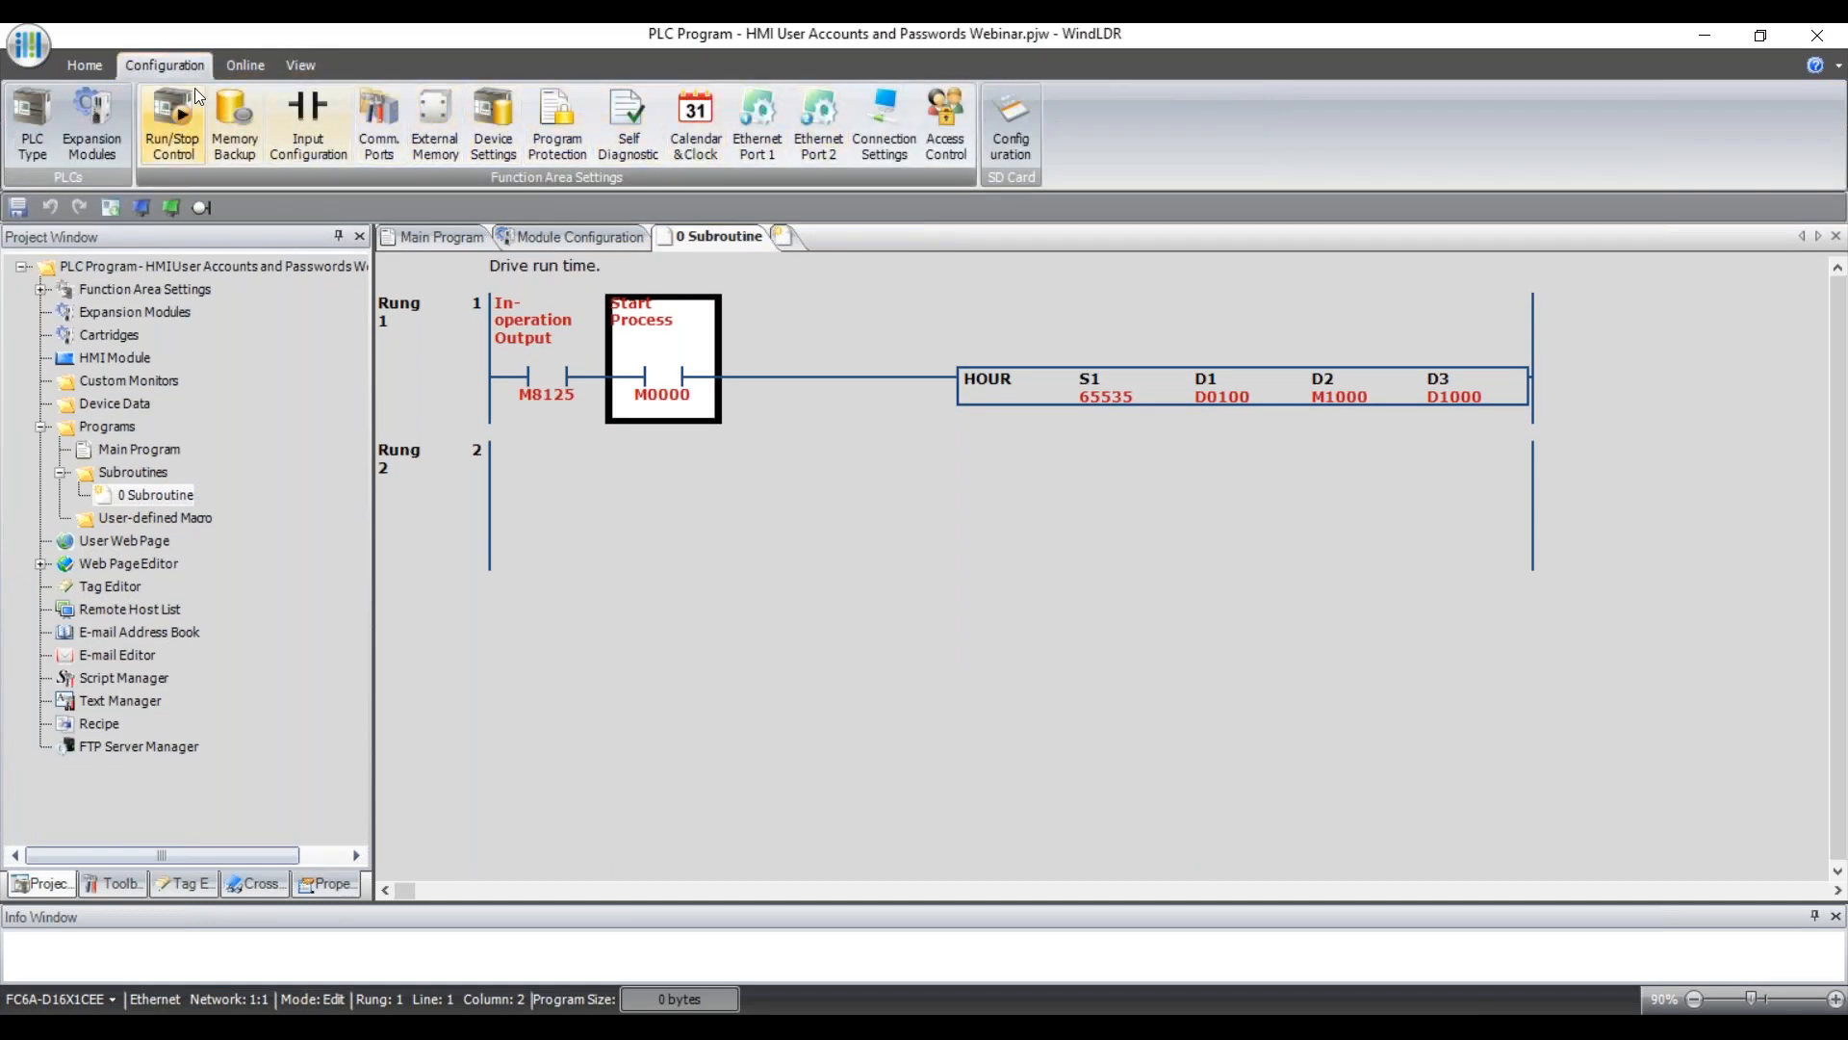
pyautogui.click(758, 123)
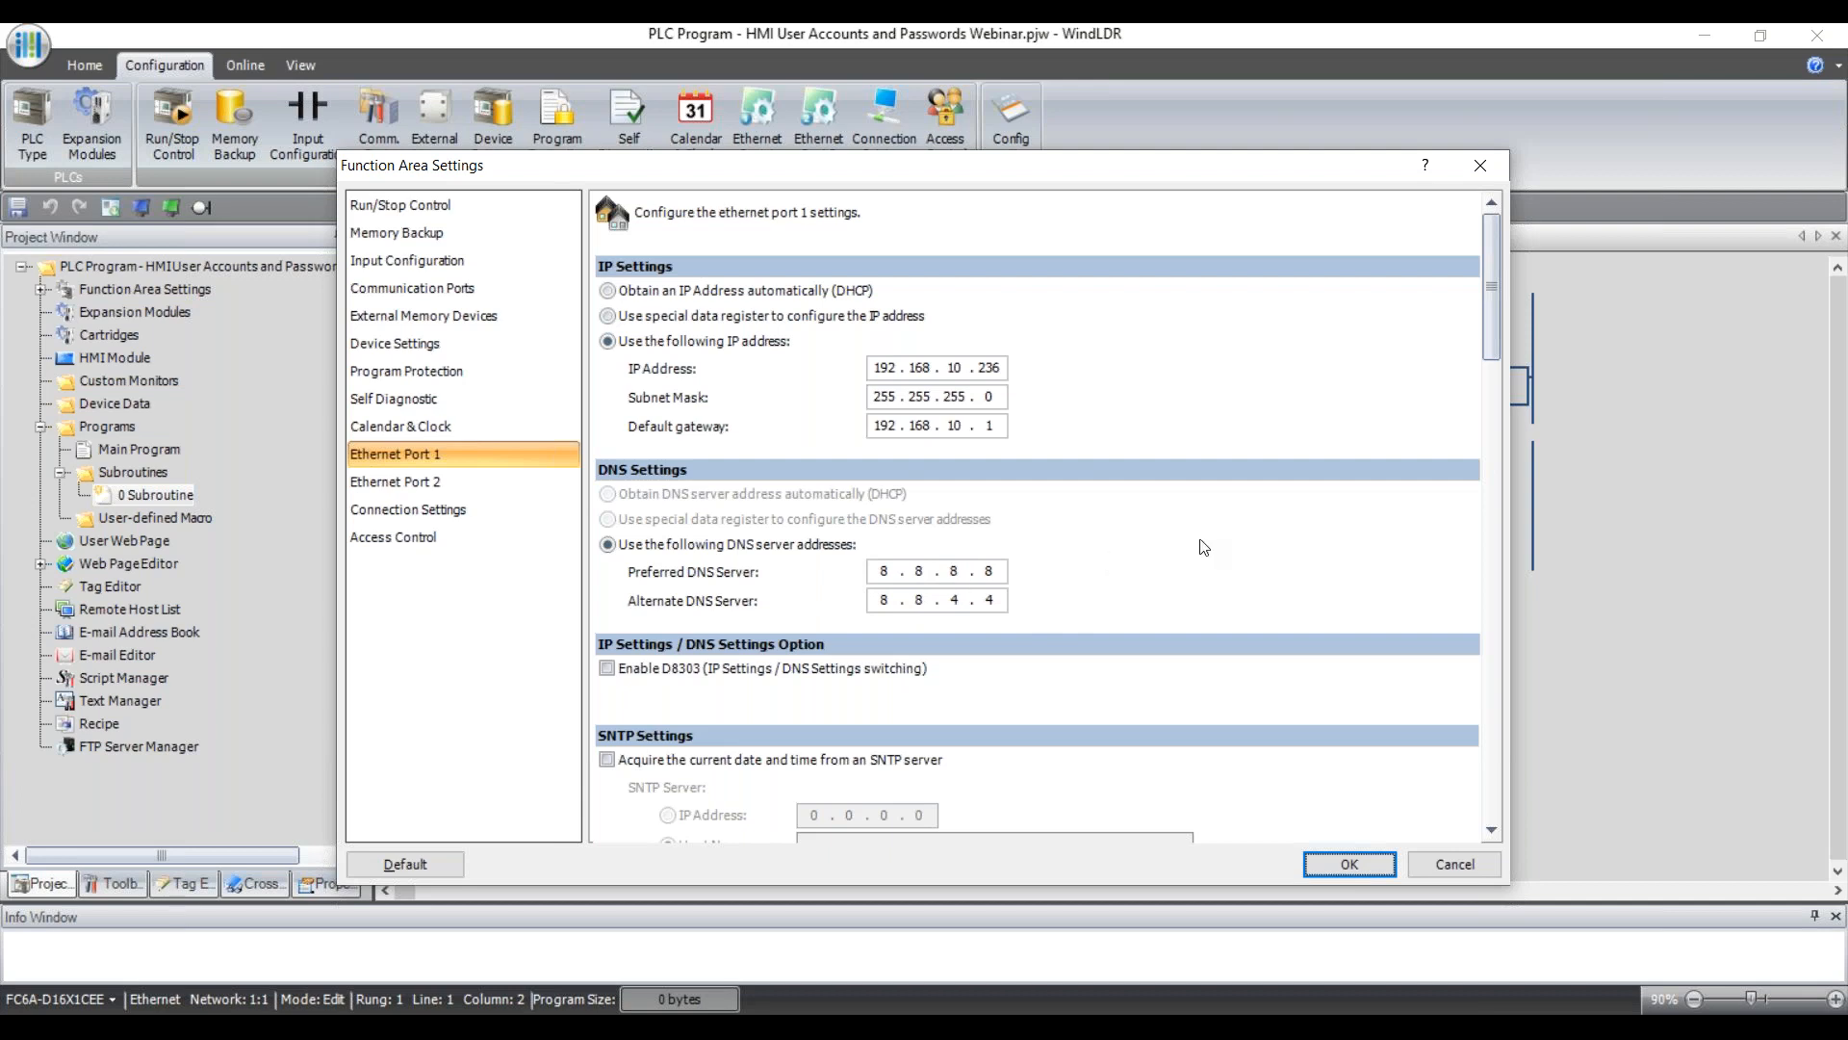
# Tick SNTP date and time acquisition, leaving the sync interval at Every 30 Days.
pyautogui.scroll(-1, 1206, 545)
pyautogui.moveTo(1498, 343); pyautogui.dragTo(1494, 395)
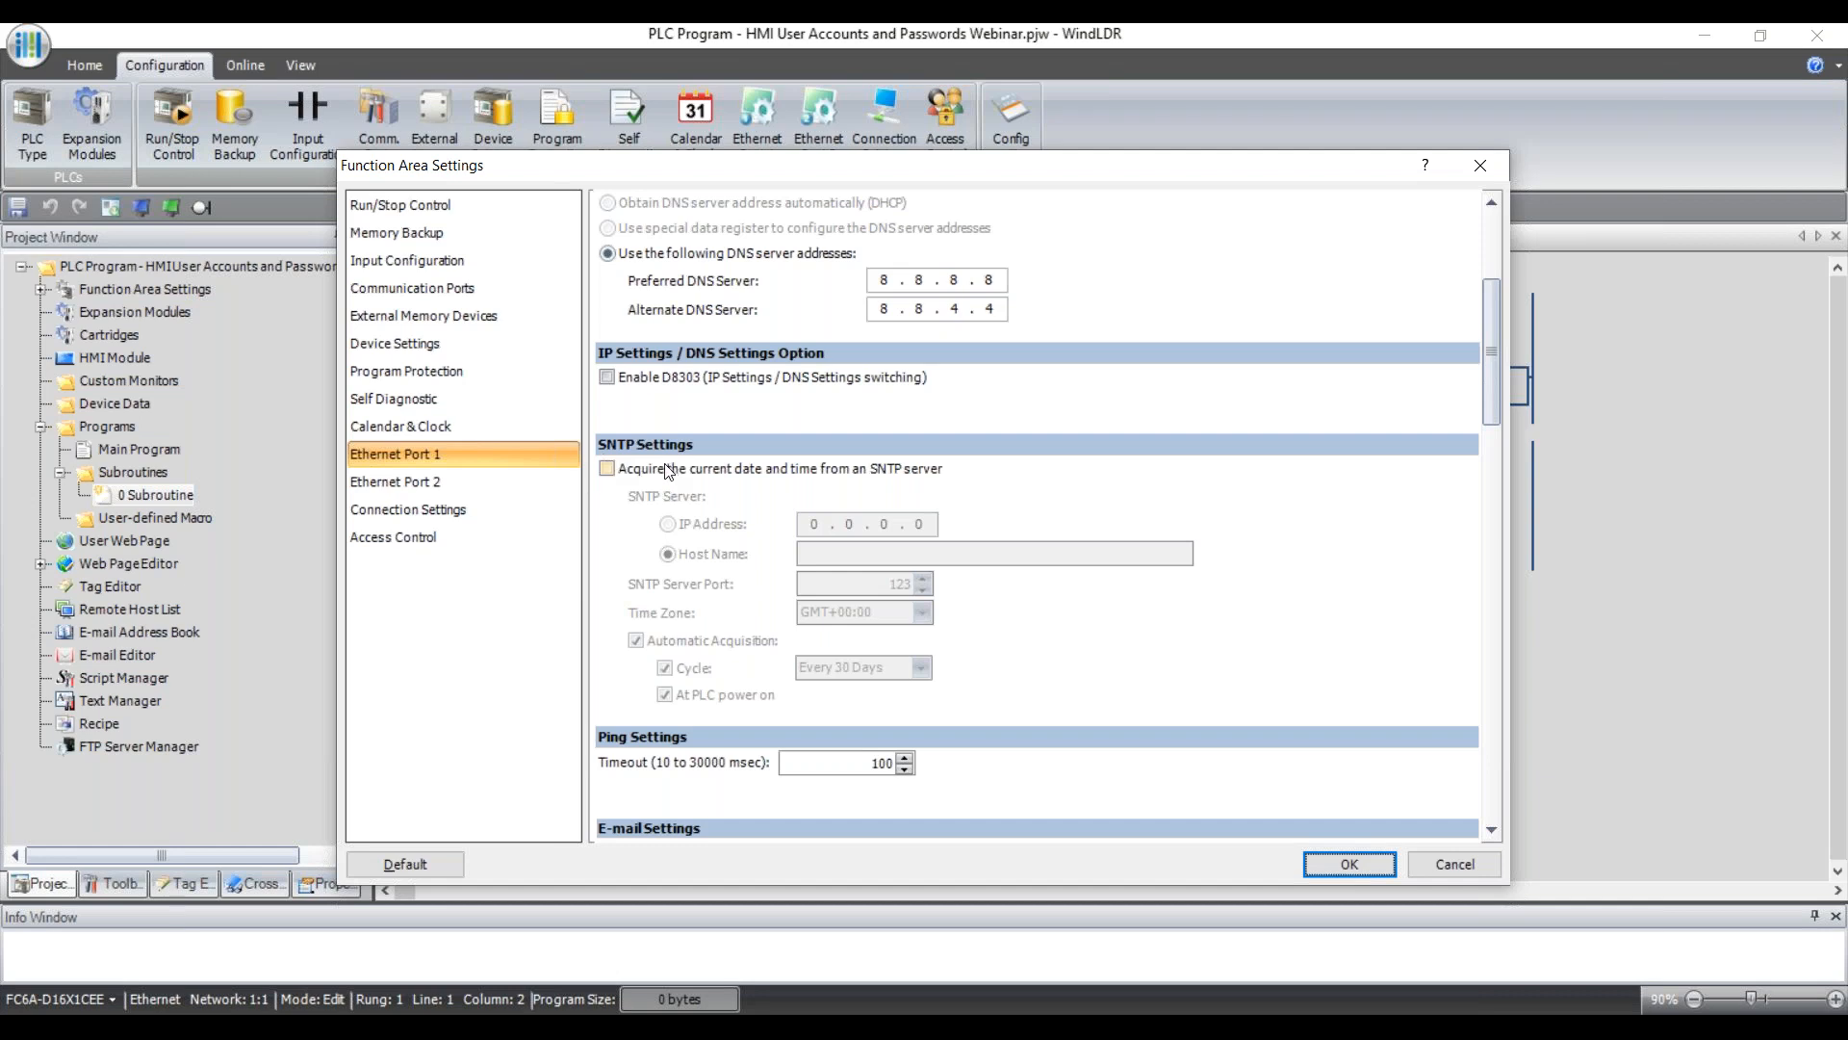
pyautogui.click(608, 469)
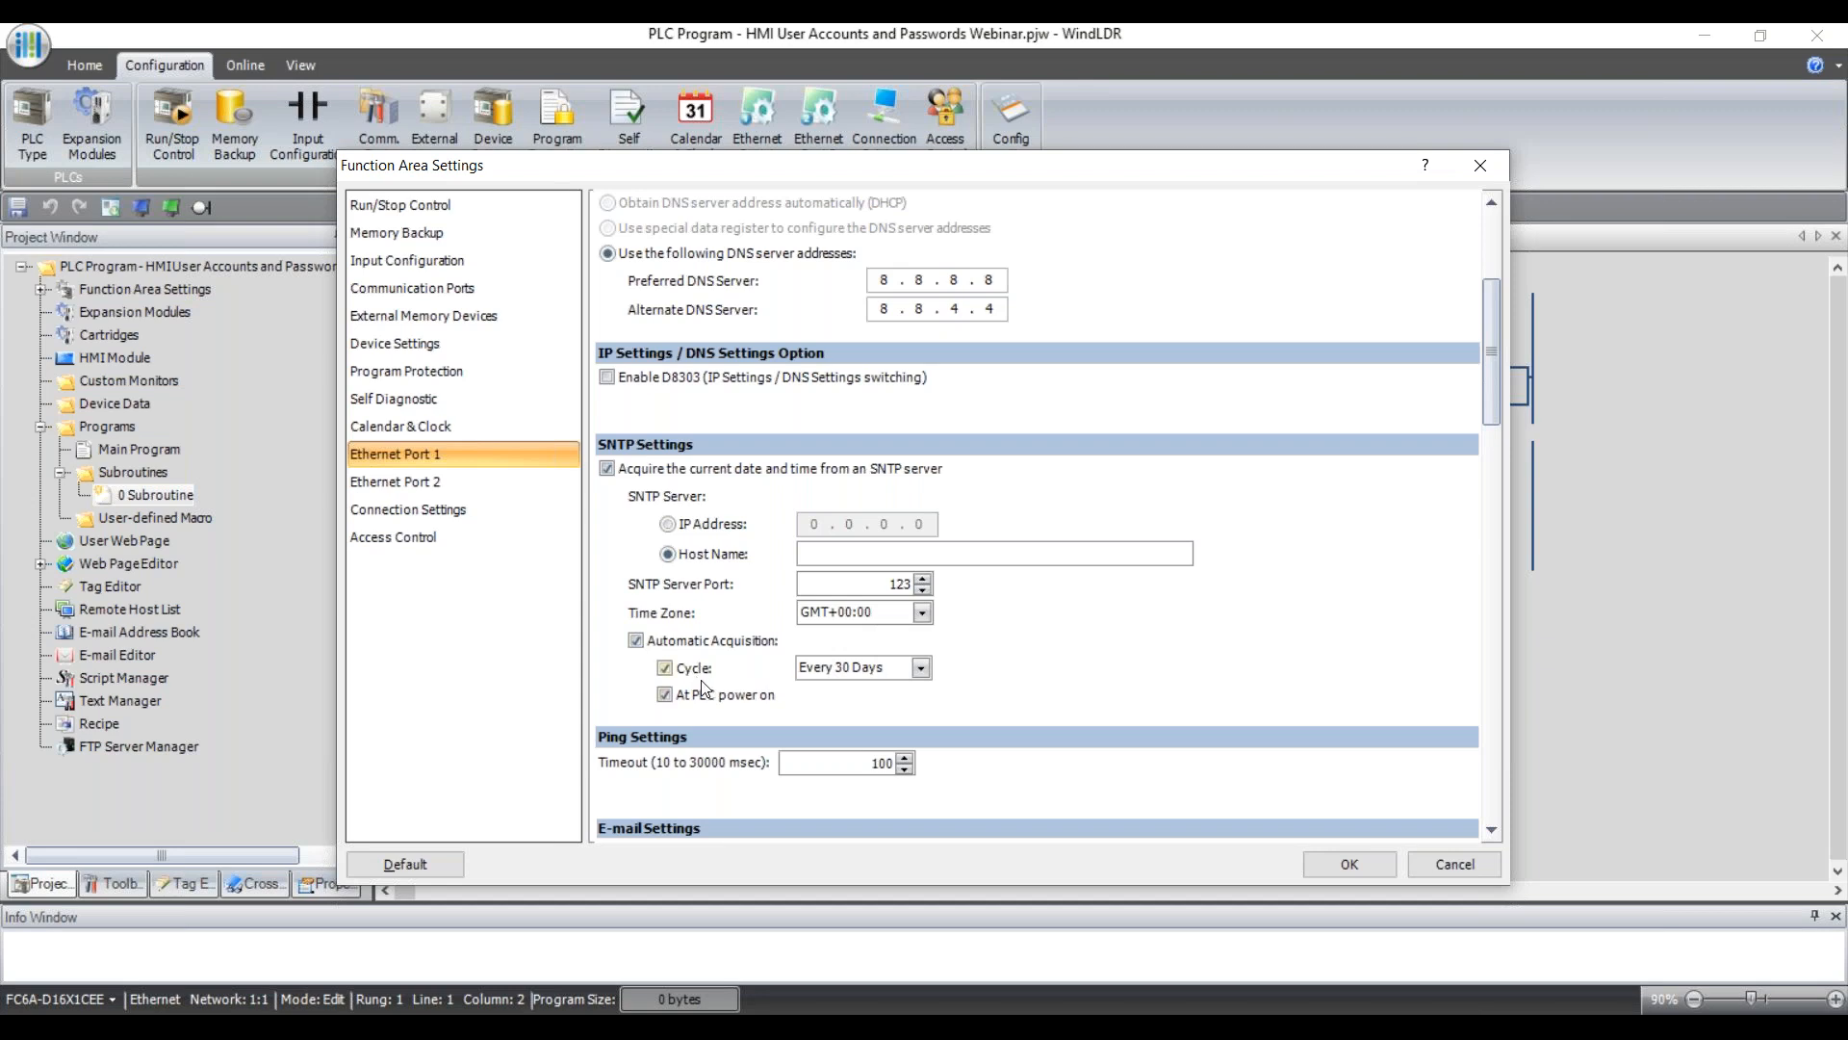
pyautogui.click(919, 668)
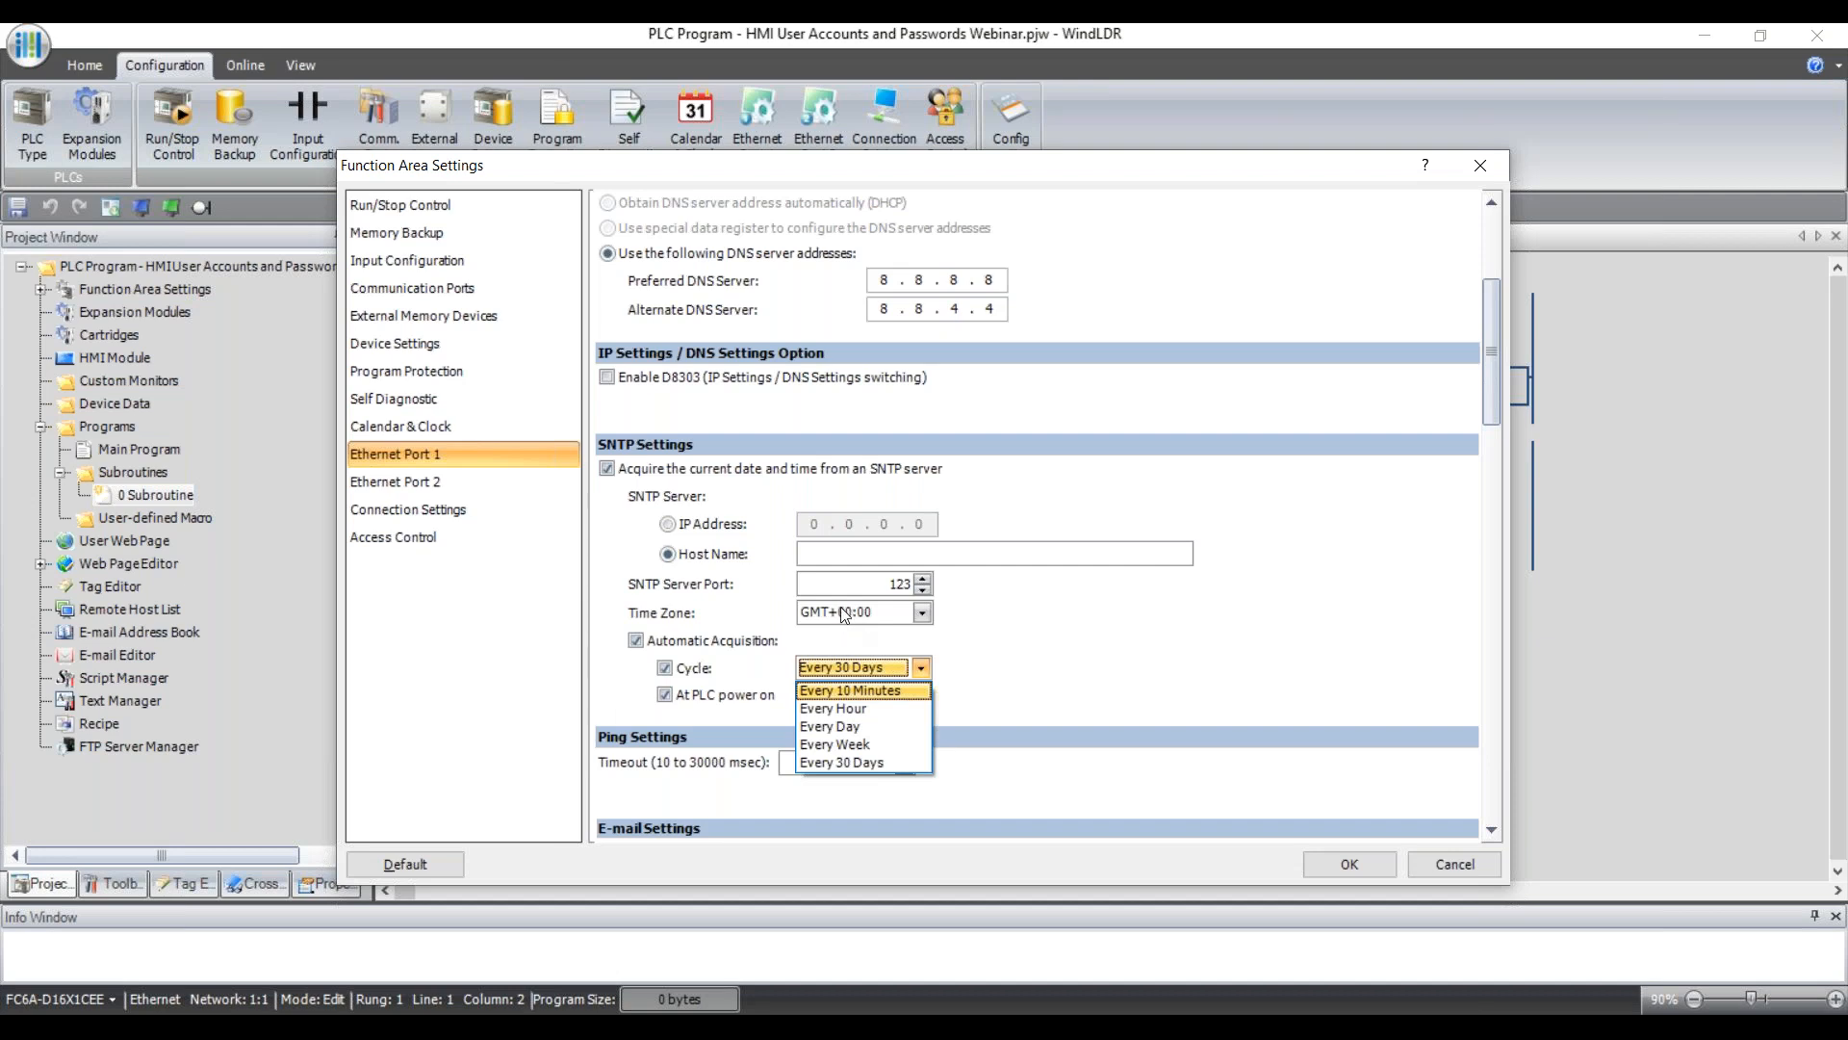
pyautogui.click(1169, 617)
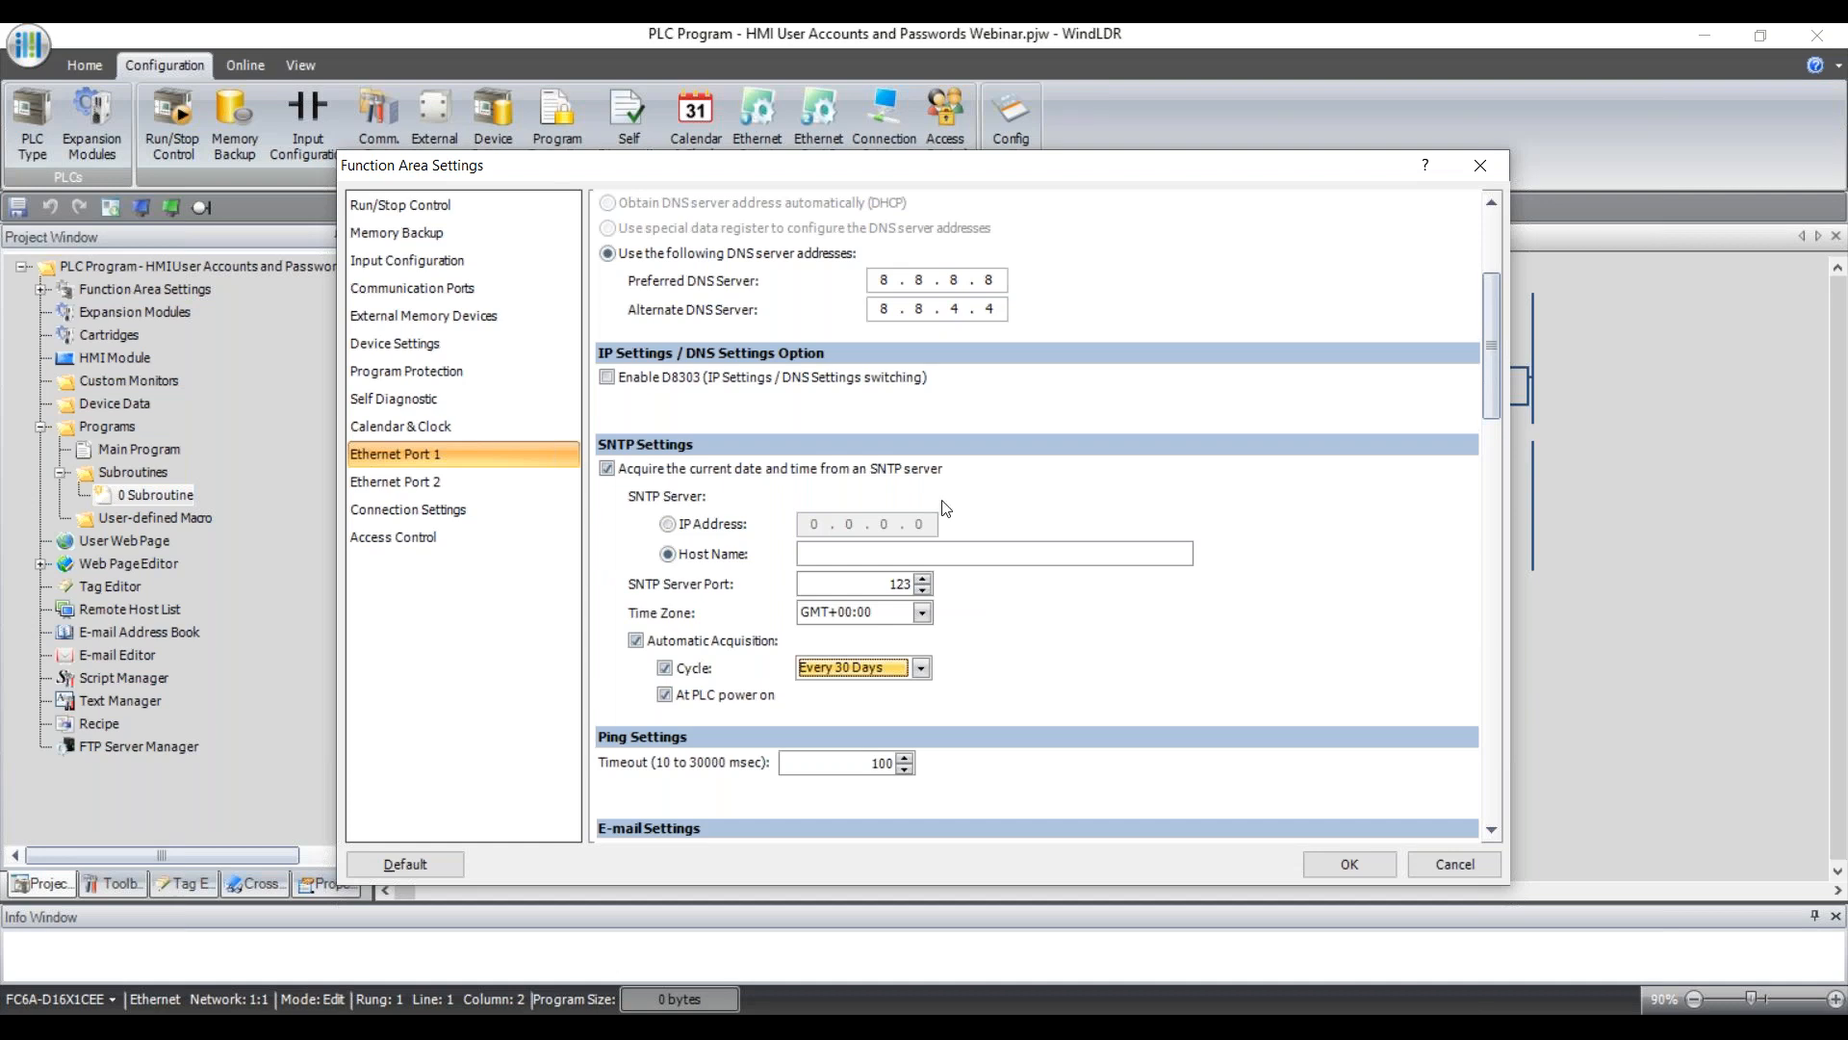
# Cancel the Function Area Settings dialog and return to the run-time subroutine ladder rung.
pyautogui.scroll(3, 909, 445)
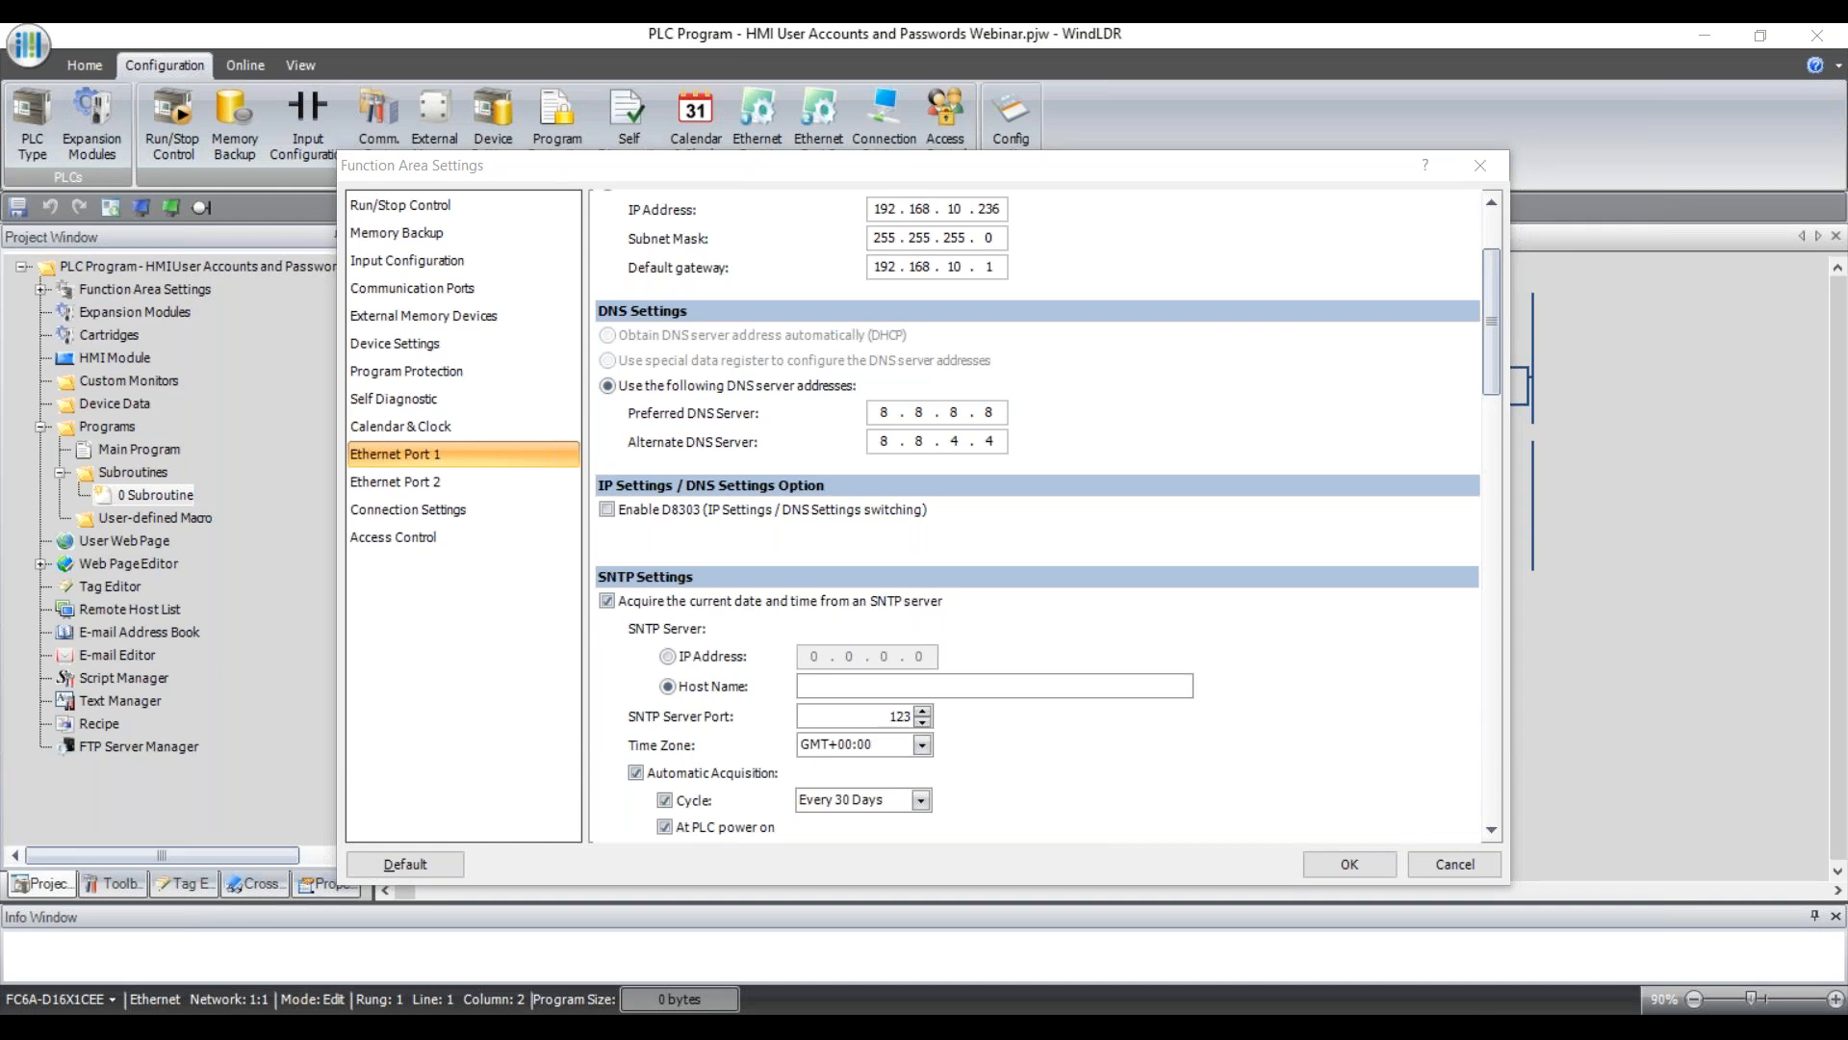
pyautogui.click(1459, 865)
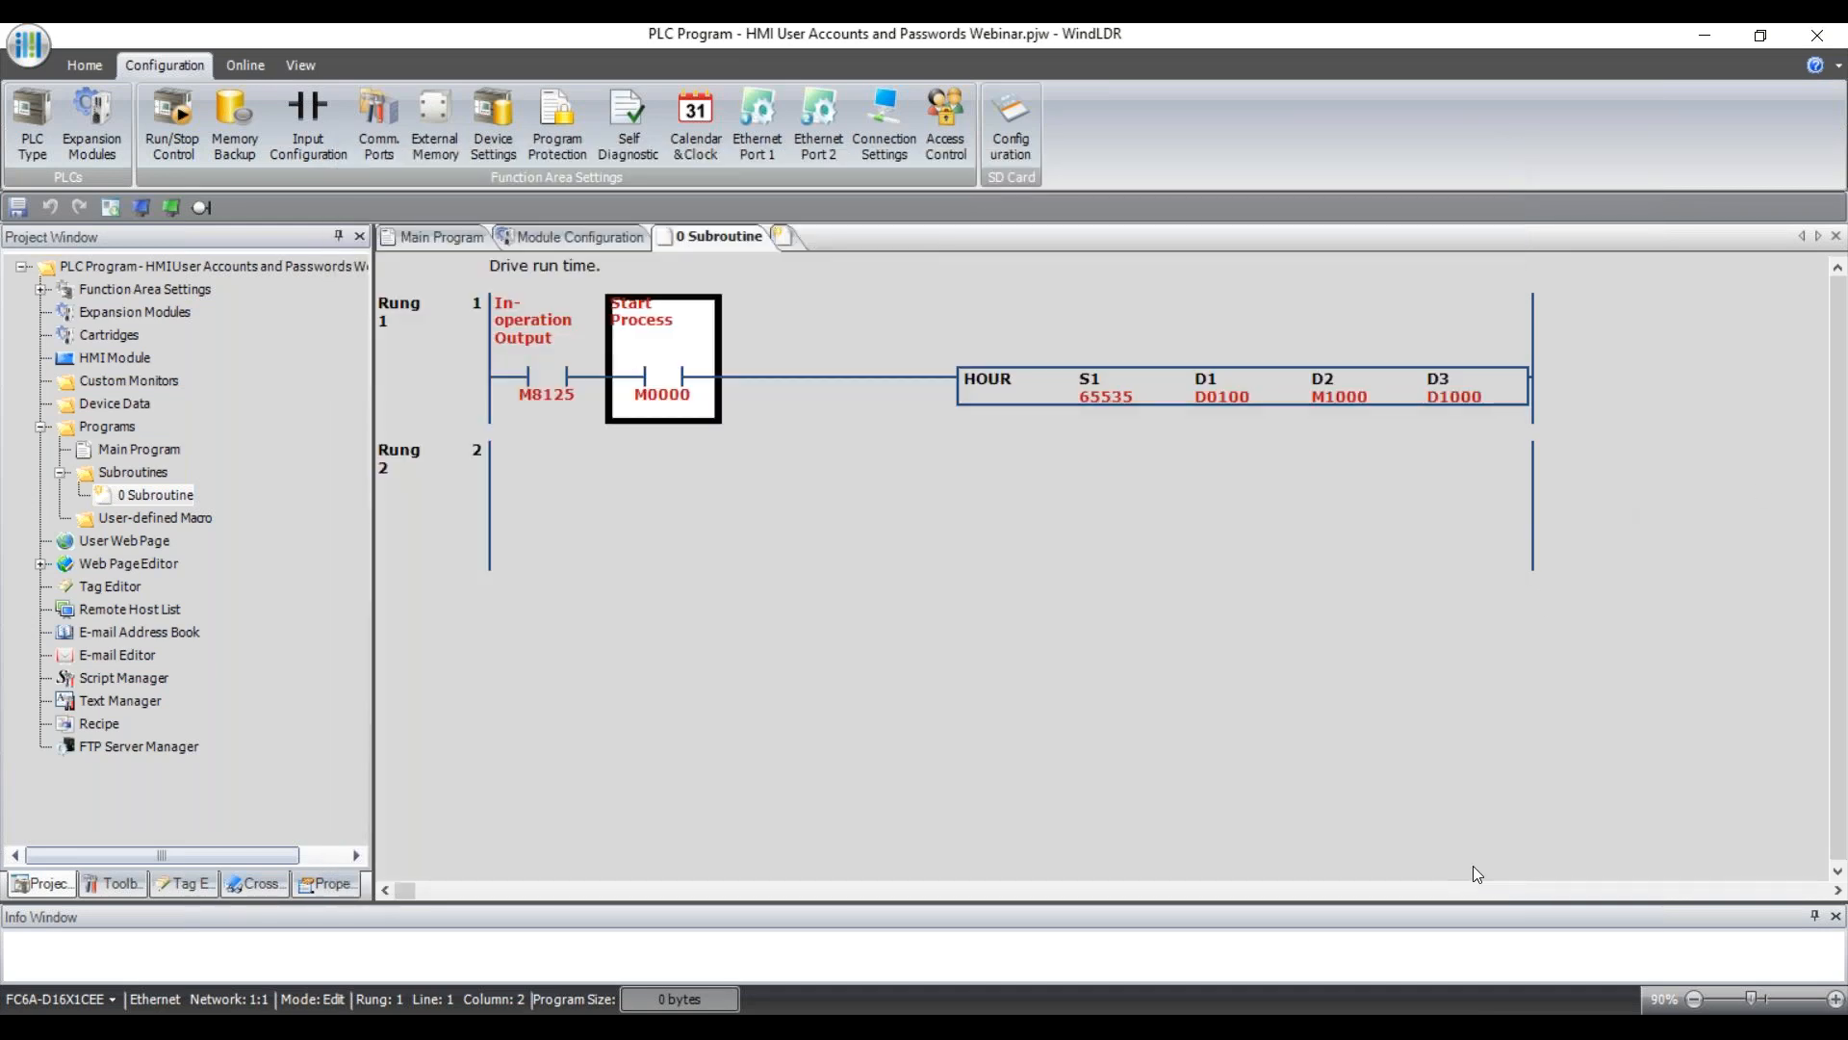
pyautogui.hotkey('alt', 'Tab')
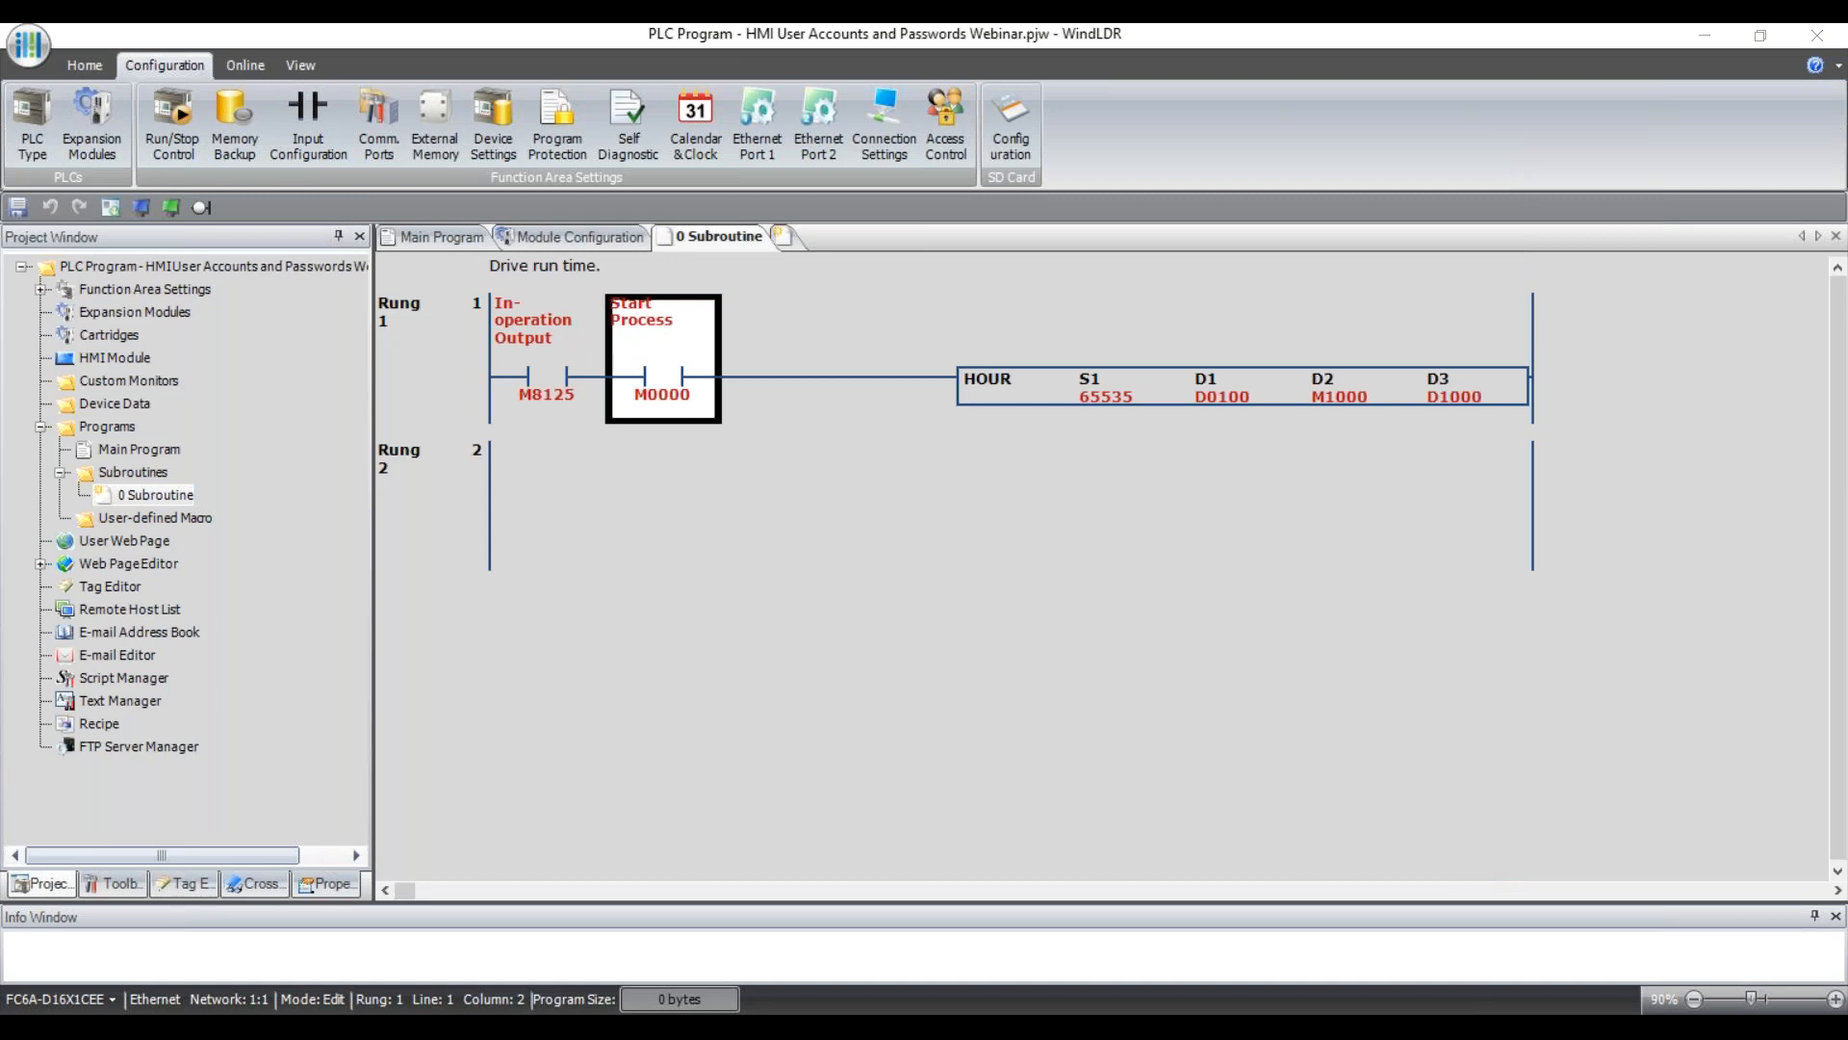